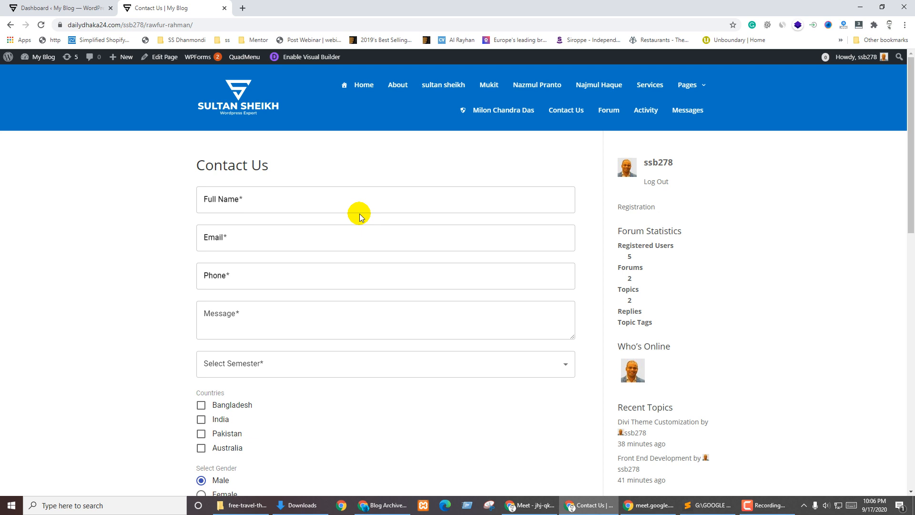
Leave the Full Name field empty twice to trigger its required-field error
{"action": "left_click", "coordinate": [334, 199]}
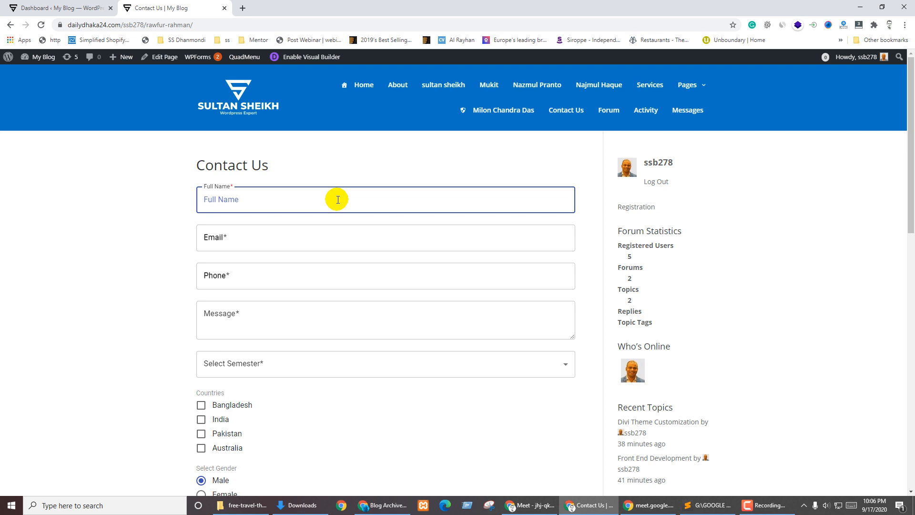
{"action": "left_click", "coordinate": [377, 221]}
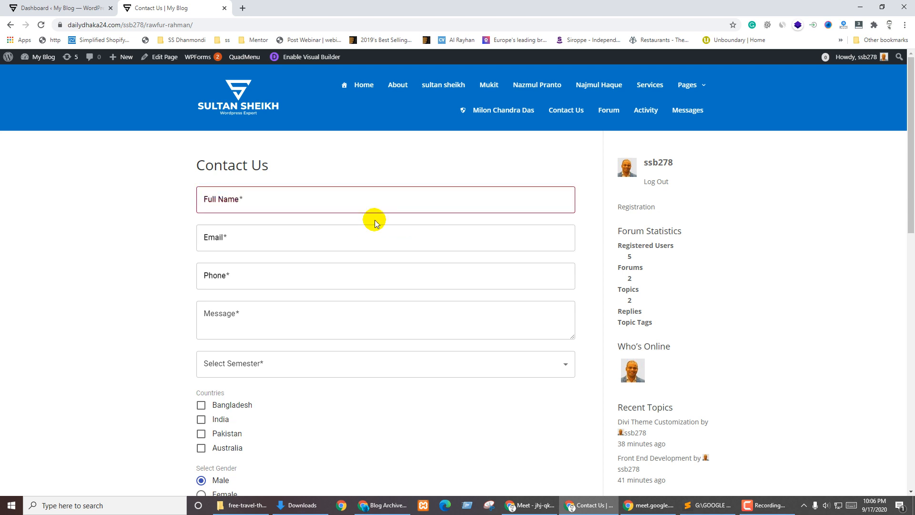
{"action": "left_click", "coordinate": [365, 202]}
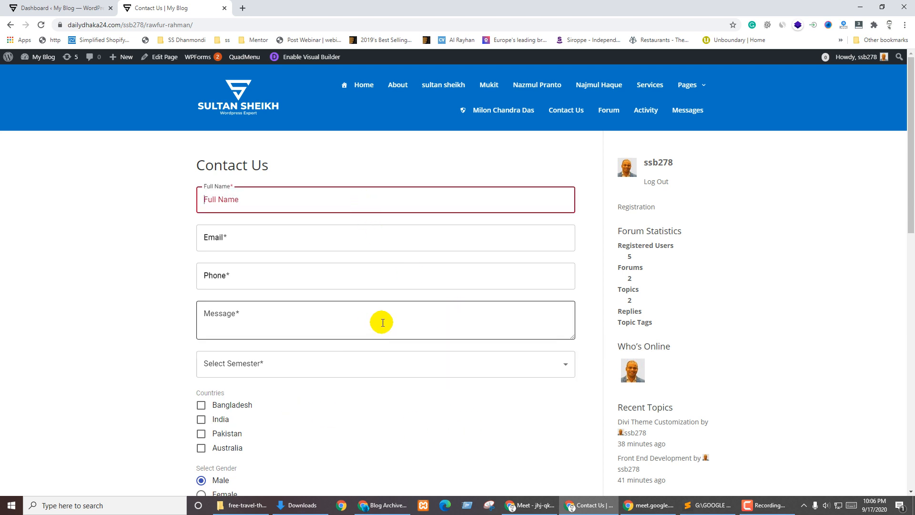
{"action": "left_click", "coordinate": [372, 219]}
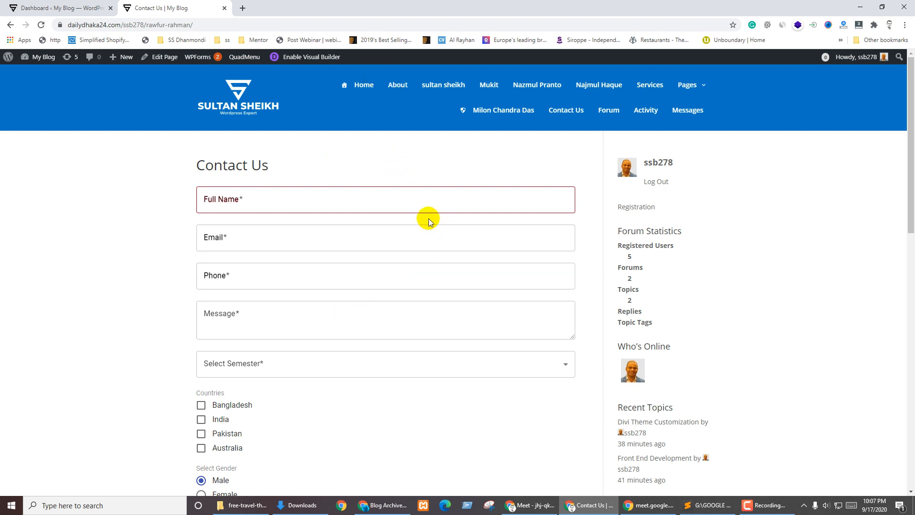
{"action": "left_click", "coordinate": [390, 199]}
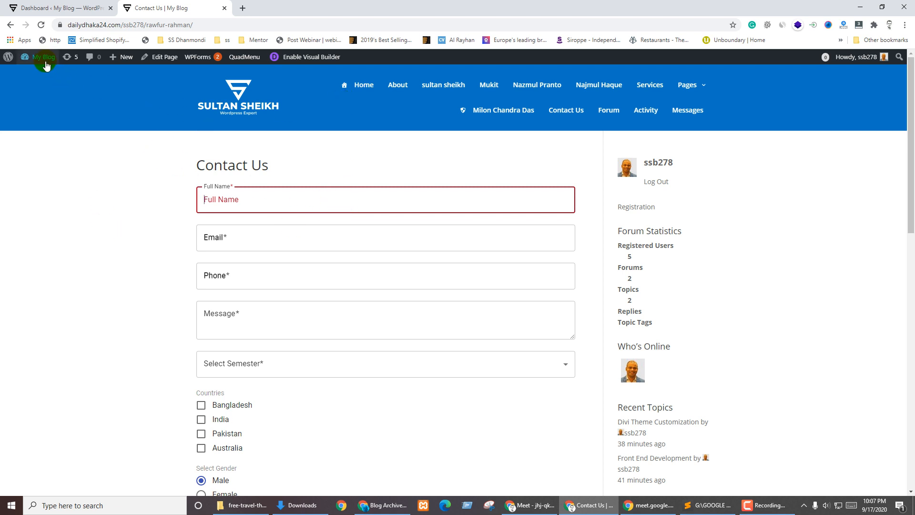
Go to the Dashboard and open Pages > All Pages, scrolling through the 45 pages
{"action": "mouse_move", "coordinate": [35, 57]}
{"action": "left_click", "coordinate": [33, 74]}
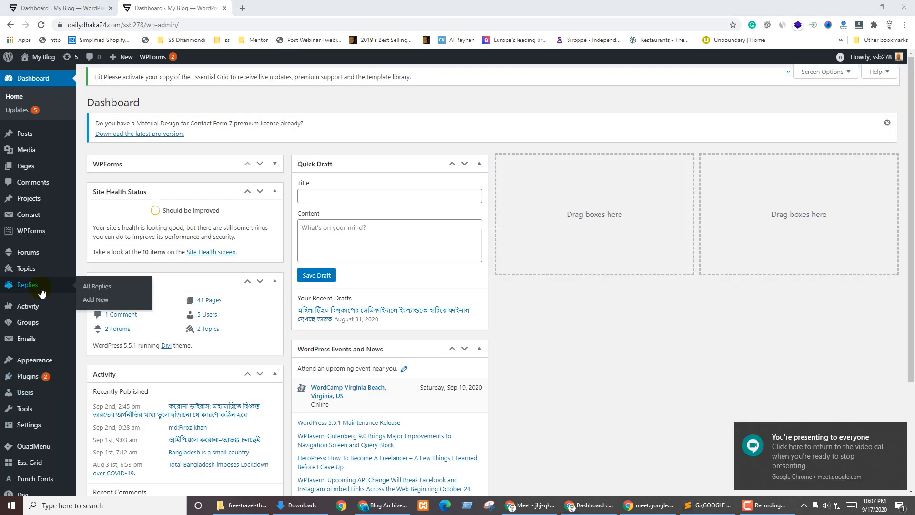
{"action": "left_click", "coordinate": [22, 170]}
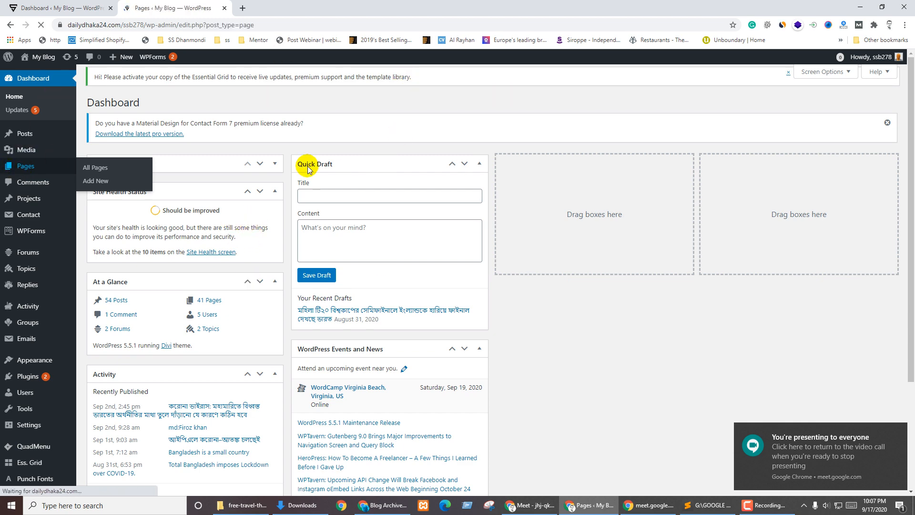
{"action": "scroll", "coordinate": [258, 319], "scroll_direction": "down", "scroll_amount": 7}
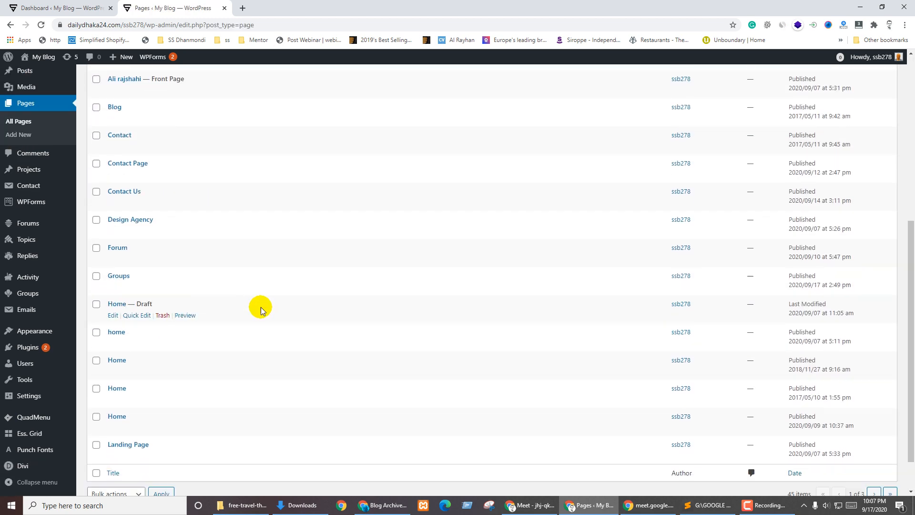
{"action": "scroll", "coordinate": [289, 381], "scroll_direction": "up", "scroll_amount": 7}
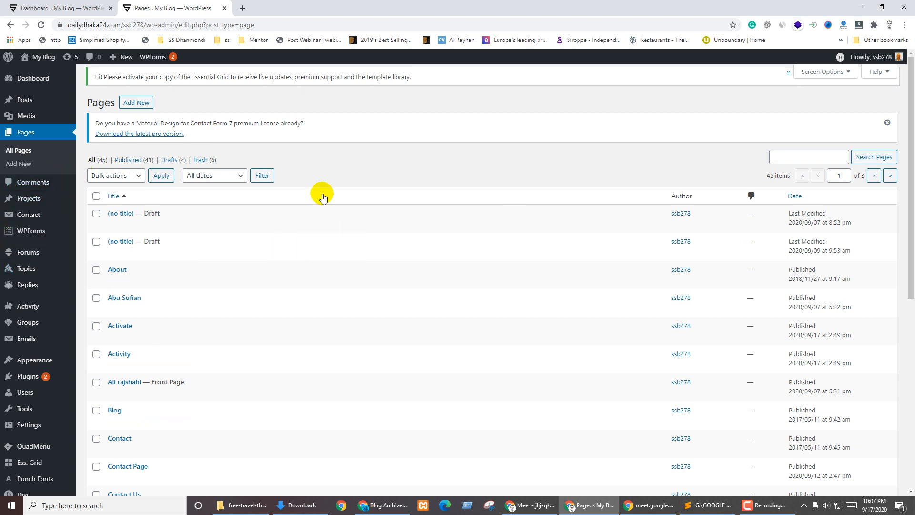
{"action": "scroll", "coordinate": [62, 363], "scroll_direction": "down", "scroll_amount": 3}
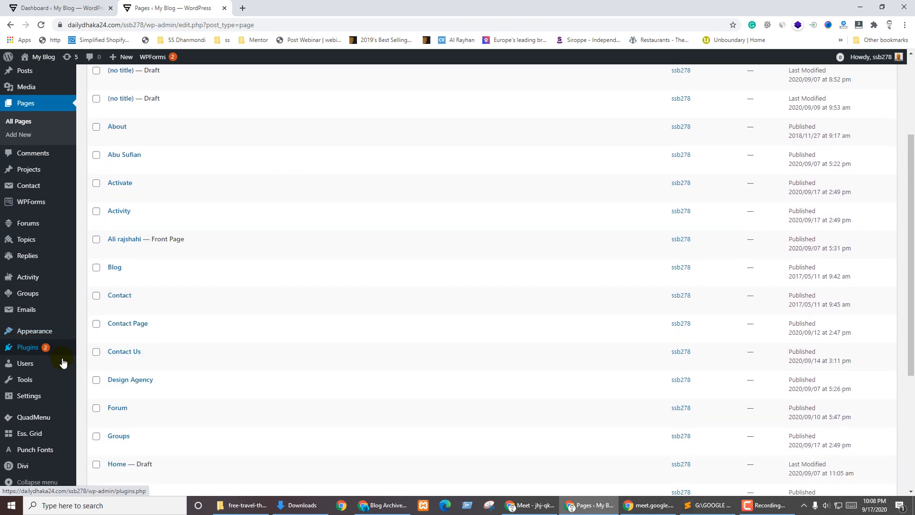
{"action": "mouse_move", "coordinate": [27, 382]}
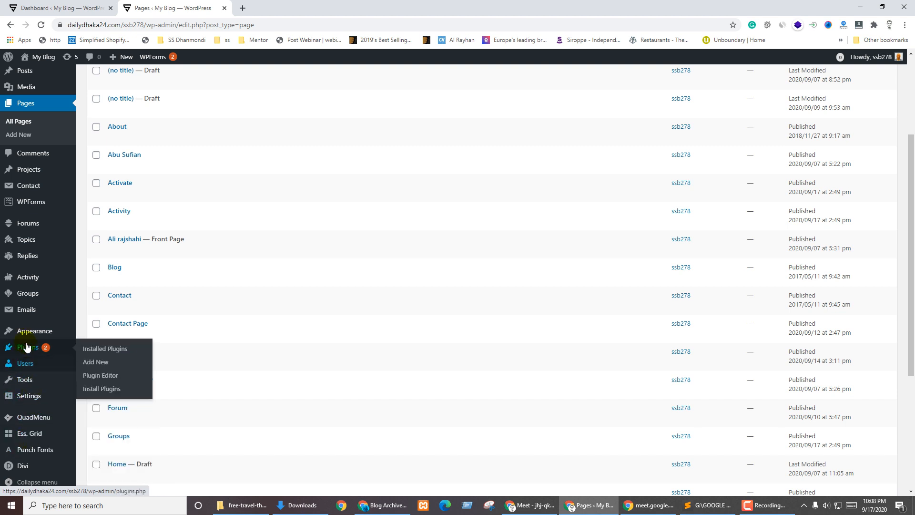
Search plugins for 'reset wp', install and activate WP Reset, and dismiss its welcome notice
{"action": "left_click", "coordinate": [92, 362]}
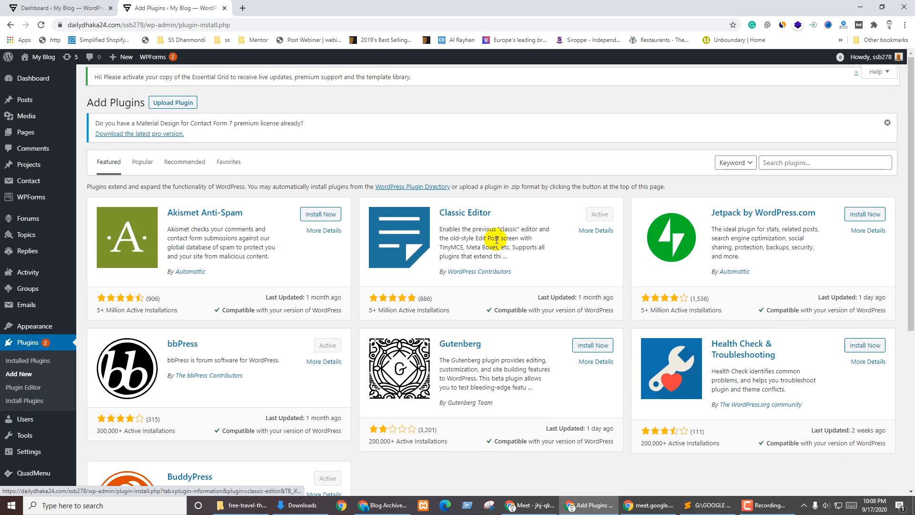
{"action": "left_click", "coordinate": [809, 158]}
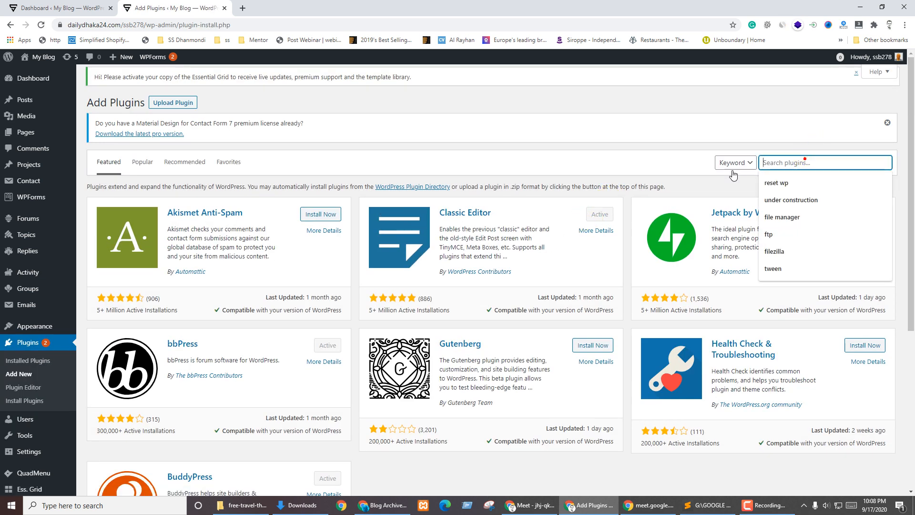
{"action": "left_click", "coordinate": [808, 190]}
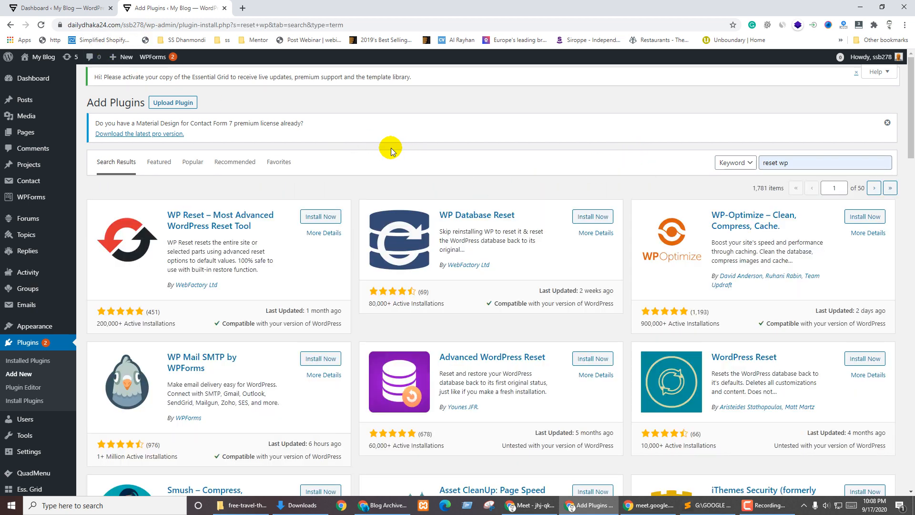
{"action": "left_click", "coordinate": [320, 217]}
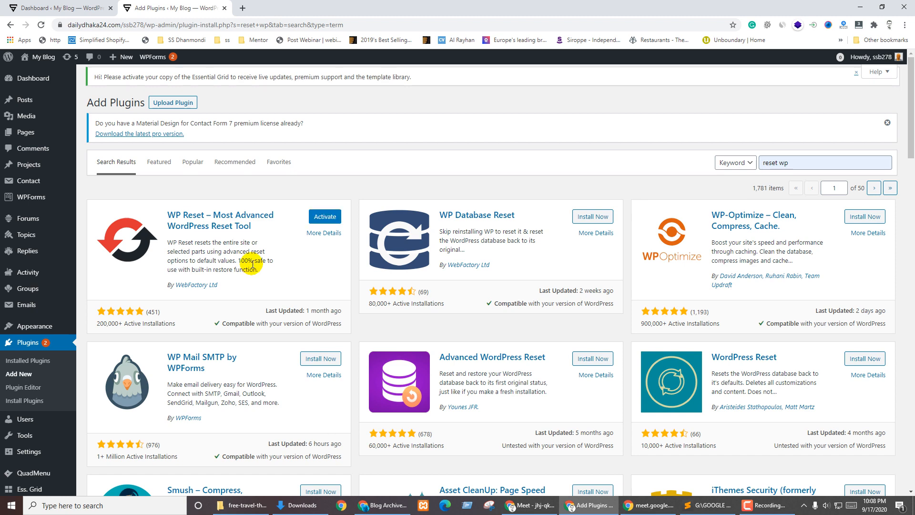
{"action": "left_click", "coordinate": [325, 216]}
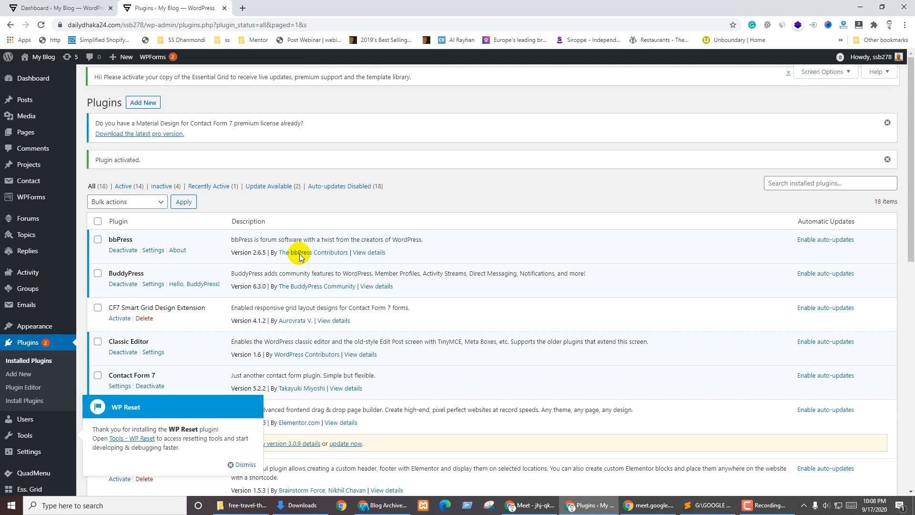
{"action": "scroll", "coordinate": [341, 285], "scroll_direction": "down", "scroll_amount": 2}
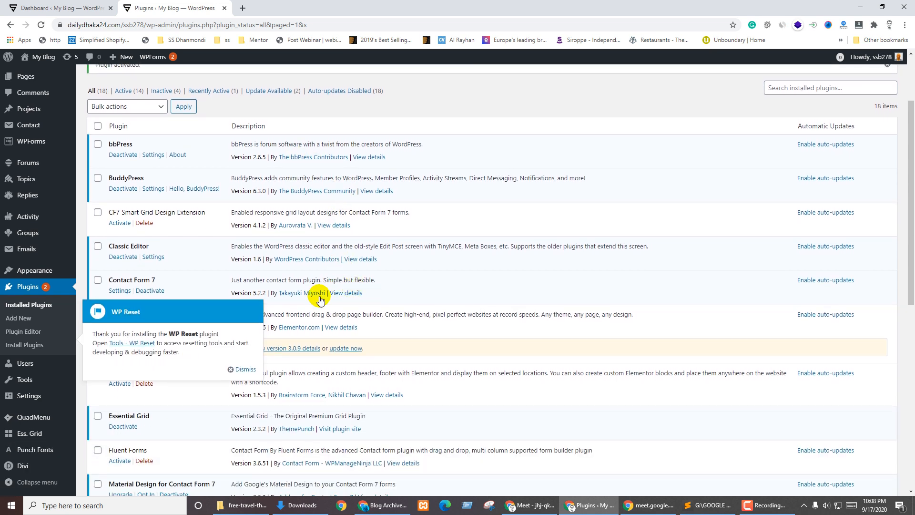
{"action": "left_click", "coordinate": [244, 368]}
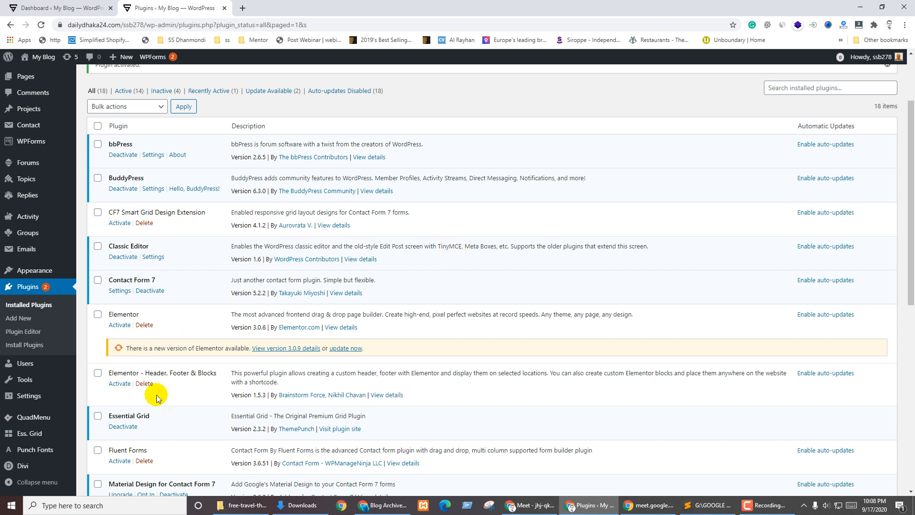
Run WP Reset with 'Reactivate WP Reset plugin' unchecked and confirm the site reset
{"action": "mouse_move", "coordinate": [24, 379]}
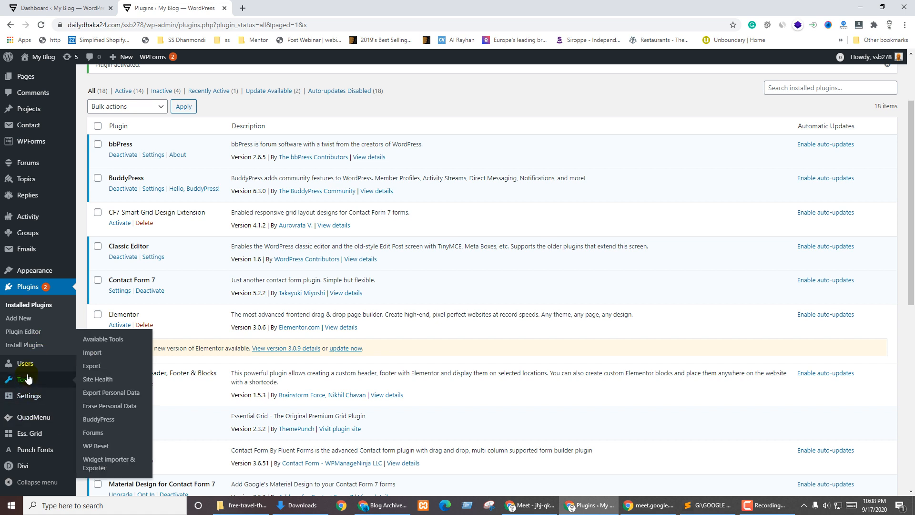
{"action": "left_click", "coordinate": [95, 445]}
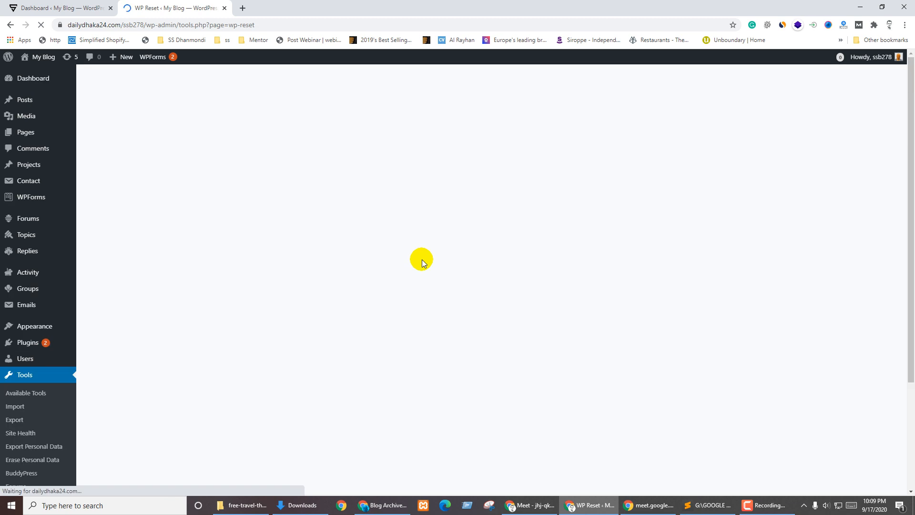
{"action": "scroll", "coordinate": [301, 281], "scroll_direction": "down", "scroll_amount": 15}
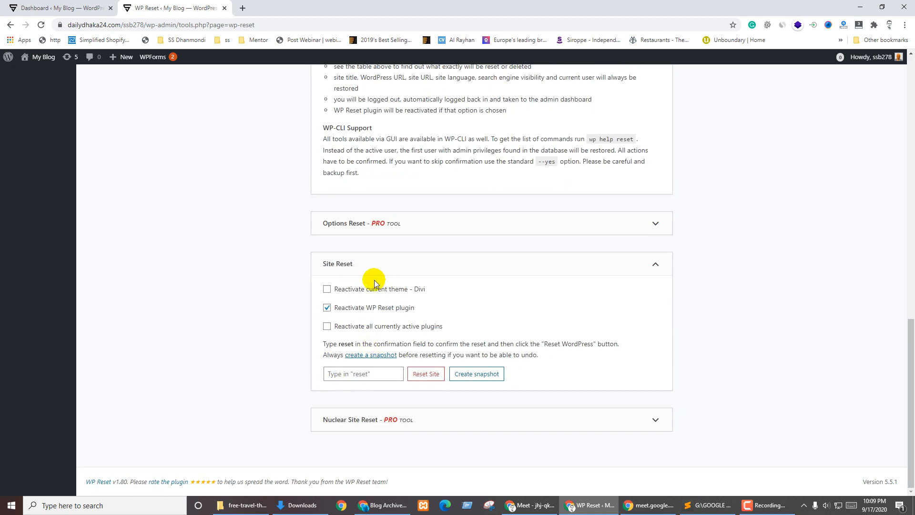
{"action": "left_click", "coordinate": [394, 310]}
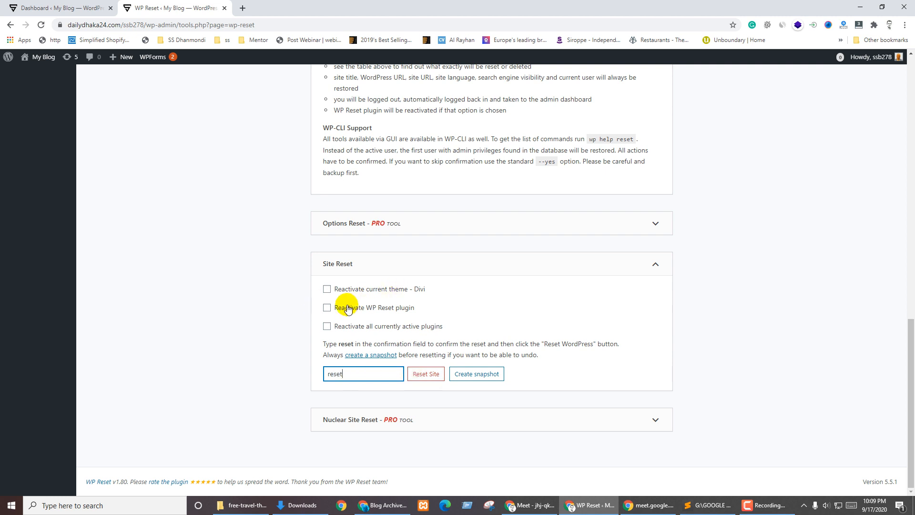
{"action": "left_click", "coordinate": [425, 373]}
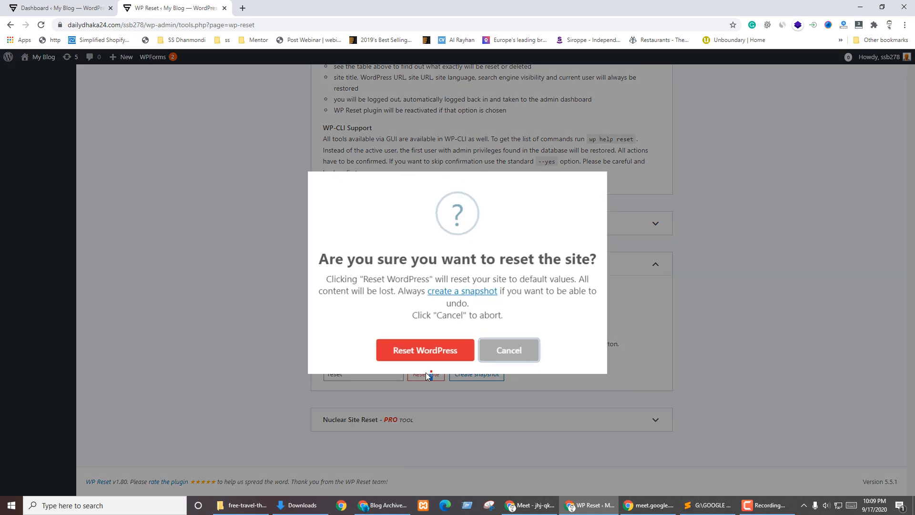
{"action": "left_click", "coordinate": [450, 348]}
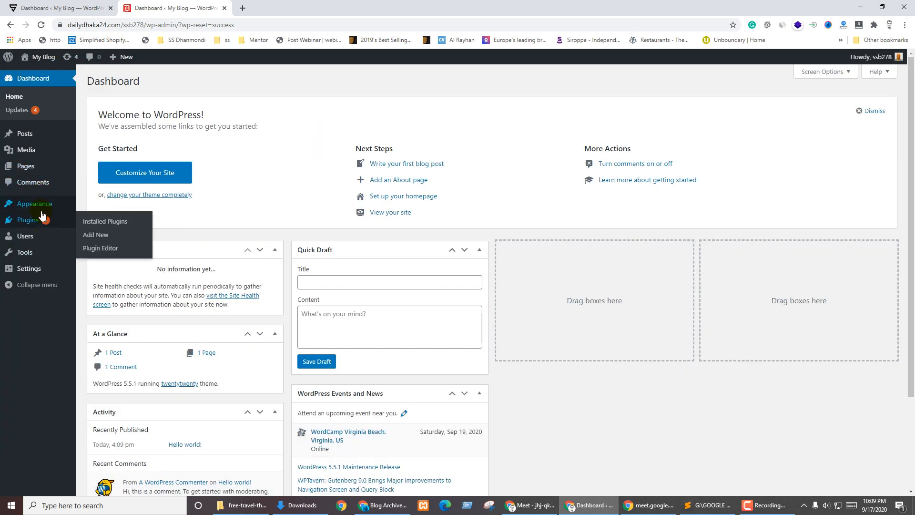
In Appearance > Themes, delete the Newsup theme
{"action": "mouse_move", "coordinate": [28, 204]}
{"action": "left_click", "coordinate": [96, 206]}
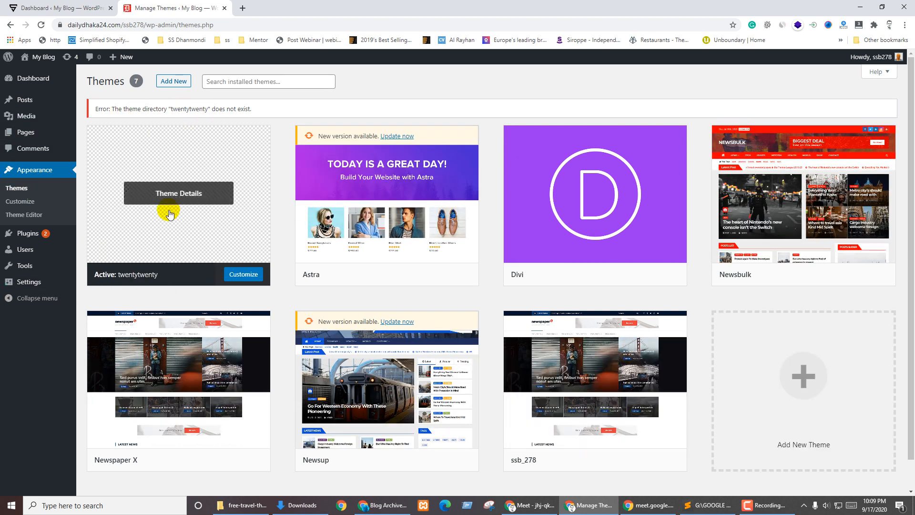
{"action": "mouse_move", "coordinate": [66, 244]}
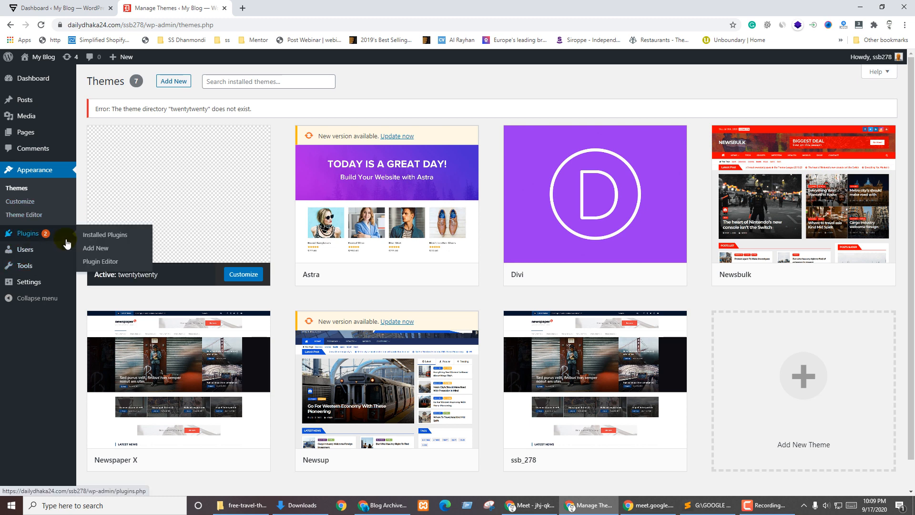
{"action": "scroll", "coordinate": [332, 289], "scroll_direction": "down", "scroll_amount": 1}
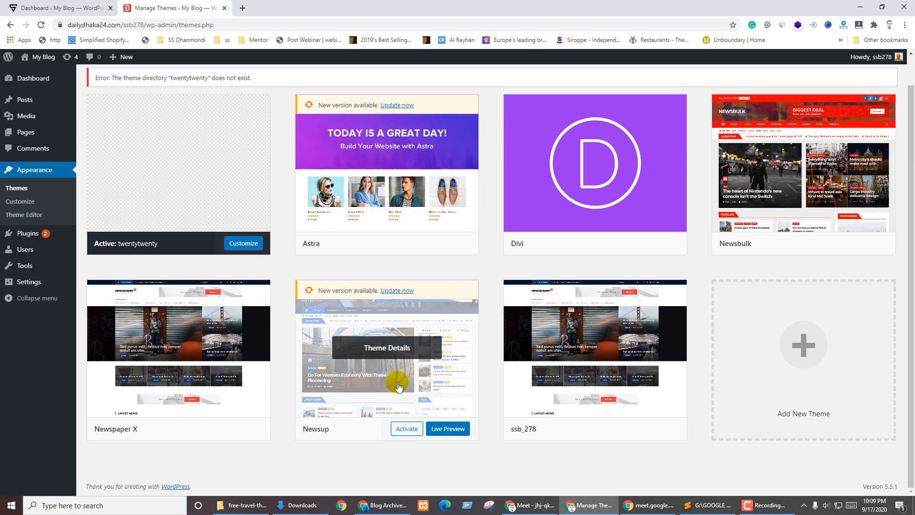
{"action": "left_click", "coordinate": [391, 365]}
{"action": "left_click", "coordinate": [819, 471]}
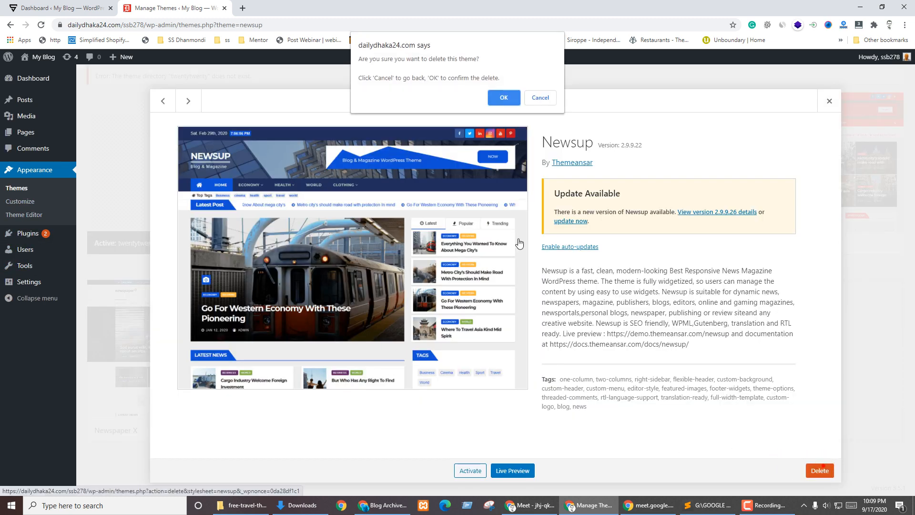
{"action": "left_click", "coordinate": [498, 102]}
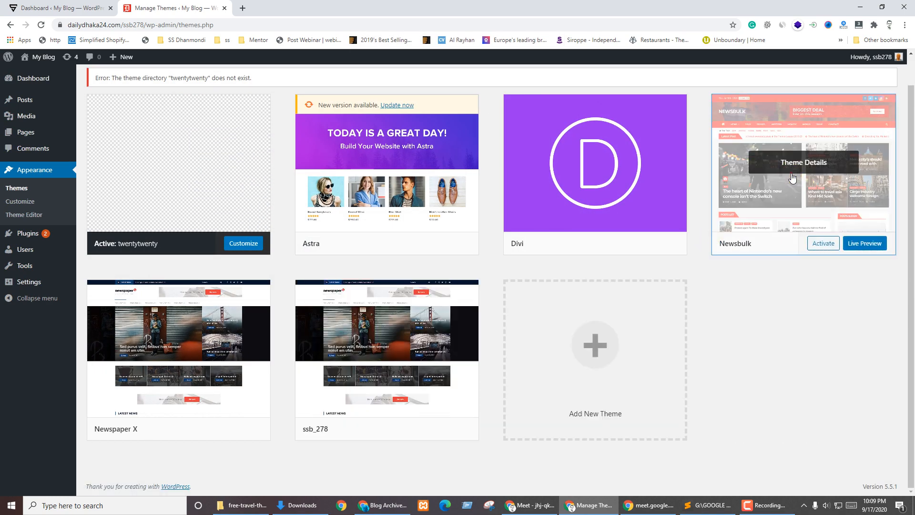
Delete the Newsbulk, ssb_278 and Newspaper X themes
{"action": "left_click", "coordinate": [798, 191]}
{"action": "left_click", "coordinate": [820, 471]}
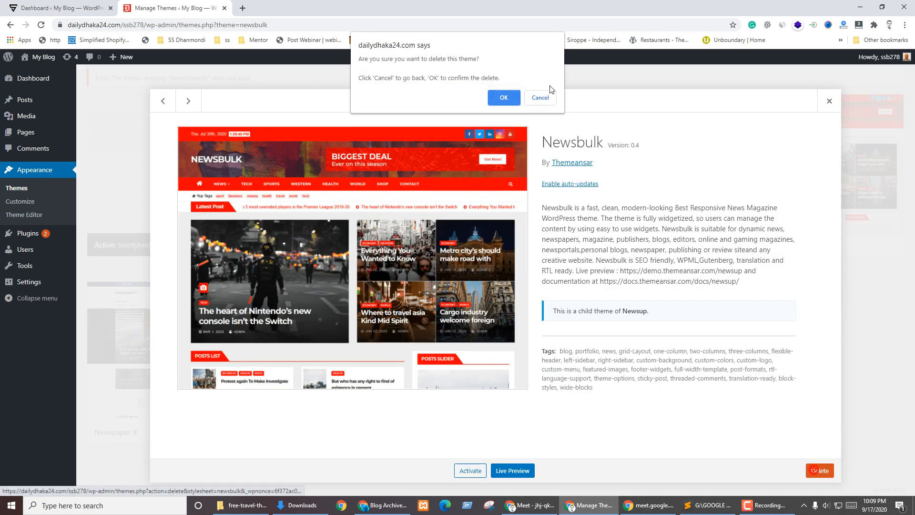
{"action": "left_click", "coordinate": [510, 93]}
{"action": "left_click", "coordinate": [196, 337]}
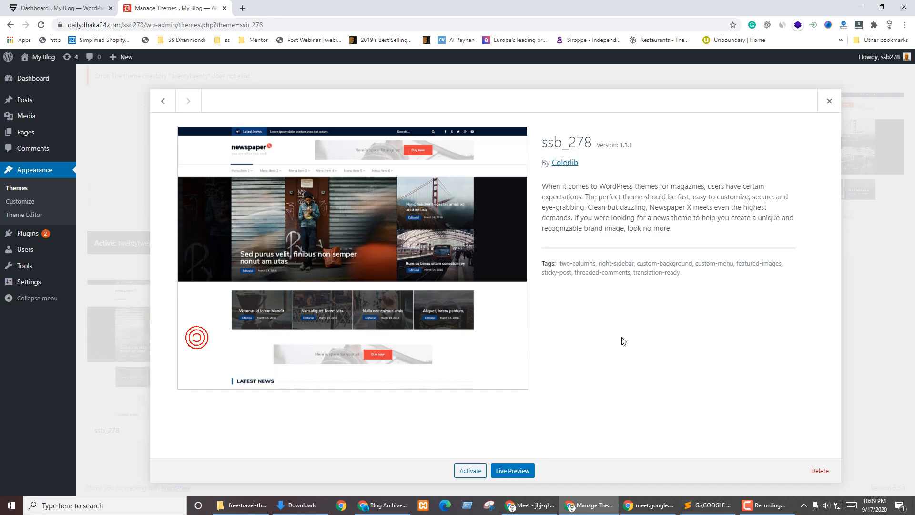
{"action": "left_click", "coordinate": [814, 465]}
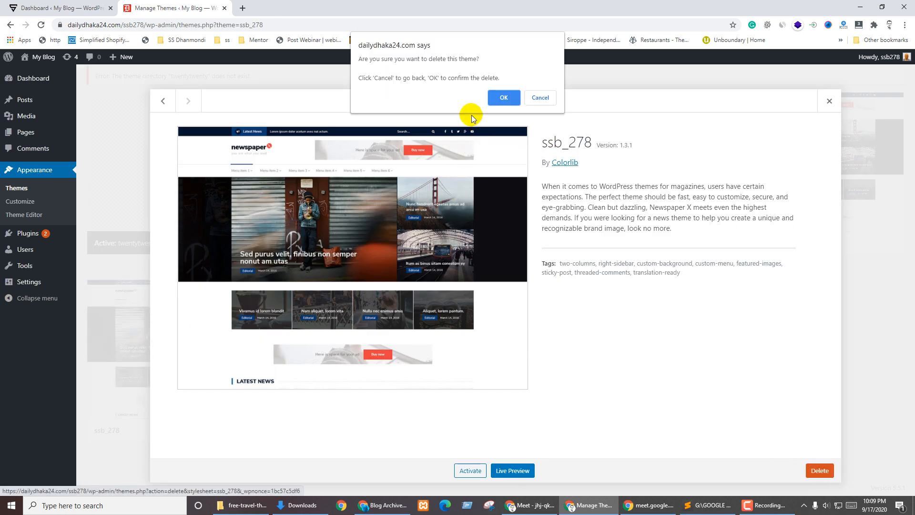
{"action": "left_click", "coordinate": [503, 95]}
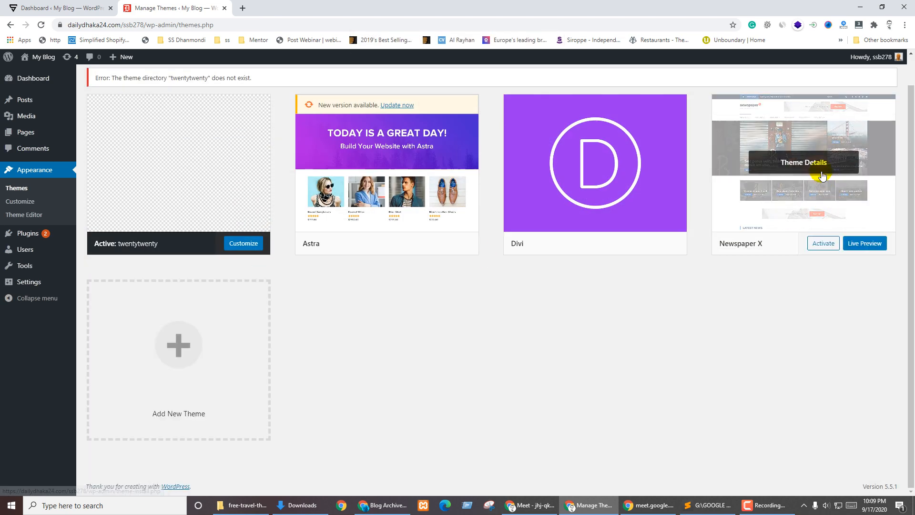
{"action": "left_click", "coordinate": [821, 176]}
{"action": "left_click", "coordinate": [818, 470]}
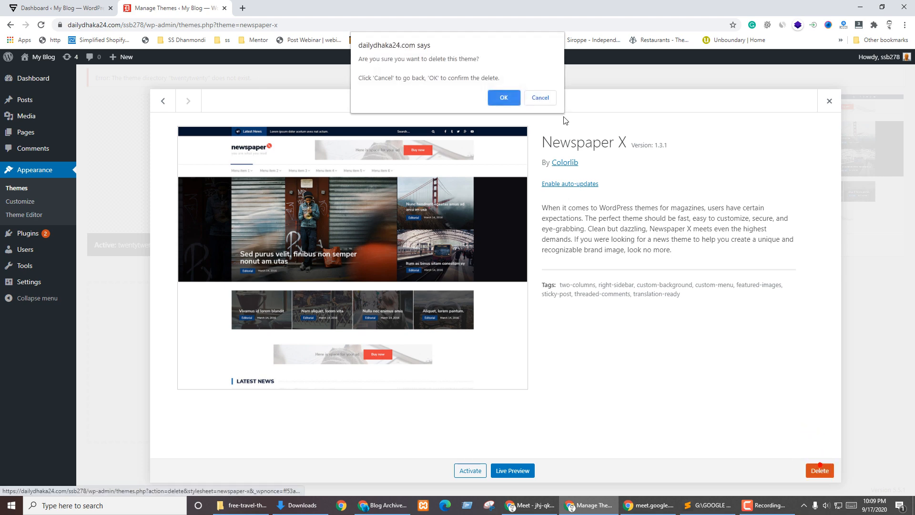
{"action": "left_click", "coordinate": [501, 95]}
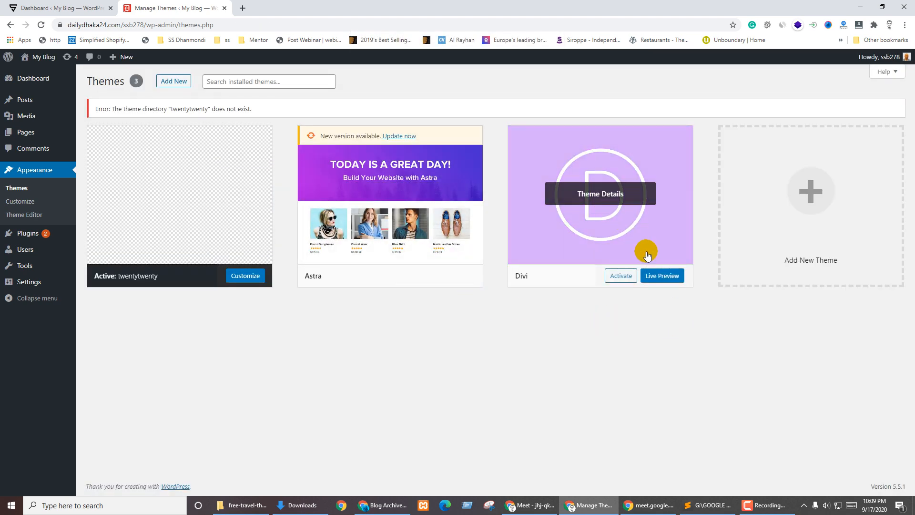
Activate Divi, delete the Astra theme, and open a new browser tab
{"action": "left_click", "coordinate": [620, 277]}
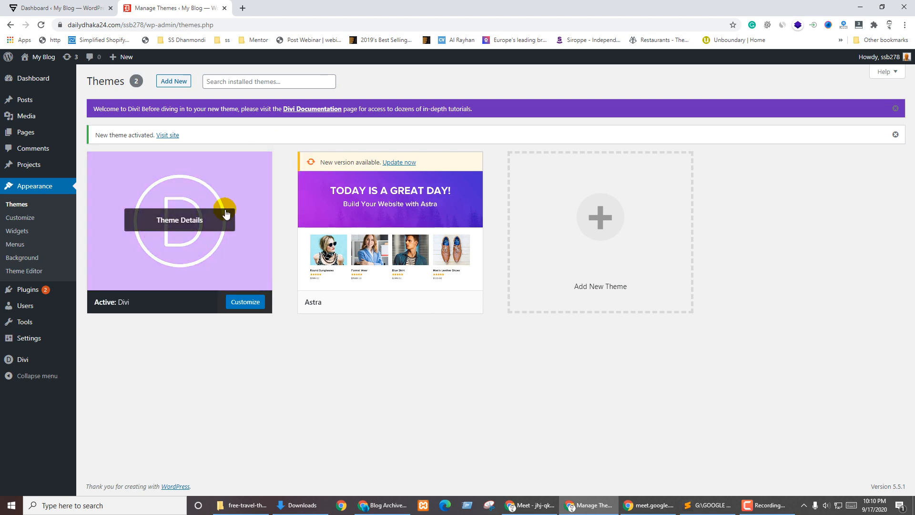
{"action": "left_click", "coordinate": [389, 221]}
{"action": "left_click", "coordinate": [819, 471]}
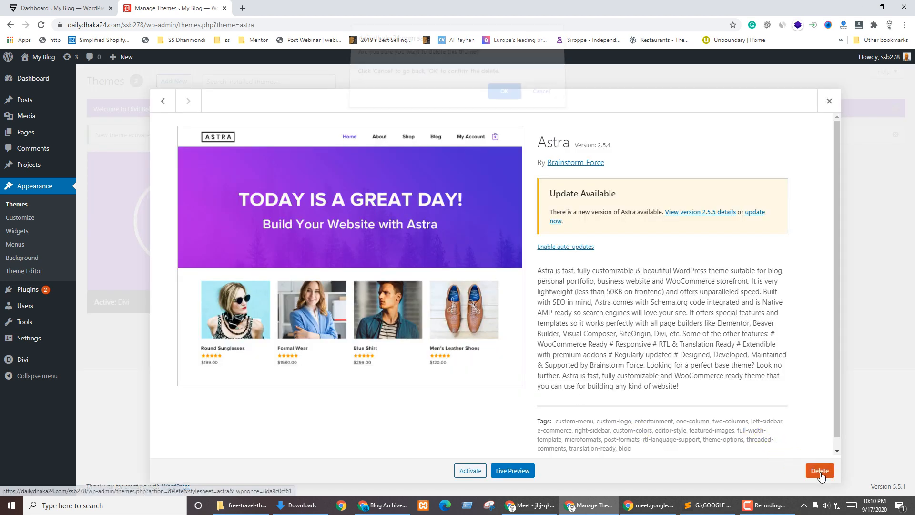
{"action": "left_click", "coordinate": [505, 93]}
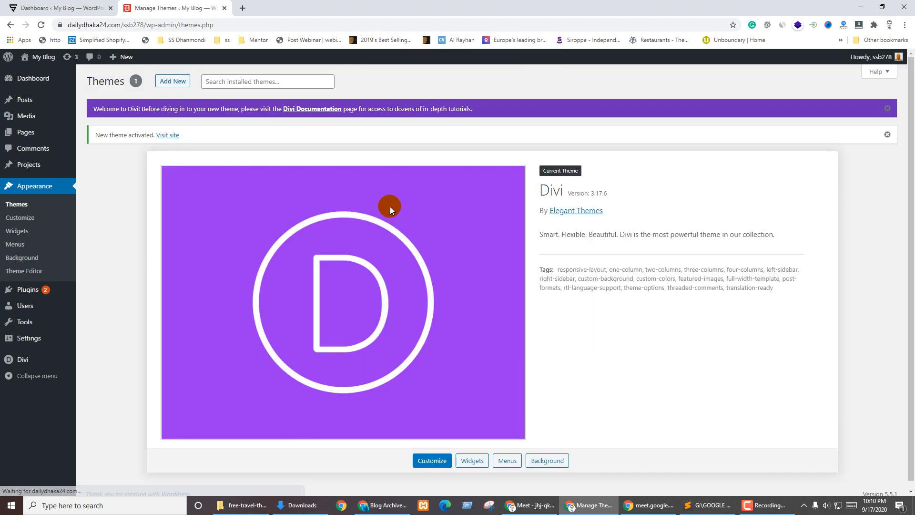
{"action": "scroll", "coordinate": [343, 295], "scroll_direction": "down", "scroll_amount": 1}
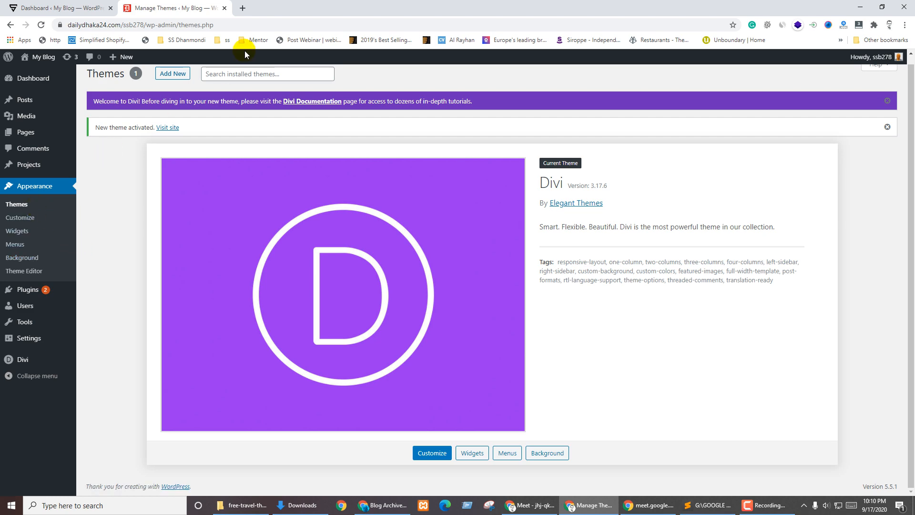
{"action": "left_click", "coordinate": [243, 8]}
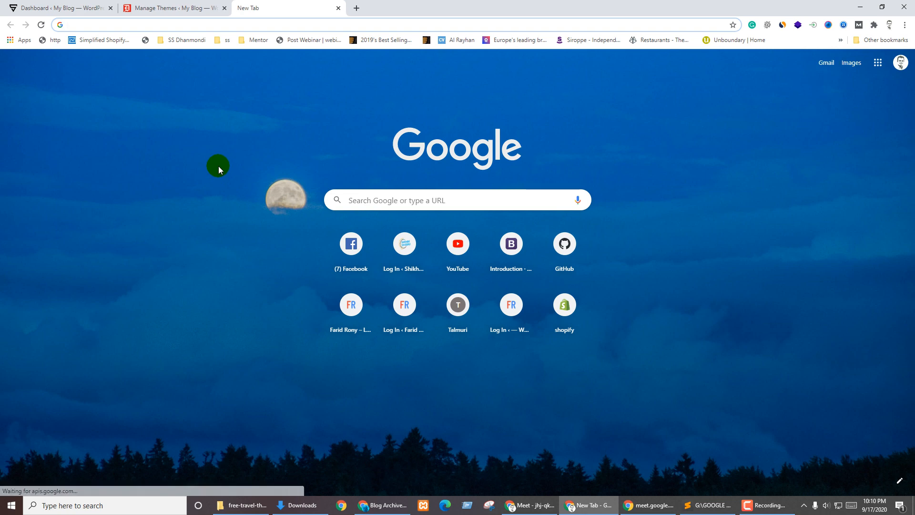
Search Google for 'themeforest' using the address bar suggestion
{"action": "type", "text": "themesgiant.net"}
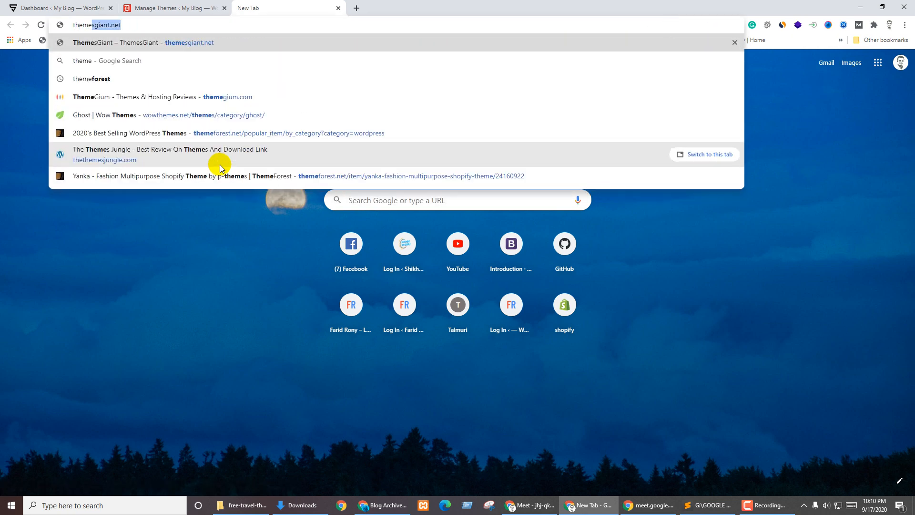
{"action": "key", "text": "Return"}
{"action": "left_click", "coordinate": [123, 25]}
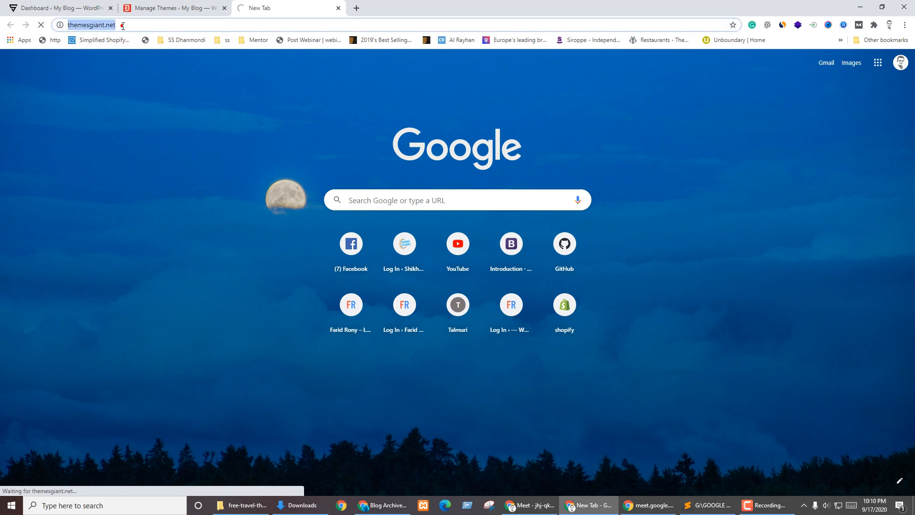
{"action": "type", "text": "themf"}
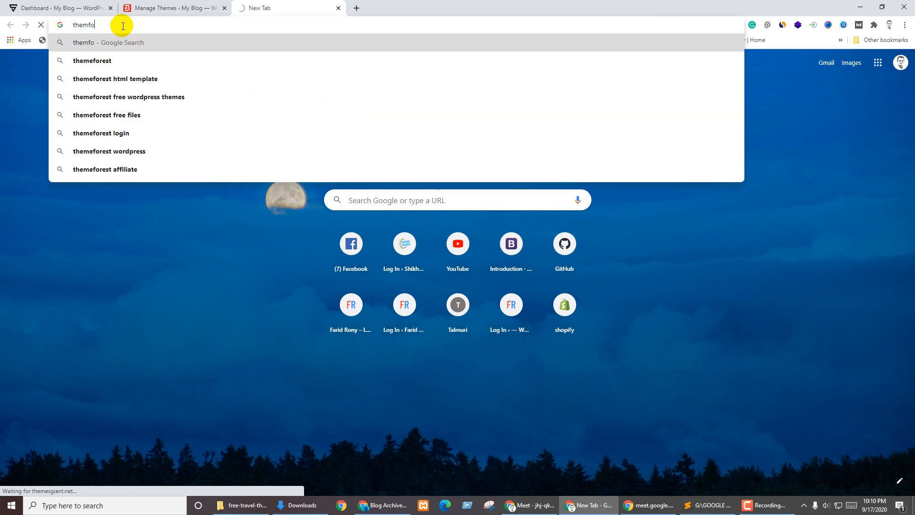
{"action": "type", "text": "o"}
{"action": "key", "text": "Down"}
{"action": "key", "text": "Return"}
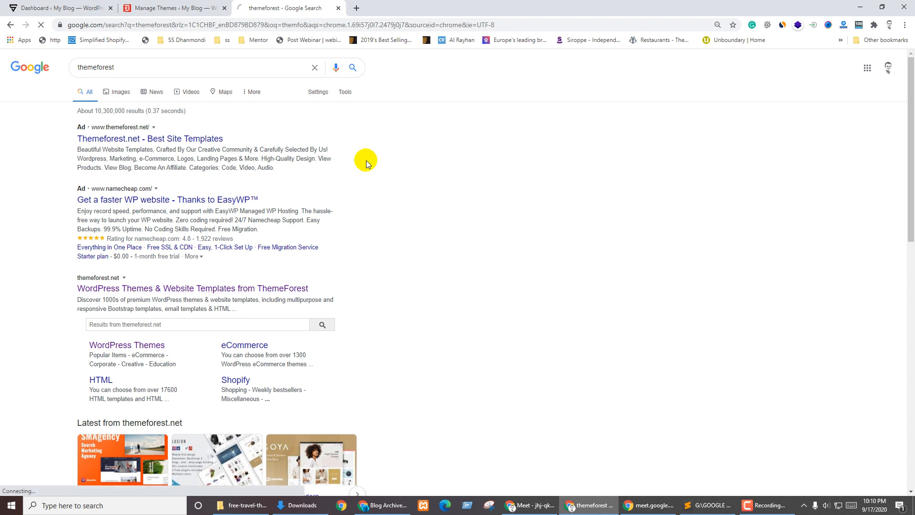
Follow the Themeforest.net link from the Google results
{"action": "left_click", "coordinate": [282, 245]}
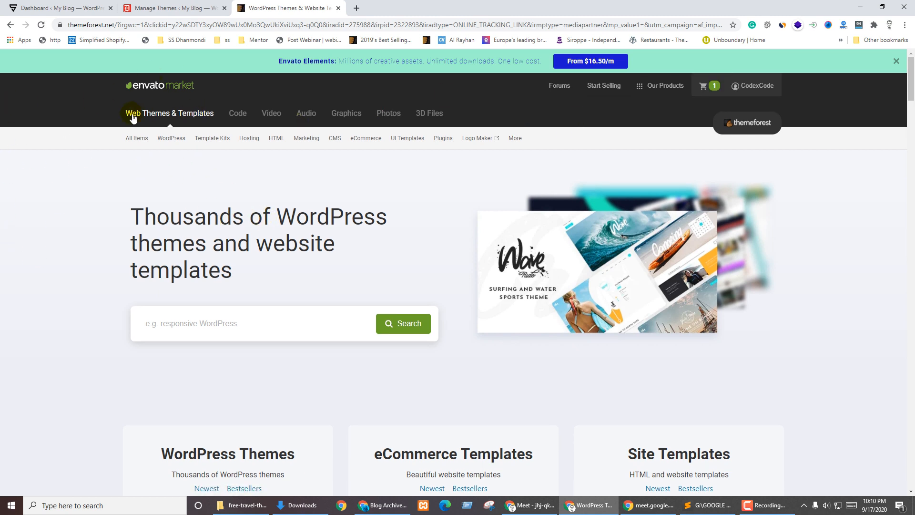
{"action": "left_click", "coordinate": [230, 117]}
{"action": "mouse_move", "coordinate": [233, 115]}
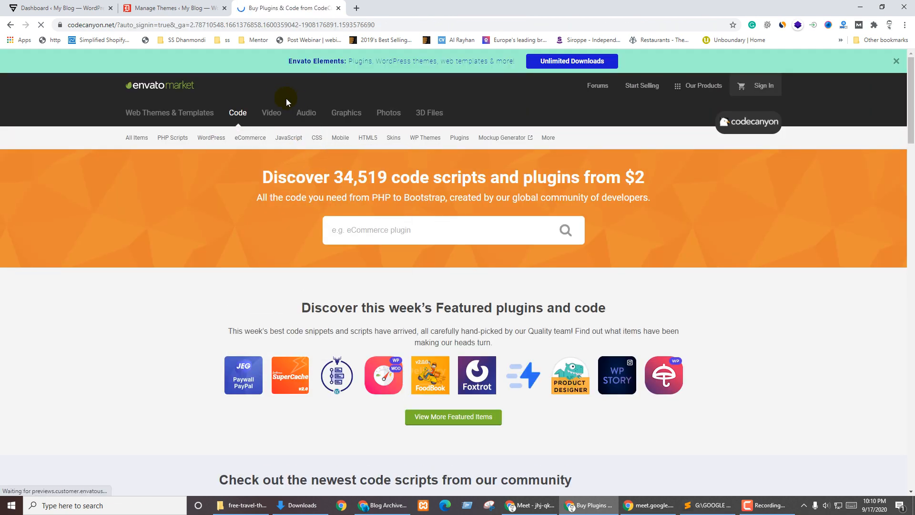
{"action": "left_click", "coordinate": [272, 114]}
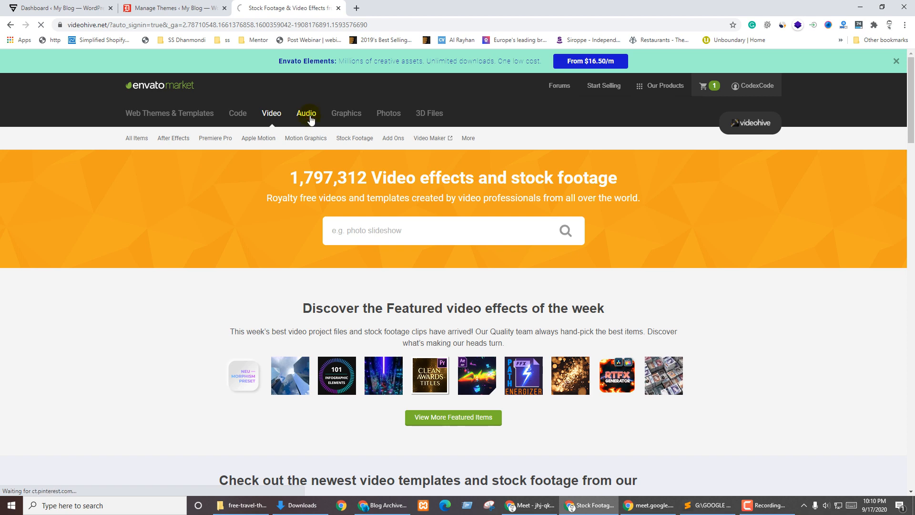
{"action": "left_click", "coordinate": [309, 117]}
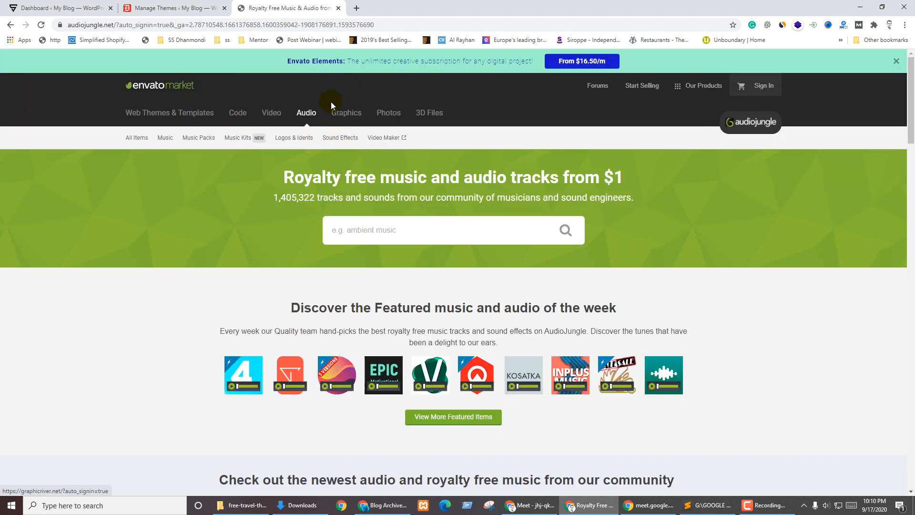
{"action": "left_click", "coordinate": [339, 110]}
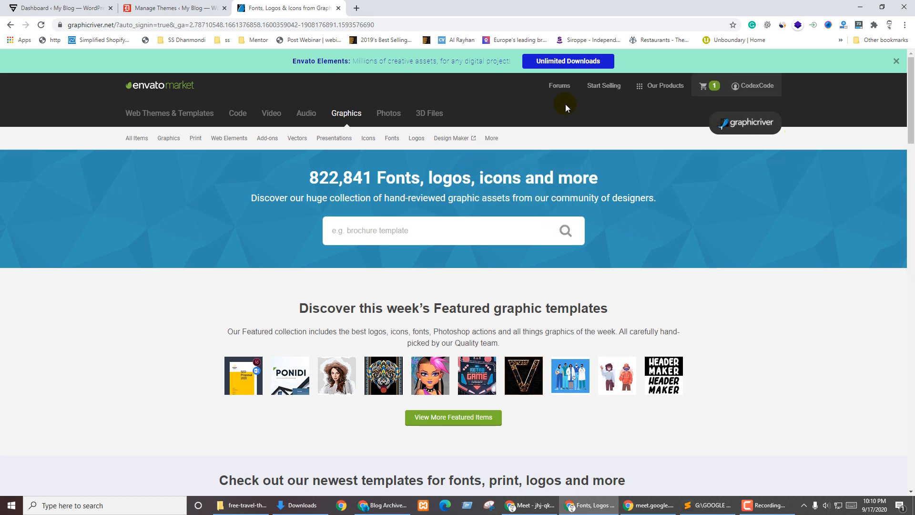
{"action": "left_click", "coordinate": [154, 115]}
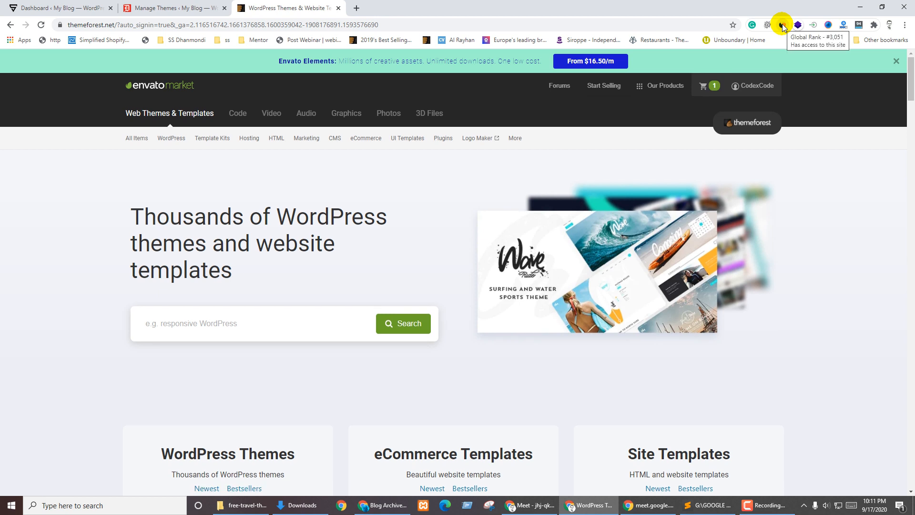
{"action": "left_click", "coordinate": [782, 26]}
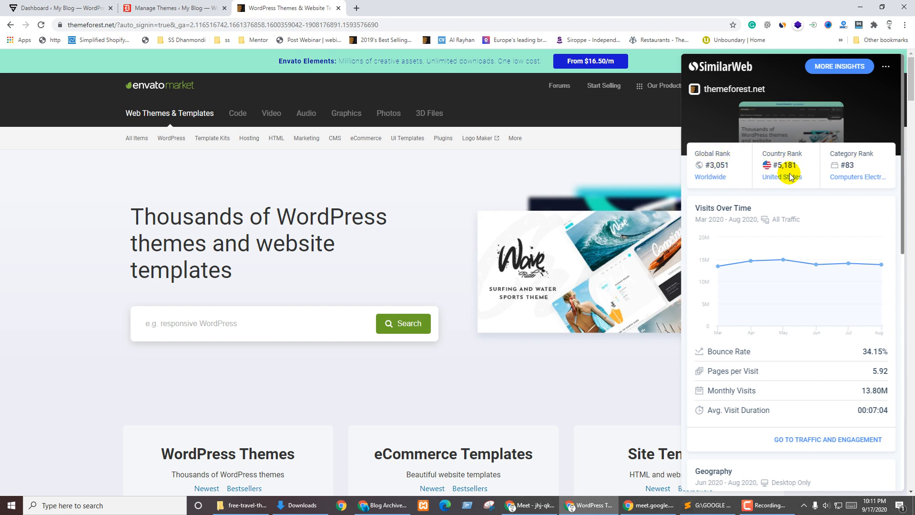
{"action": "left_click", "coordinate": [431, 196]}
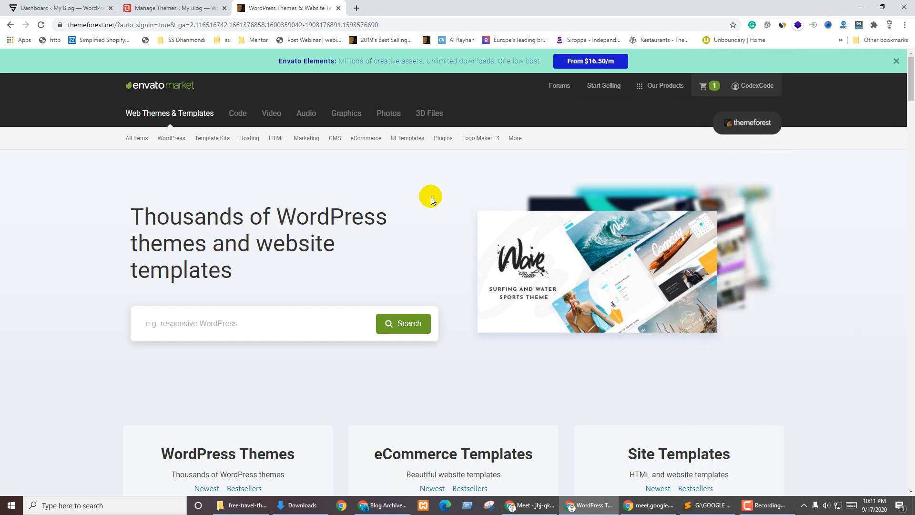
Open the ThemeForest cart holding Tour Travel WordPress | EXPLOORE at US$65
{"action": "left_click", "coordinate": [714, 88]}
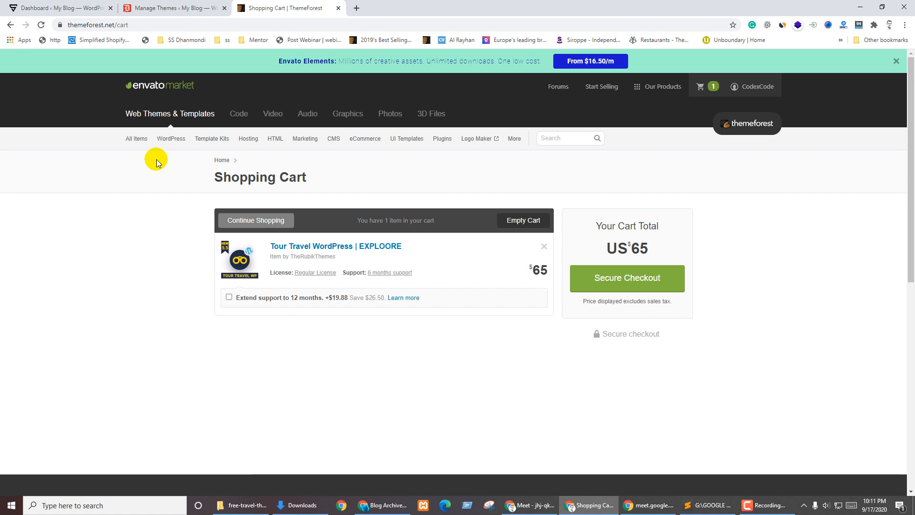
{"action": "mouse_move", "coordinate": [162, 142]}
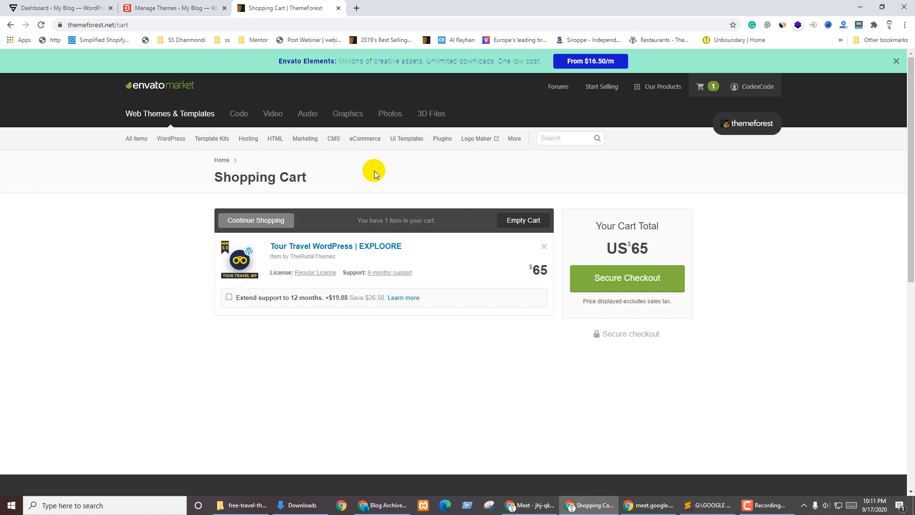
{"action": "mouse_move", "coordinate": [365, 141]}
{"action": "mouse_move", "coordinate": [334, 138]}
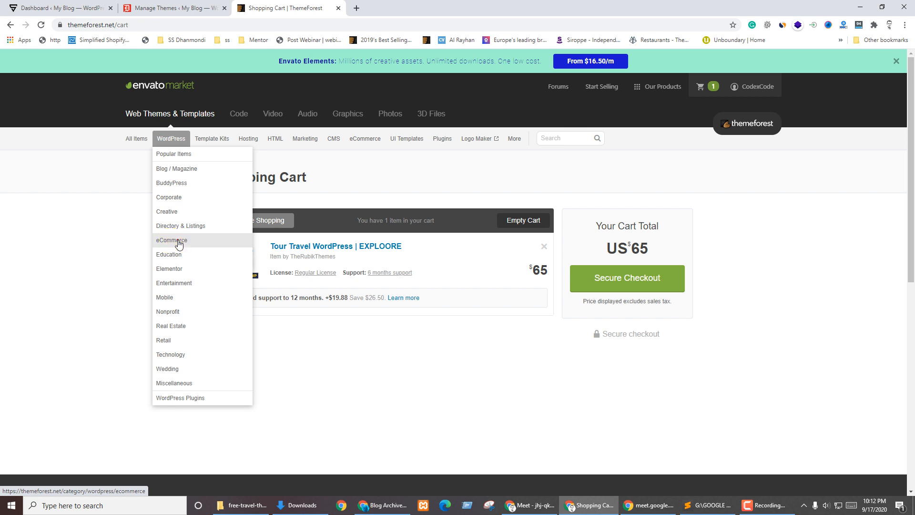
{"action": "left_click", "coordinate": [178, 243]}
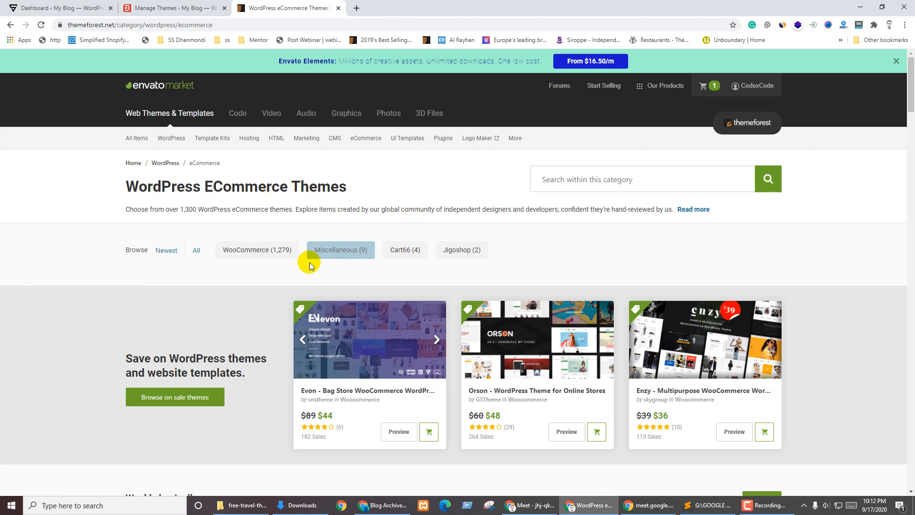
{"action": "left_click", "coordinate": [246, 251]}
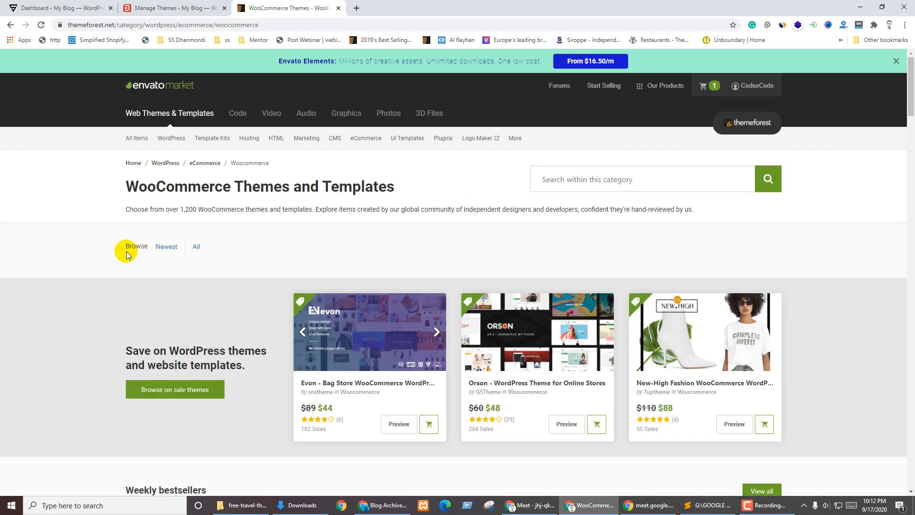
{"action": "scroll", "coordinate": [319, 253], "scroll_direction": "down", "scroll_amount": 6}
{"action": "scroll", "coordinate": [258, 285], "scroll_direction": "up", "scroll_amount": 7}
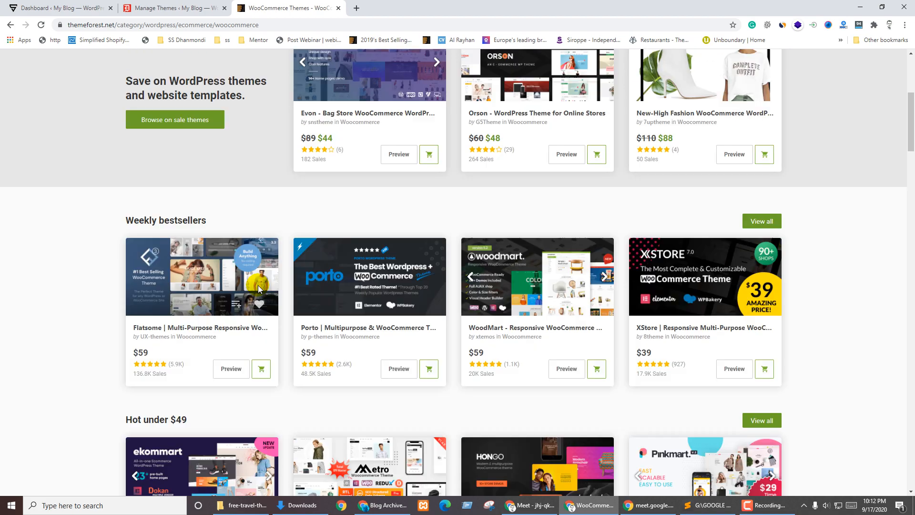
{"action": "scroll", "coordinate": [41, 227], "scroll_direction": "down", "scroll_amount": 9}
{"action": "scroll", "coordinate": [321, 261], "scroll_direction": "up", "scroll_amount": 7}
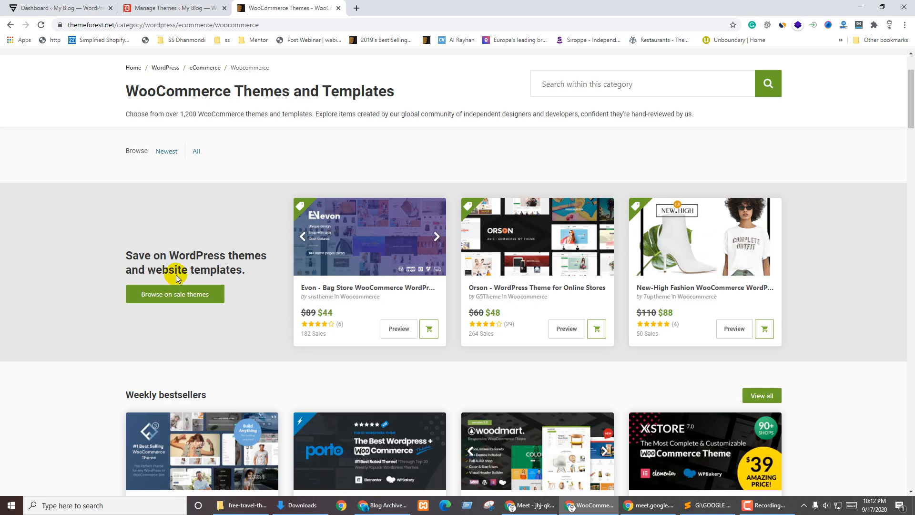
{"action": "scroll", "coordinate": [15, 372], "scroll_direction": "down", "scroll_amount": 6}
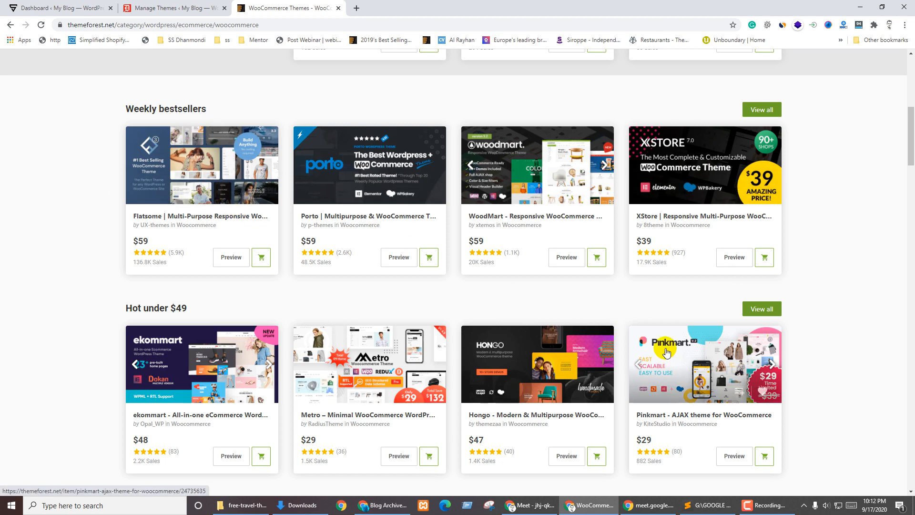
{"action": "scroll", "coordinate": [241, 357], "scroll_direction": "up", "scroll_amount": 7}
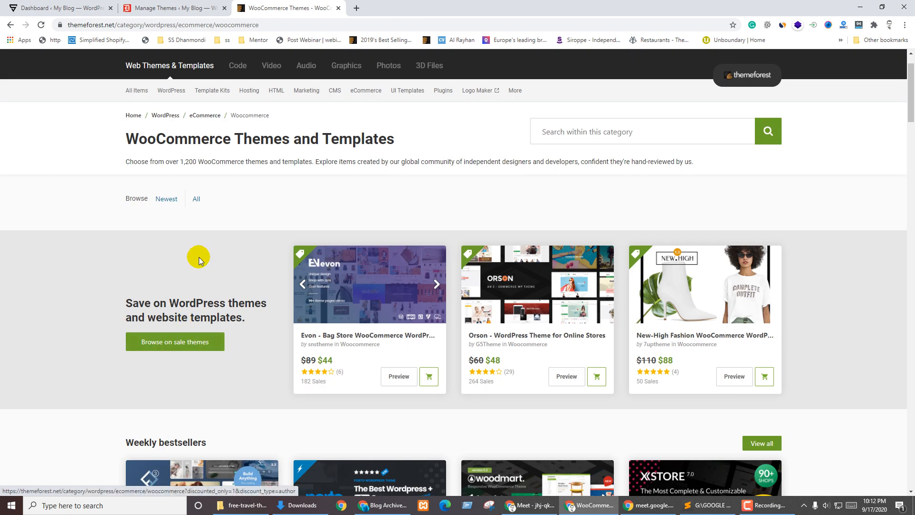
{"action": "left_click_drag", "start_coordinate": [190, 136], "coordinate": [225, 139]}
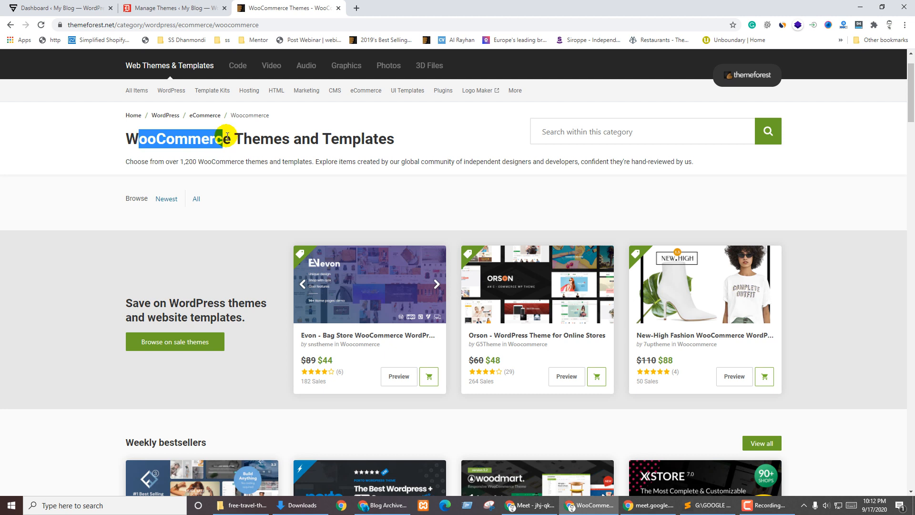
{"action": "left_click", "coordinate": [258, 162]}
{"action": "left_click", "coordinate": [237, 158]}
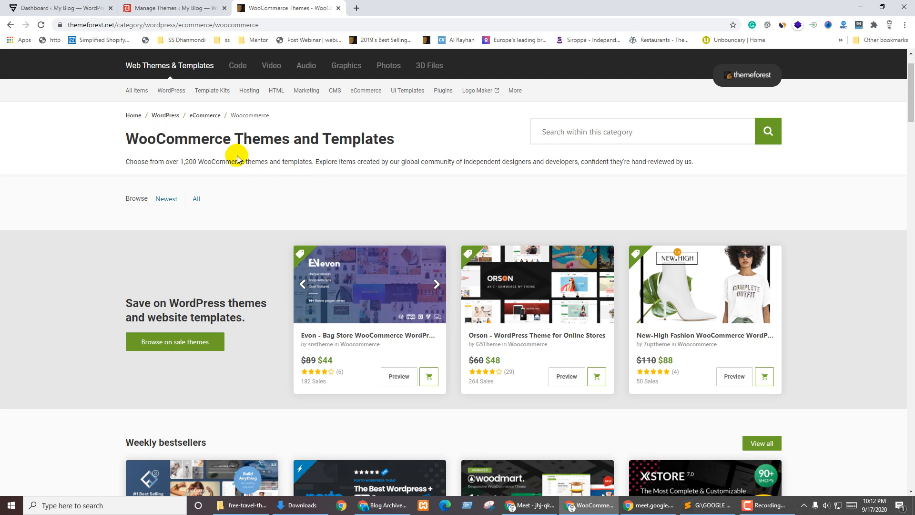
{"action": "left_click_drag", "start_coordinate": [127, 139], "coordinate": [411, 141]}
{"action": "left_click", "coordinate": [413, 152]}
{"action": "double_click", "coordinate": [164, 138]}
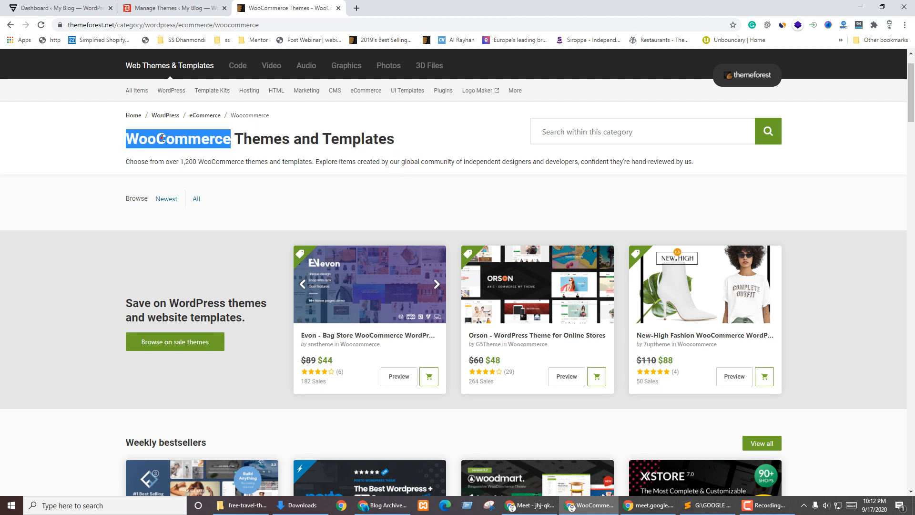
{"action": "left_click", "coordinate": [204, 155]}
{"action": "left_click_drag", "start_coordinate": [125, 139], "coordinate": [232, 139]}
{"action": "scroll", "coordinate": [312, 249], "scroll_direction": "down", "scroll_amount": 3}
{"action": "scroll", "coordinate": [312, 249], "scroll_direction": "down", "scroll_amount": 2}
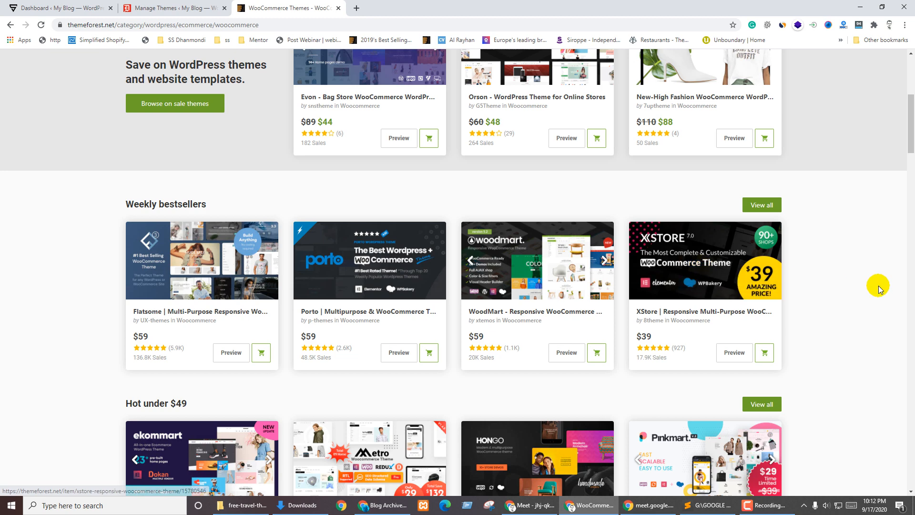
{"action": "scroll", "coordinate": [440, 260], "scroll_direction": "up", "scroll_amount": 6}
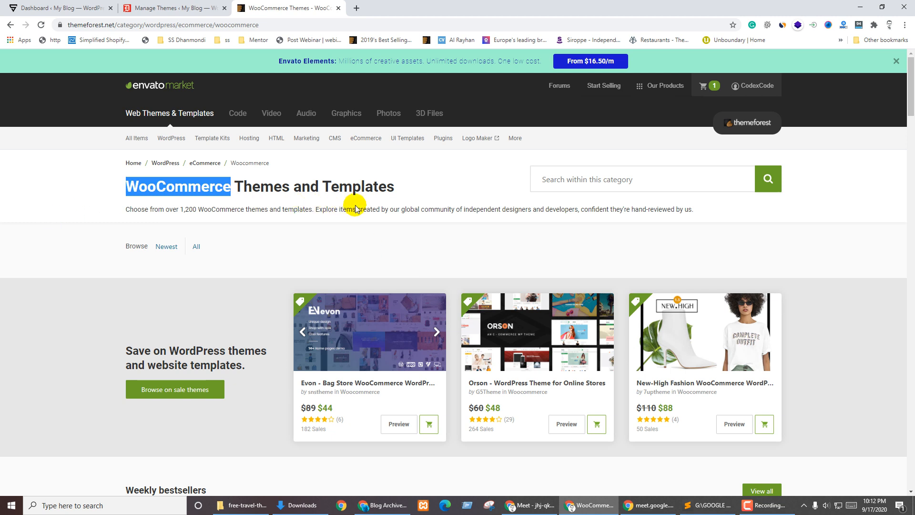
{"action": "left_click", "coordinate": [161, 195]}
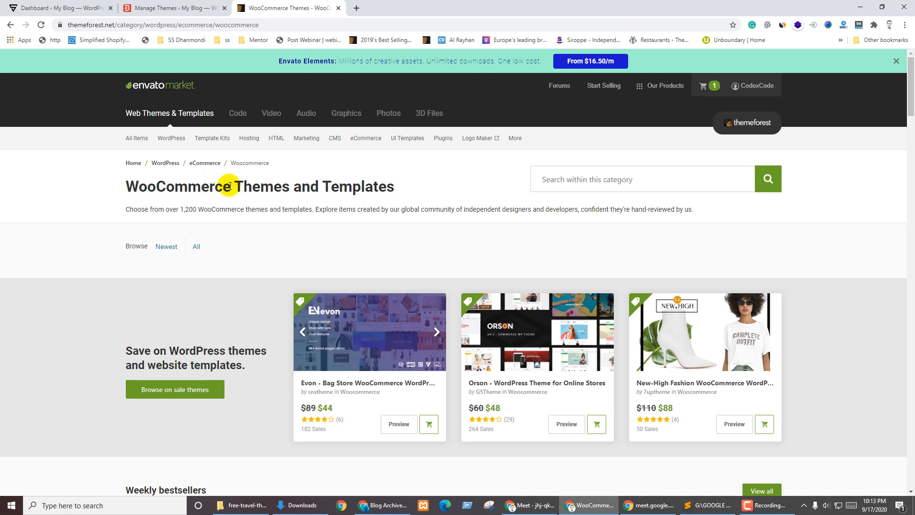
{"action": "left_click_drag", "start_coordinate": [205, 186], "coordinate": [117, 187]}
{"action": "left_click", "coordinate": [127, 185]}
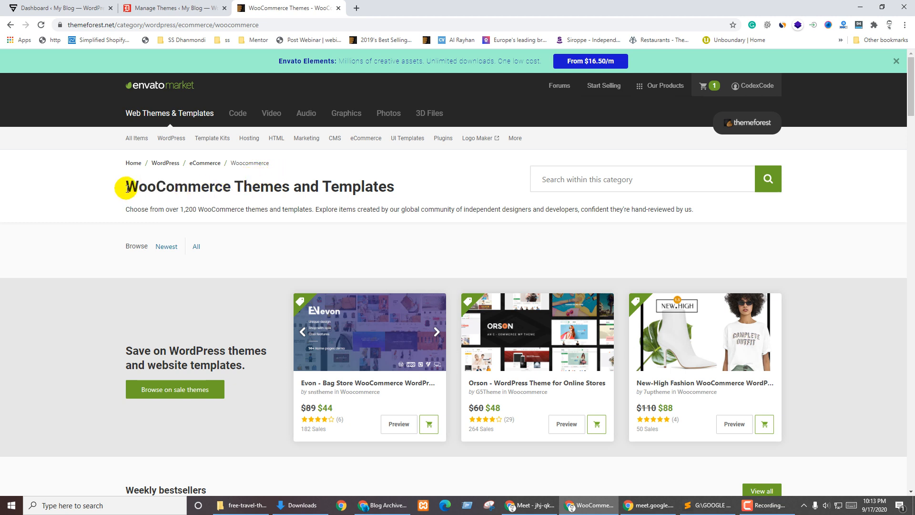
{"action": "left_click_drag", "start_coordinate": [127, 182], "coordinate": [230, 185]}
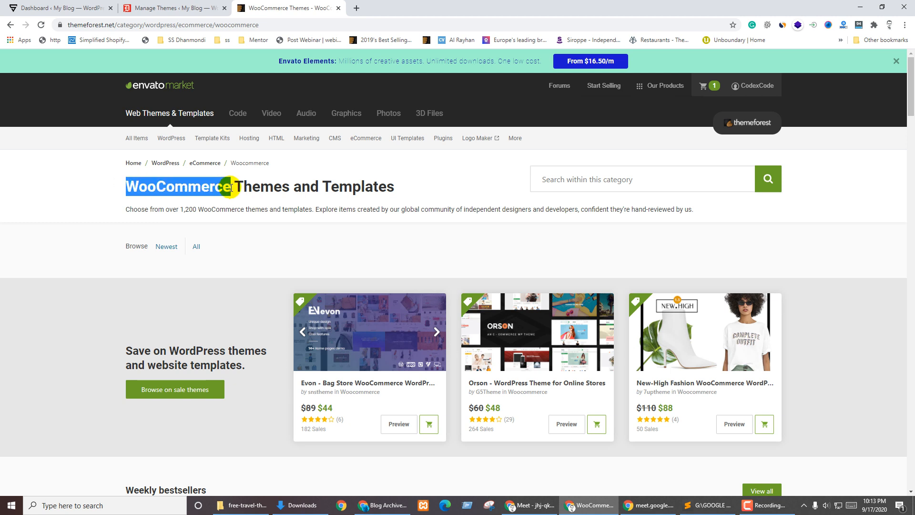
{"action": "left_click", "coordinate": [265, 229]}
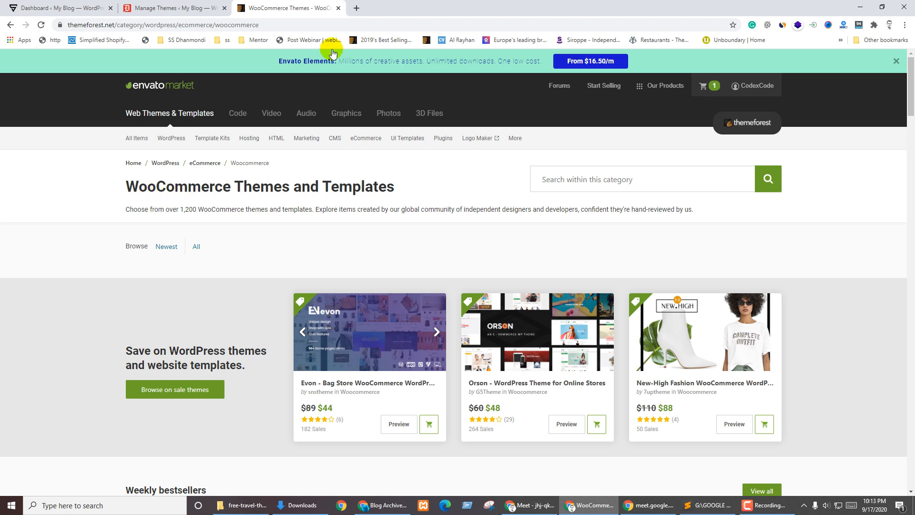
{"action": "left_click", "coordinate": [356, 8]}
Search Google for 'amarpay', open aamarpay.com, then start another blank tab
{"action": "type", "text": "amarpay"}
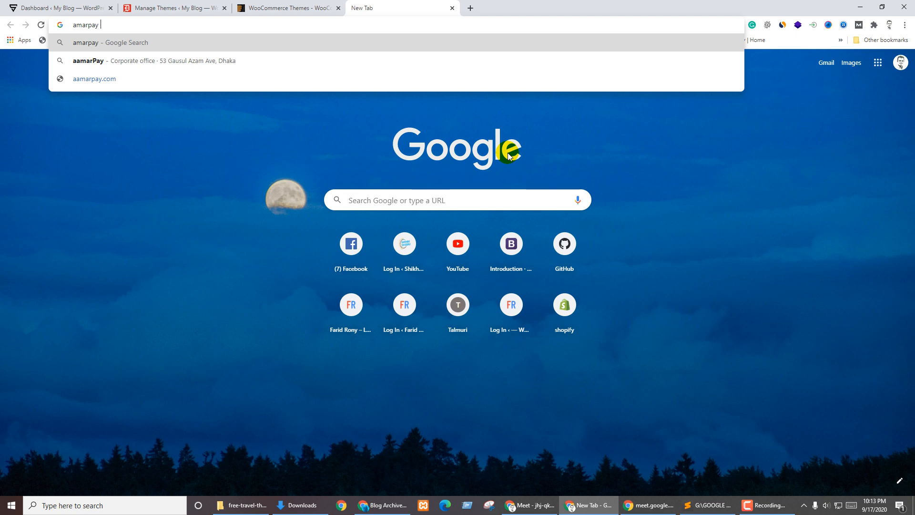
{"action": "key", "text": "Return"}
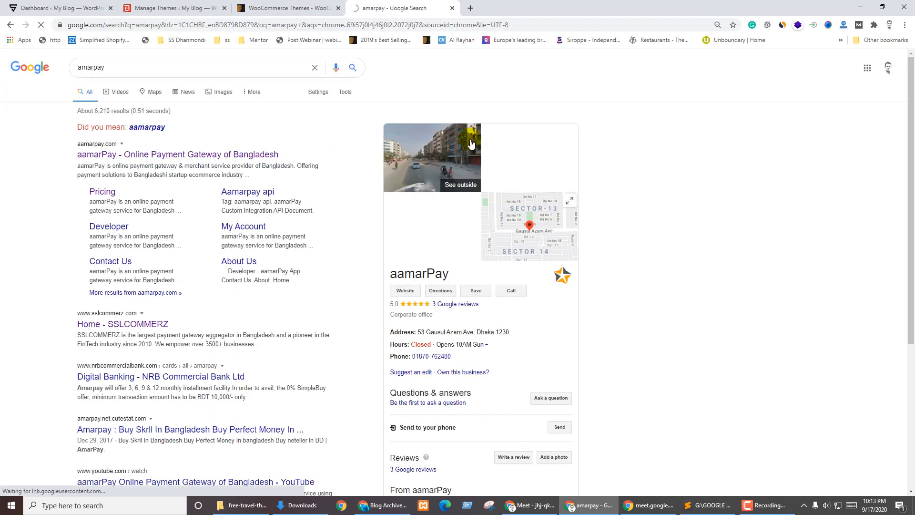
{"action": "left_click", "coordinate": [216, 155]}
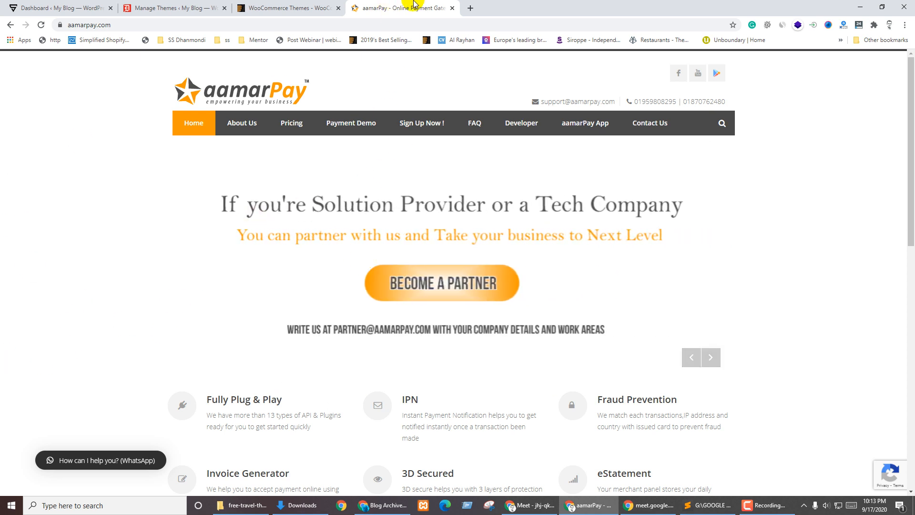
{"action": "left_click", "coordinate": [470, 9]}
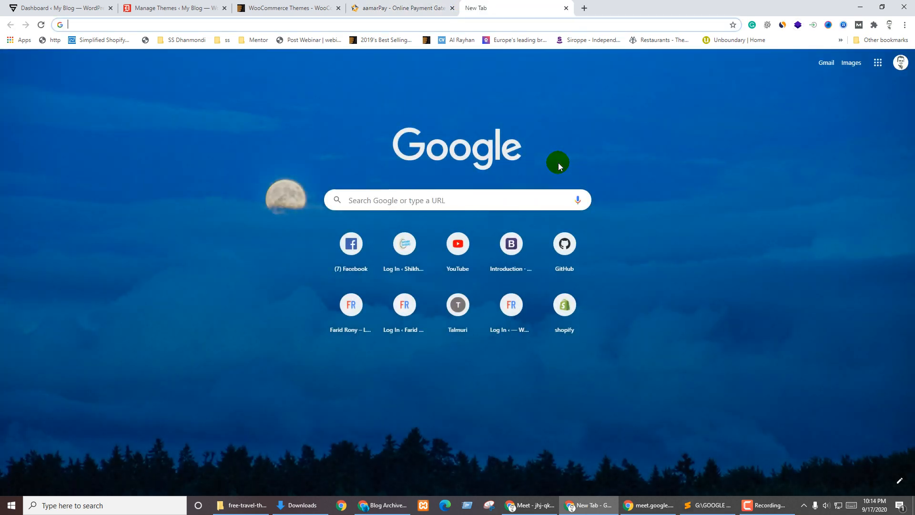
Search Google for 'sslcommerz' and open the SSLCOMMERZ home page, scrolling through it
{"action": "type", "text": "ssl"}
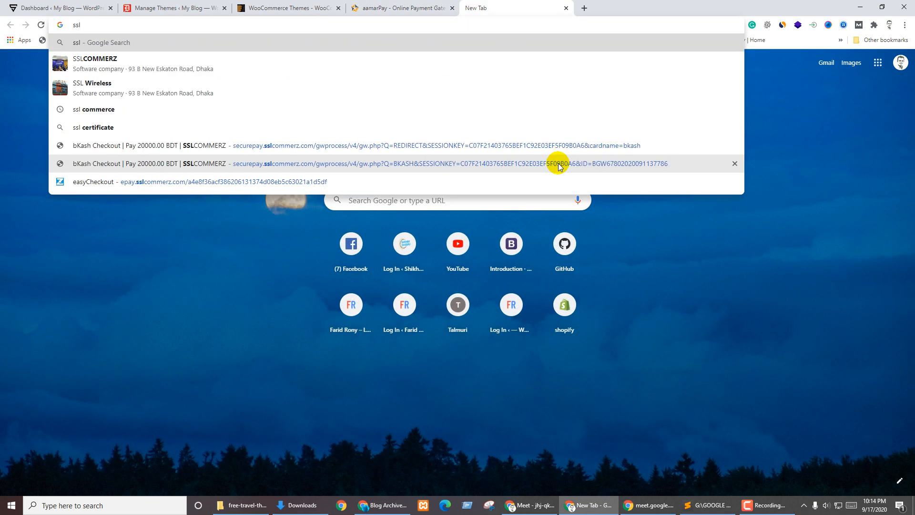
{"action": "type", "text": "commerz"}
{"action": "key", "text": "Return"}
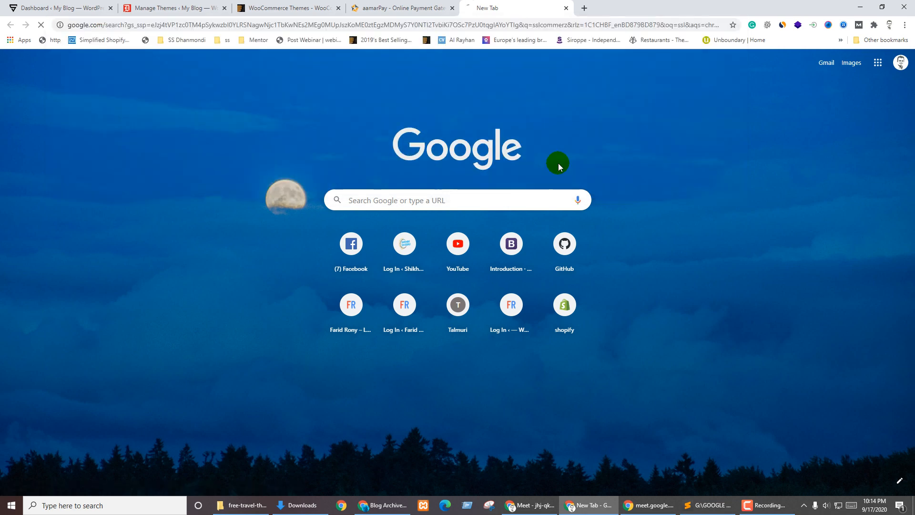
{"action": "left_click", "coordinate": [106, 138]}
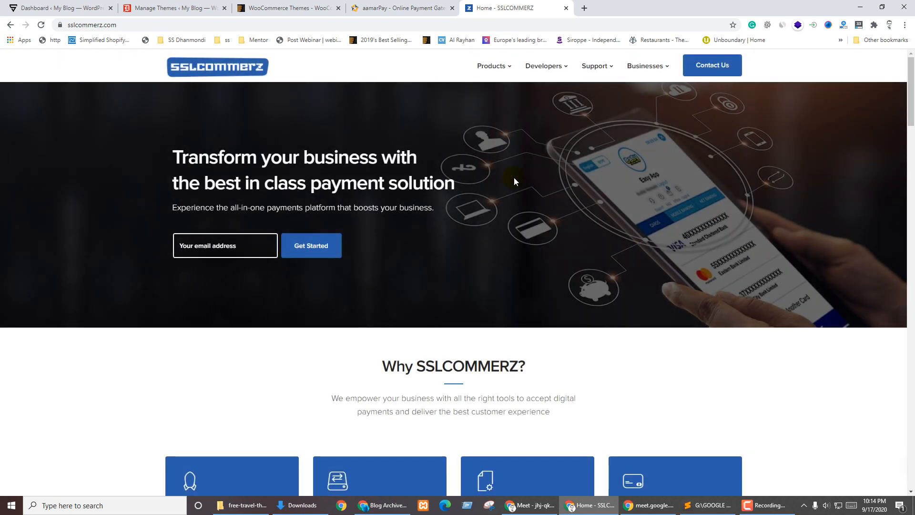
{"action": "scroll", "coordinate": [772, 265], "scroll_direction": "down", "scroll_amount": 15}
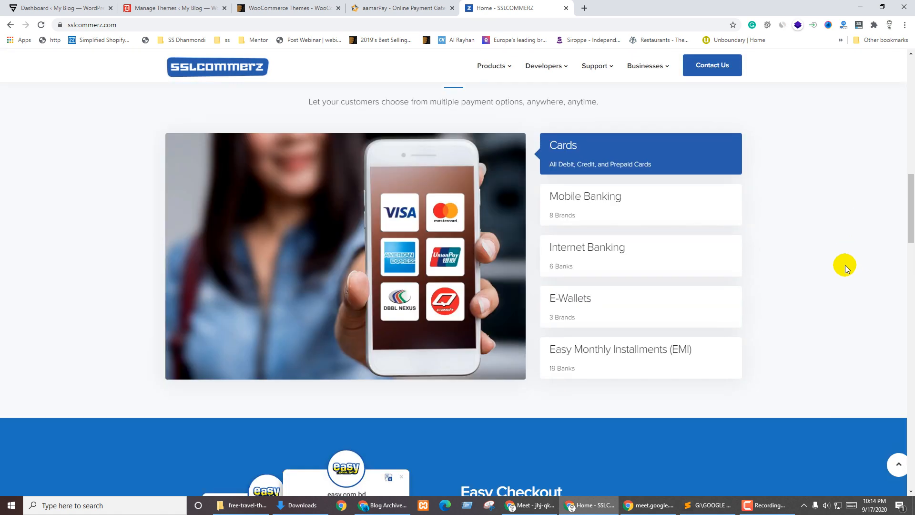
{"action": "scroll", "coordinate": [796, 279], "scroll_direction": "down", "scroll_amount": 20}
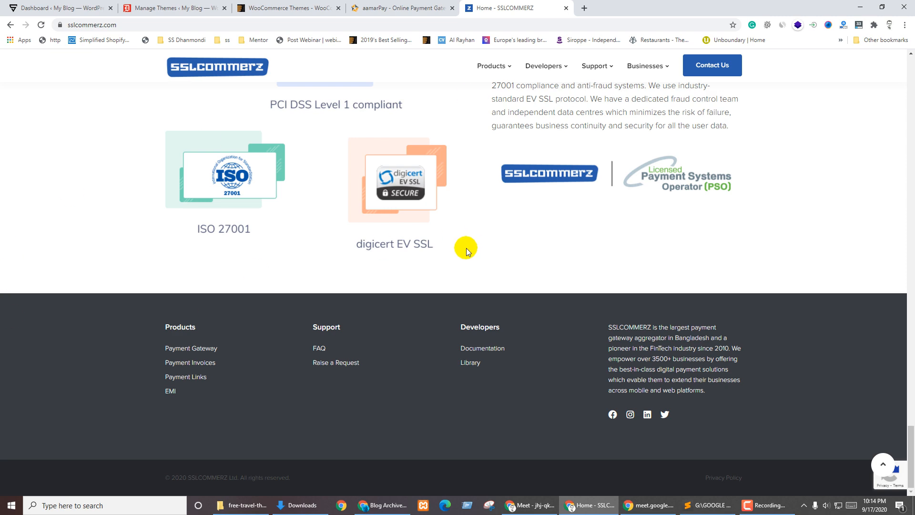
{"action": "scroll", "coordinate": [435, 248], "scroll_direction": "up", "scroll_amount": 20}
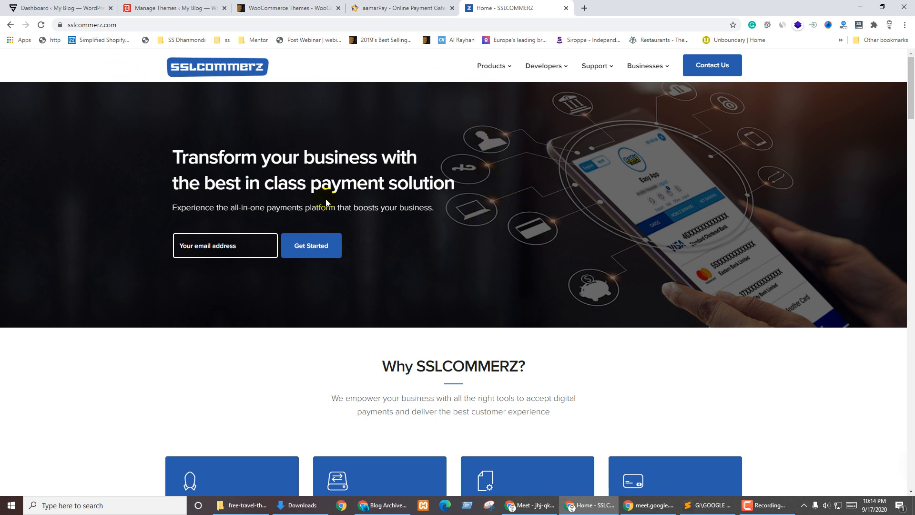
Scroll sslcommerz.com to the 'Join the 3500+ businesses that trust SSLCOMMERZ' section
{"action": "left_click", "coordinate": [642, 228]}
{"action": "mouse_move", "coordinate": [539, 67]}
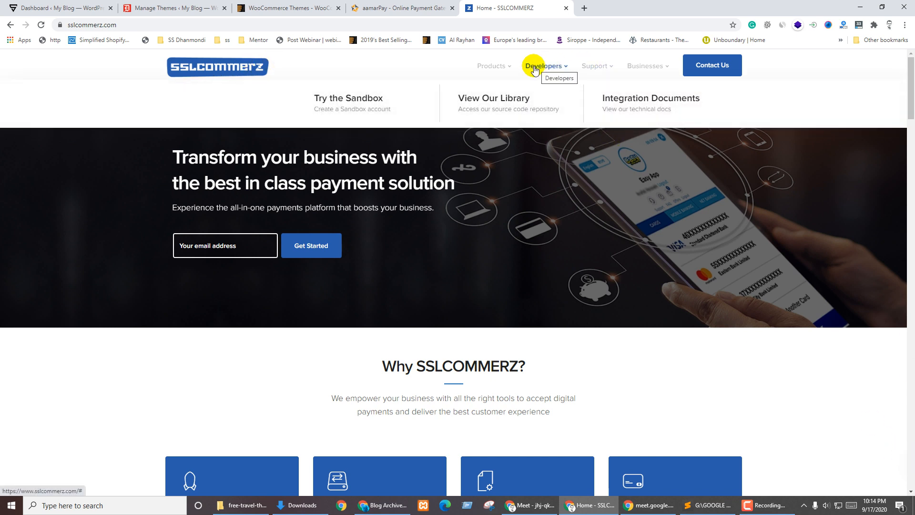
{"action": "mouse_move", "coordinate": [493, 58]}
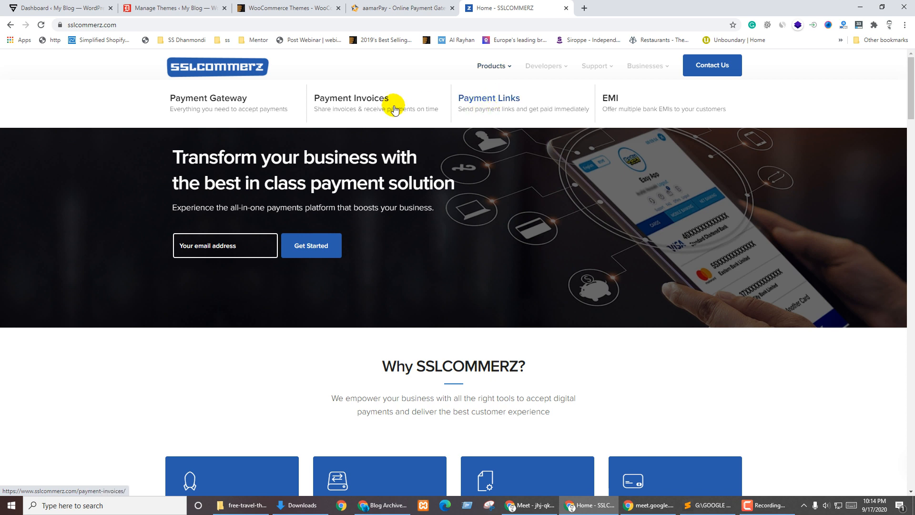
{"action": "mouse_move", "coordinate": [643, 66]}
{"action": "scroll", "coordinate": [315, 219], "scroll_direction": "down", "scroll_amount": 10}
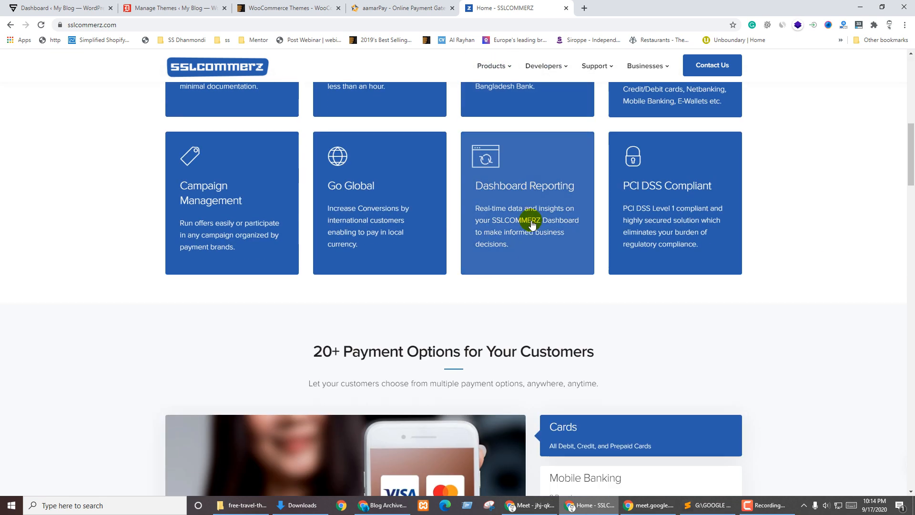
{"action": "scroll", "coordinate": [261, 304], "scroll_direction": "up", "scroll_amount": 3}
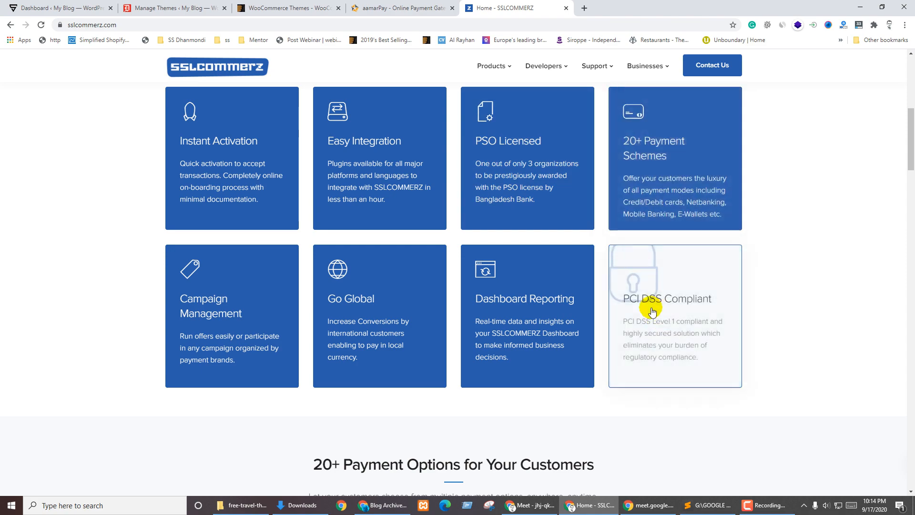
{"action": "scroll", "coordinate": [309, 372], "scroll_direction": "down", "scroll_amount": 8}
{"action": "scroll", "coordinate": [334, 367], "scroll_direction": "down", "scroll_amount": 19}
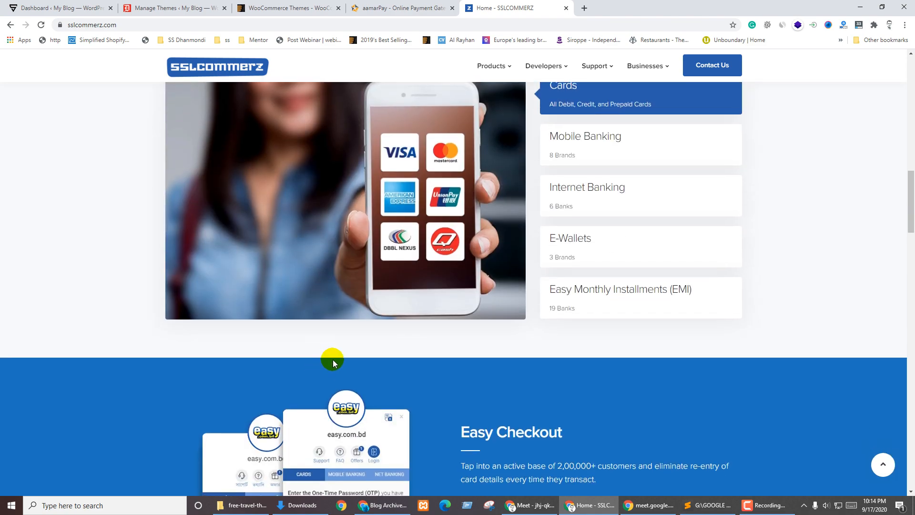
{"action": "scroll", "coordinate": [418, 353], "scroll_direction": "down", "scroll_amount": 5}
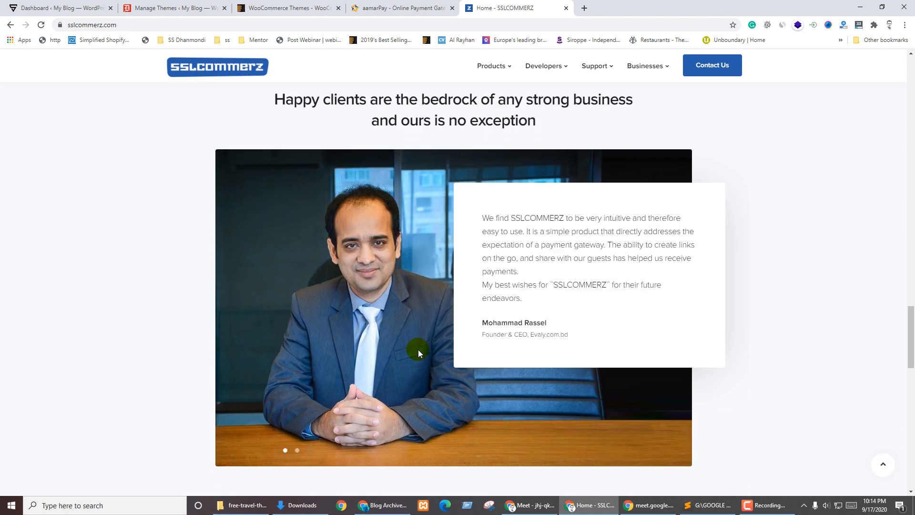
{"action": "scroll", "coordinate": [418, 353], "scroll_direction": "up", "scroll_amount": 6}
{"action": "scroll", "coordinate": [388, 291], "scroll_direction": "up", "scroll_amount": 2}
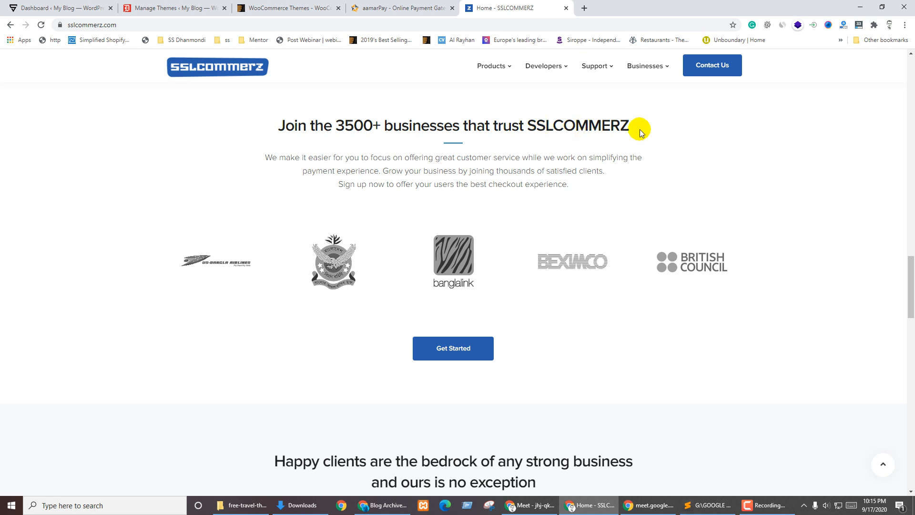
Open the SSLCOMMERZ sign-up page in a new tab, then return to the homepage's payment options
{"action": "left_click", "coordinate": [452, 348]}
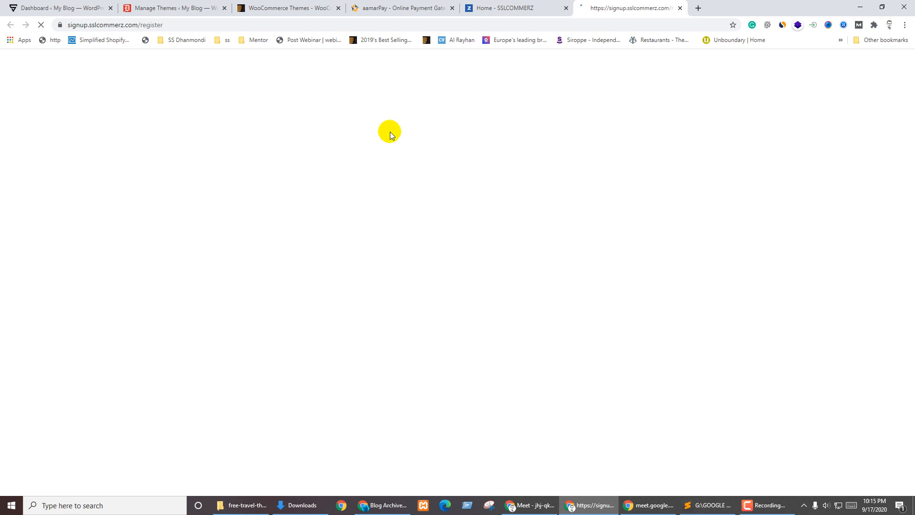
{"action": "left_click", "coordinate": [524, 8]}
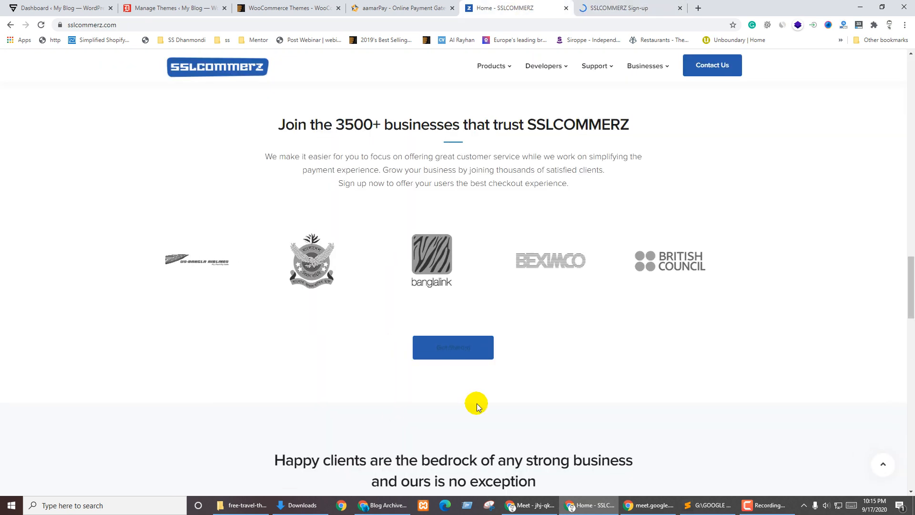
{"action": "scroll", "coordinate": [476, 402], "scroll_direction": "down", "scroll_amount": 10}
{"action": "scroll", "coordinate": [568, 282], "scroll_direction": "down", "scroll_amount": 10}
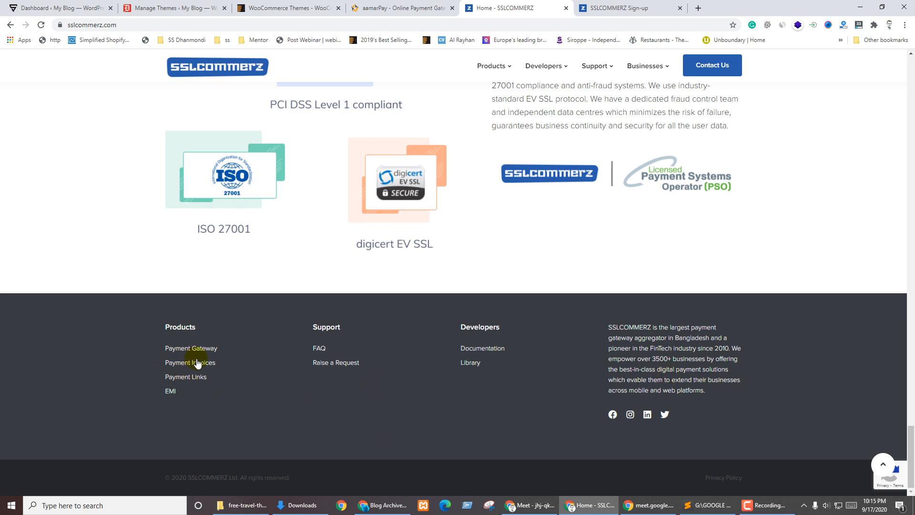
{"action": "scroll", "coordinate": [381, 443], "scroll_direction": "up", "scroll_amount": 20}
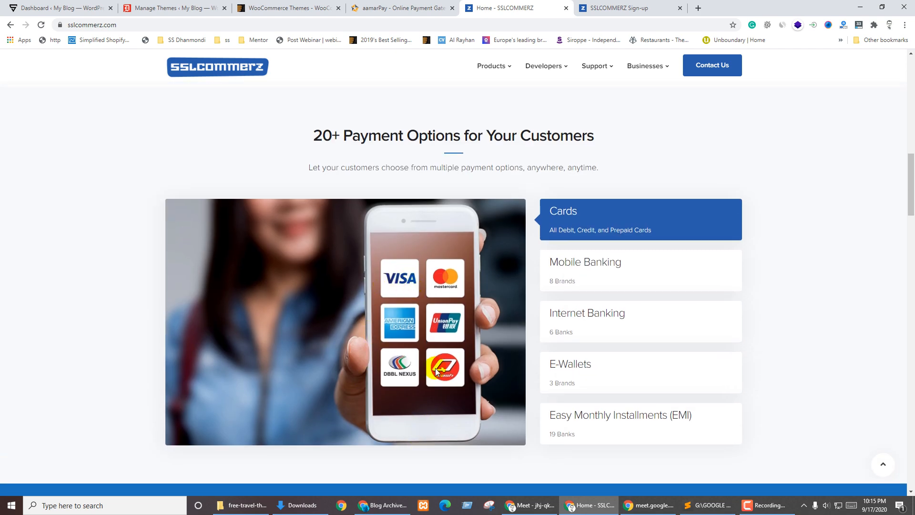
Browse Mobile Banking, Internet Banking and E-Wallets, ending on the 19 EMI banks
{"action": "left_click", "coordinate": [585, 284]}
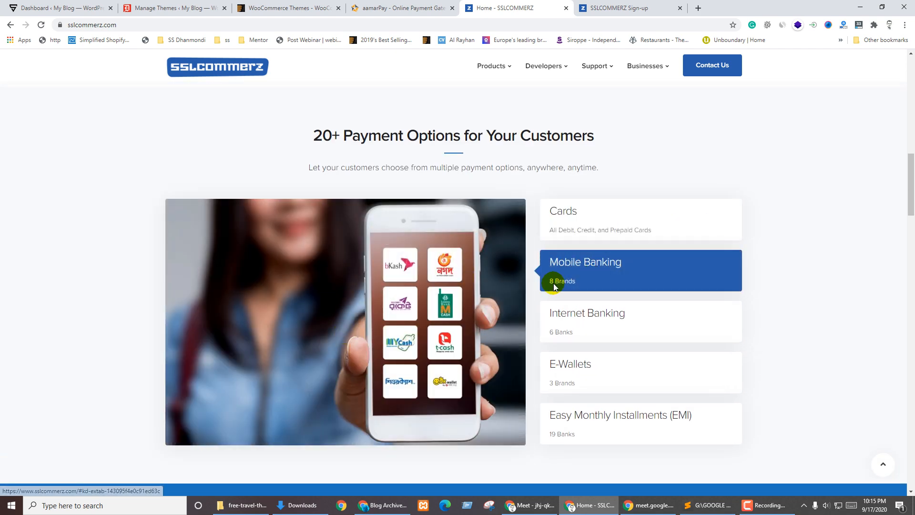
{"action": "left_click", "coordinate": [617, 311]}
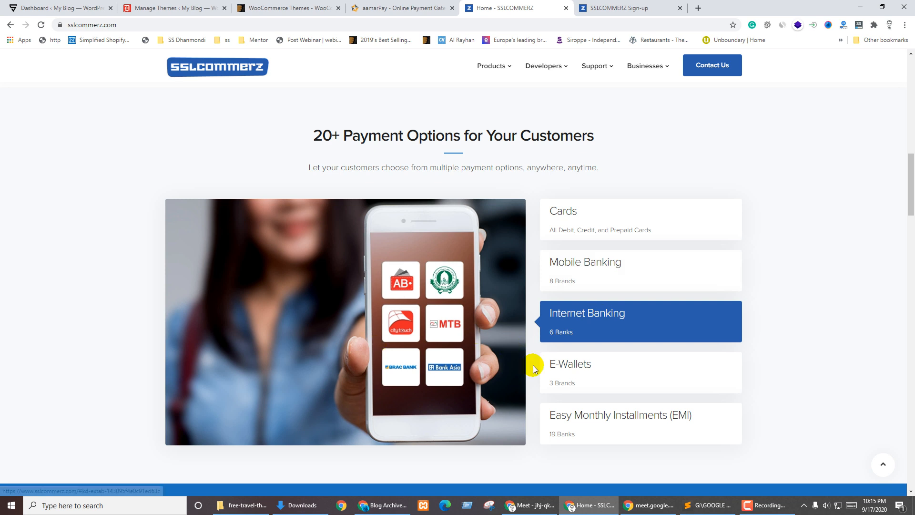
{"action": "left_click", "coordinate": [570, 364]}
{"action": "left_click", "coordinate": [598, 423]}
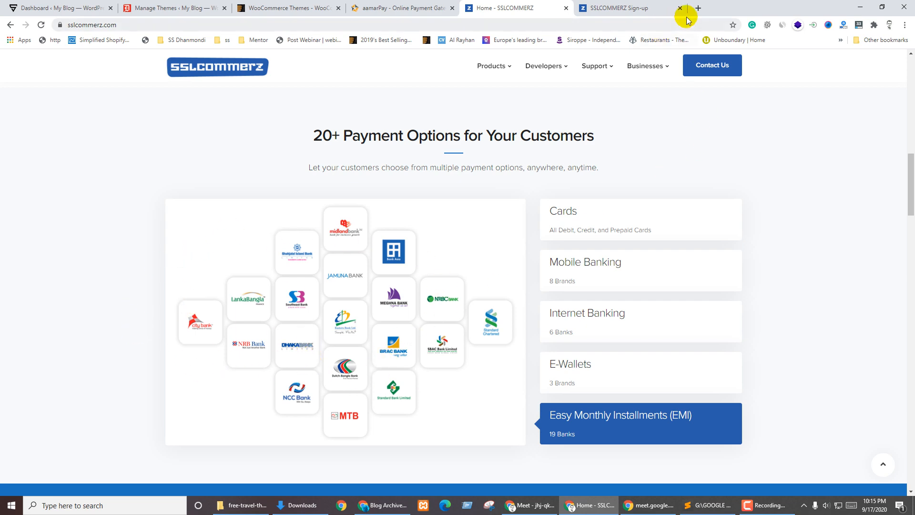
{"action": "left_click", "coordinate": [698, 8]}
Open aamarPay's Packages & Pricing page
{"action": "type", "text": "sh"}
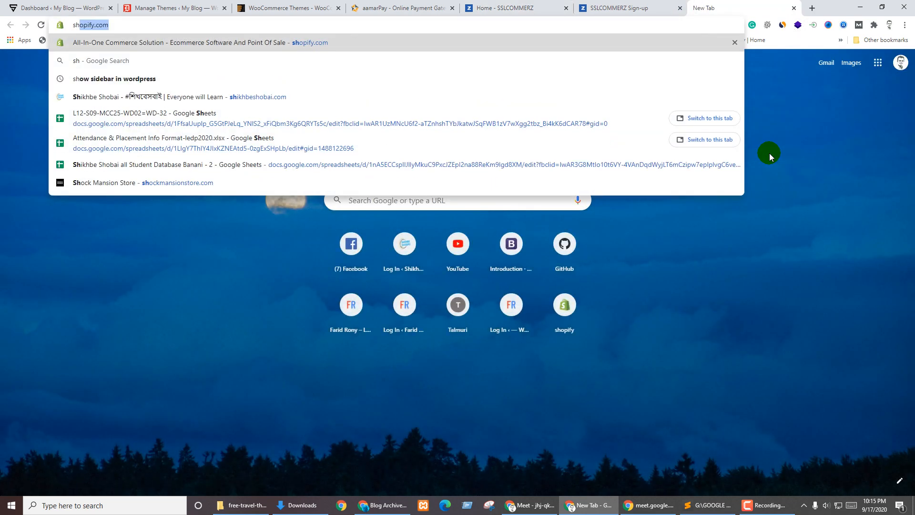
{"action": "left_click", "coordinate": [821, 185]}
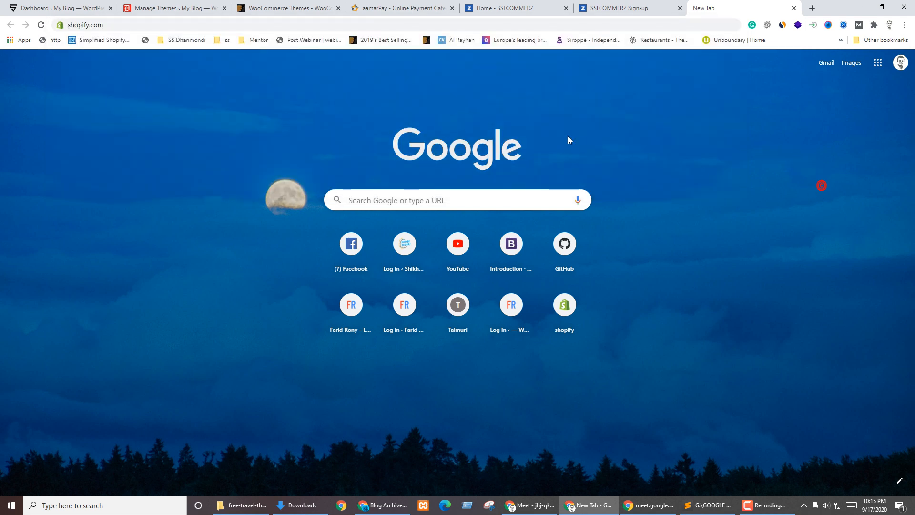
{"action": "left_click", "coordinate": [528, 7]}
{"action": "left_click", "coordinate": [402, 8]}
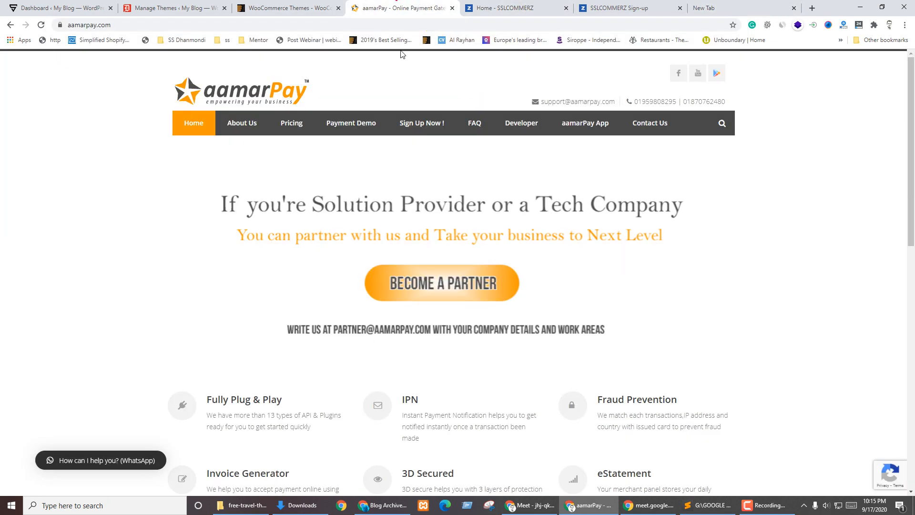
{"action": "left_click", "coordinate": [291, 124]}
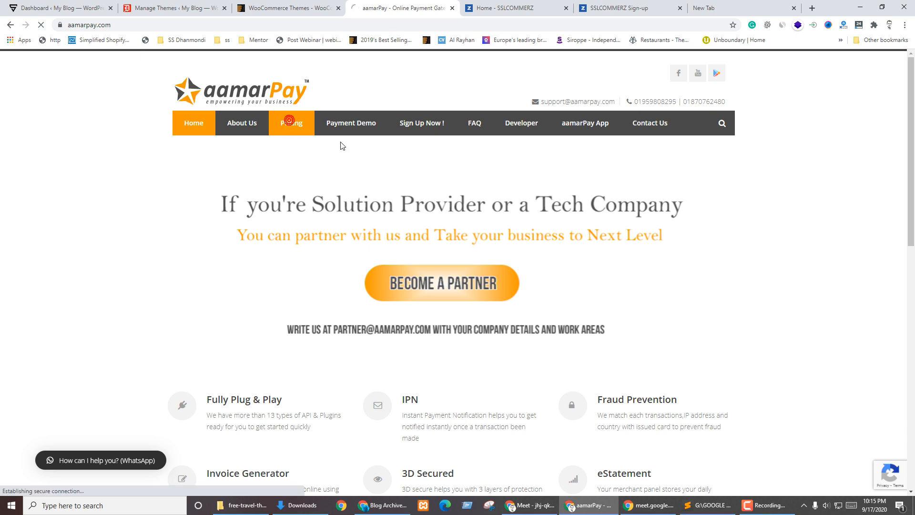
{"action": "scroll", "coordinate": [216, 276], "scroll_direction": "down", "scroll_amount": 3}
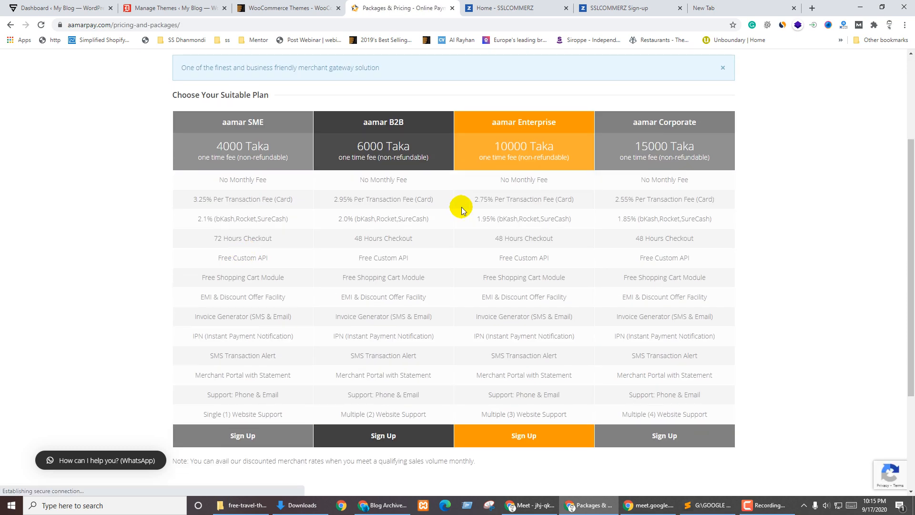
Highlight the SSLCOMMERZ main headline on its homepage for comparison
{"action": "left_click", "coordinate": [505, 7]}
{"action": "scroll", "coordinate": [357, 241], "scroll_direction": "up", "scroll_amount": 15}
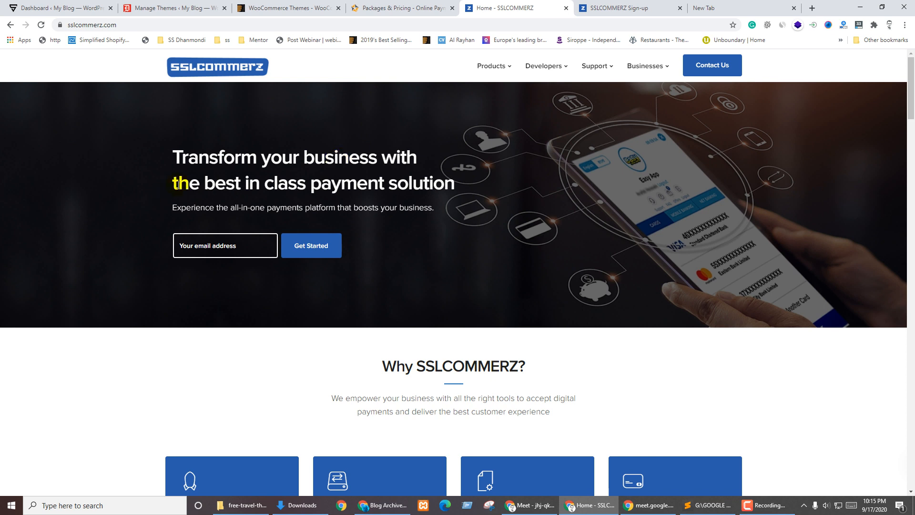
{"action": "left_click_drag", "start_coordinate": [176, 151], "coordinate": [475, 189]}
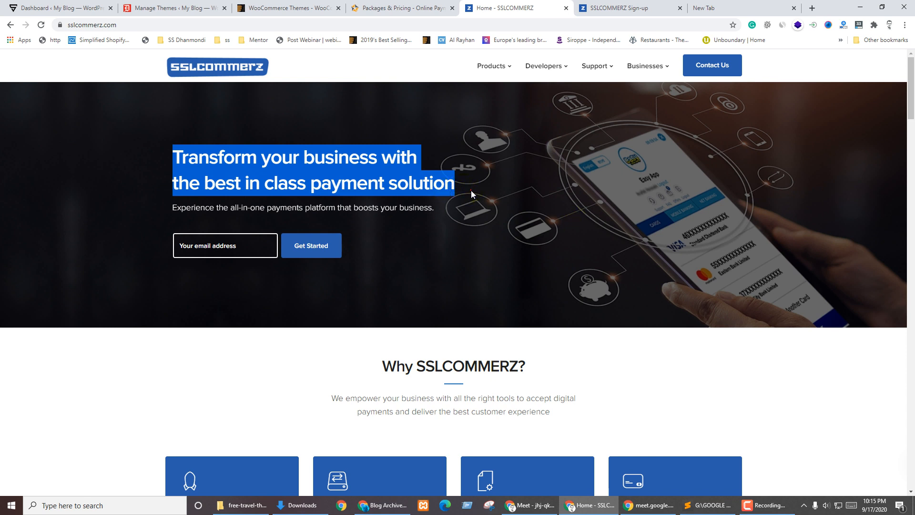
{"action": "left_click", "coordinate": [471, 190]}
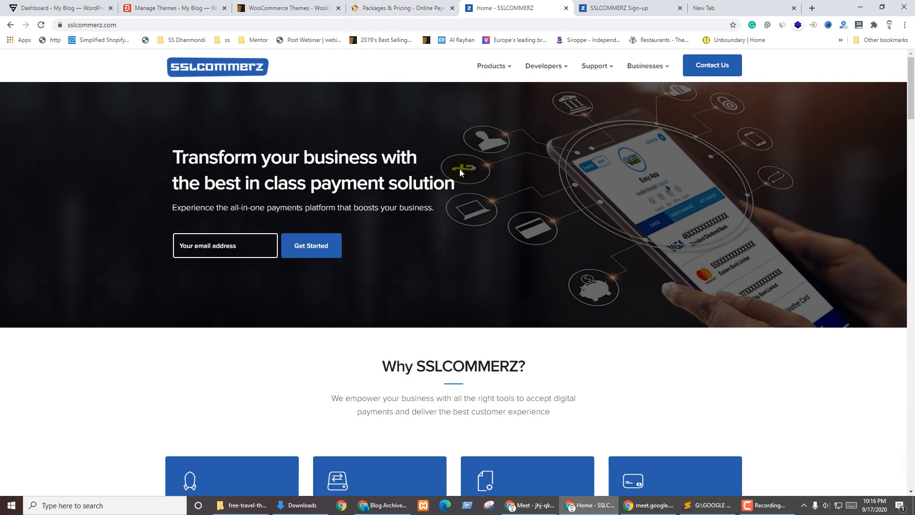
Highlight the aamarPay plan prices, then return to the WordPress Themes page showing Divi
{"action": "left_click", "coordinate": [407, 7]}
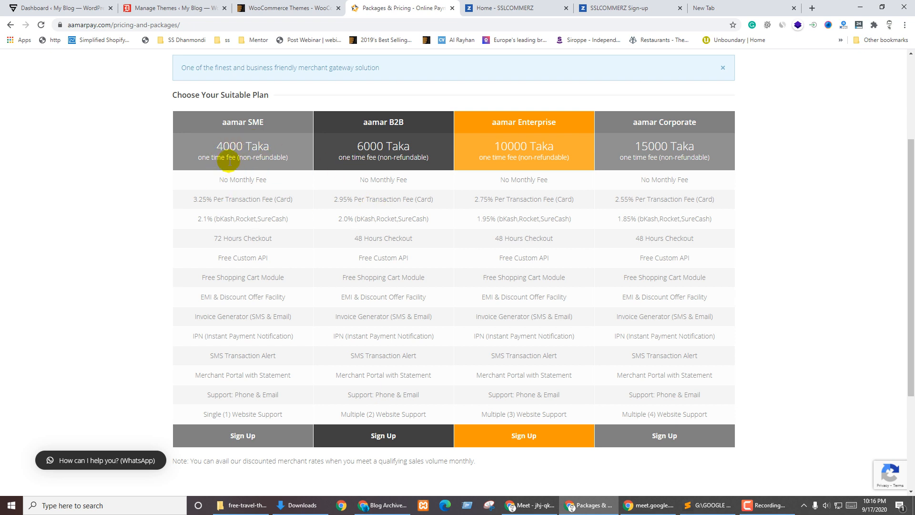
{"action": "left_click_drag", "start_coordinate": [211, 147], "coordinate": [728, 154]}
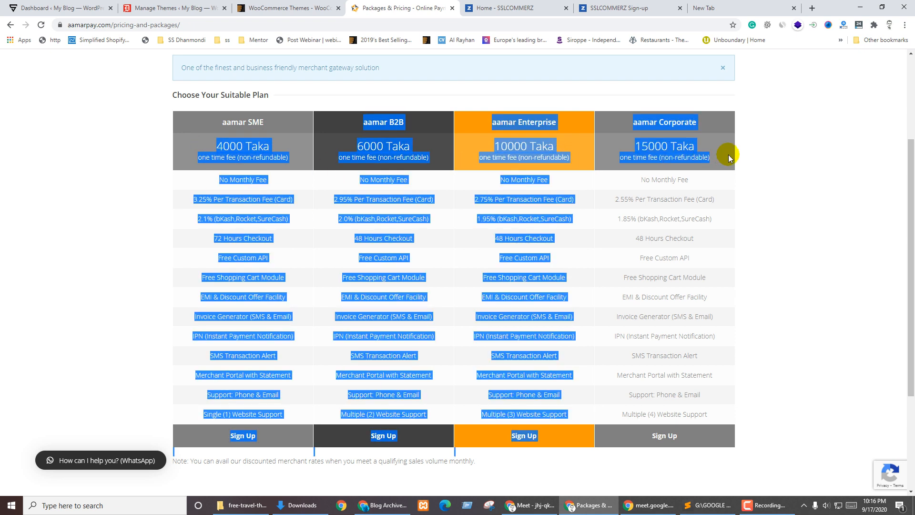
{"action": "left_click", "coordinate": [761, 234]}
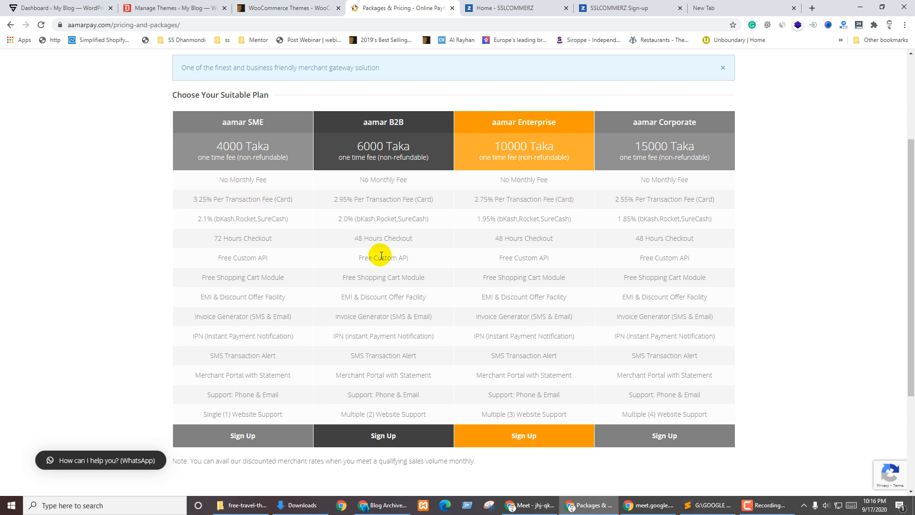
{"action": "left_click", "coordinate": [161, 8]}
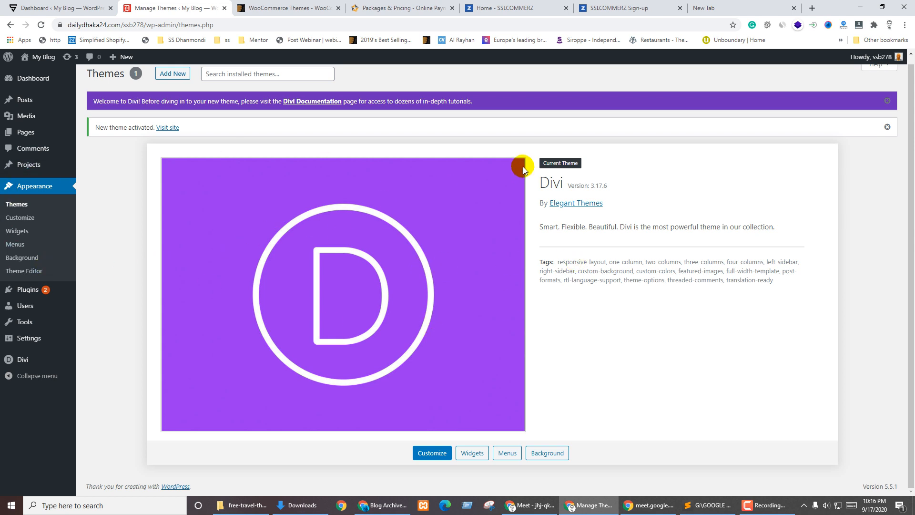
{"action": "left_click", "coordinate": [519, 7]}
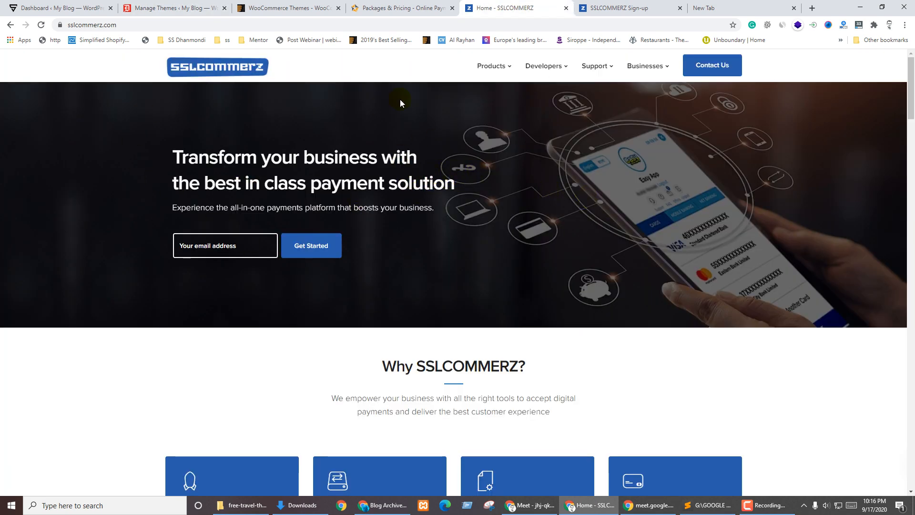
{"action": "left_click", "coordinate": [400, 7]}
{"action": "scroll", "coordinate": [211, 93], "scroll_direction": "up", "scroll_amount": 3}
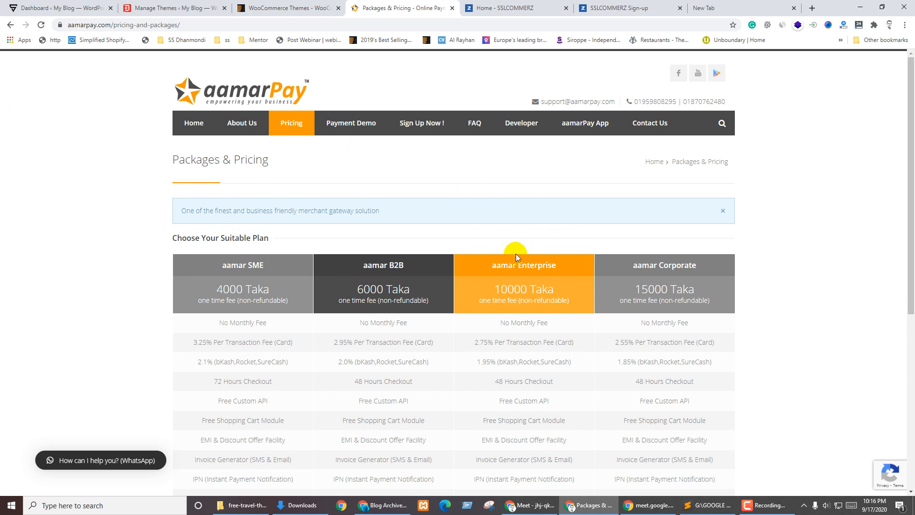
{"action": "left_click", "coordinate": [159, 8]}
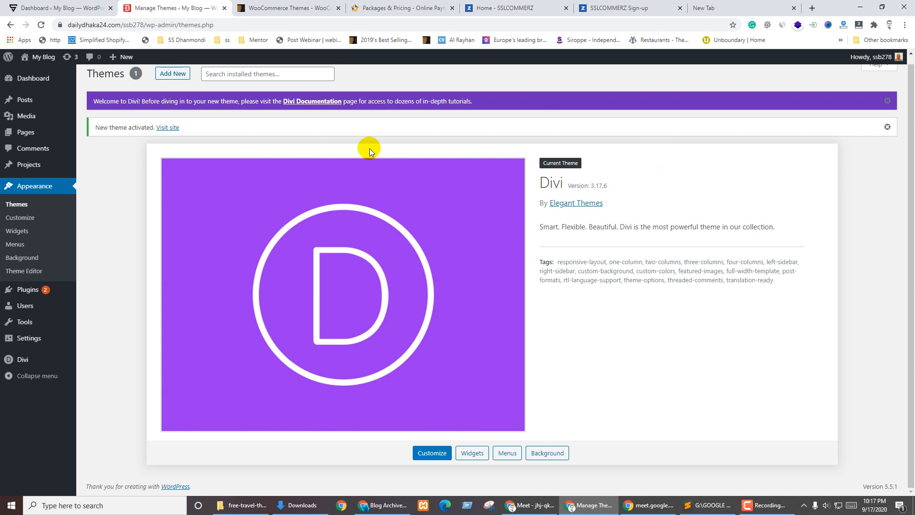
{"action": "left_click", "coordinate": [474, 8]}
{"action": "left_click", "coordinate": [378, 8]}
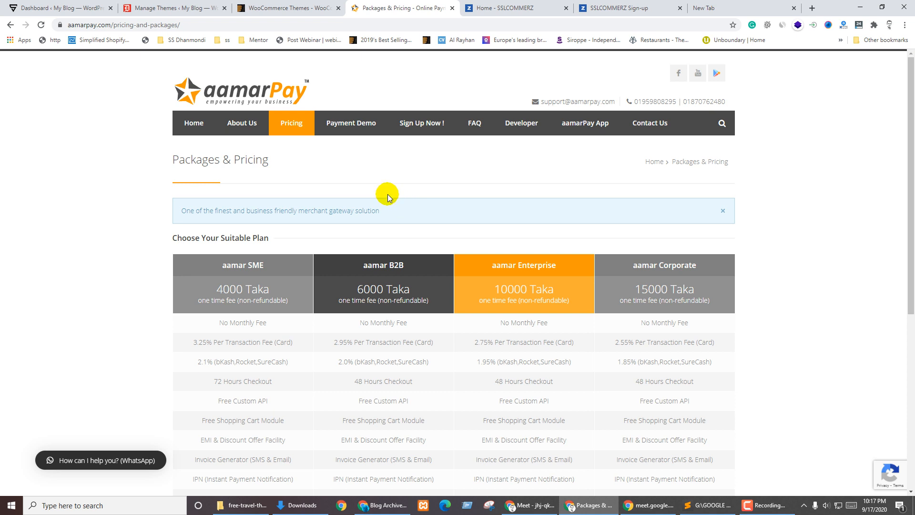
{"action": "left_click", "coordinate": [363, 199]}
{"action": "left_click", "coordinate": [205, 8]}
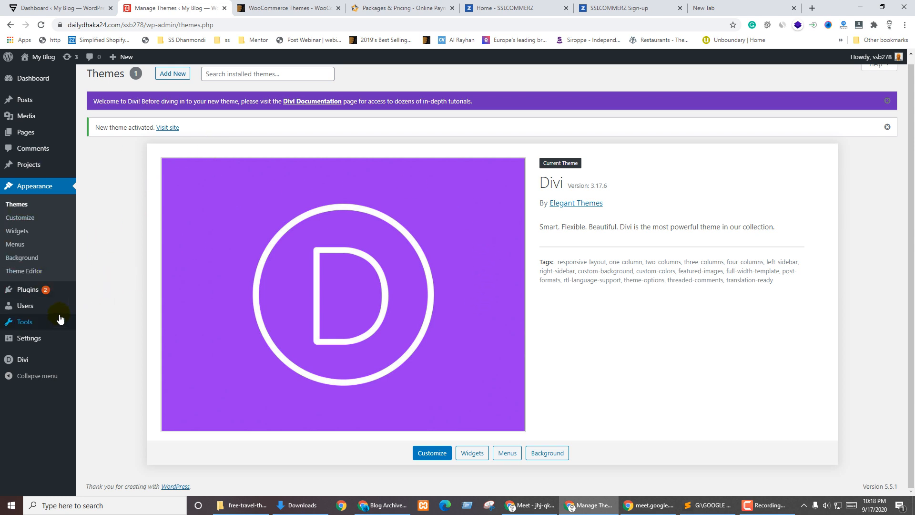
Select all installed plugins and bulk-delete them, confirming the deletion with OK
{"action": "mouse_move", "coordinate": [36, 297]}
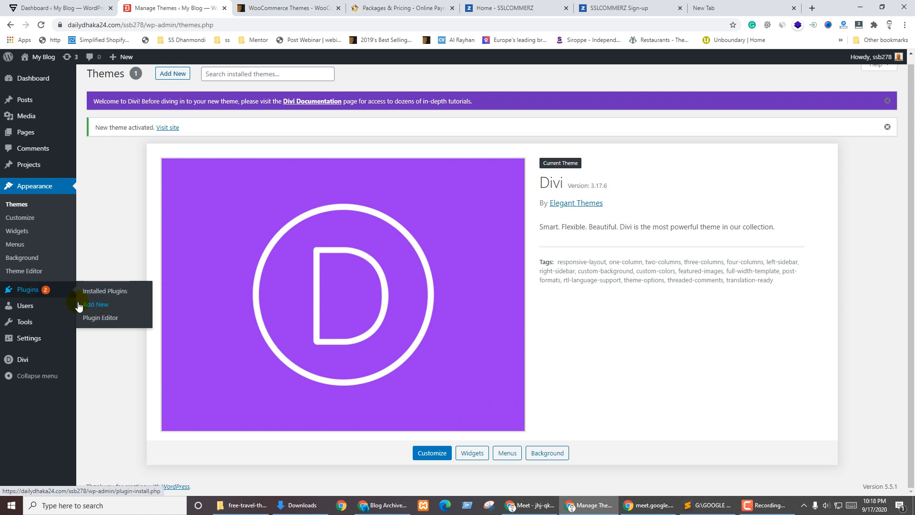
{"action": "left_click", "coordinate": [25, 288]}
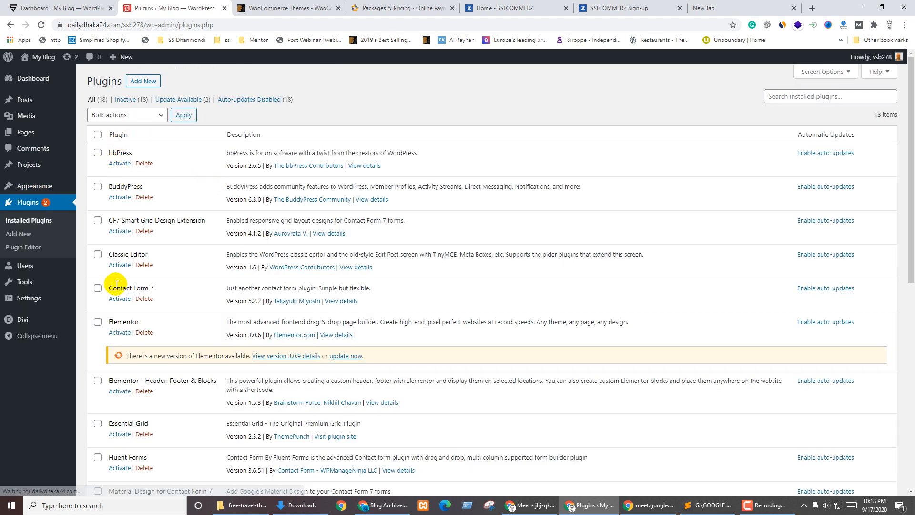
{"action": "scroll", "coordinate": [173, 273], "scroll_direction": "down", "scroll_amount": 6}
{"action": "scroll", "coordinate": [172, 272], "scroll_direction": "up", "scroll_amount": 6}
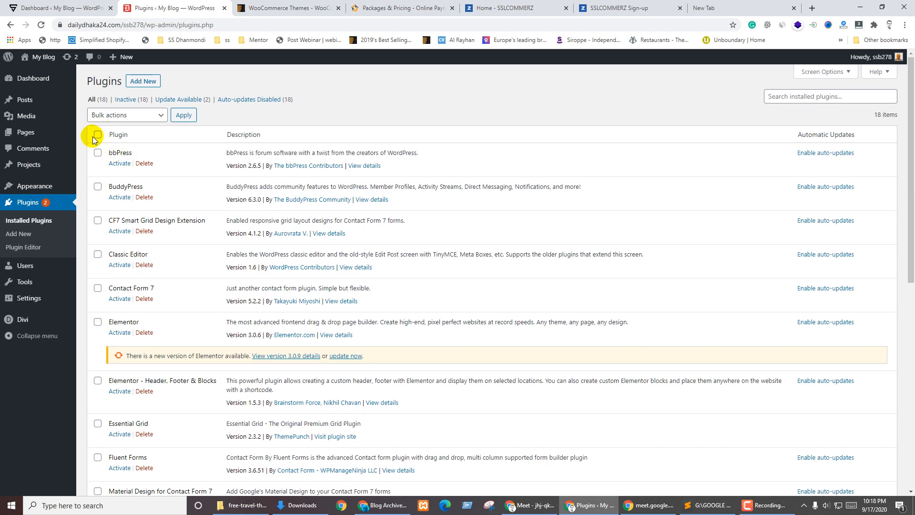
{"action": "left_click", "coordinate": [98, 136]}
{"action": "left_click", "coordinate": [116, 116]}
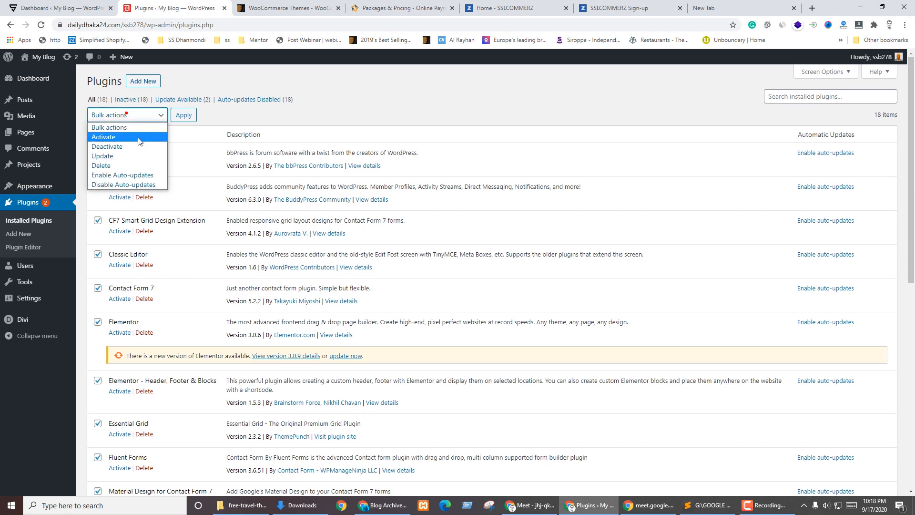
{"action": "left_click", "coordinate": [110, 165]}
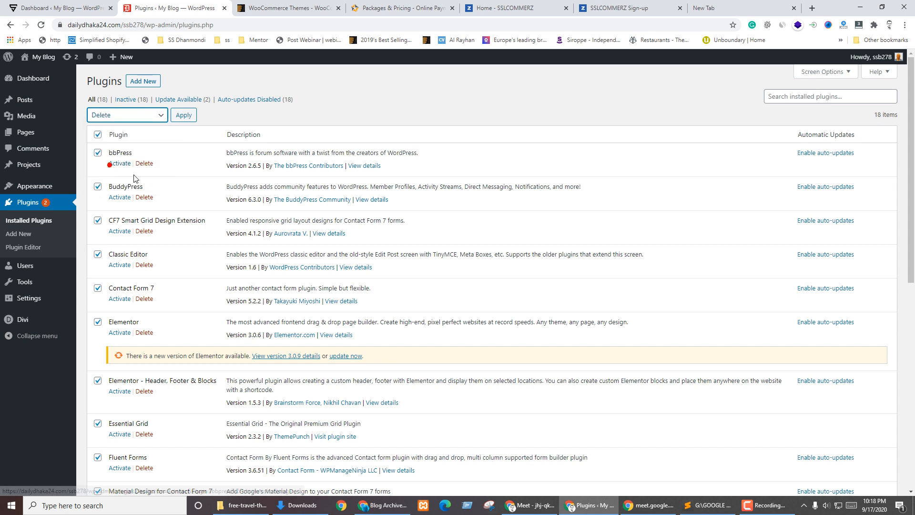
{"action": "left_click", "coordinate": [186, 116]}
{"action": "left_click", "coordinate": [495, 89]}
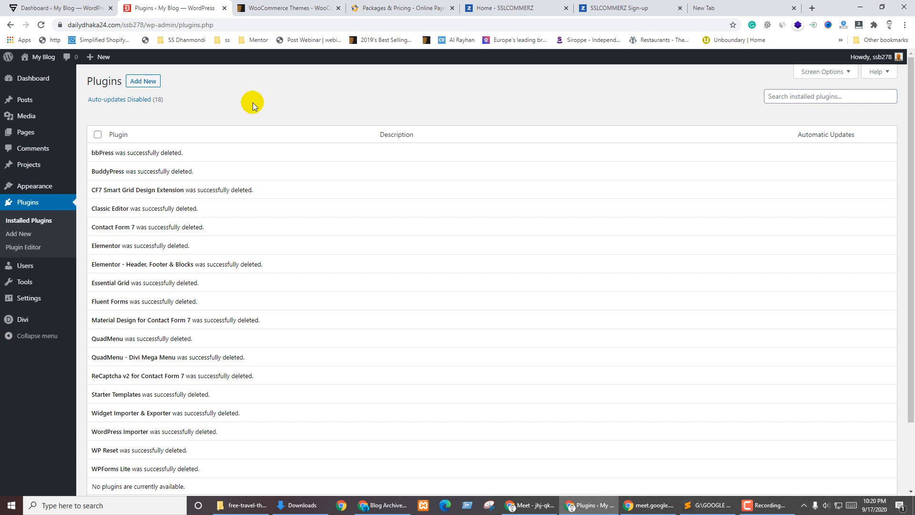
Go to Plugins > Add New, then switch to ThemeForest's WooCommerce themes page
{"action": "scroll", "coordinate": [343, 282], "scroll_direction": "down", "scroll_amount": 2}
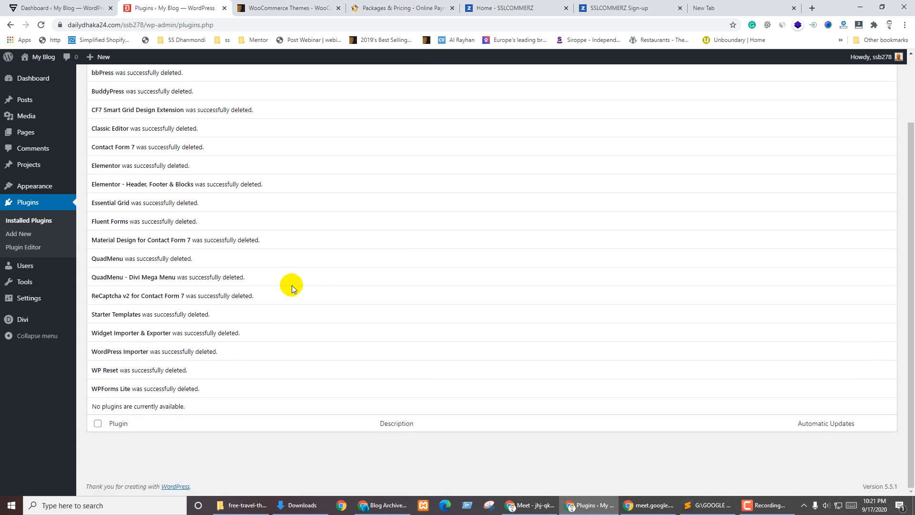
{"action": "scroll", "coordinate": [291, 285], "scroll_direction": "up", "scroll_amount": 2}
{"action": "mouse_move", "coordinate": [29, 101]}
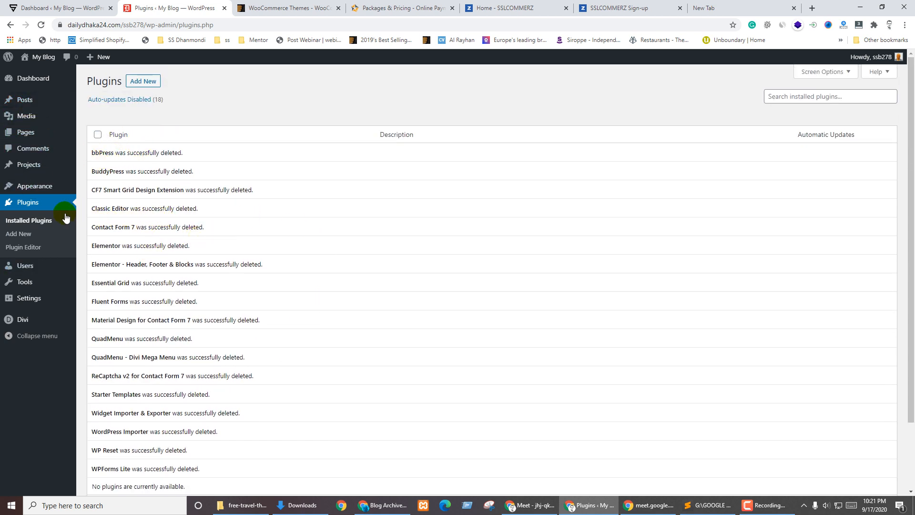
{"action": "left_click", "coordinate": [139, 86]}
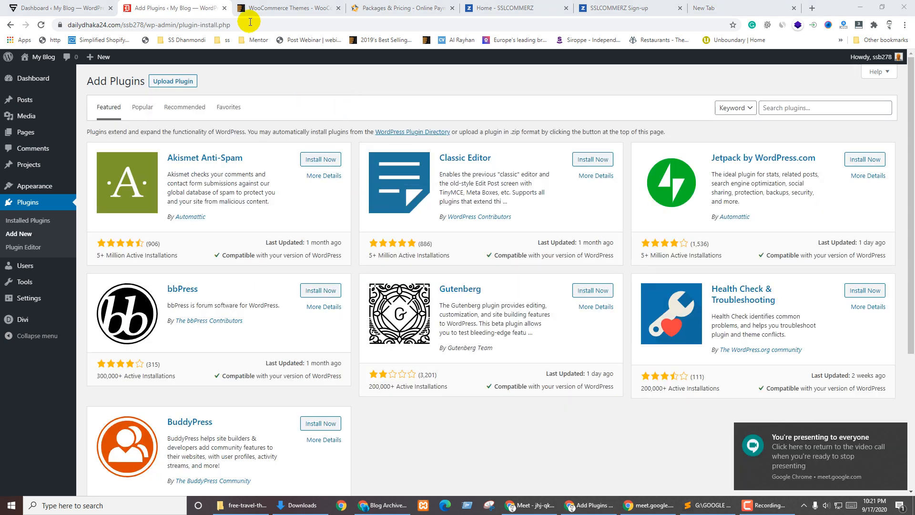
{"action": "left_click", "coordinate": [805, 108]}
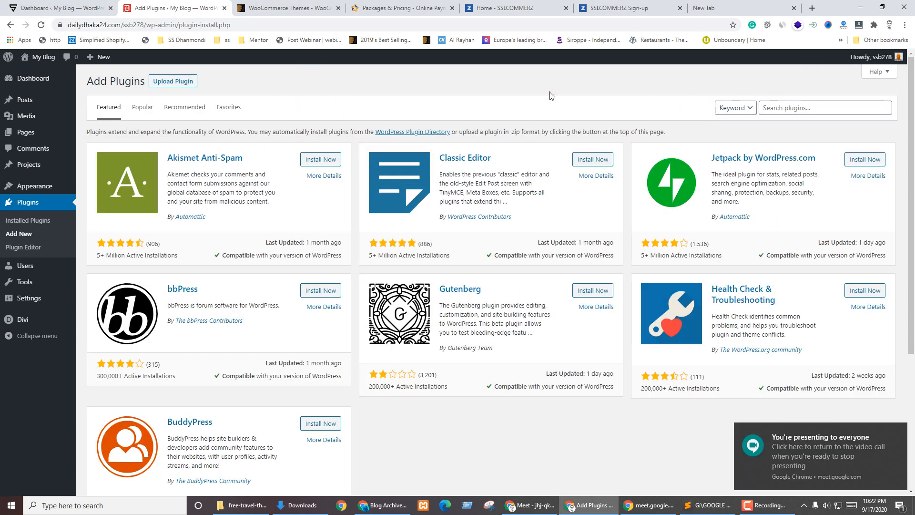
{"action": "left_click", "coordinate": [309, 6]}
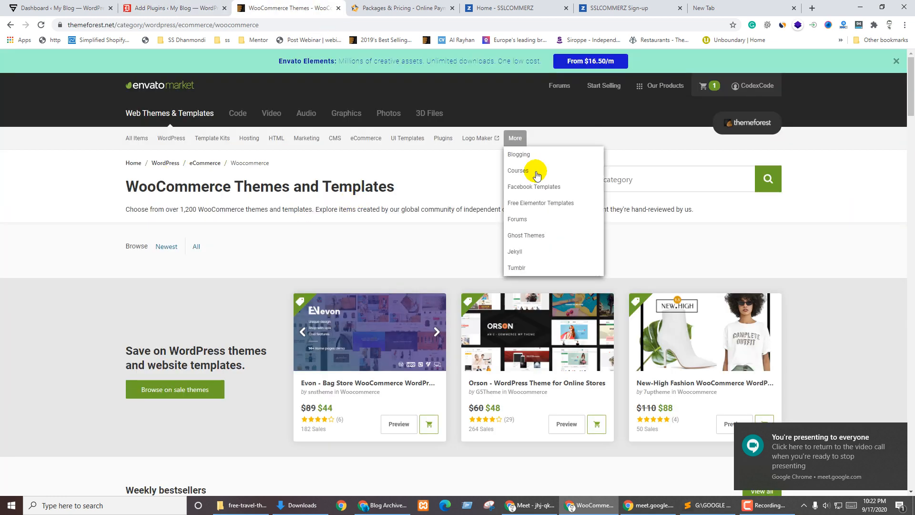
Scroll the WooCommerce themes listing and open the Porto theme's preview in a new tab
{"action": "scroll", "coordinate": [512, 219], "scroll_direction": "down", "scroll_amount": 4}
{"action": "scroll", "coordinate": [512, 218], "scroll_direction": "down", "scroll_amount": 5}
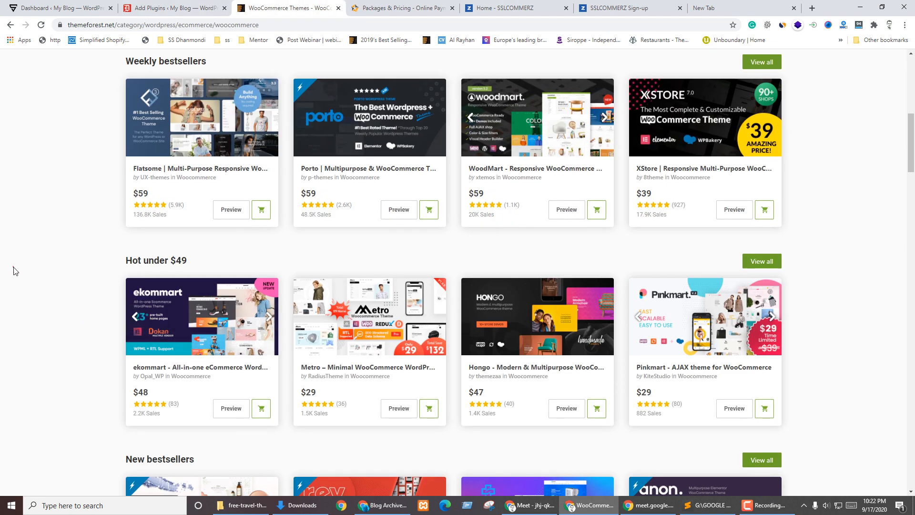
{"action": "scroll", "coordinate": [10, 286], "scroll_direction": "up", "scroll_amount": 2}
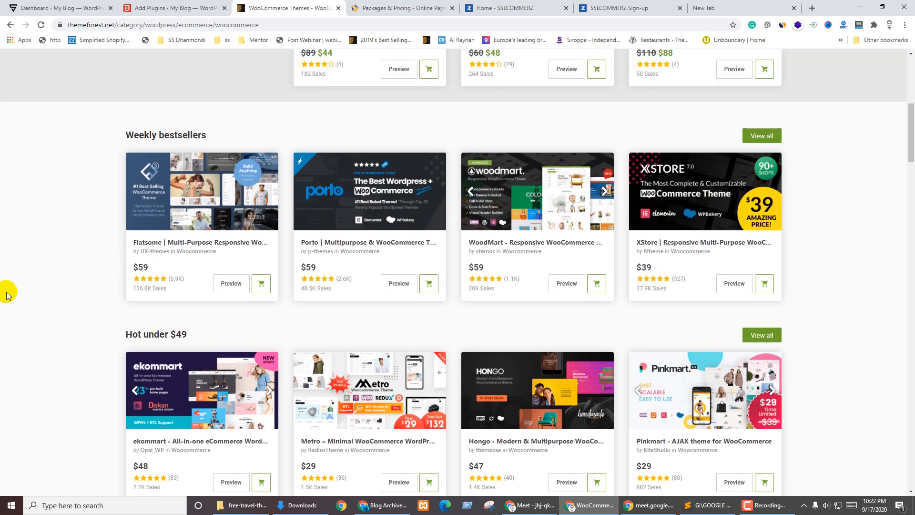
{"action": "scroll", "coordinate": [446, 239], "scroll_direction": "down", "scroll_amount": 3}
{"action": "scroll", "coordinate": [500, 262], "scroll_direction": "up", "scroll_amount": 3}
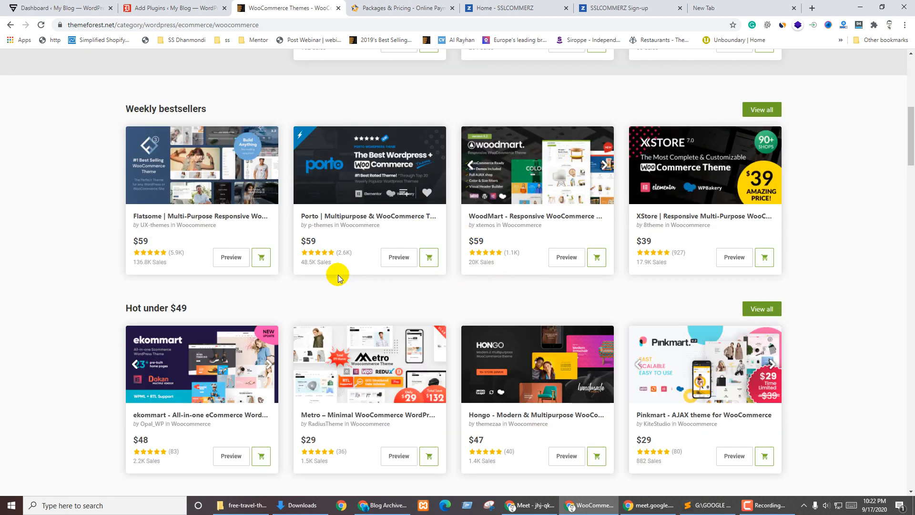
{"action": "left_click", "coordinate": [394, 258]}
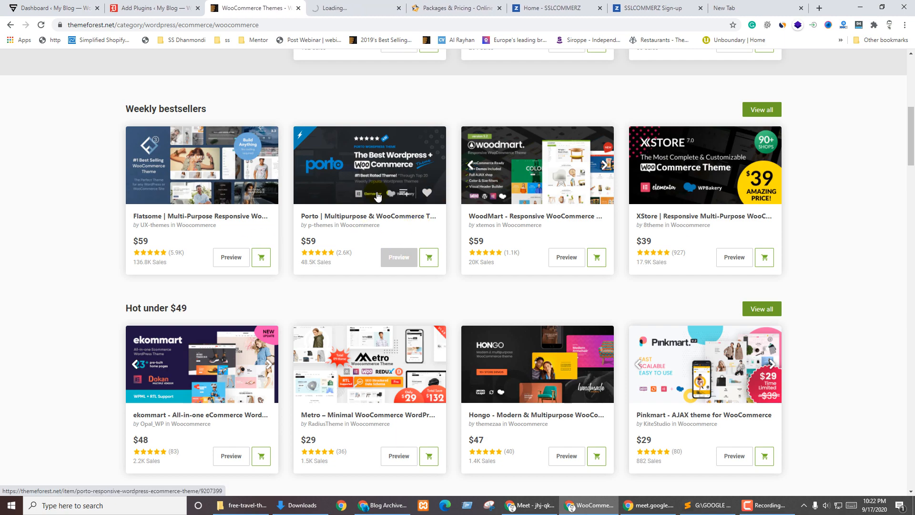
Keep scrolling through the remaining WooCommerce theme listings
{"action": "scroll", "coordinate": [578, 262], "scroll_direction": "down", "scroll_amount": 6}
{"action": "scroll", "coordinate": [582, 266], "scroll_direction": "down", "scroll_amount": 5}
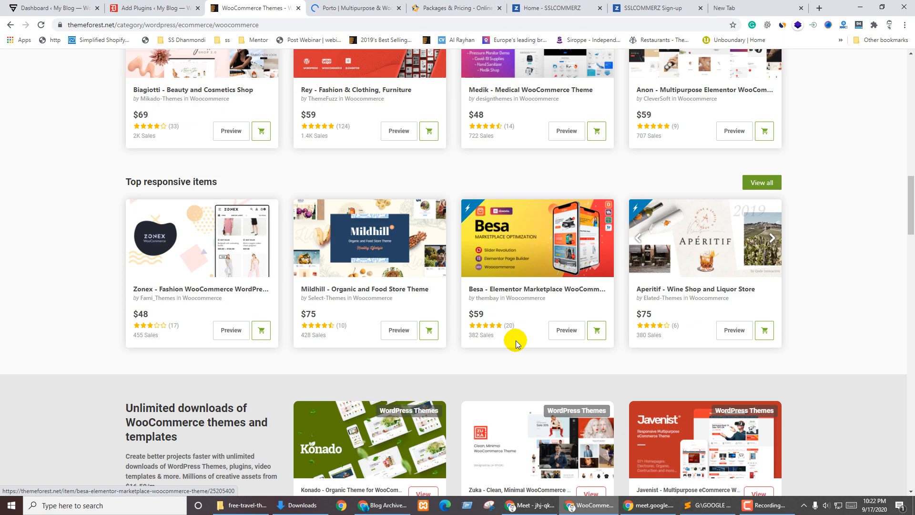
{"action": "scroll", "coordinate": [523, 332], "scroll_direction": "down", "scroll_amount": 1}
{"action": "scroll", "coordinate": [459, 351], "scroll_direction": "down", "scroll_amount": 4}
{"action": "scroll", "coordinate": [418, 364], "scroll_direction": "up", "scroll_amount": 6}
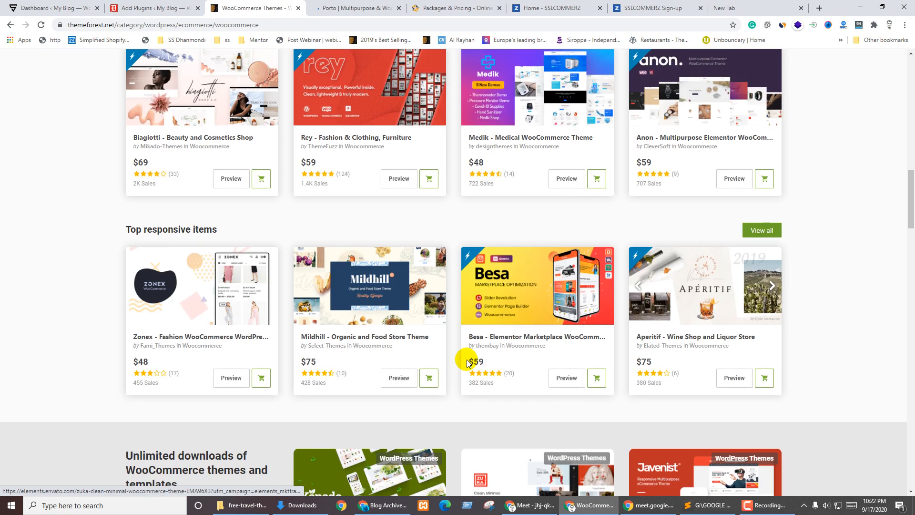
{"action": "scroll", "coordinate": [434, 369], "scroll_direction": "up", "scroll_amount": 5}
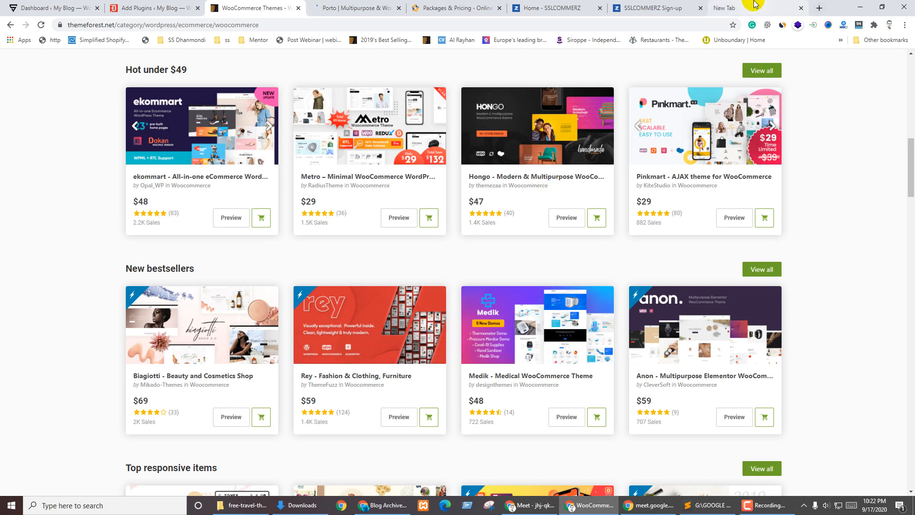
{"action": "left_click", "coordinate": [753, 6]}
Search Google for 'dutch bangla bank' using the address-bar suggestion
{"action": "left_click", "coordinate": [106, 25]}
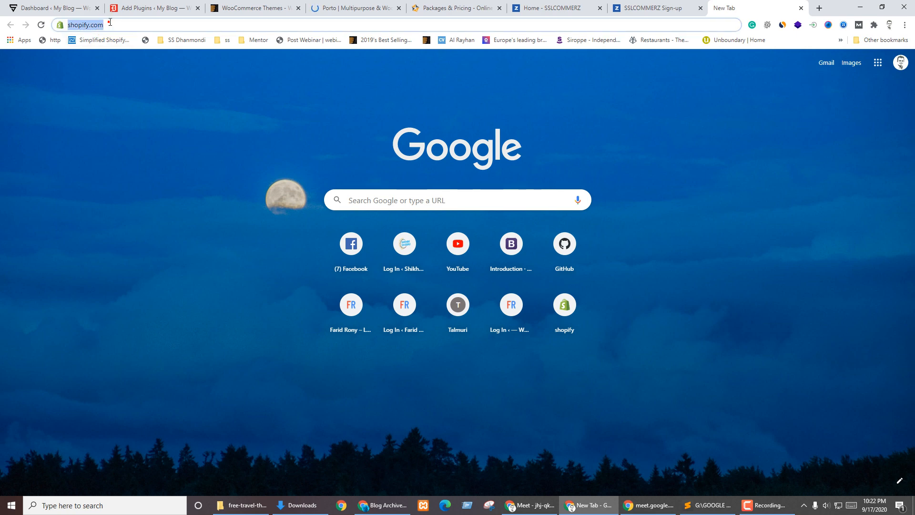
{"action": "type", "text": "duc"}
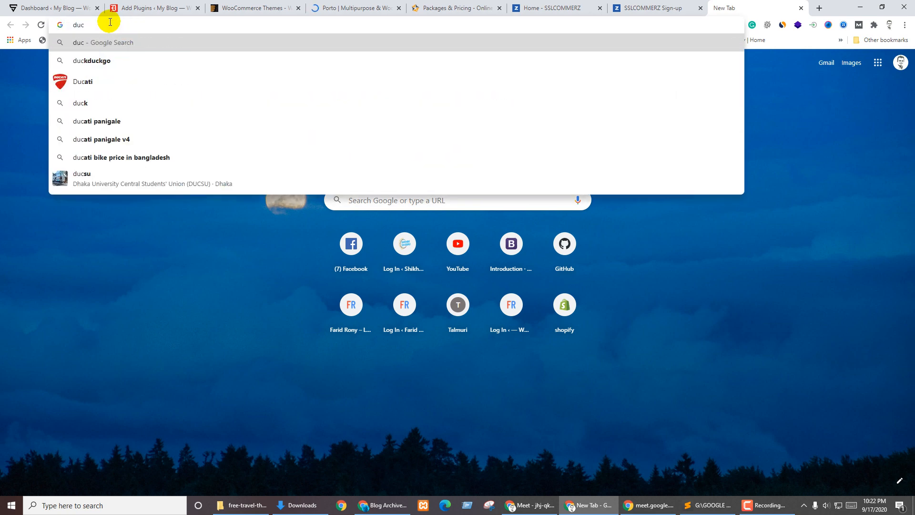
{"action": "key", "text": "BackSpace"}
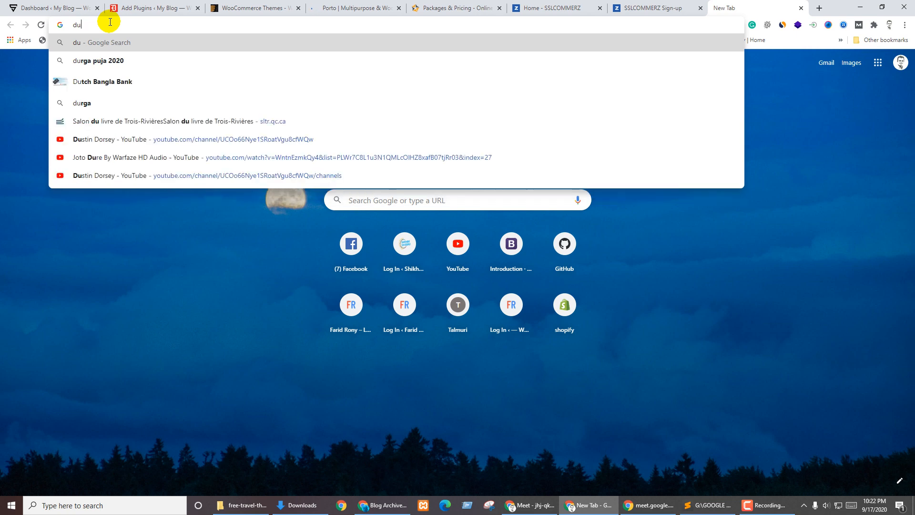
{"action": "type", "text": "tch"}
{"action": "key", "text": "Down"}
{"action": "key", "text": "Return"}
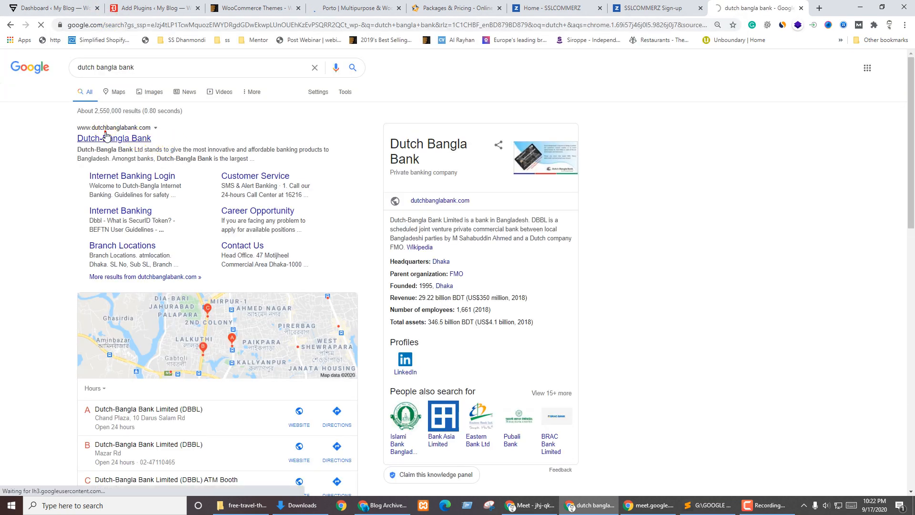
Open dutchbanglabank.com from the results and scroll through it, then return to the Porto preview
{"action": "left_click", "coordinate": [110, 138]}
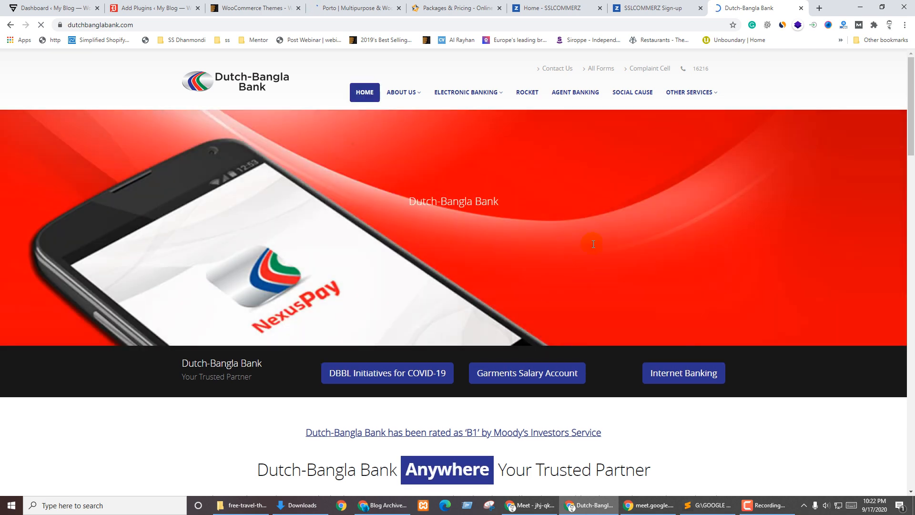
{"action": "scroll", "coordinate": [710, 253], "scroll_direction": "down", "scroll_amount": 3}
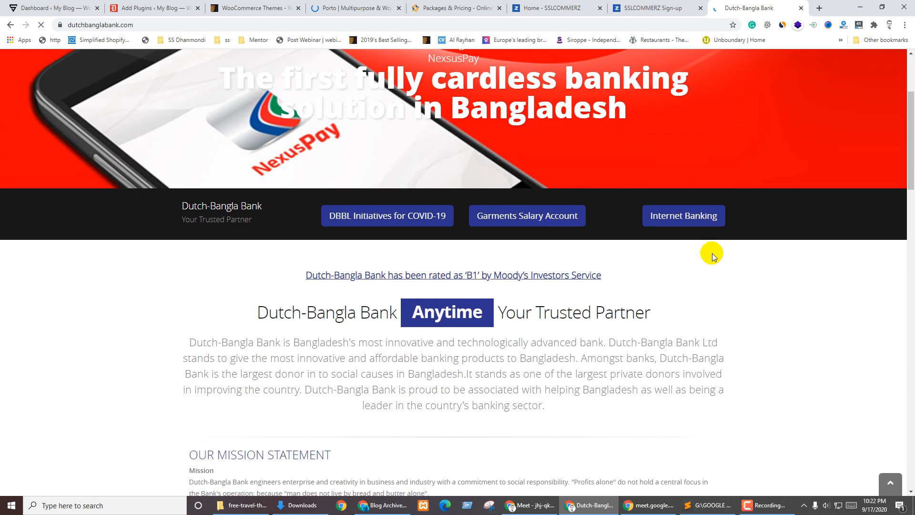
{"action": "scroll", "coordinate": [789, 253], "scroll_direction": "down", "scroll_amount": 4}
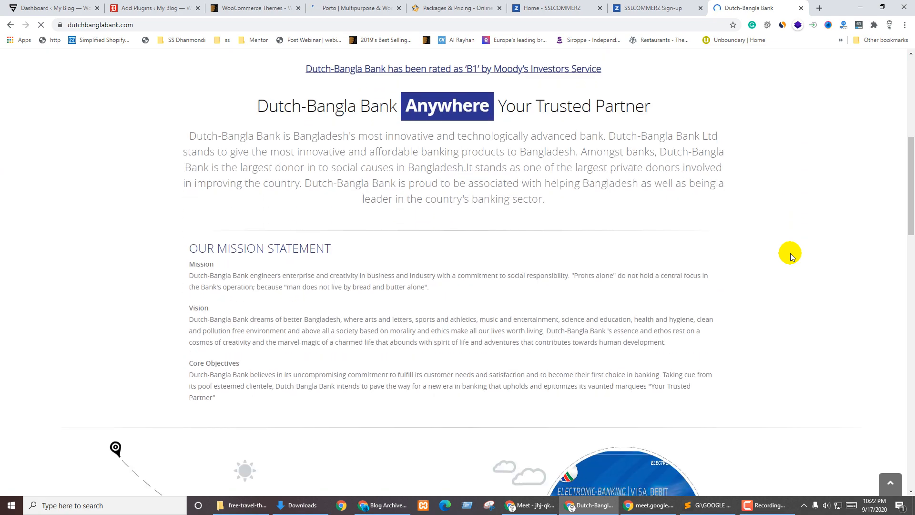
{"action": "scroll", "coordinate": [474, 237], "scroll_direction": "up", "scroll_amount": 2}
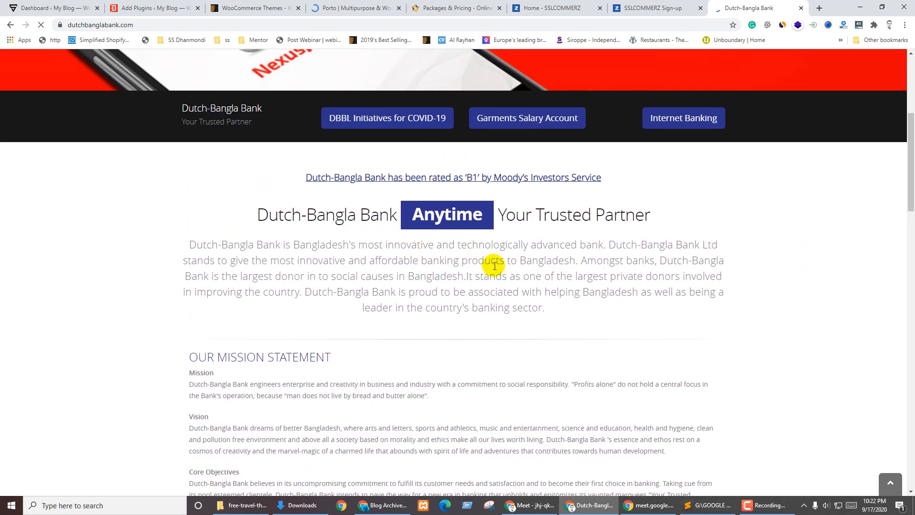
{"action": "scroll", "coordinate": [728, 279], "scroll_direction": "down", "scroll_amount": 9}
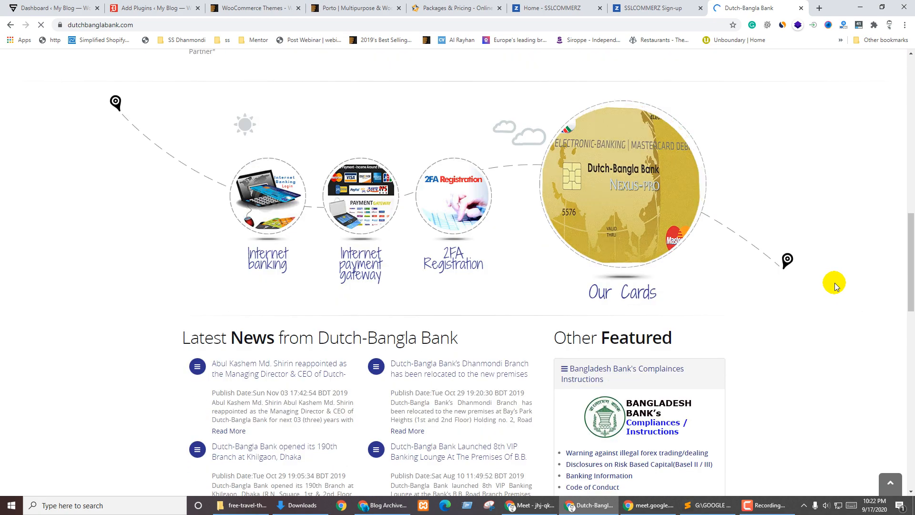
{"action": "scroll", "coordinate": [772, 327], "scroll_direction": "down", "scroll_amount": 5}
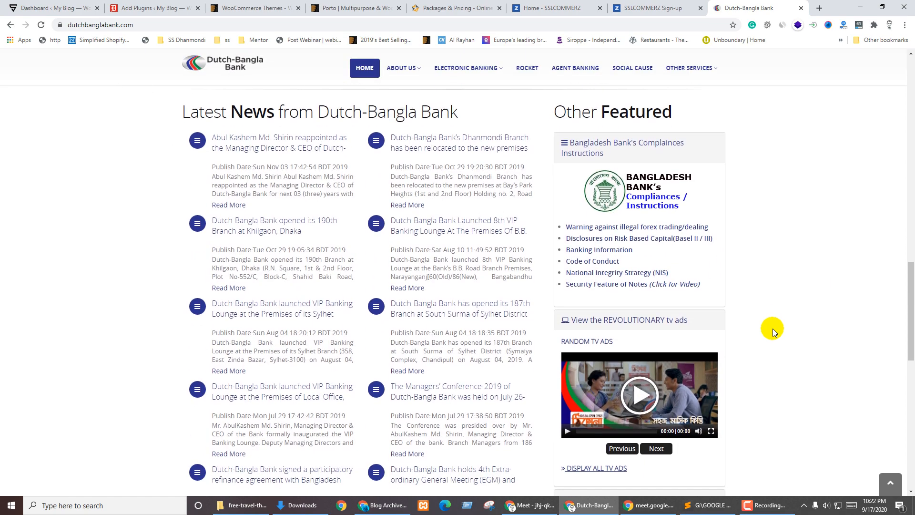
{"action": "scroll", "coordinate": [773, 328], "scroll_direction": "down", "scroll_amount": 10}
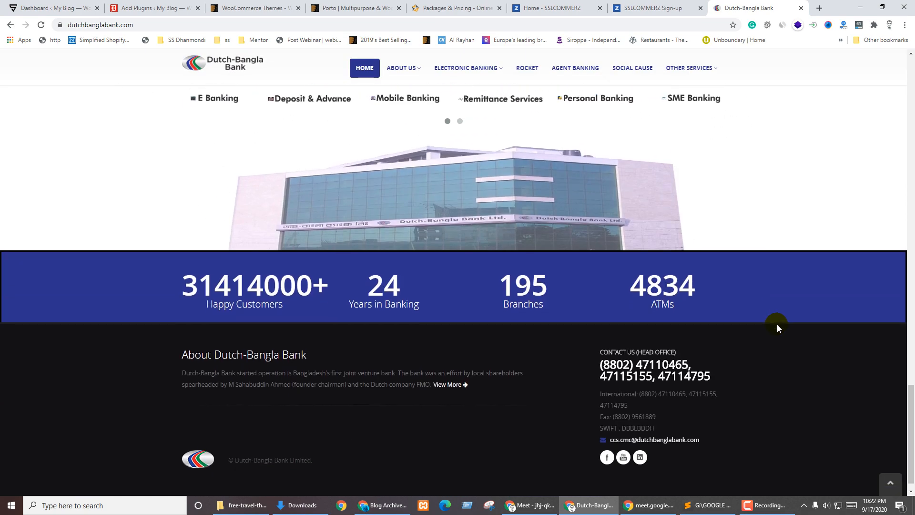
{"action": "scroll", "coordinate": [776, 324], "scroll_direction": "up", "scroll_amount": 20}
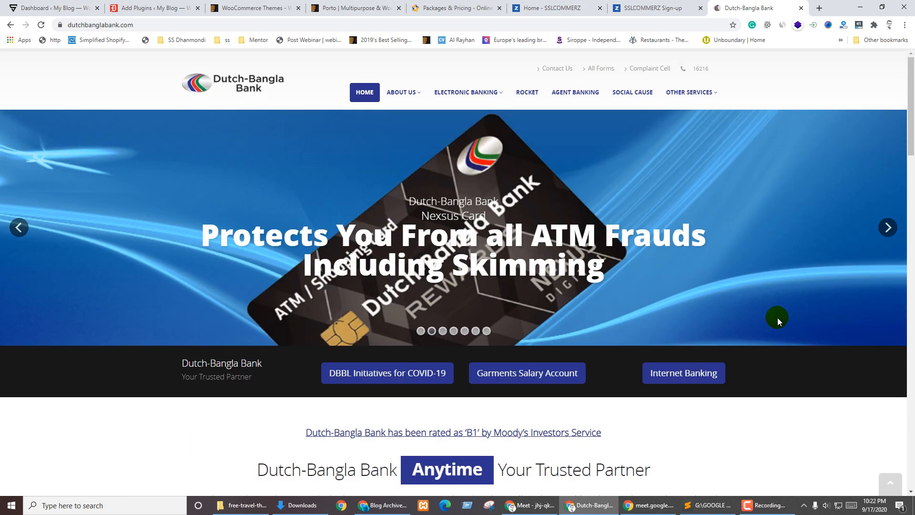
{"action": "left_click", "coordinate": [343, 6]}
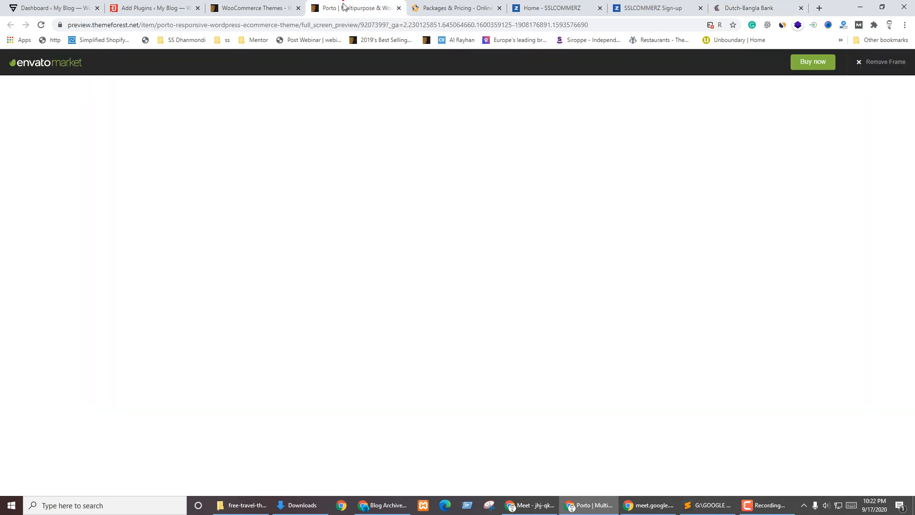
Leave the Envato frame, filter Porto's demos to CLASSIC, and open Home Classic in a new tab
{"action": "left_click", "coordinate": [882, 63]}
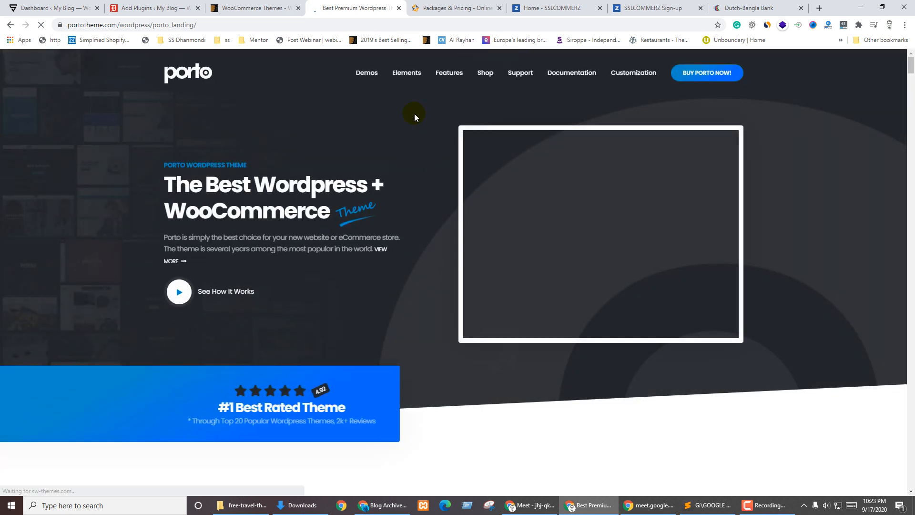
{"action": "left_click", "coordinate": [361, 75]}
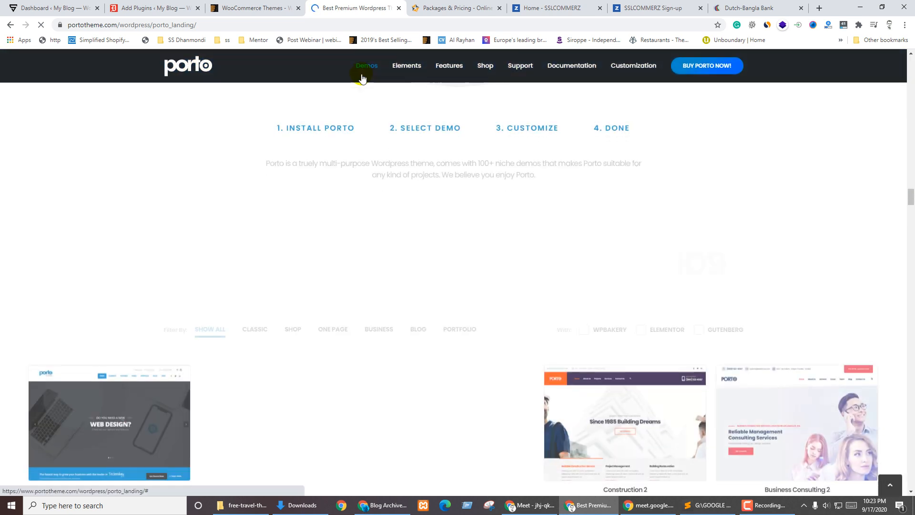
{"action": "scroll", "coordinate": [693, 186], "scroll_direction": "down", "scroll_amount": 3}
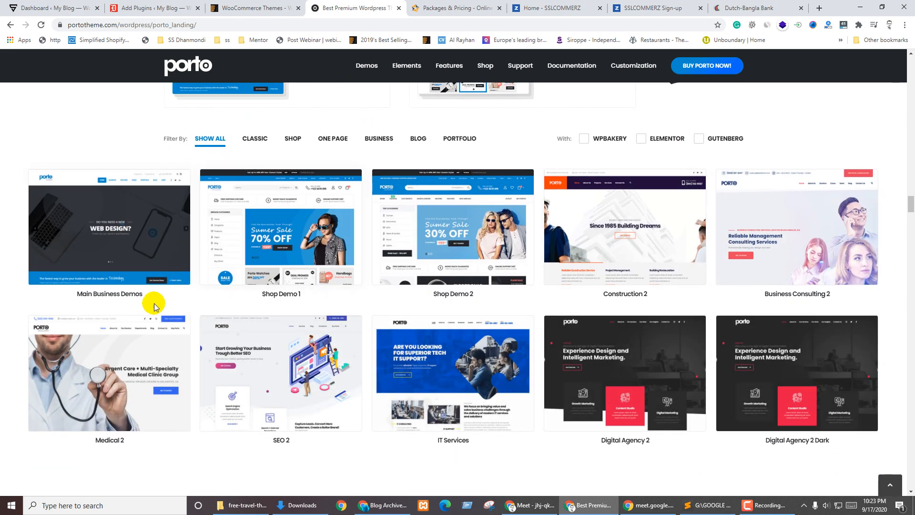
{"action": "left_click", "coordinate": [113, 258]}
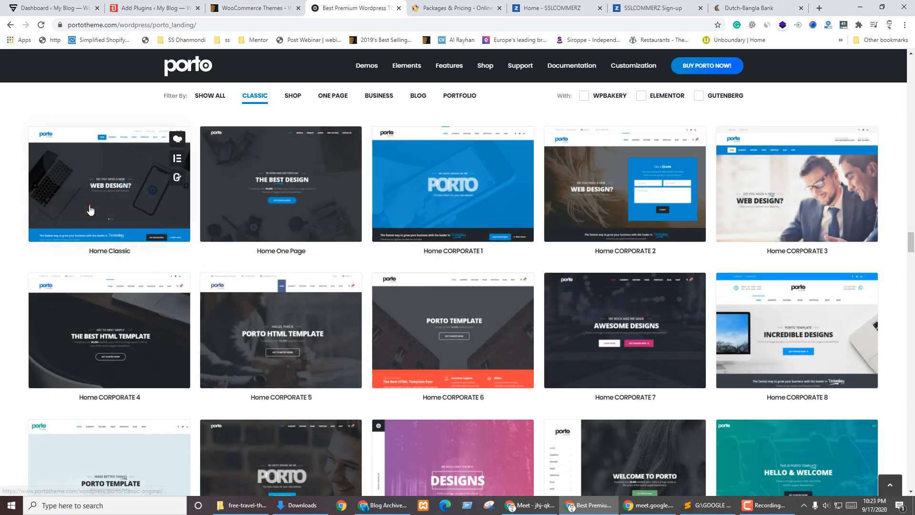
{"action": "left_click", "coordinate": [90, 206], "text": "ctrl"}
Scroll the Home Classic demo to its footer and back up, then switch to Dutch-Bangla Bank
{"action": "mouse_move", "coordinate": [408, 58]}
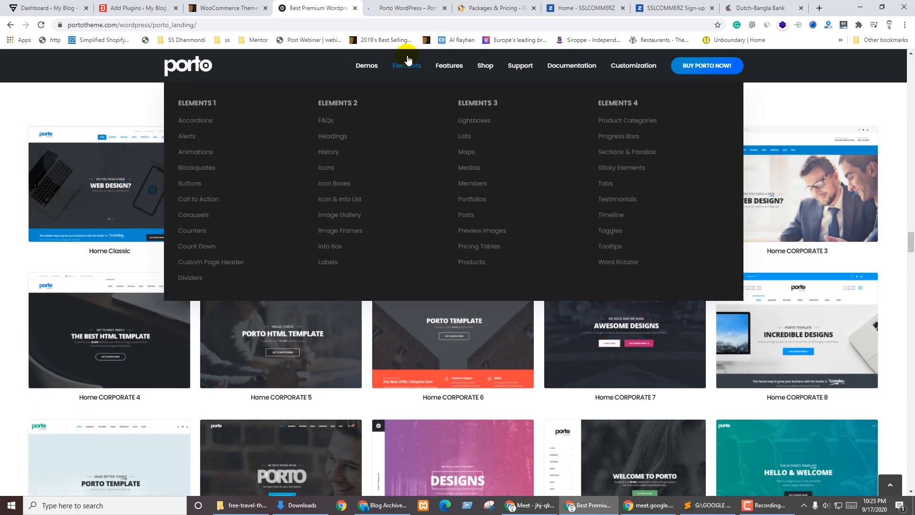
{"action": "left_click", "coordinate": [406, 7]}
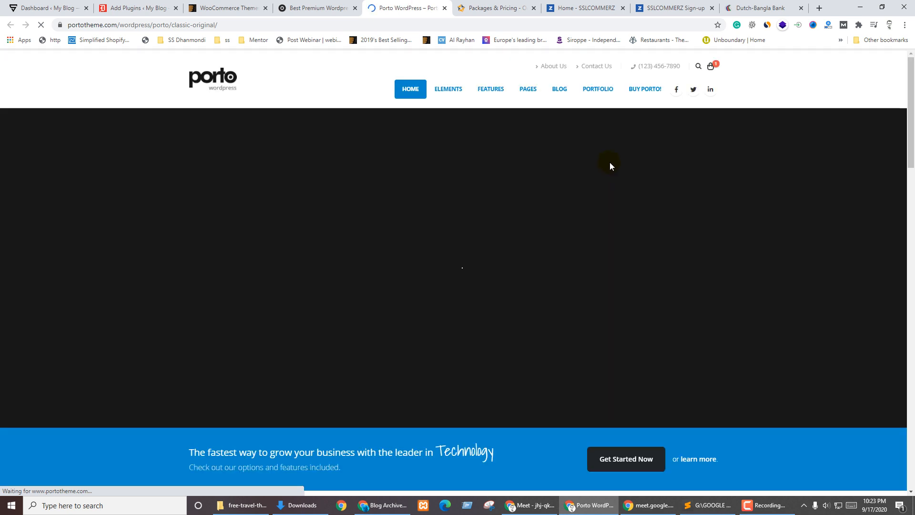
{"action": "scroll", "coordinate": [780, 210], "scroll_direction": "down", "scroll_amount": 3}
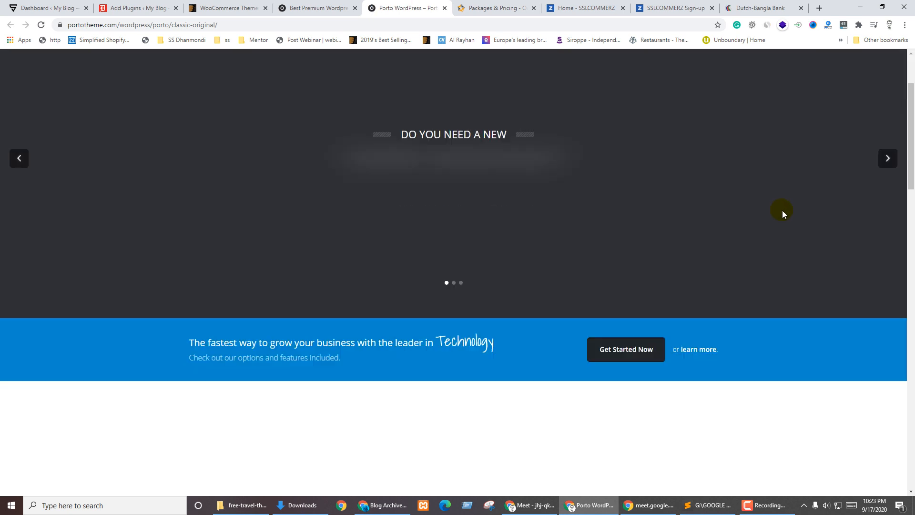
{"action": "scroll", "coordinate": [782, 214], "scroll_direction": "down", "scroll_amount": 3}
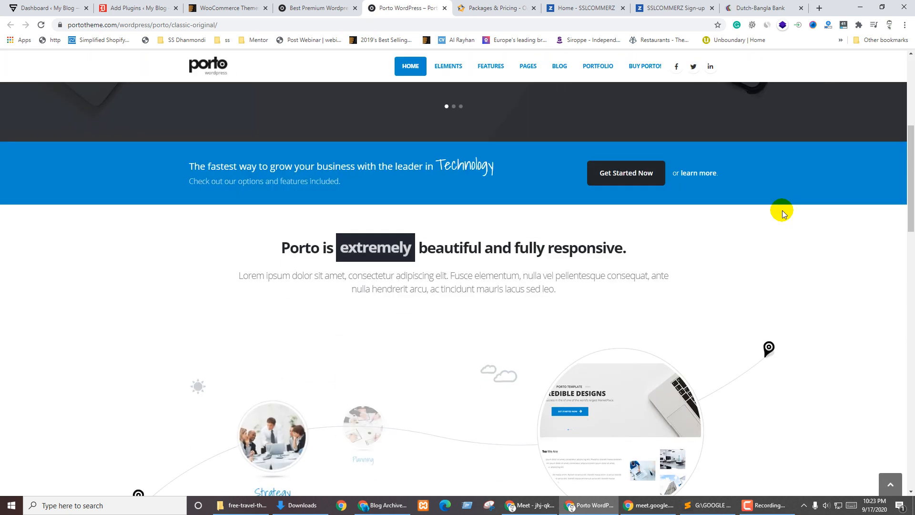
{"action": "scroll", "coordinate": [782, 214], "scroll_direction": "down", "scroll_amount": 3}
{"action": "scroll", "coordinate": [782, 214], "scroll_direction": "down", "scroll_amount": 6}
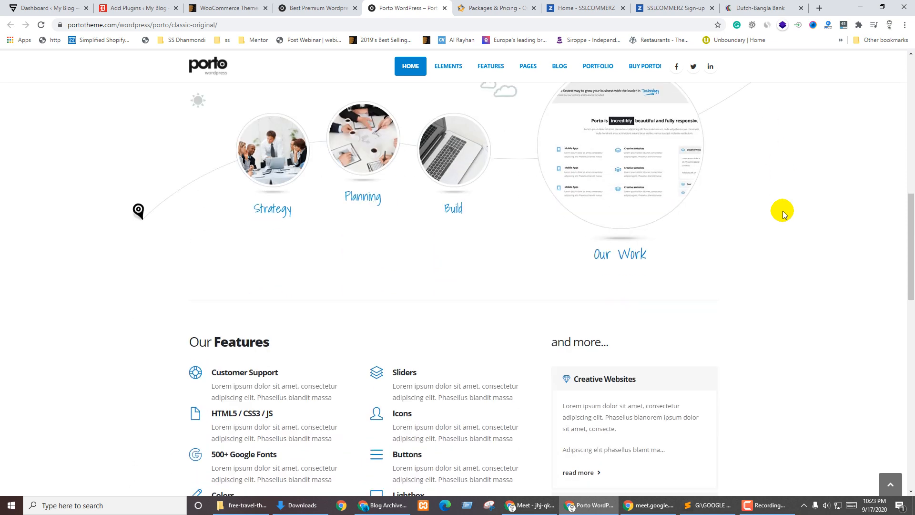
{"action": "scroll", "coordinate": [783, 214], "scroll_direction": "down", "scroll_amount": 5}
{"action": "scroll", "coordinate": [782, 214], "scroll_direction": "down", "scroll_amount": 8}
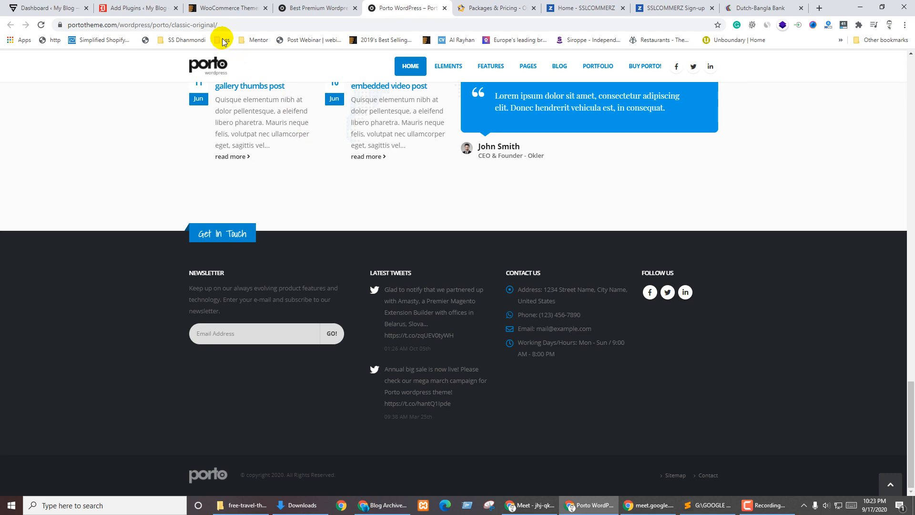
{"action": "scroll", "coordinate": [580, 190], "scroll_direction": "up", "scroll_amount": 8}
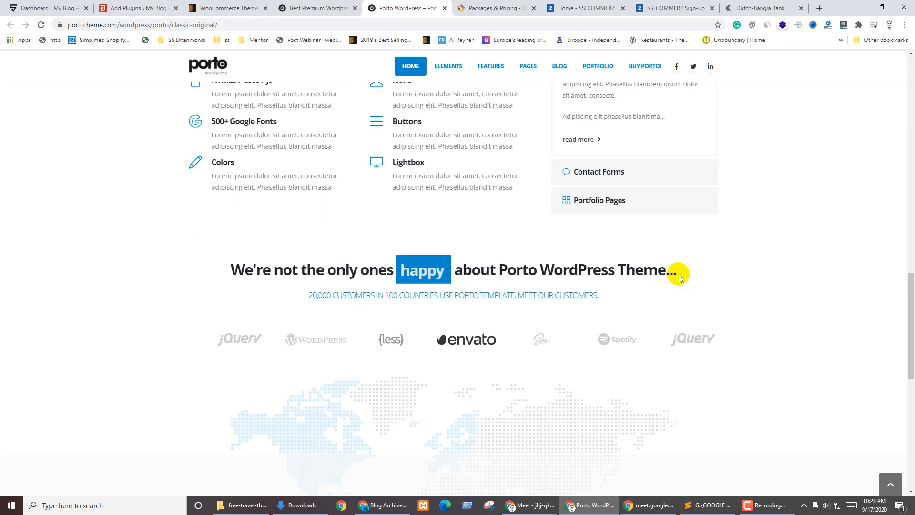
{"action": "scroll", "coordinate": [674, 267], "scroll_direction": "up", "scroll_amount": 15}
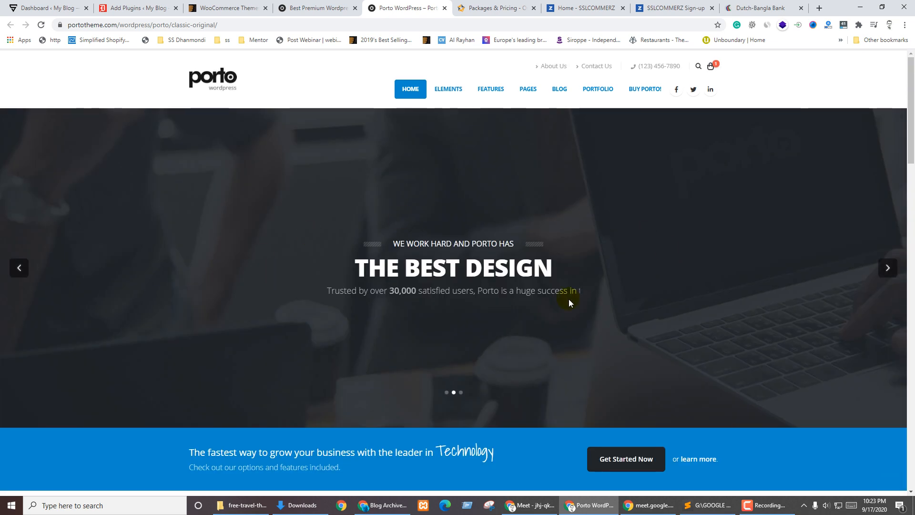
{"action": "left_click", "coordinate": [760, 7]}
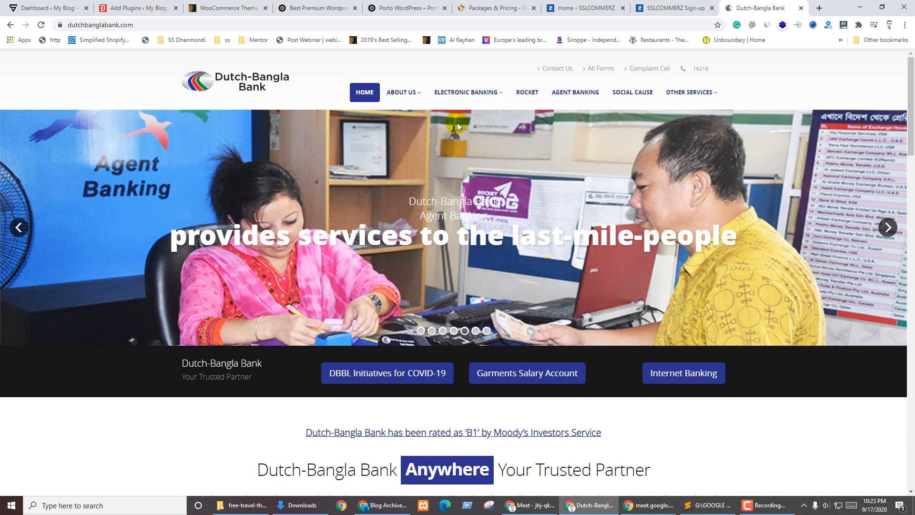
Open the Porto theme's Envato Market page in a new tab, highlight its $59 Regular License price, then return to the bank homepage
{"action": "left_click", "coordinate": [404, 8]}
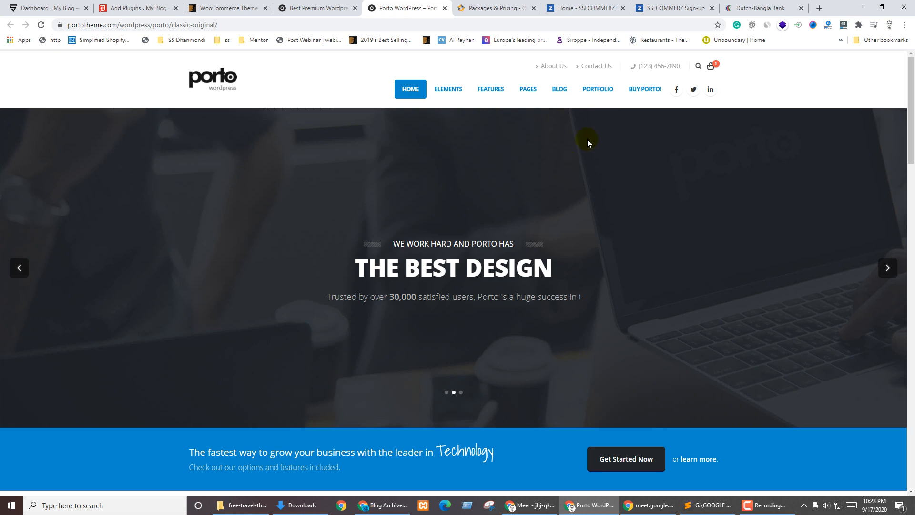
{"action": "middle_click", "coordinate": [647, 90]}
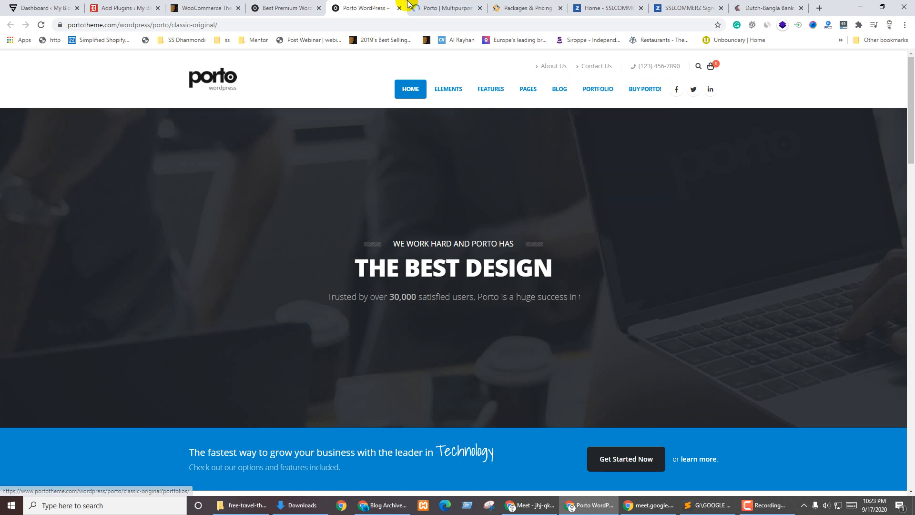
{"action": "left_click", "coordinate": [424, 8]}
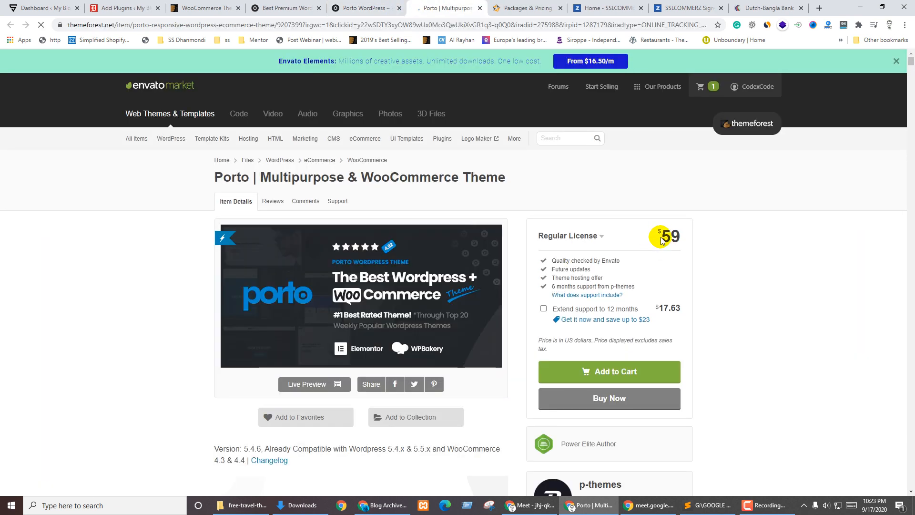
{"action": "double_click", "coordinate": [669, 236]}
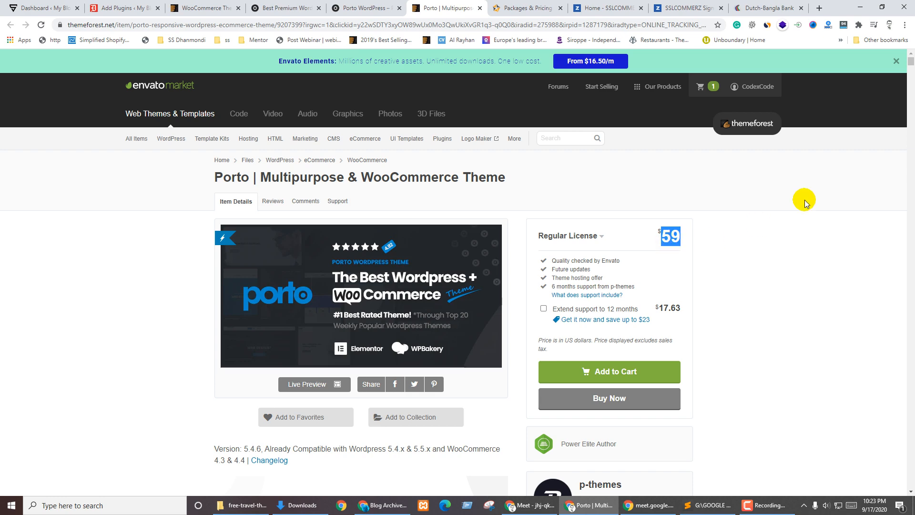
{"action": "left_click", "coordinate": [788, 200]}
{"action": "left_click", "coordinate": [760, 4]}
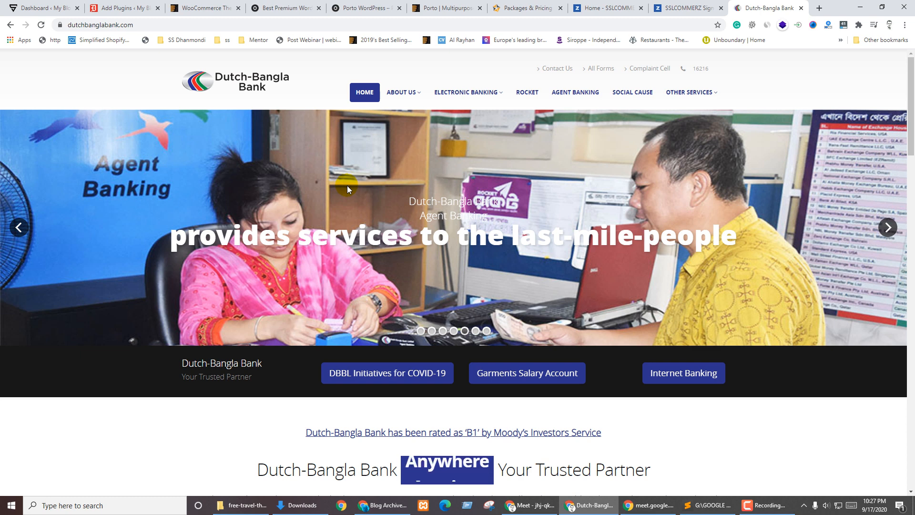
{"action": "left_click_drag", "start_coordinate": [410, 197], "coordinate": [733, 224]}
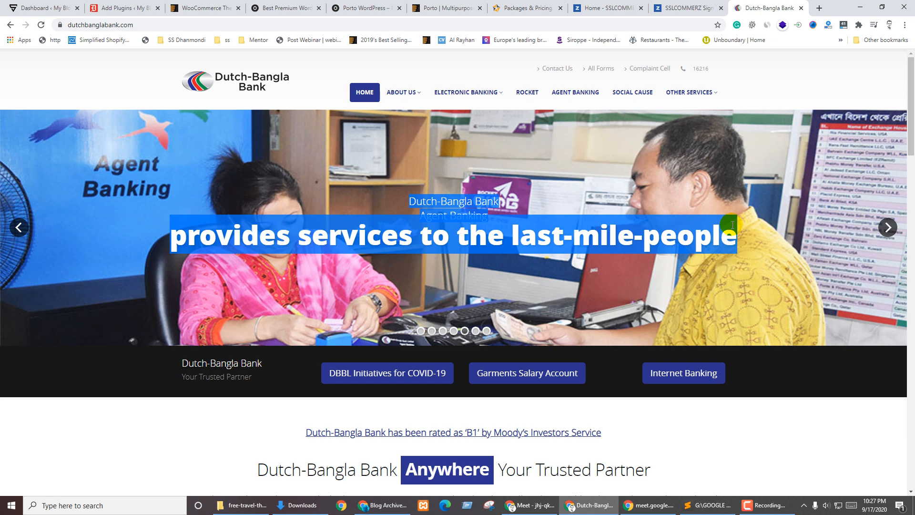
{"action": "left_click", "coordinate": [656, 211]}
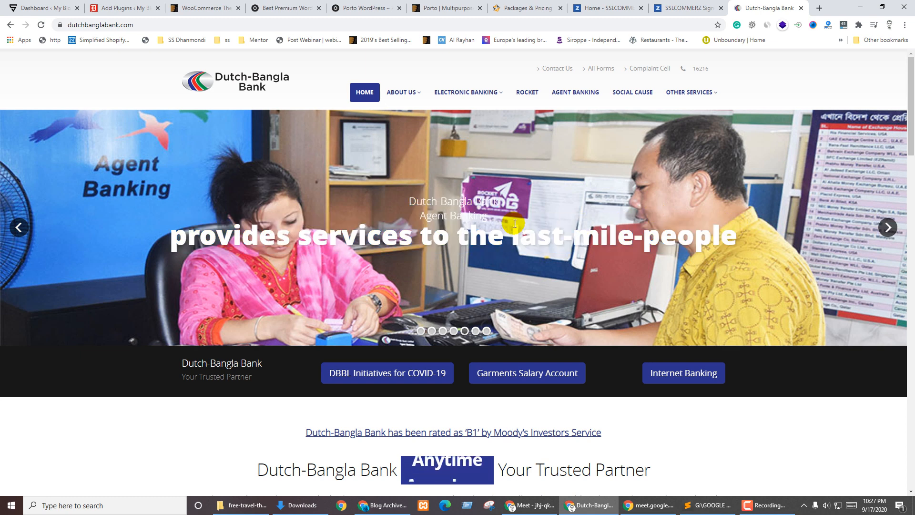
{"action": "left_click_drag", "start_coordinate": [410, 201], "coordinate": [736, 232]}
{"action": "left_click", "coordinate": [737, 232]}
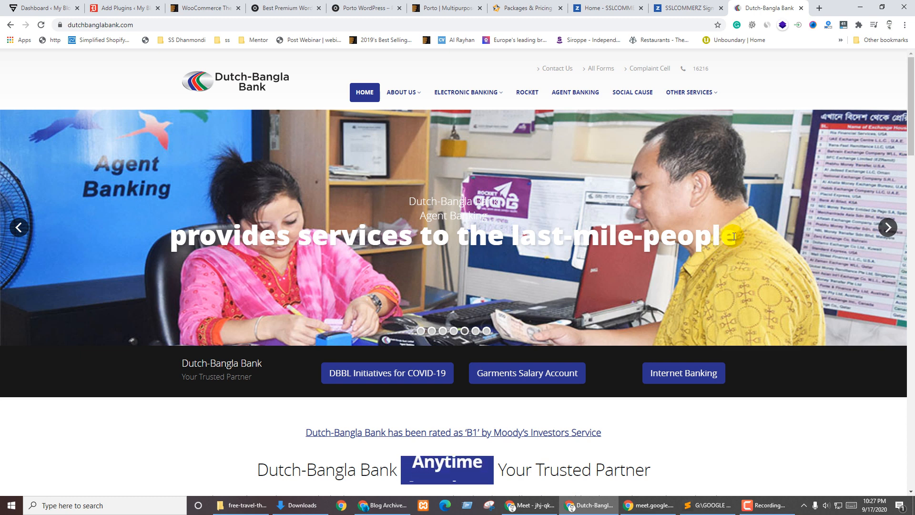
{"action": "left_click_drag", "start_coordinate": [736, 241], "coordinate": [610, 243]}
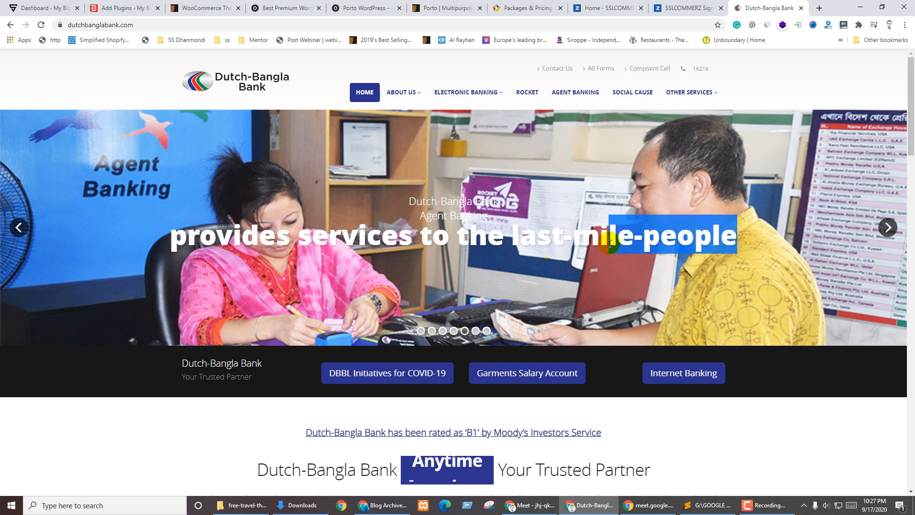
{"action": "left_click_drag", "start_coordinate": [610, 243], "coordinate": [439, 256]}
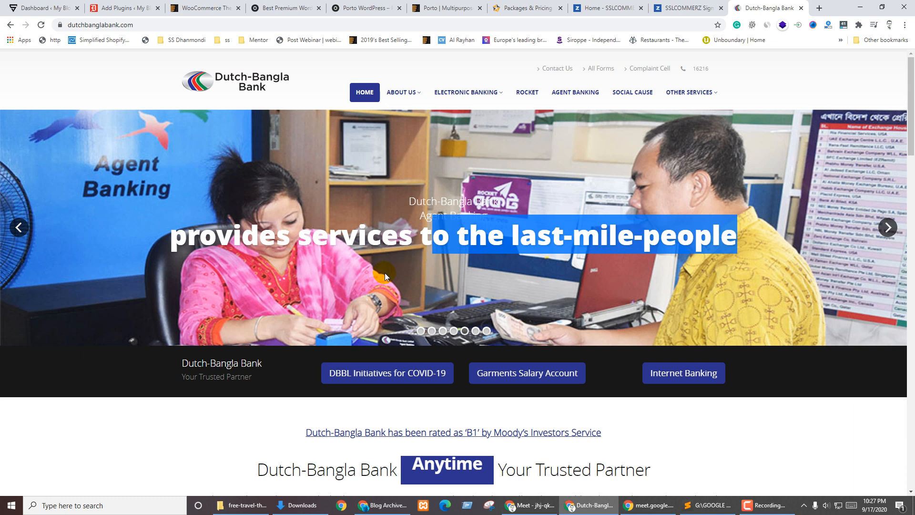
{"action": "left_click", "coordinate": [384, 273]}
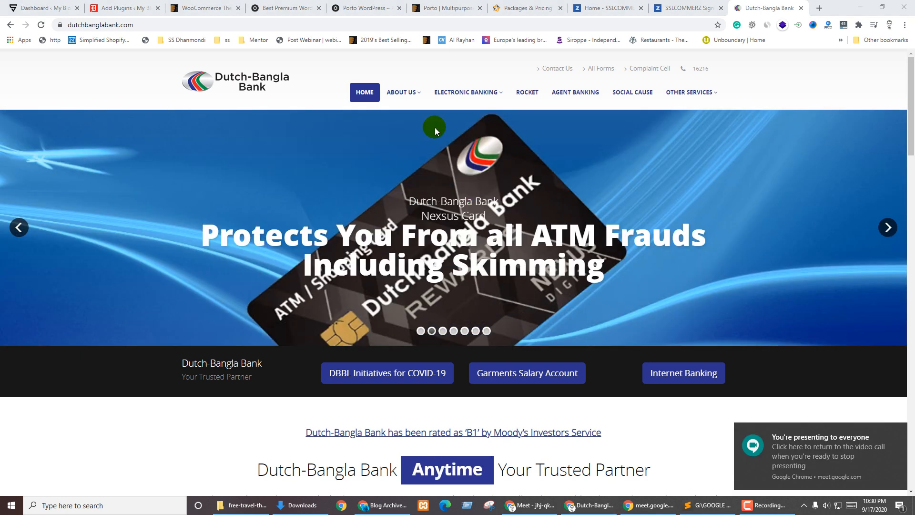
Compare the Porto Envato page with the Dutch-Bangla Bank homepage, scrolling the bank page
{"action": "left_click", "coordinate": [452, 5]}
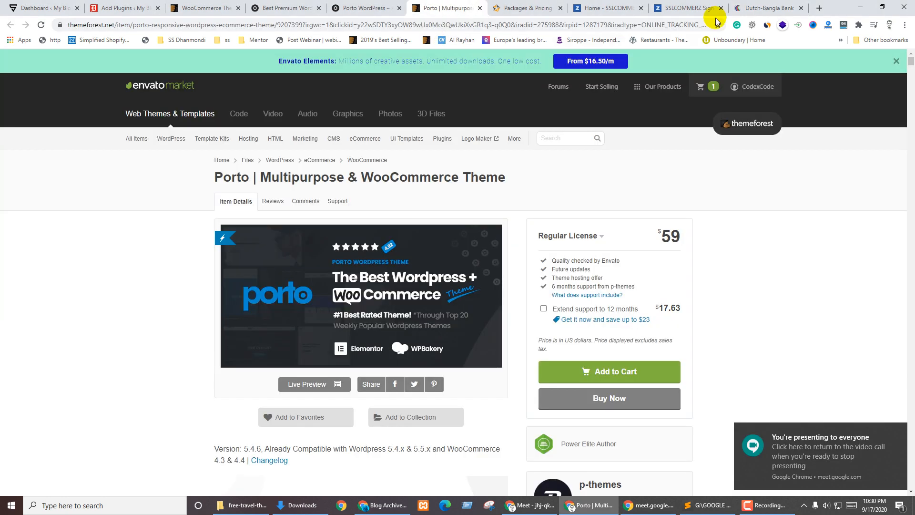
{"action": "left_click", "coordinate": [744, 8]}
{"action": "left_click", "coordinate": [443, 8]}
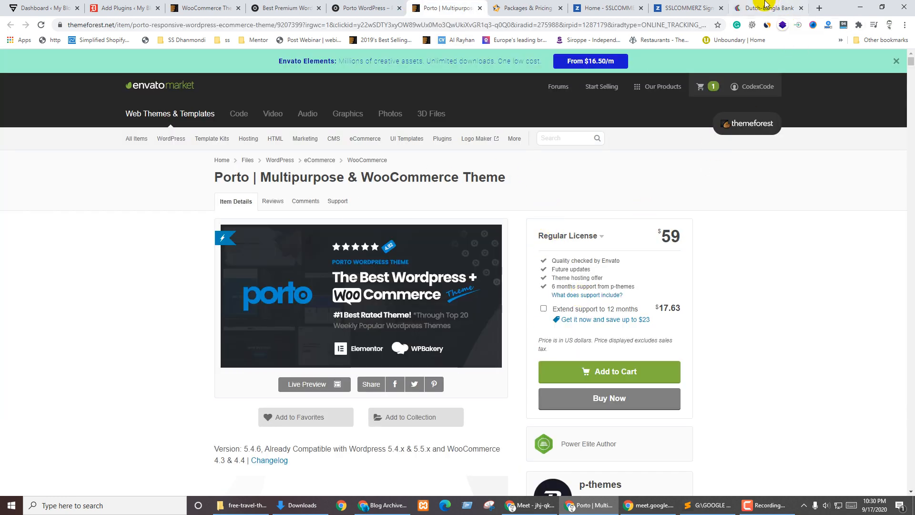
{"action": "left_click", "coordinate": [781, 7]}
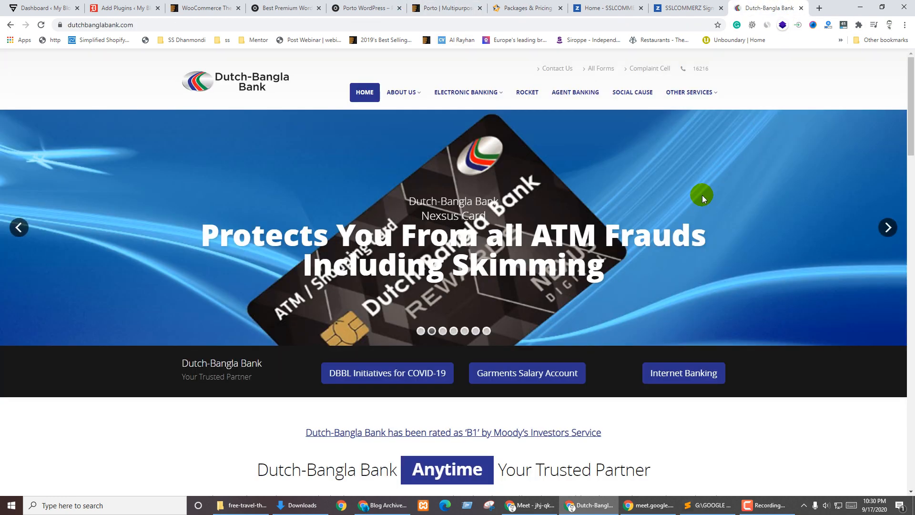
{"action": "scroll", "coordinate": [701, 195], "scroll_direction": "down", "scroll_amount": 15}
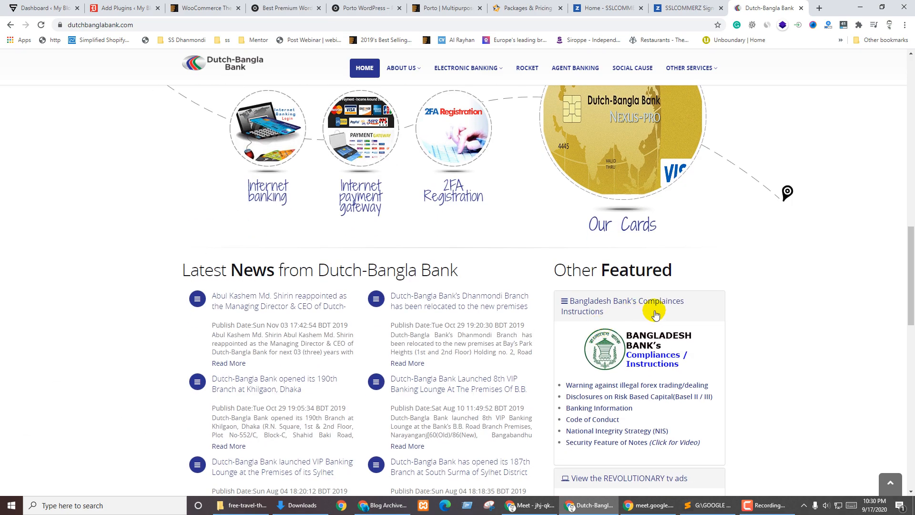
{"action": "scroll", "coordinate": [653, 310], "scroll_direction": "up", "scroll_amount": 7}
{"action": "scroll", "coordinate": [688, 310], "scroll_direction": "up", "scroll_amount": 7}
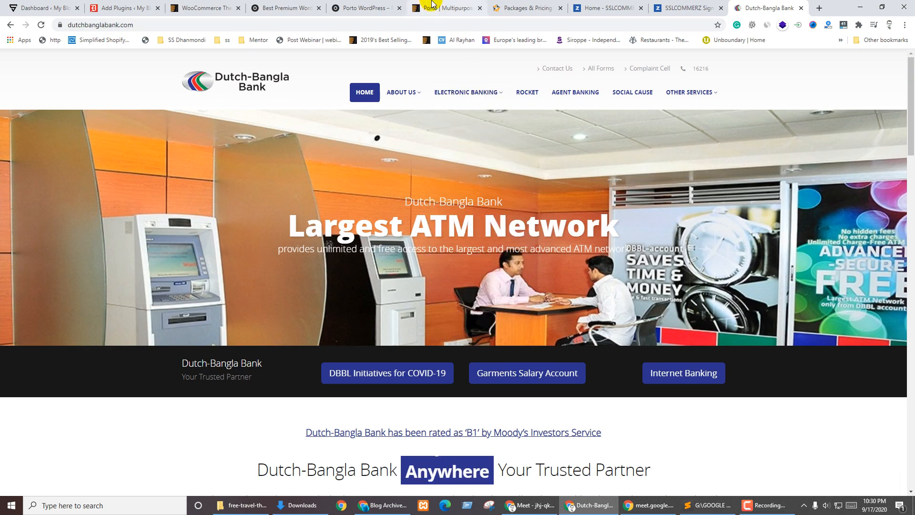
Return to the Porto classic demo and scroll down to its features section
{"action": "left_click", "coordinate": [432, 5]}
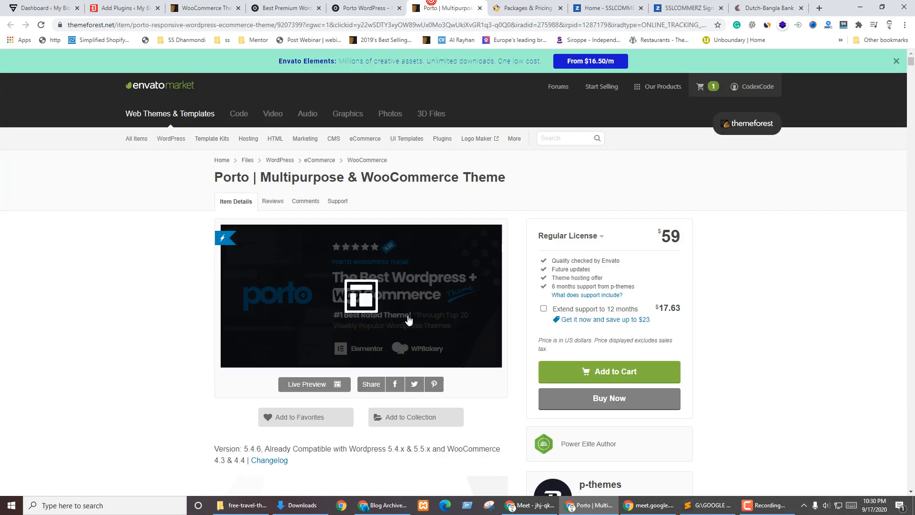
{"action": "left_click", "coordinate": [543, 8]}
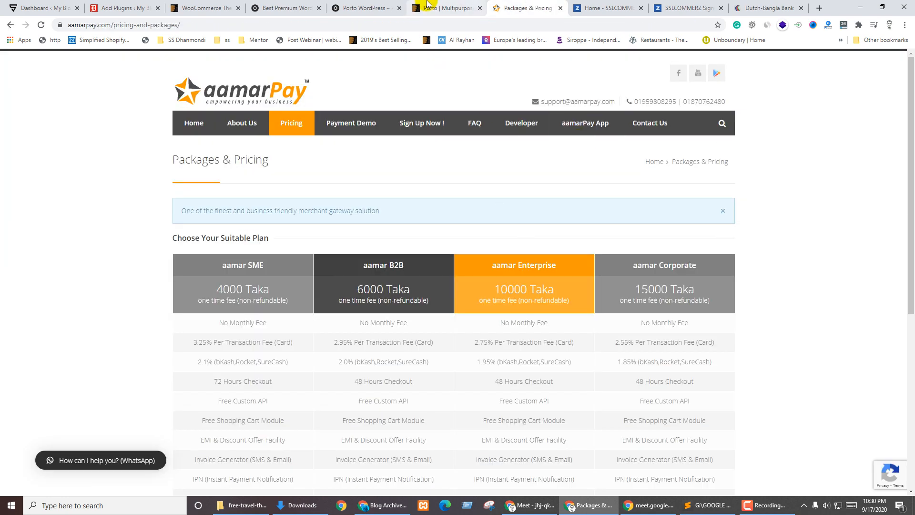
{"action": "left_click", "coordinate": [364, 7]}
{"action": "scroll", "coordinate": [418, 353], "scroll_direction": "down", "scroll_amount": 7}
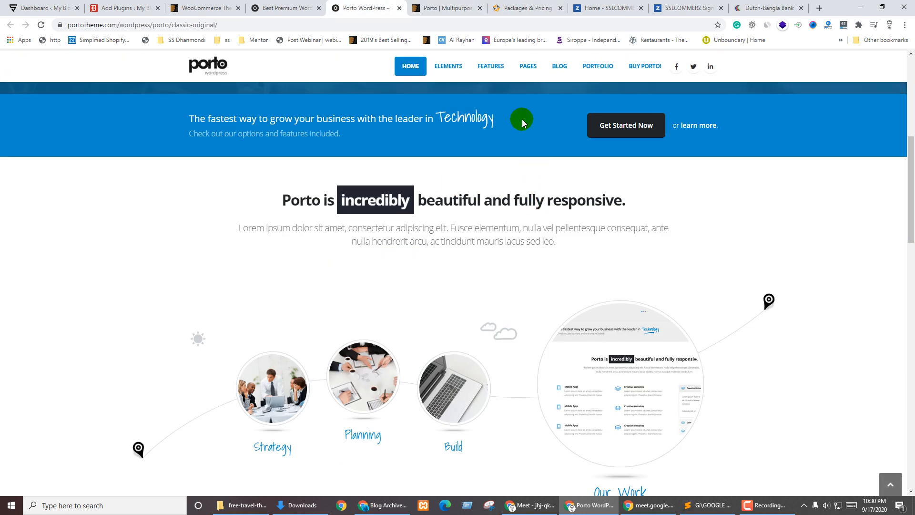
{"action": "scroll", "coordinate": [326, 237], "scroll_direction": "down", "scroll_amount": 5}
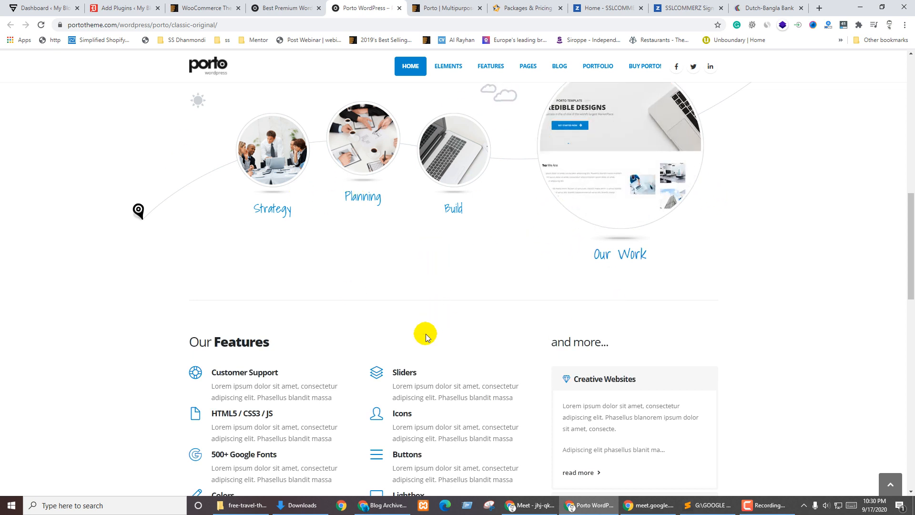
Glance at the Porto ThemeForest listing, then return to Add Plugins
{"action": "left_click", "coordinate": [146, 5]}
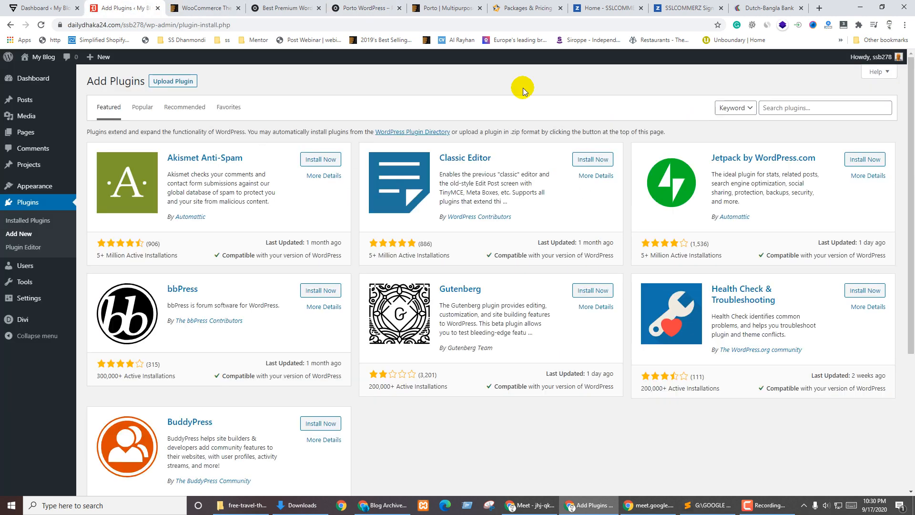
{"action": "left_click", "coordinate": [439, 3]}
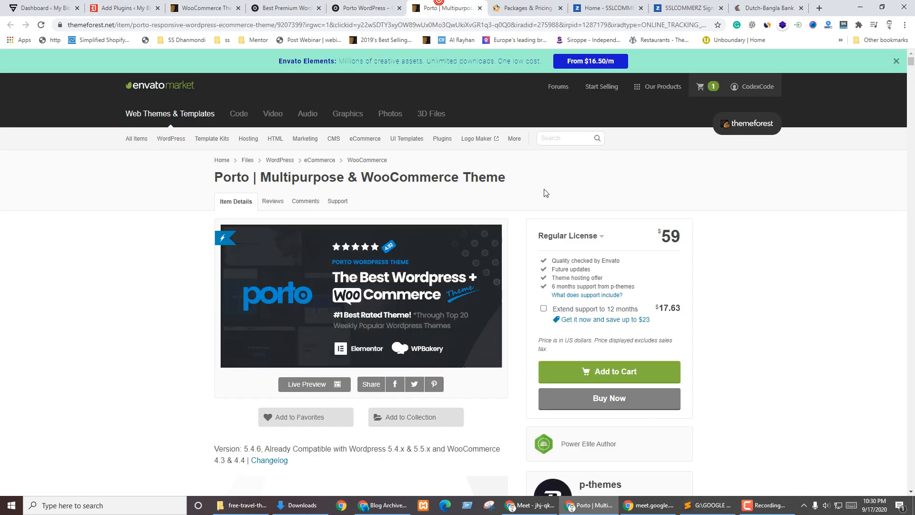
{"action": "left_click", "coordinate": [114, 13]}
{"action": "left_click", "coordinate": [793, 105]}
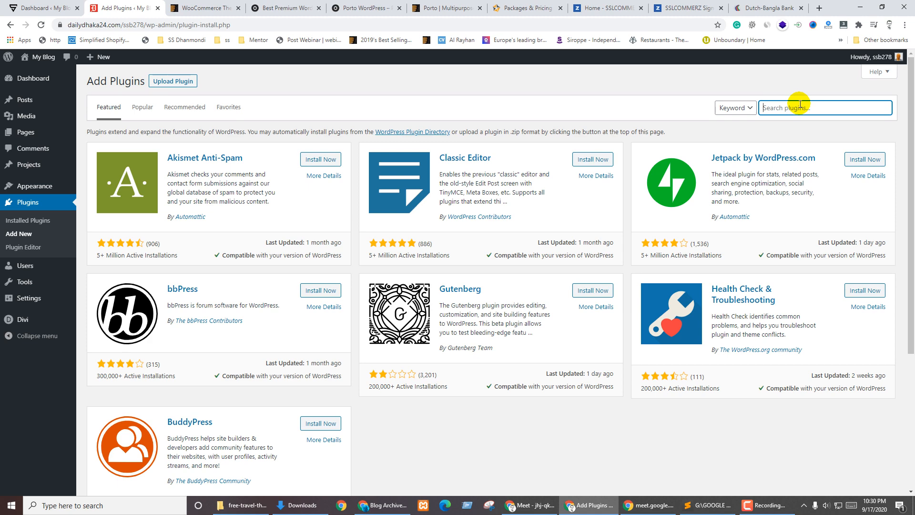
Review the Porto demo and ThemeForest WooCommerce themes listing, ending back on Add Plugins
{"action": "left_click", "coordinate": [365, 7]}
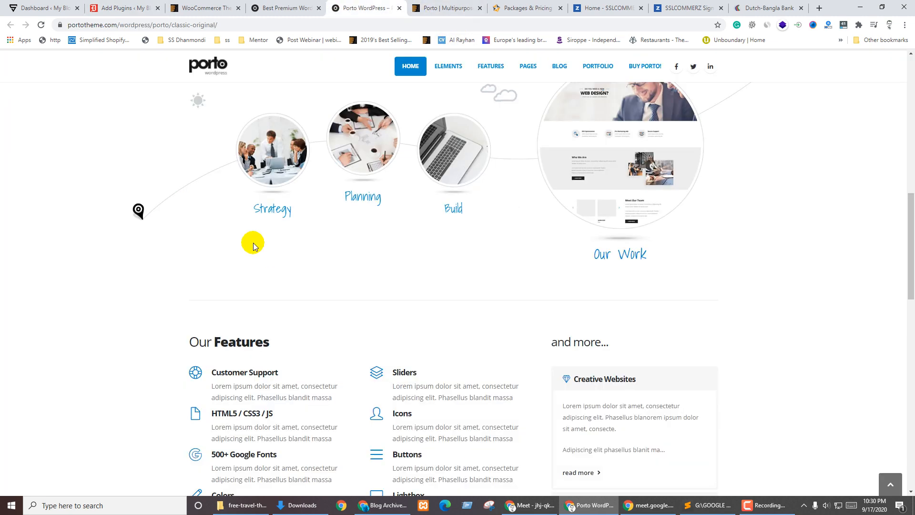
{"action": "scroll", "coordinate": [241, 229], "scroll_direction": "up", "scroll_amount": 5}
{"action": "scroll", "coordinate": [543, 225], "scroll_direction": "up", "scroll_amount": 5}
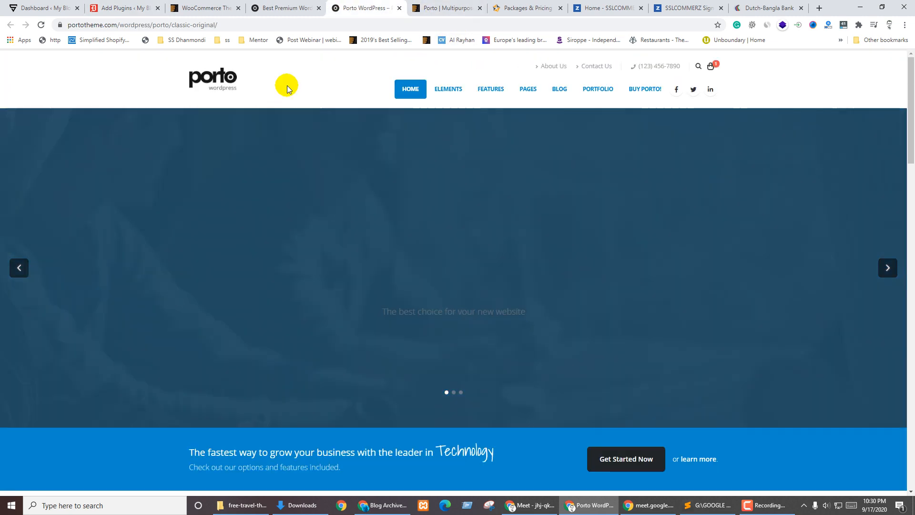
{"action": "left_click", "coordinate": [205, 8]}
{"action": "scroll", "coordinate": [602, 285], "scroll_direction": "down", "scroll_amount": 9}
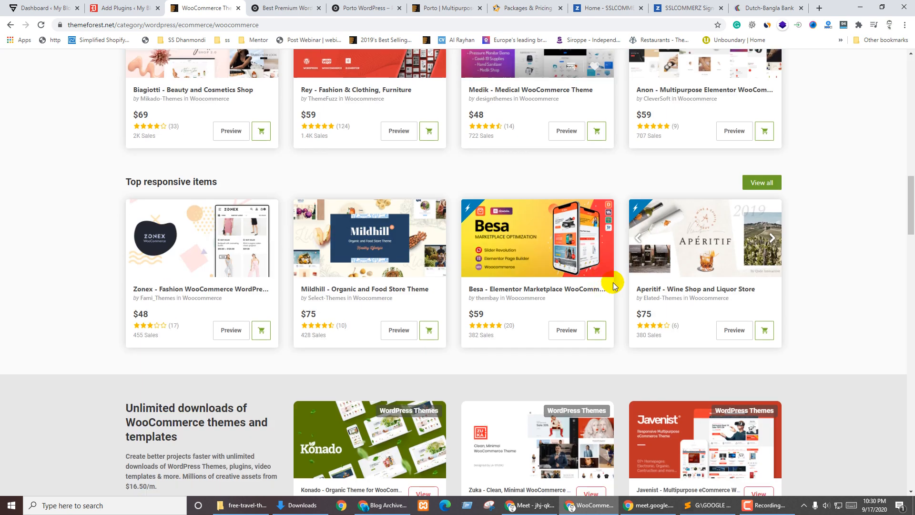
{"action": "scroll", "coordinate": [633, 248], "scroll_direction": "up", "scroll_amount": 5}
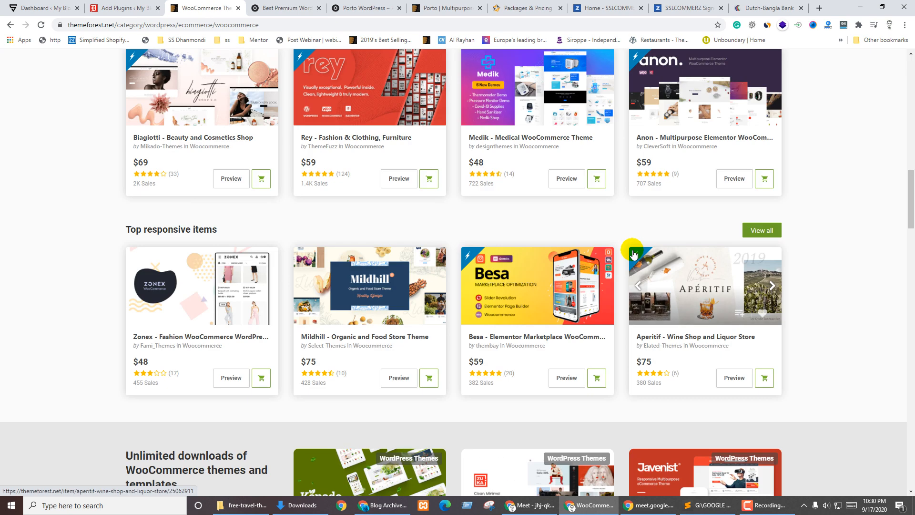
{"action": "scroll", "coordinate": [465, 204], "scroll_direction": "up", "scroll_amount": 5}
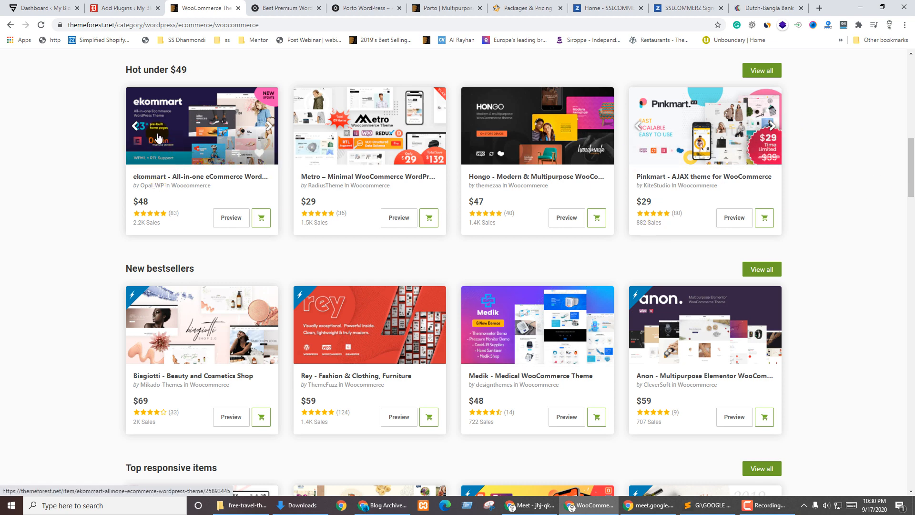
{"action": "left_click", "coordinate": [116, 7]}
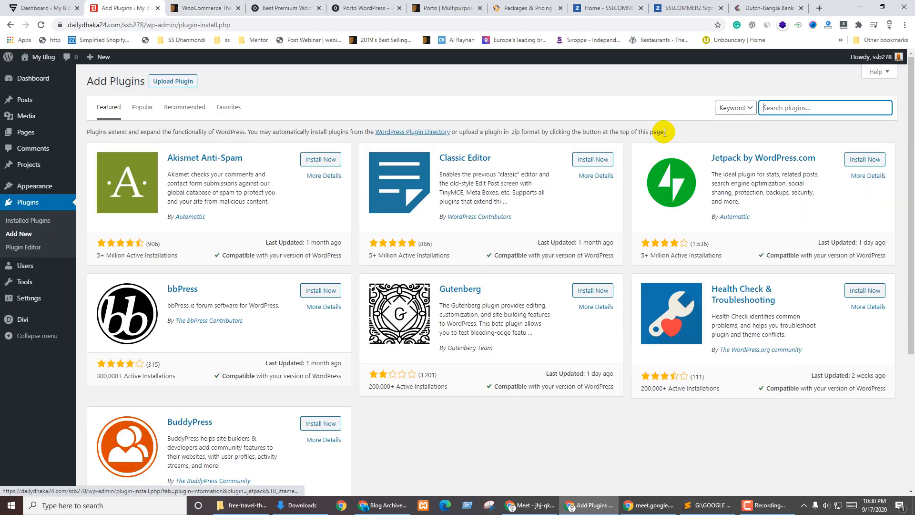
Search plugins for 'woocommerce' and scroll through the 8,102 results led by WooCommerce
{"action": "left_click", "coordinate": [805, 110]}
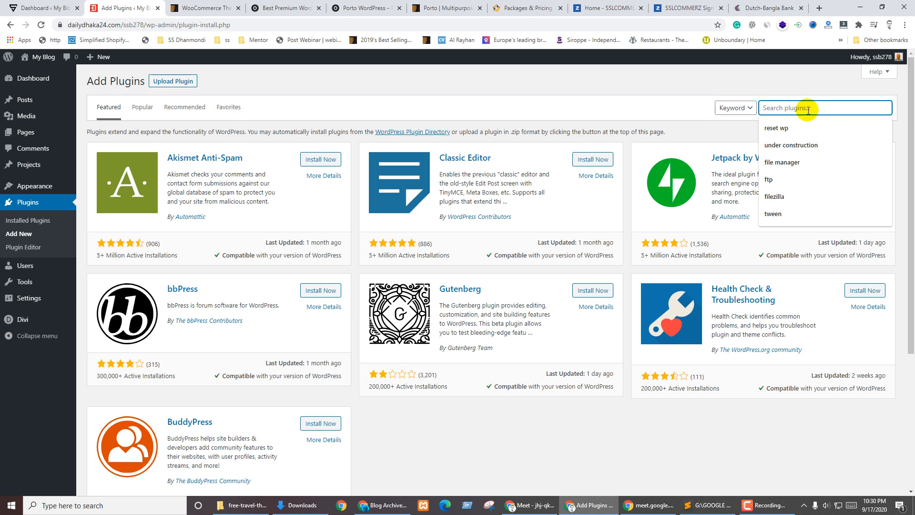
{"action": "type", "text": "woo"}
{"action": "key", "text": "Down"}
{"action": "key", "text": "Return"}
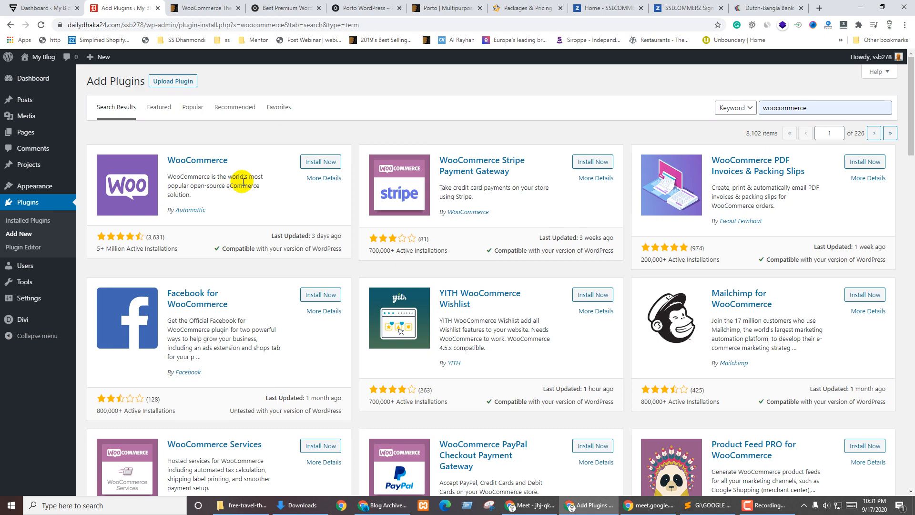
{"action": "scroll", "coordinate": [524, 228], "scroll_direction": "down", "scroll_amount": 6}
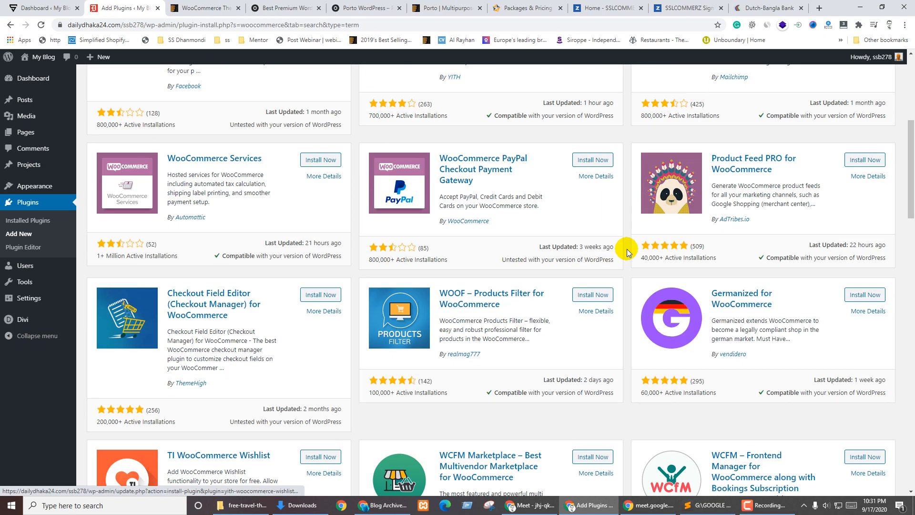
{"action": "scroll", "coordinate": [627, 252], "scroll_direction": "down", "scroll_amount": 20}
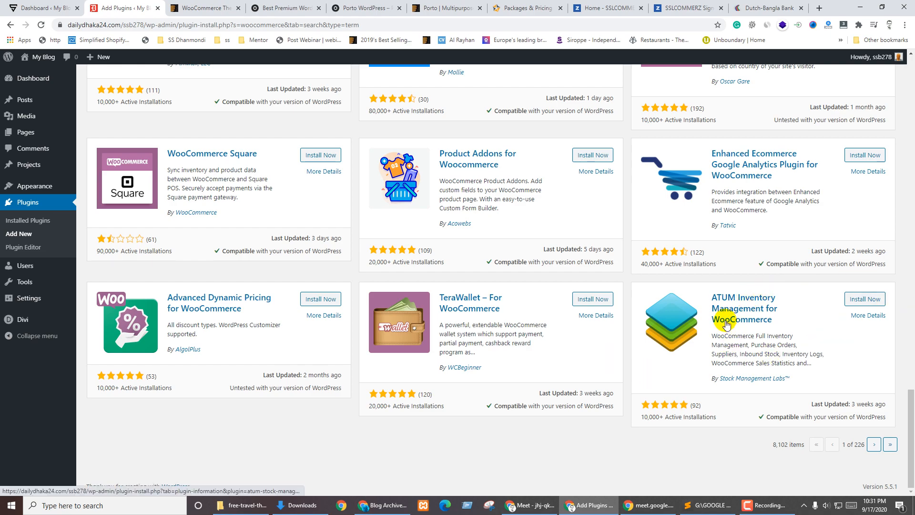
{"action": "scroll", "coordinate": [515, 329], "scroll_direction": "up", "scroll_amount": 15}
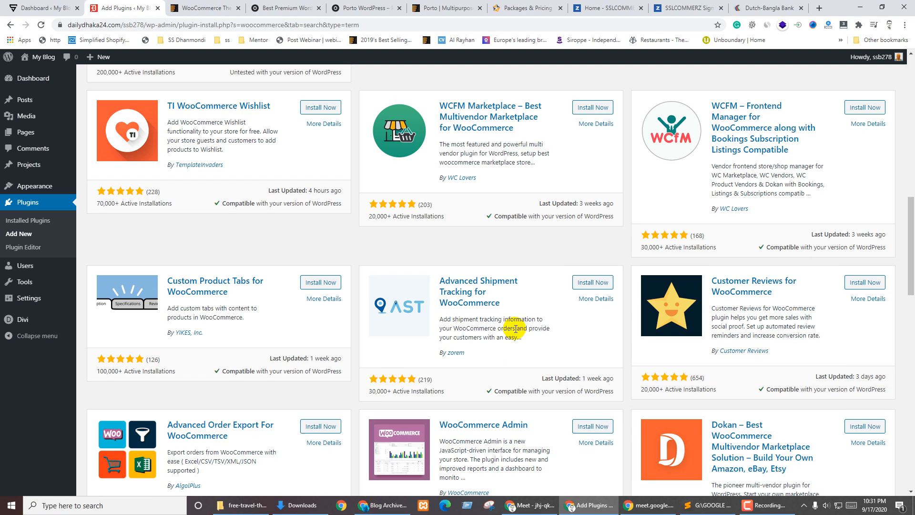
{"action": "scroll", "coordinate": [515, 329], "scroll_direction": "up", "scroll_amount": 10}
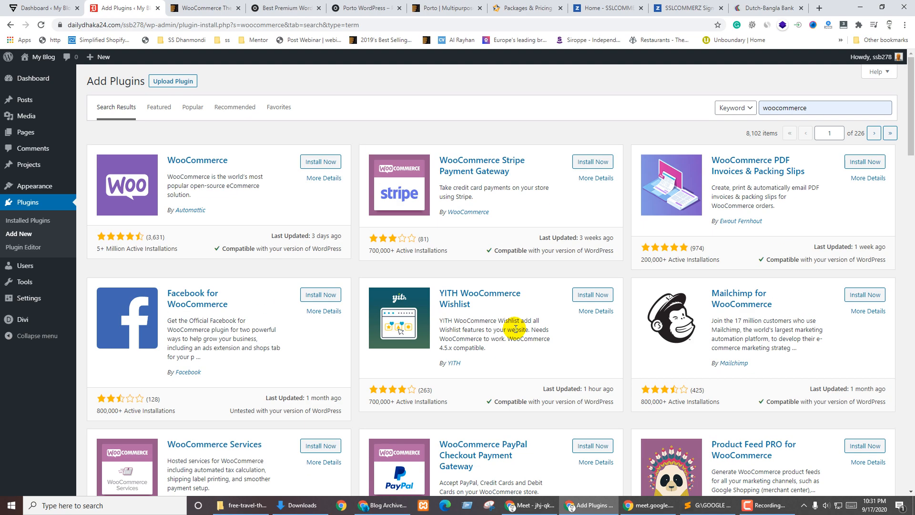
Install the WooCommerce plugin from the search results and activate it
{"action": "left_click", "coordinate": [321, 162]}
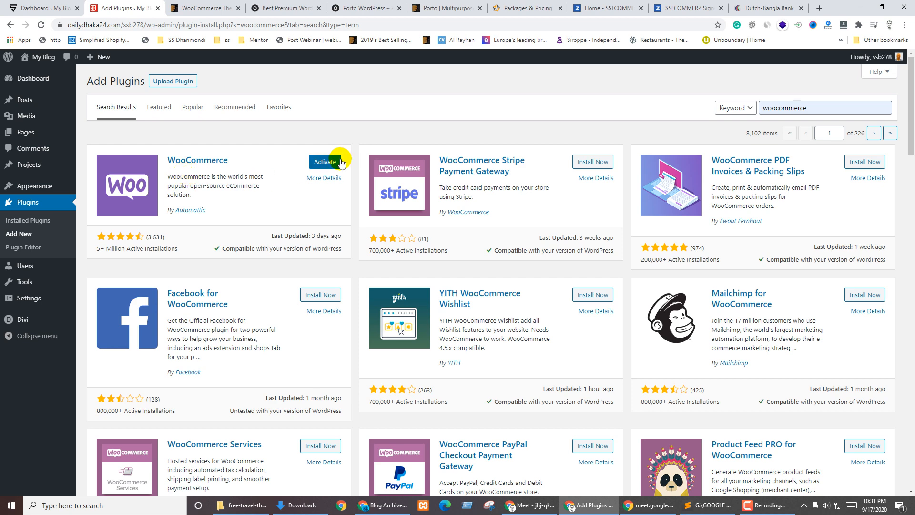
{"action": "left_click", "coordinate": [325, 162]}
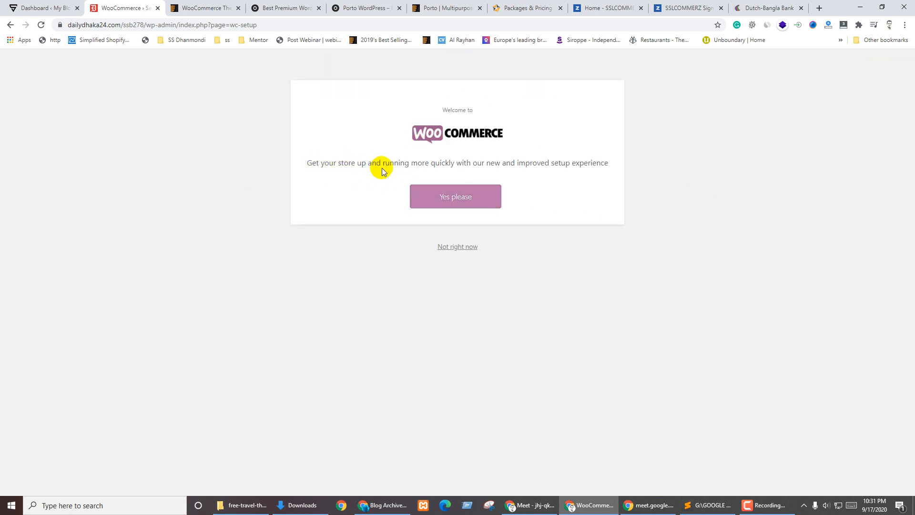
Accept the guided WooCommerce store setup and select Address line 1 on the Store Details form
{"action": "left_click", "coordinate": [452, 191]}
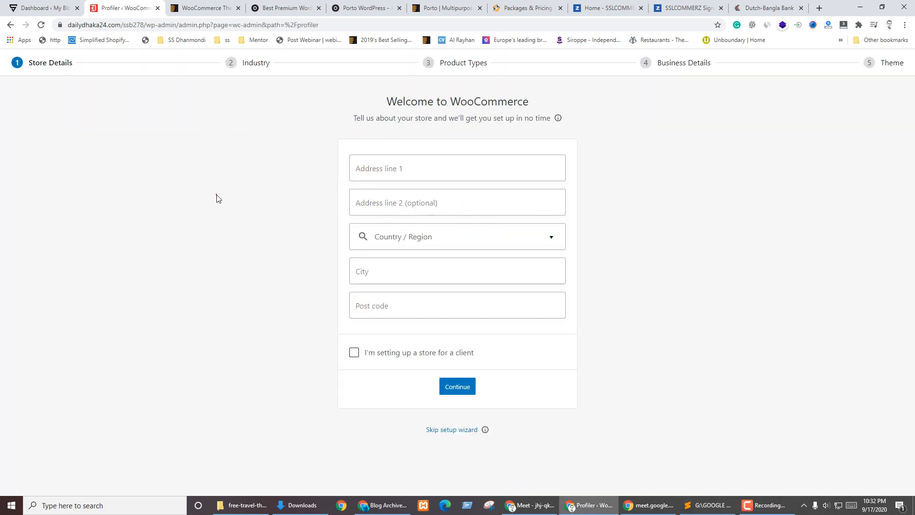
{"action": "left_click", "coordinate": [402, 164]}
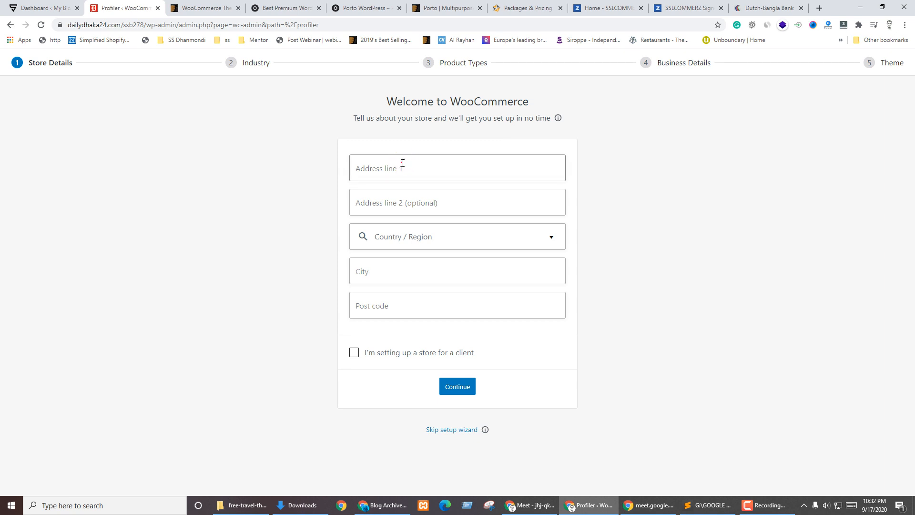
{"action": "left_click", "coordinate": [237, 214]}
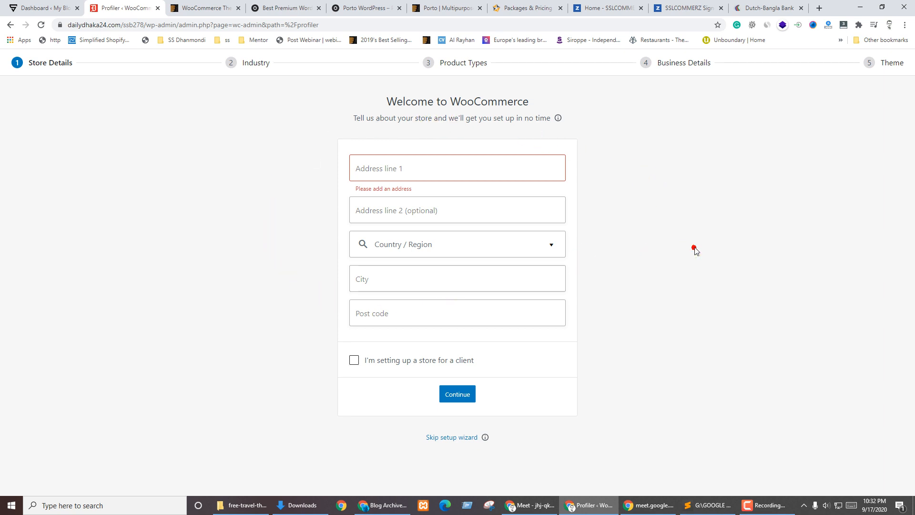
{"action": "left_click", "coordinate": [409, 165]}
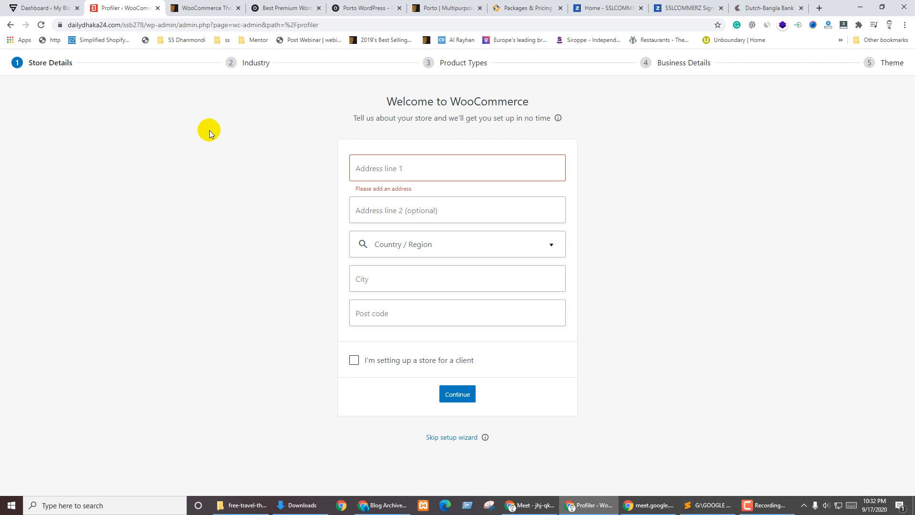
{"action": "left_click", "coordinate": [190, 8]}
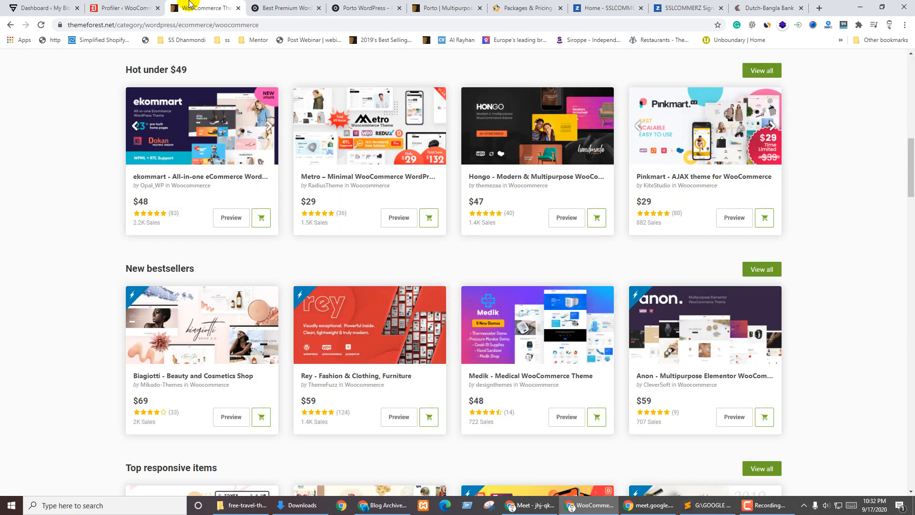
Move the Porto demos tab next to the setup wizard and search Google for 'google map'
{"action": "left_click_drag", "start_coordinate": [261, 7], "coordinate": [196, 7]}
{"action": "left_click", "coordinate": [190, 26]}
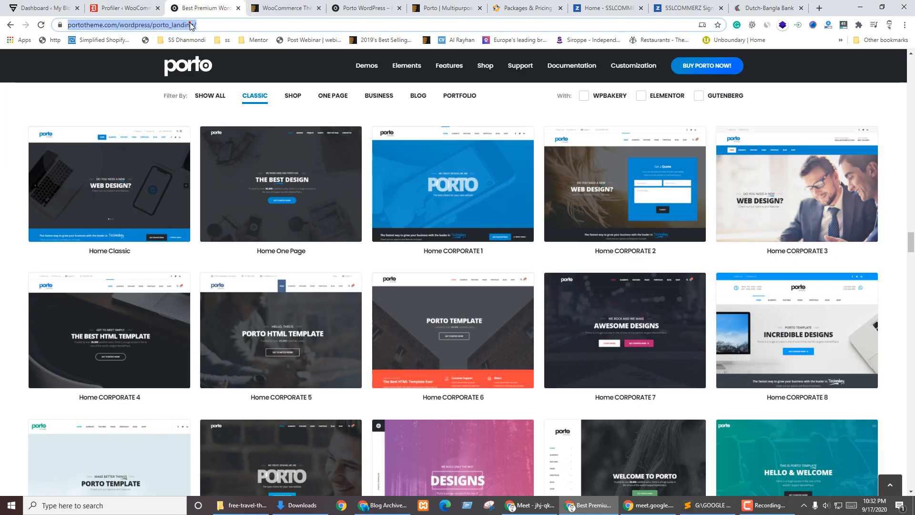
{"action": "type", "text": "googlke"}
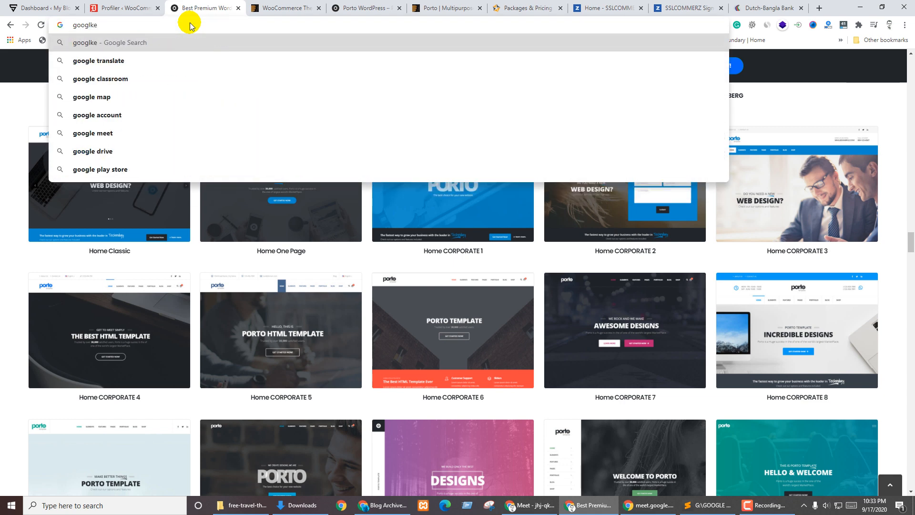
{"action": "key", "text": "Down"}
{"action": "key", "text": "Down"}
{"action": "key", "text": "Down"}
{"action": "key", "text": "Return"}
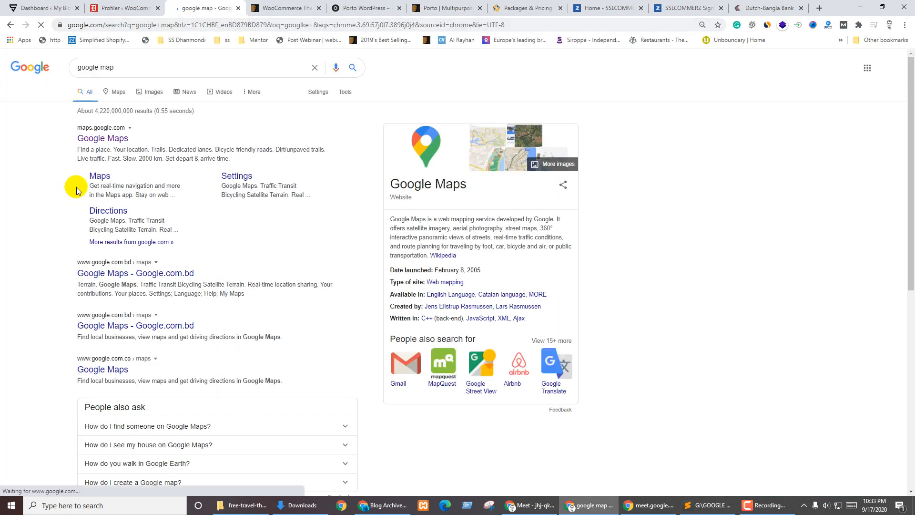
Open Google Maps, search 'usa' and zoom into Montana
{"action": "left_click", "coordinate": [96, 137]}
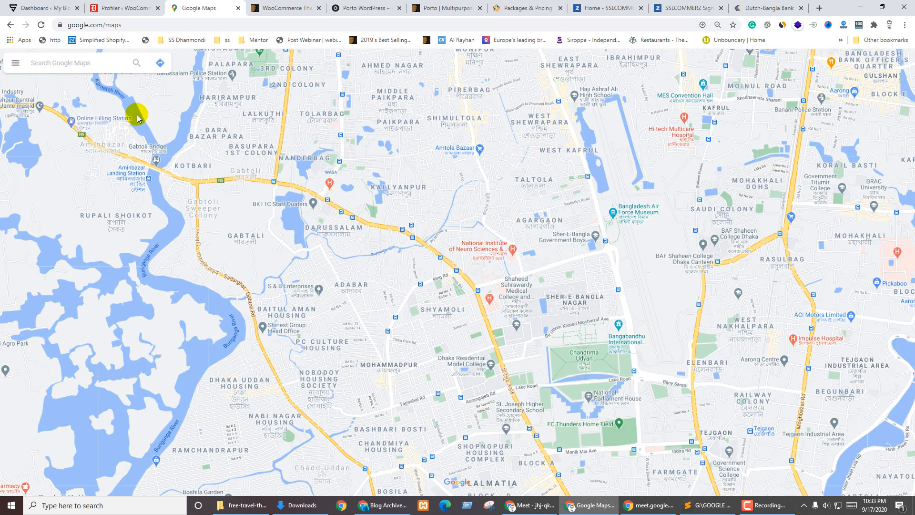
{"action": "left_click", "coordinate": [64, 61]}
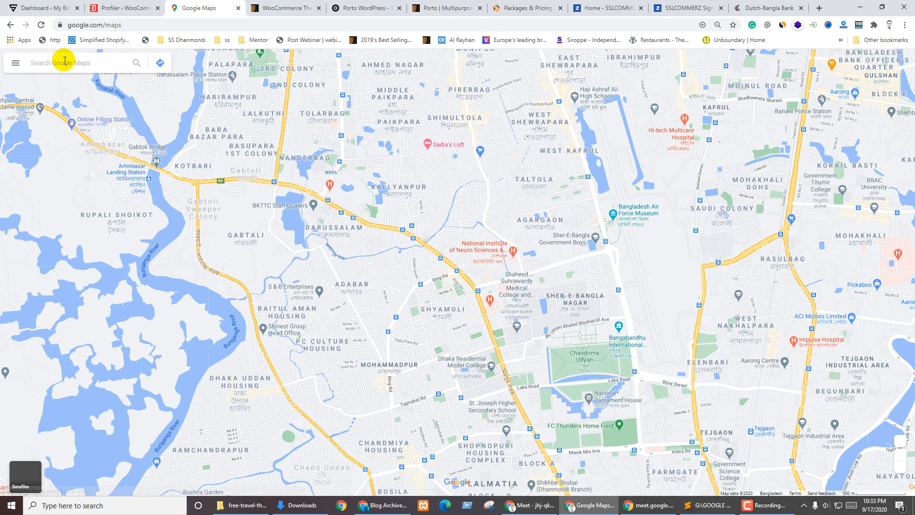
{"action": "type", "text": "usa"}
{"action": "key", "text": "Return"}
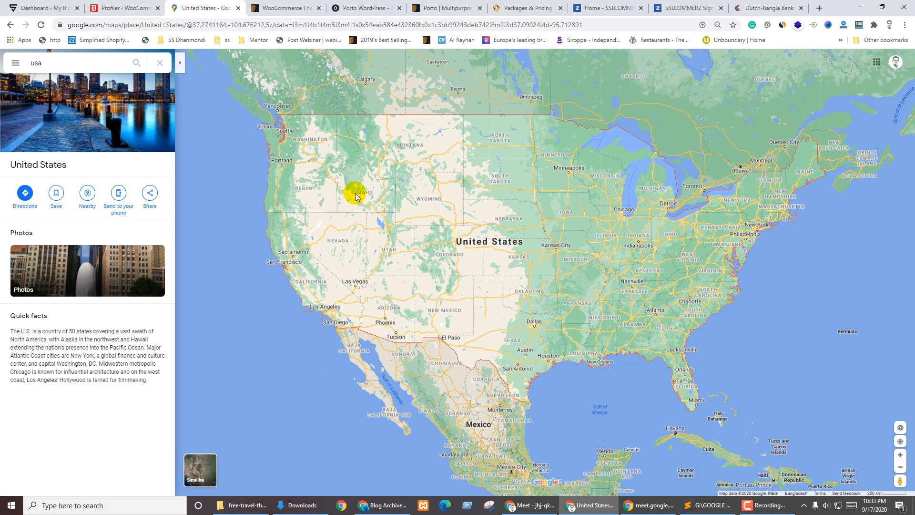
{"action": "scroll", "coordinate": [519, 194], "scroll_direction": "up", "scroll_amount": 3}
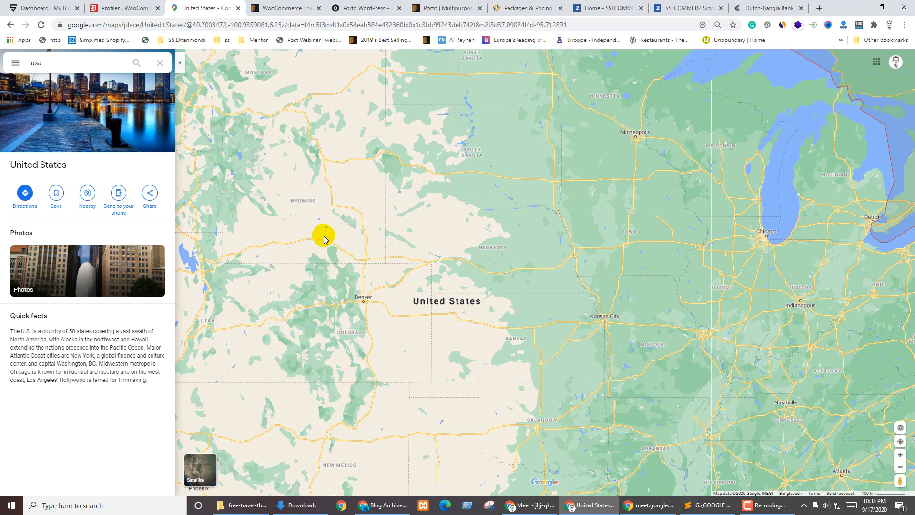
{"action": "left_click_drag", "start_coordinate": [282, 187], "coordinate": [441, 324]}
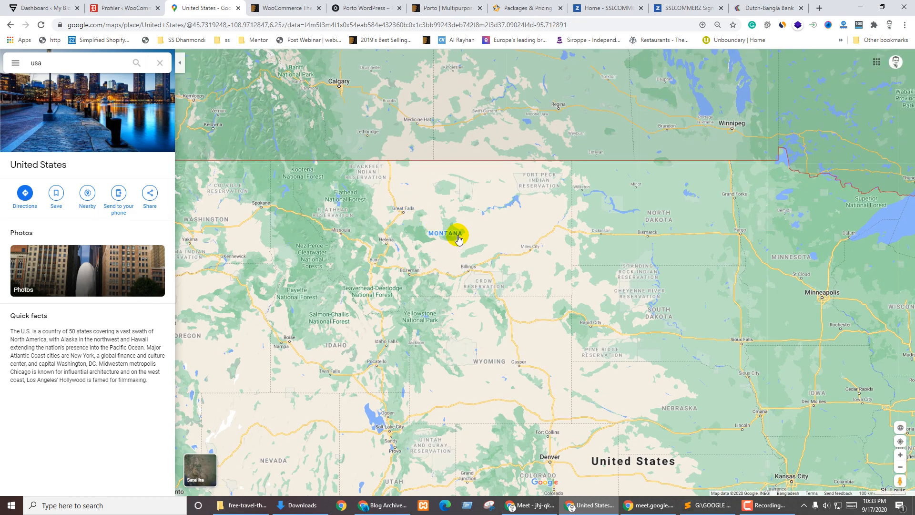
{"action": "scroll", "coordinate": [439, 231], "scroll_direction": "up", "scroll_amount": 3}
{"action": "scroll", "coordinate": [442, 231], "scroll_direction": "up", "scroll_amount": 5}
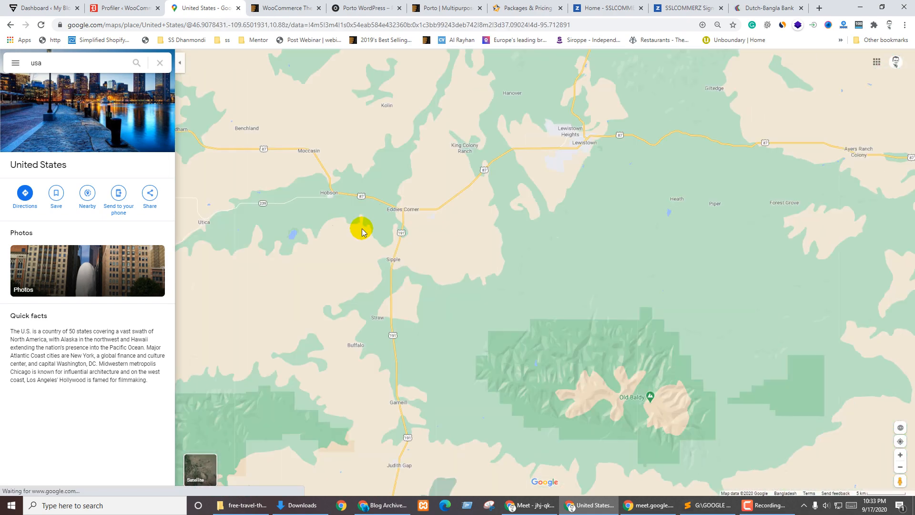
{"action": "scroll", "coordinate": [361, 232], "scroll_direction": "down", "scroll_amount": 3}
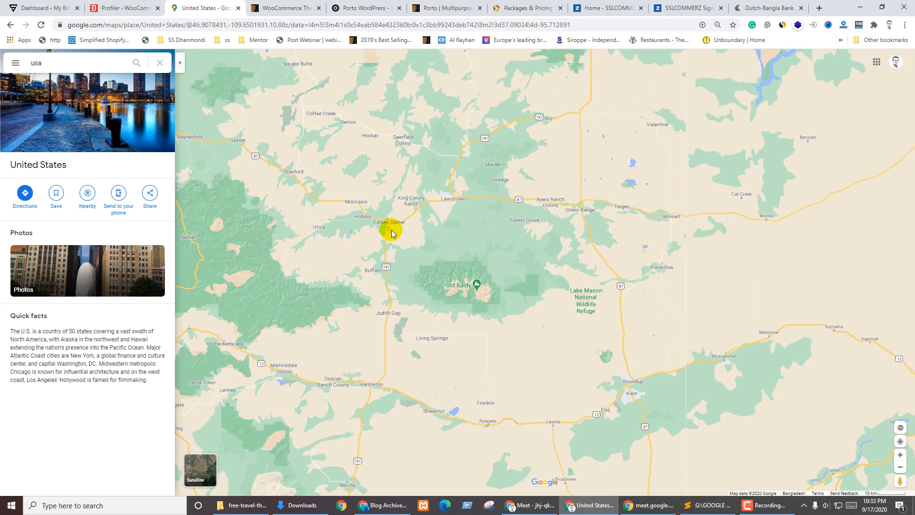
{"action": "scroll", "coordinate": [826, 191], "scroll_direction": "up", "scroll_amount": 2}
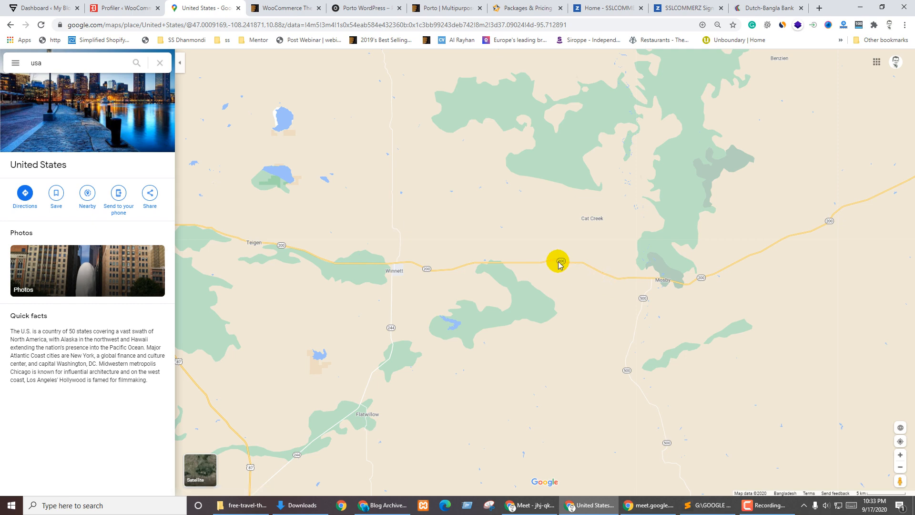
Open Cat Creek Oil Field's details and copy its address to the clipboard
{"action": "left_click", "coordinate": [591, 218]}
{"action": "scroll", "coordinate": [653, 273], "scroll_direction": "up", "scroll_amount": 5}
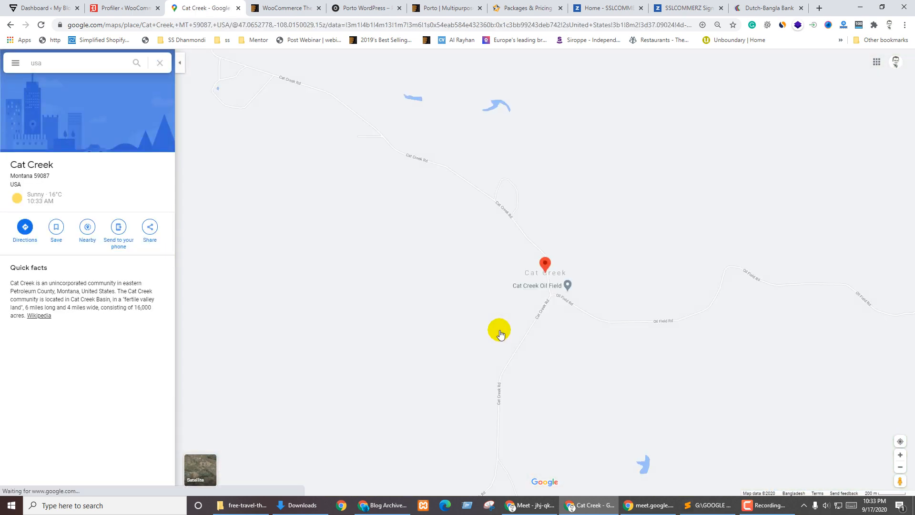
{"action": "scroll", "coordinate": [613, 311], "scroll_direction": "up", "scroll_amount": 1}
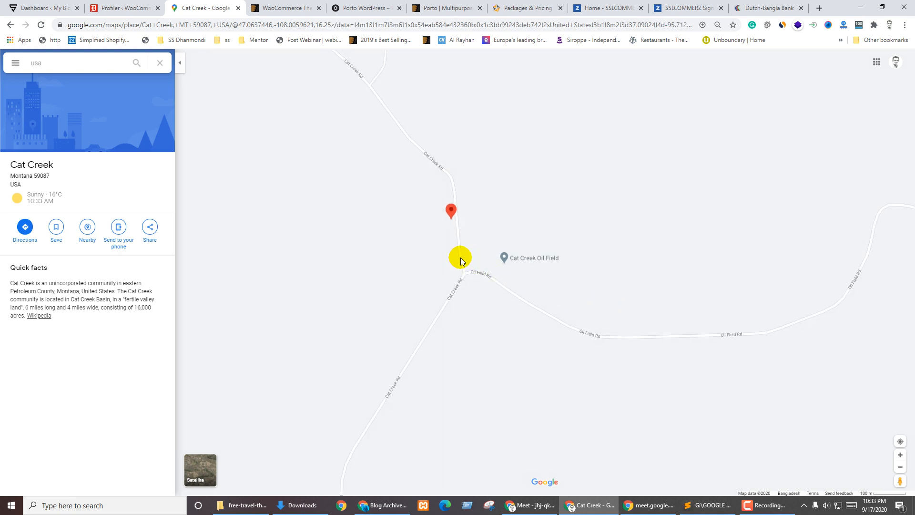
{"action": "left_click", "coordinate": [506, 259]}
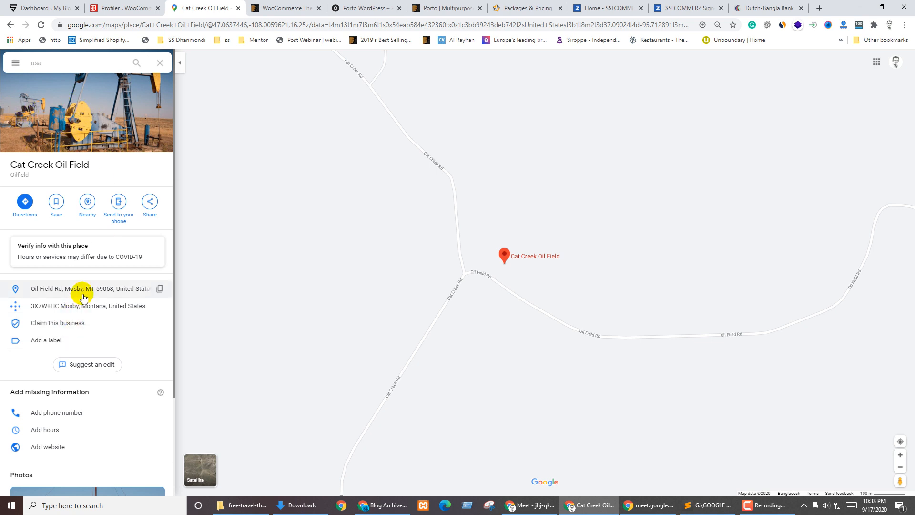
{"action": "left_click", "coordinate": [160, 290]}
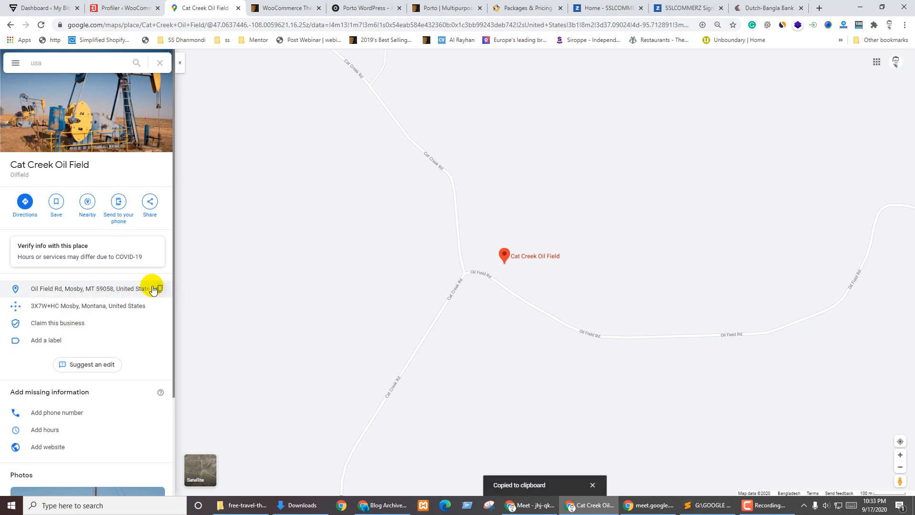
{"action": "key", "text": "ctrl+shift+Tab"}
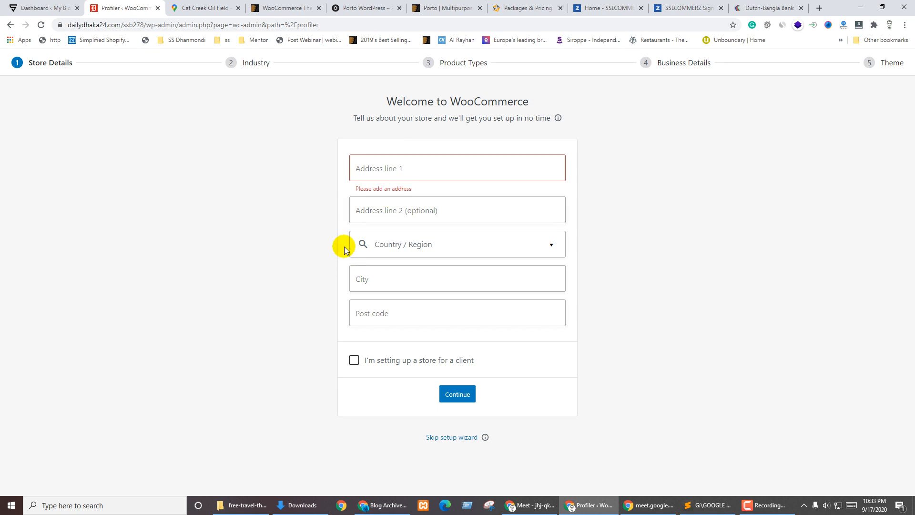
Paste the copied oil field address into Address line 1 and search the country list for 'mt'
{"action": "key", "text": "ctrl+v"}
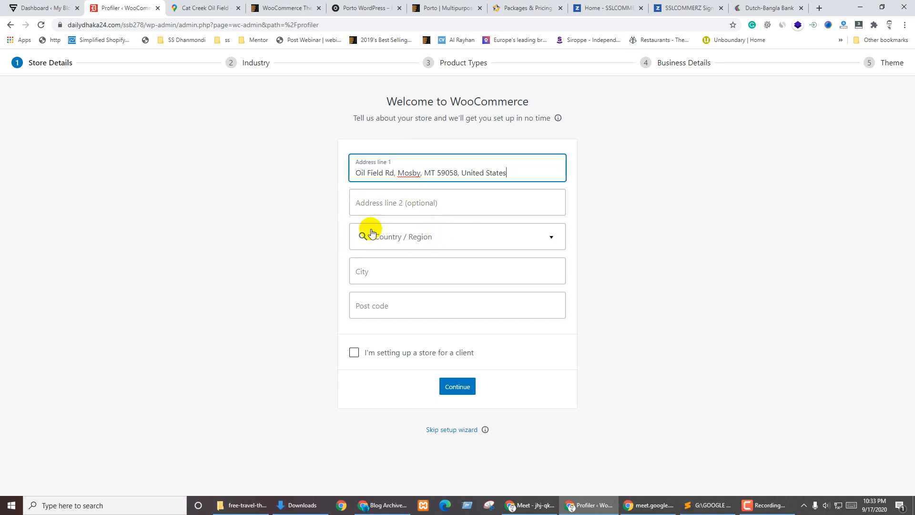
{"action": "left_click", "coordinate": [517, 241]}
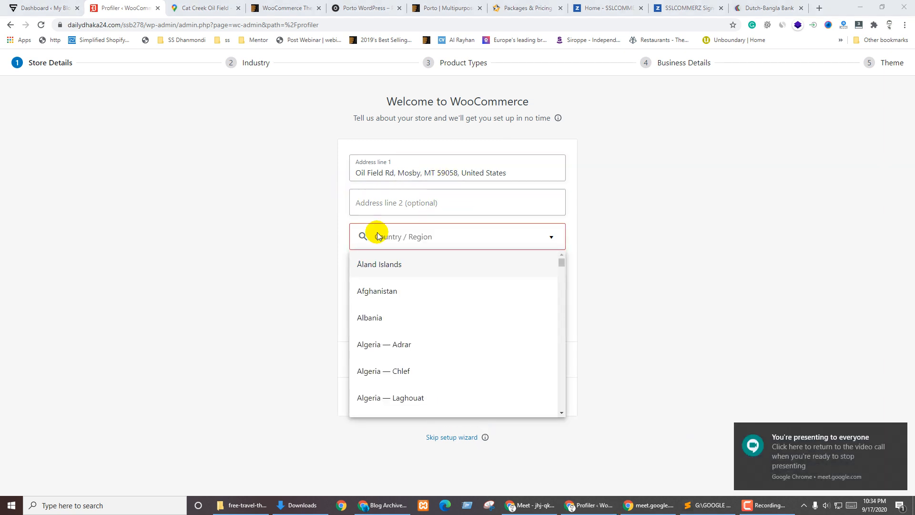
{"action": "left_click", "coordinate": [415, 232]}
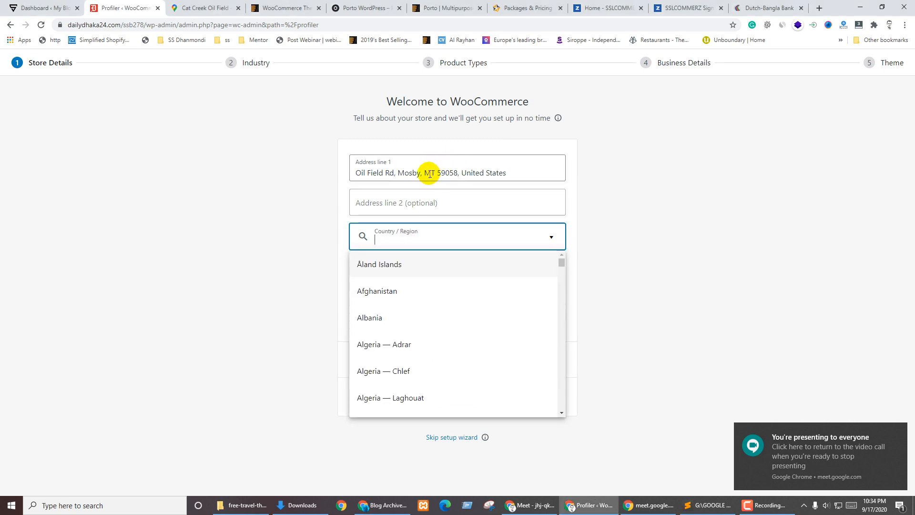
{"action": "type", "text": "m"}
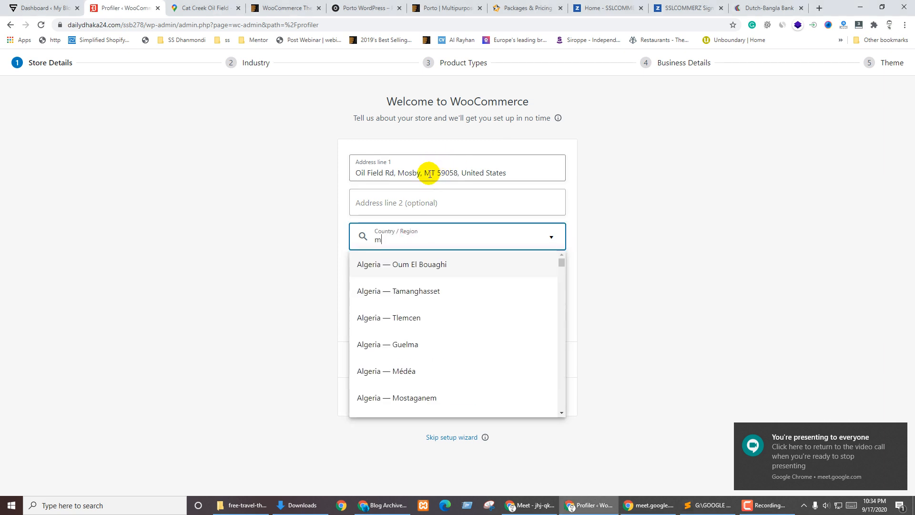
{"action": "type", "text": "t"}
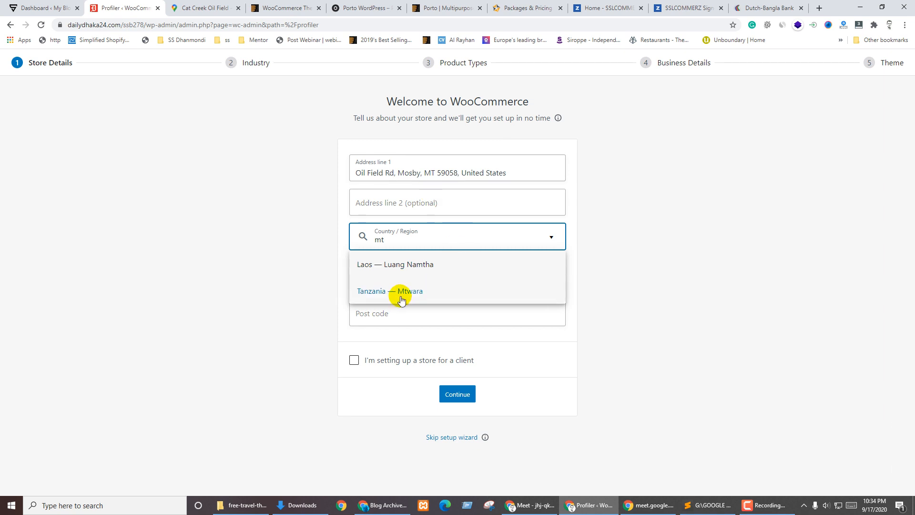
{"action": "key", "text": "BackSpace"}
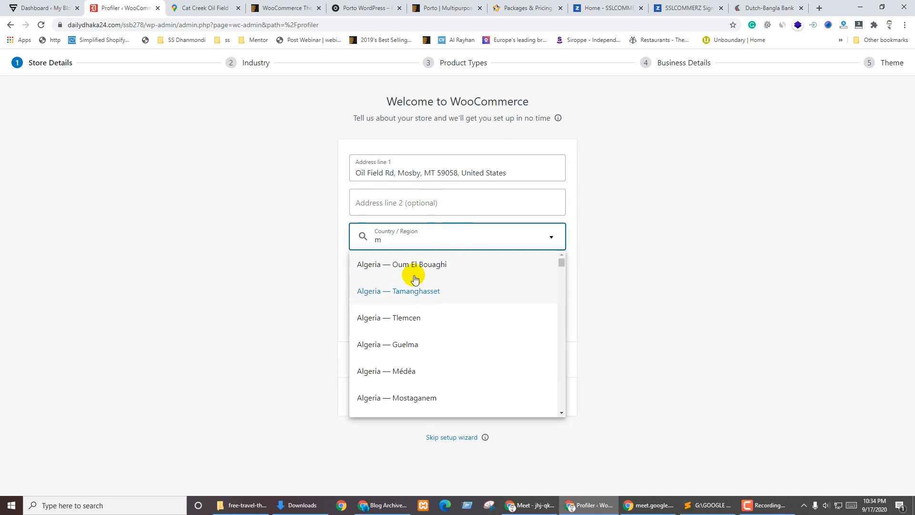
Scroll the country list and choose Tanzania — Mtwara as the country/region
{"action": "scroll", "coordinate": [427, 325], "scroll_direction": "down", "scroll_amount": 1}
{"action": "scroll", "coordinate": [427, 326], "scroll_direction": "down", "scroll_amount": 1}
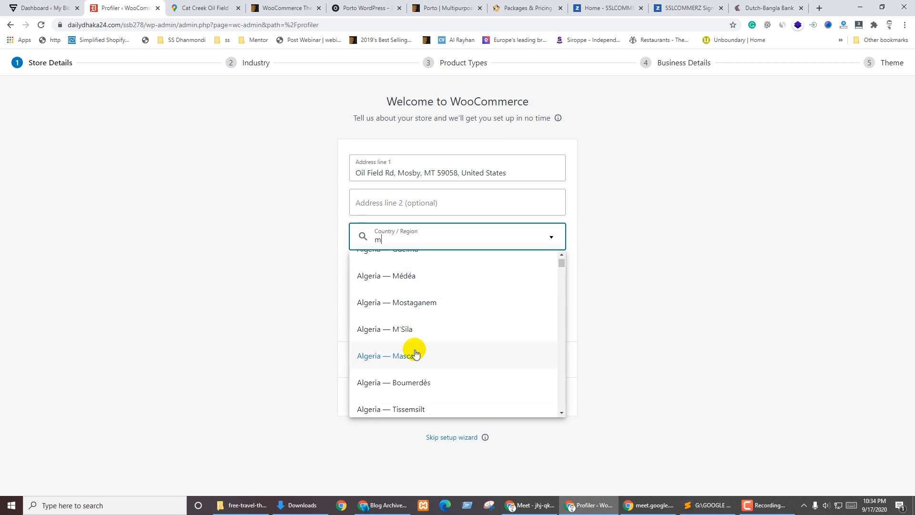
{"action": "scroll", "coordinate": [422, 350], "scroll_direction": "down", "scroll_amount": 1}
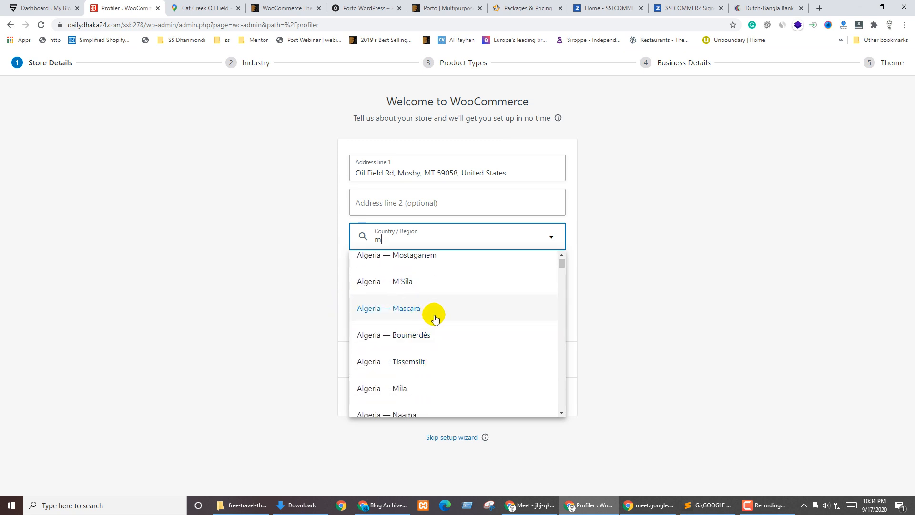
{"action": "scroll", "coordinate": [439, 319], "scroll_direction": "down", "scroll_amount": 1}
{"action": "scroll", "coordinate": [439, 319], "scroll_direction": "down", "scroll_amount": 3}
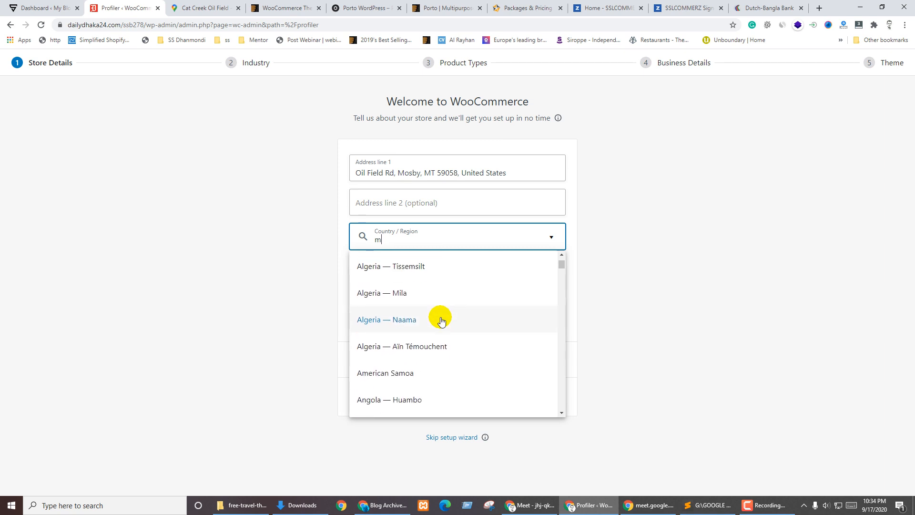
{"action": "scroll", "coordinate": [440, 320], "scroll_direction": "down", "scroll_amount": 3}
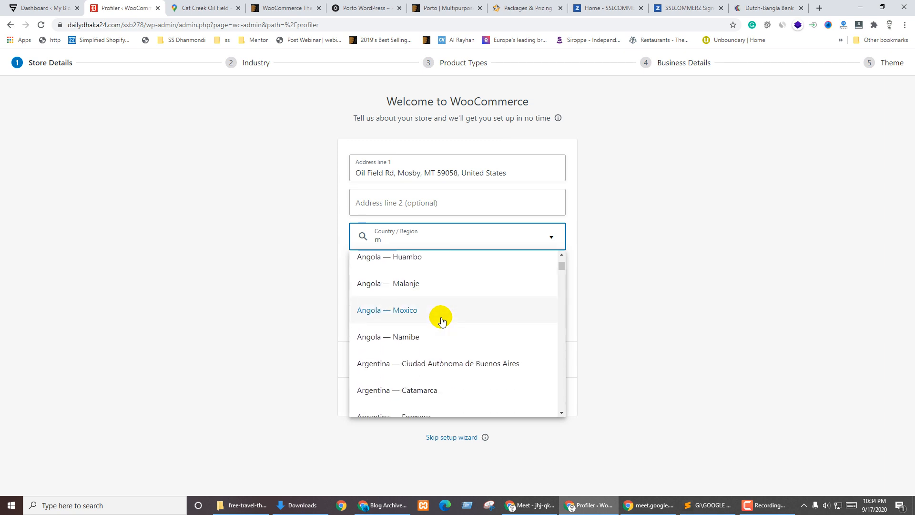
{"action": "scroll", "coordinate": [441, 320], "scroll_direction": "down", "scroll_amount": 1}
{"action": "scroll", "coordinate": [442, 321], "scroll_direction": "down", "scroll_amount": 4}
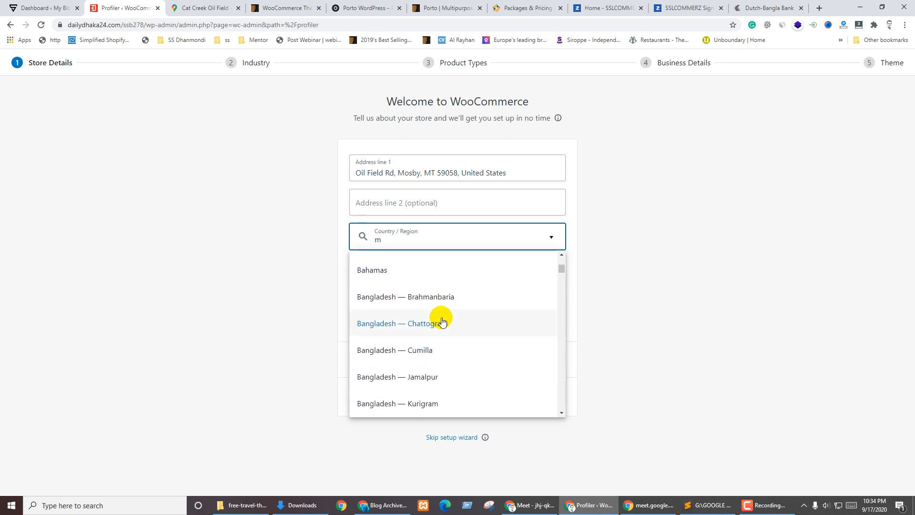
{"action": "type", "text": "t"}
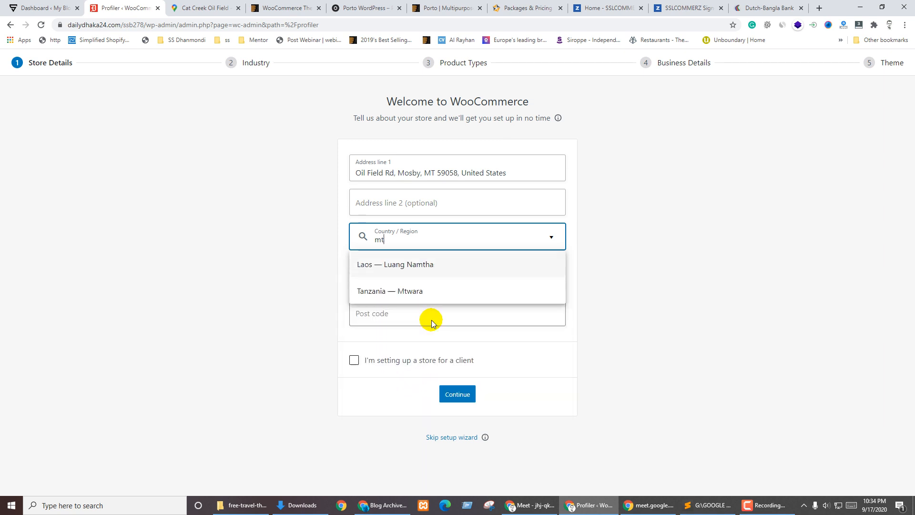
{"action": "left_click", "coordinate": [400, 293]}
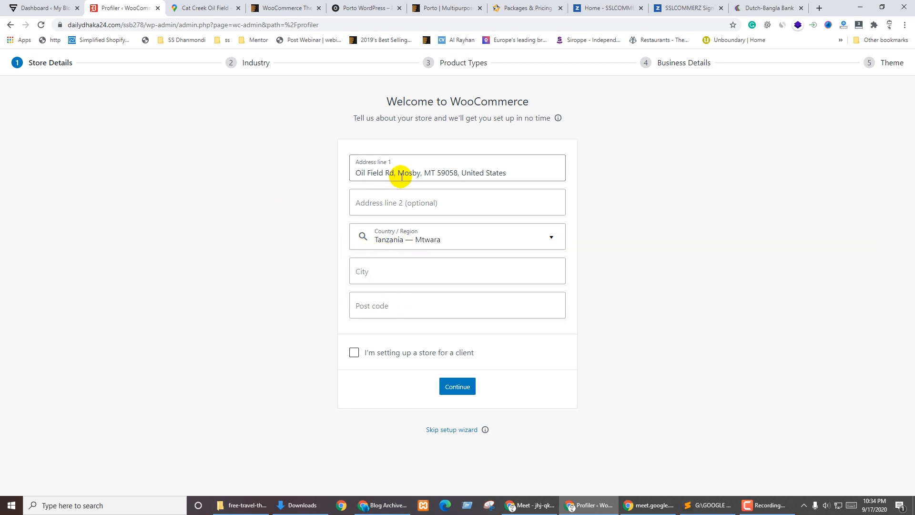
Fill City with Mosby and post code with 59058, taken from the copied address
{"action": "double_click", "coordinate": [446, 172]}
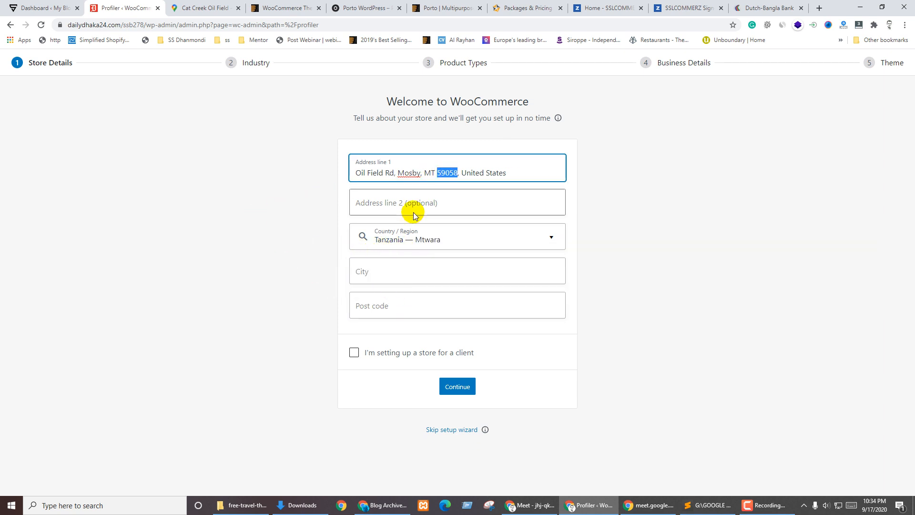
{"action": "left_click", "coordinate": [391, 309]}
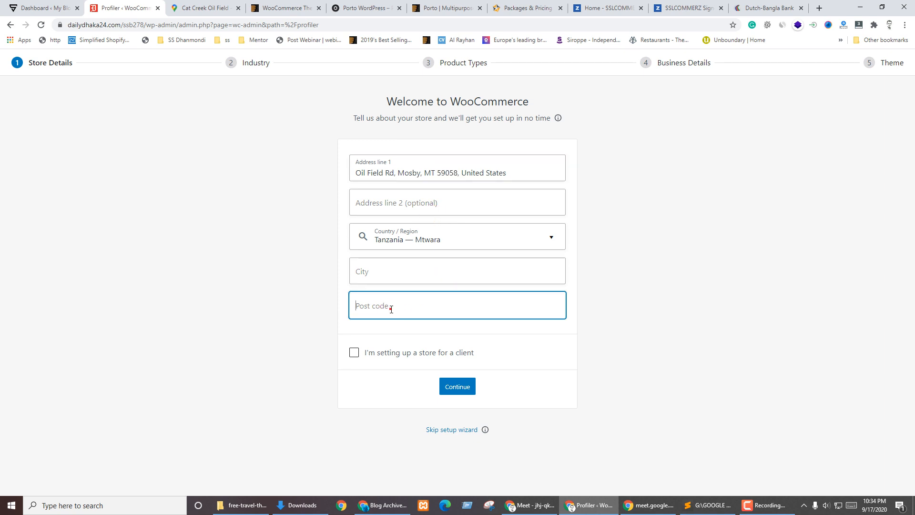
{"action": "left_click", "coordinate": [382, 268]}
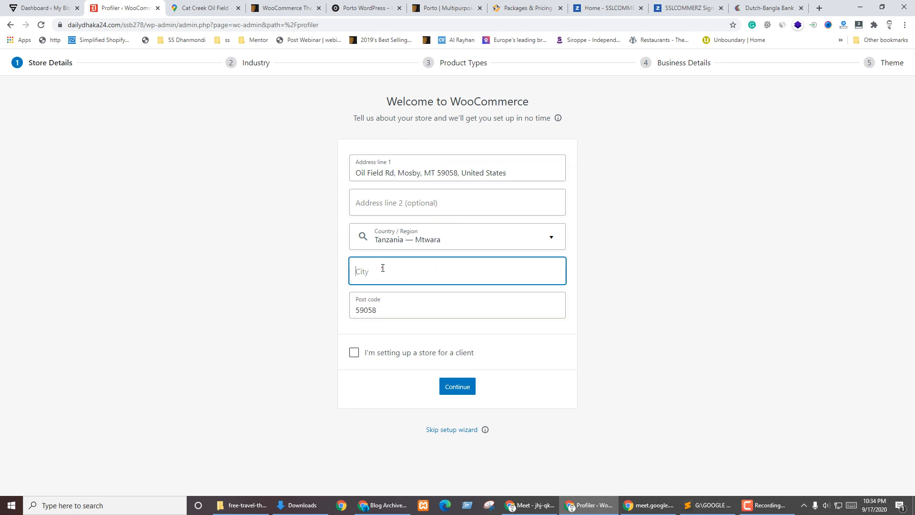
{"action": "double_click", "coordinate": [408, 173]}
{"action": "key", "text": "ctrl+c"}
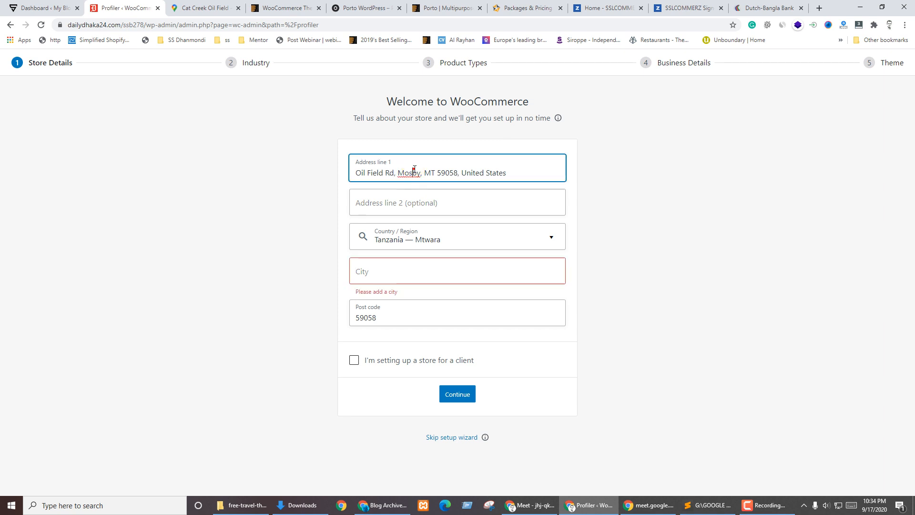
{"action": "left_click", "coordinate": [394, 278]}
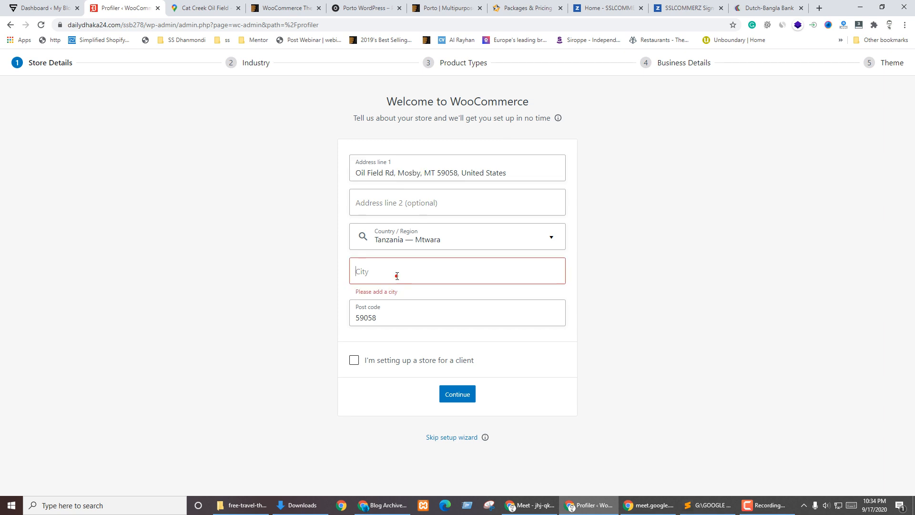
{"action": "key", "text": "ctrl+v"}
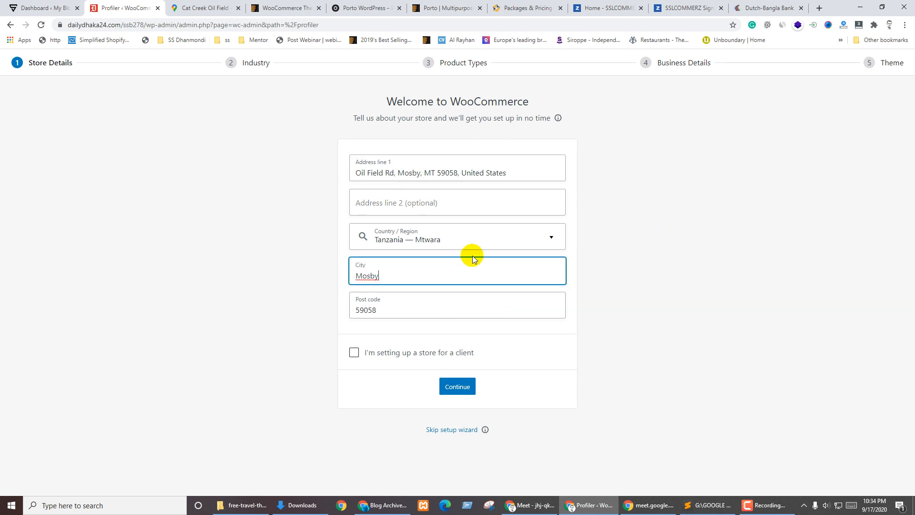
{"action": "left_click", "coordinate": [441, 233]}
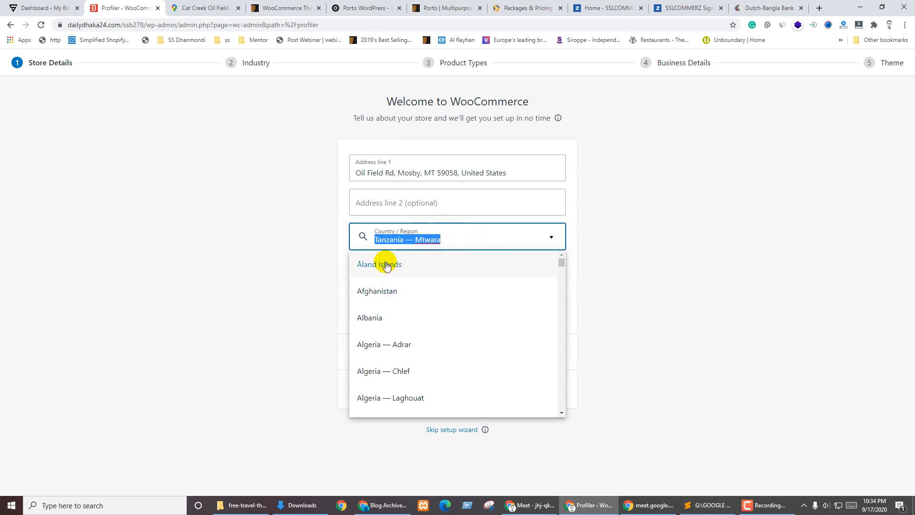
Search 'unite' in Country / Region and choose United States (US) — Montana
{"action": "left_click", "coordinate": [434, 238]}
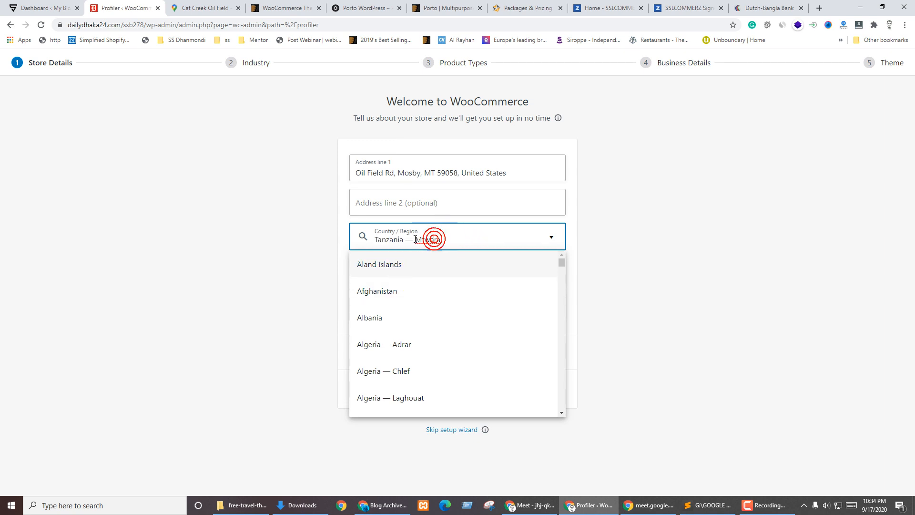
{"action": "type", "text": "unite"}
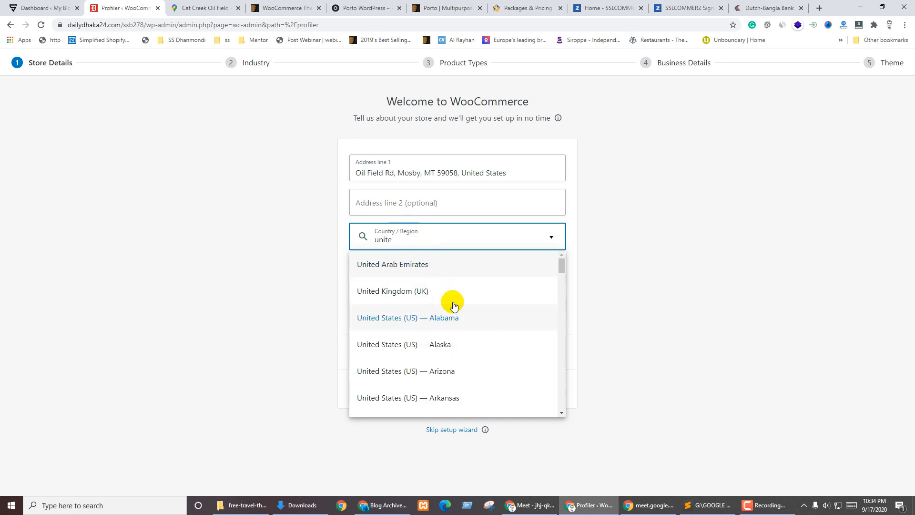
{"action": "scroll", "coordinate": [482, 304], "scroll_direction": "down", "scroll_amount": 2}
{"action": "scroll", "coordinate": [486, 305], "scroll_direction": "down", "scroll_amount": 6}
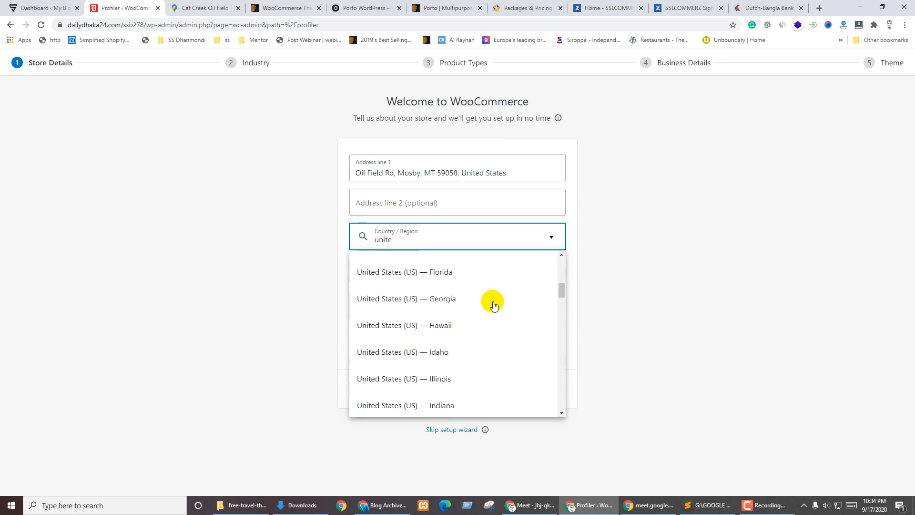
{"action": "scroll", "coordinate": [493, 304], "scroll_direction": "down", "scroll_amount": 3}
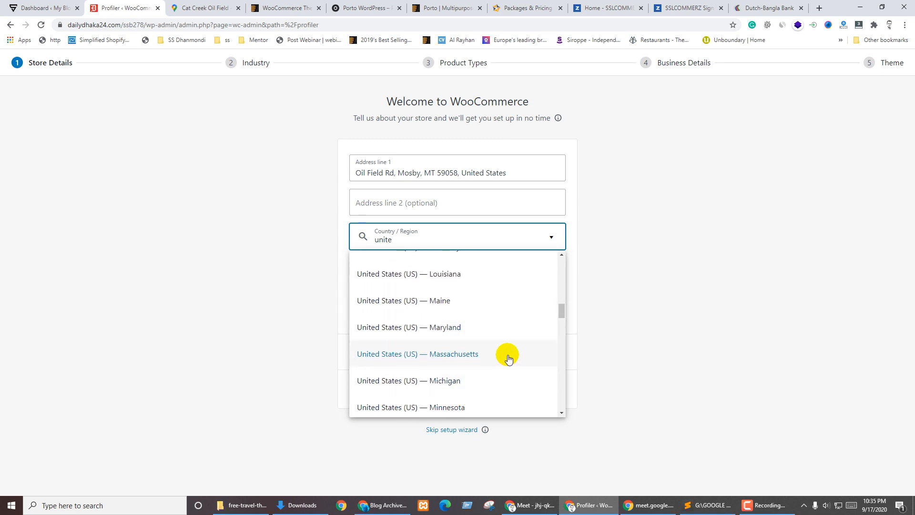
{"action": "scroll", "coordinate": [509, 357], "scroll_direction": "down", "scroll_amount": 2}
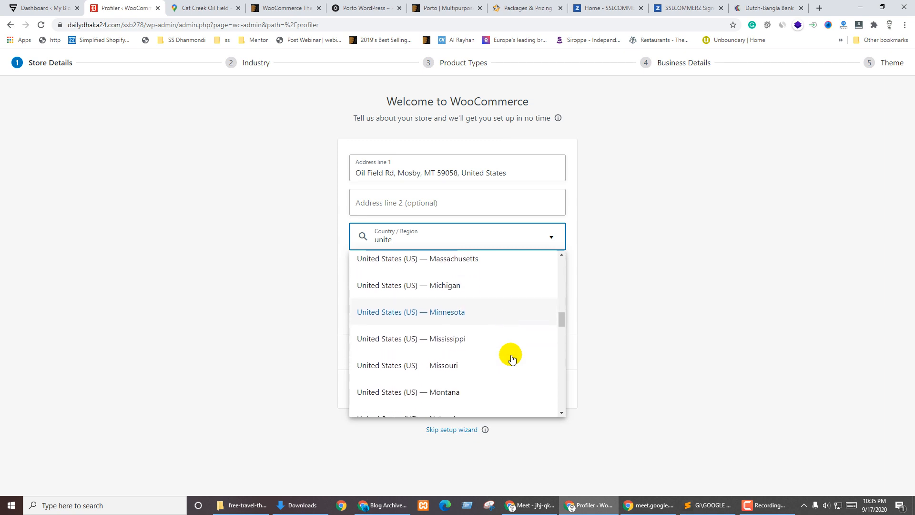
{"action": "scroll", "coordinate": [511, 358], "scroll_direction": "down", "scroll_amount": 1}
{"action": "scroll", "coordinate": [512, 359], "scroll_direction": "down", "scroll_amount": 3}
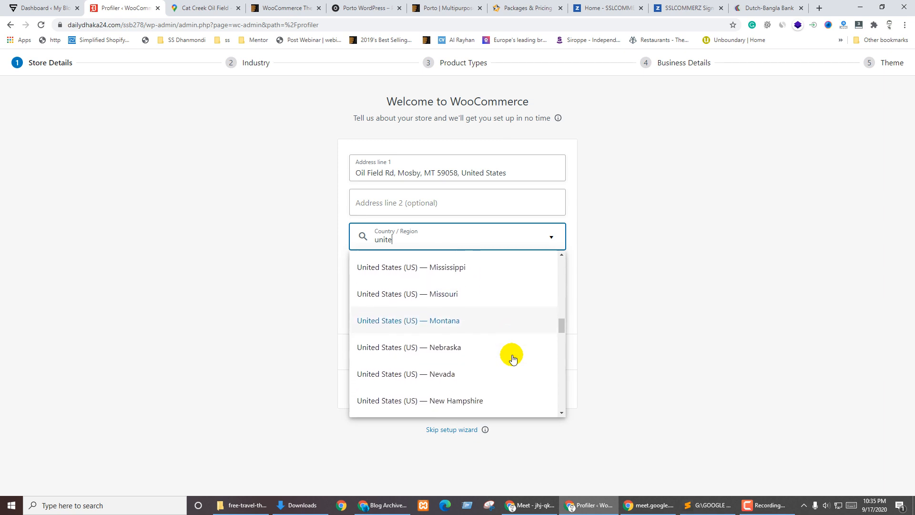
{"action": "scroll", "coordinate": [512, 359], "scroll_direction": "up", "scroll_amount": 2}
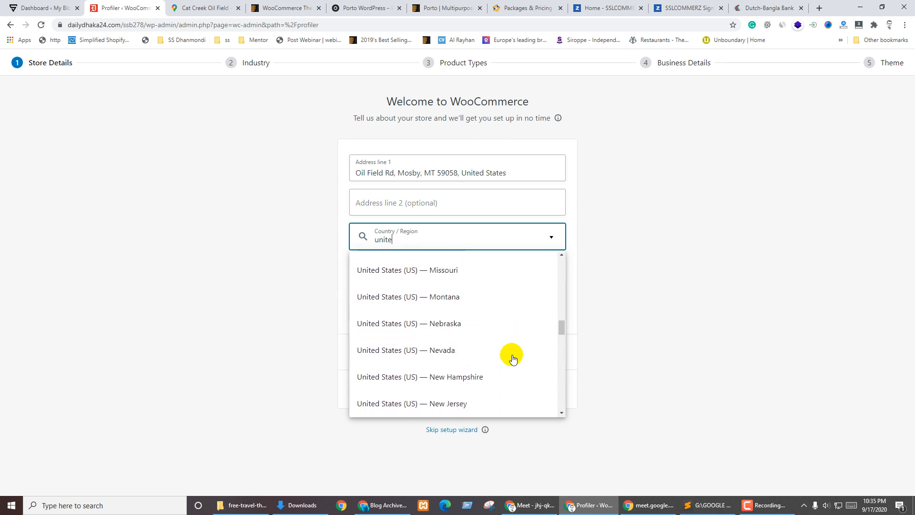
{"action": "scroll", "coordinate": [512, 358], "scroll_direction": "up", "scroll_amount": 1}
{"action": "scroll", "coordinate": [512, 358], "scroll_direction": "up", "scroll_amount": 2}
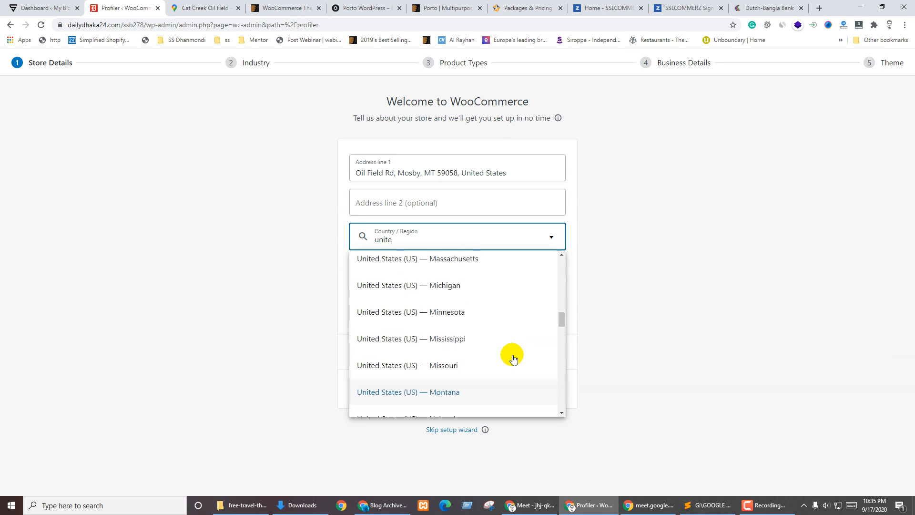
{"action": "scroll", "coordinate": [512, 358], "scroll_direction": "up", "scroll_amount": 1}
{"action": "scroll", "coordinate": [512, 358], "scroll_direction": "up", "scroll_amount": 2}
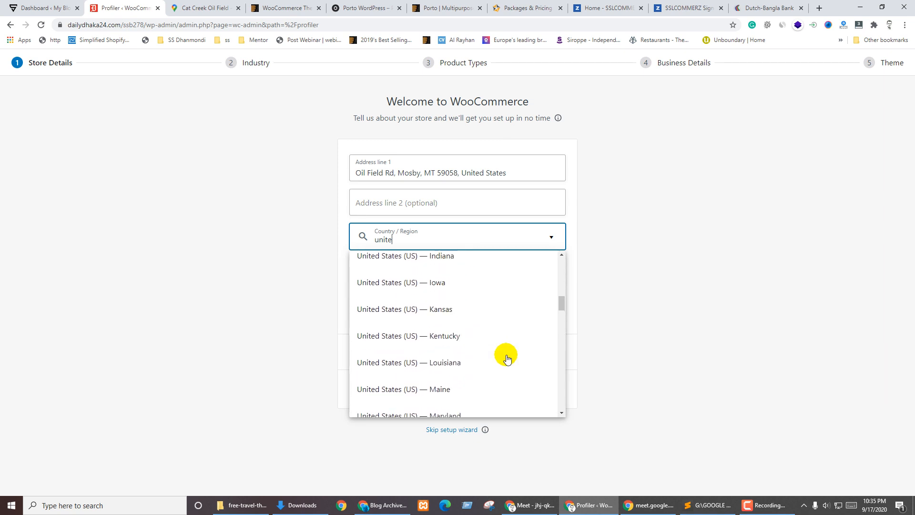
{"action": "scroll", "coordinate": [508, 359], "scroll_direction": "down", "scroll_amount": 3}
{"action": "scroll", "coordinate": [499, 358], "scroll_direction": "down", "scroll_amount": 2}
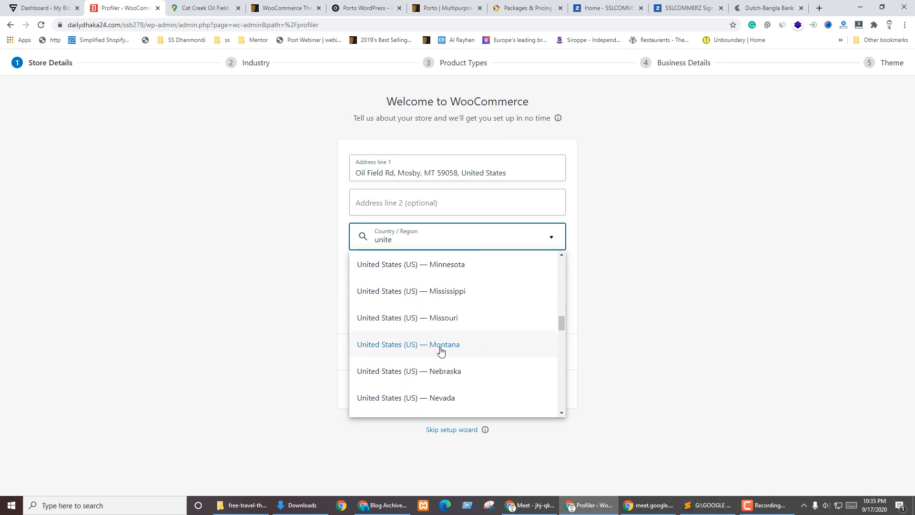
{"action": "left_click", "coordinate": [440, 350]}
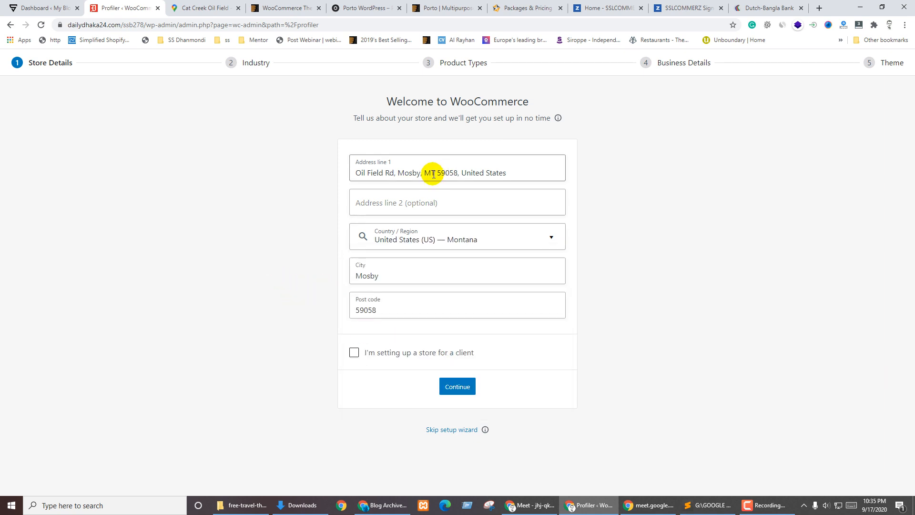
Cut Address line 1 down to 'Oil Field Rd' and mark the store as set up for a client
{"action": "left_click_drag", "start_coordinate": [449, 173], "coordinate": [453, 173]}
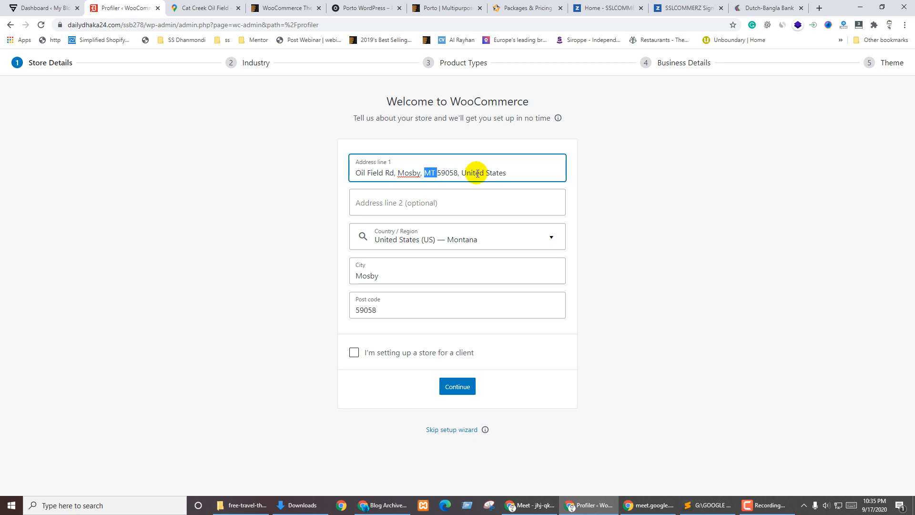
{"action": "left_click_drag", "start_coordinate": [521, 173], "coordinate": [399, 175]}
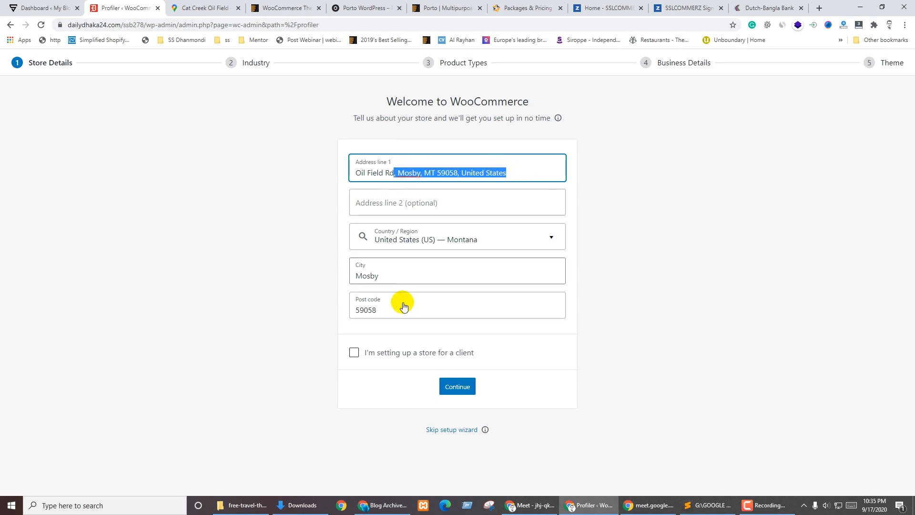
{"action": "key", "text": "BackSpace"}
{"action": "left_click", "coordinate": [215, 206]}
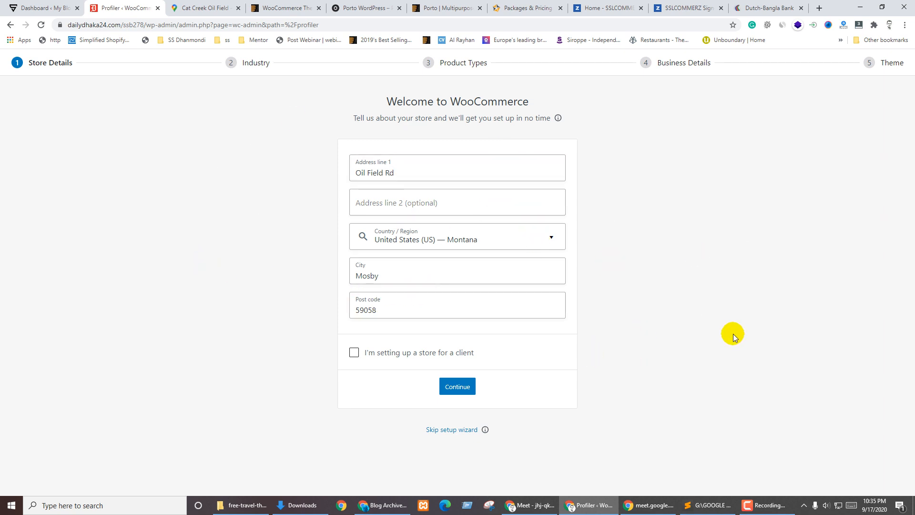
{"action": "left_click", "coordinate": [733, 334]}
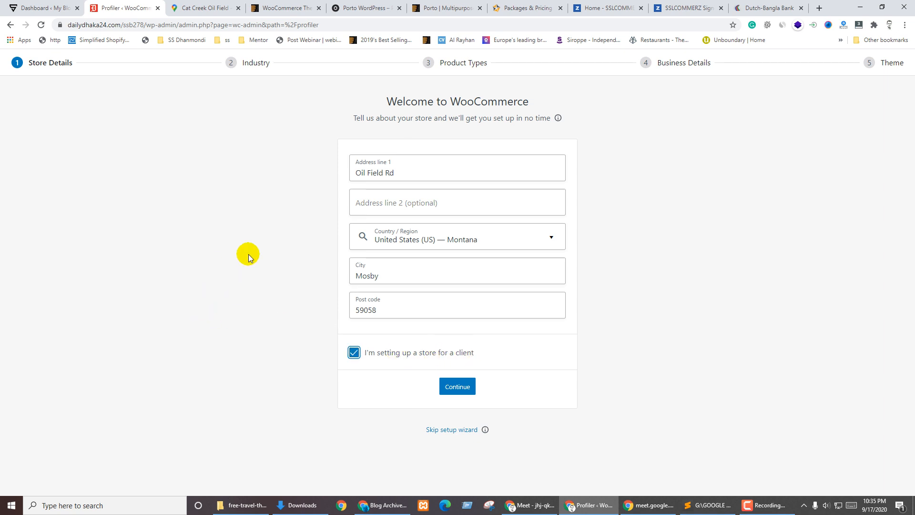
Submit the store details and accept 'Yes, count me in!' for usage tracking
{"action": "left_click", "coordinate": [449, 387]}
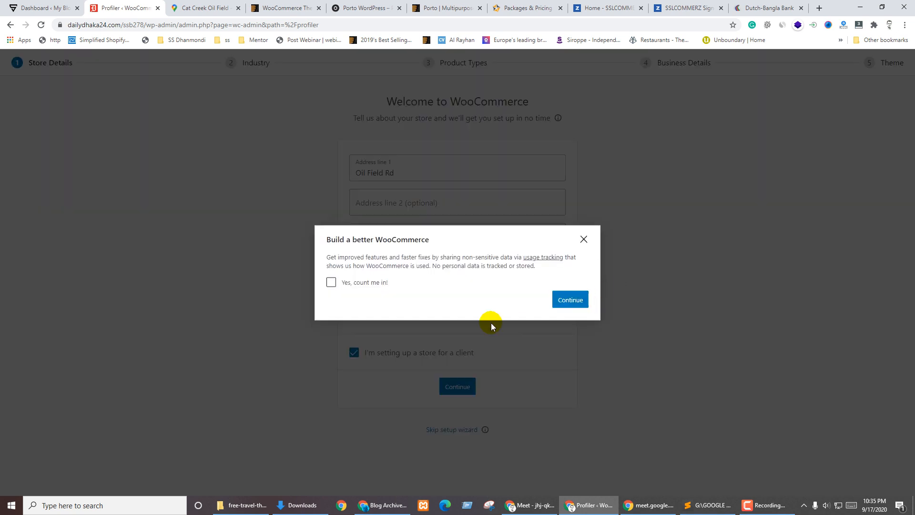
{"action": "left_click", "coordinate": [362, 283]}
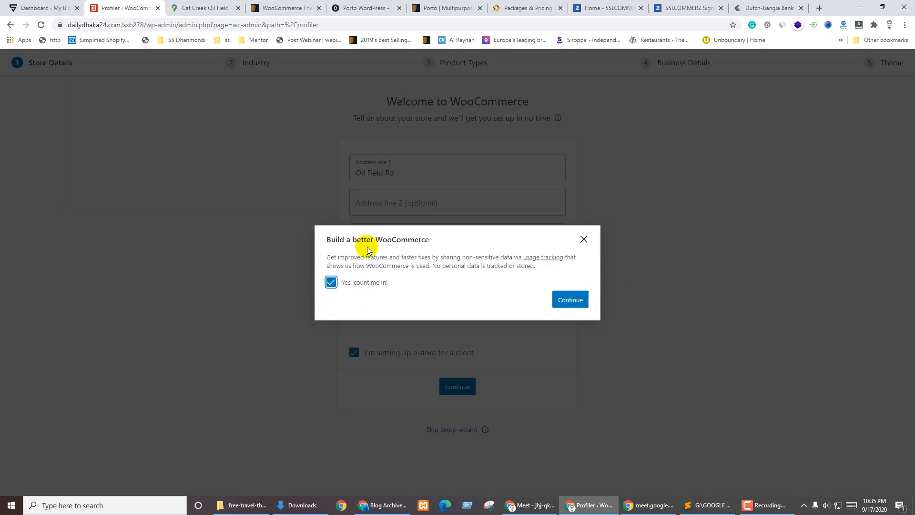
{"action": "left_click", "coordinate": [567, 300]}
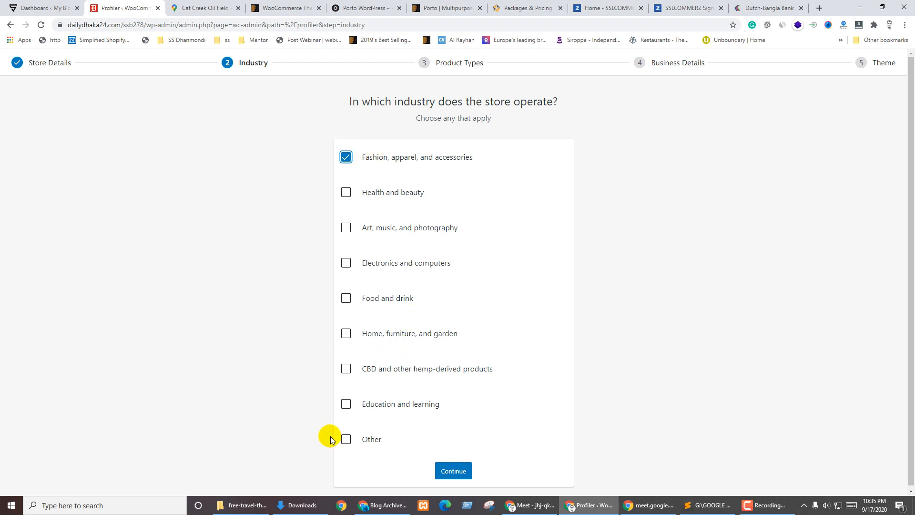
Toggle Other and CBD off again, then check Education and learning as an industry
{"action": "left_click", "coordinate": [346, 439]}
{"action": "scroll", "coordinate": [394, 362], "scroll_direction": "down", "scroll_amount": 1}
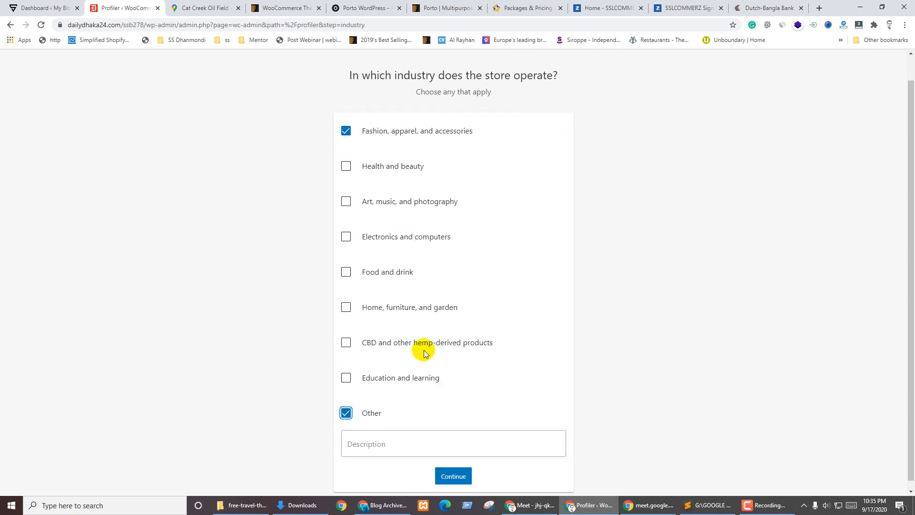
{"action": "left_click", "coordinate": [380, 433]}
{"action": "left_click", "coordinate": [346, 406]}
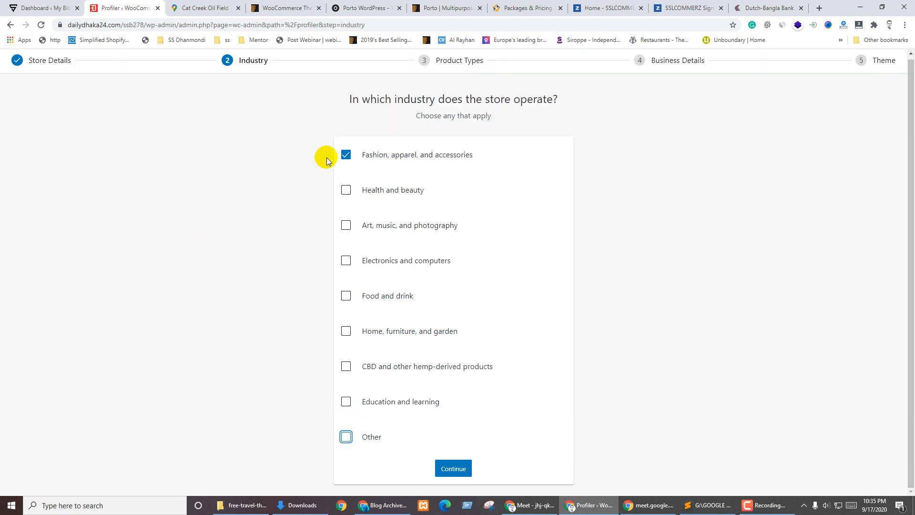
{"action": "left_click", "coordinate": [637, 311]}
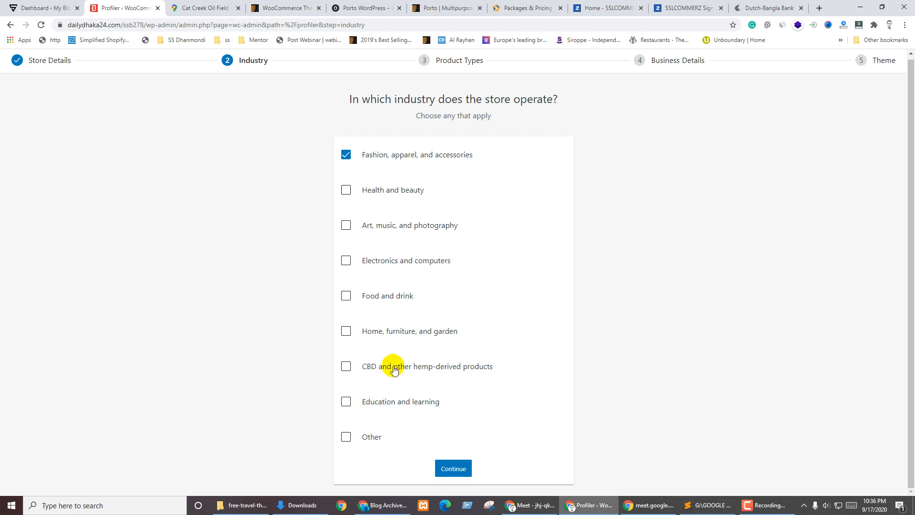
{"action": "left_click", "coordinate": [465, 371]}
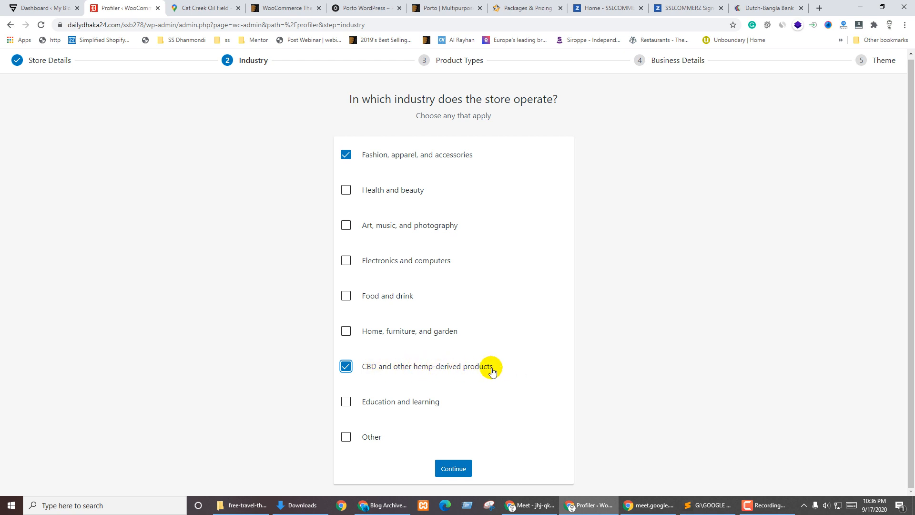
{"action": "left_click", "coordinate": [398, 365]}
{"action": "left_click", "coordinate": [346, 402]}
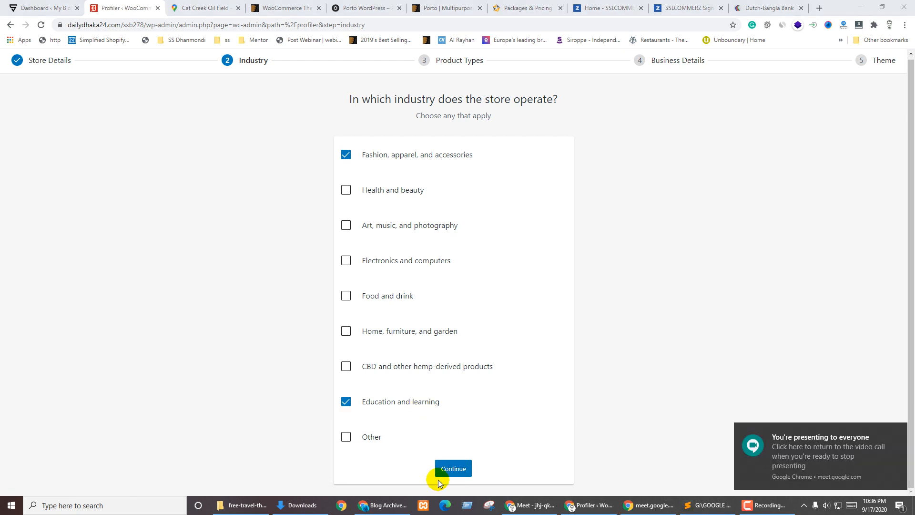
{"action": "left_click", "coordinate": [428, 281]}
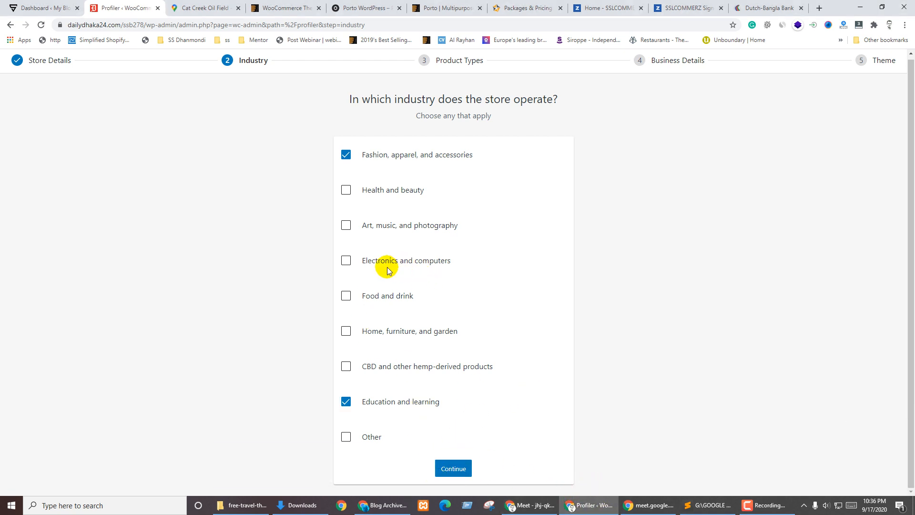
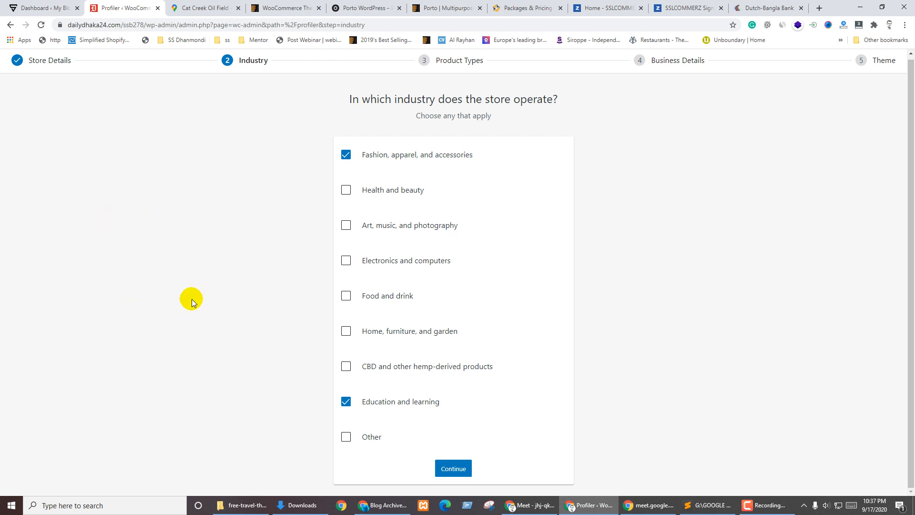
Submit Fashion, apparel and accessories plus Education and learning as the store's industries
{"action": "left_click", "coordinate": [454, 469]}
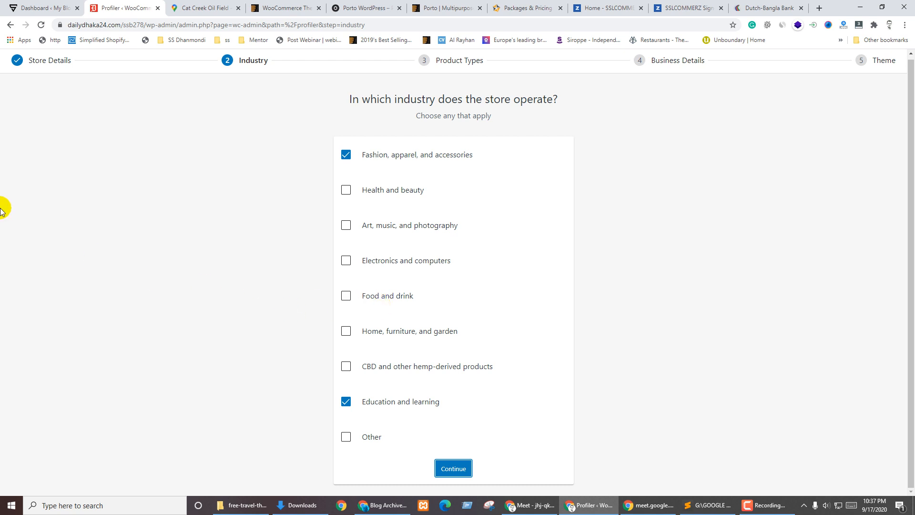
{"action": "left_click", "coordinate": [458, 478]}
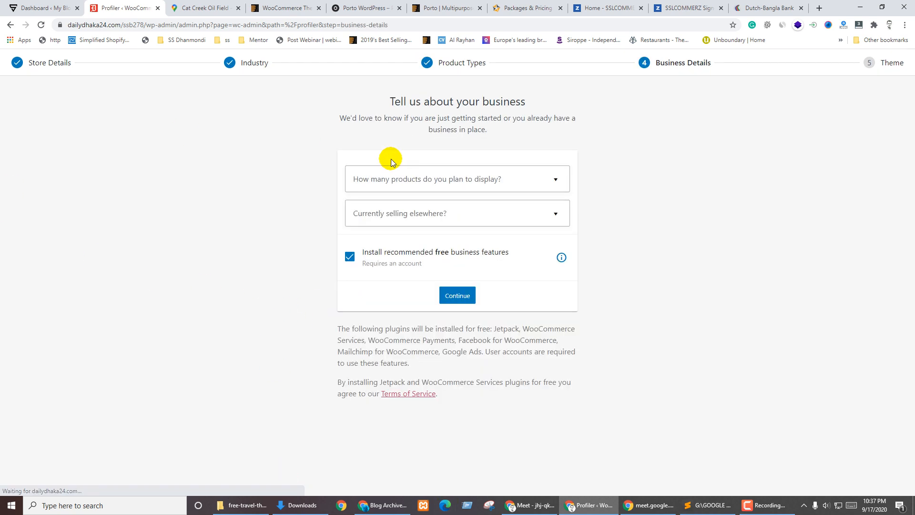
Go back to Product Types and tick Subscriptions, Memberships, Bookings and Bundles
{"action": "left_click", "coordinate": [458, 62]}
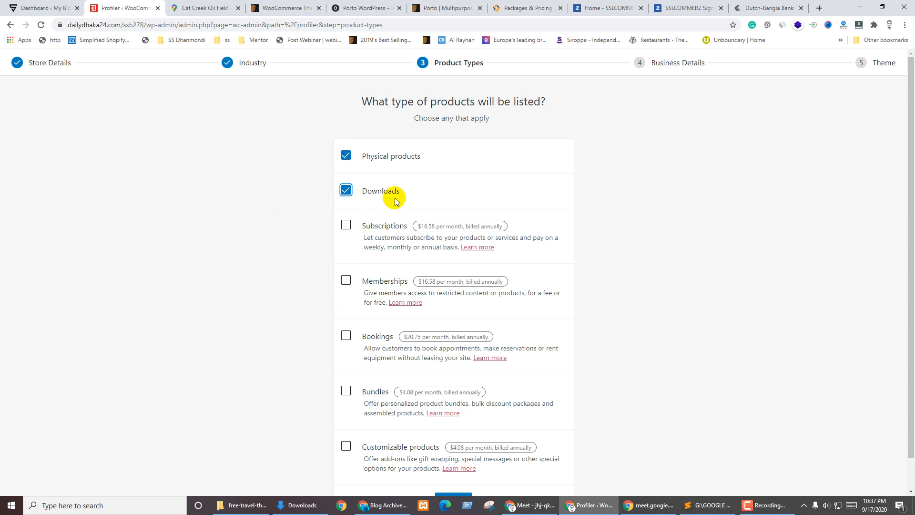
{"action": "scroll", "coordinate": [443, 210], "scroll_direction": "down", "scroll_amount": 1}
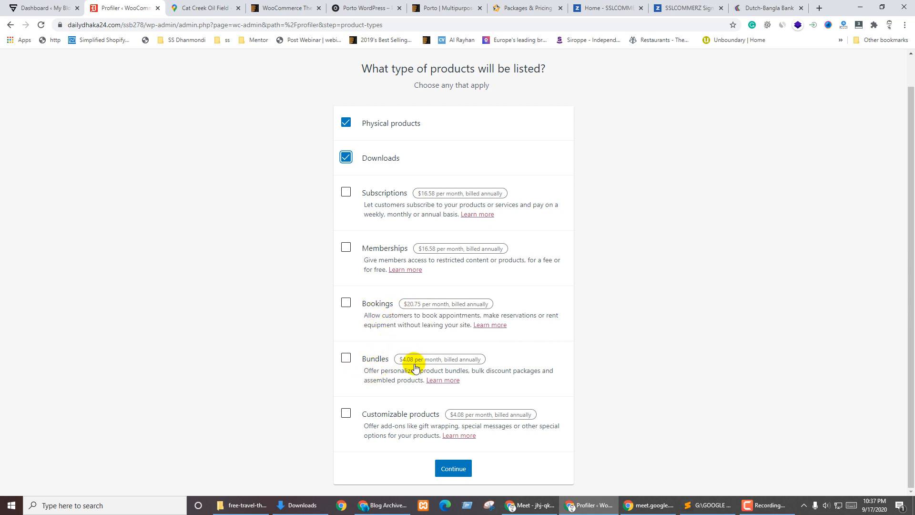
{"action": "mouse_move", "coordinate": [394, 361]}
{"action": "left_click", "coordinate": [347, 193]}
{"action": "left_click", "coordinate": [346, 246]}
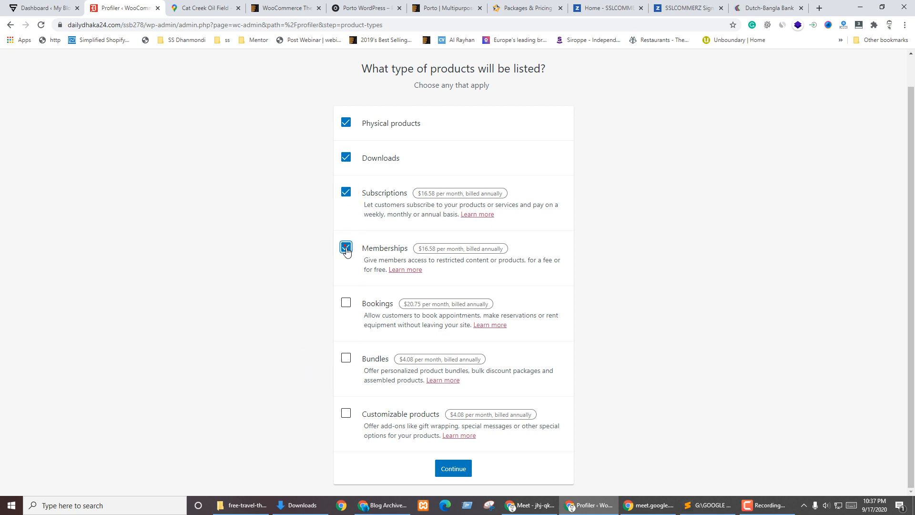
{"action": "left_click", "coordinate": [346, 302]}
{"action": "left_click", "coordinate": [348, 359]}
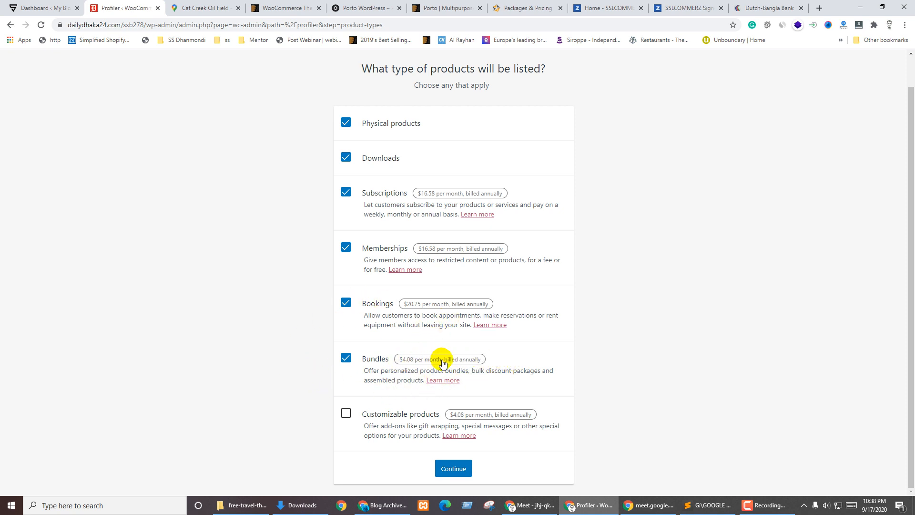
Add Customizable products and re-tick Bookings and Subscriptions so all seven types are checked
{"action": "left_click", "coordinate": [345, 302]}
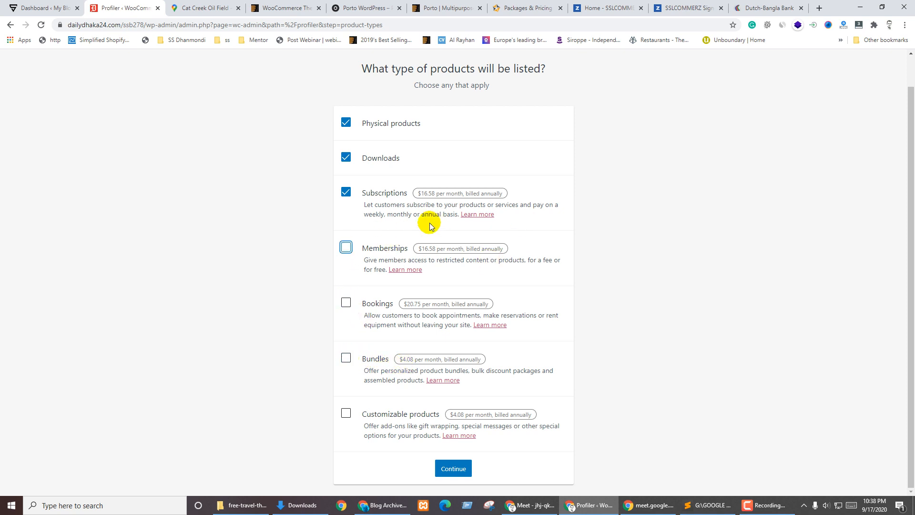
{"action": "left_click", "coordinate": [346, 192]}
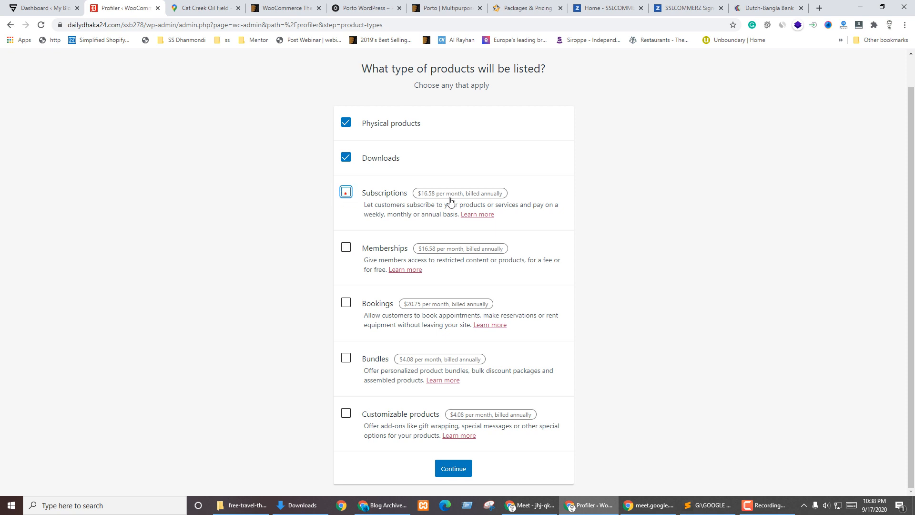
{"action": "left_click", "coordinate": [345, 414]}
{"action": "left_click", "coordinate": [346, 357]}
{"action": "left_click", "coordinate": [346, 302]}
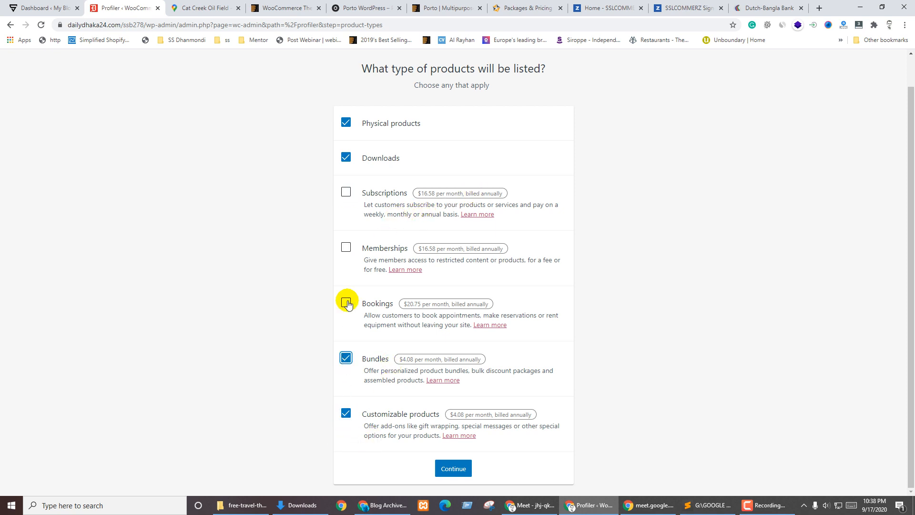
{"action": "left_click", "coordinate": [346, 246]}
{"action": "left_click", "coordinate": [344, 191]}
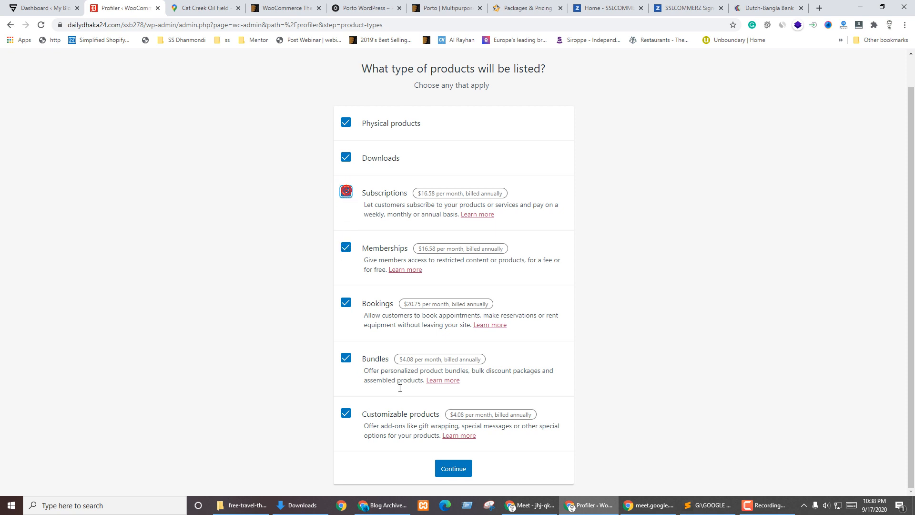
Submit all seven product types and move on to Business Details
{"action": "left_click", "coordinate": [453, 470]}
{"action": "left_click", "coordinate": [455, 469]}
{"action": "left_click", "coordinate": [662, 201]}
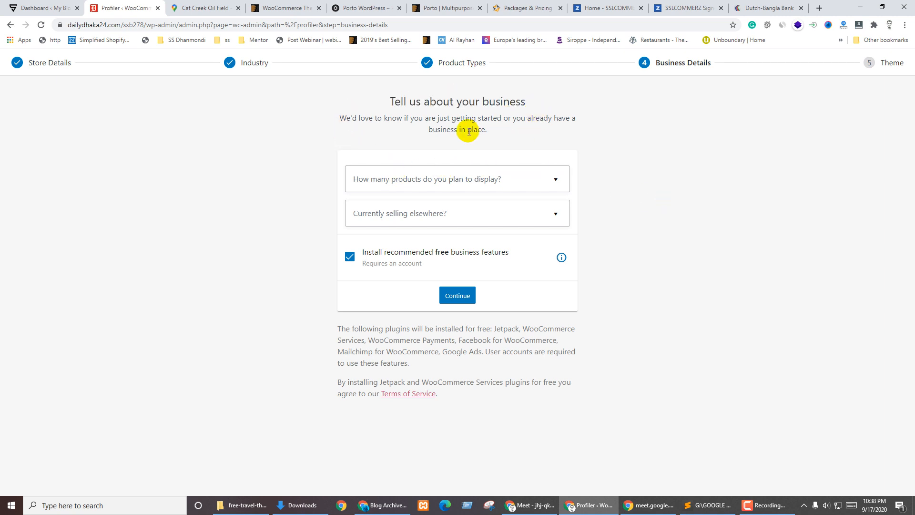
Choose 101 - 1,000 as the planned product count
{"action": "left_click", "coordinate": [478, 178]}
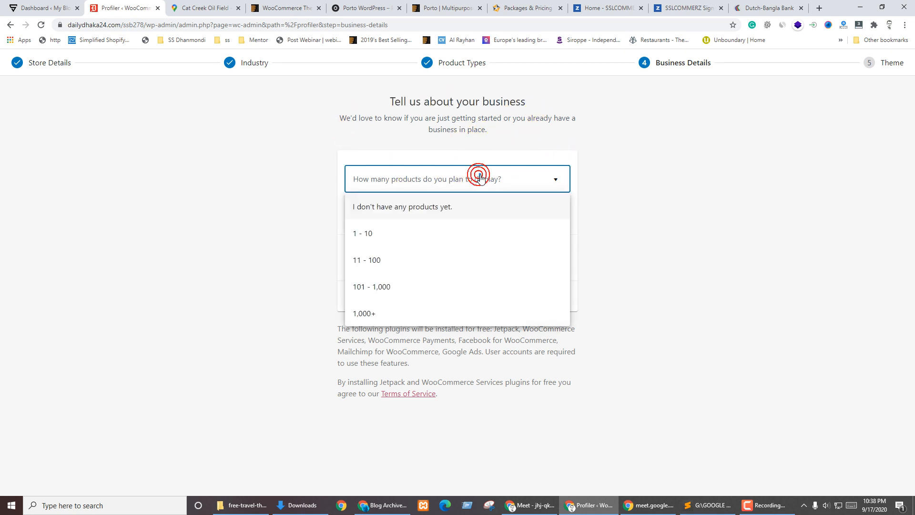
{"action": "left_click", "coordinate": [377, 288]}
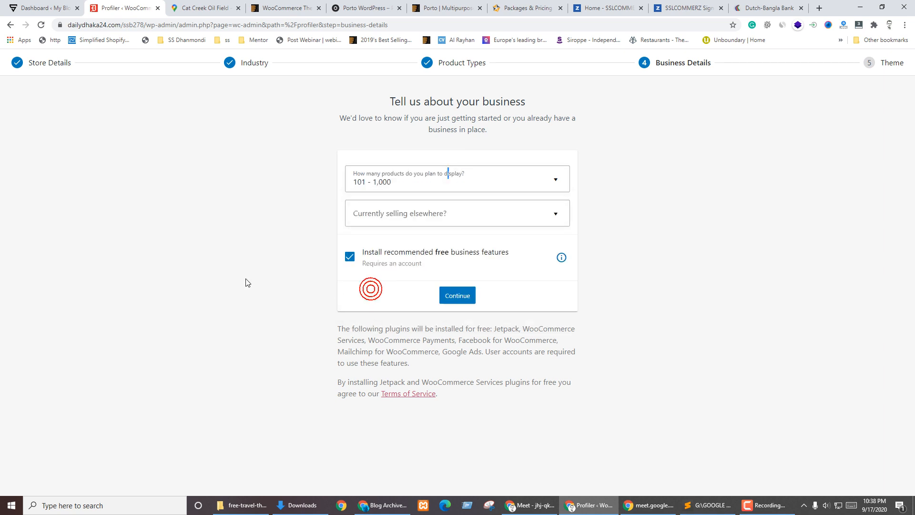
{"action": "left_click", "coordinate": [437, 184]}
{"action": "left_click", "coordinate": [384, 285]}
Answer No to currently selling elsewhere and submit the business details
{"action": "left_click", "coordinate": [458, 213]}
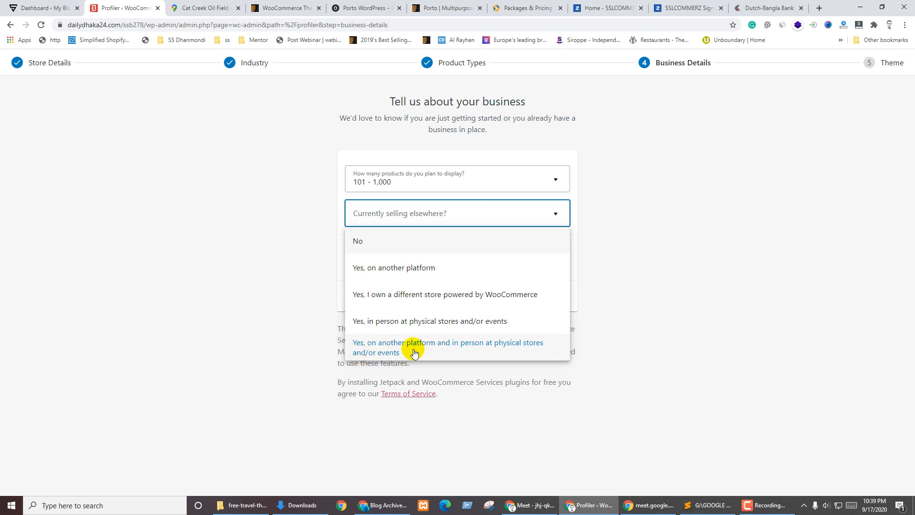
{"action": "left_click", "coordinate": [391, 234]}
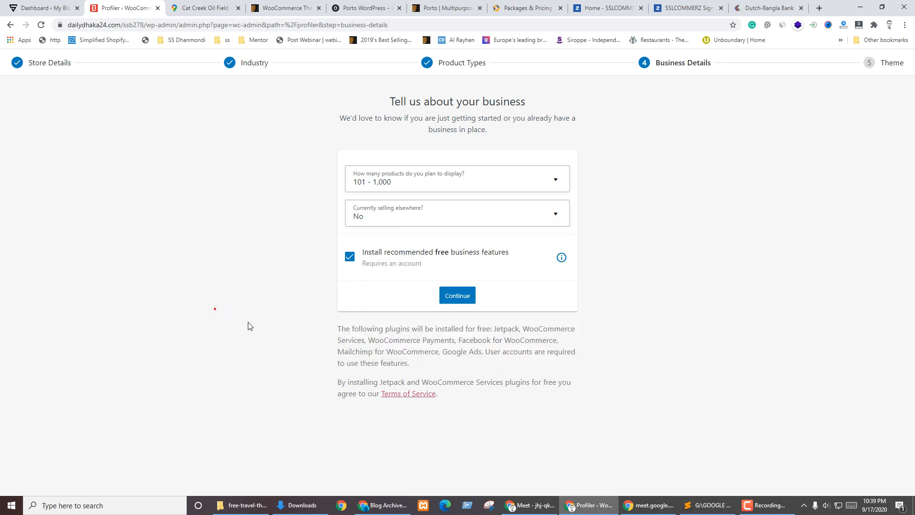
{"action": "left_click", "coordinate": [463, 296]}
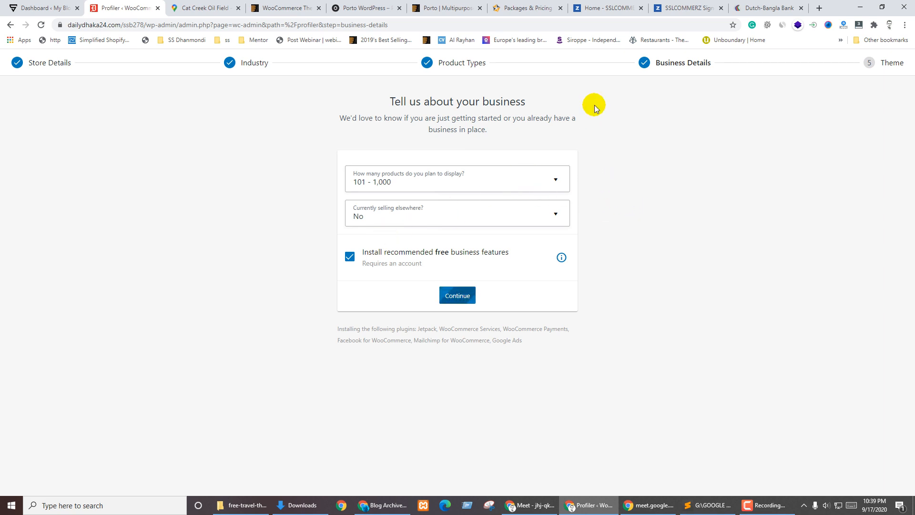
{"action": "left_click", "coordinate": [357, 8]}
Preview the Porto theme from the WooCommerce themes listing and open its full site
{"action": "scroll", "coordinate": [292, 303], "scroll_direction": "down", "scroll_amount": 8}
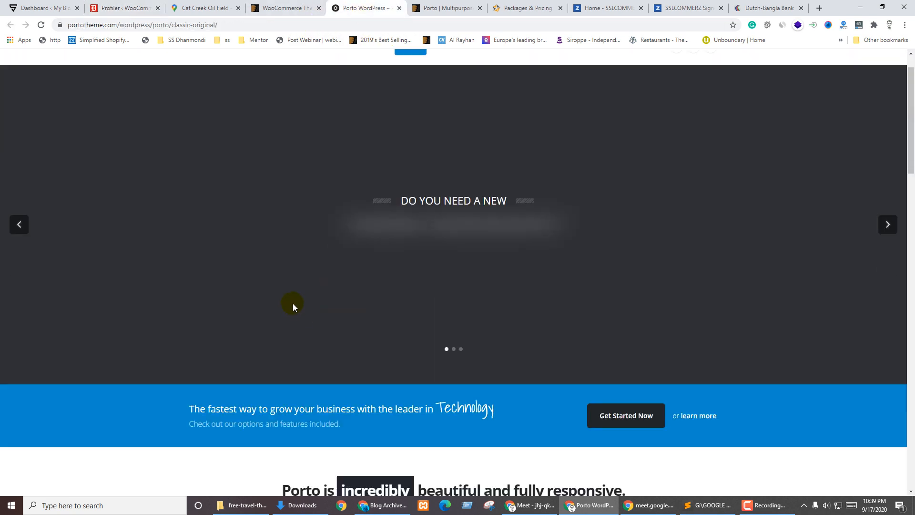
{"action": "scroll", "coordinate": [305, 292], "scroll_direction": "down", "scroll_amount": 8}
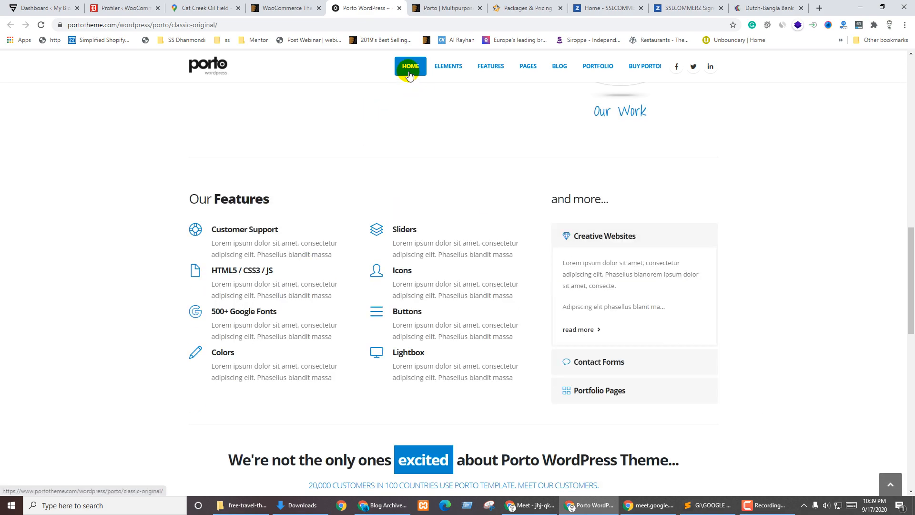
{"action": "left_click", "coordinate": [294, 6]}
{"action": "scroll", "coordinate": [400, 252], "scroll_direction": "up", "scroll_amount": 15}
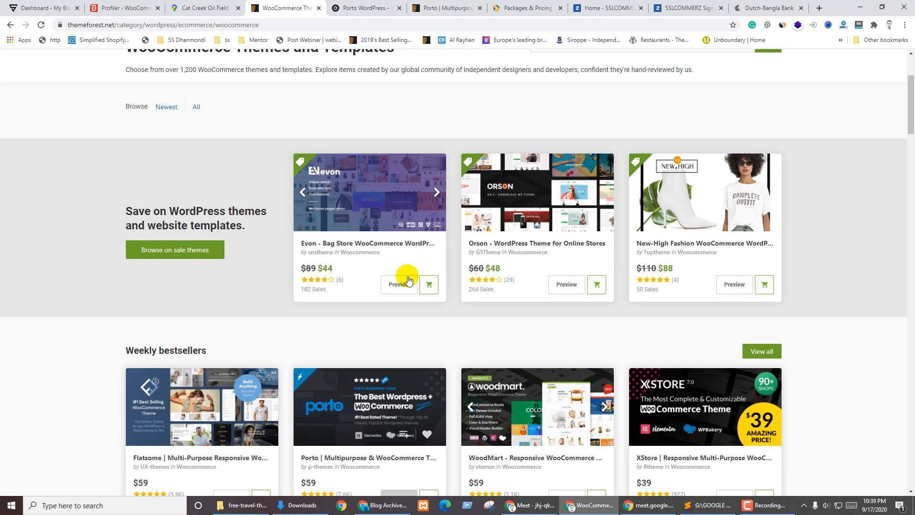
{"action": "scroll", "coordinate": [440, 295], "scroll_direction": "down", "scroll_amount": 7}
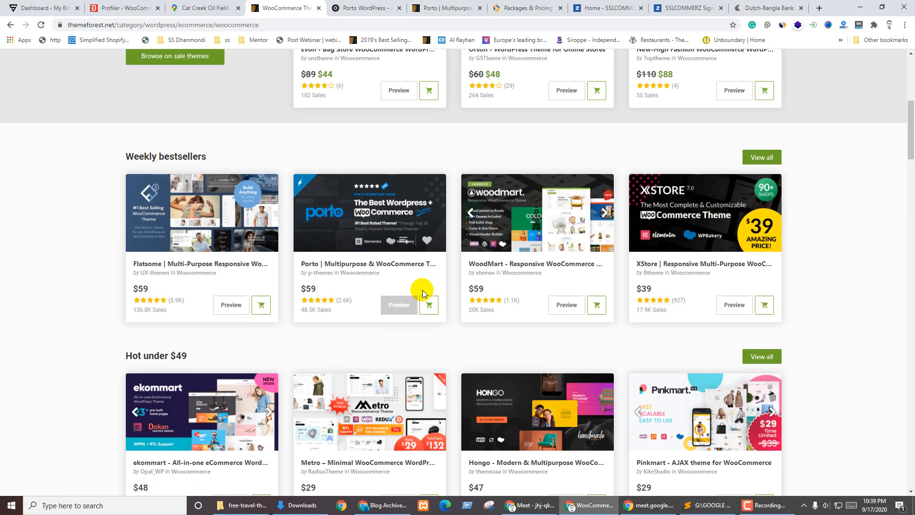
{"action": "left_click", "coordinate": [399, 305]}
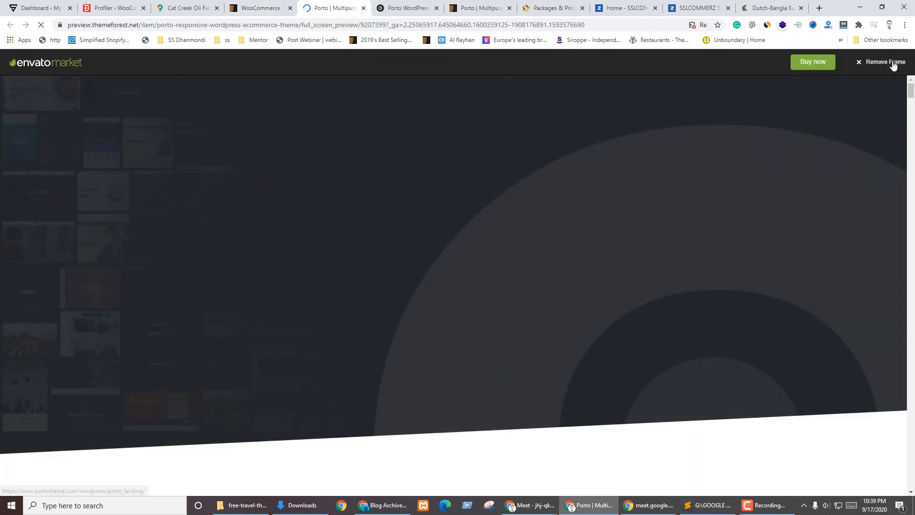
{"action": "left_click", "coordinate": [891, 61]}
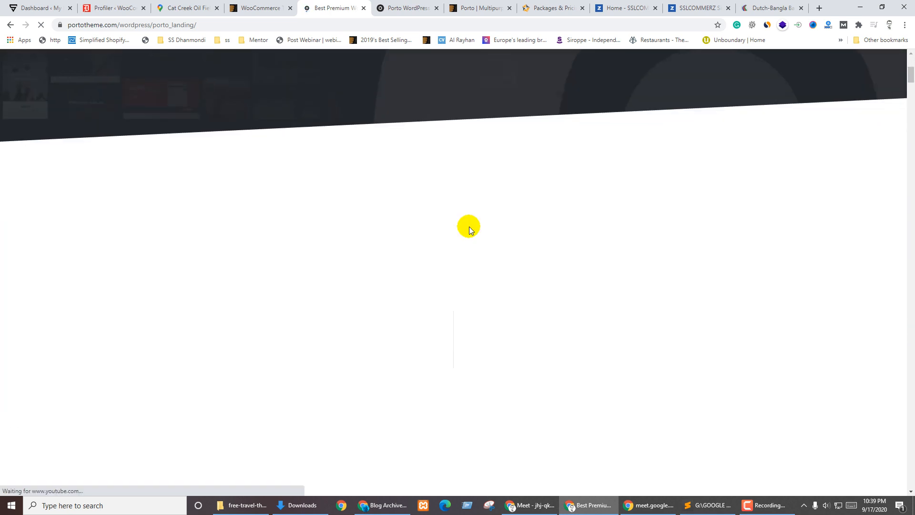
Filter Porto's demos to shop layouts and open Shop Demo 25, the Book Store
{"action": "scroll", "coordinate": [482, 225], "scroll_direction": "down", "scroll_amount": 15}
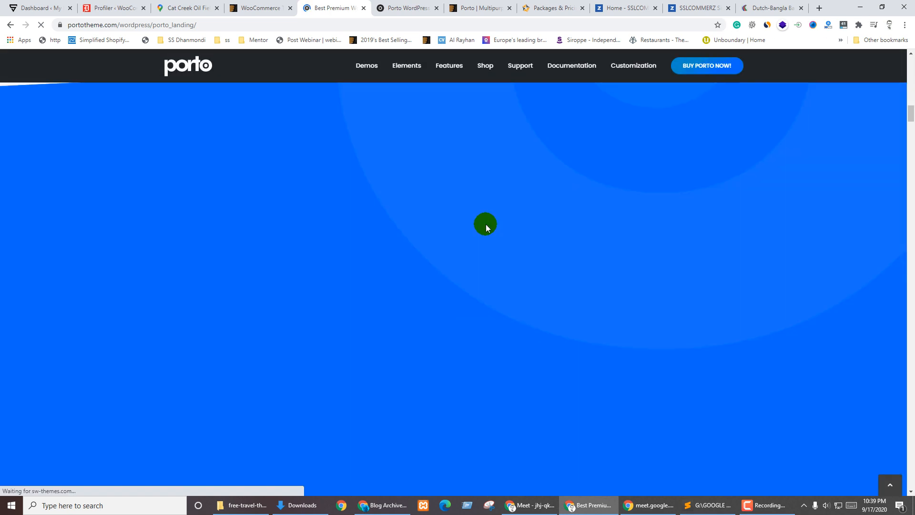
{"action": "scroll", "coordinate": [485, 224], "scroll_direction": "down", "scroll_amount": 10}
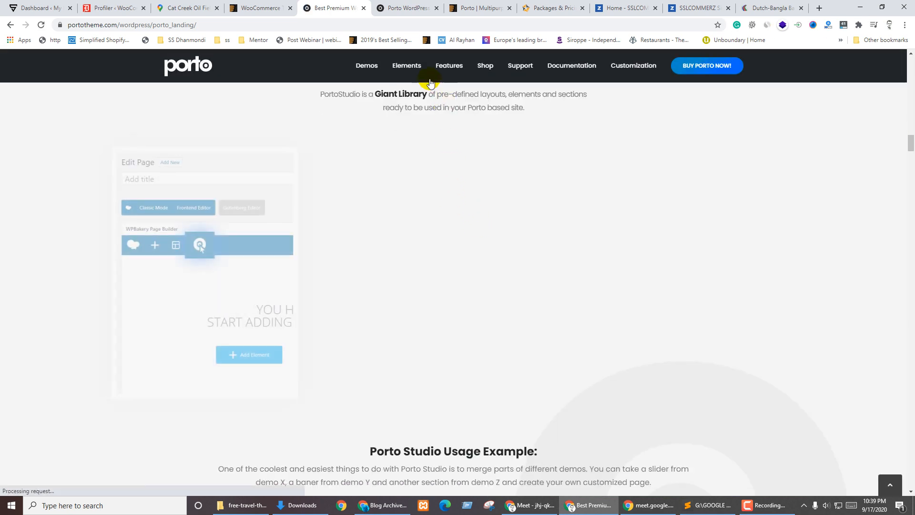
{"action": "mouse_move", "coordinate": [403, 79]}
{"action": "scroll", "coordinate": [367, 86], "scroll_direction": "down", "scroll_amount": 5}
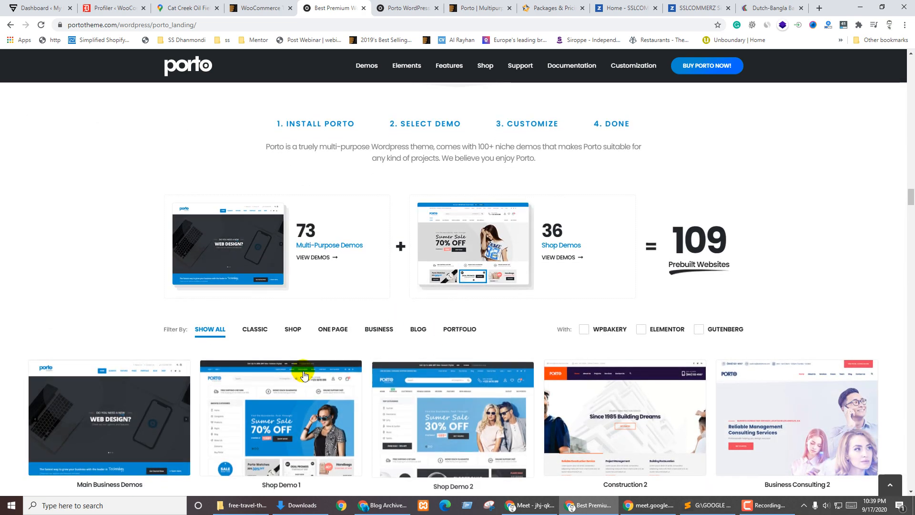
{"action": "left_click", "coordinate": [333, 328]}
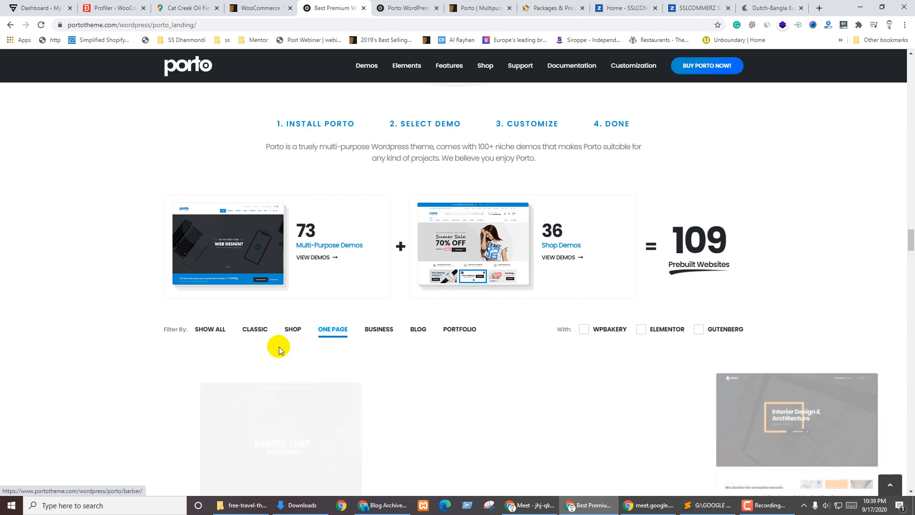
{"action": "scroll", "coordinate": [427, 267], "scroll_direction": "down", "scroll_amount": 3}
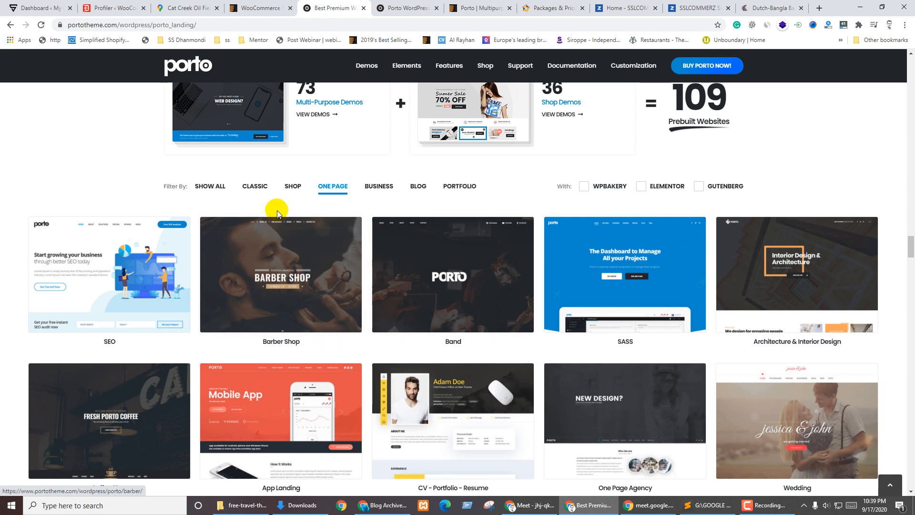
{"action": "left_click", "coordinate": [292, 191]}
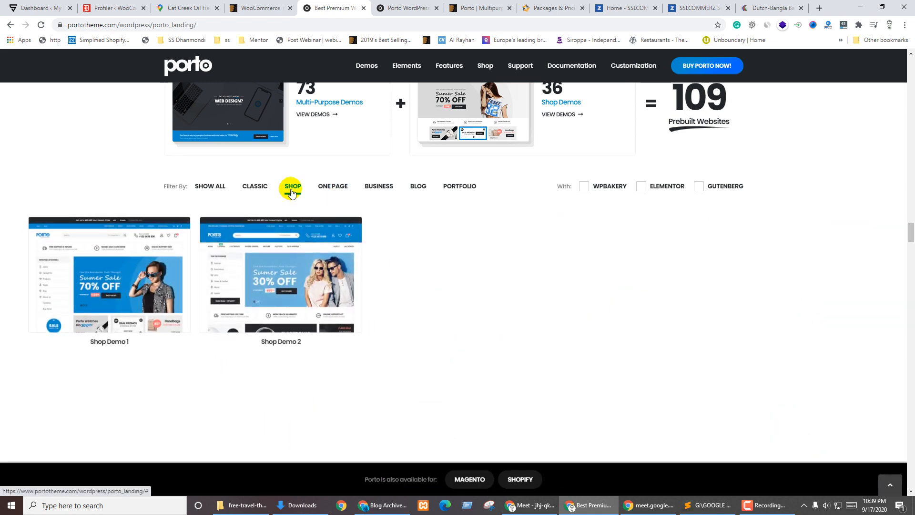
{"action": "scroll", "coordinate": [295, 238], "scroll_direction": "down", "scroll_amount": 4}
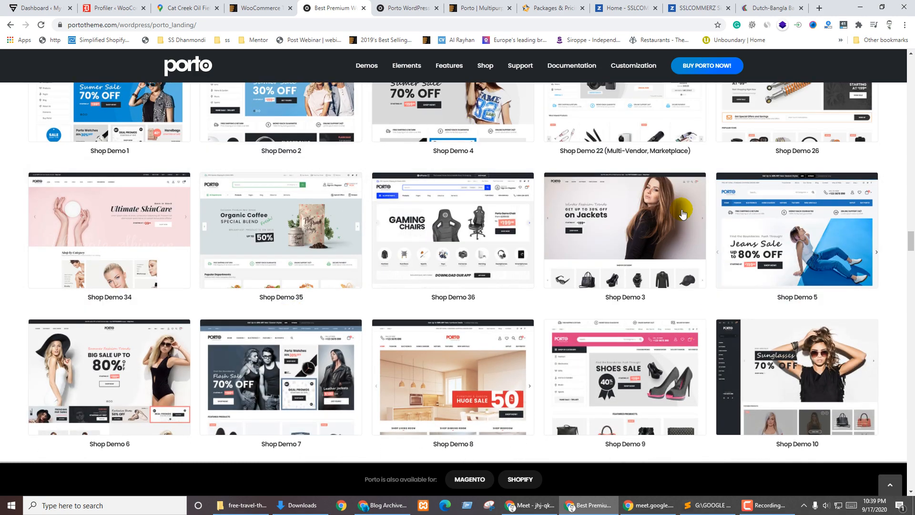
{"action": "scroll", "coordinate": [486, 361], "scroll_direction": "down", "scroll_amount": 6}
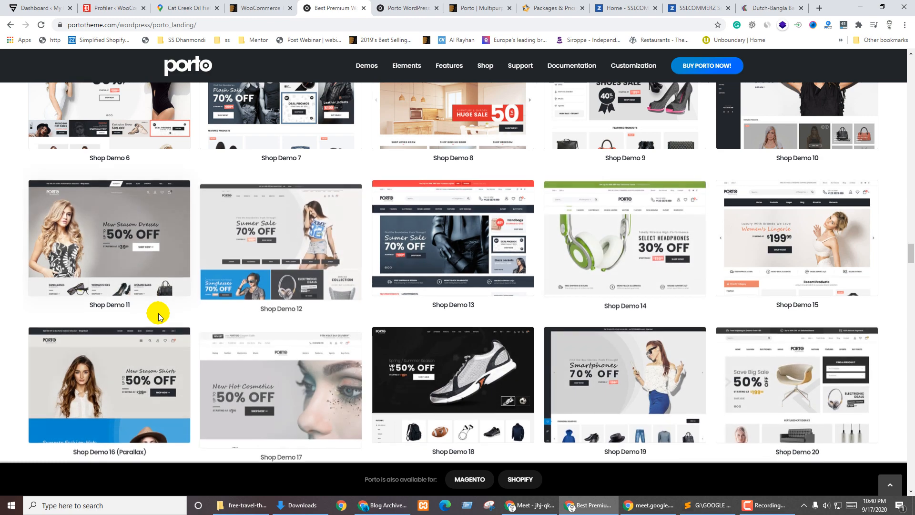
{"action": "scroll", "coordinate": [239, 297], "scroll_direction": "down", "scroll_amount": 5}
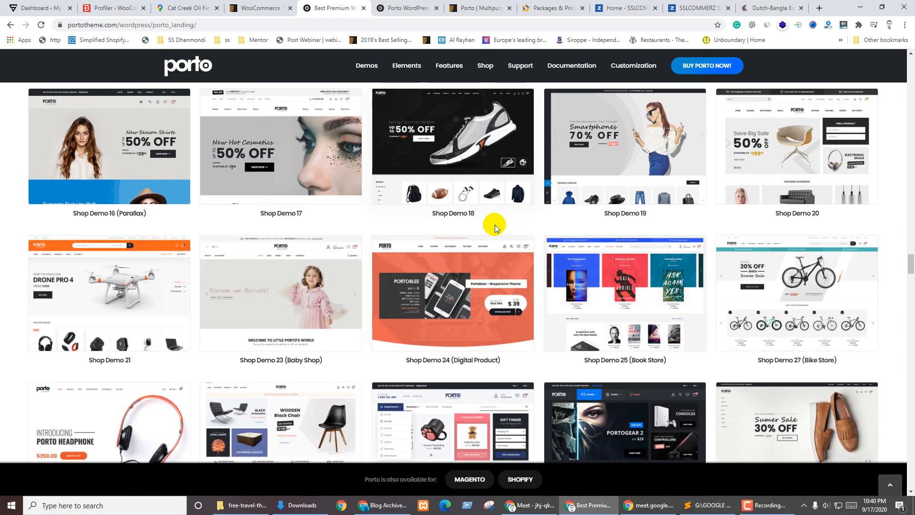
{"action": "scroll", "coordinate": [494, 227], "scroll_direction": "down", "scroll_amount": 2}
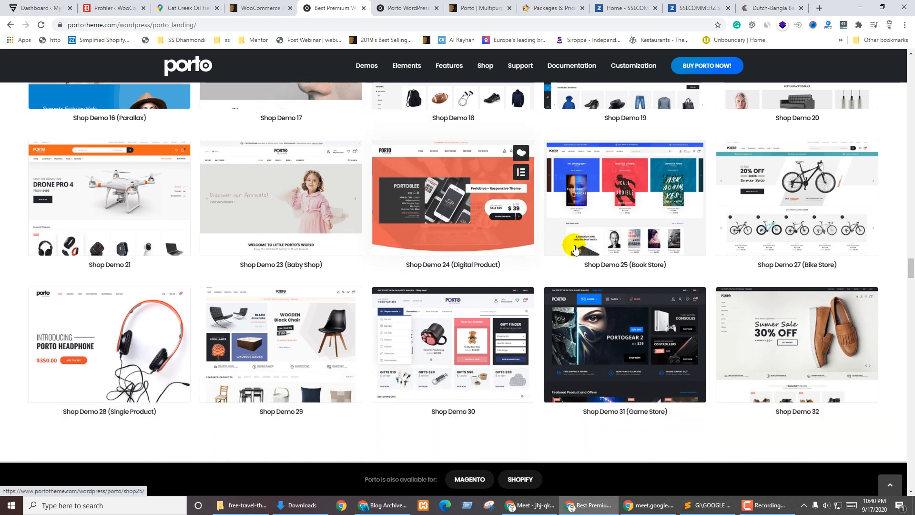
{"action": "left_click", "coordinate": [633, 206]}
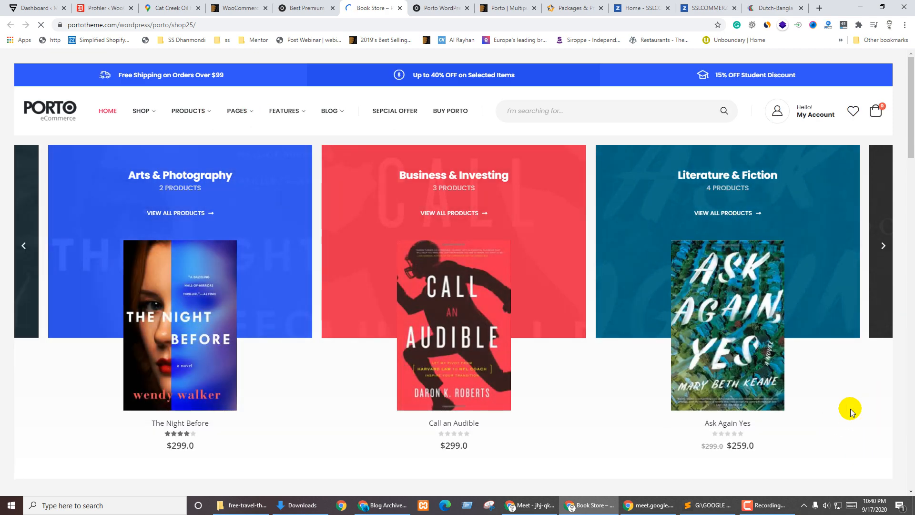
Browse the Book Store demo down to the newsletter and back, then shift the category carousel one step
{"action": "scroll", "coordinate": [851, 412], "scroll_direction": "down", "scroll_amount": 15}
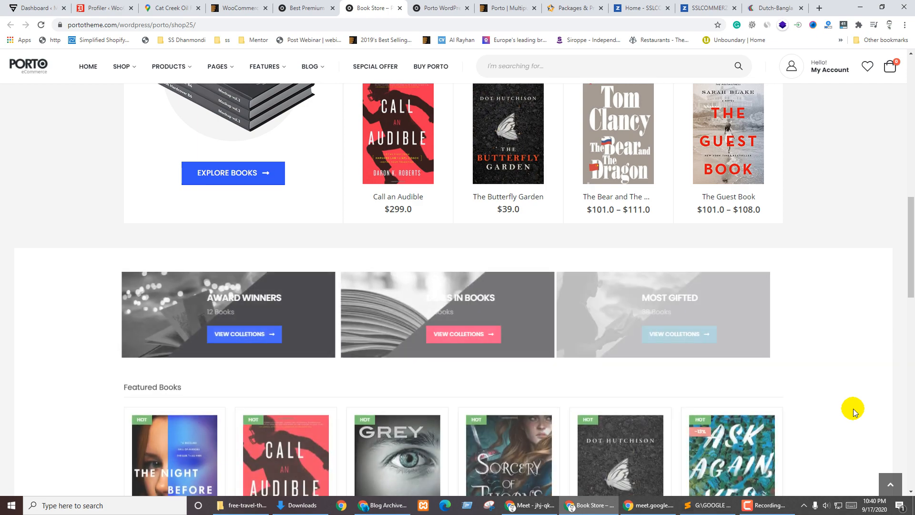
{"action": "scroll", "coordinate": [852, 409], "scroll_direction": "down", "scroll_amount": 1}
{"action": "scroll", "coordinate": [850, 407], "scroll_direction": "down", "scroll_amount": 6}
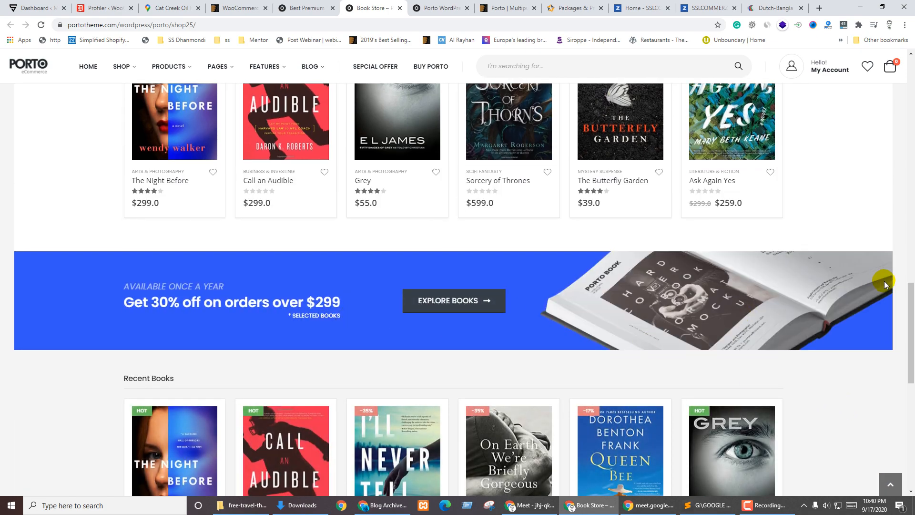
{"action": "scroll", "coordinate": [882, 281], "scroll_direction": "down", "scroll_amount": 6}
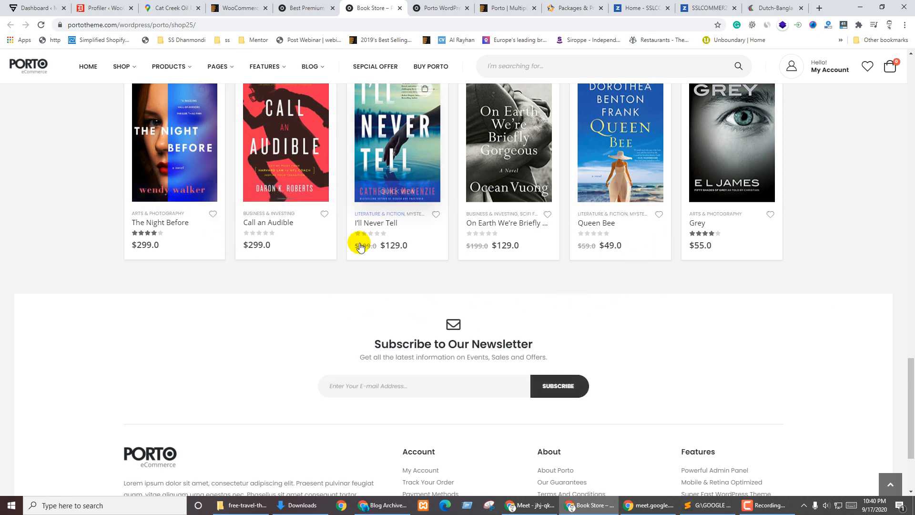
{"action": "scroll", "coordinate": [890, 288], "scroll_direction": "up", "scroll_amount": 20}
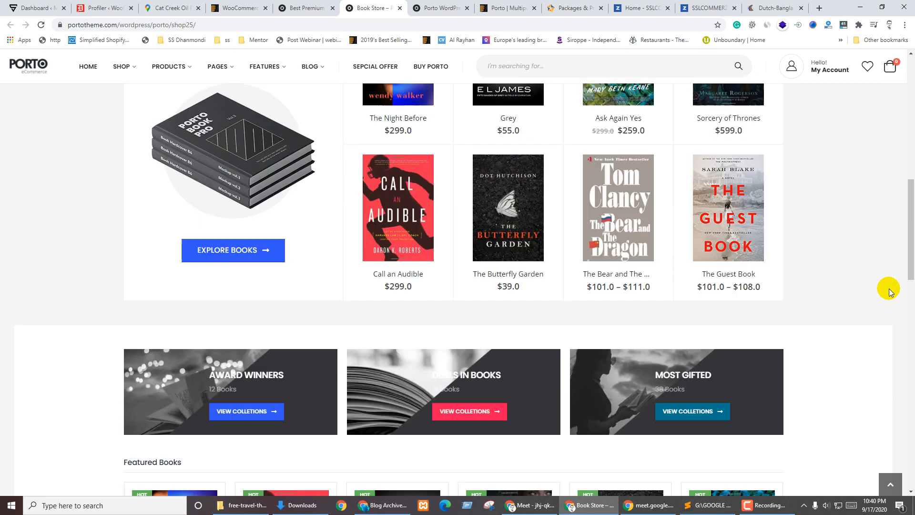
{"action": "scroll", "coordinate": [886, 290], "scroll_direction": "up", "scroll_amount": 2}
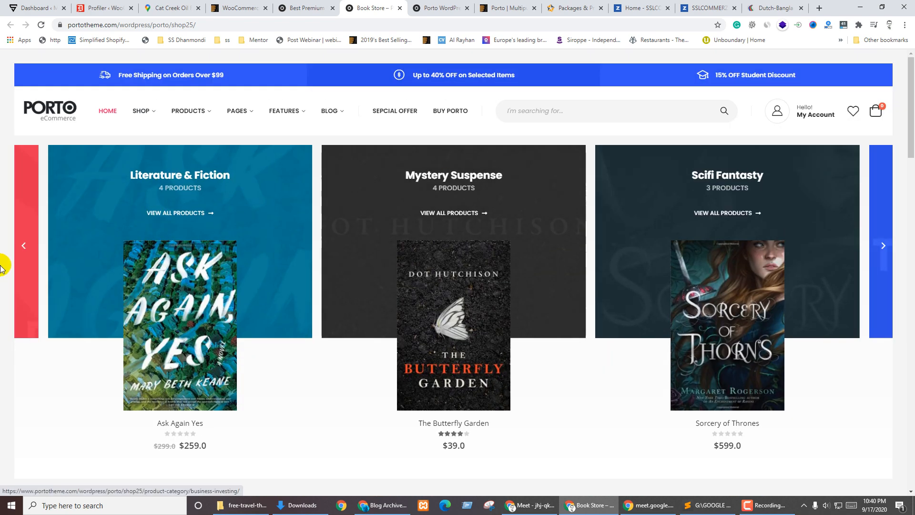
{"action": "left_click", "coordinate": [23, 246]}
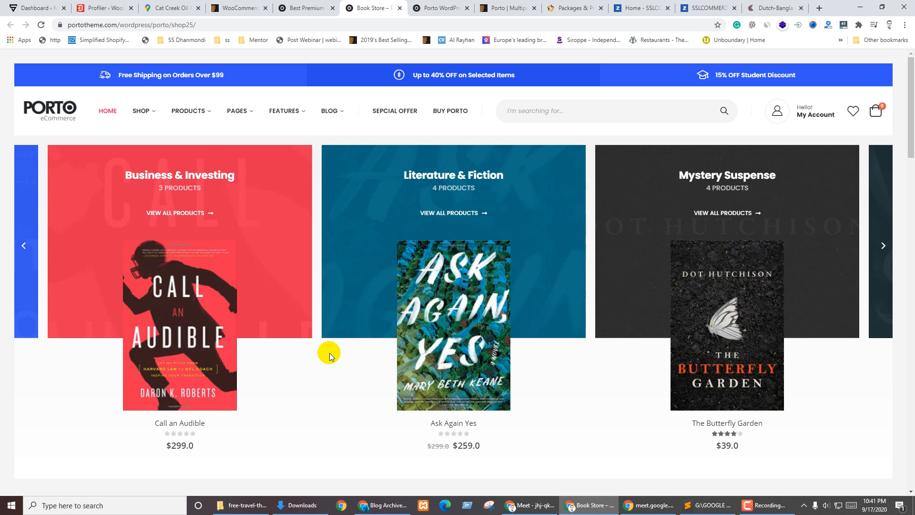
Open all Literature & Fiction products and browse the category's book list
{"action": "left_click", "coordinate": [436, 213]}
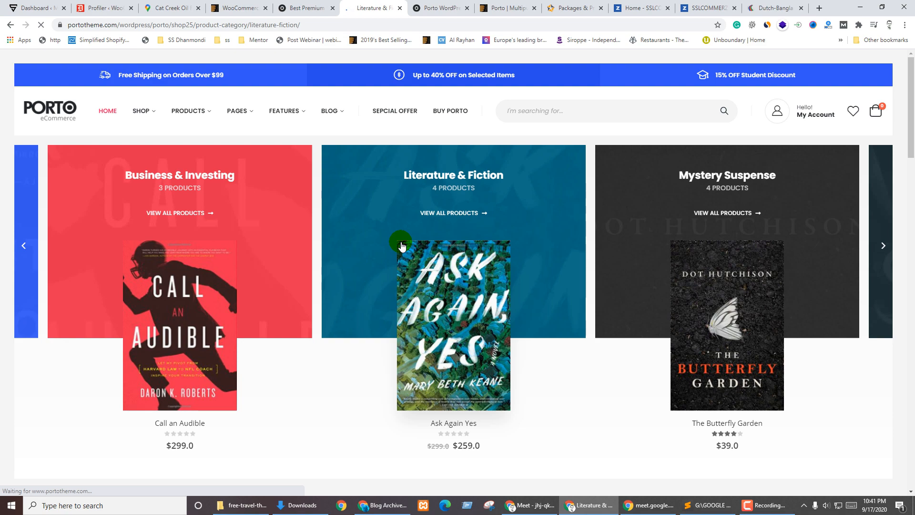
{"action": "scroll", "coordinate": [573, 232], "scroll_direction": "down", "scroll_amount": 4}
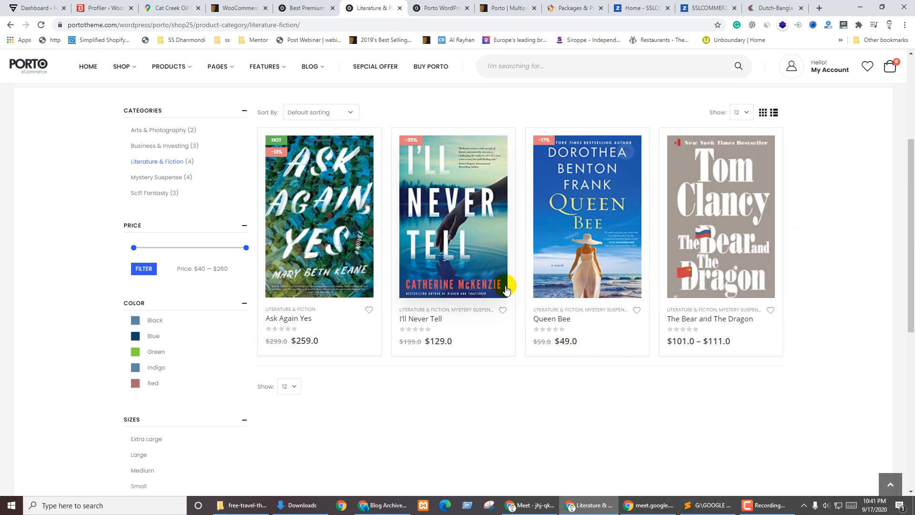
{"action": "scroll", "coordinate": [461, 332], "scroll_direction": "up", "scroll_amount": 4}
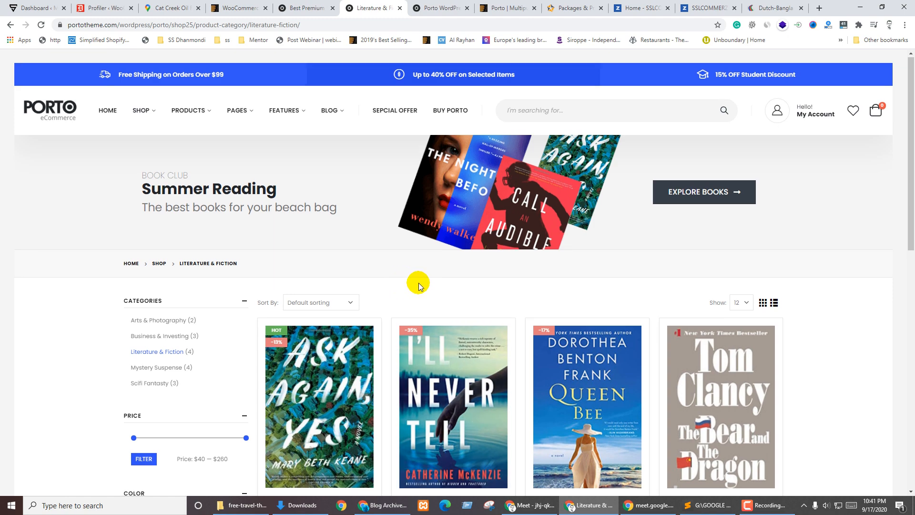
{"action": "scroll", "coordinate": [419, 283], "scroll_direction": "down", "scroll_amount": 7}
{"action": "scroll", "coordinate": [421, 285], "scroll_direction": "up", "scroll_amount": 4}
{"action": "scroll", "coordinate": [420, 285], "scroll_direction": "up", "scroll_amount": 3}
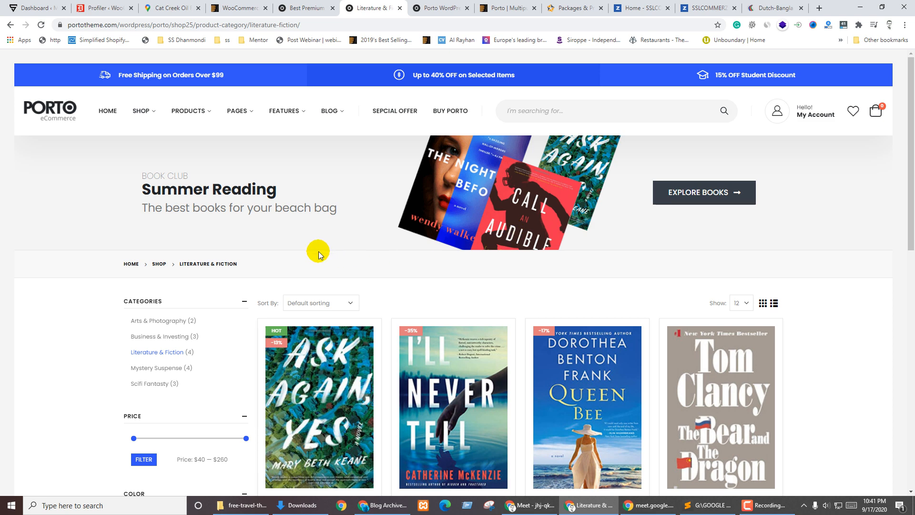
Return to the WooCommerce setup wizard tab at the Choose a theme step
{"action": "left_click", "coordinate": [308, 8]}
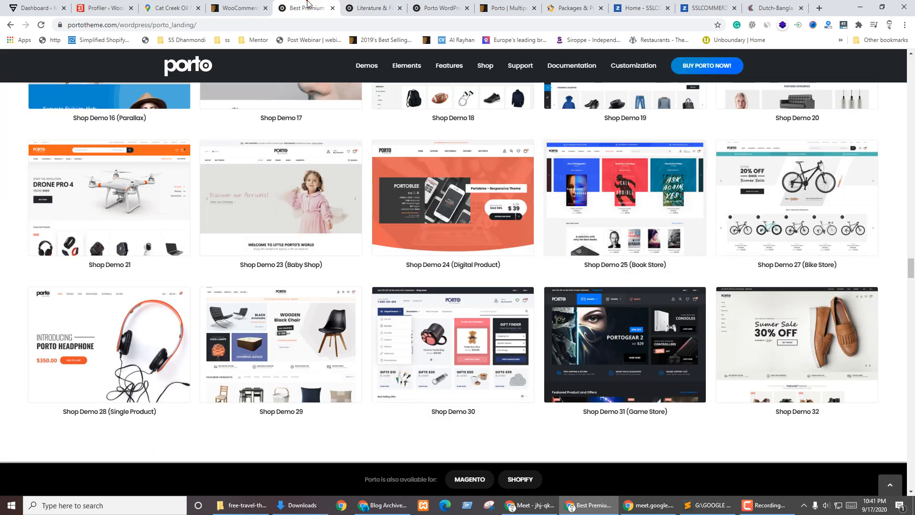
{"action": "left_click", "coordinate": [362, 5]}
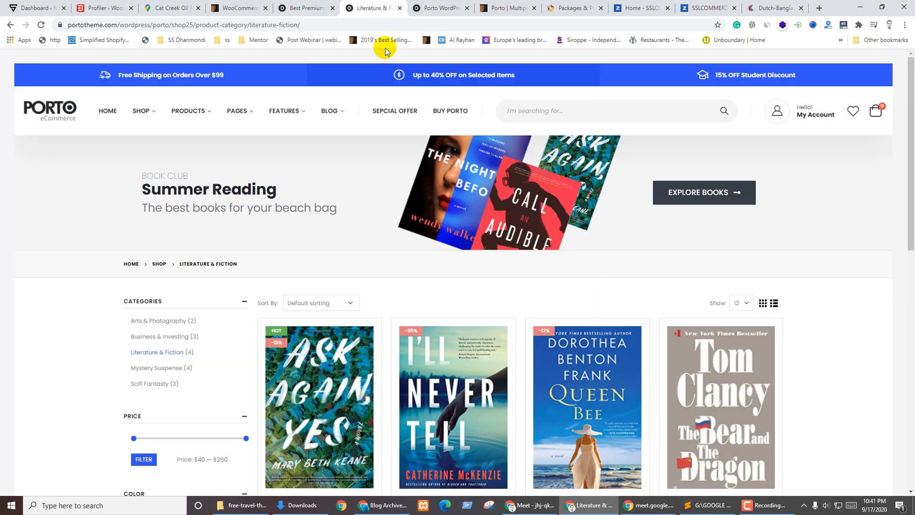
{"action": "left_click", "coordinate": [87, 4]}
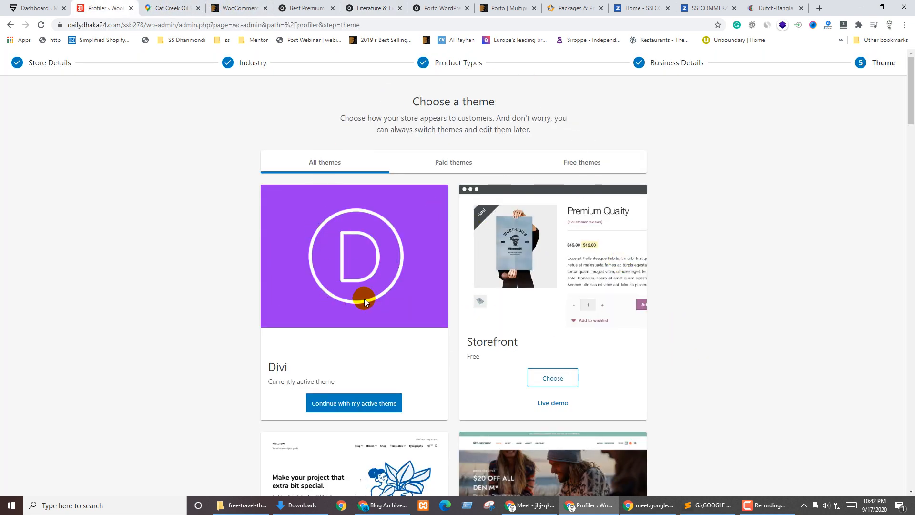
Compare the Paid themes list with the Free themes list
{"action": "left_click", "coordinate": [457, 162]}
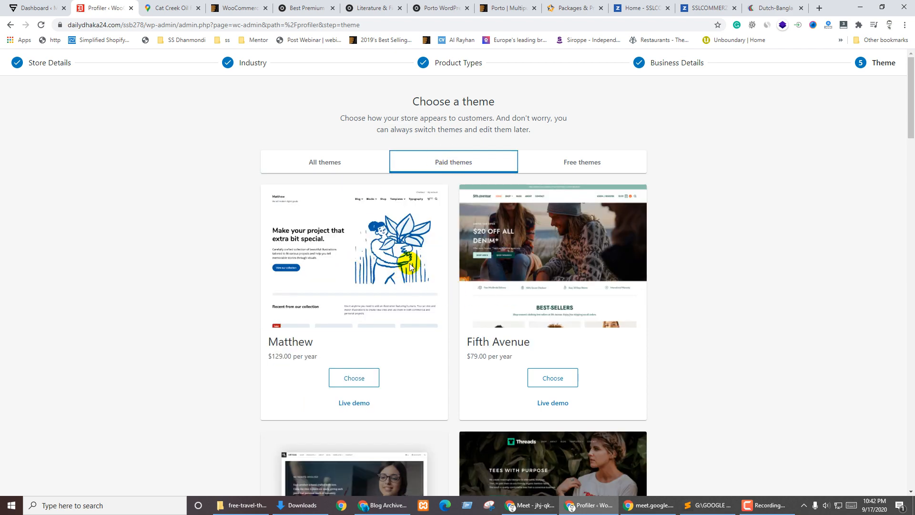
{"action": "scroll", "coordinate": [421, 259], "scroll_direction": "down", "scroll_amount": 3}
{"action": "scroll", "coordinate": [433, 257], "scroll_direction": "up", "scroll_amount": 4}
{"action": "left_click", "coordinate": [588, 163]}
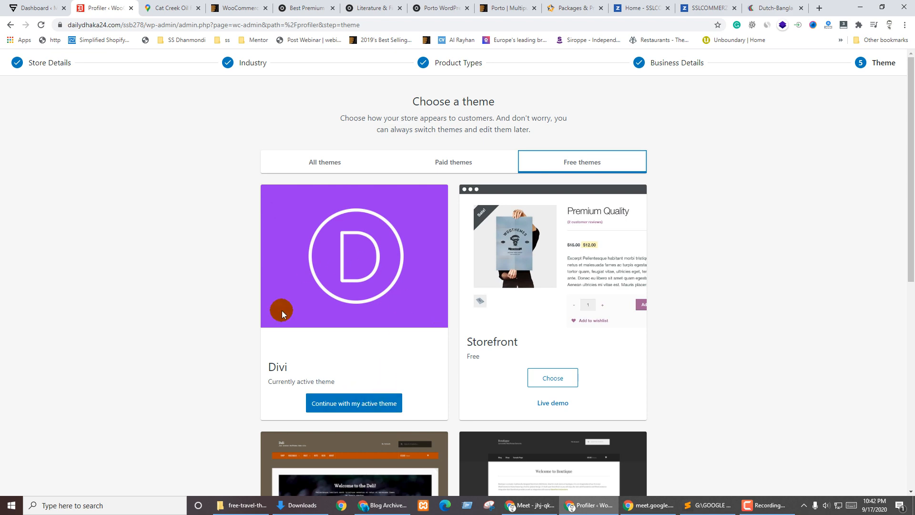
{"action": "scroll", "coordinate": [585, 275], "scroll_direction": "down", "scroll_amount": 3}
{"action": "scroll", "coordinate": [585, 275], "scroll_direction": "down", "scroll_amount": 2}
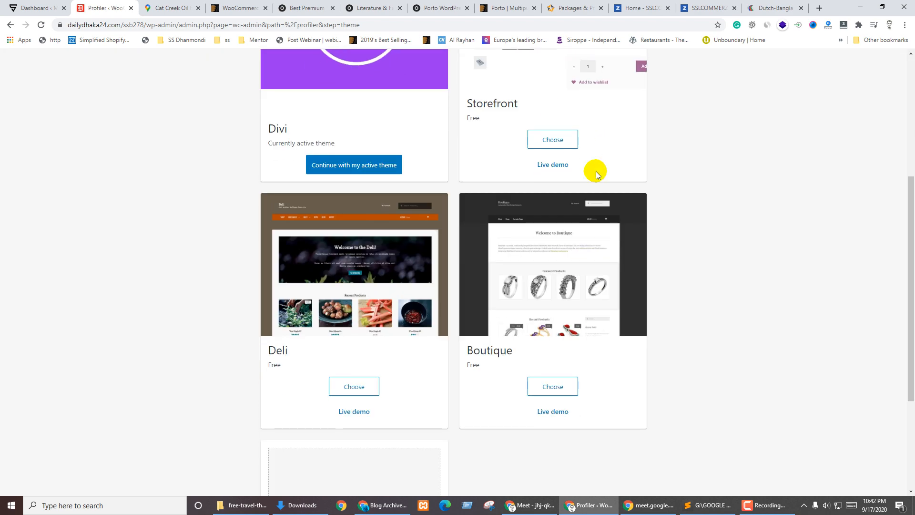
{"action": "scroll", "coordinate": [593, 169], "scroll_direction": "up", "scroll_amount": 5}
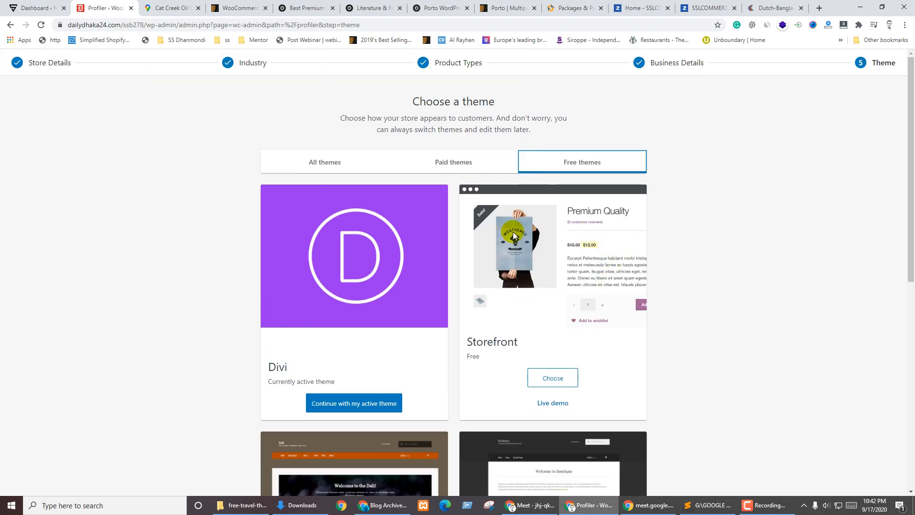
{"action": "scroll", "coordinate": [538, 274], "scroll_direction": "down", "scroll_amount": 9}
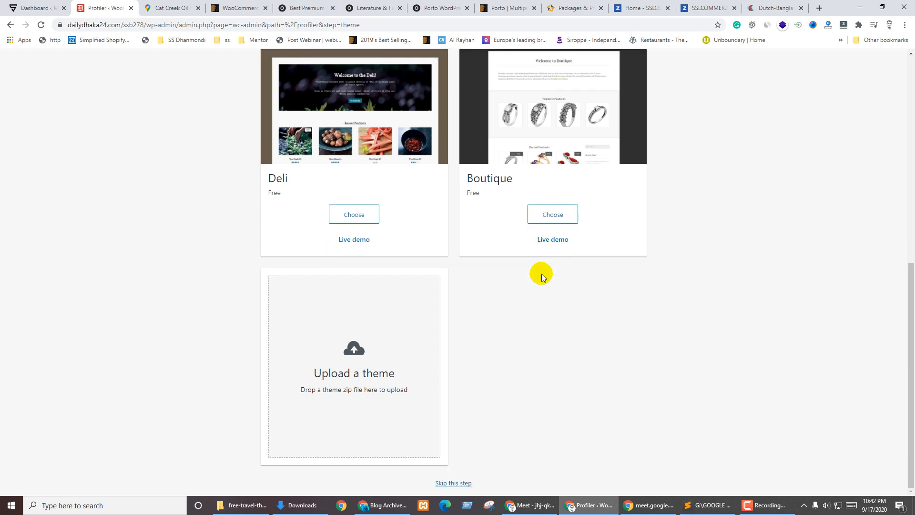
{"action": "scroll", "coordinate": [541, 273], "scroll_direction": "up", "scroll_amount": 5}
{"action": "scroll", "coordinate": [547, 278], "scroll_direction": "up", "scroll_amount": 3}
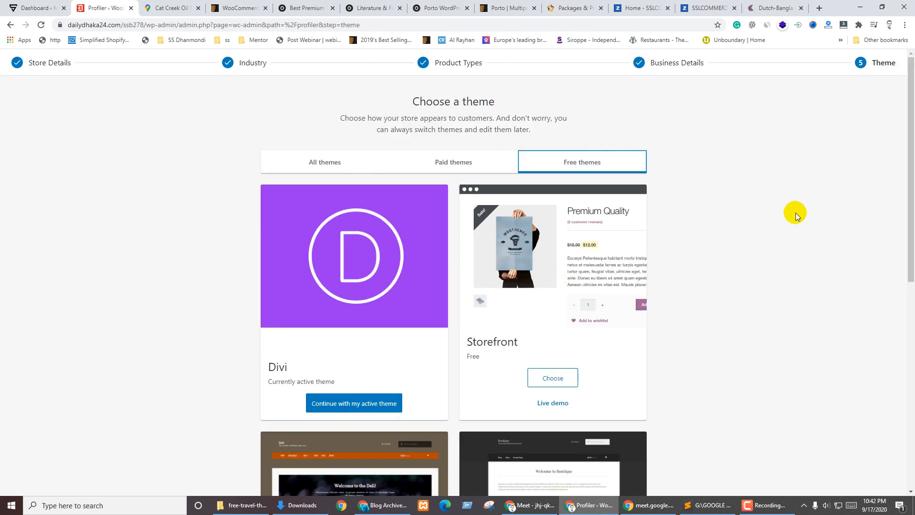
Preview Storefront's live demo, then close it back to the Free themes list
{"action": "left_click", "coordinate": [740, 256]}
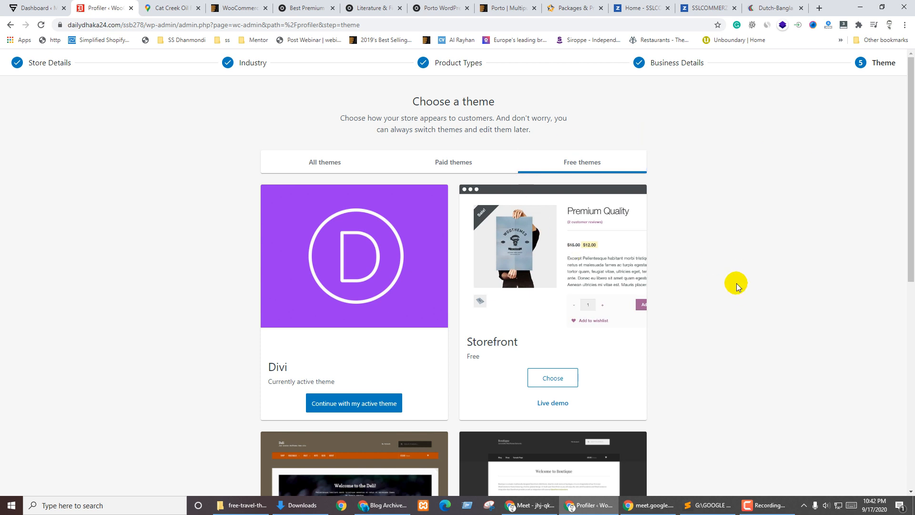
{"action": "left_click", "coordinate": [546, 402]}
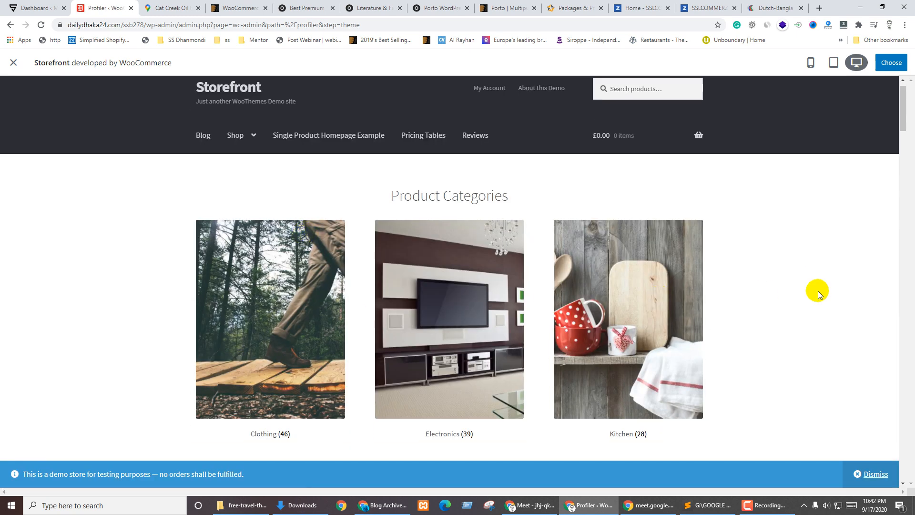
{"action": "scroll", "coordinate": [813, 293], "scroll_direction": "down", "scroll_amount": 20}
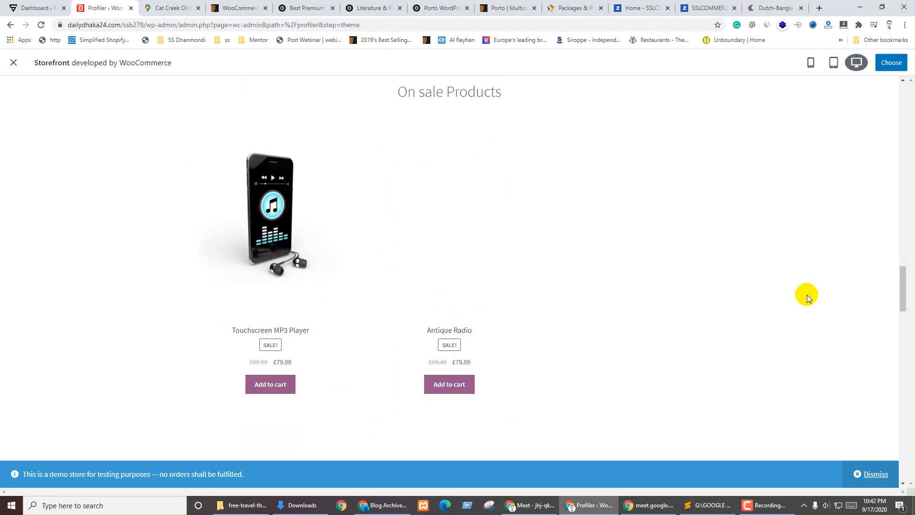
{"action": "left_click", "coordinate": [14, 62]}
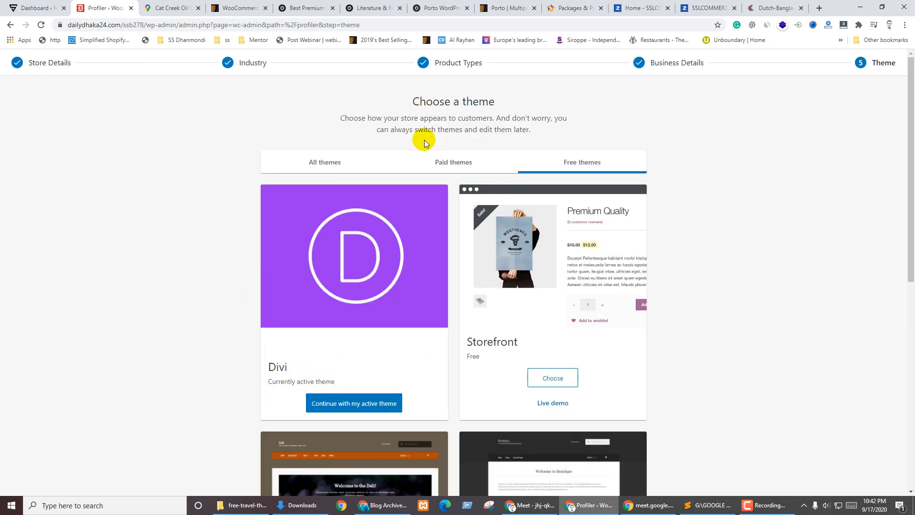
{"action": "scroll", "coordinate": [568, 384], "scroll_direction": "down", "scroll_amount": 8}
{"action": "scroll", "coordinate": [300, 309], "scroll_direction": "up", "scroll_amount": 7}
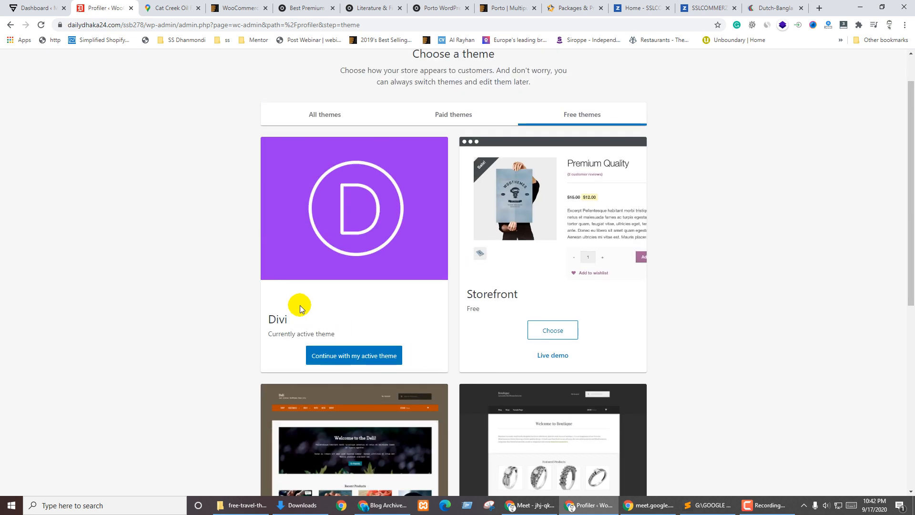
Keep Divi as the theme and continue, then look through and close Chrome's Extensions menu
{"action": "left_click", "coordinate": [365, 359]}
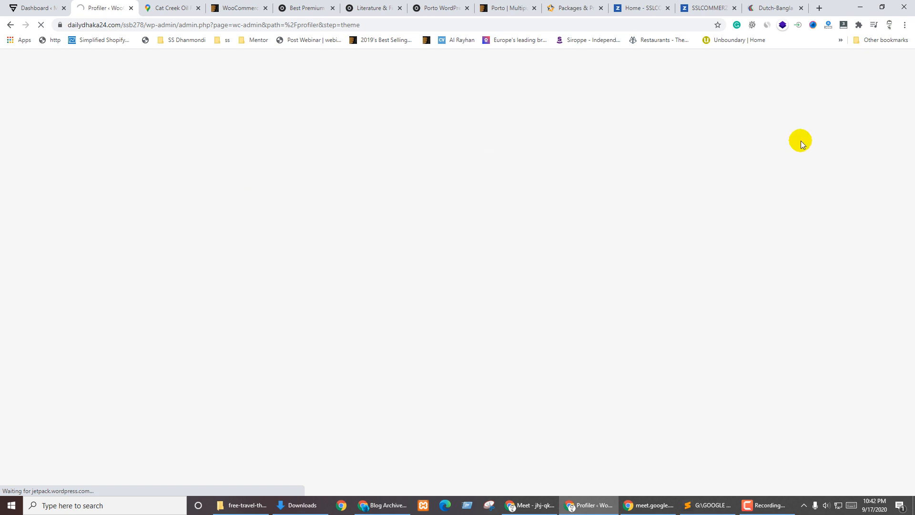
{"action": "left_click", "coordinate": [858, 24]}
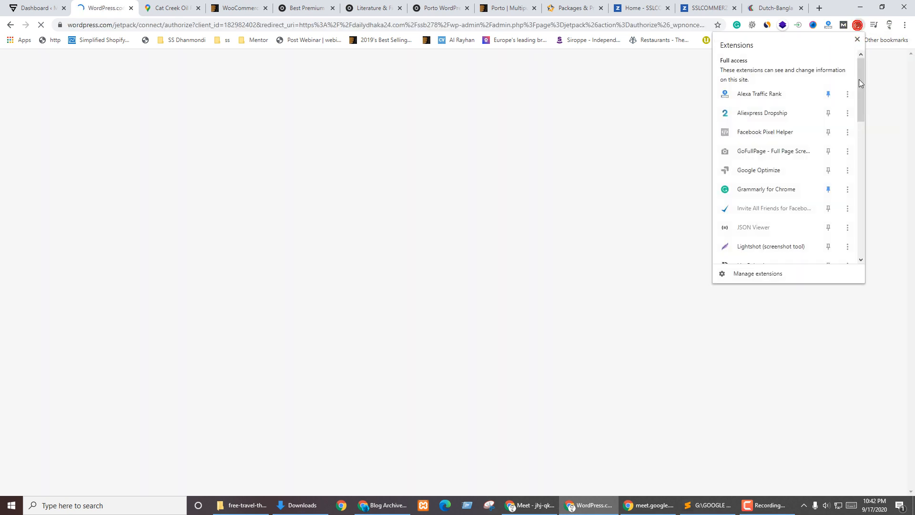
{"action": "scroll", "coordinate": [787, 224], "scroll_direction": "down", "scroll_amount": 5}
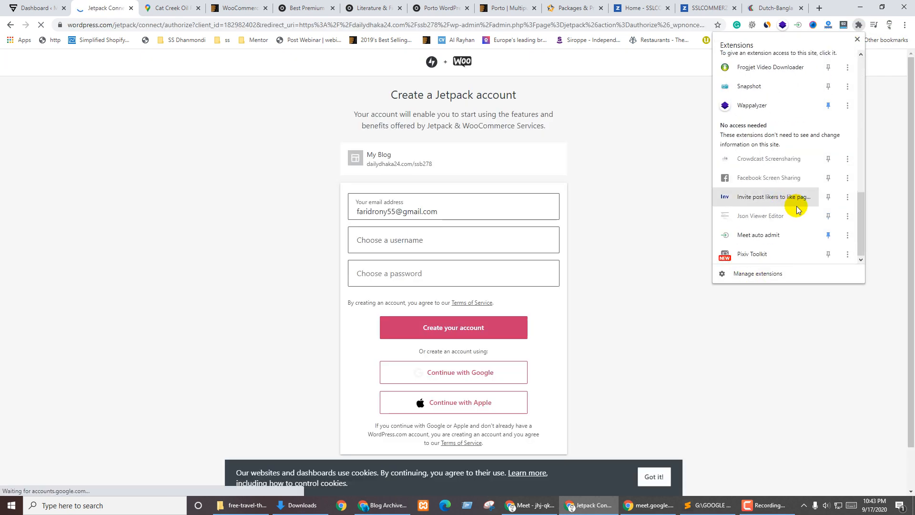
{"action": "scroll", "coordinate": [782, 243], "scroll_direction": "up", "scroll_amount": 4}
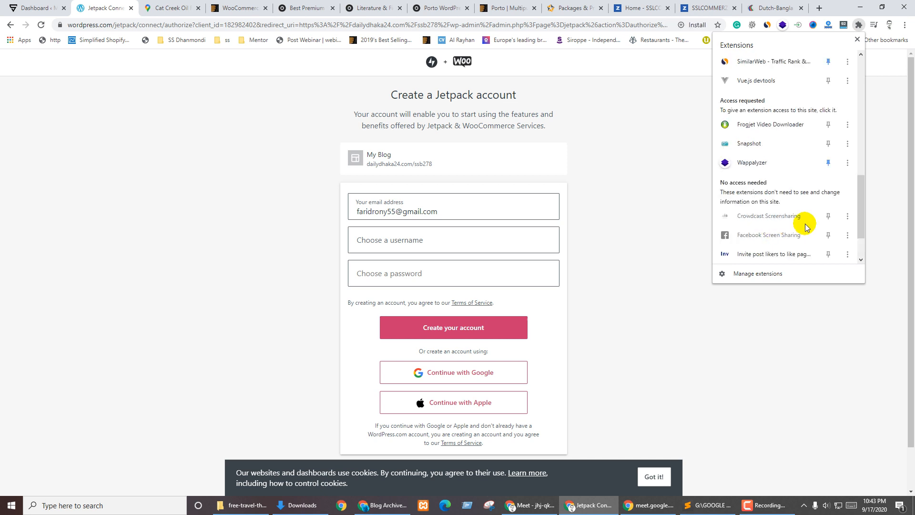
{"action": "scroll", "coordinate": [810, 226], "scroll_direction": "up", "scroll_amount": 3}
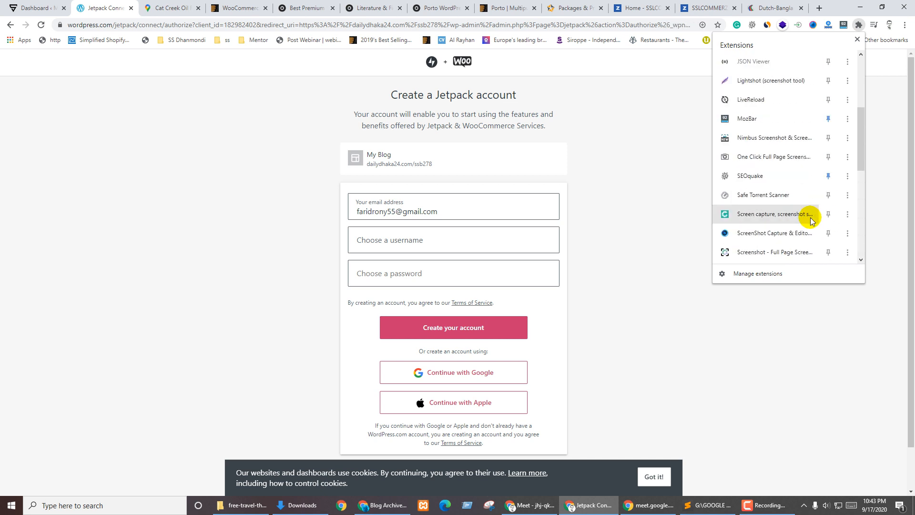
{"action": "scroll", "coordinate": [810, 221], "scroll_direction": "up", "scroll_amount": 3}
{"action": "scroll", "coordinate": [811, 218], "scroll_direction": "up", "scroll_amount": 2}
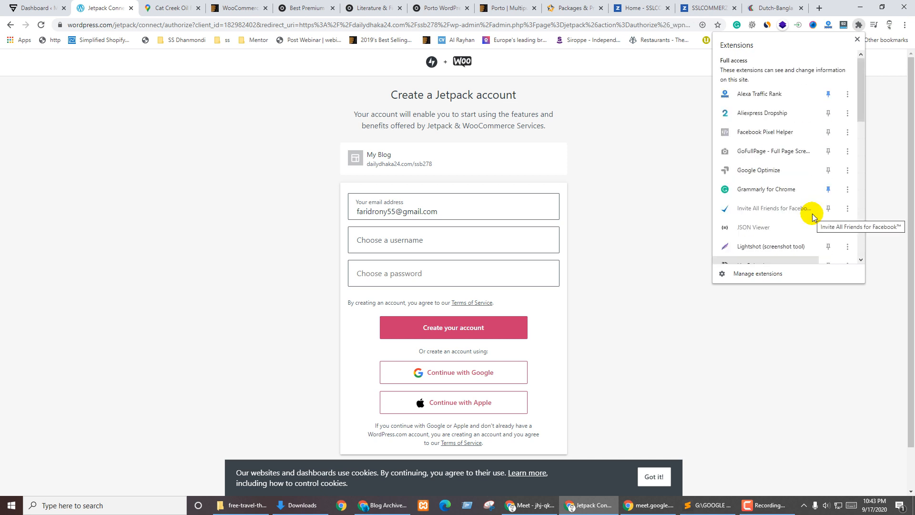
{"action": "left_click", "coordinate": [638, 256]}
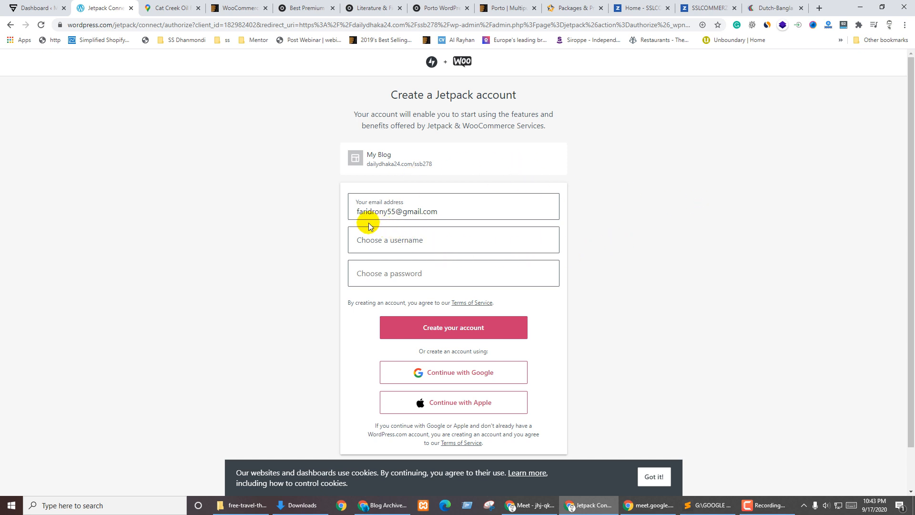
Focus and leave the Jetpack sign-up username field to show its validation errors
{"action": "scroll", "coordinate": [571, 329], "scroll_direction": "down", "scroll_amount": 1}
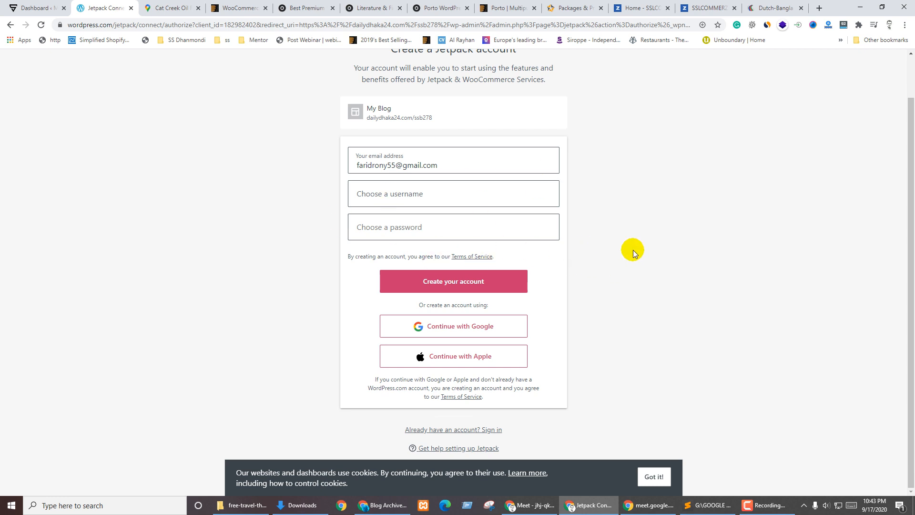
{"action": "scroll", "coordinate": [524, 214], "scroll_direction": "up", "scroll_amount": 1}
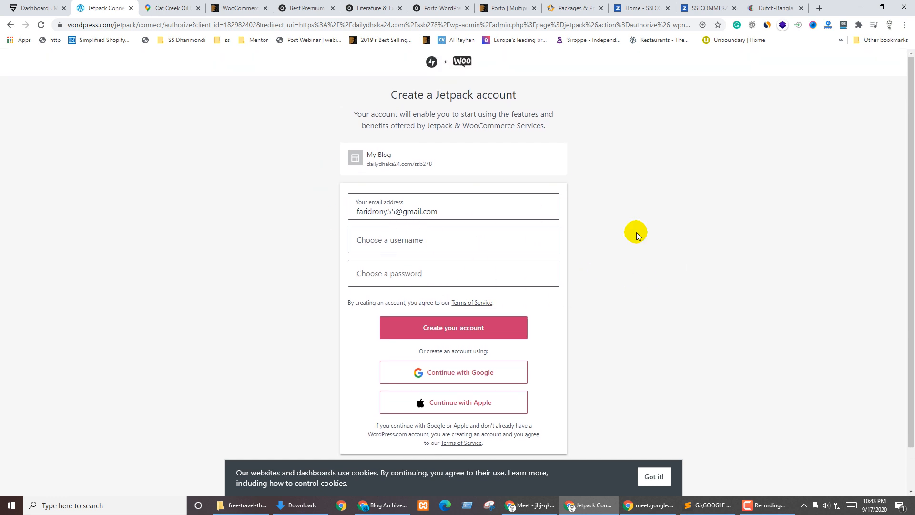
{"action": "left_click", "coordinate": [419, 240]}
{"action": "left_click", "coordinate": [289, 254]}
{"action": "left_click", "coordinate": [393, 236]}
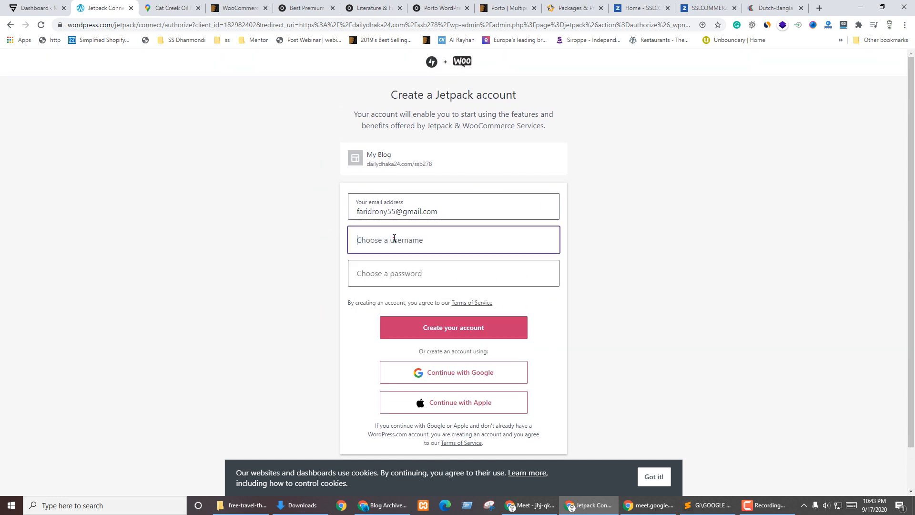
{"action": "left_click", "coordinate": [663, 193]}
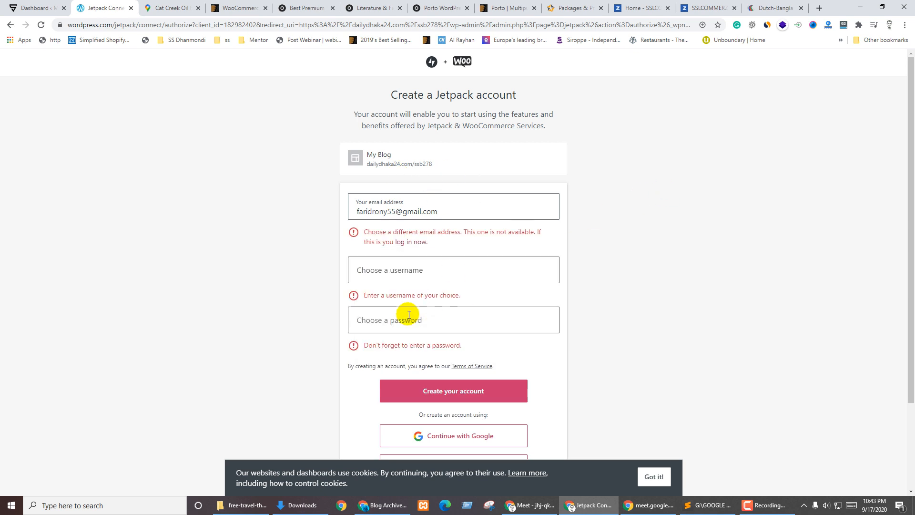
{"action": "scroll", "coordinate": [562, 317], "scroll_direction": "down", "scroll_amount": 3}
{"action": "scroll", "coordinate": [354, 348], "scroll_direction": "up", "scroll_amount": 3}
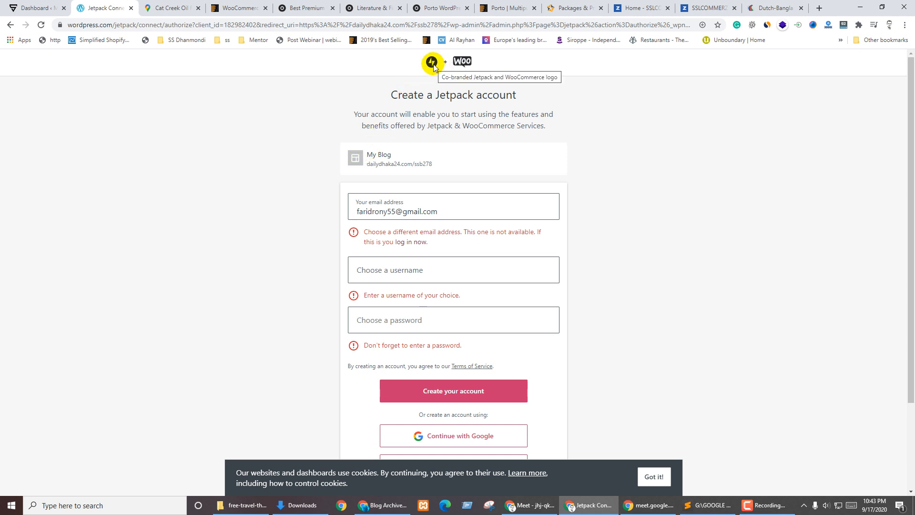
{"action": "scroll", "coordinate": [528, 293], "scroll_direction": "down", "scroll_amount": 3}
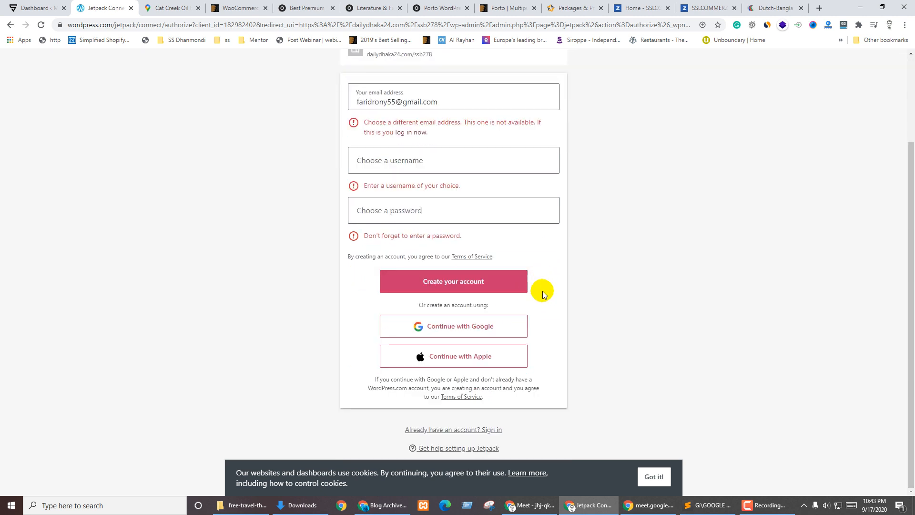
{"action": "scroll", "coordinate": [543, 291], "scroll_direction": "up", "scroll_amount": 3}
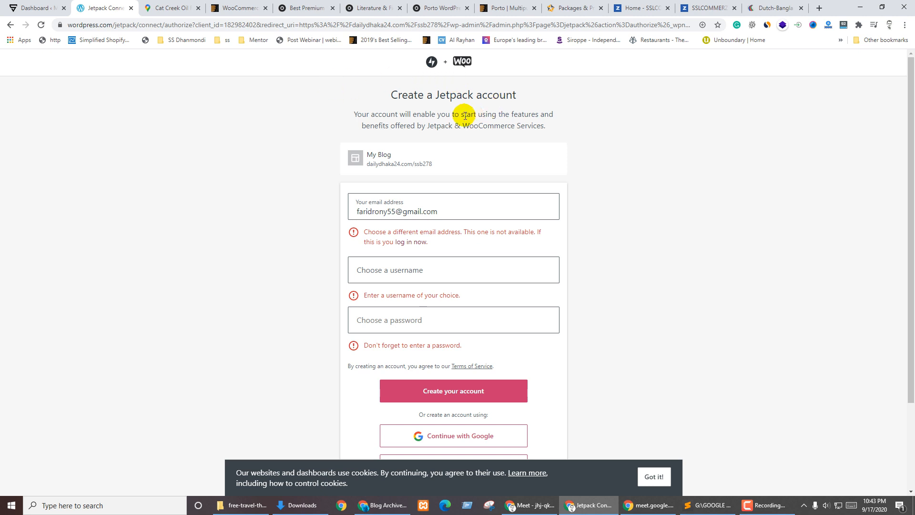
Highlight the page heading and the 'Jetpack & WooCommerce Services.' subtitle text
{"action": "left_click_drag", "start_coordinate": [394, 94], "coordinate": [529, 95]}
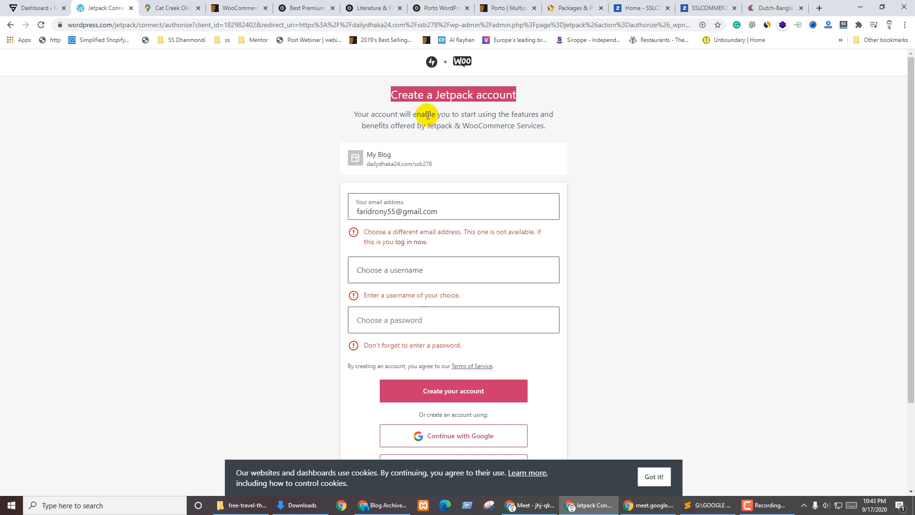
{"action": "left_click_drag", "start_coordinate": [427, 125], "coordinate": [563, 132]}
{"action": "left_click", "coordinate": [467, 108]}
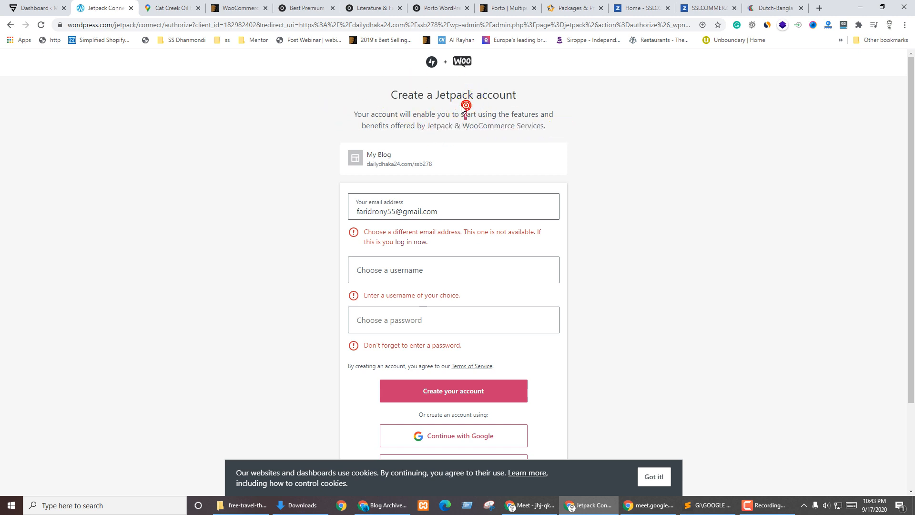
{"action": "scroll", "coordinate": [448, 210], "scroll_direction": "down", "scroll_amount": 3}
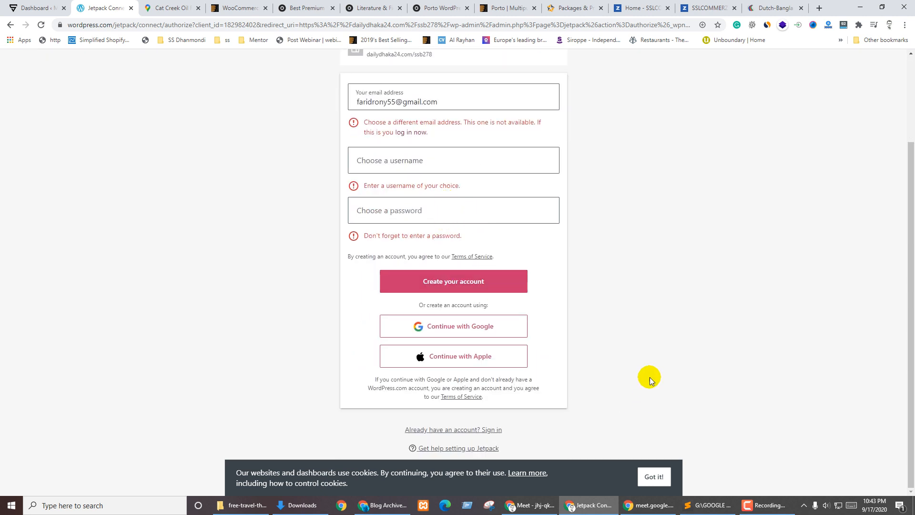
Sign in with the existing account's password and approve connecting the store to Jetpack
{"action": "left_click", "coordinate": [461, 429]}
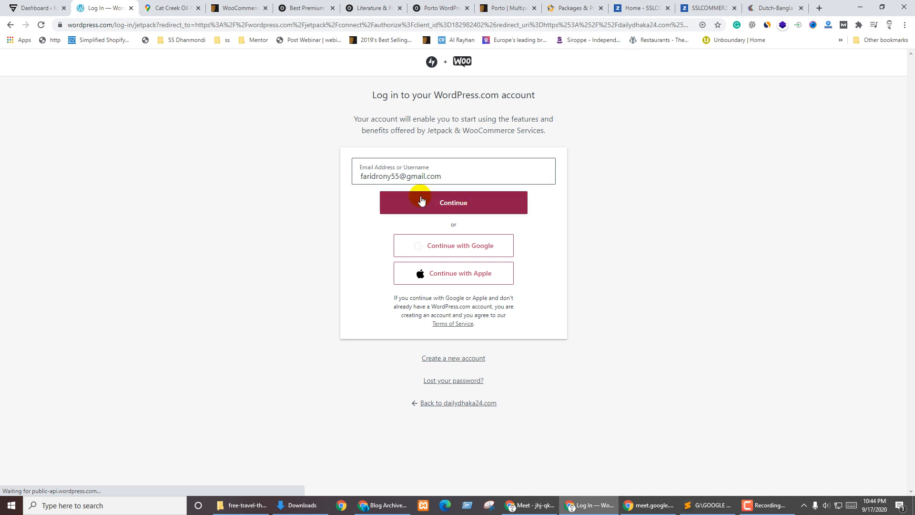
{"action": "left_click", "coordinate": [453, 210]}
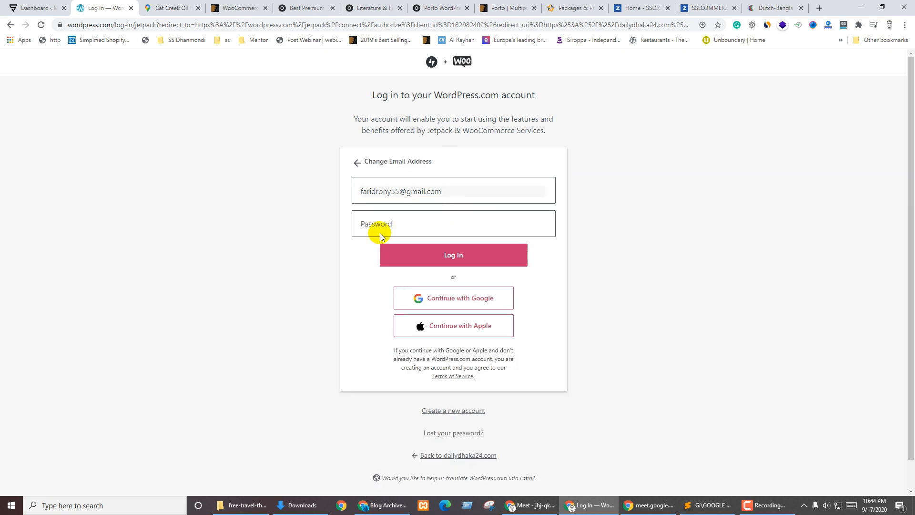
{"action": "left_click", "coordinate": [384, 224]}
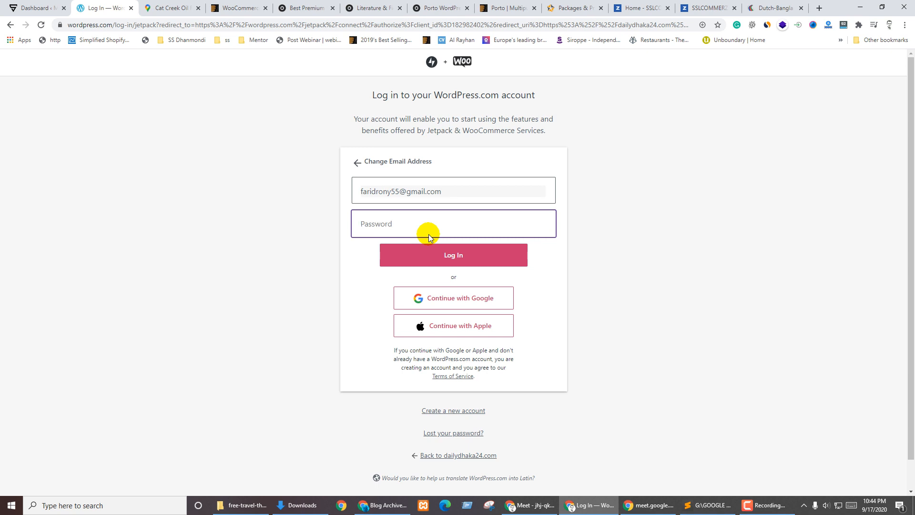
{"action": "type", "text": "*************"}
{"action": "key", "text": "Return"}
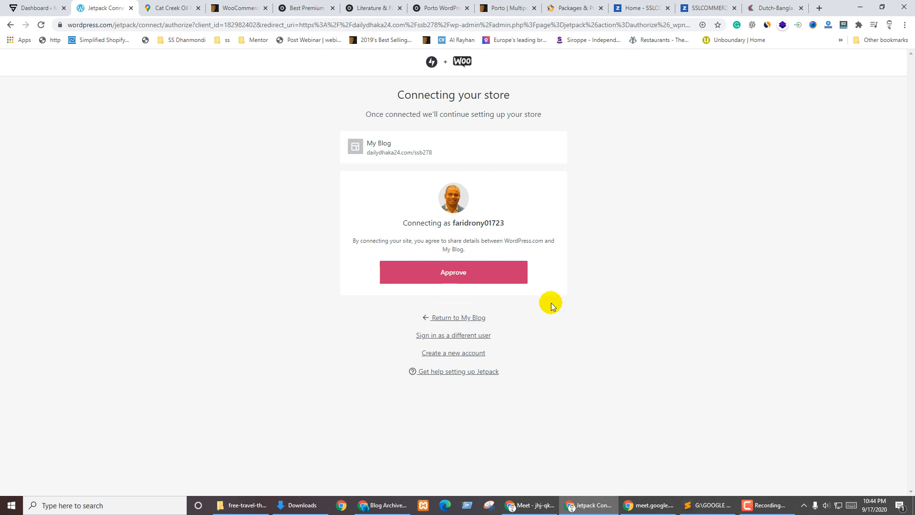
{"action": "left_click", "coordinate": [450, 276]}
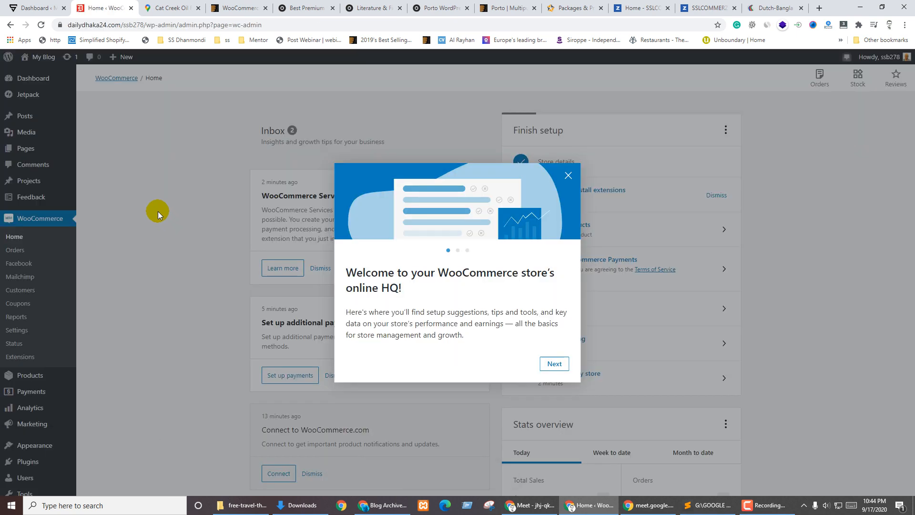
Step through the WooCommerce welcome tour's slides and close it
{"action": "left_click", "coordinate": [548, 363]}
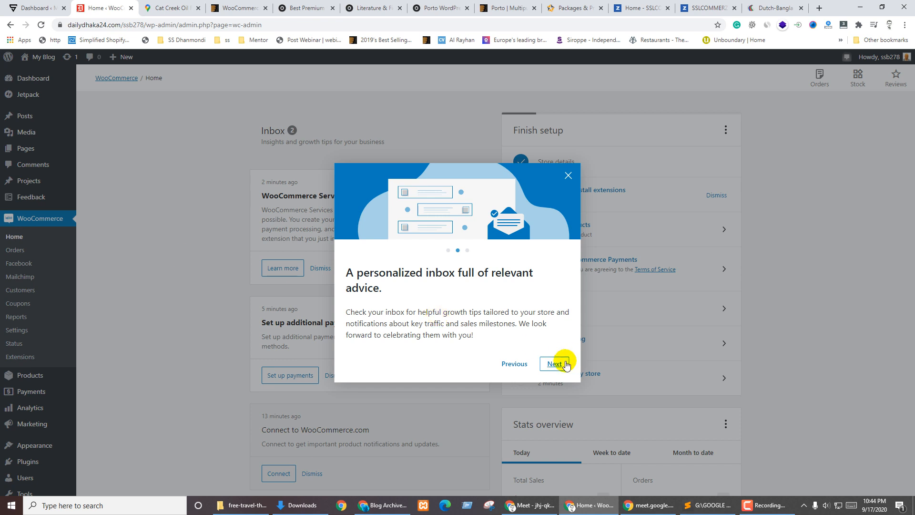
{"action": "left_click", "coordinate": [557, 363]}
{"action": "left_click", "coordinate": [568, 175]}
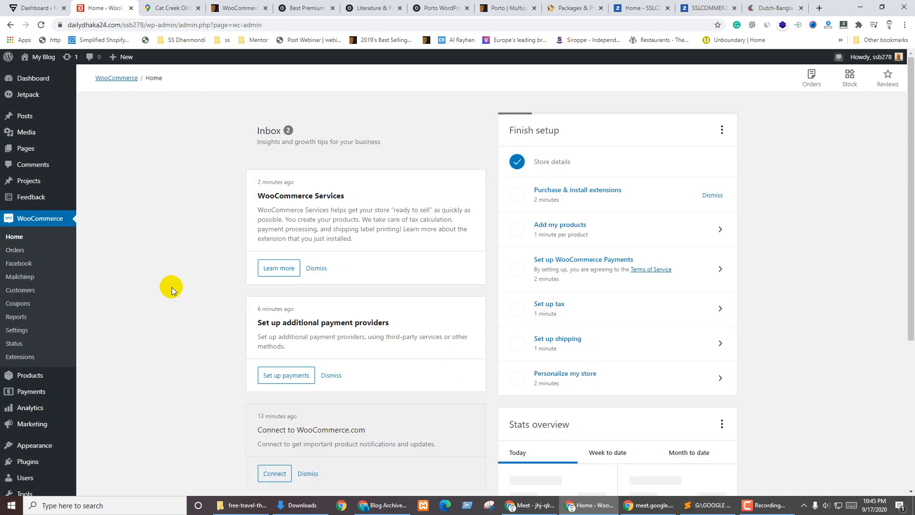
Open the Jetpack dashboard and review its site stats and Protect status
{"action": "left_click", "coordinate": [26, 95]}
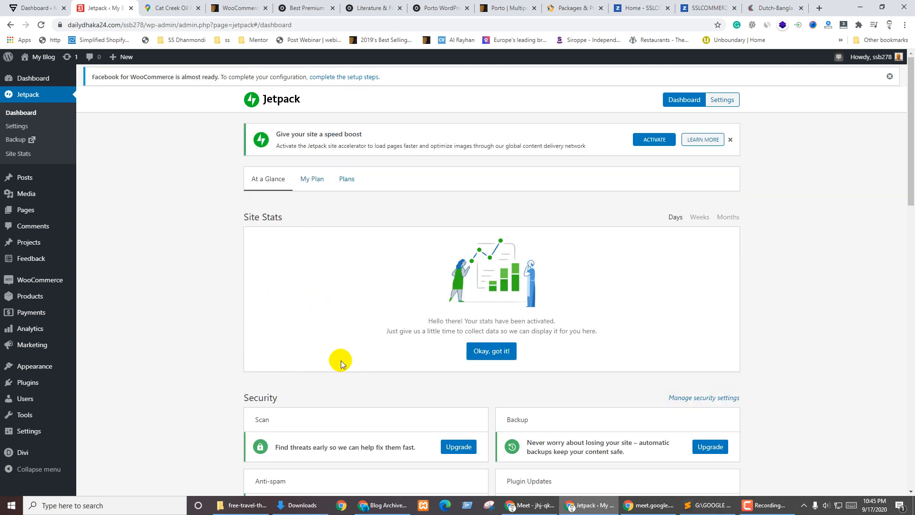
{"action": "scroll", "coordinate": [465, 326], "scroll_direction": "down", "scroll_amount": 7}
{"action": "scroll", "coordinate": [586, 306], "scroll_direction": "down", "scroll_amount": 7}
{"action": "scroll", "coordinate": [658, 313], "scroll_direction": "up", "scroll_amount": 14}
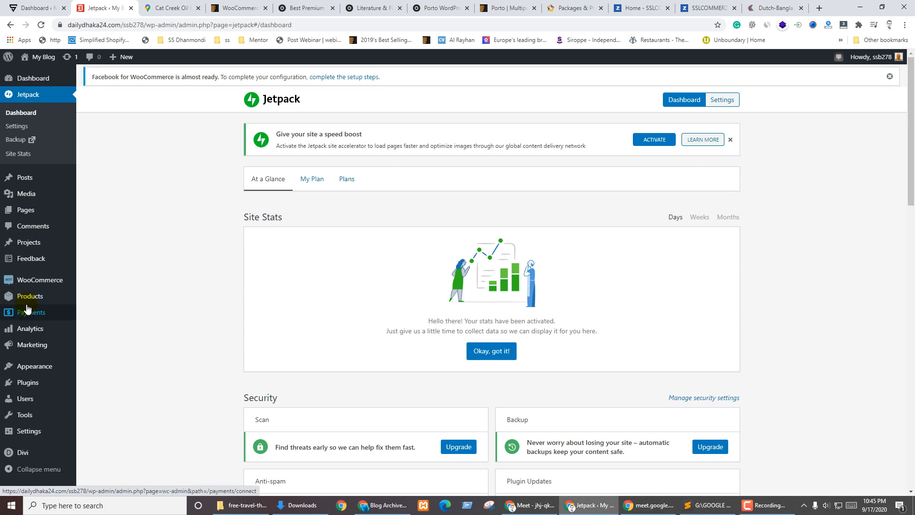
{"action": "mouse_move", "coordinate": [28, 347]}
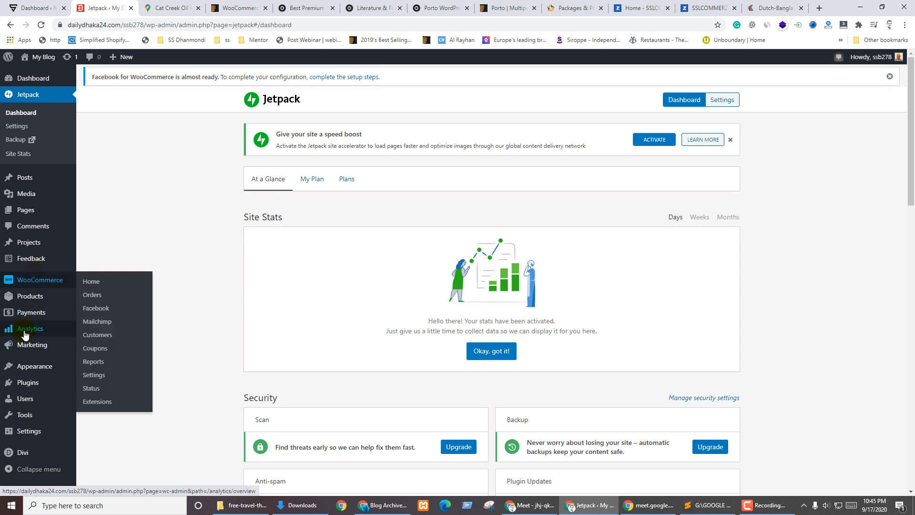
View the Analytics Overview charts showing $0.00 sales and zero orders for September 1–17, 2020
{"action": "mouse_move", "coordinate": [22, 331]}
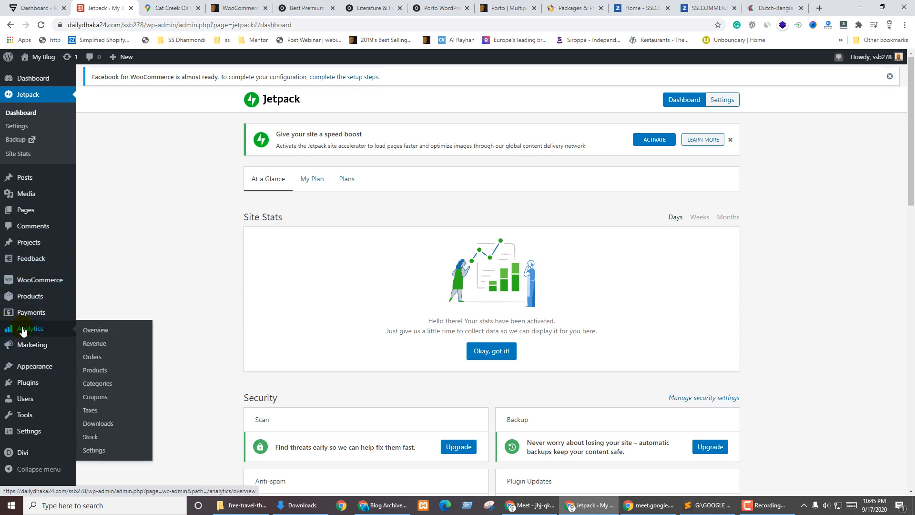
{"action": "left_click", "coordinate": [87, 333]}
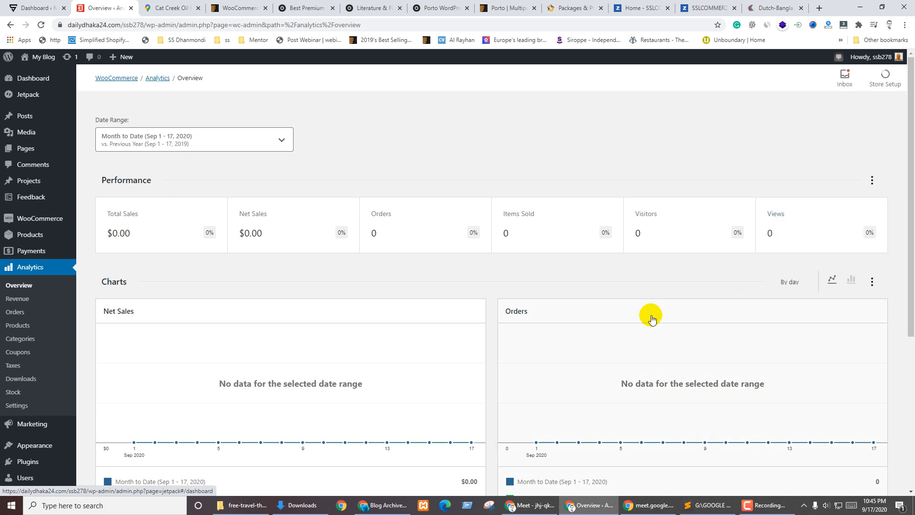
{"action": "scroll", "coordinate": [298, 305], "scroll_direction": "down", "scroll_amount": 3}
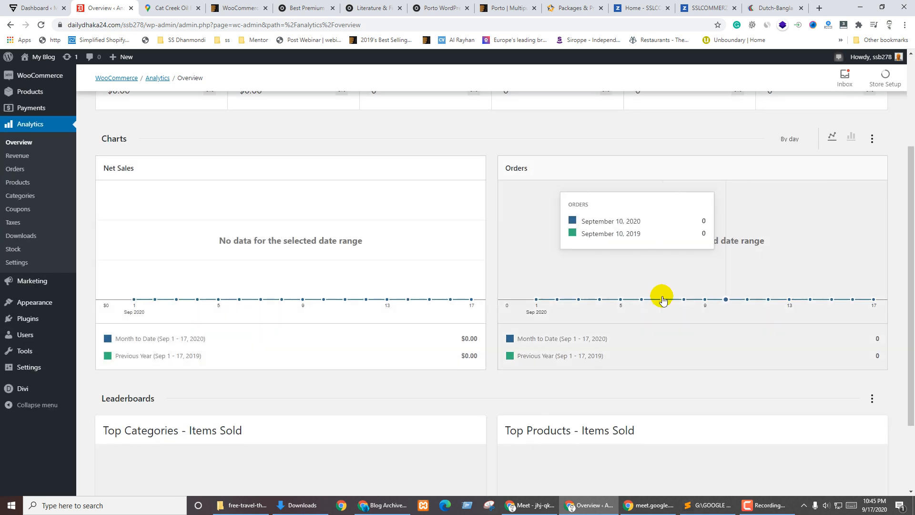
{"action": "scroll", "coordinate": [202, 278], "scroll_direction": "up", "scroll_amount": 3}
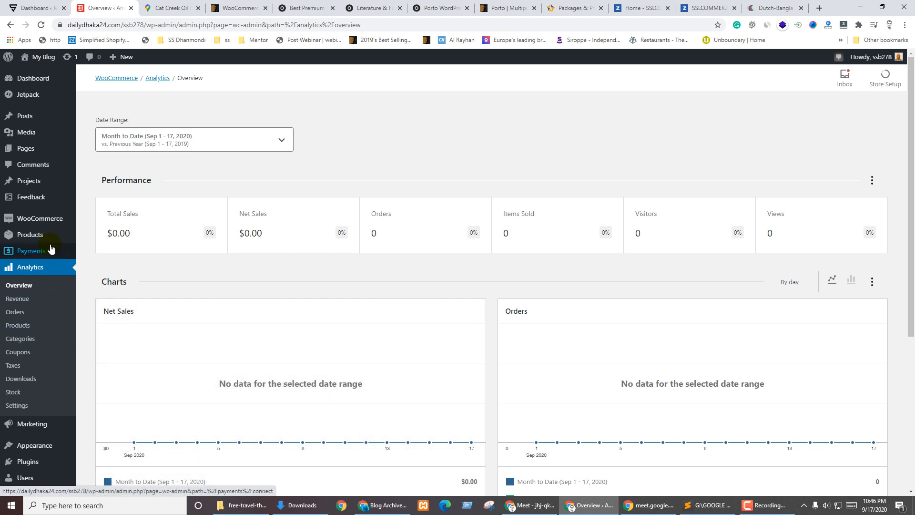
Start WooCommerce Payments setup and reach Stripe's sign-up form, leaving the mobile number blank
{"action": "left_click", "coordinate": [31, 253]}
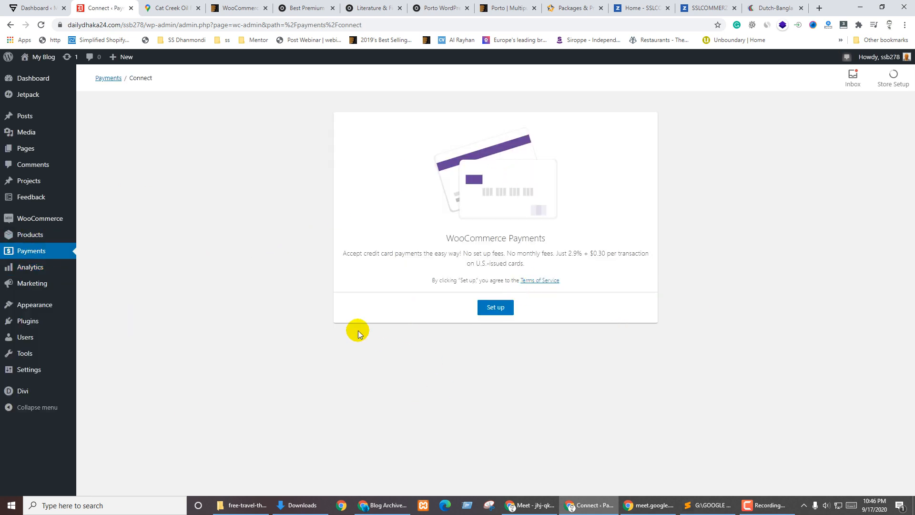
{"action": "left_click", "coordinate": [496, 308]}
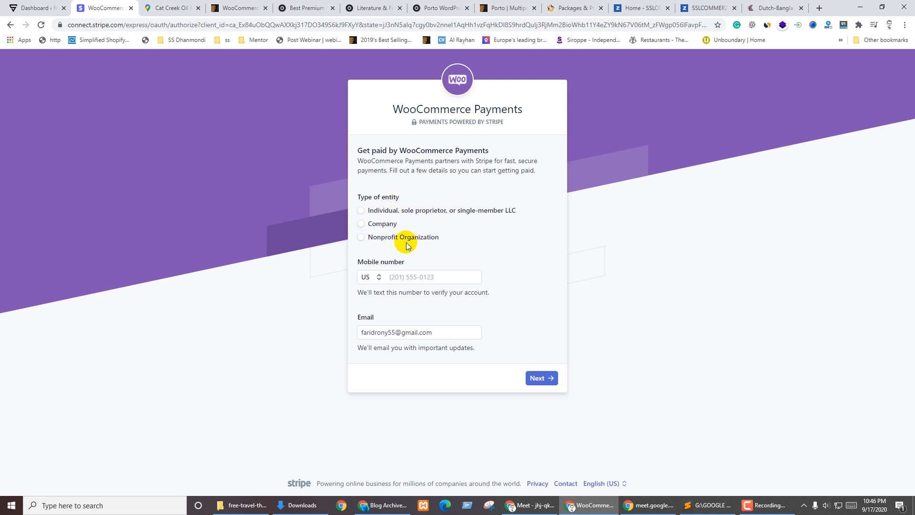
{"action": "left_click", "coordinate": [422, 277]}
{"action": "left_click", "coordinate": [495, 326]}
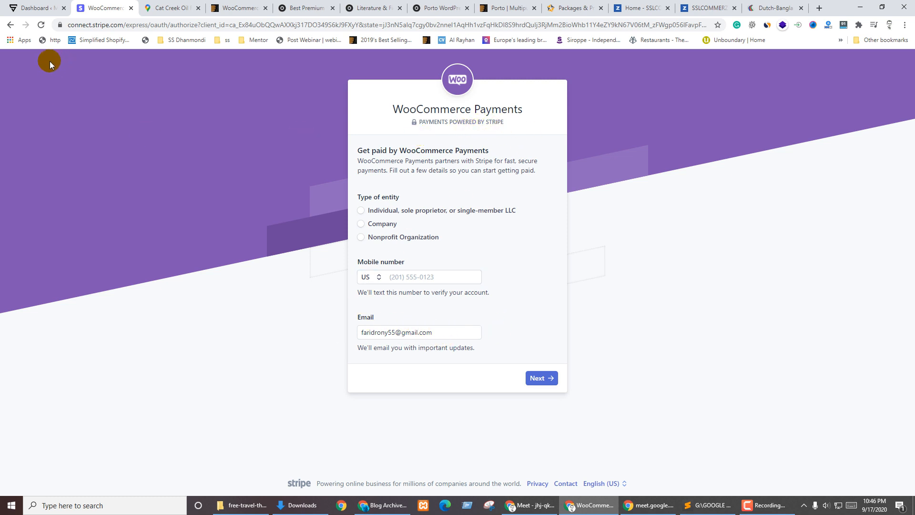
{"action": "left_click", "coordinate": [35, 8]}
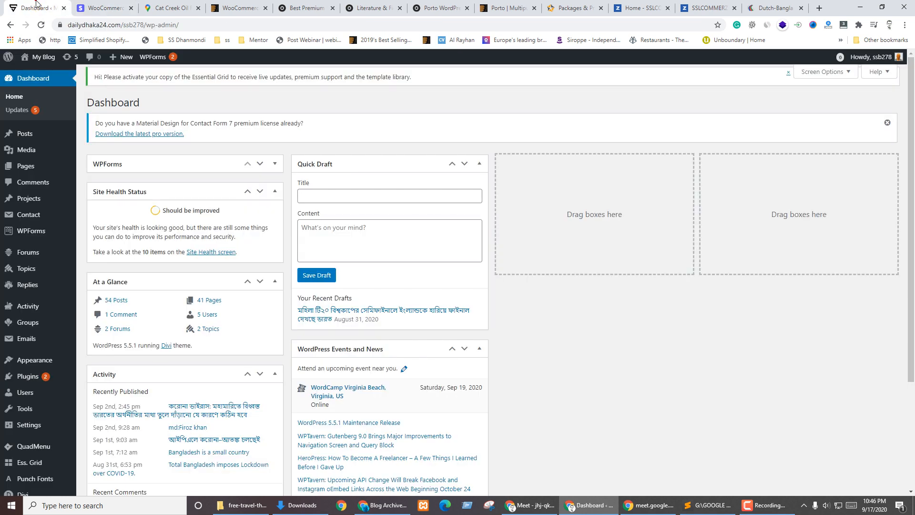
Close the Stripe WooCommerce Payments tab with Ctrl+W and return to the WordPress Dashboard tab
{"action": "left_click", "coordinate": [62, 155]}
{"action": "key", "text": "ctrl+Tab"}
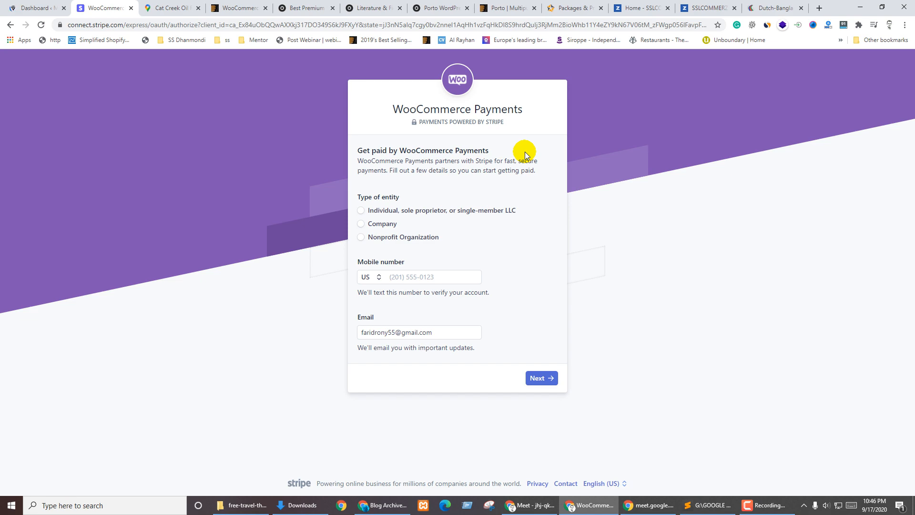
{"action": "key", "text": "ctrl+shift+Tab"}
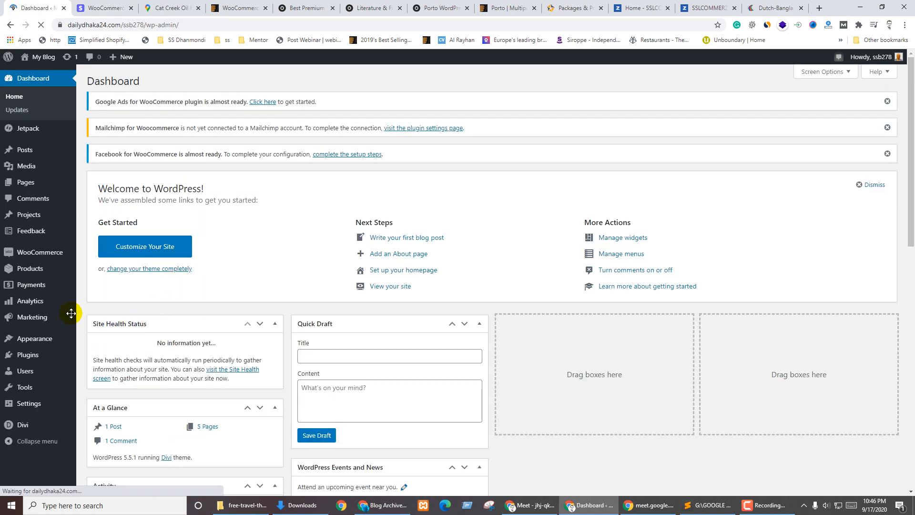
{"action": "left_click", "coordinate": [25, 286]}
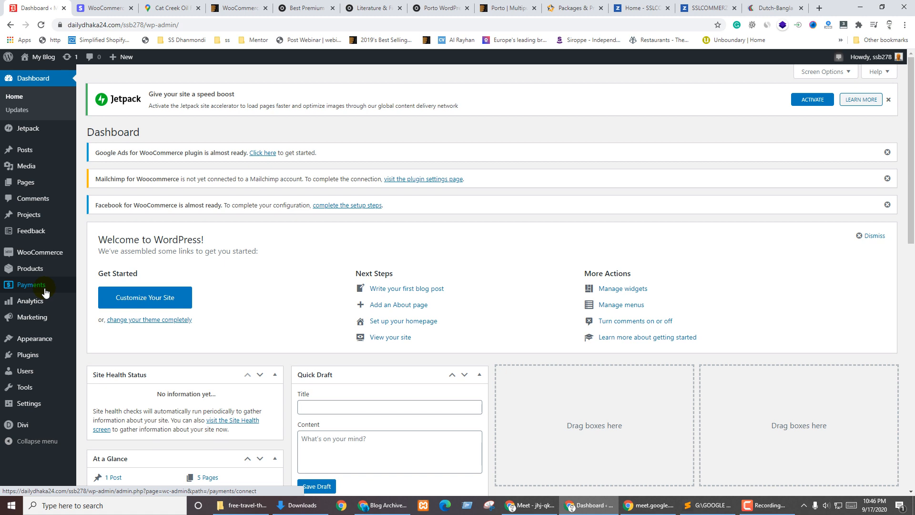
{"action": "key", "text": "ctrl+Tab"}
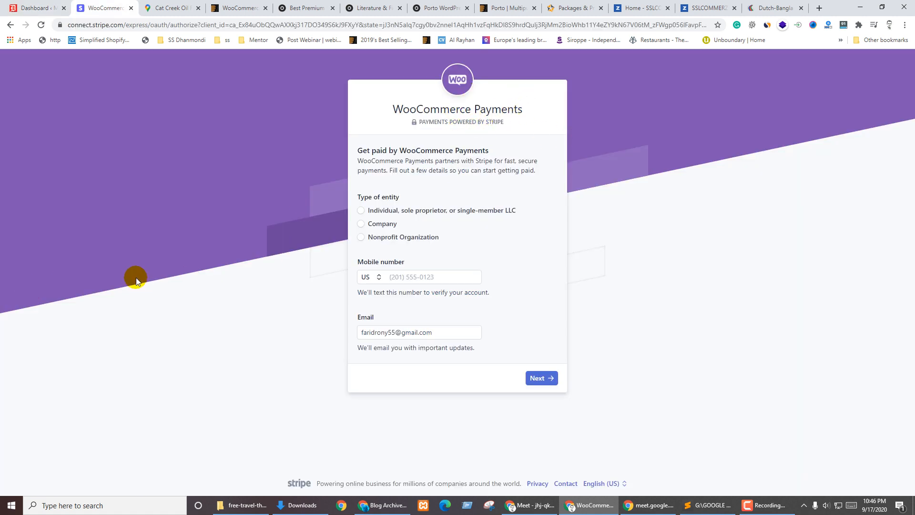
{"action": "key", "text": "ctrl+w"}
{"action": "left_click", "coordinate": [46, 5]}
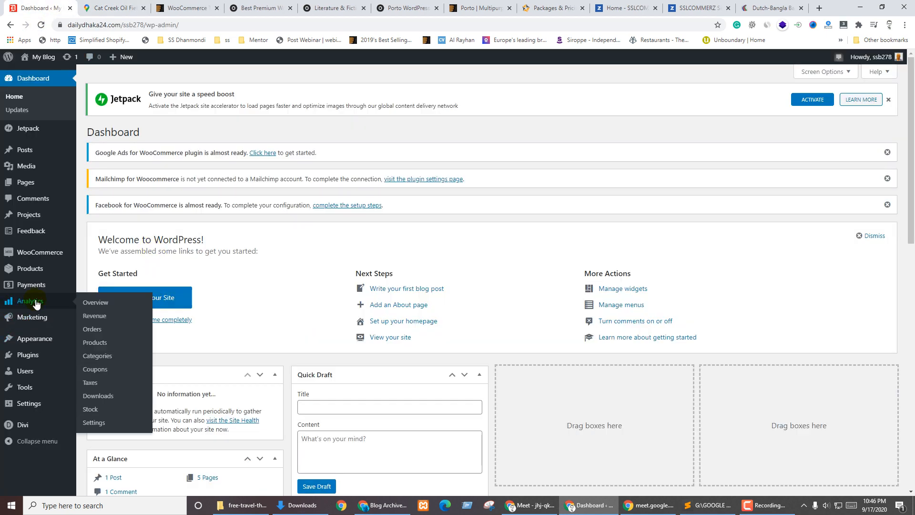
{"action": "mouse_move", "coordinate": [36, 322]}
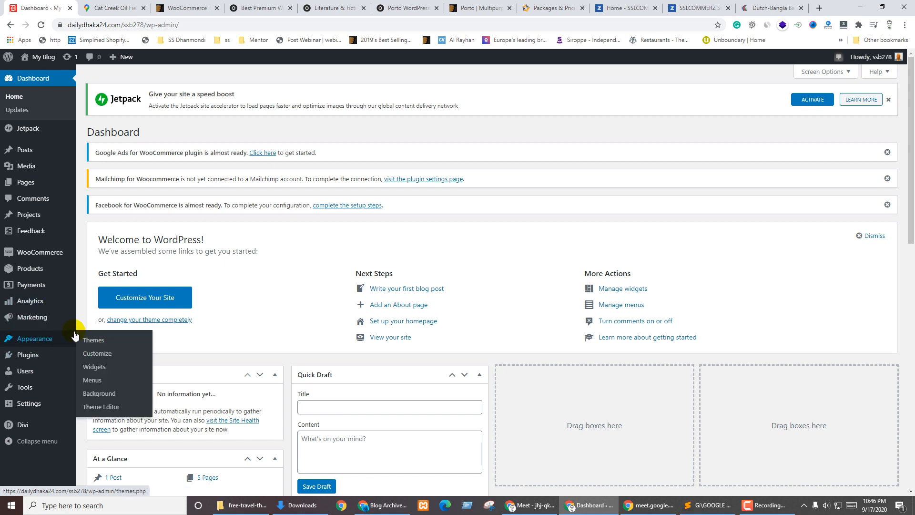
{"action": "mouse_move", "coordinate": [35, 250]}
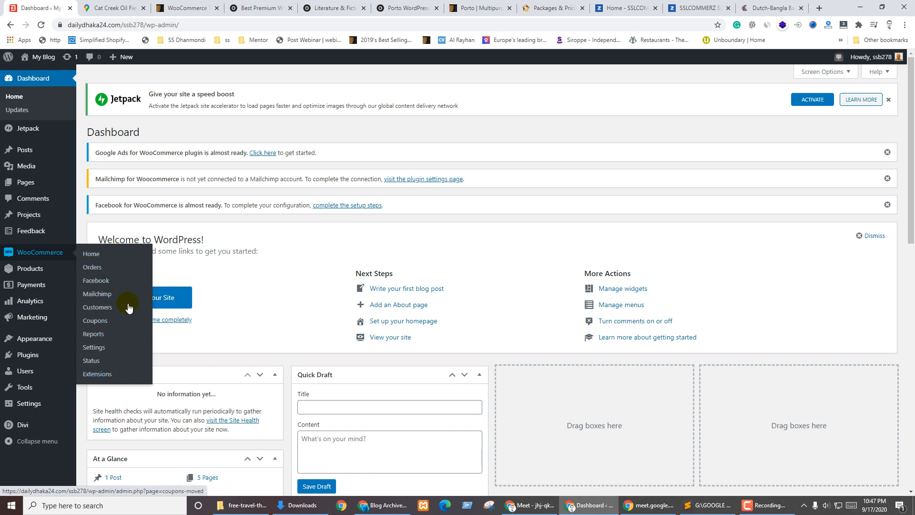
On WooCommerce Home, postpone buying extensions with 'I'll do it later', then start Add my products
{"action": "left_click", "coordinate": [92, 255]}
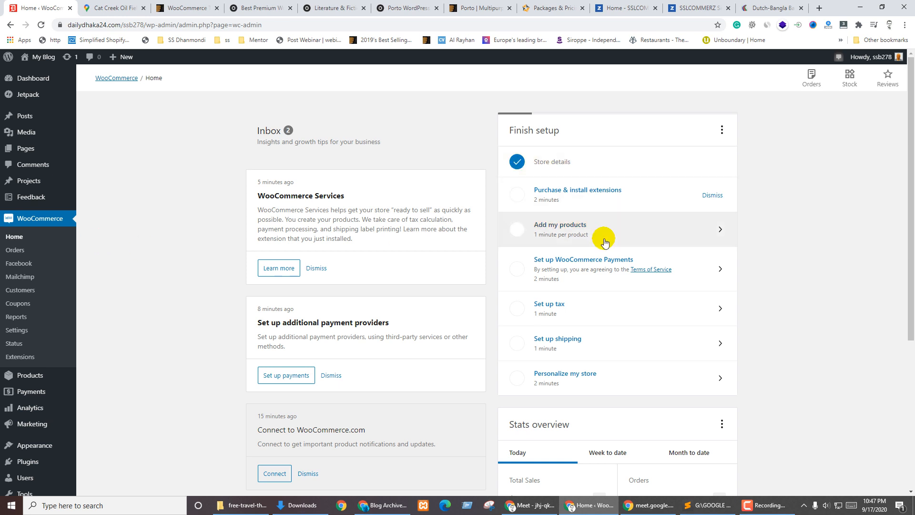
{"action": "left_click", "coordinate": [581, 196]}
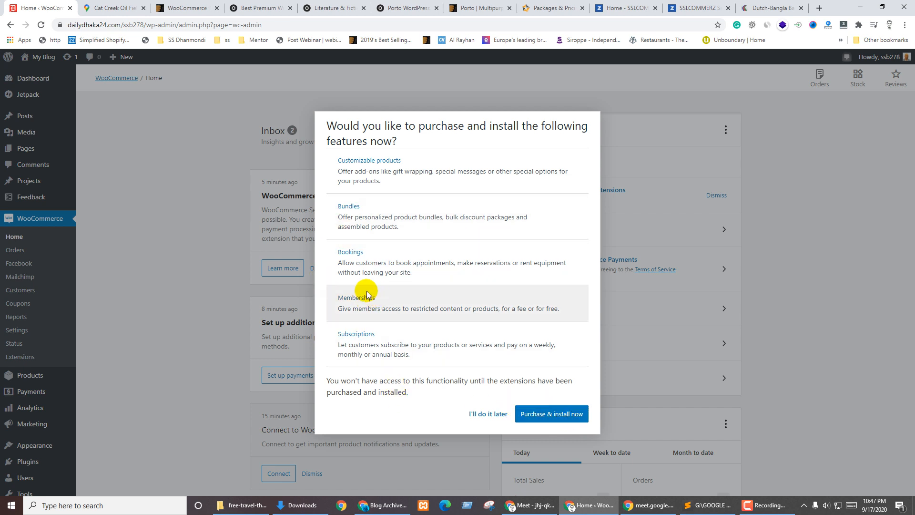
{"action": "left_click", "coordinate": [486, 414]}
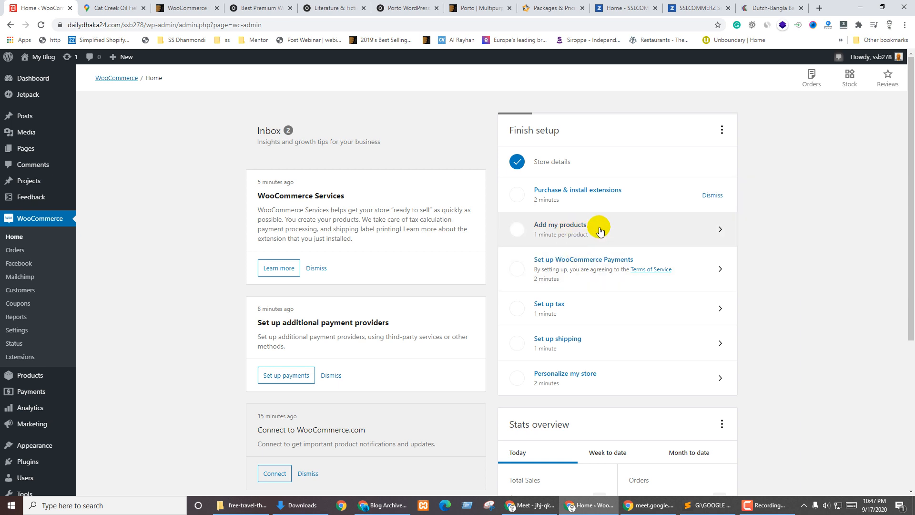
{"action": "left_click", "coordinate": [570, 228]}
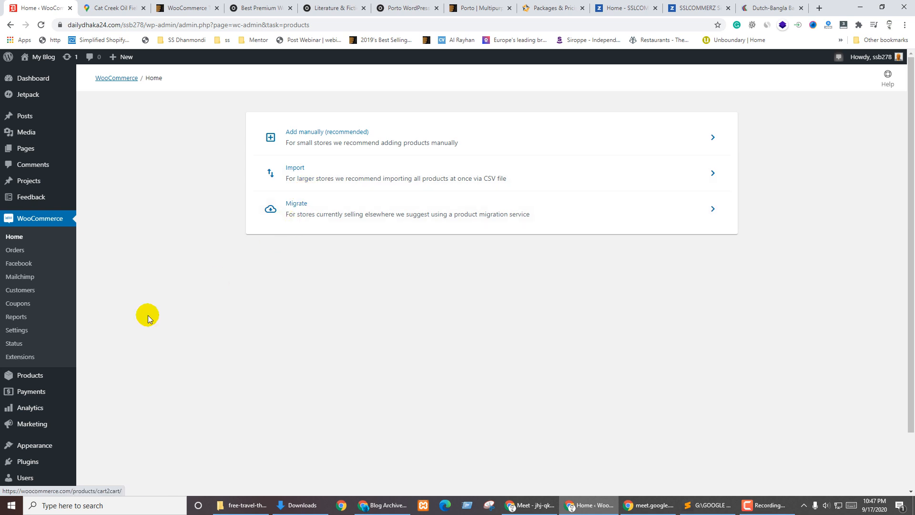
Return to WooCommerce Home, view the WooCommerce Payments Stripe sign-up, and go back
{"action": "mouse_move", "coordinate": [46, 377]}
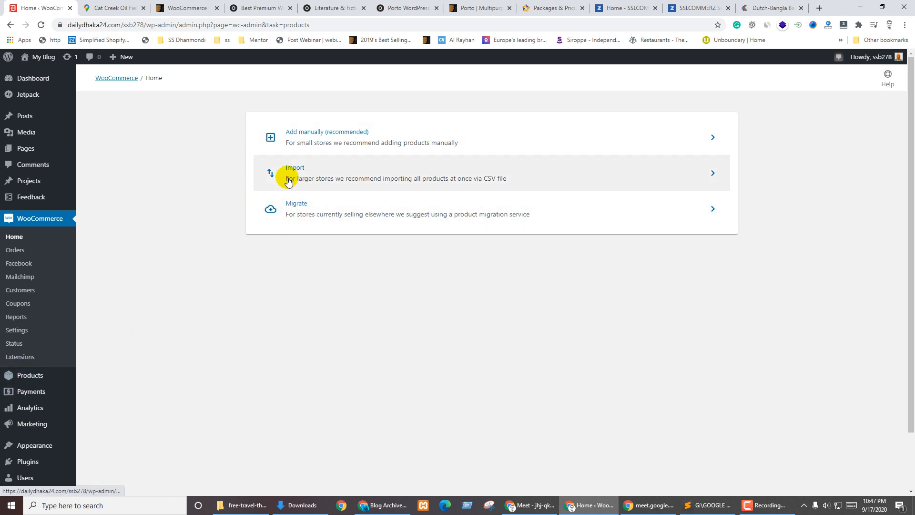
{"action": "left_click", "coordinate": [10, 26]}
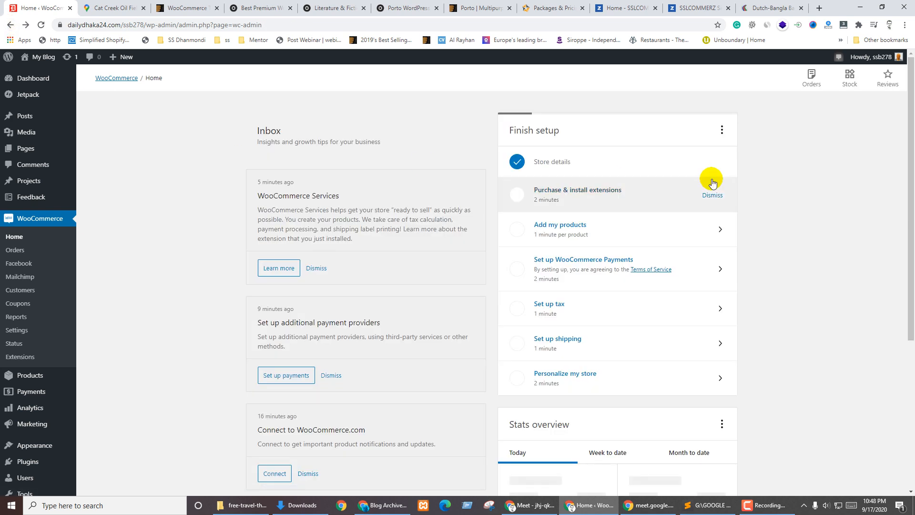
{"action": "scroll", "coordinate": [837, 224], "scroll_direction": "down", "scroll_amount": 2}
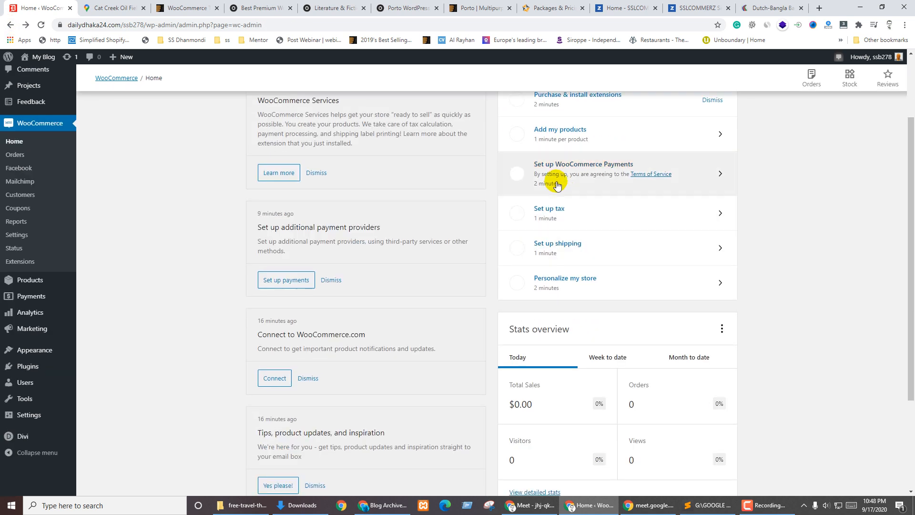
{"action": "left_click", "coordinate": [584, 173]}
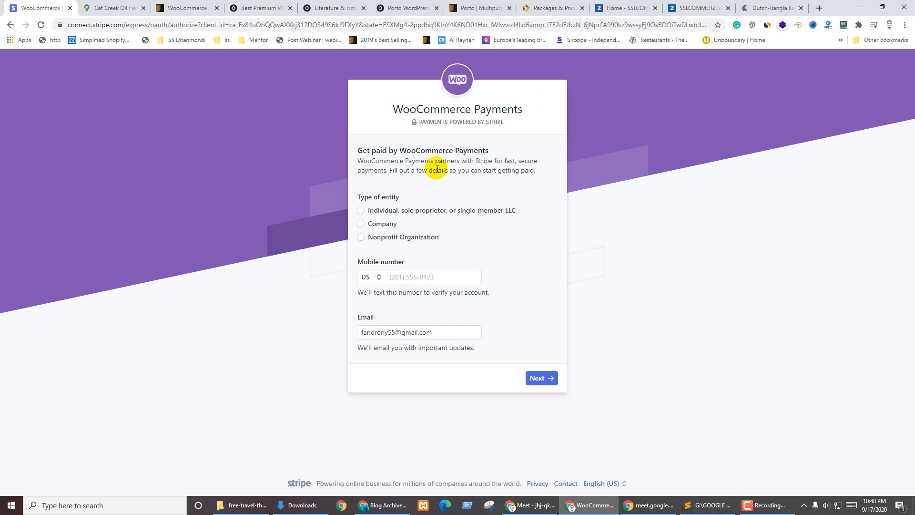
{"action": "left_click", "coordinate": [11, 25]}
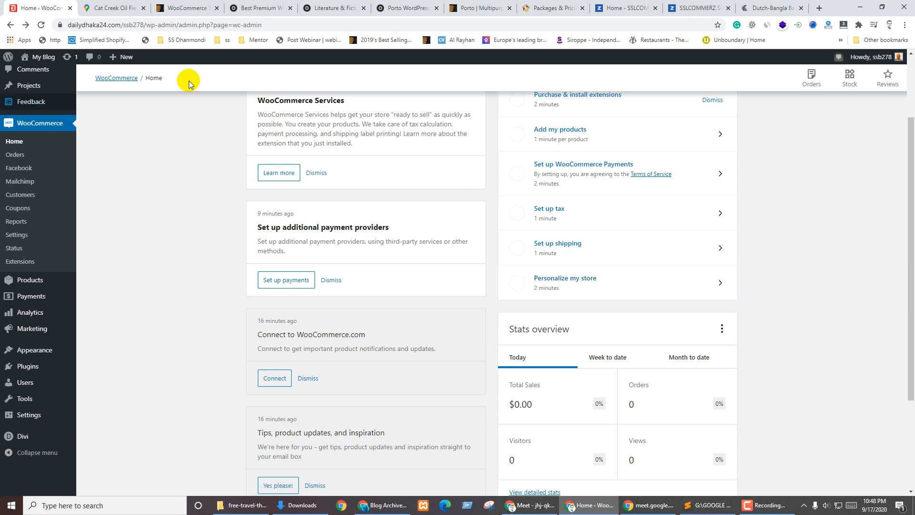
Open the WooCommerce Orders page, which has no orders yet
{"action": "scroll", "coordinate": [524, 295], "scroll_direction": "down", "scroll_amount": 3}
{"action": "scroll", "coordinate": [202, 286], "scroll_direction": "up", "scroll_amount": 5}
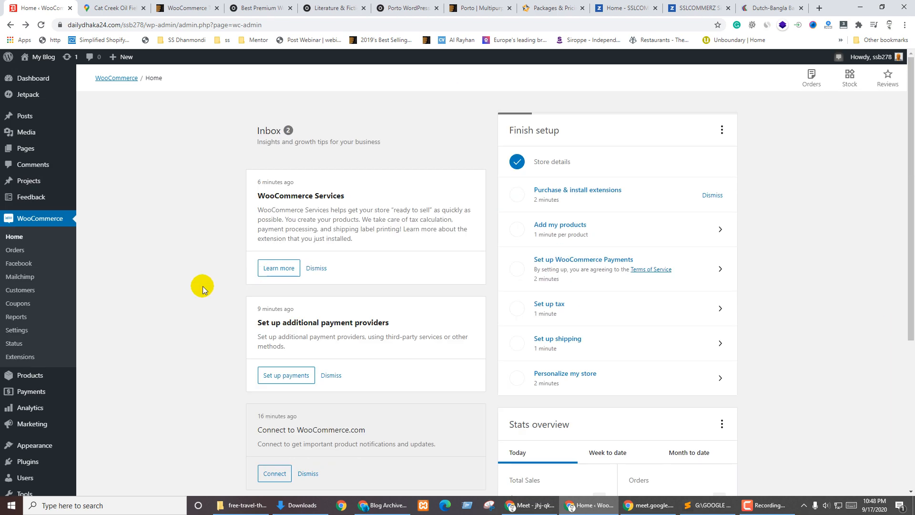
{"action": "left_click", "coordinate": [15, 250]}
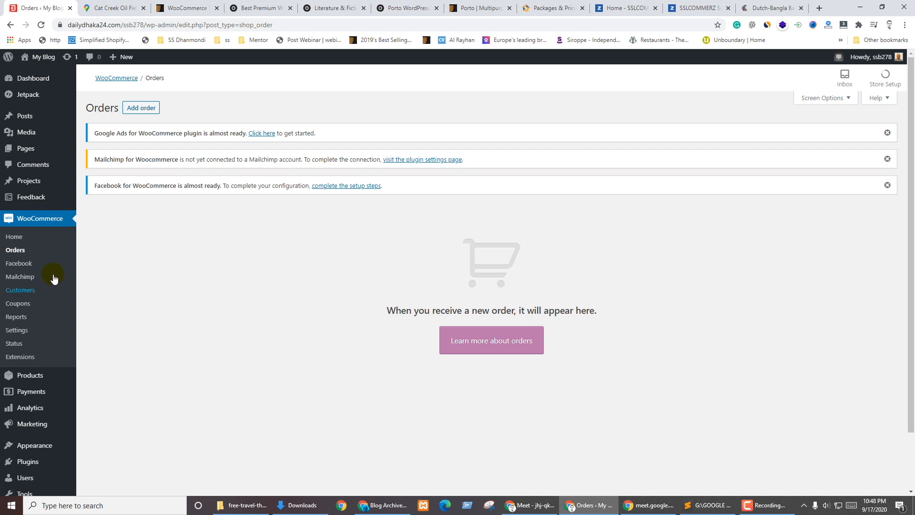
Start the Facebook for WooCommerce connection, cancel the Facebook login, and open Mailchimp instead
{"action": "left_click", "coordinate": [30, 265]}
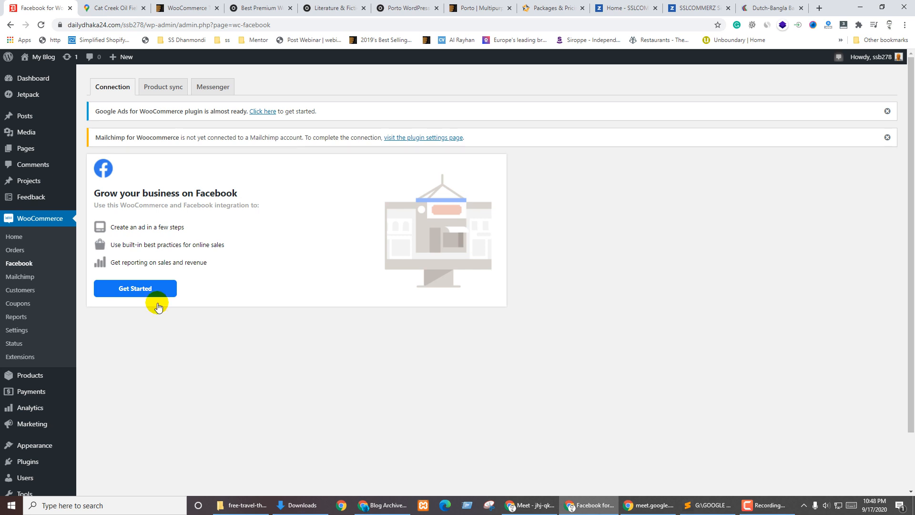
{"action": "left_click", "coordinate": [123, 295]}
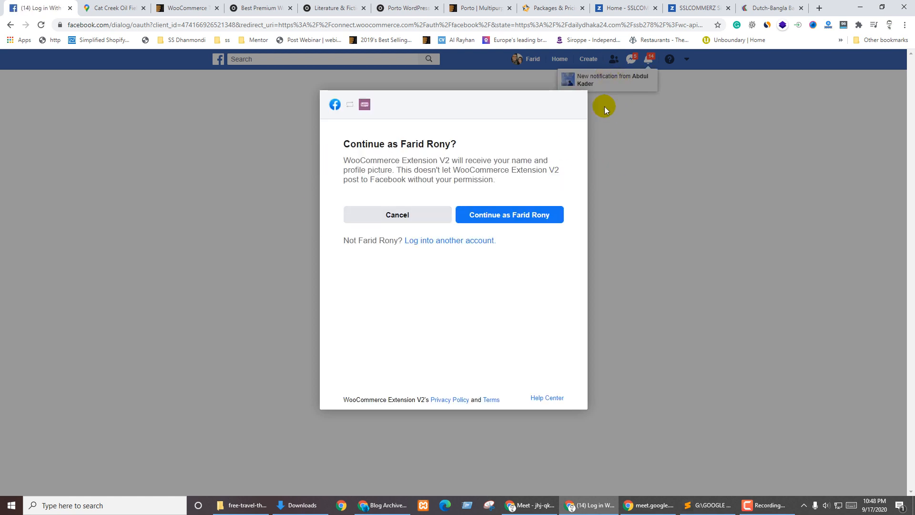
{"action": "left_click", "coordinate": [396, 213]}
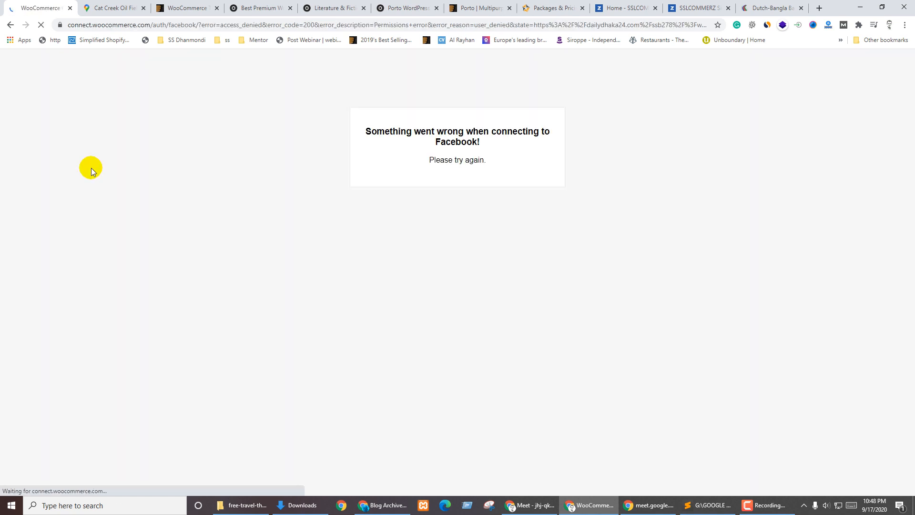
{"action": "left_click", "coordinate": [10, 25]}
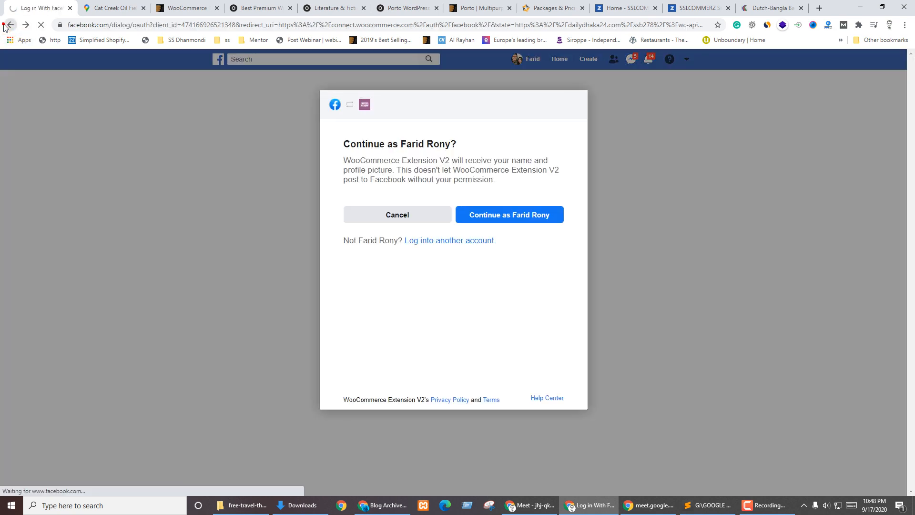
{"action": "left_click", "coordinate": [10, 25]}
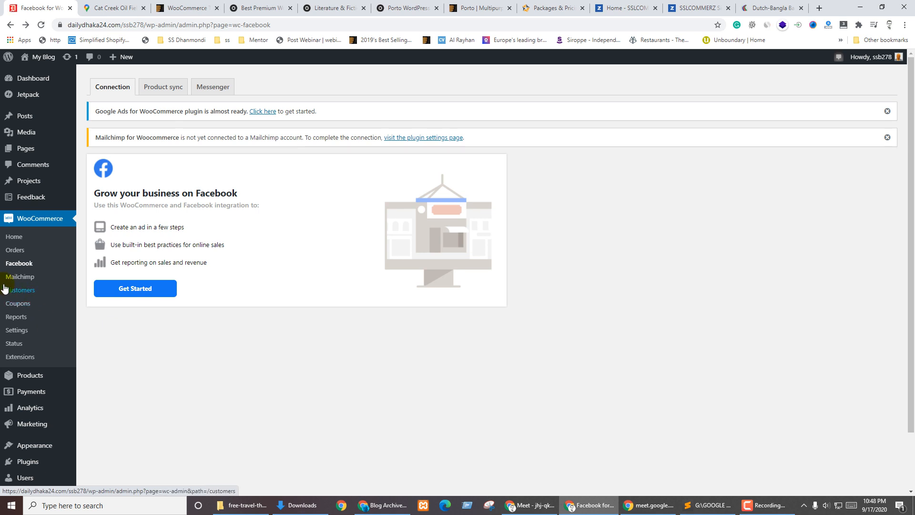
{"action": "left_click", "coordinate": [19, 277]}
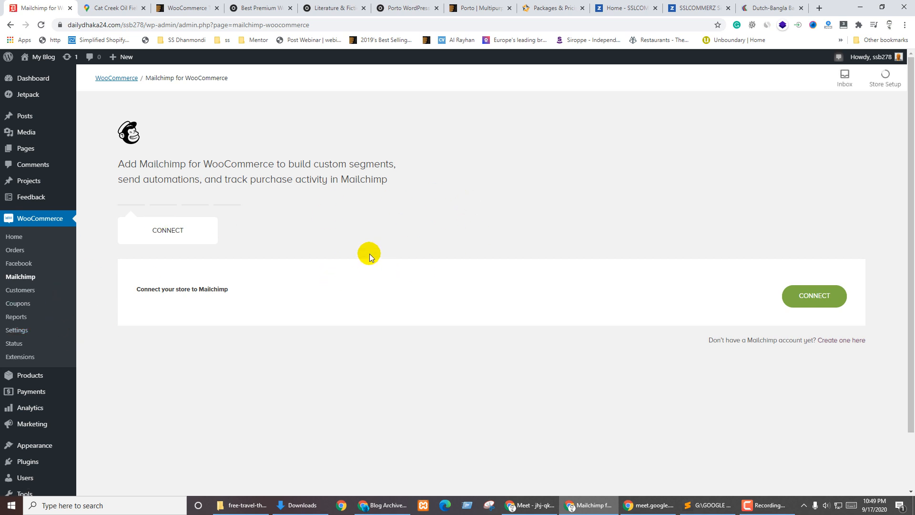
View the empty WooCommerce Customers list, then open Settings on the General tab
{"action": "left_click", "coordinate": [18, 291]}
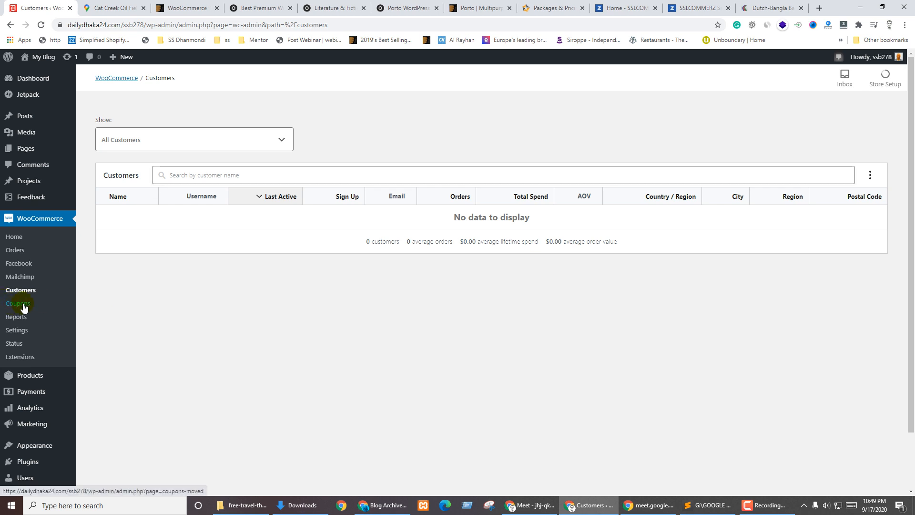
{"action": "left_click", "coordinate": [15, 335]}
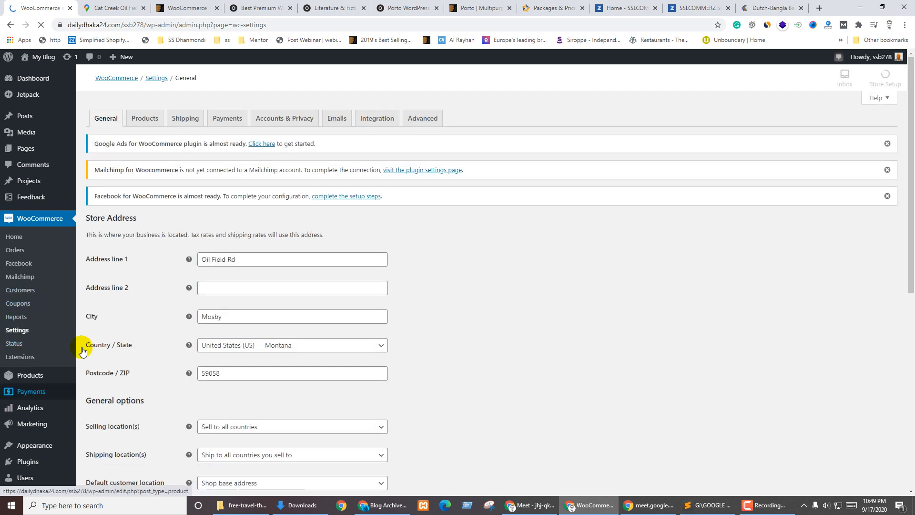
Set Selling location(s) to 'Sell to specific countries', leaving the country list empty
{"action": "left_click", "coordinate": [492, 285]}
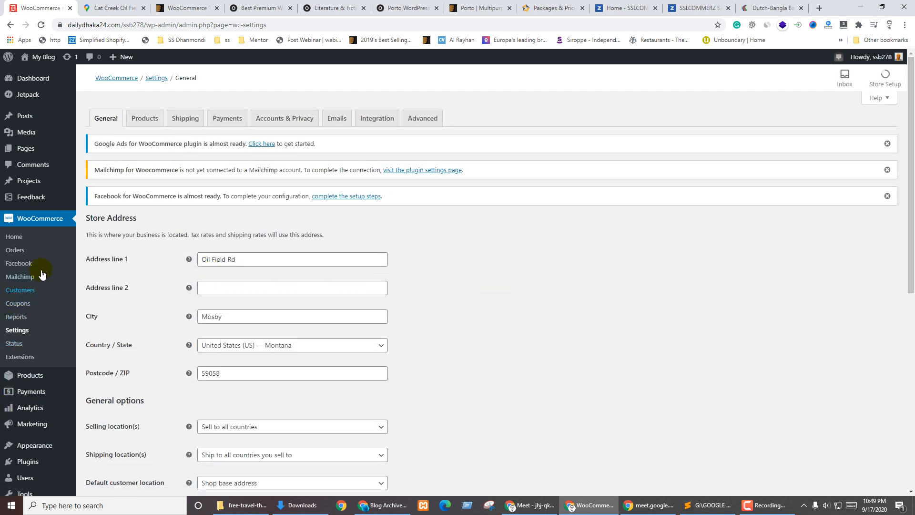
{"action": "scroll", "coordinate": [248, 351], "scroll_direction": "down", "scroll_amount": 5}
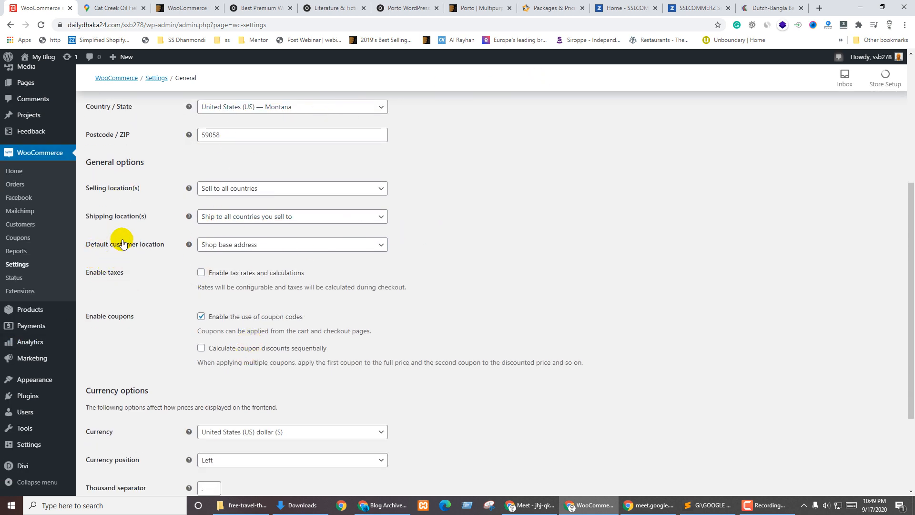
{"action": "left_click", "coordinate": [255, 196]}
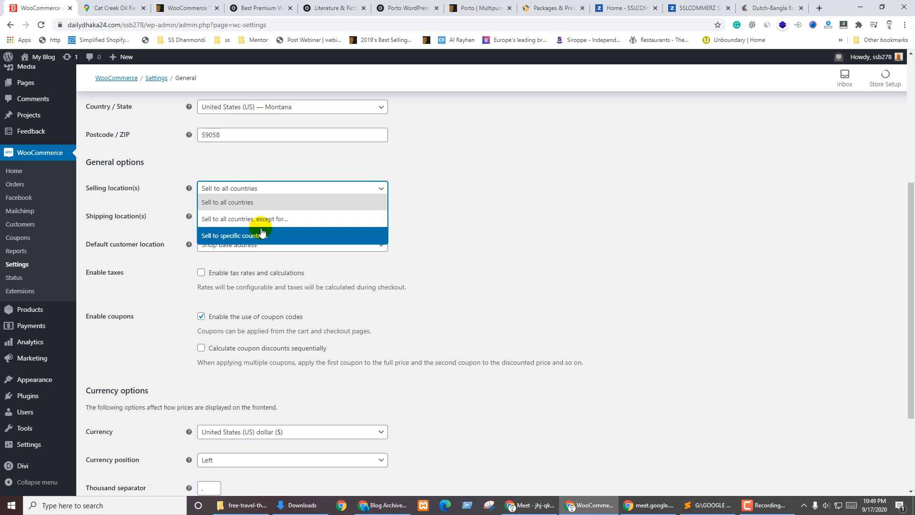
{"action": "left_click", "coordinate": [238, 224]}
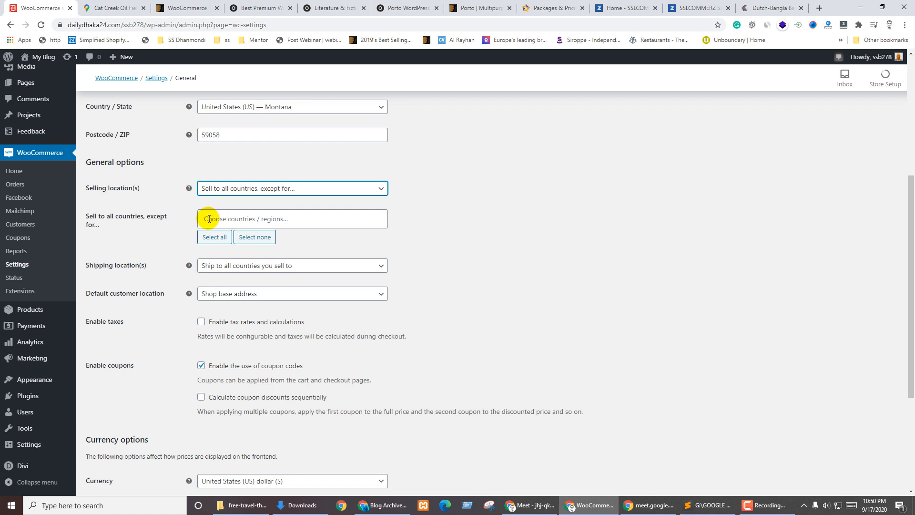
{"action": "left_click", "coordinate": [228, 221]}
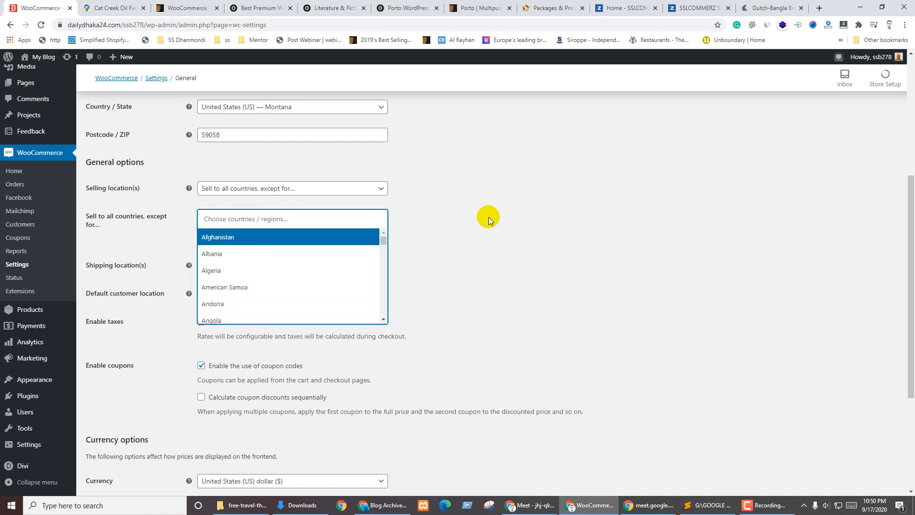
{"action": "left_click", "coordinate": [489, 215]}
{"action": "left_click", "coordinate": [249, 189]}
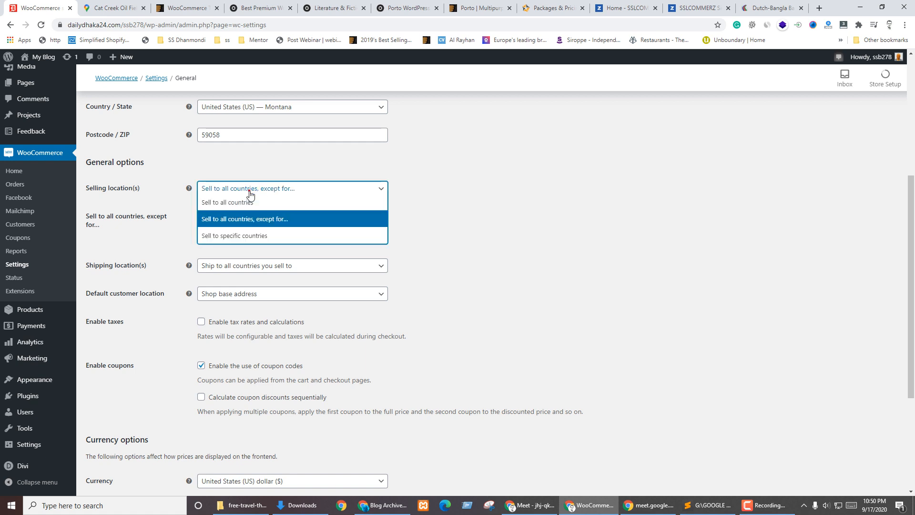
{"action": "left_click", "coordinate": [239, 237]}
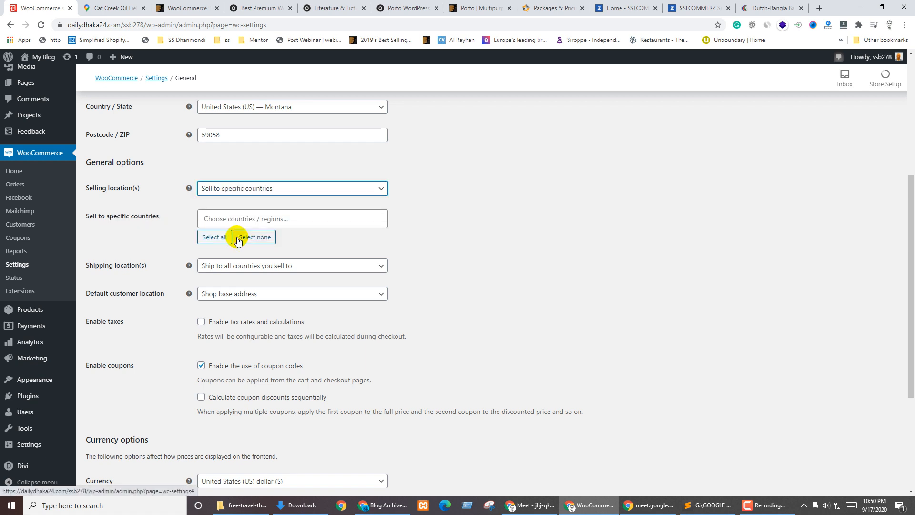
{"action": "left_click", "coordinate": [245, 218]}
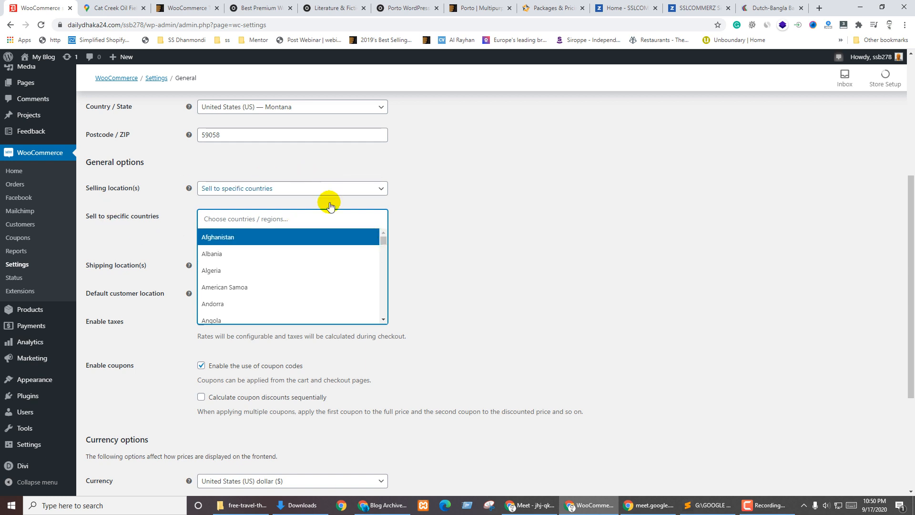
{"action": "left_click", "coordinate": [518, 204]}
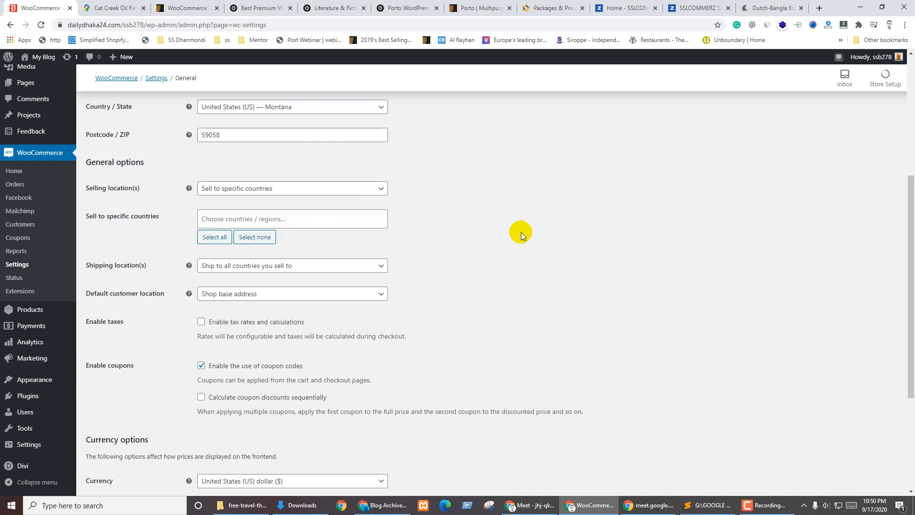
Change Shipping location(s) to 'Ship to specific countries only' with no countries chosen
{"action": "left_click", "coordinate": [235, 265]}
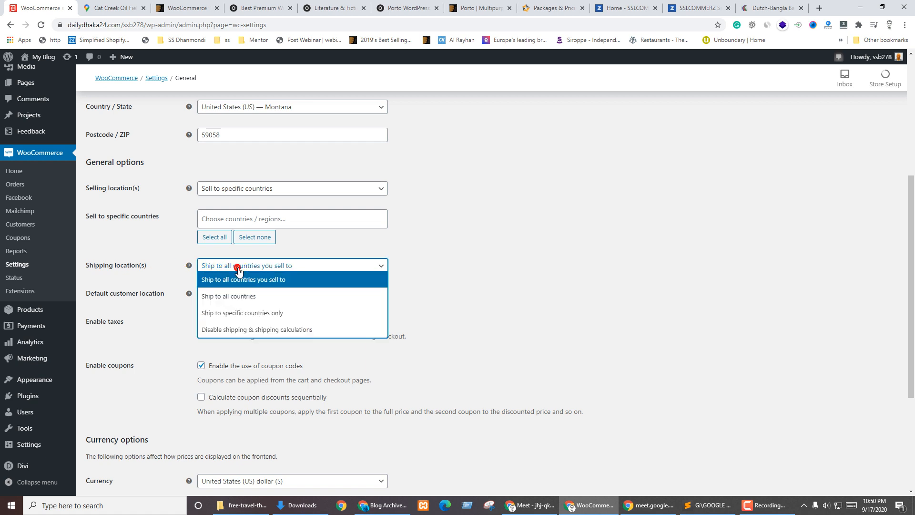
{"action": "left_click", "coordinate": [240, 297]}
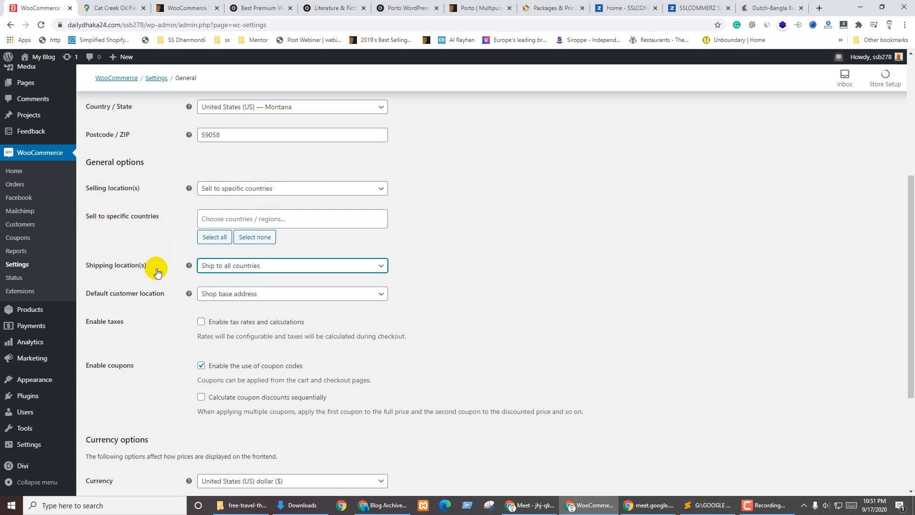
{"action": "left_click", "coordinate": [253, 272]}
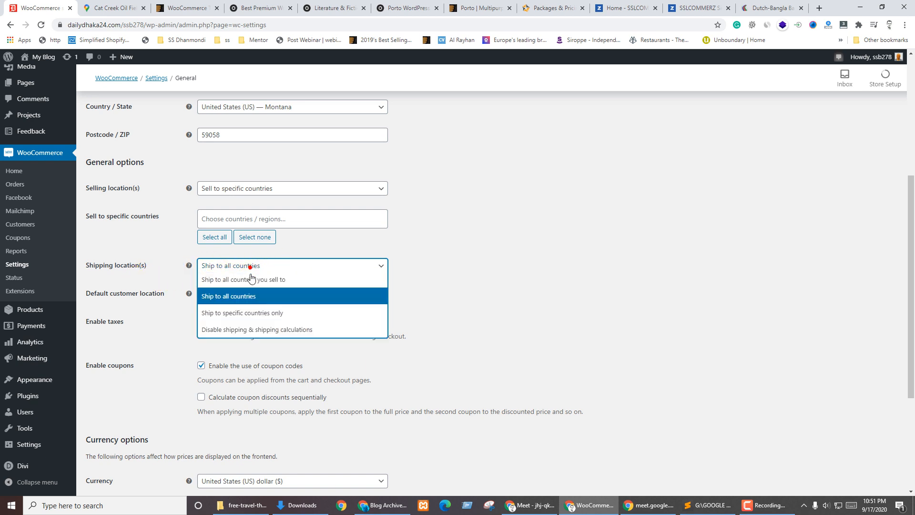
{"action": "left_click", "coordinate": [251, 313]}
{"action": "left_click", "coordinate": [242, 295]}
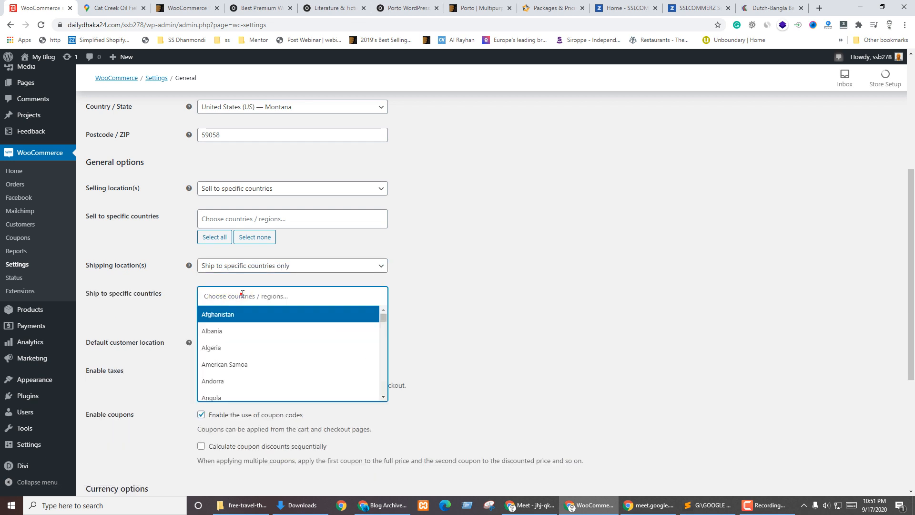
{"action": "left_click", "coordinate": [495, 294]}
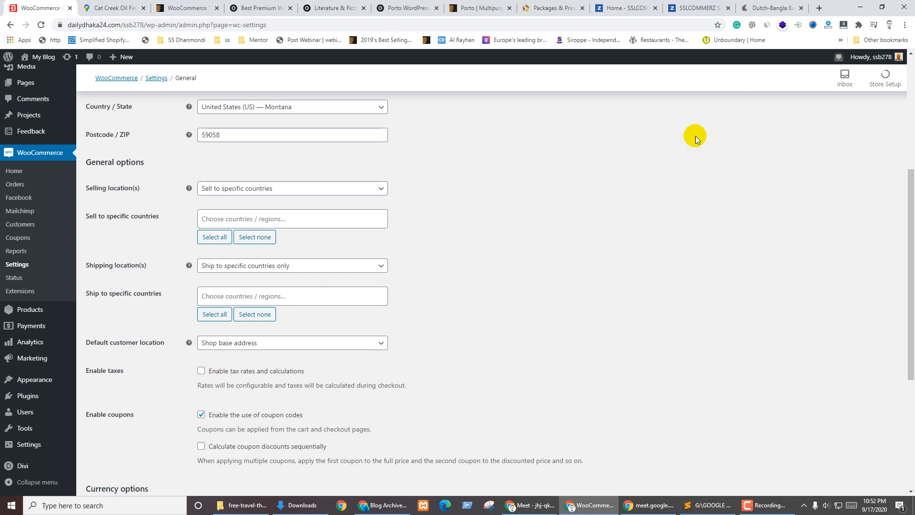
Open aliexpress.com in a new tab and open the first suggested KEYSION magnetic cable listing
{"action": "left_click", "coordinate": [819, 7]}
{"action": "type", "text": "ali"}
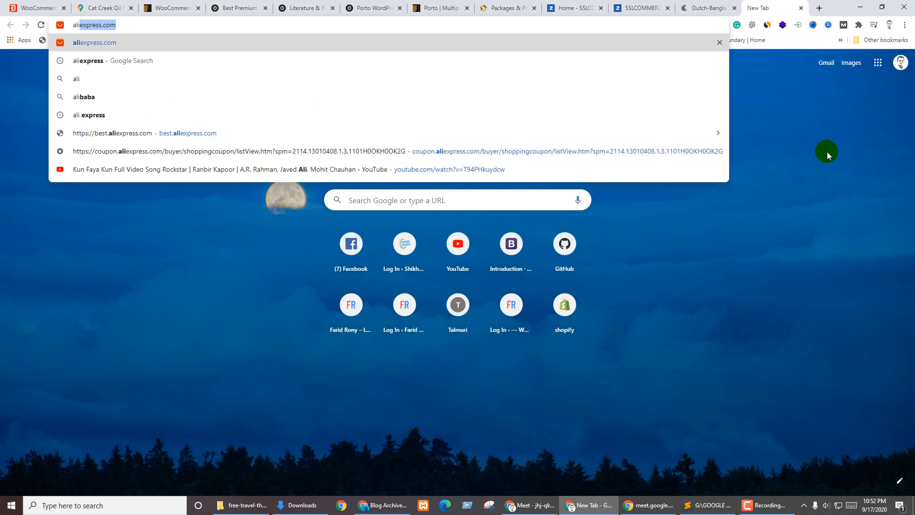
{"action": "key", "text": "Return"}
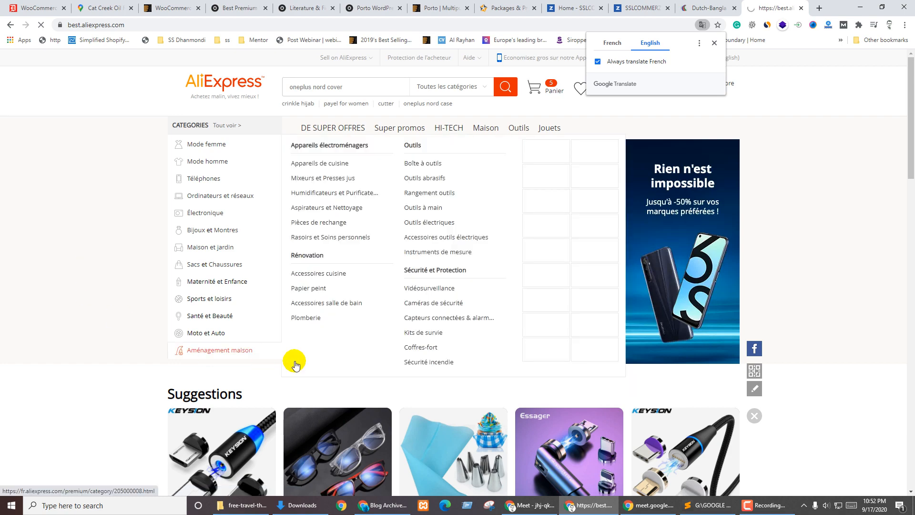
{"action": "scroll", "coordinate": [176, 296], "scroll_direction": "down", "scroll_amount": 10}
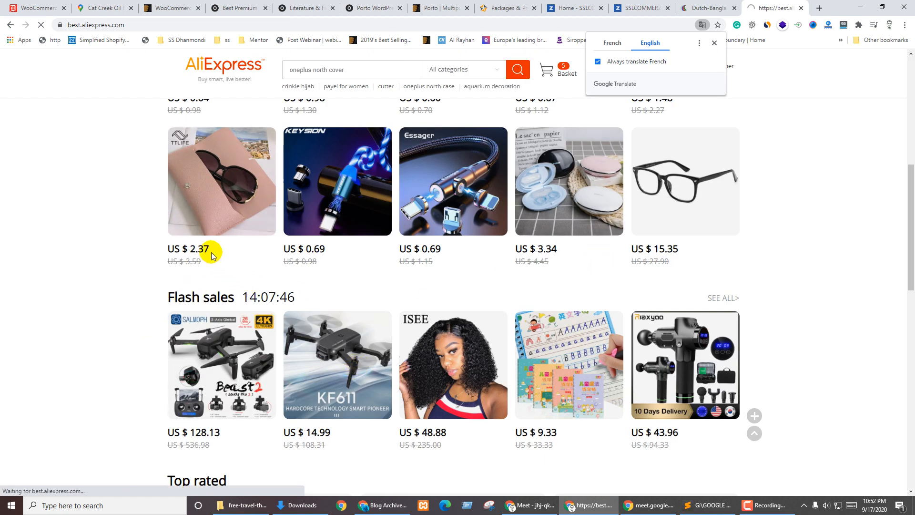
{"action": "mouse_move", "coordinate": [215, 212]}
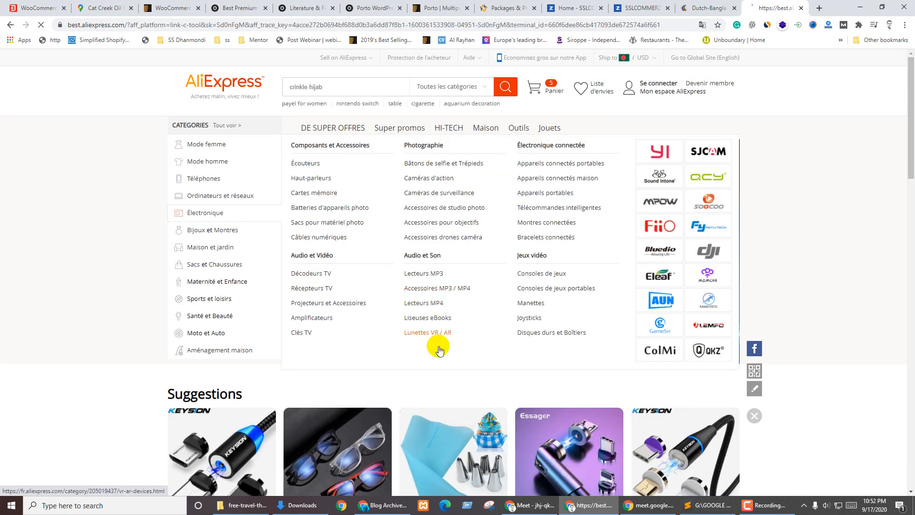
{"action": "scroll", "coordinate": [435, 343], "scroll_direction": "down", "scroll_amount": 5}
{"action": "left_click", "coordinate": [211, 235]}
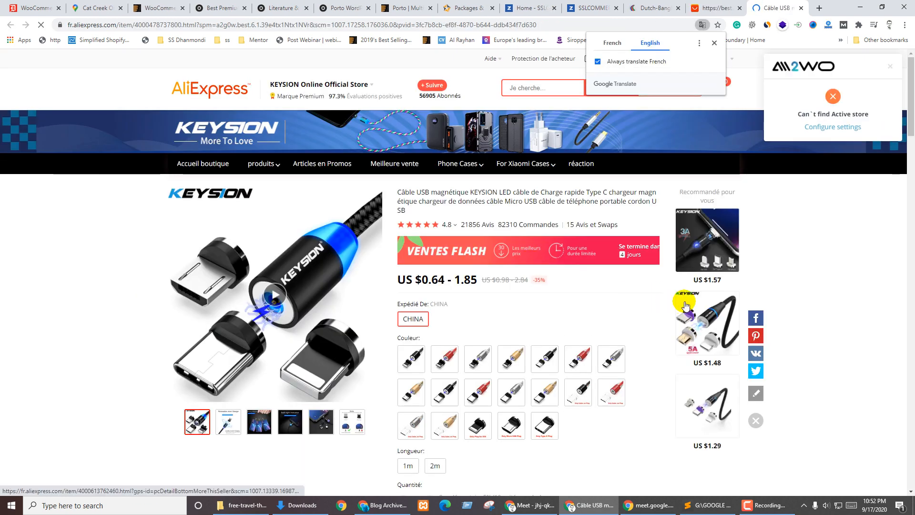
Preview the listing's red, silver, Micro USB plug-only and black cable options
{"action": "scroll", "coordinate": [443, 259], "scroll_direction": "down", "scroll_amount": 3}
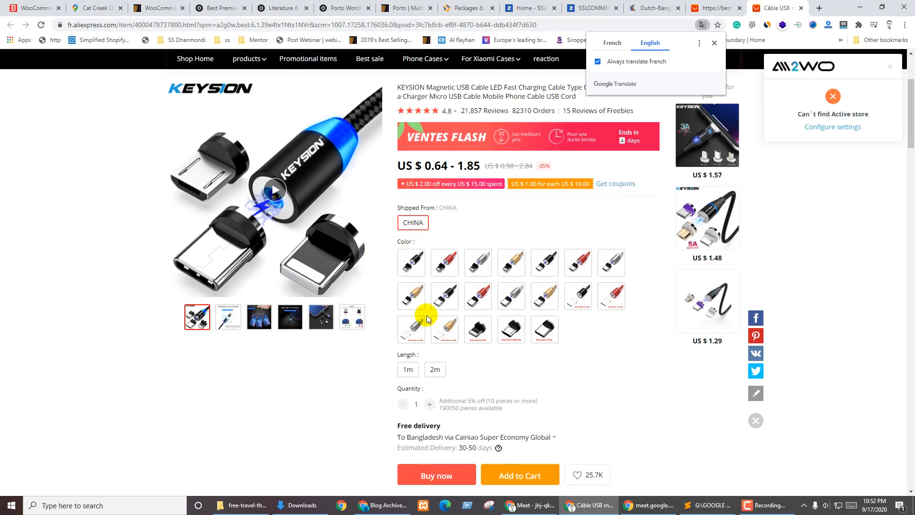
{"action": "scroll", "coordinate": [507, 257], "scroll_direction": "down", "scroll_amount": 3}
{"action": "scroll", "coordinate": [505, 262], "scroll_direction": "up", "scroll_amount": 4}
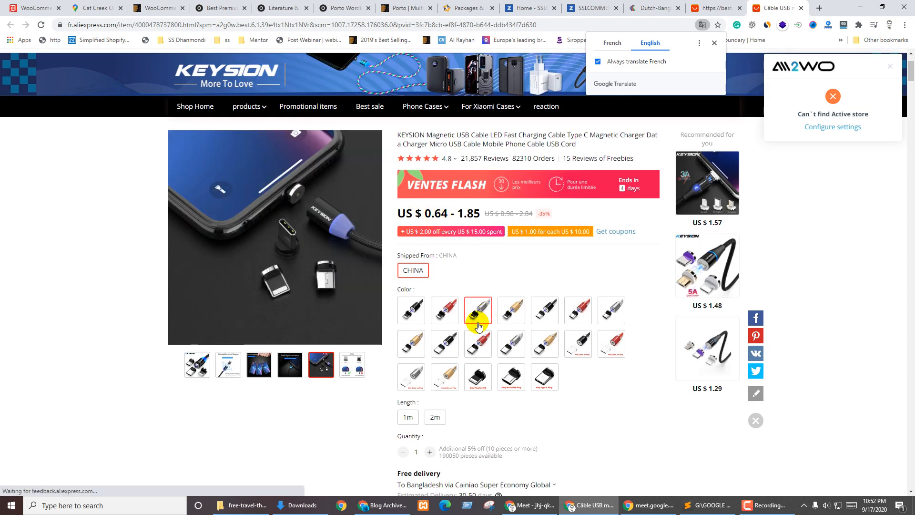
{"action": "left_click", "coordinate": [444, 311]}
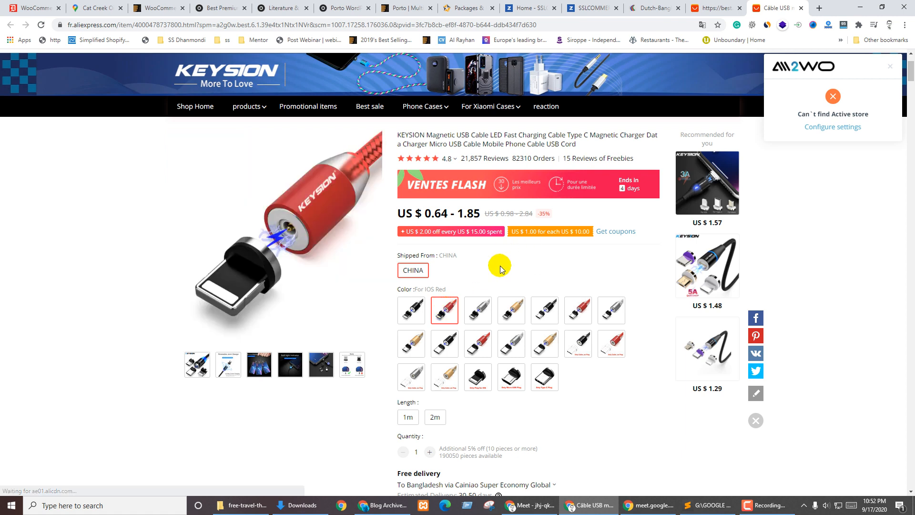
{"action": "left_click", "coordinate": [477, 311]}
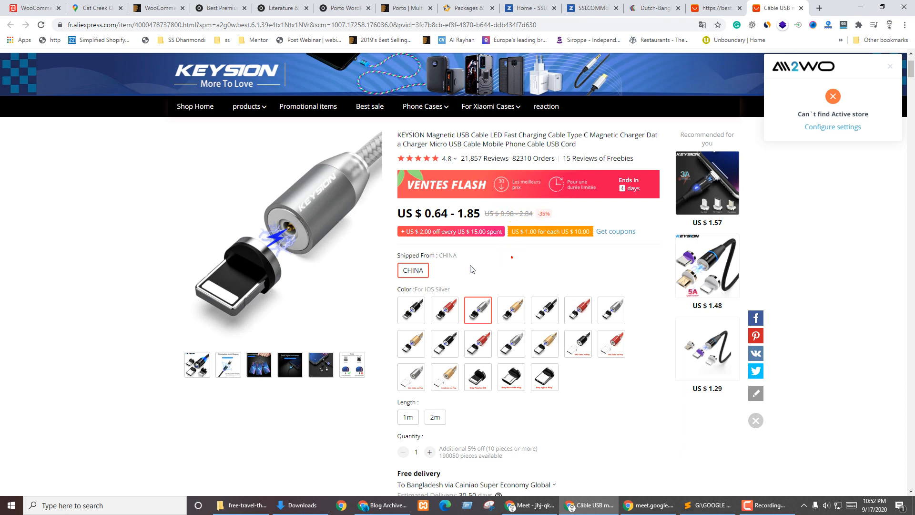
{"action": "left_click", "coordinate": [506, 379]}
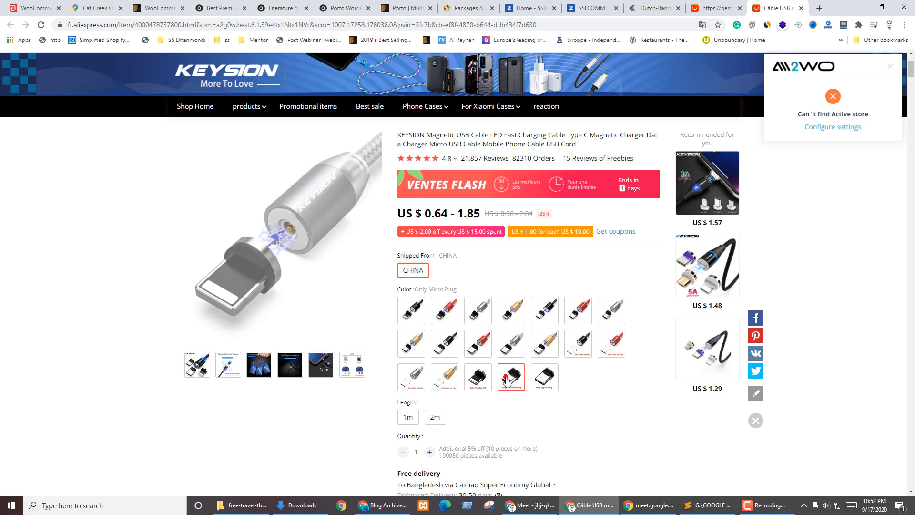
{"action": "left_click", "coordinate": [582, 349]}
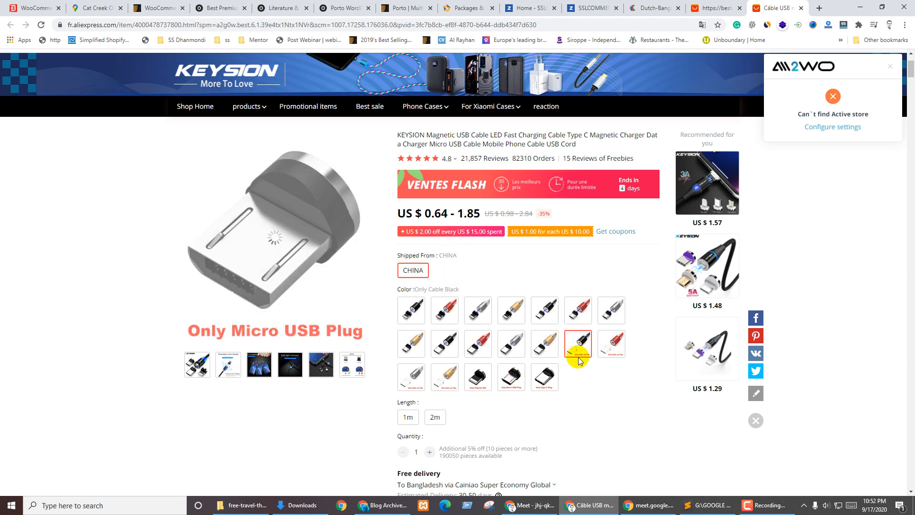
Choose the Only Cable Gold colour, 2m length and a quantity of 2
{"action": "left_click", "coordinate": [432, 371]}
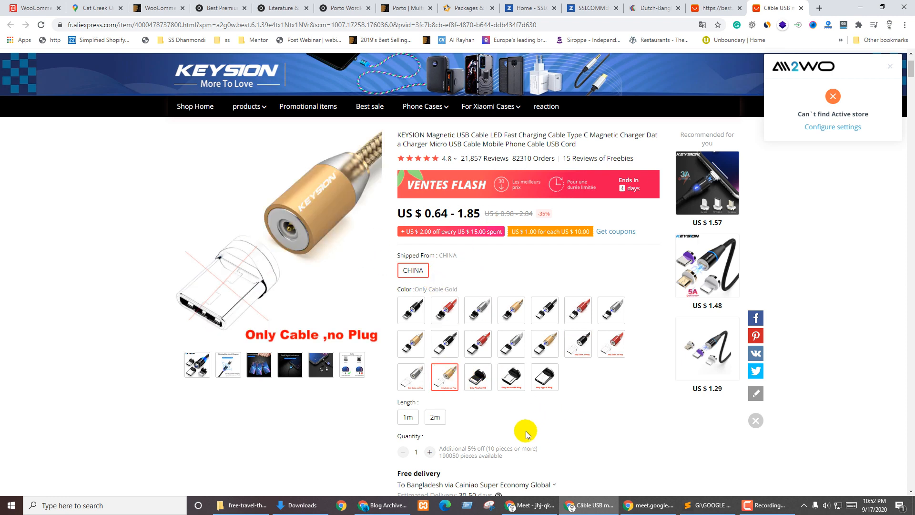
{"action": "left_click", "coordinate": [408, 418]}
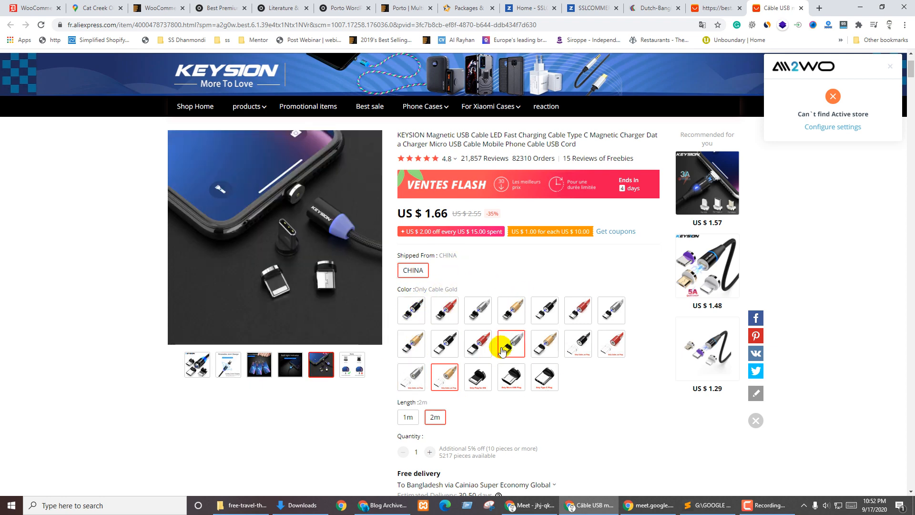
{"action": "scroll", "coordinate": [502, 285], "scroll_direction": "down", "scroll_amount": 3}
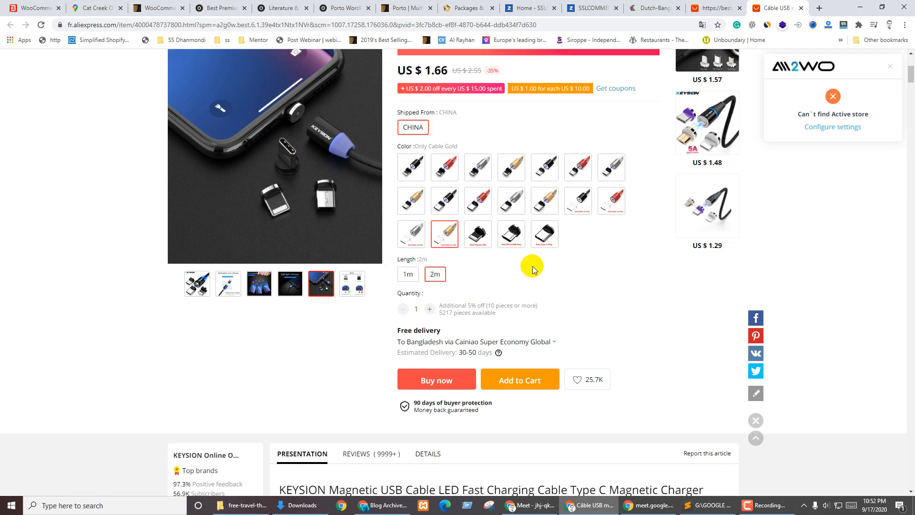
{"action": "left_click", "coordinate": [431, 310]}
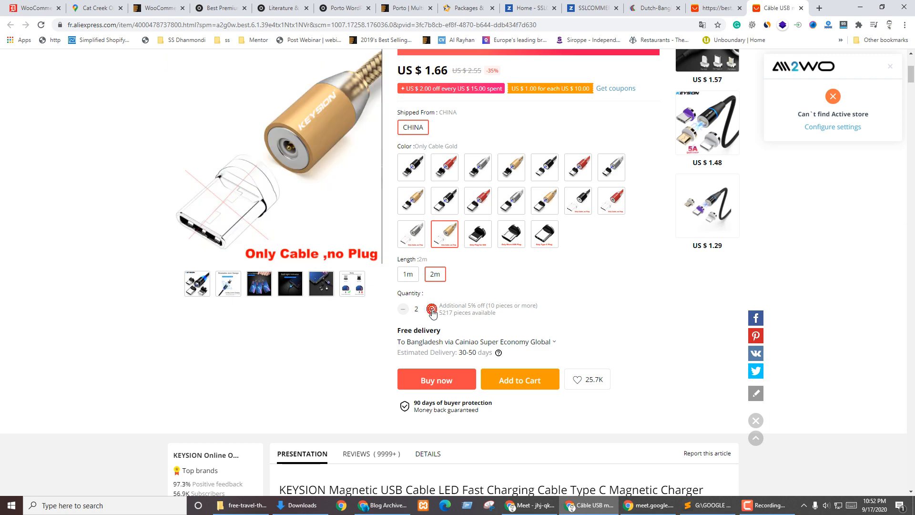
{"action": "scroll", "coordinate": [430, 318], "scroll_direction": "up", "scroll_amount": 2}
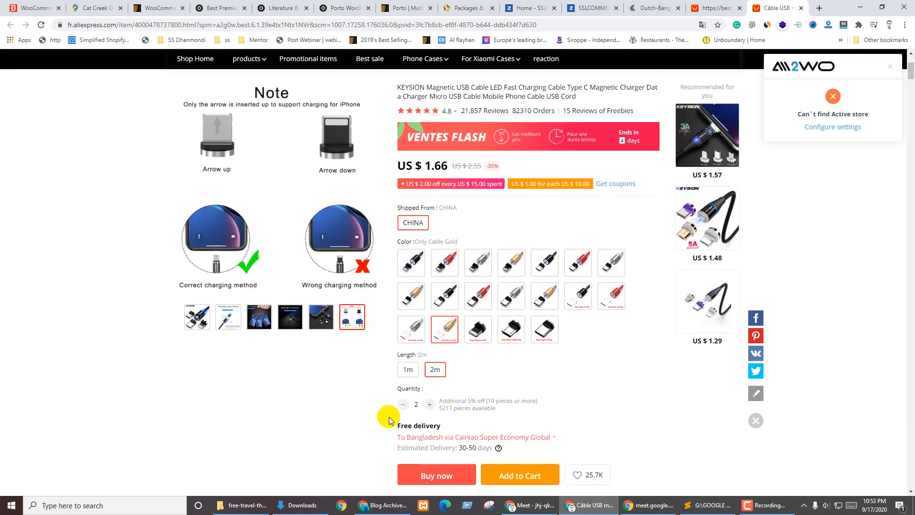
{"action": "scroll", "coordinate": [629, 362], "scroll_direction": "down", "scroll_amount": 2}
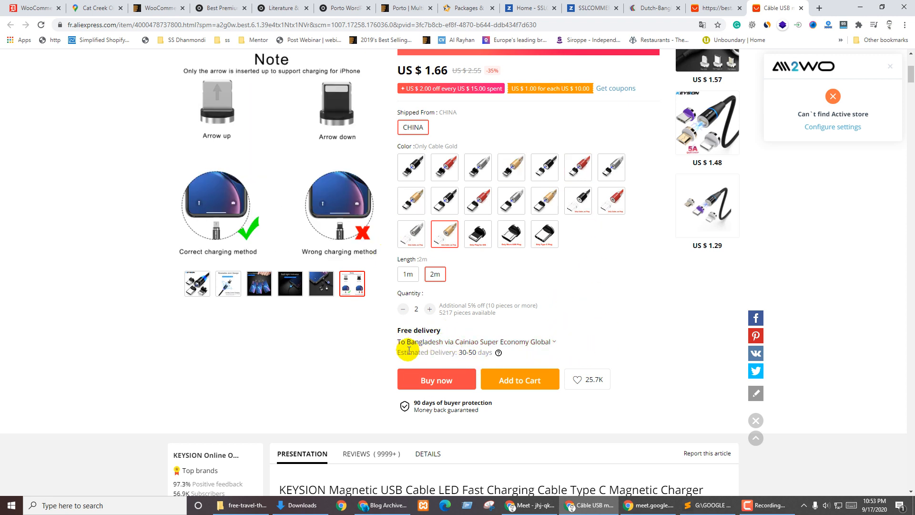
Compare the cable's Bangladesh shipping options such as DHL, keep free delivery, and return to the home page
{"action": "left_click", "coordinate": [547, 344]}
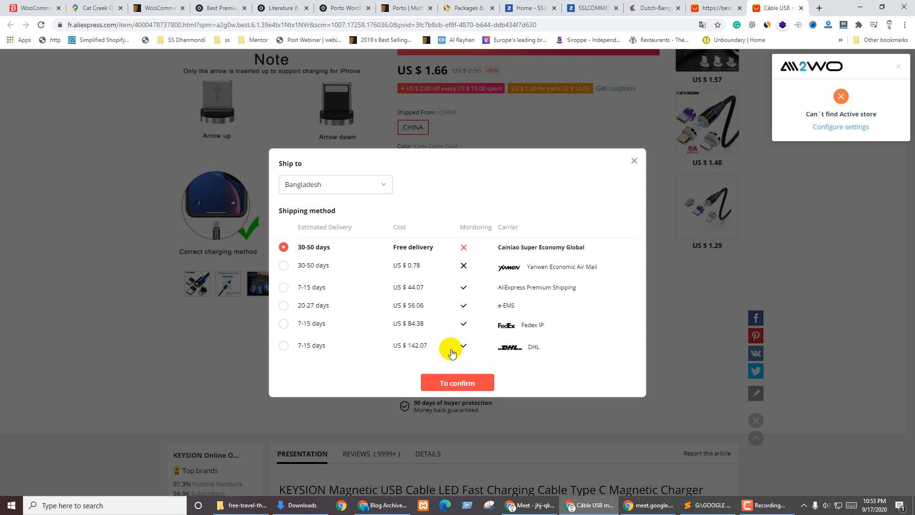
{"action": "left_click", "coordinate": [314, 348]}
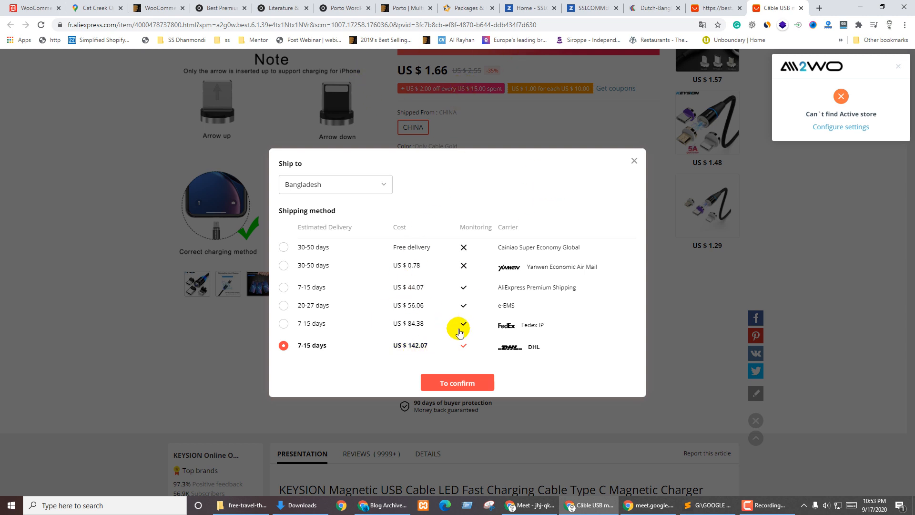
{"action": "left_click", "coordinate": [634, 161]}
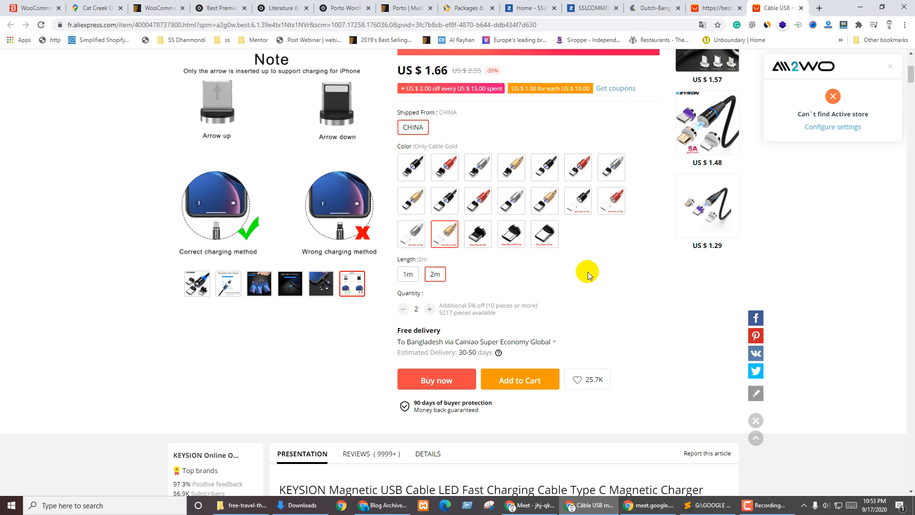
{"action": "left_click", "coordinate": [615, 277]}
{"action": "scroll", "coordinate": [532, 288], "scroll_direction": "up", "scroll_amount": 4}
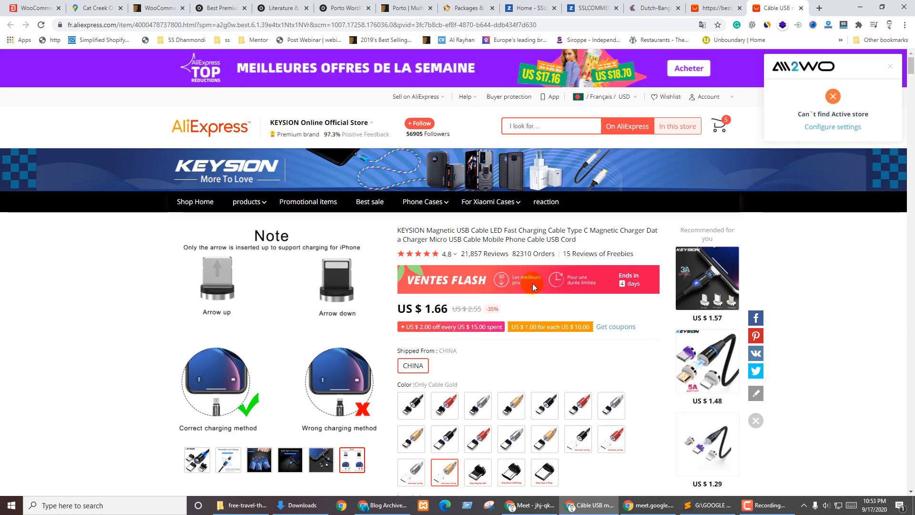
{"action": "left_click", "coordinate": [225, 129]}
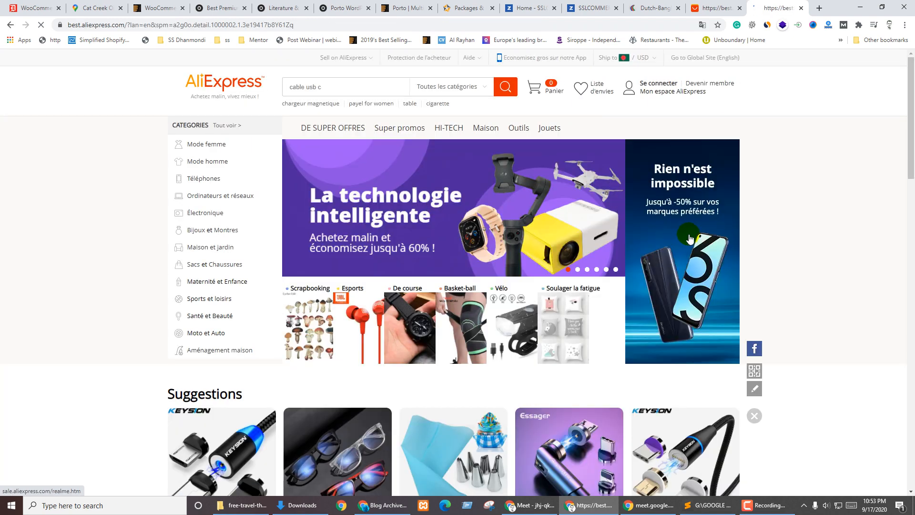
Search AliExpress for 'iphone' to list the matching phones
{"action": "scroll", "coordinate": [478, 264], "scroll_direction": "down", "scroll_amount": 15}
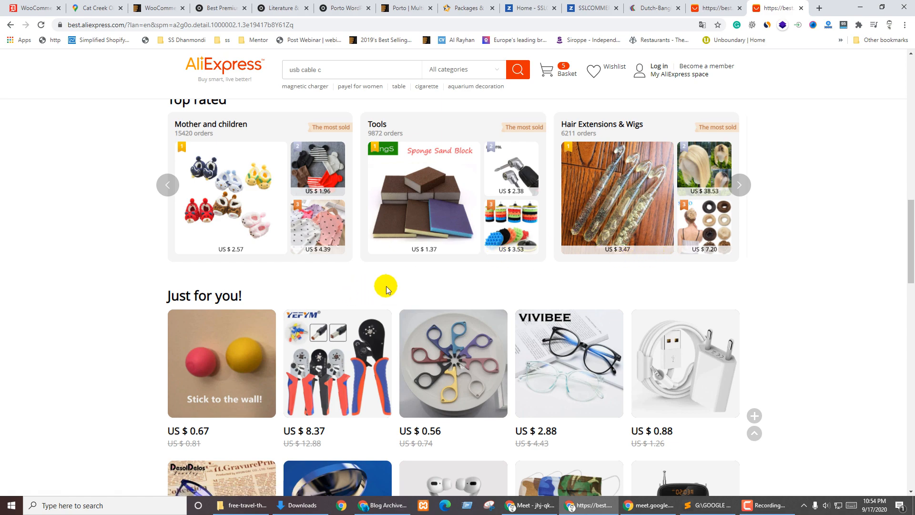
{"action": "scroll", "coordinate": [495, 309], "scroll_direction": "down", "scroll_amount": 7}
{"action": "scroll", "coordinate": [496, 308], "scroll_direction": "up", "scroll_amount": 20}
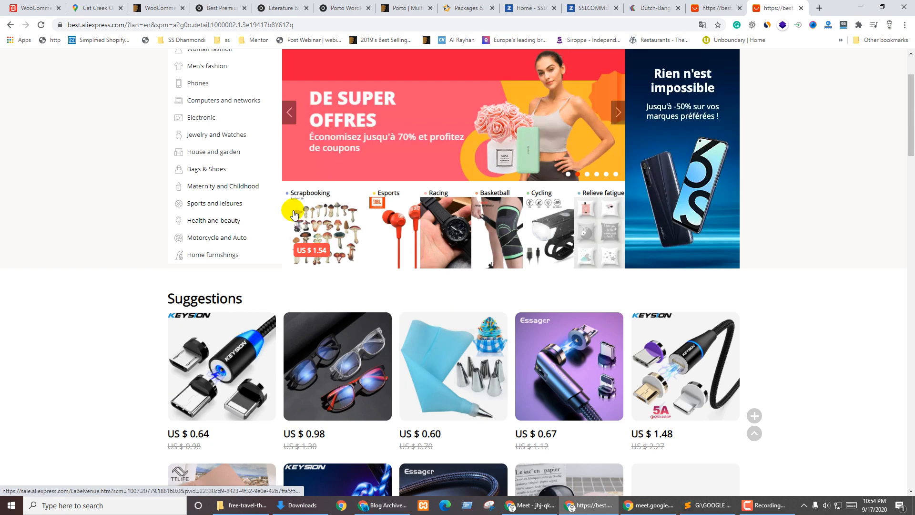
{"action": "mouse_move", "coordinate": [278, 215]}
{"action": "scroll", "coordinate": [281, 164], "scroll_direction": "up", "scroll_amount": 1}
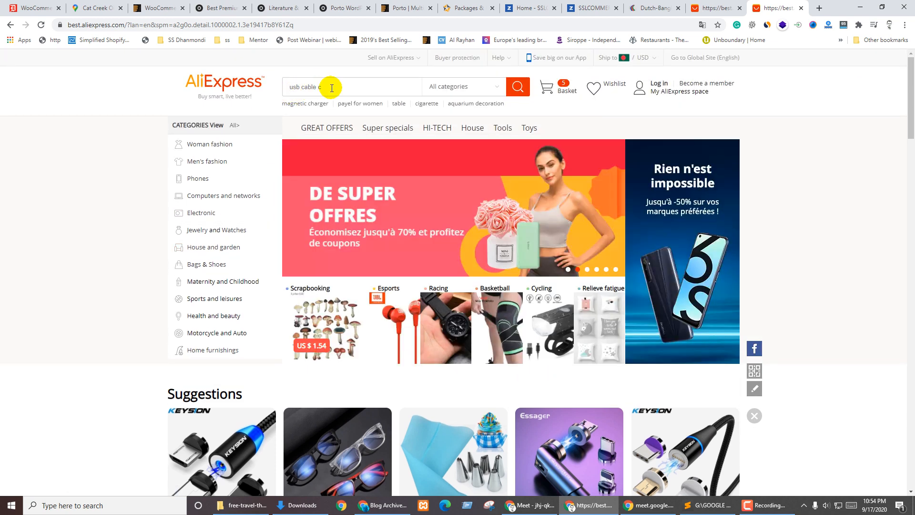
{"action": "left_click", "coordinate": [331, 87]}
{"action": "type", "text": "iphone"}
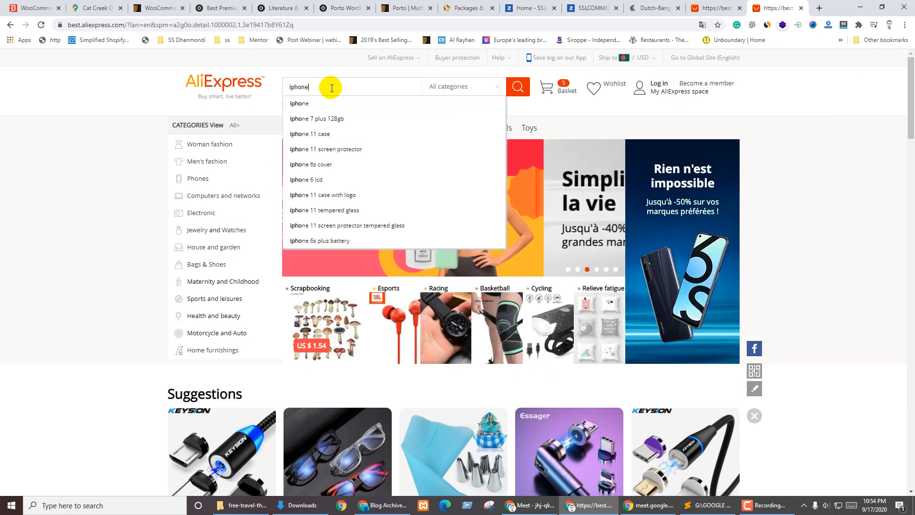
{"action": "key", "text": "Return"}
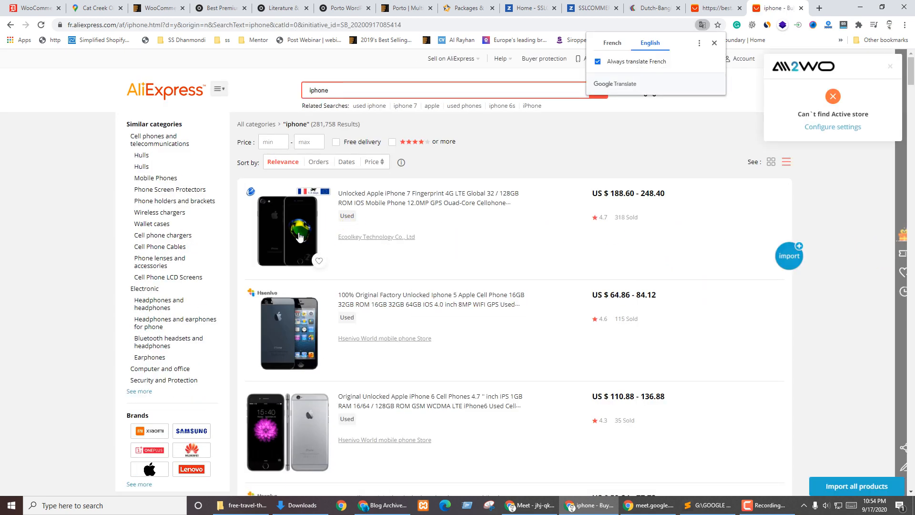
Open the unlocked iPhone 7 listing and set it to ship from France
{"action": "left_click", "coordinate": [291, 221]}
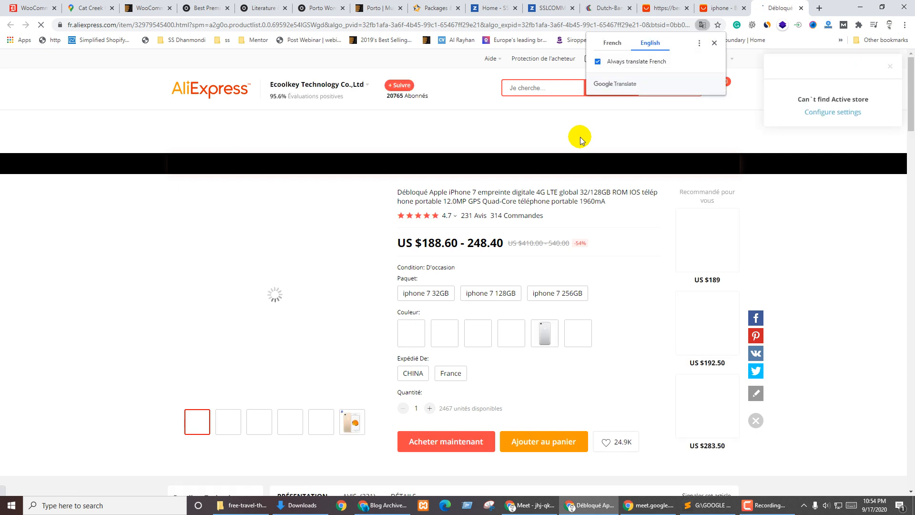
{"action": "scroll", "coordinate": [596, 318], "scroll_direction": "down", "scroll_amount": 2}
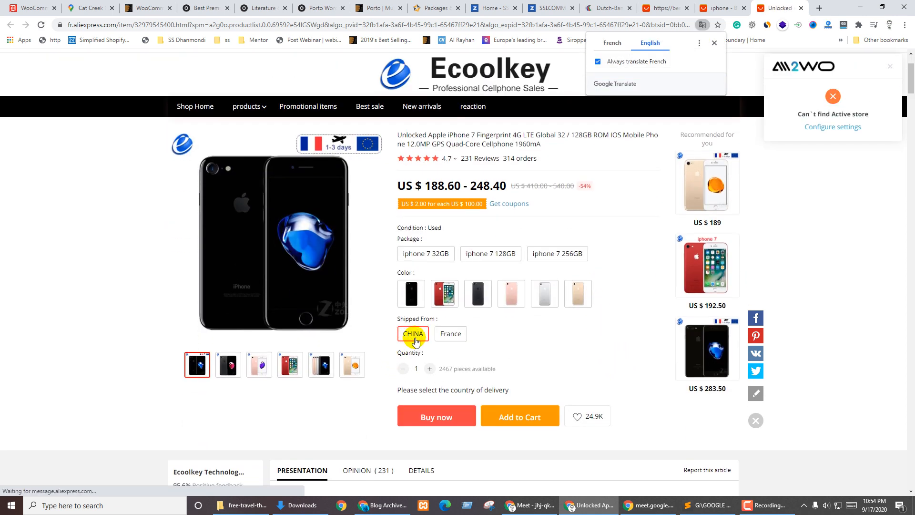
{"action": "left_click", "coordinate": [514, 334]}
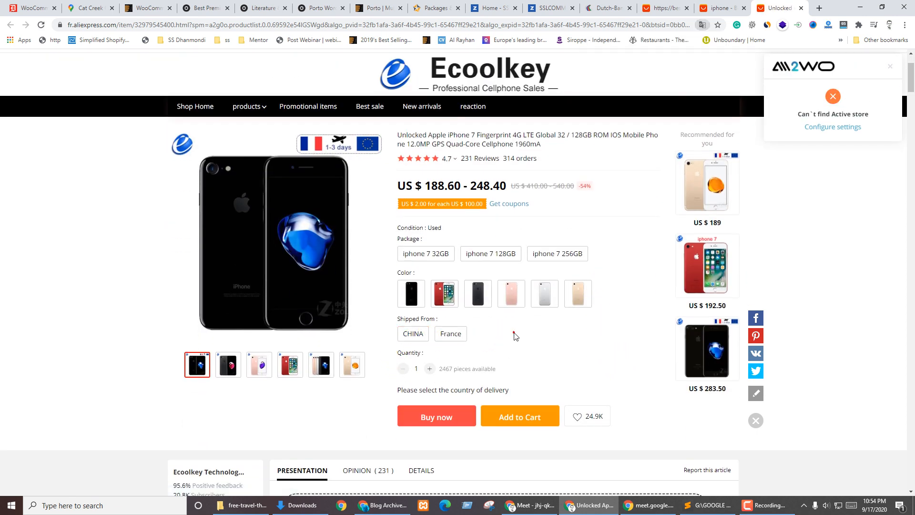
{"action": "left_click", "coordinate": [451, 334]}
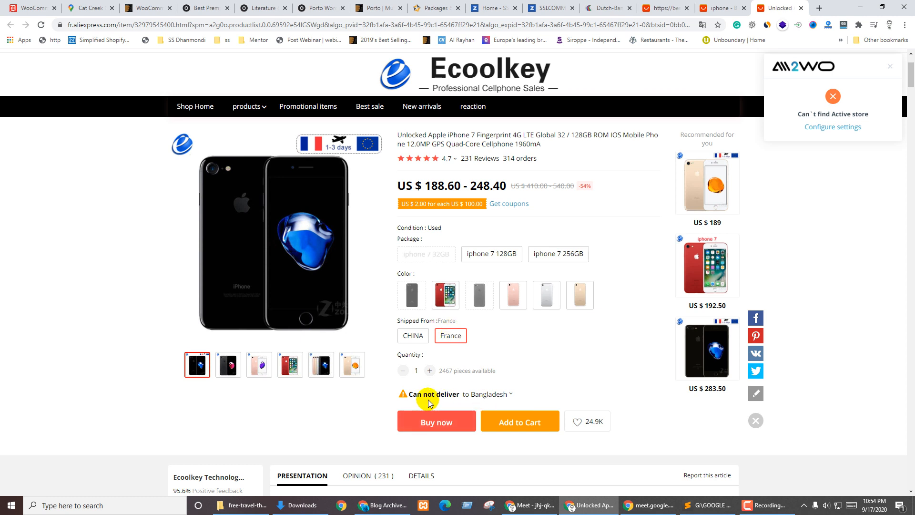
Check delivery to Argentina and Germany in the Ship to options, then leave the listing
{"action": "left_click", "coordinate": [488, 396]}
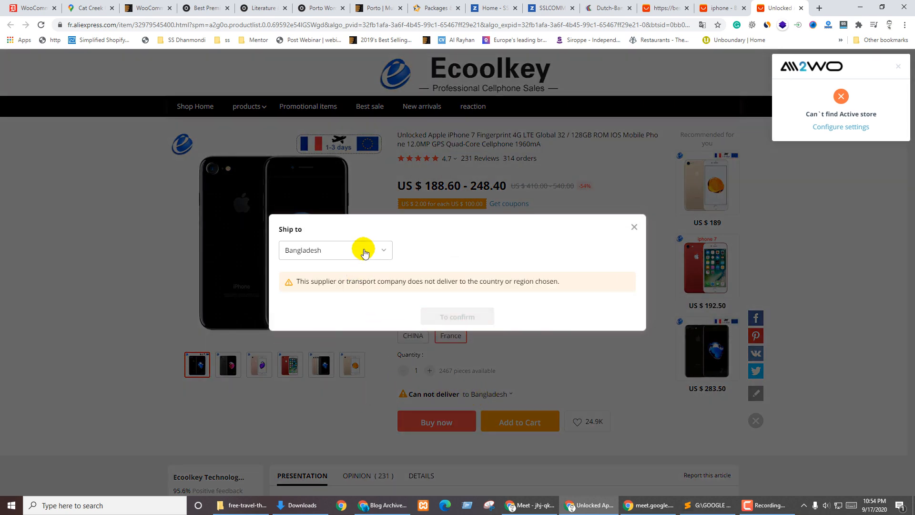
{"action": "left_click", "coordinate": [364, 253]}
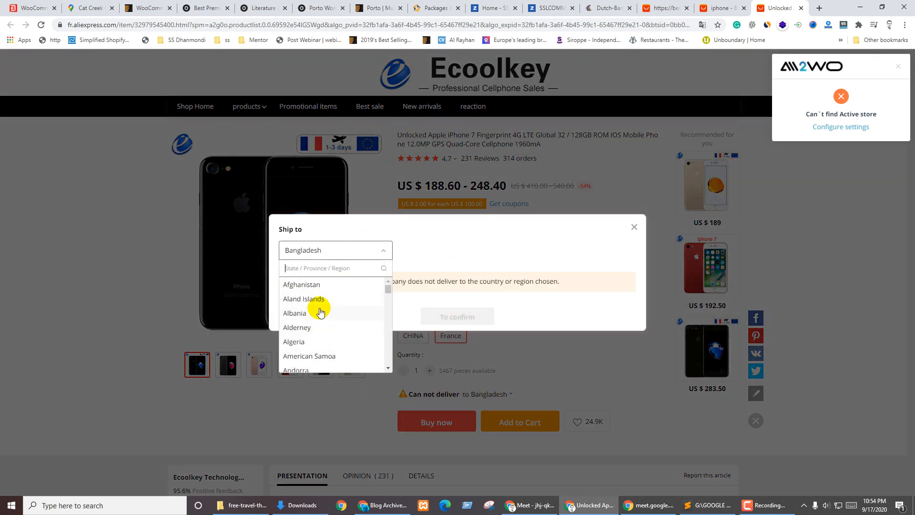
{"action": "scroll", "coordinate": [335, 331], "scroll_direction": "down", "scroll_amount": 2}
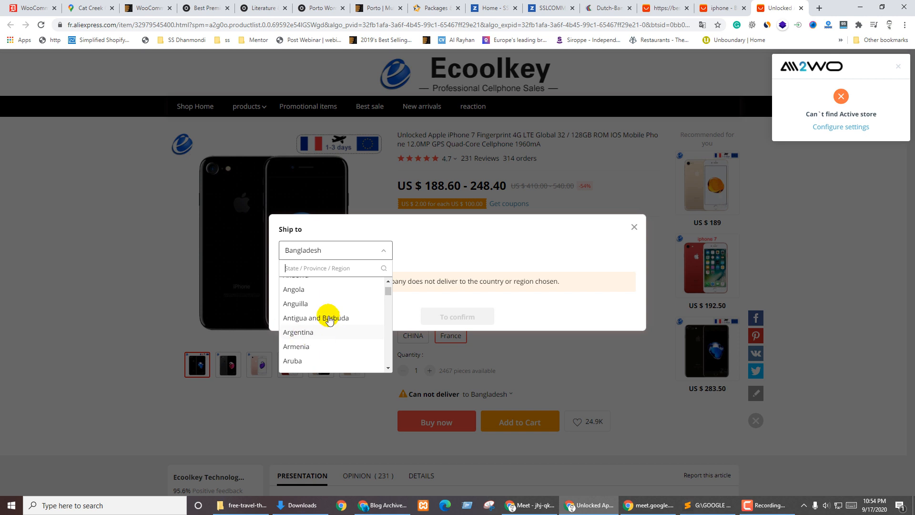
{"action": "left_click", "coordinate": [294, 340]}
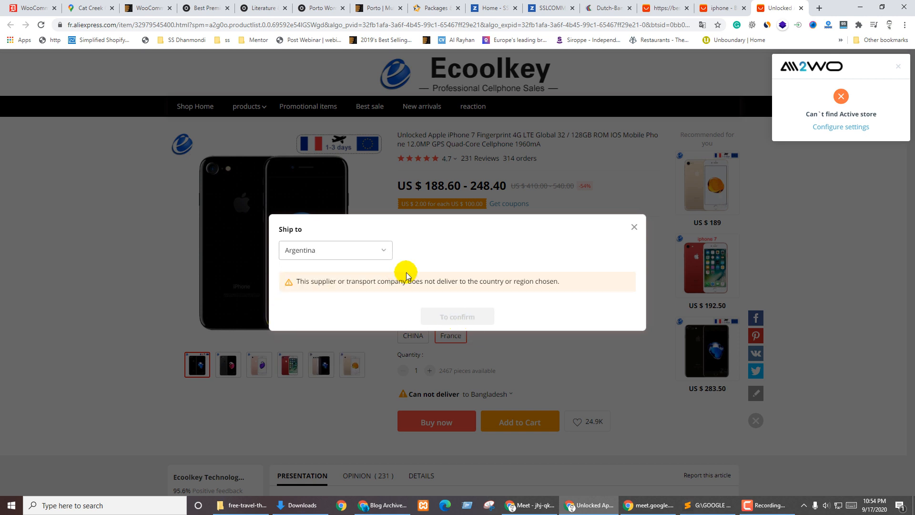
{"action": "left_click", "coordinate": [354, 250]}
{"action": "scroll", "coordinate": [347, 313], "scroll_direction": "down", "scroll_amount": 4}
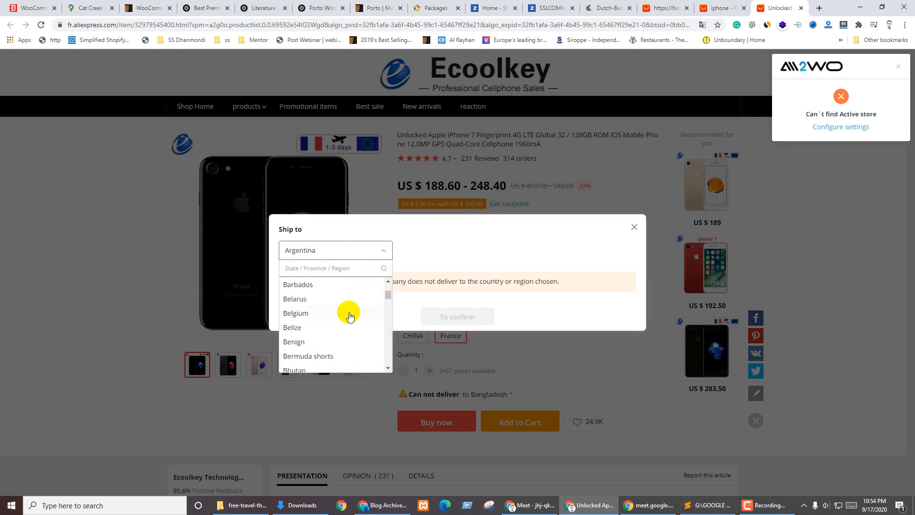
{"action": "scroll", "coordinate": [359, 318], "scroll_direction": "down", "scroll_amount": 6}
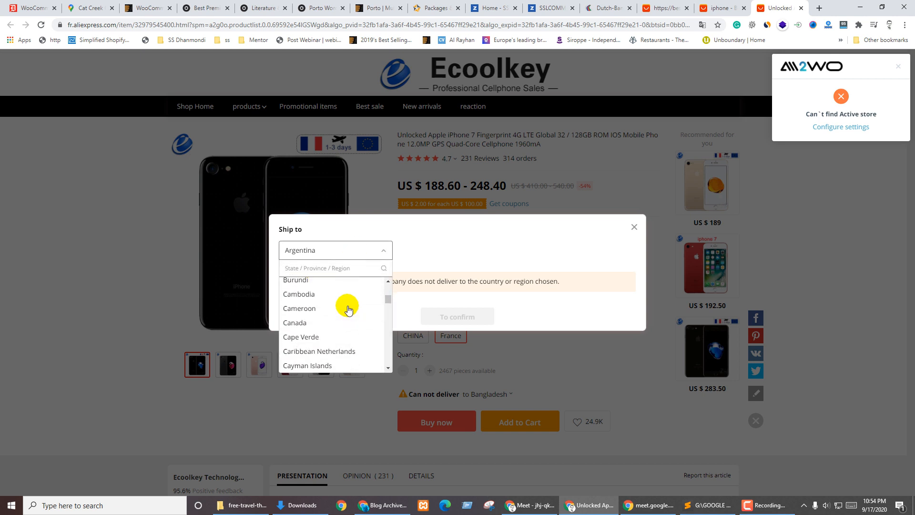
{"action": "scroll", "coordinate": [312, 304], "scroll_direction": "down", "scroll_amount": 6}
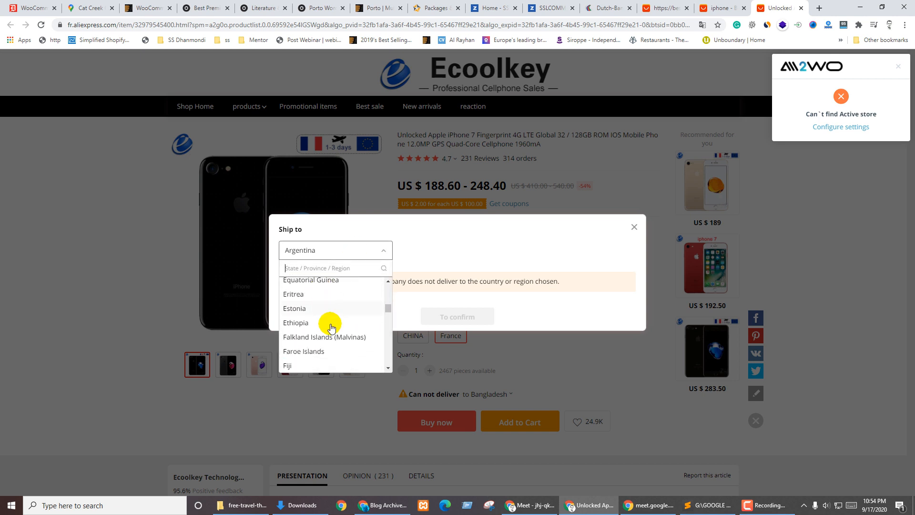
{"action": "scroll", "coordinate": [315, 305], "scroll_direction": "down", "scroll_amount": 3}
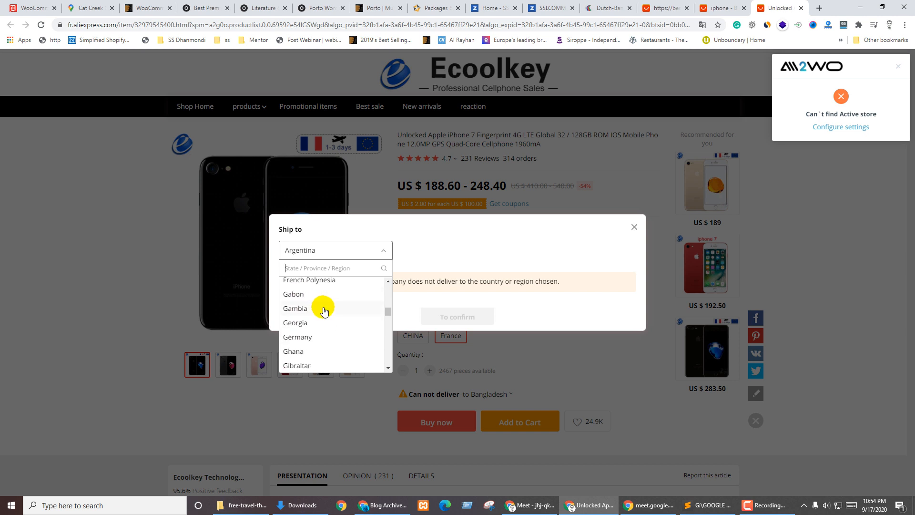
{"action": "left_click", "coordinate": [314, 337]}
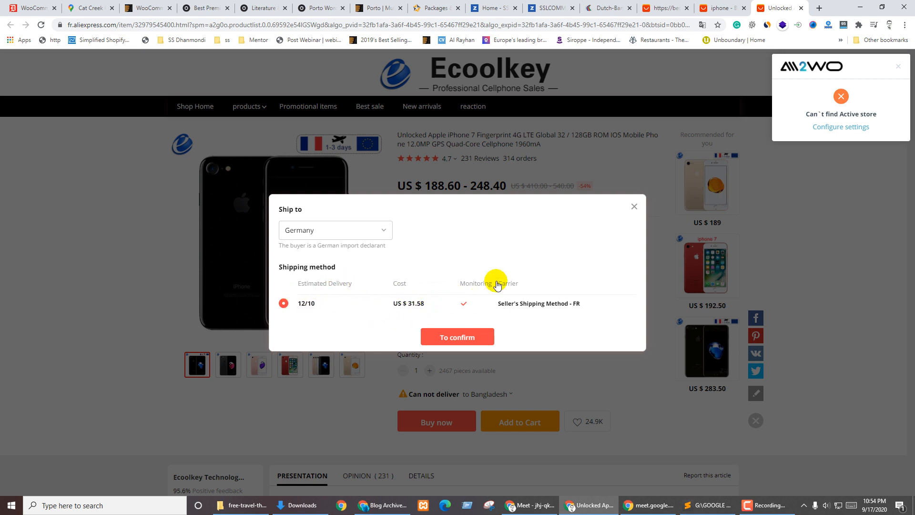
{"action": "left_click", "coordinate": [634, 207]}
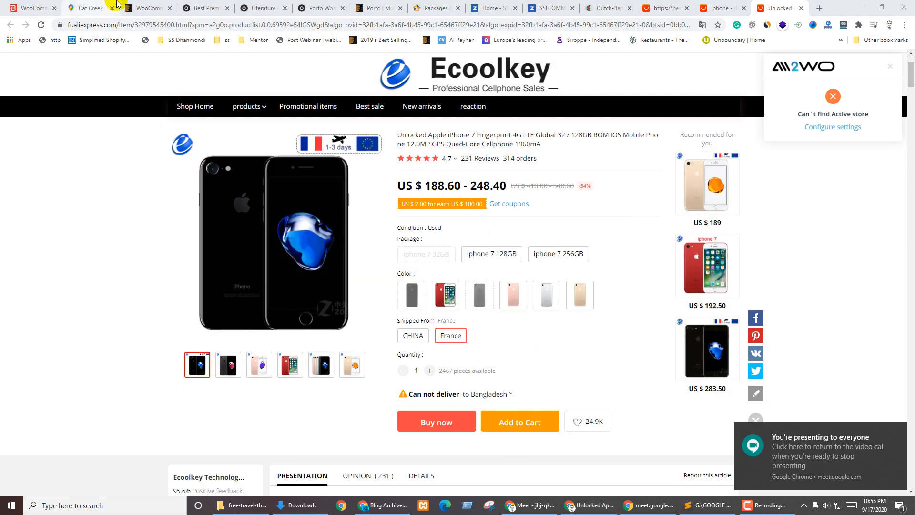
{"action": "left_click", "coordinate": [145, 8]}
Limit WooCommerce shipping to specific countries and add United Arab Emirates
{"action": "left_click", "coordinate": [34, 5]}
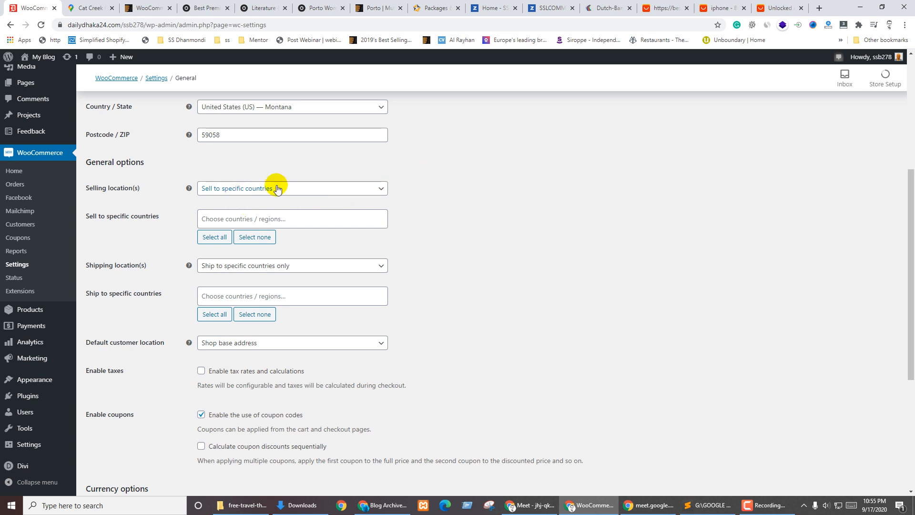
{"action": "scroll", "coordinate": [466, 257], "scroll_direction": "down", "scroll_amount": 2}
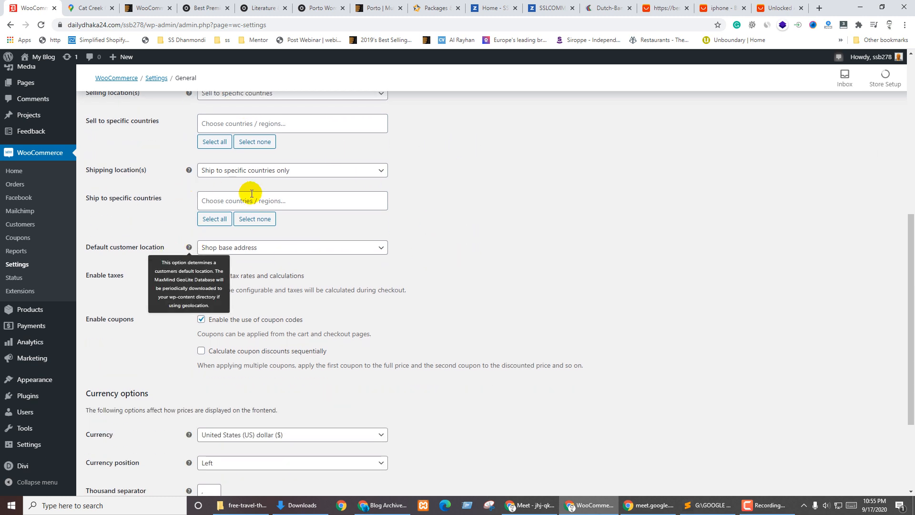
{"action": "left_click", "coordinate": [225, 200]}
{"action": "scroll", "coordinate": [173, 216], "scroll_direction": "up", "scroll_amount": 2}
{"action": "left_click", "coordinate": [225, 270]}
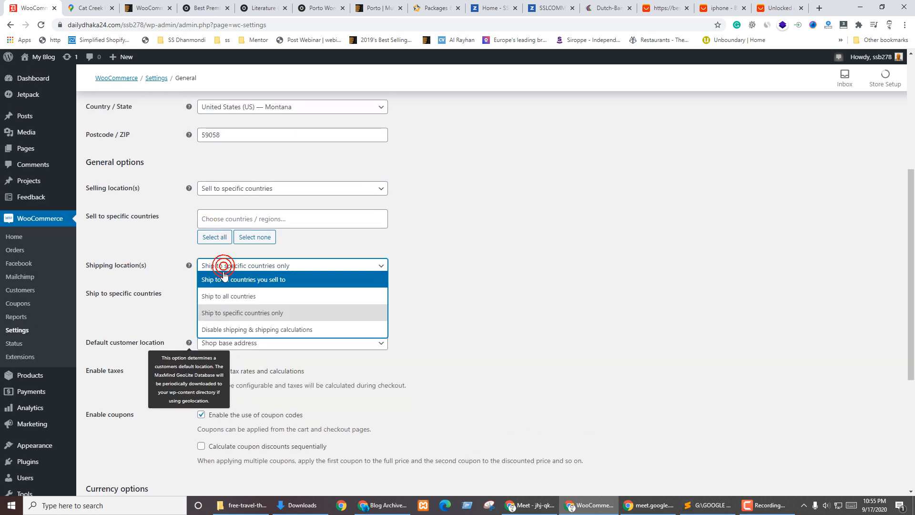
{"action": "left_click", "coordinate": [222, 317]}
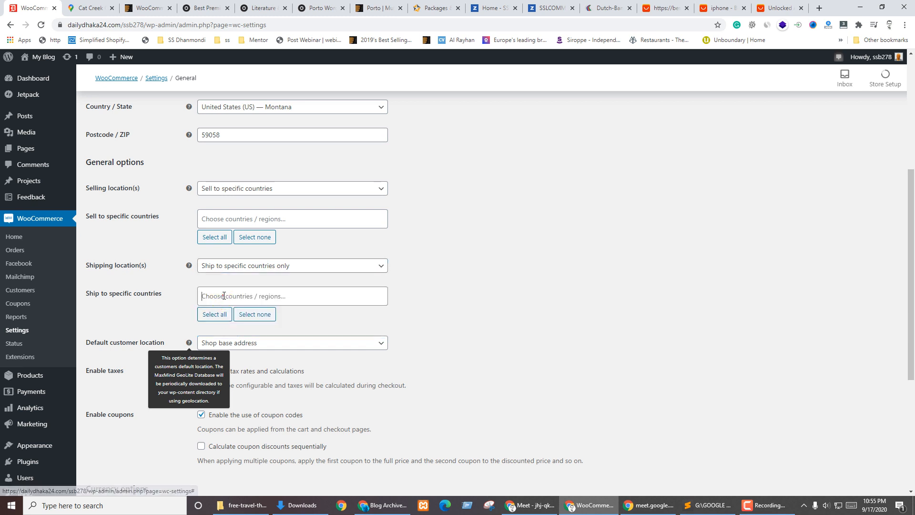
{"action": "left_click", "coordinate": [224, 295]}
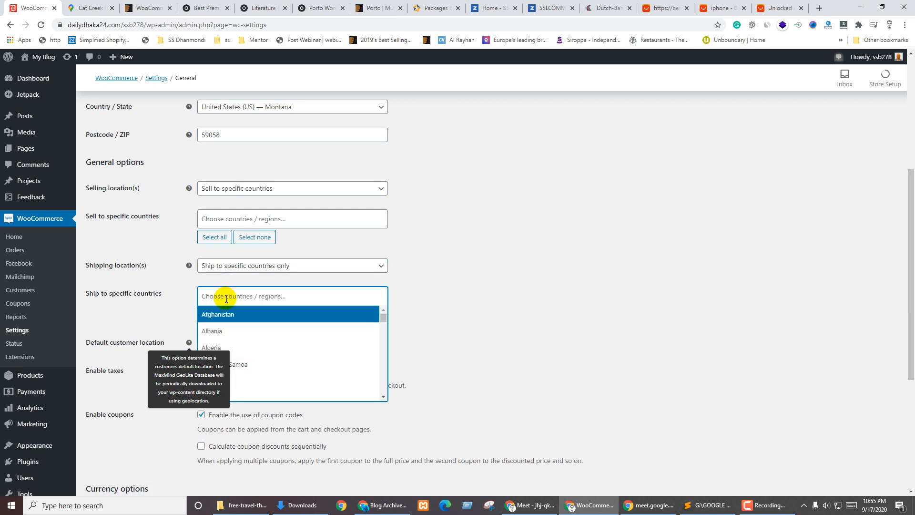
{"action": "type", "text": "uni"}
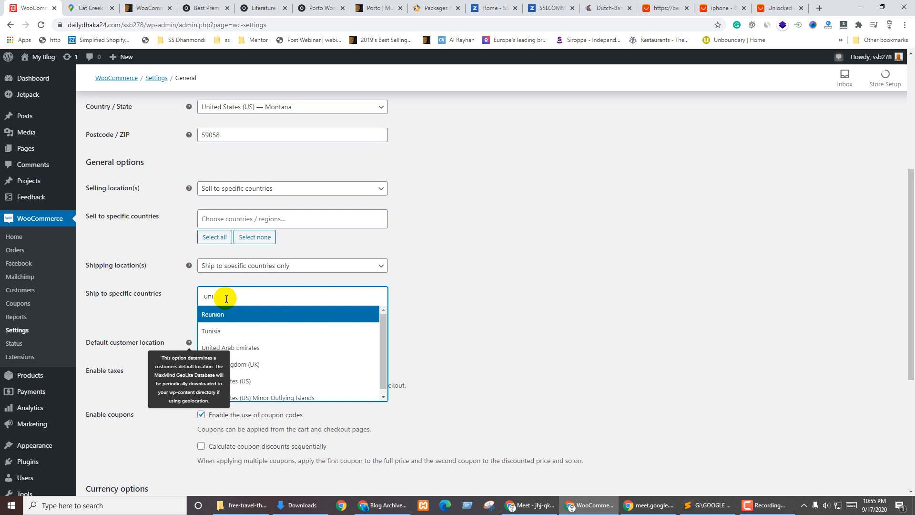
{"action": "left_click", "coordinate": [265, 347]}
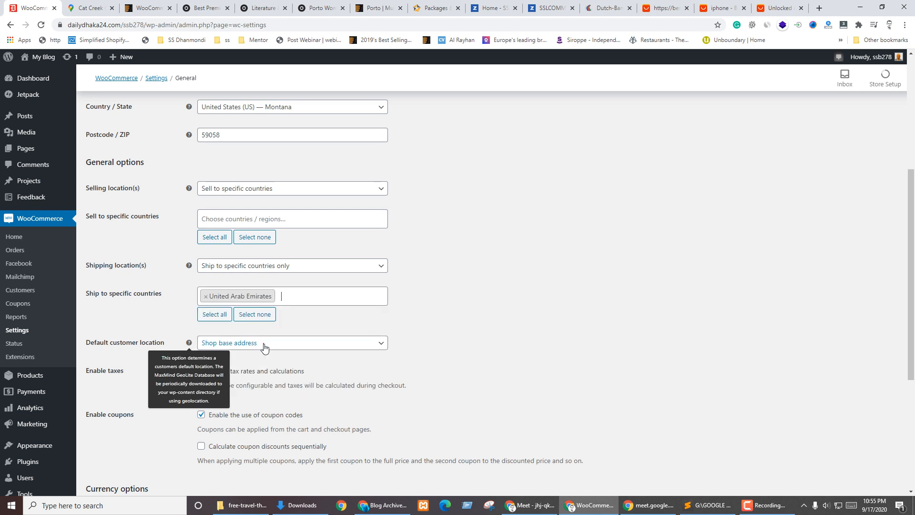
Add United States (US) to the Ship to specific countries list
{"action": "left_click", "coordinate": [294, 298]}
{"action": "type", "text": "ui"}
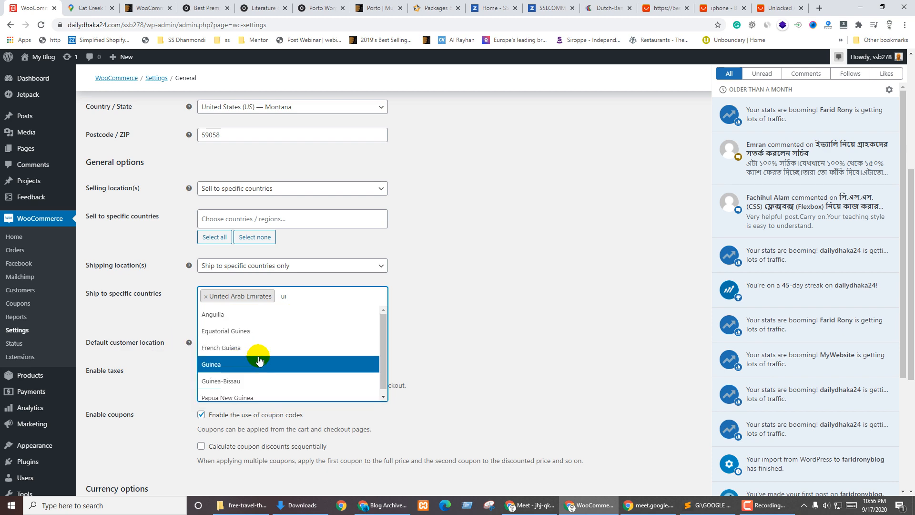
{"action": "left_click", "coordinate": [295, 296]}
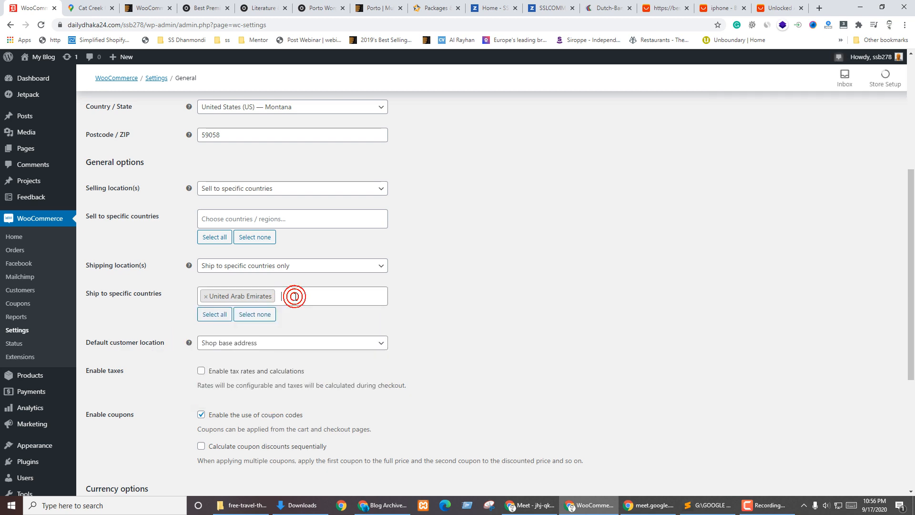
{"action": "left_click", "coordinate": [295, 297]}
{"action": "type", "text": "ui"}
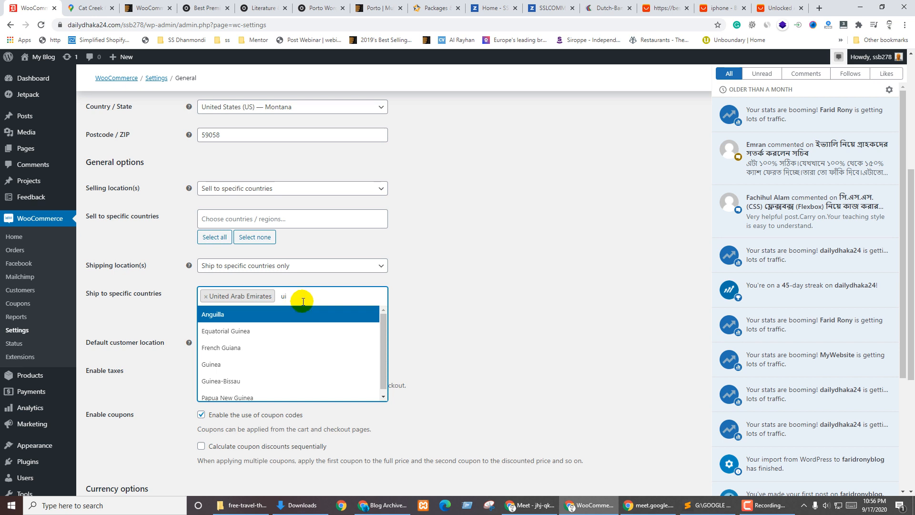
{"action": "left_click", "coordinate": [302, 296]}
{"action": "left_click", "coordinate": [302, 295]}
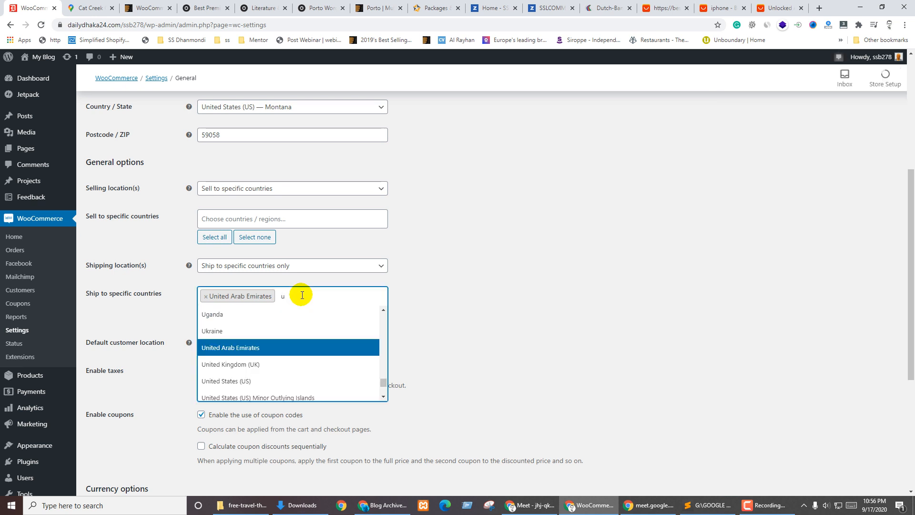
{"action": "type", "text": "uit"}
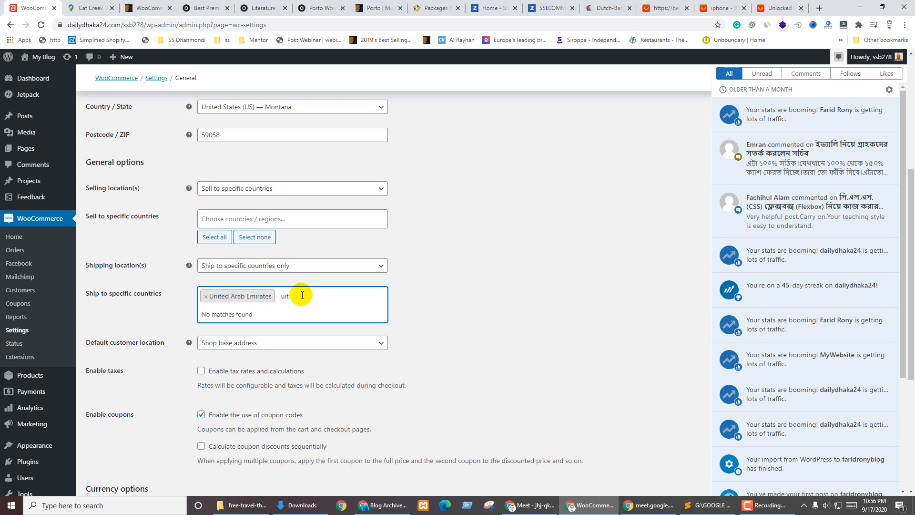
{"action": "key", "text": "BackSpace"}
{"action": "key", "text": "BackSpace"}
{"action": "type", "text": "n"}
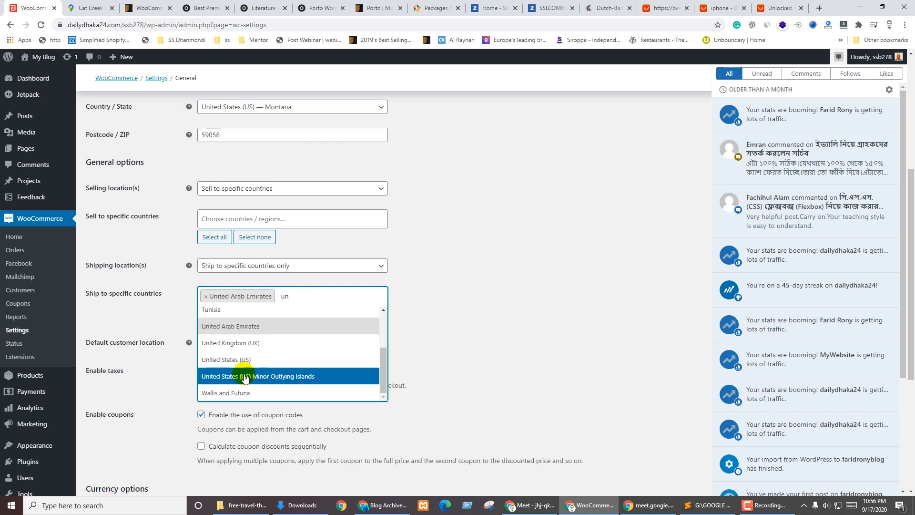
{"action": "left_click", "coordinate": [230, 359]}
{"action": "left_click", "coordinate": [488, 351]}
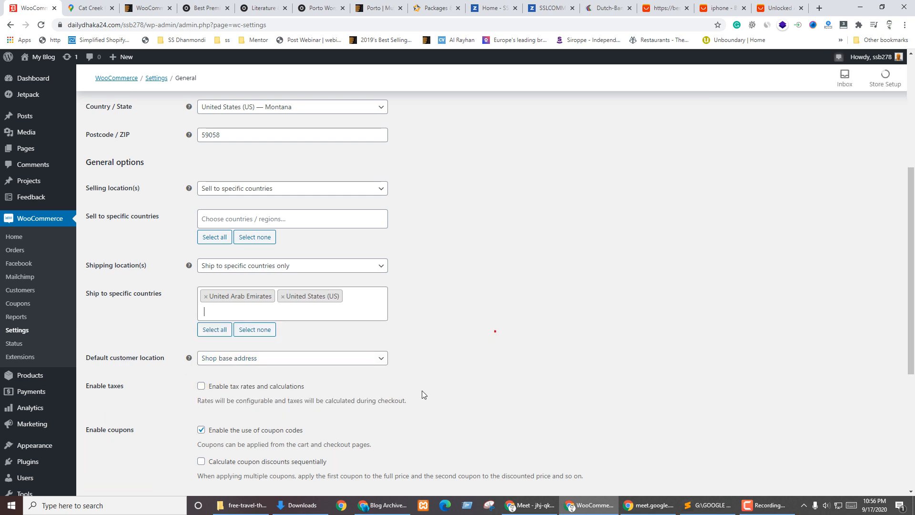
{"action": "scroll", "coordinate": [315, 392], "scroll_direction": "down", "scroll_amount": 2}
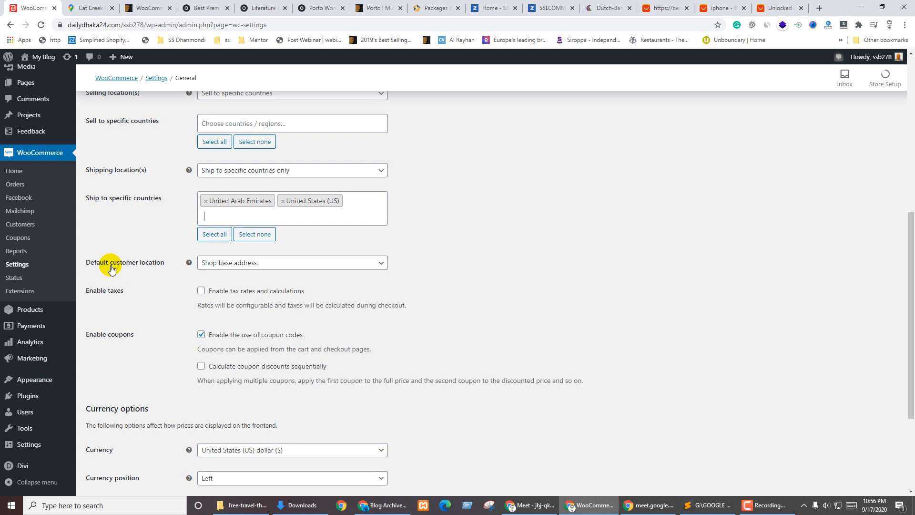
Choose Geolocate as default customer location and tick Enable tax rates and calculations
{"action": "left_click", "coordinate": [261, 263]}
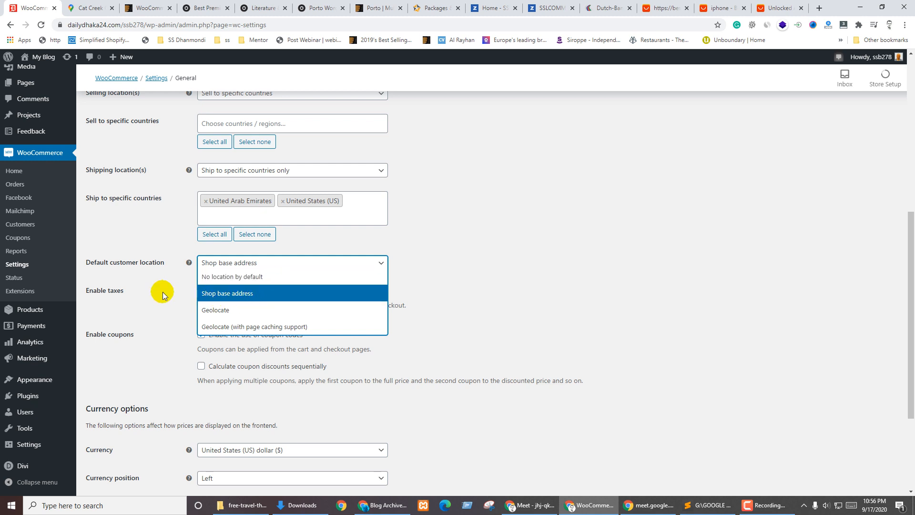
{"action": "left_click", "coordinate": [225, 310]}
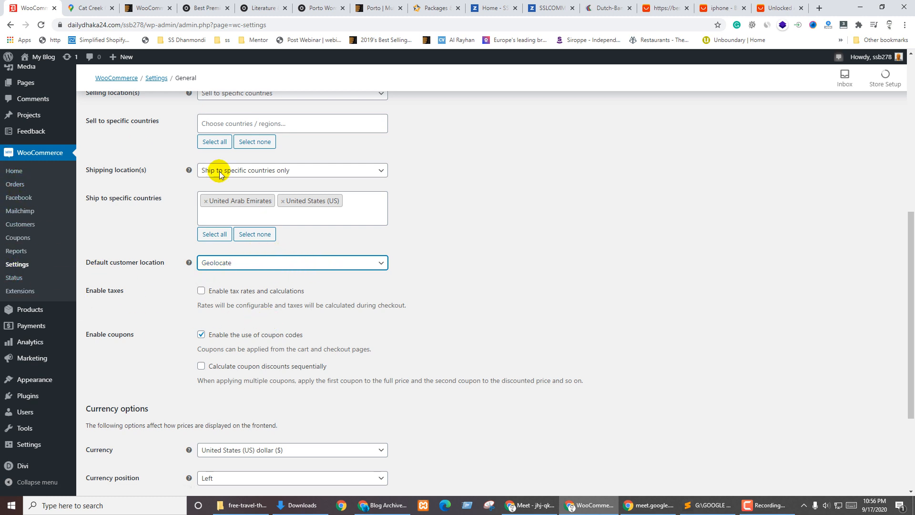
{"action": "scroll", "coordinate": [477, 286], "scroll_direction": "up", "scroll_amount": 1}
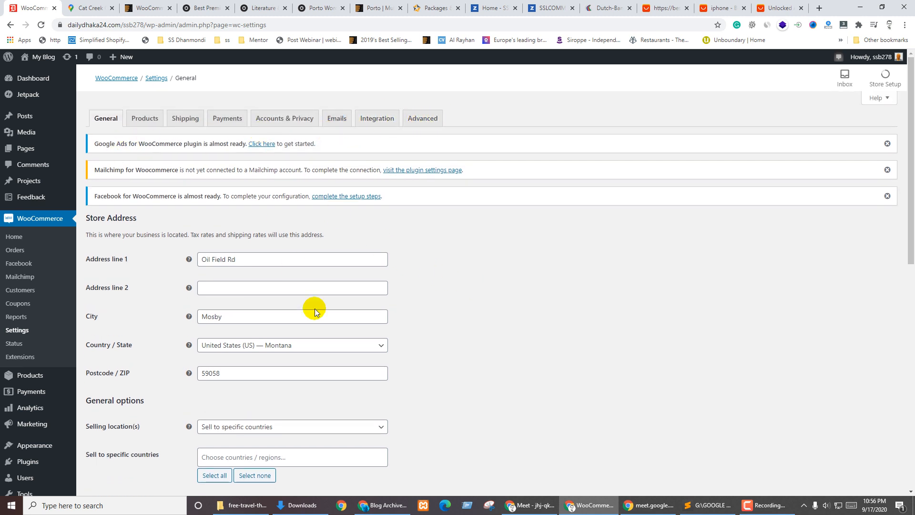
{"action": "scroll", "coordinate": [334, 286], "scroll_direction": "down", "scroll_amount": 6}
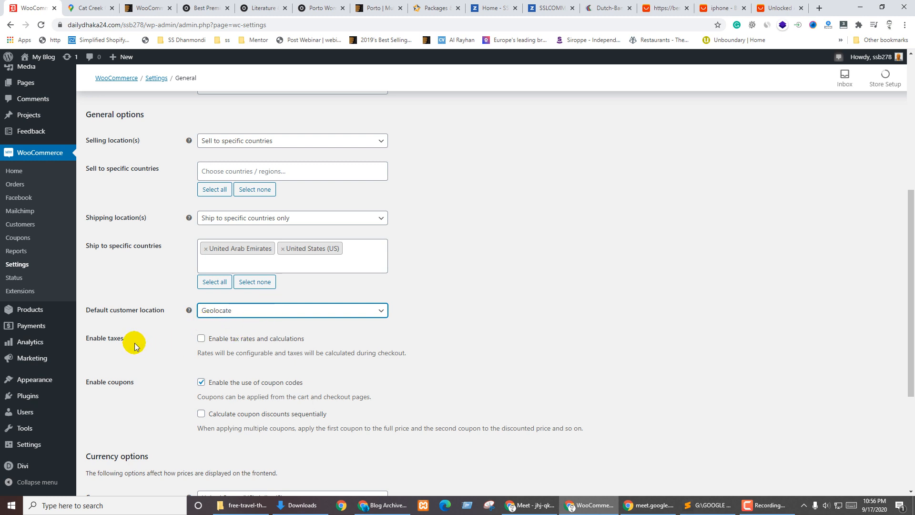
{"action": "left_click", "coordinate": [241, 312]}
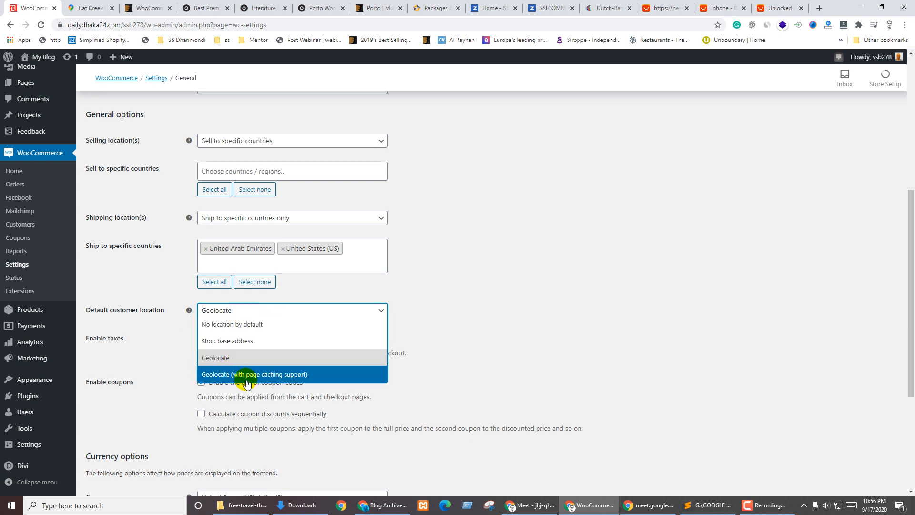
{"action": "left_click", "coordinate": [212, 365]}
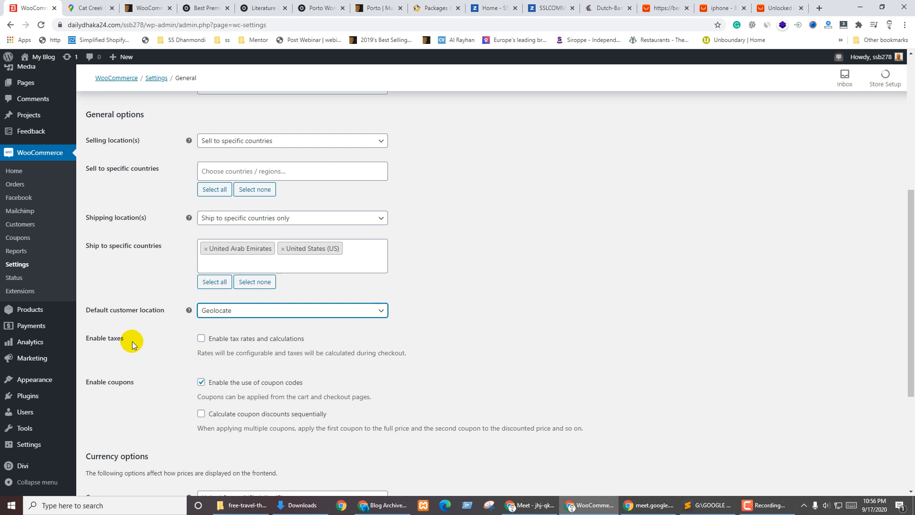
{"action": "left_click", "coordinate": [201, 338]}
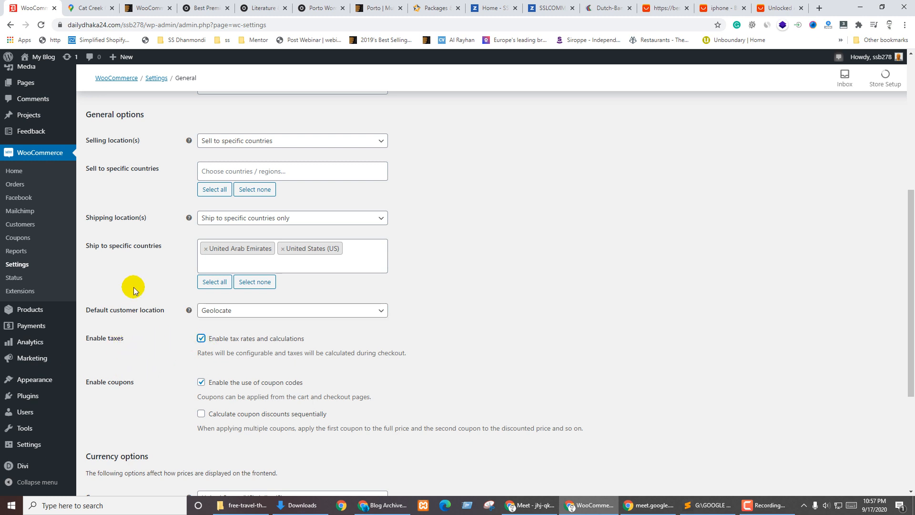
{"action": "scroll", "coordinate": [123, 282], "scroll_direction": "up", "scroll_amount": 6}
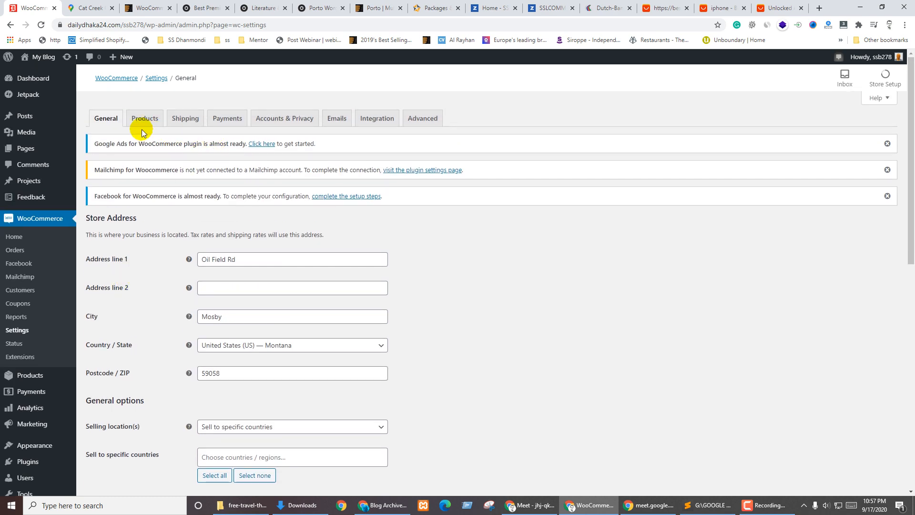
Keep United States (US) dollar as currency and save, accepting the selling-country warning
{"action": "scroll", "coordinate": [495, 327], "scroll_direction": "down", "scroll_amount": 8}
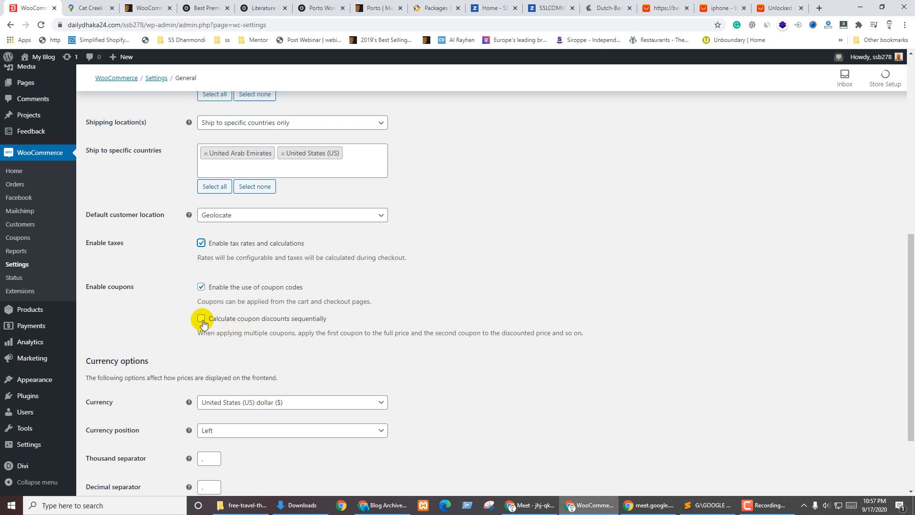
{"action": "scroll", "coordinate": [405, 377], "scroll_direction": "down", "scroll_amount": 3}
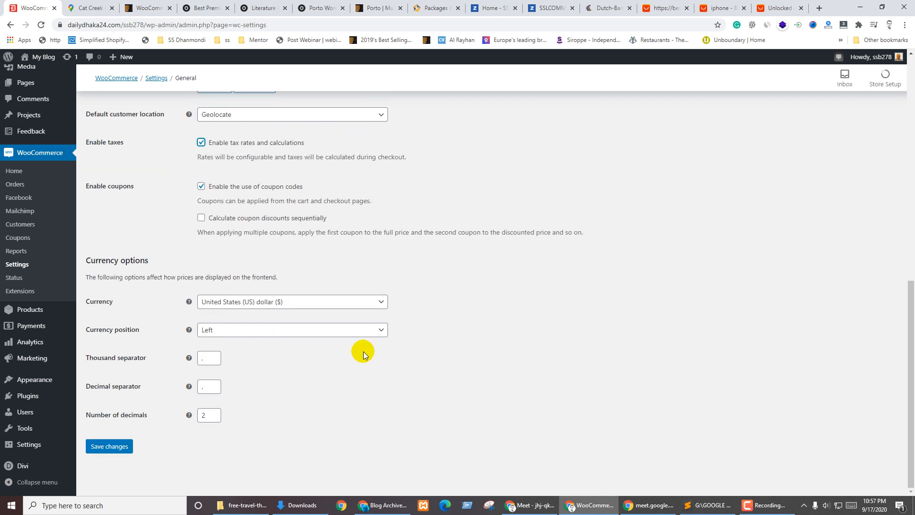
{"action": "left_click", "coordinate": [267, 309]}
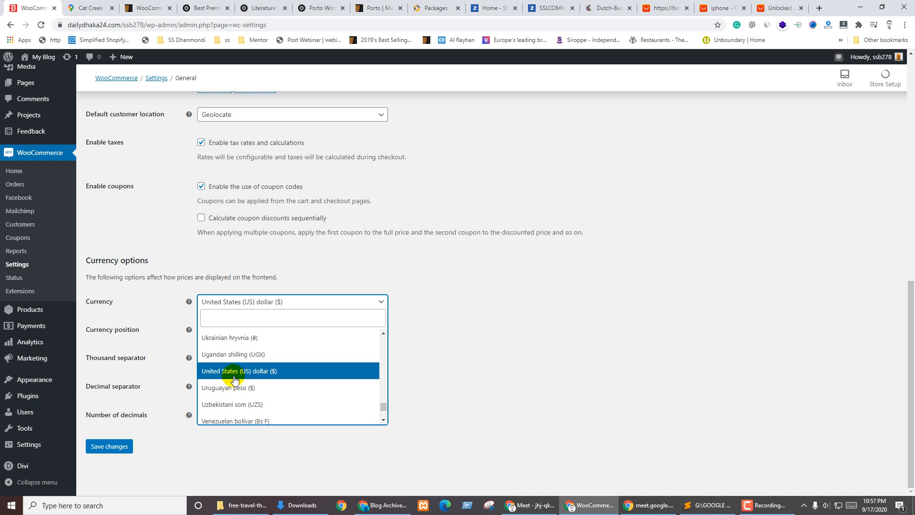
{"action": "left_click", "coordinate": [563, 317]}
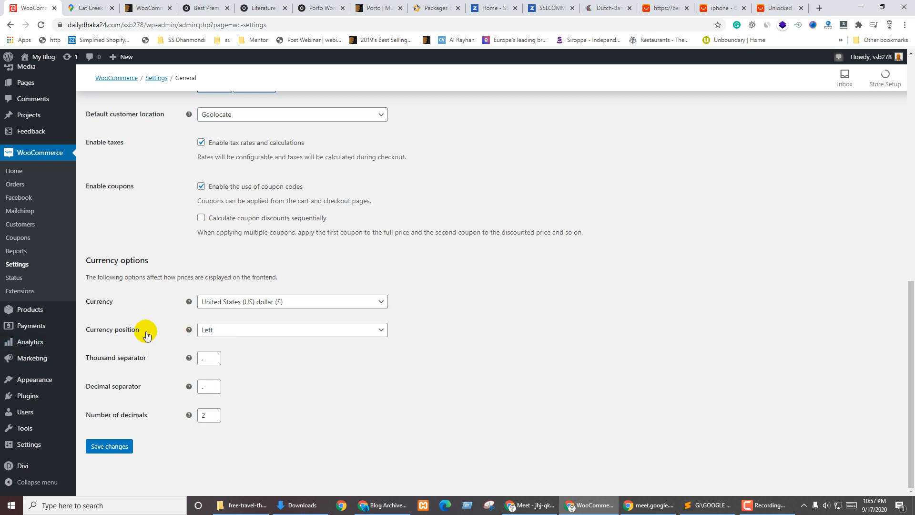
{"action": "mouse_move", "coordinate": [70, 350]}
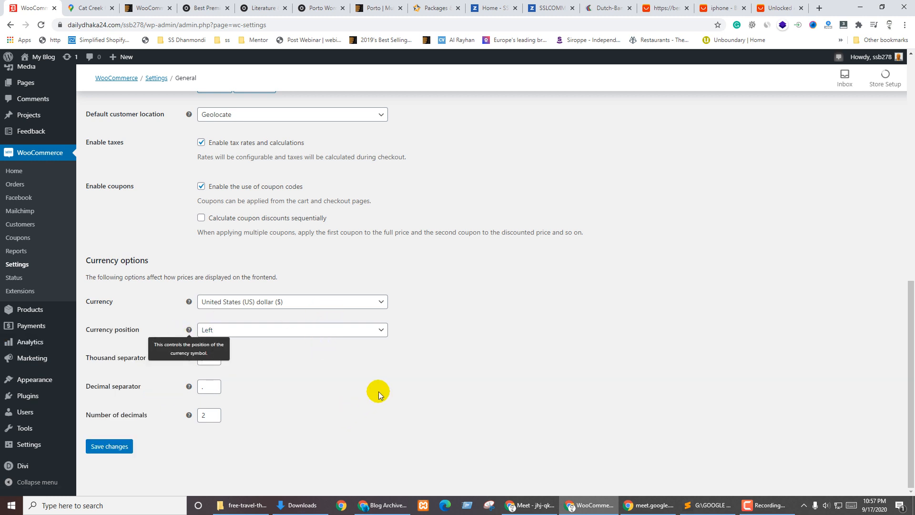
{"action": "left_click", "coordinate": [312, 351]}
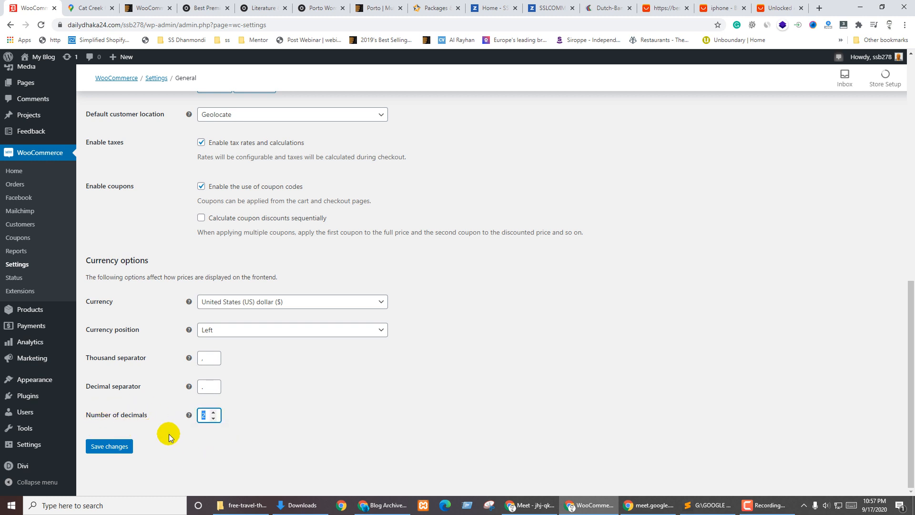
{"action": "left_click", "coordinate": [112, 447]}
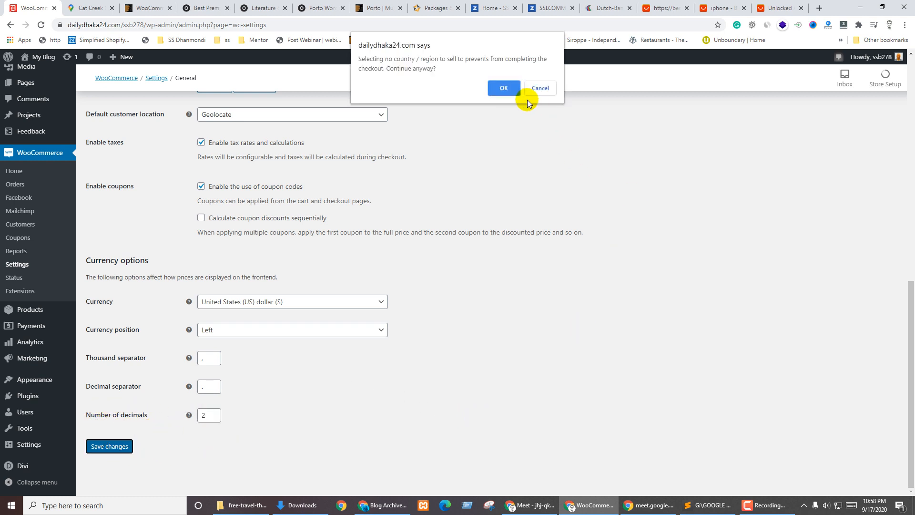
{"action": "left_click", "coordinate": [503, 88]}
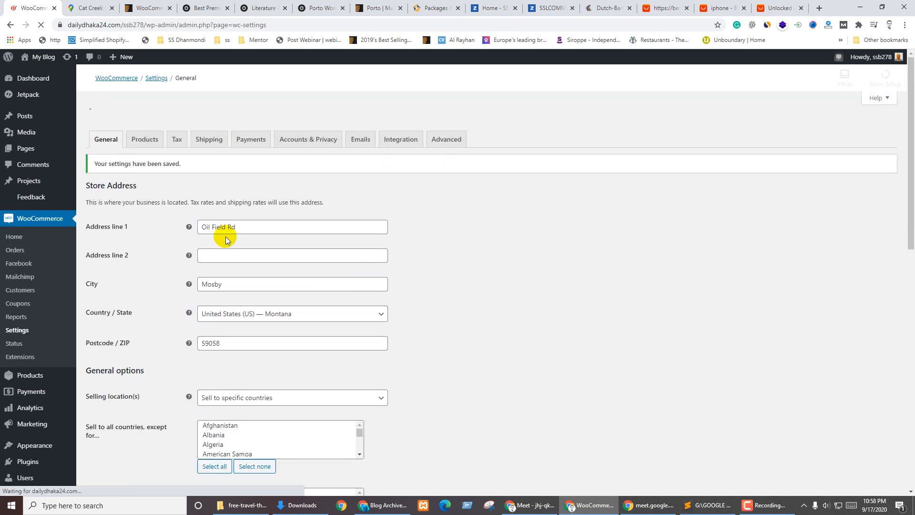
Trash Sample Page from the Pages list and briefly preview the Shop page in another tab
{"action": "left_click", "coordinate": [144, 116]}
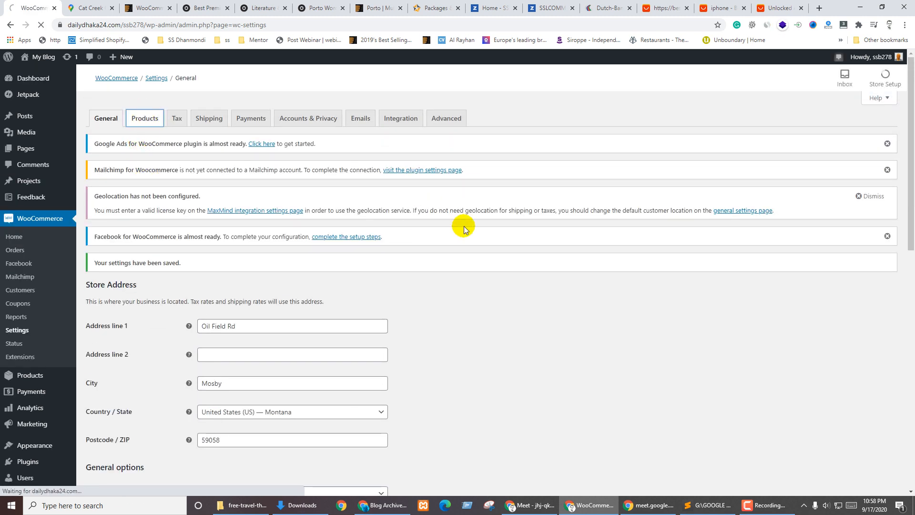
{"action": "left_click", "coordinate": [22, 146]}
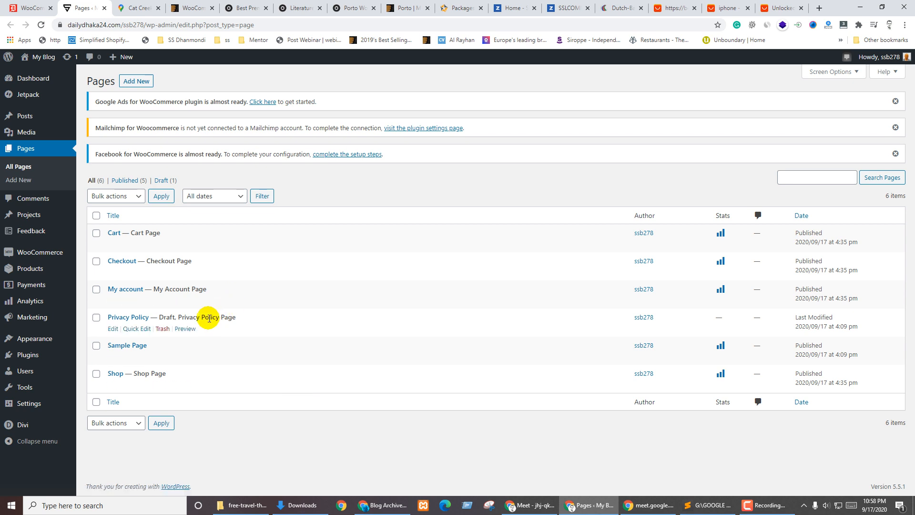
{"action": "left_click", "coordinate": [156, 357]}
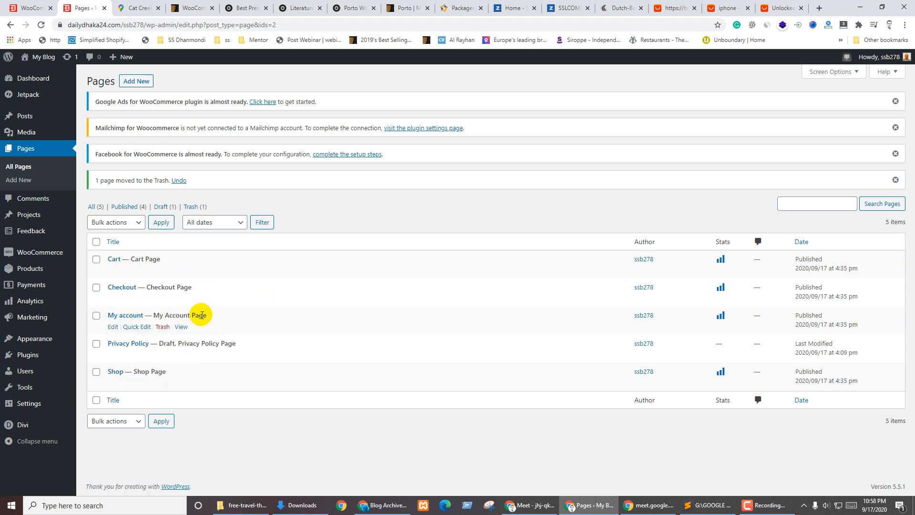
{"action": "middle_click", "coordinate": [180, 382]}
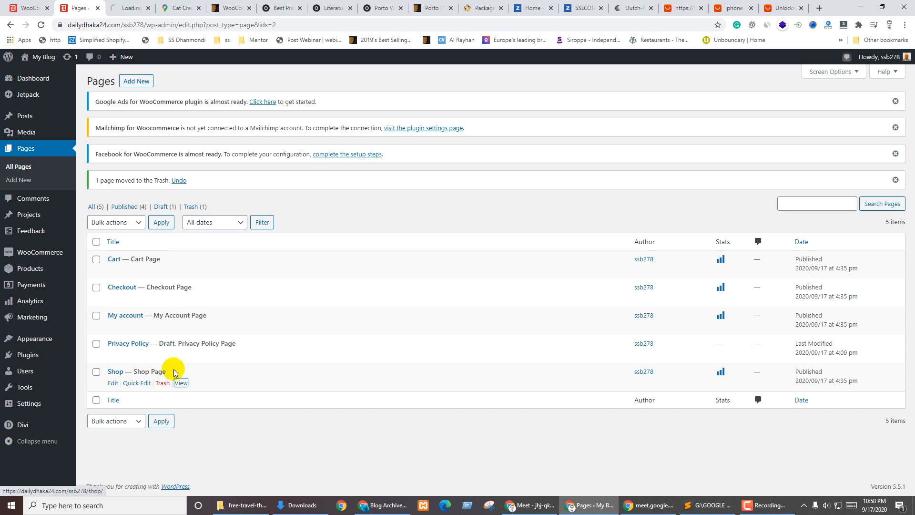
{"action": "key", "text": "ctrl+Tab"}
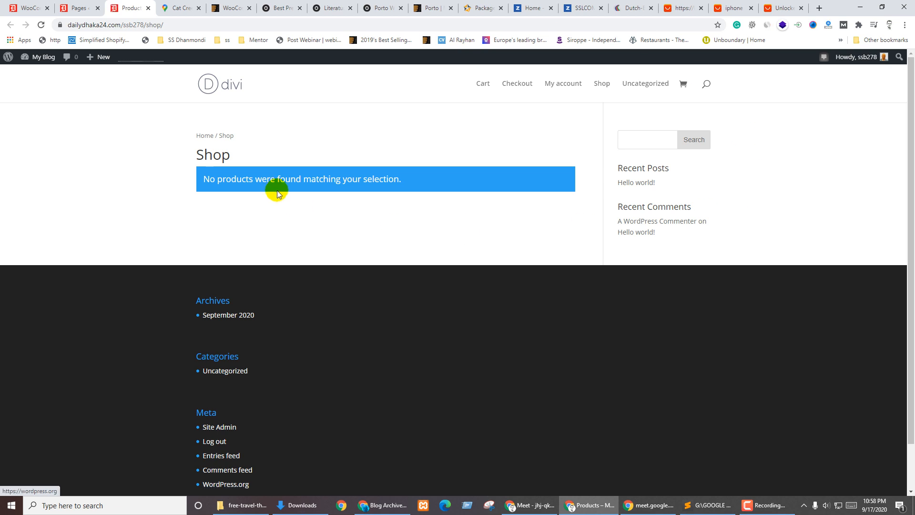
{"action": "key", "text": "ctrl+w"}
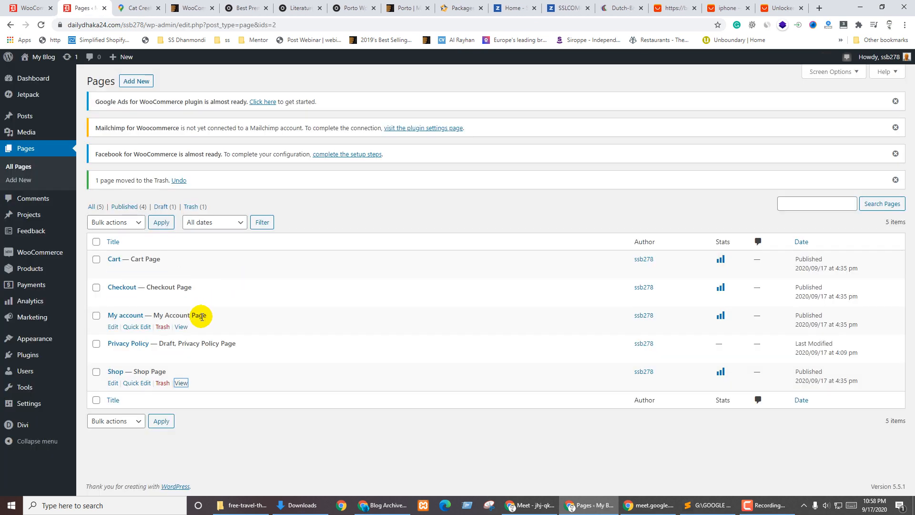
{"action": "key", "text": "ctrl+shift+Tab"}
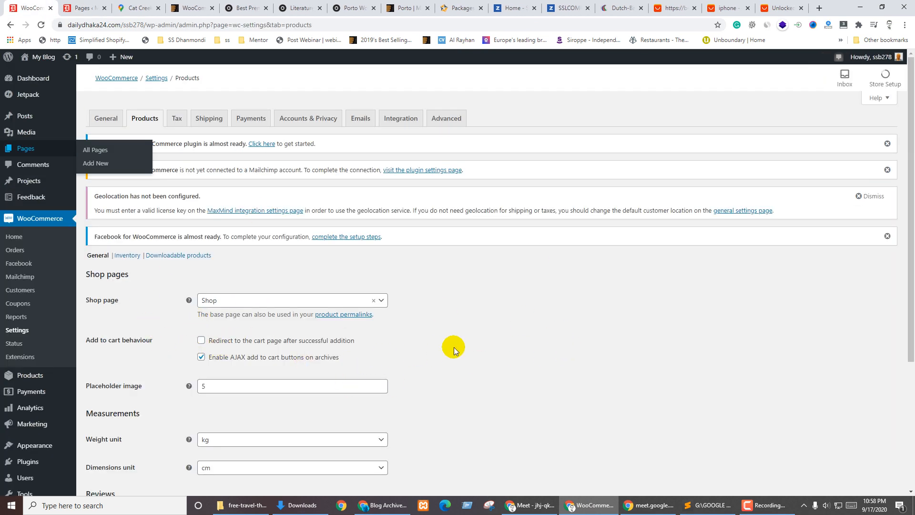
{"action": "scroll", "coordinate": [434, 333], "scroll_direction": "down", "scroll_amount": 4}
{"action": "scroll", "coordinate": [443, 304], "scroll_direction": "up", "scroll_amount": 4}
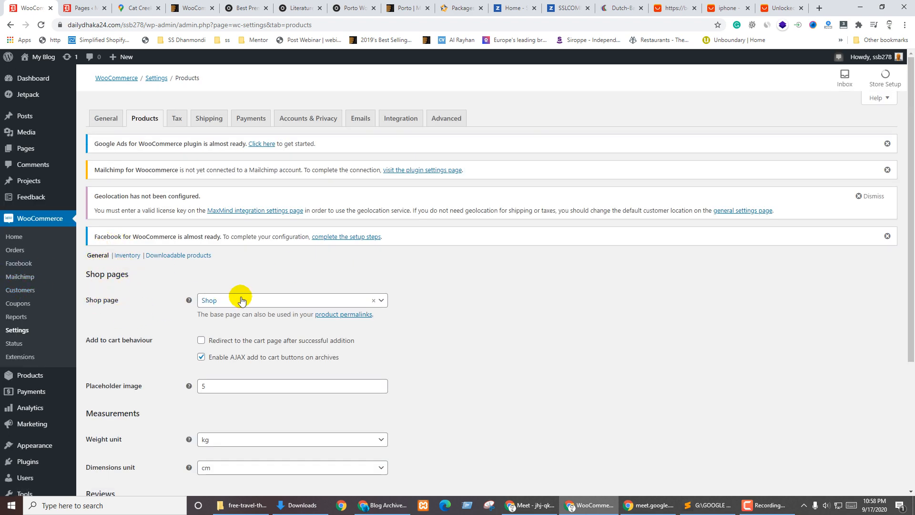
{"action": "left_click", "coordinate": [228, 301]}
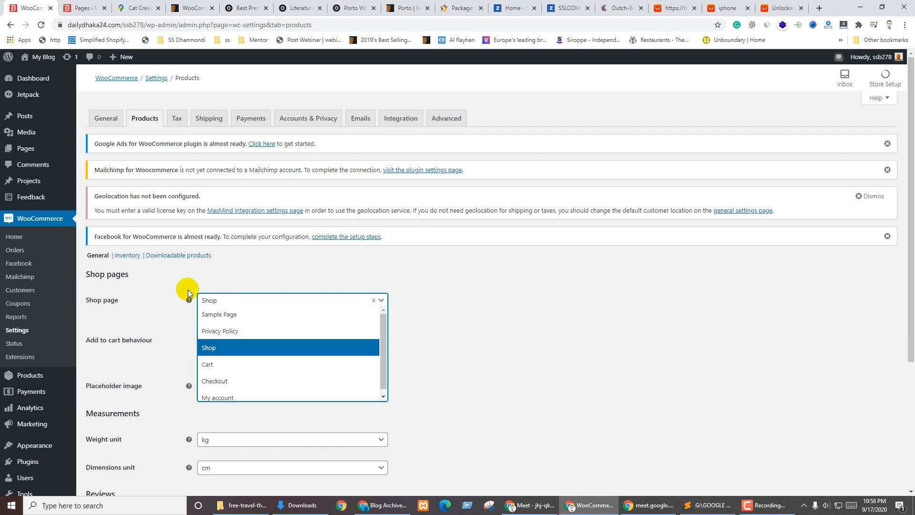
{"action": "left_click", "coordinate": [531, 301]}
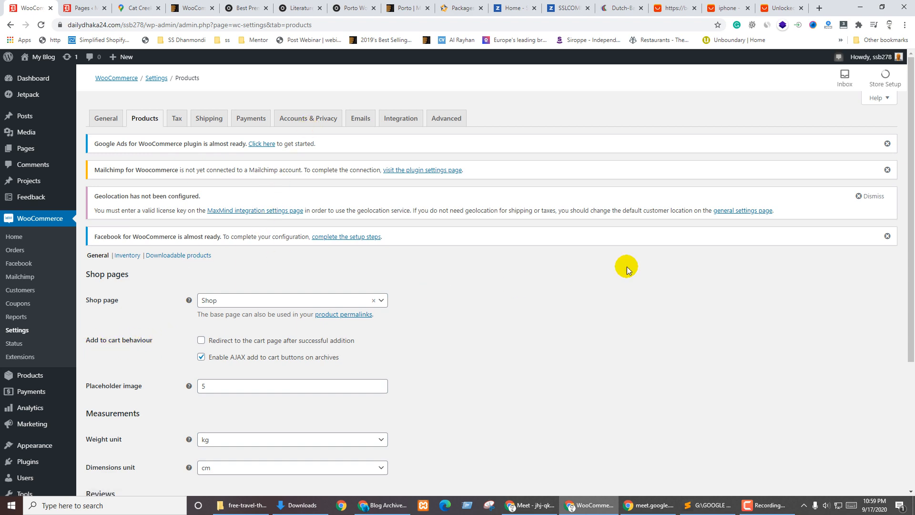
{"action": "left_click", "coordinate": [727, 7]}
Add the KEYSION magnetic cable with Only For IOS Plug colour and 2m length to the cart
{"action": "left_click", "coordinate": [773, 5]}
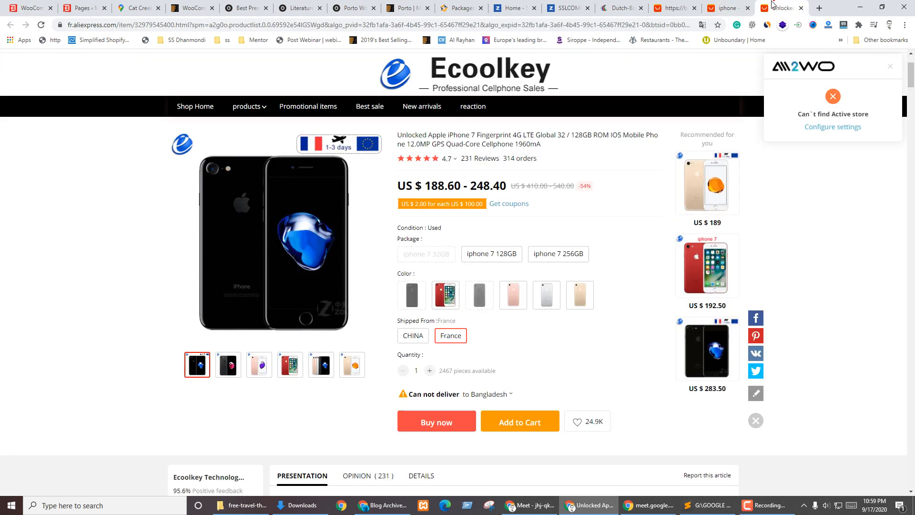
{"action": "left_click", "coordinate": [673, 7]}
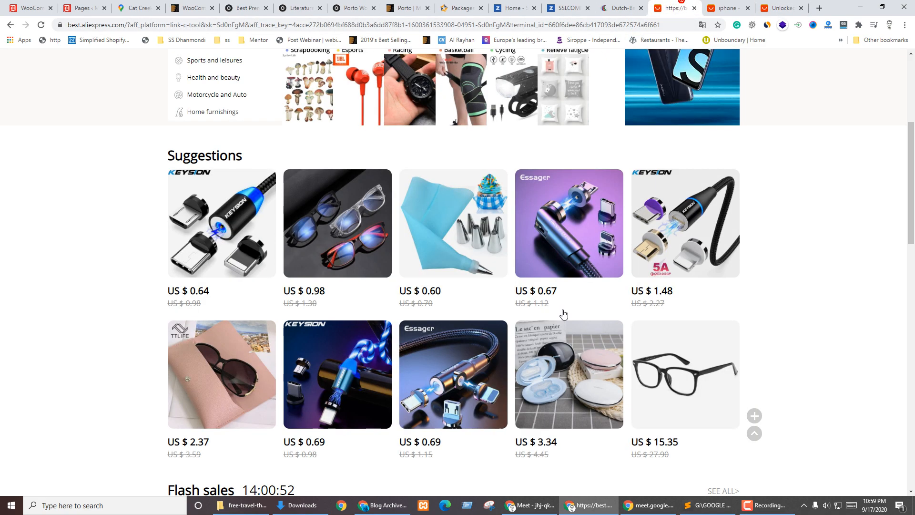
{"action": "scroll", "coordinate": [396, 259], "scroll_direction": "down", "scroll_amount": 16}
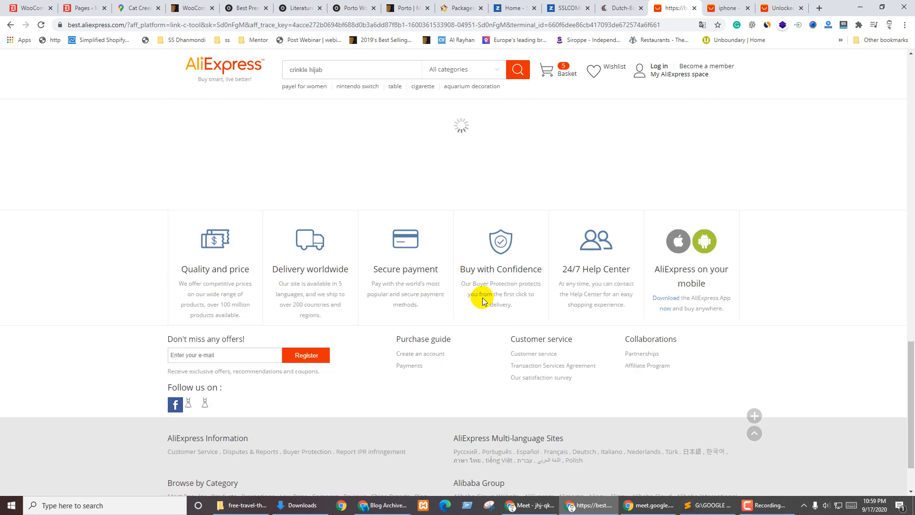
{"action": "scroll", "coordinate": [484, 295], "scroll_direction": "up", "scroll_amount": 10}
{"action": "scroll", "coordinate": [485, 271], "scroll_direction": "up", "scroll_amount": 4}
{"action": "left_click", "coordinate": [180, 227]}
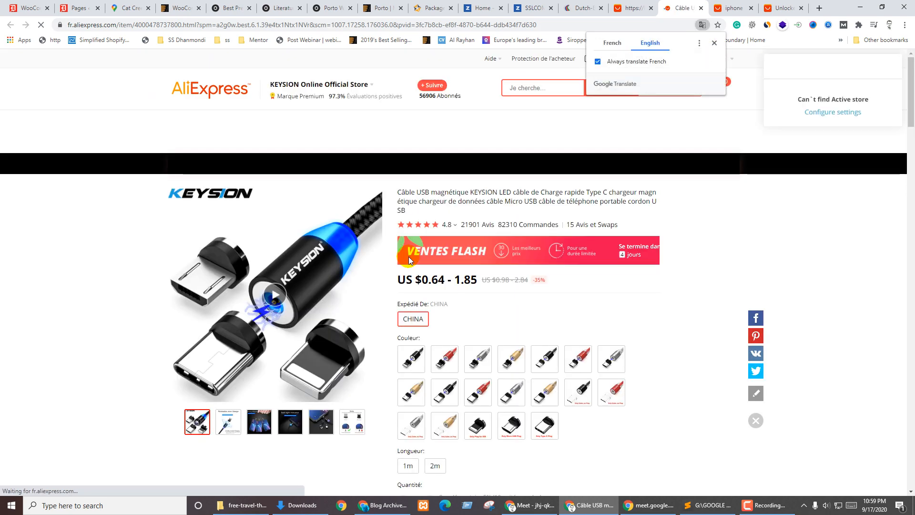
{"action": "scroll", "coordinate": [524, 329], "scroll_direction": "down", "scroll_amount": 1}
{"action": "scroll", "coordinate": [457, 316], "scroll_direction": "down", "scroll_amount": 8}
{"action": "scroll", "coordinate": [468, 319], "scroll_direction": "up", "scroll_amount": 10}
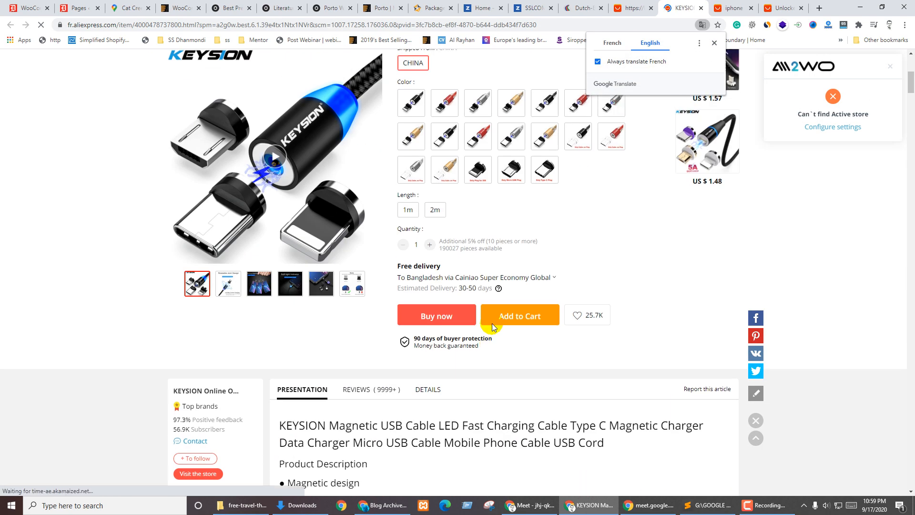
{"action": "scroll", "coordinate": [619, 376], "scroll_direction": "down", "scroll_amount": 4}
{"action": "left_click", "coordinate": [520, 392]}
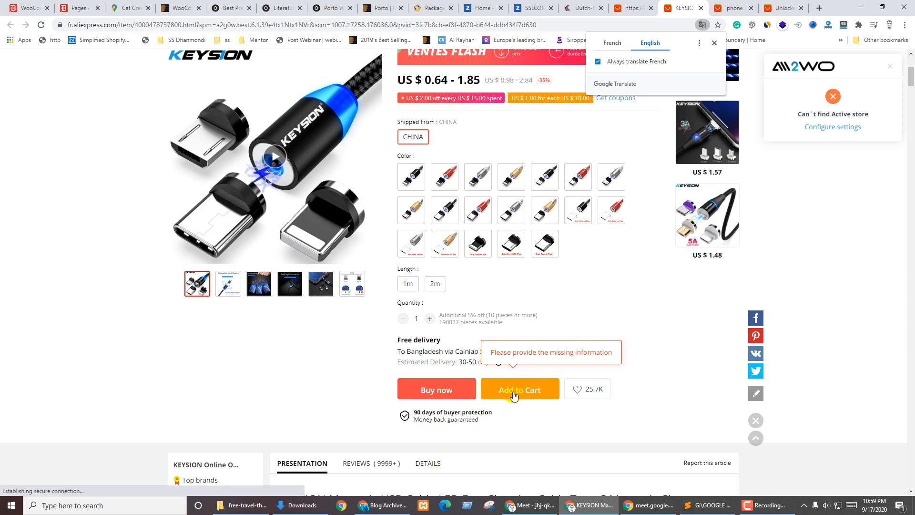
{"action": "left_click", "coordinate": [413, 395]}
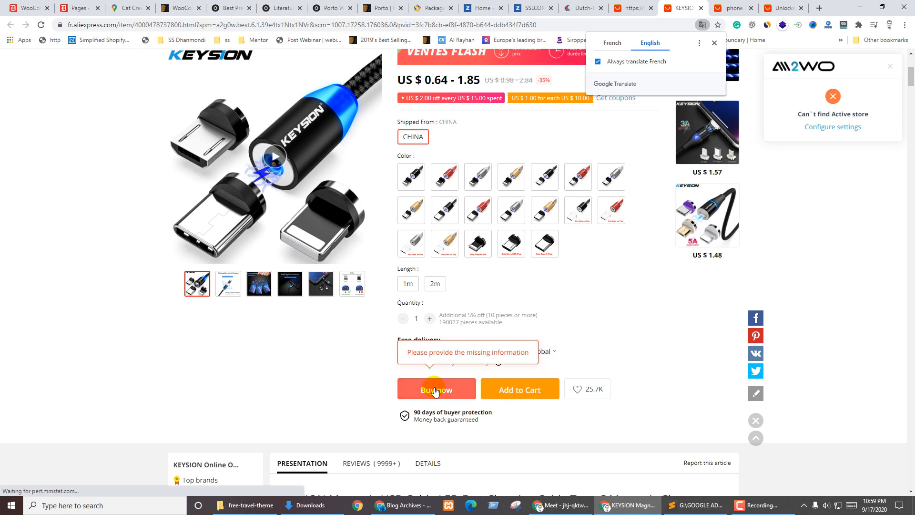
{"action": "left_click", "coordinate": [532, 390]}
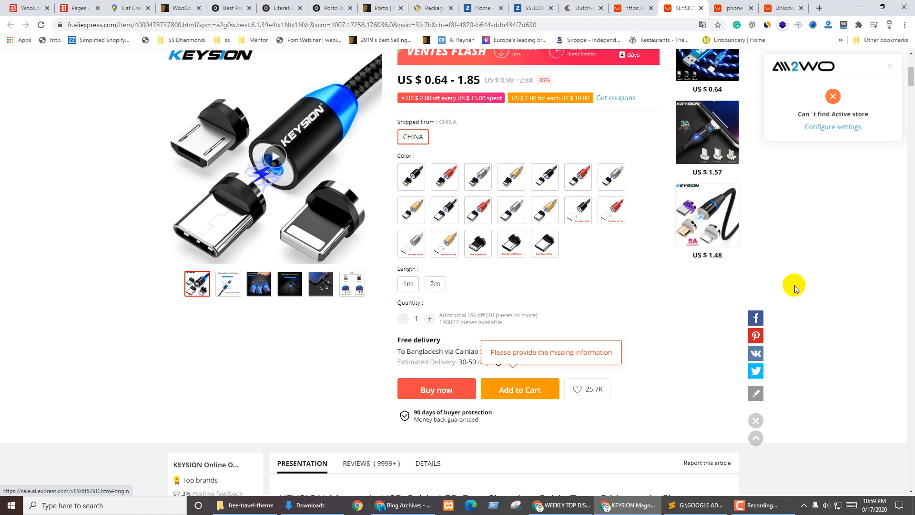
{"action": "left_click", "coordinate": [523, 389]}
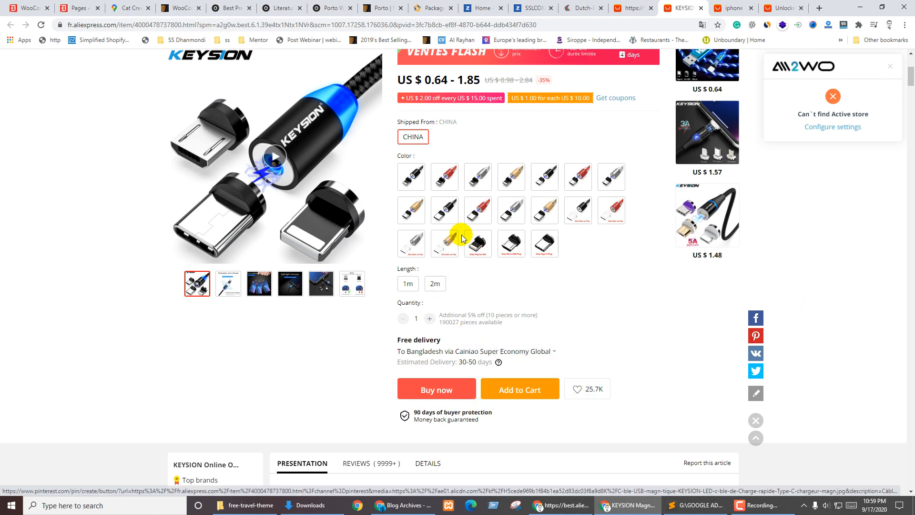
{"action": "left_click", "coordinate": [478, 243]}
{"action": "left_click", "coordinate": [432, 284]}
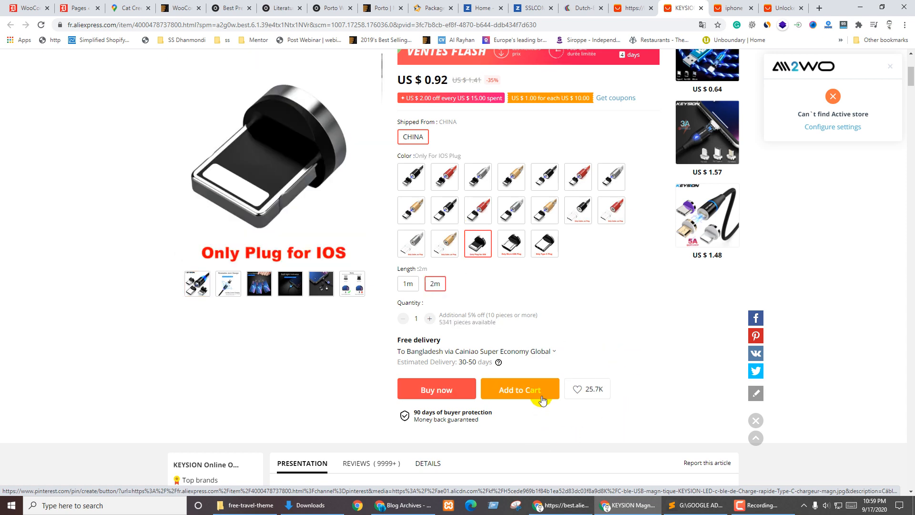
{"action": "left_click", "coordinate": [522, 389]}
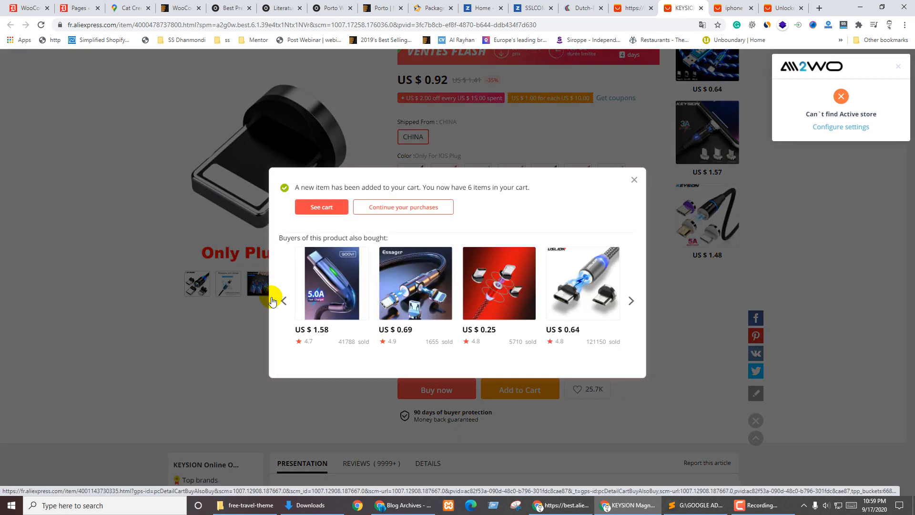
{"action": "left_click", "coordinate": [633, 180]}
{"action": "scroll", "coordinate": [642, 221], "scroll_direction": "up", "scroll_amount": 5}
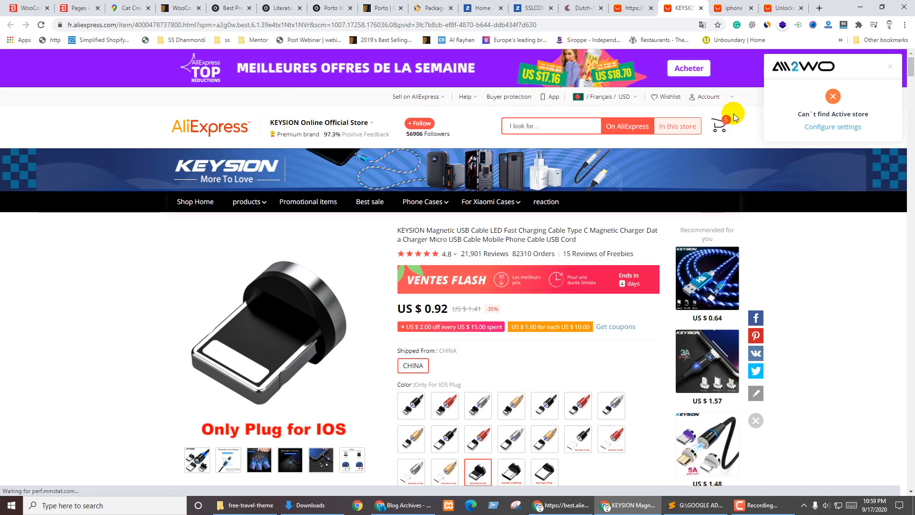
Add the iPhone 7 128GB shipped from China to the cart
{"action": "key", "text": "ctrl+Tab"}
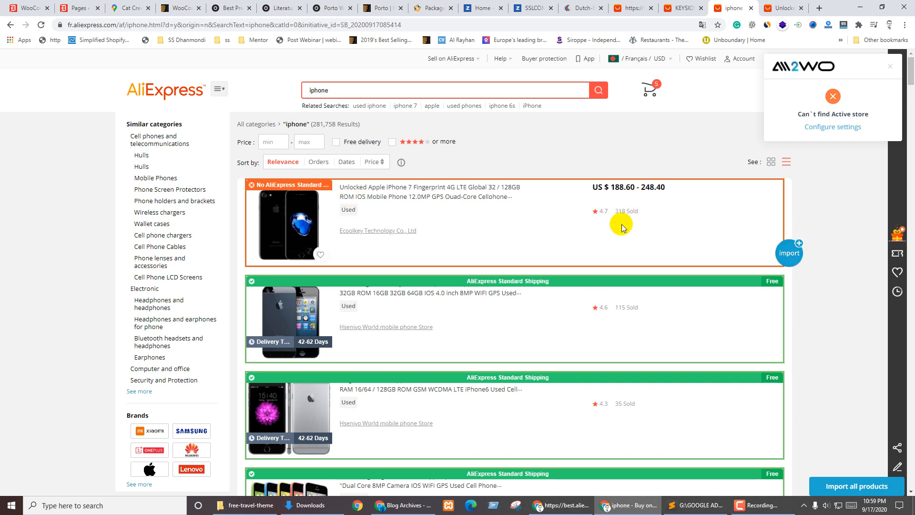
{"action": "key", "text": "ctrl+Tab"}
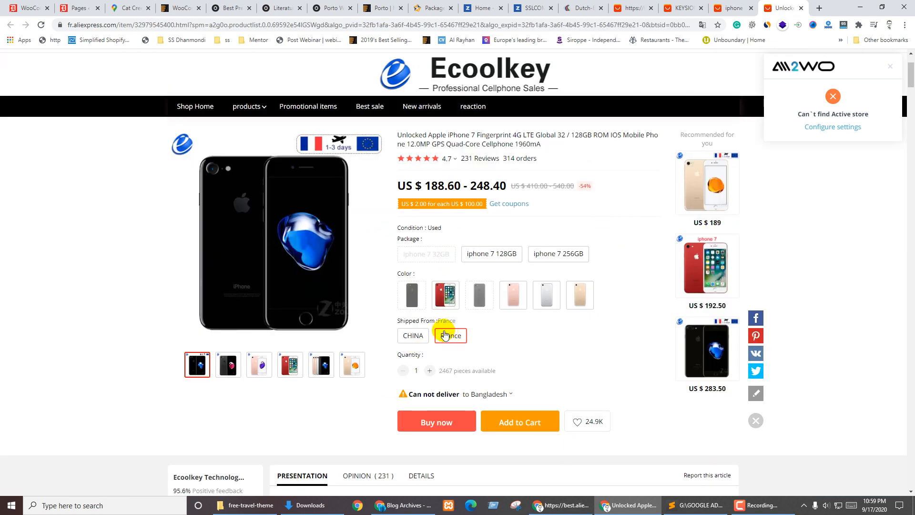
{"action": "left_click", "coordinate": [419, 334]}
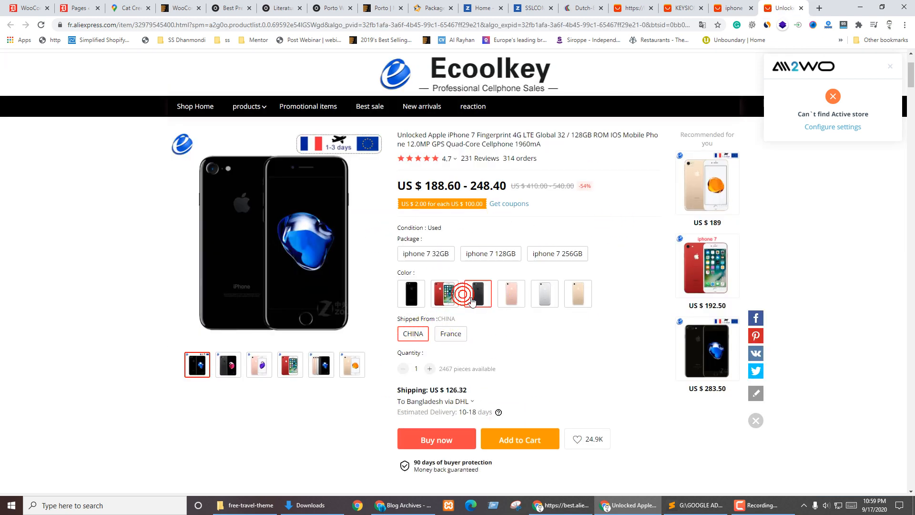
{"action": "left_click", "coordinate": [489, 256]}
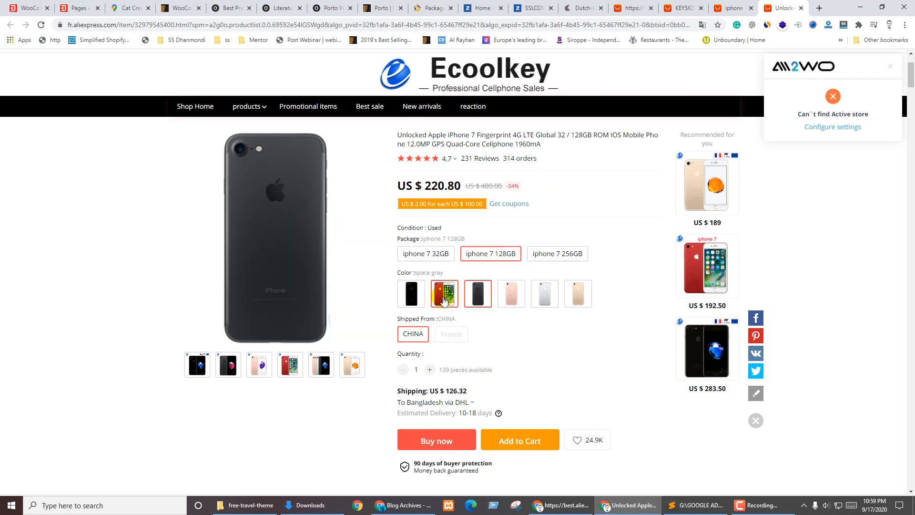
{"action": "left_click", "coordinate": [521, 447]}
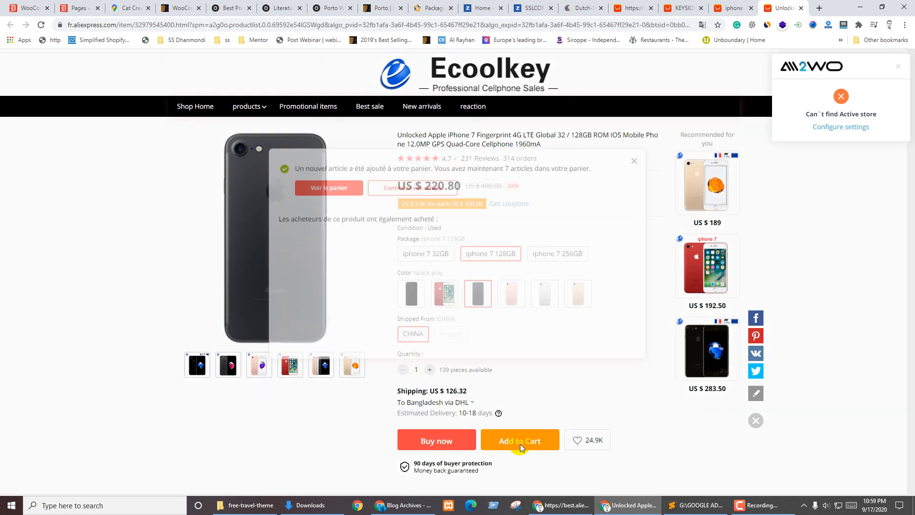
{"action": "left_click", "coordinate": [634, 181]}
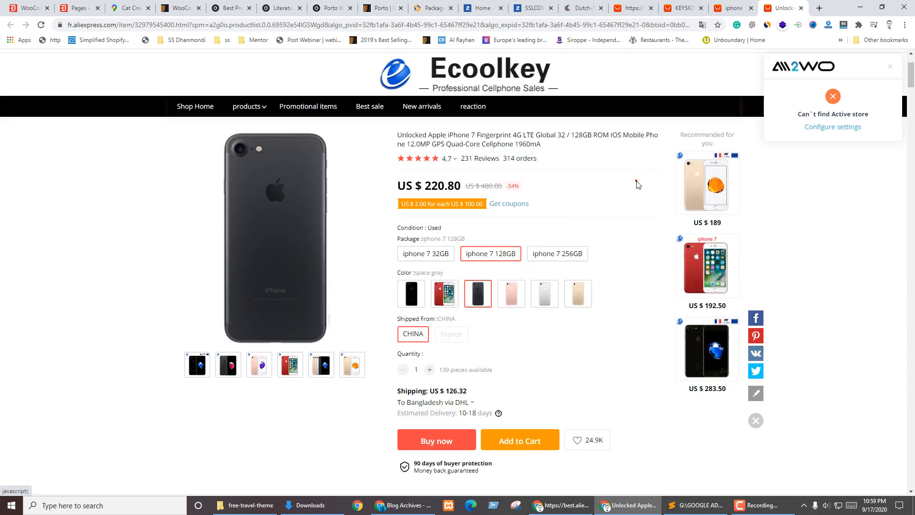
{"action": "scroll", "coordinate": [639, 233], "scroll_direction": "up", "scroll_amount": 2}
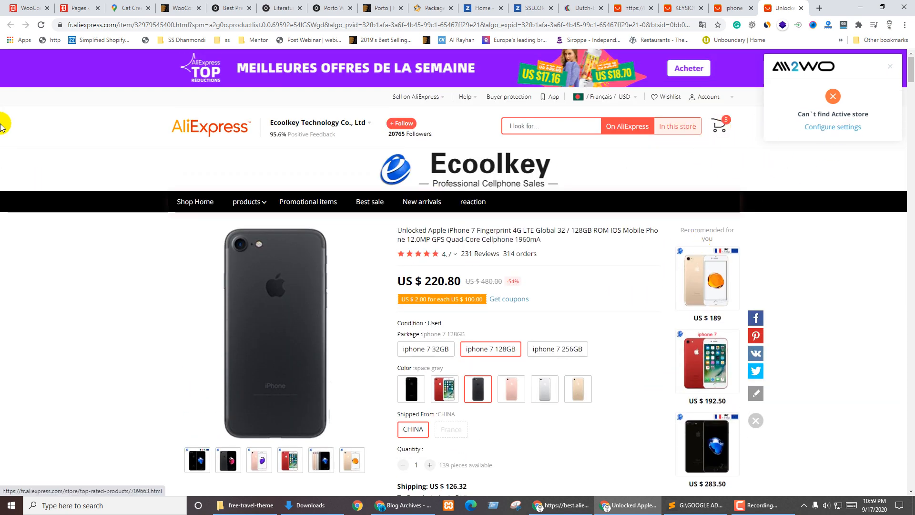
{"action": "left_click", "coordinate": [41, 25]}
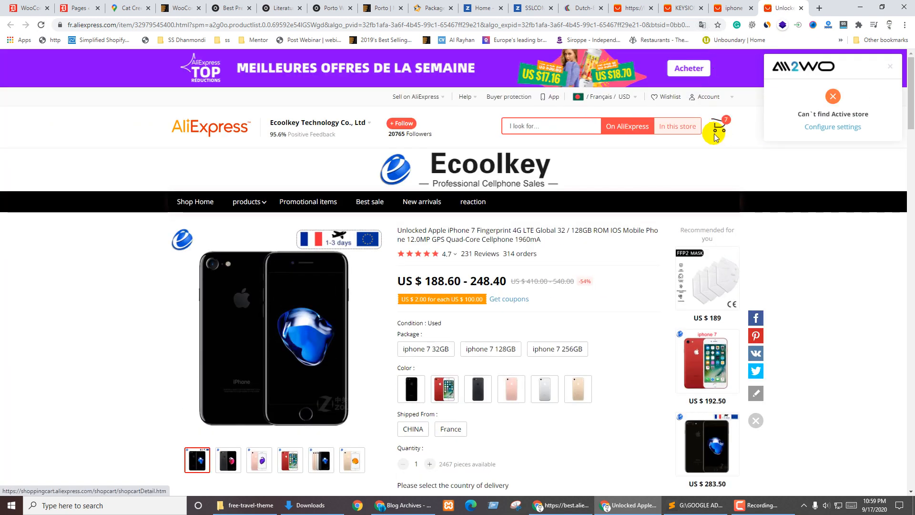
Delete the iPhone 7 and the KEYSION cable from the basket, confirming each removal
{"action": "left_click", "coordinate": [723, 125]}
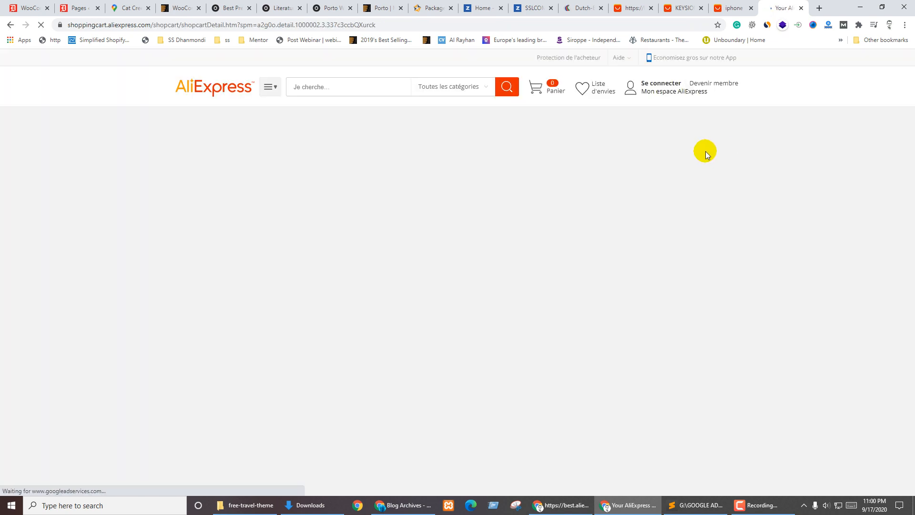
{"action": "scroll", "coordinate": [78, 382], "scroll_direction": "down", "scroll_amount": 20}
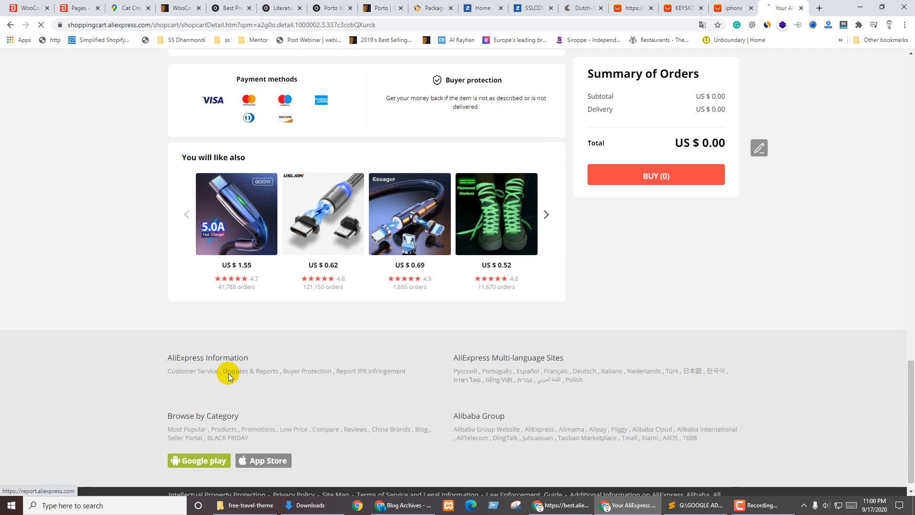
{"action": "scroll", "coordinate": [266, 374], "scroll_direction": "up", "scroll_amount": 7}
{"action": "scroll", "coordinate": [552, 351], "scroll_direction": "up", "scroll_amount": 3}
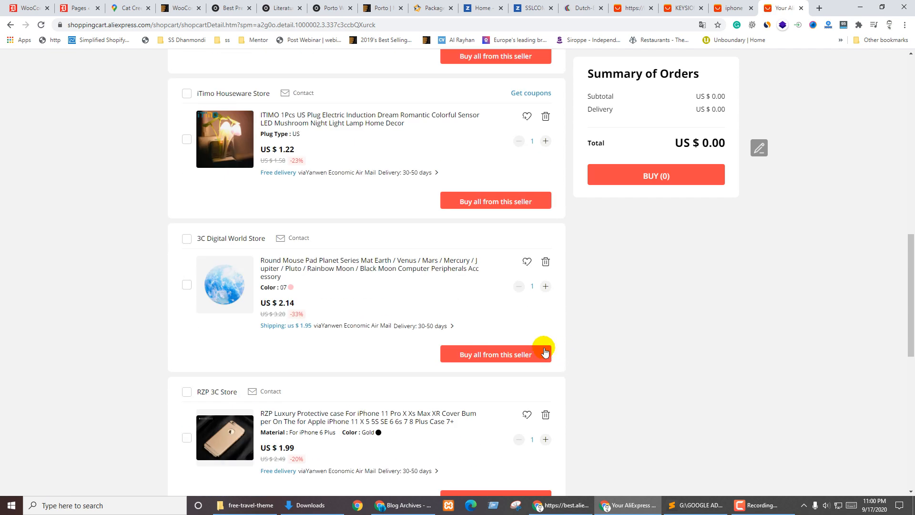
{"action": "scroll", "coordinate": [296, 386], "scroll_direction": "down", "scroll_amount": 3}
{"action": "scroll", "coordinate": [306, 361], "scroll_direction": "up", "scroll_amount": 10}
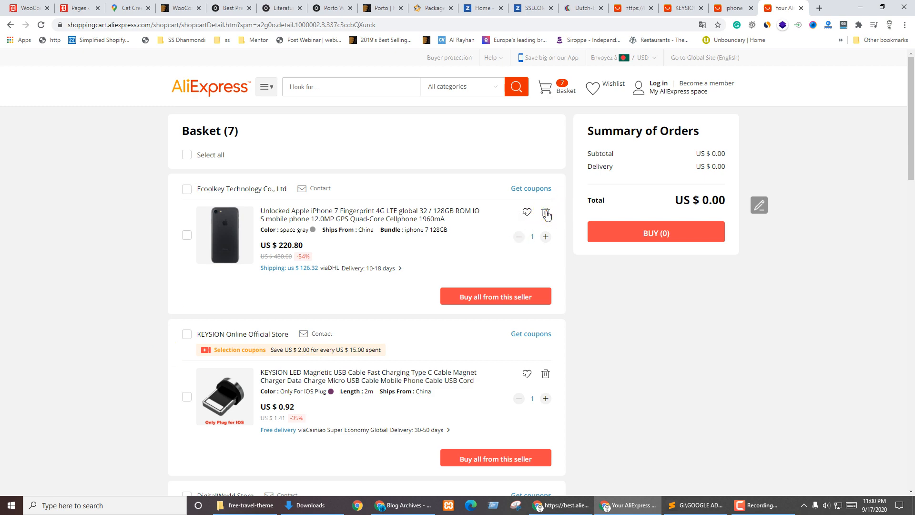
{"action": "left_click", "coordinate": [545, 212]}
{"action": "left_click", "coordinate": [408, 285]}
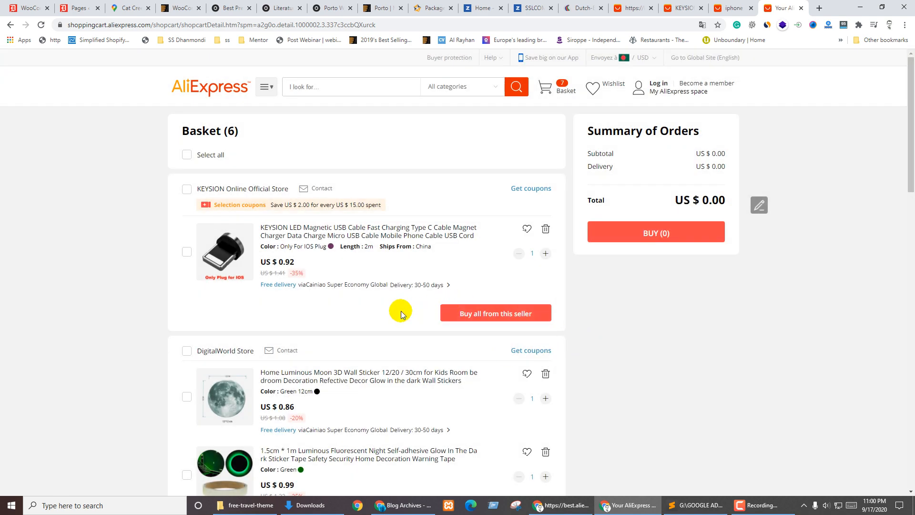
{"action": "left_click", "coordinate": [545, 229]}
{"action": "left_click", "coordinate": [400, 286]}
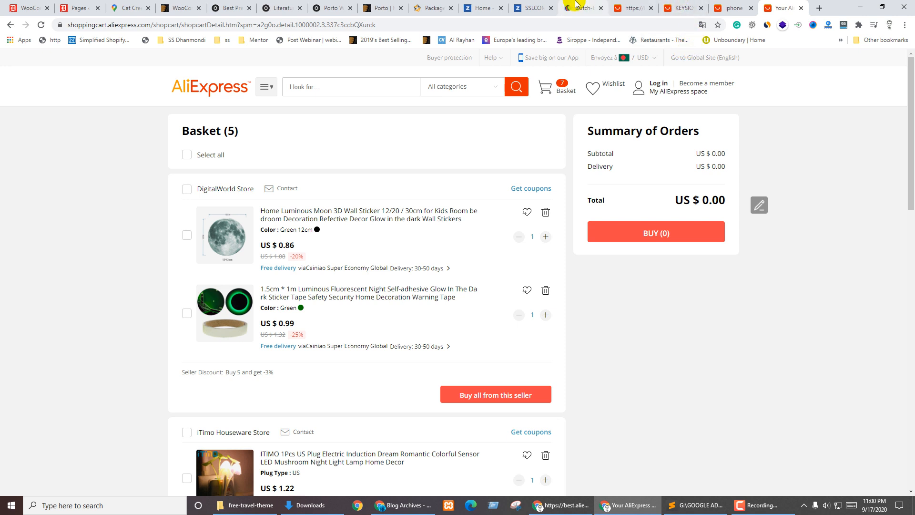
Enter 5 in the Placeholder image field of the WooCommerce Products settings
{"action": "left_click", "coordinate": [93, 4]}
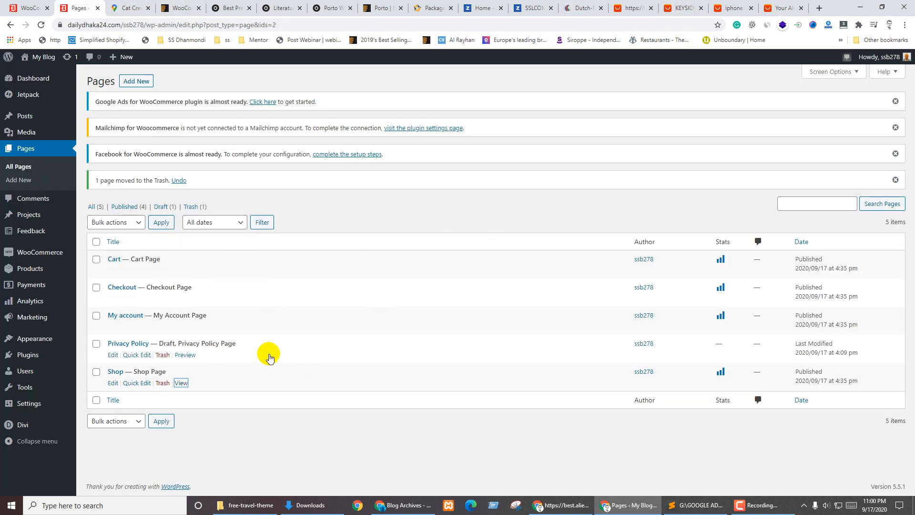
{"action": "key", "text": "ctrl+Page_Up"}
{"action": "scroll", "coordinate": [126, 324], "scroll_direction": "down", "scroll_amount": 4}
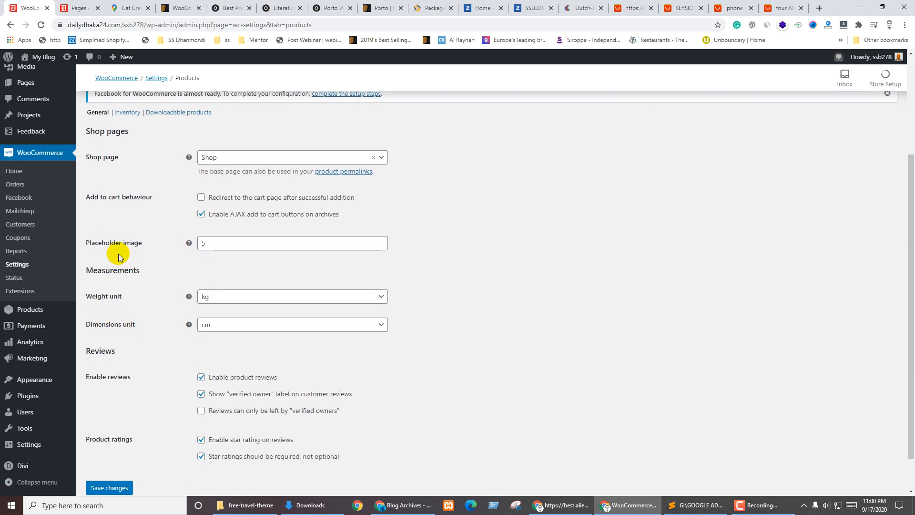
{"action": "left_click", "coordinate": [225, 250]}
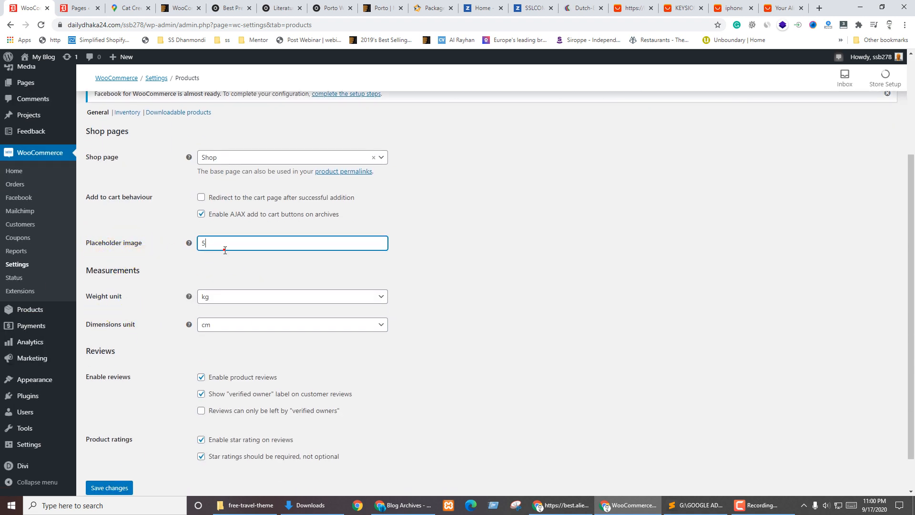
{"action": "left_click", "coordinate": [155, 271]}
{"action": "mouse_move", "coordinate": [188, 242]}
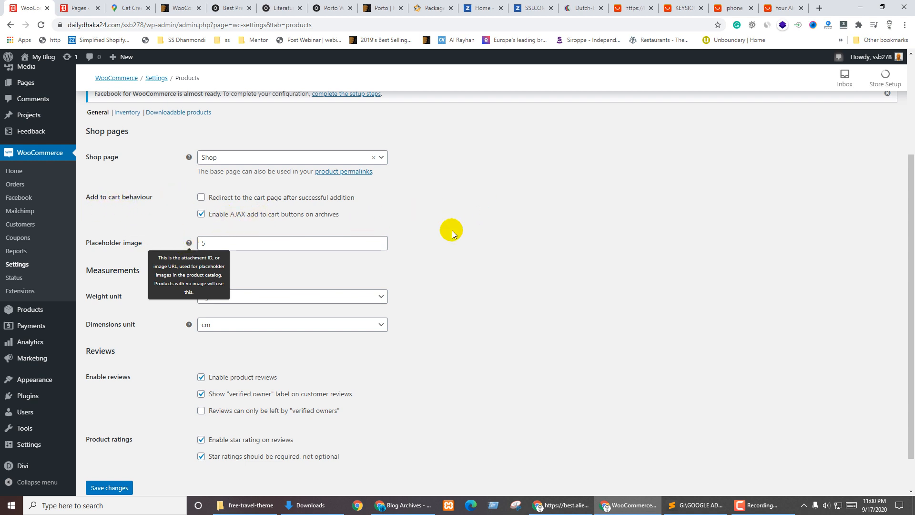
Recheck the Placeholder image tooltip, which expects an attachment ID or image URL
{"action": "left_click", "coordinate": [734, 8]}
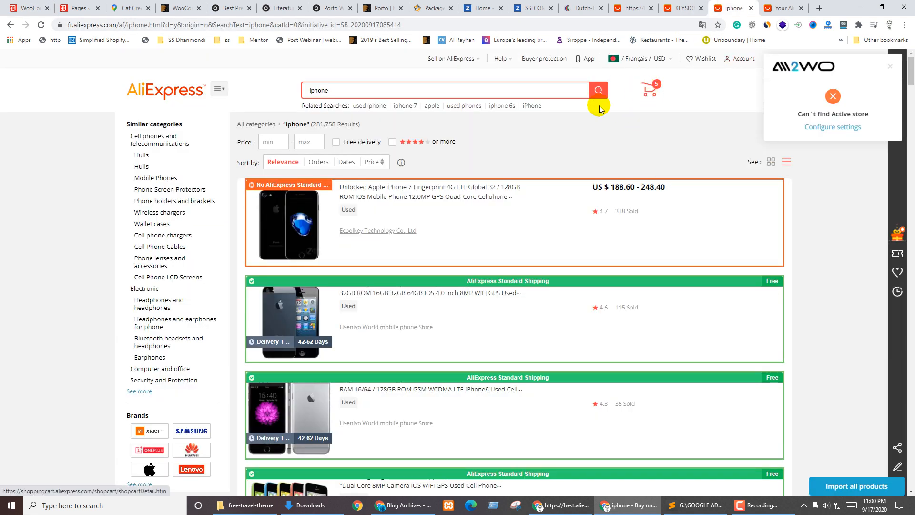
{"action": "left_click", "coordinate": [30, 4]}
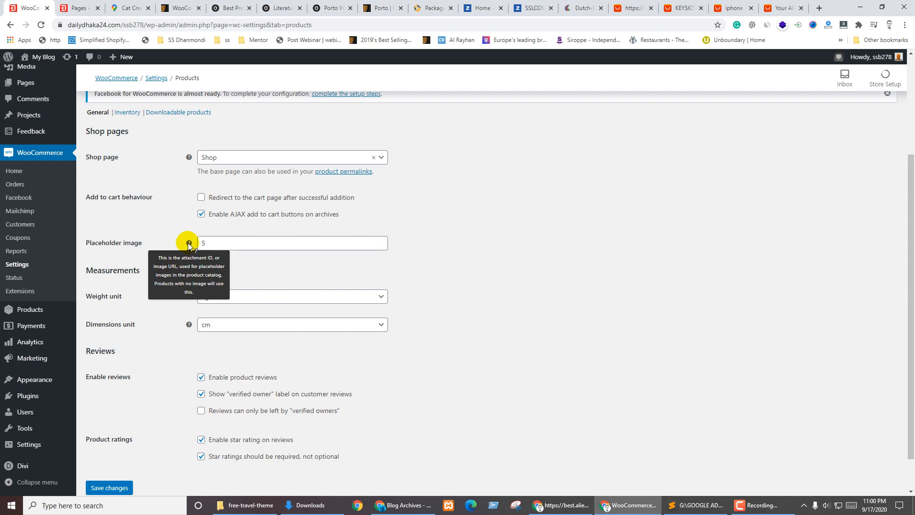
{"action": "double_click", "coordinate": [216, 238]}
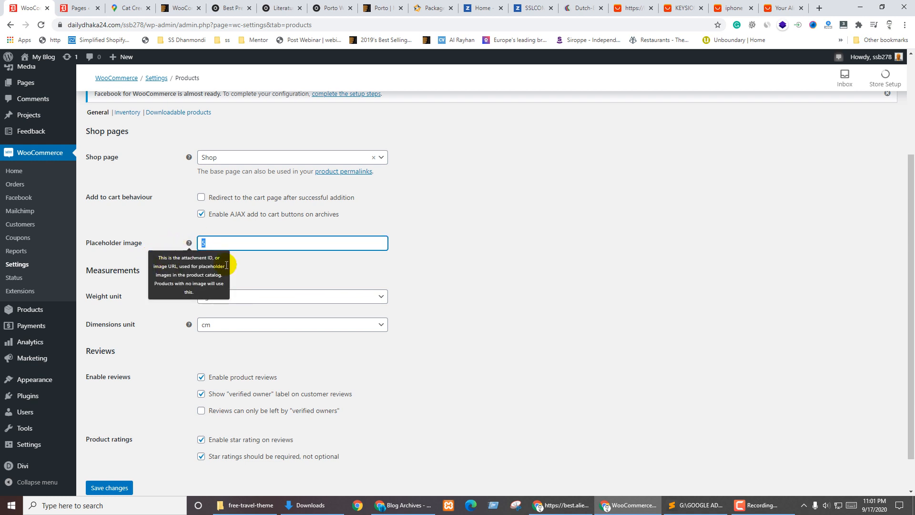
{"action": "double_click", "coordinate": [229, 245]}
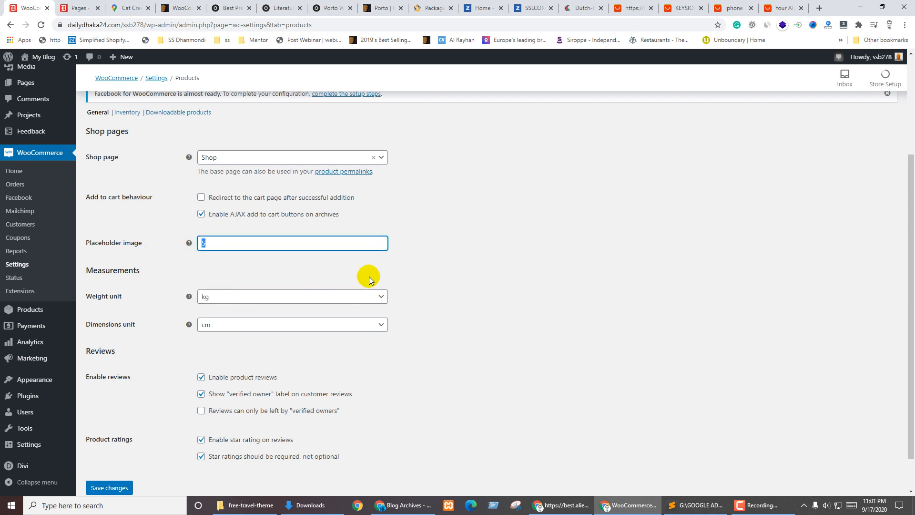
{"action": "left_click", "coordinate": [299, 280]}
{"action": "left_click", "coordinate": [189, 242]}
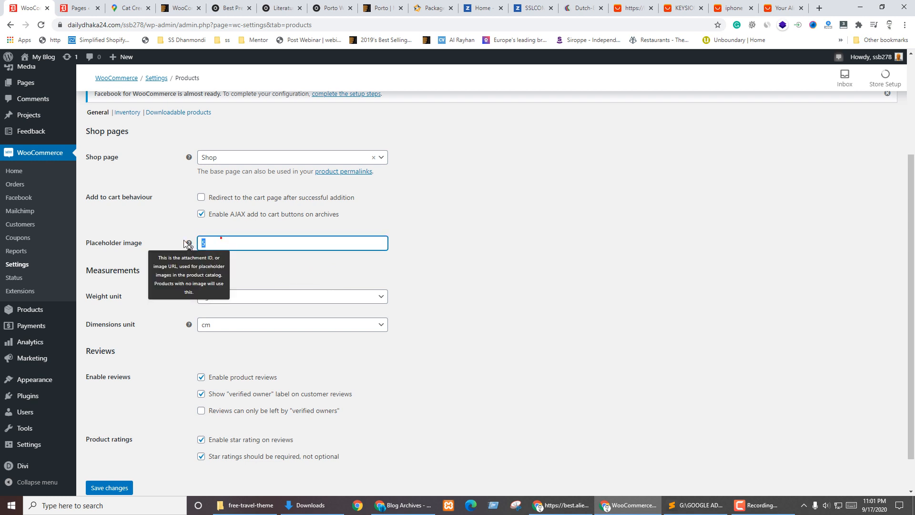
{"action": "left_click", "coordinate": [294, 264]}
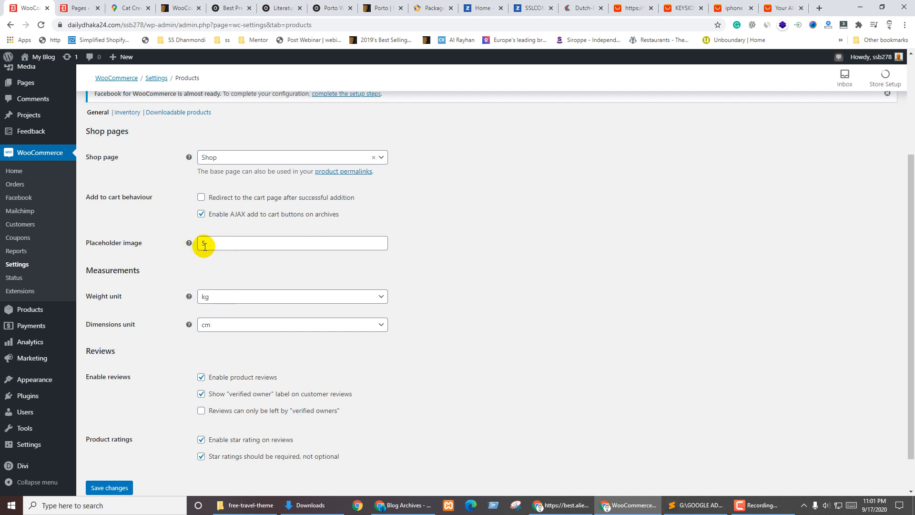
Save the Products settings with placeholder image 5 and reviews not restricted to verified owners
{"action": "left_click_drag", "start_coordinate": [214, 244], "coordinate": [140, 246]}
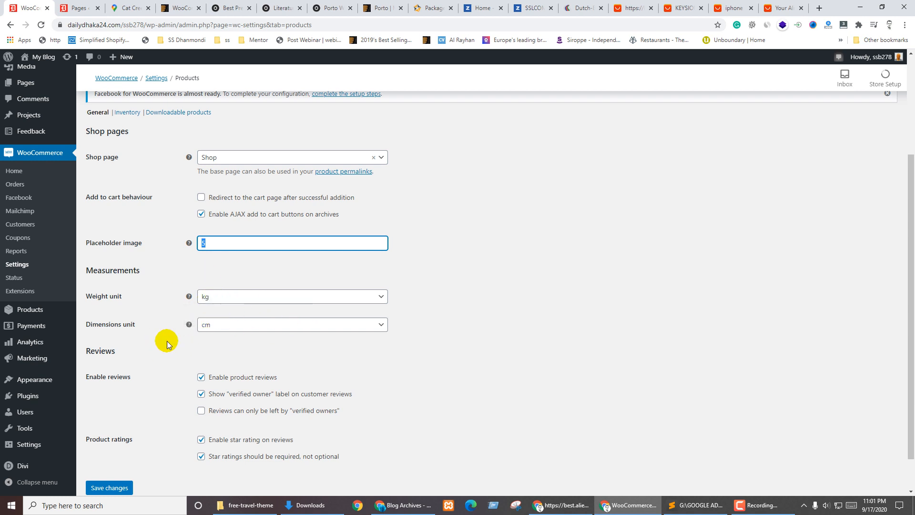
{"action": "scroll", "coordinate": [324, 379], "scroll_direction": "down", "scroll_amount": 1}
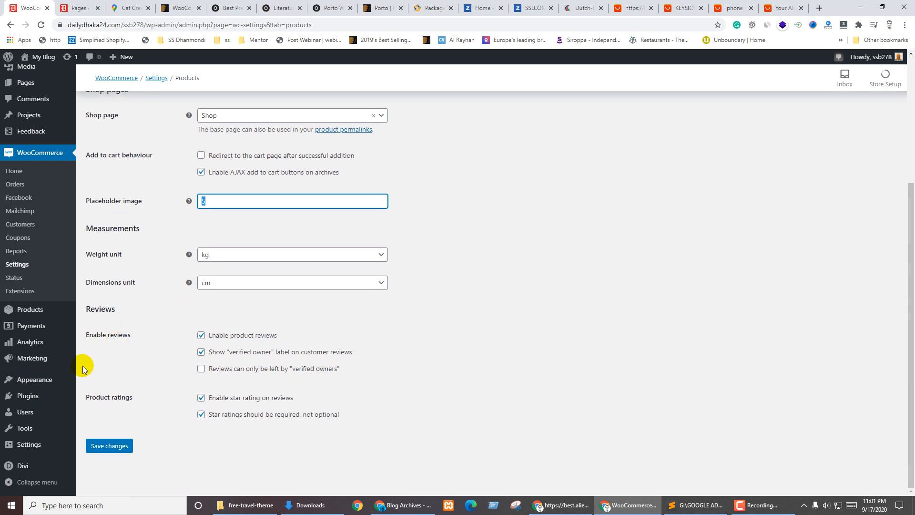
{"action": "left_click", "coordinate": [315, 372]}
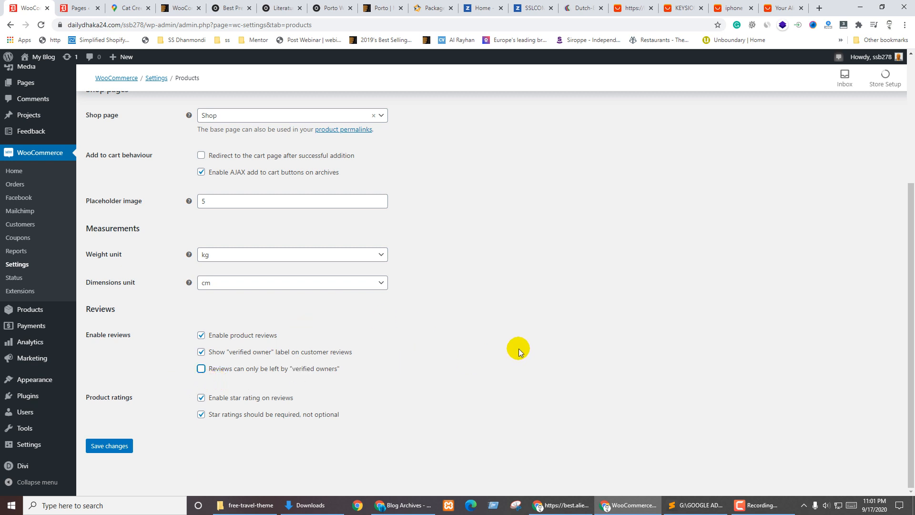
{"action": "left_click", "coordinate": [204, 463]}
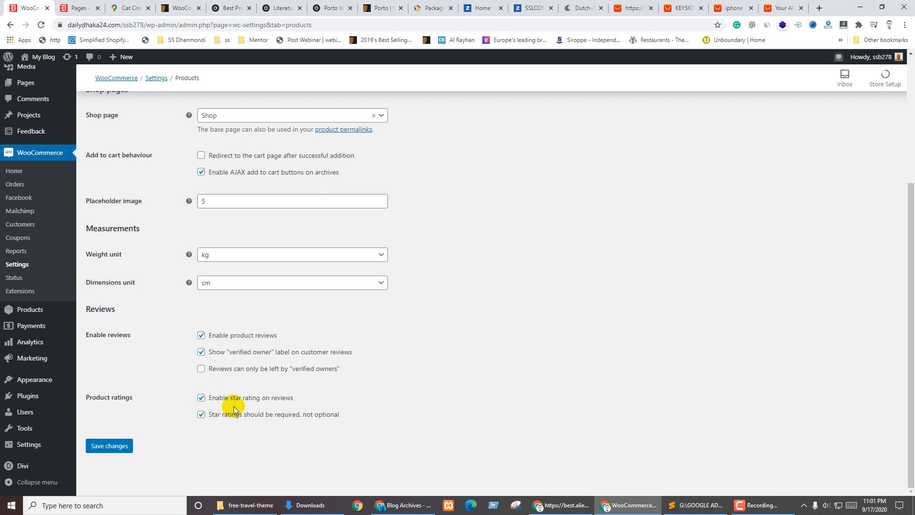
{"action": "left_click", "coordinate": [106, 448]}
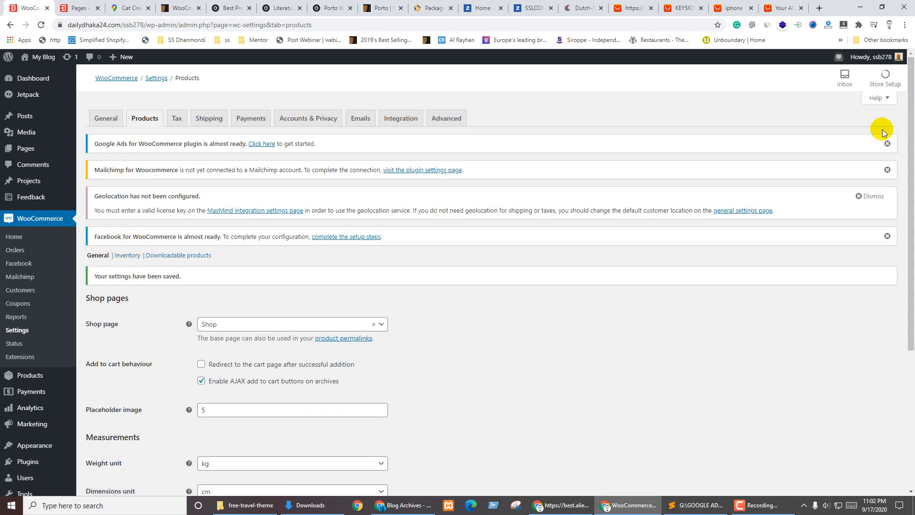
Dismiss the Google Ads, geolocation, Mailchimp and Facebook notices, then go to Inventory settings
{"action": "left_click", "coordinate": [885, 143]}
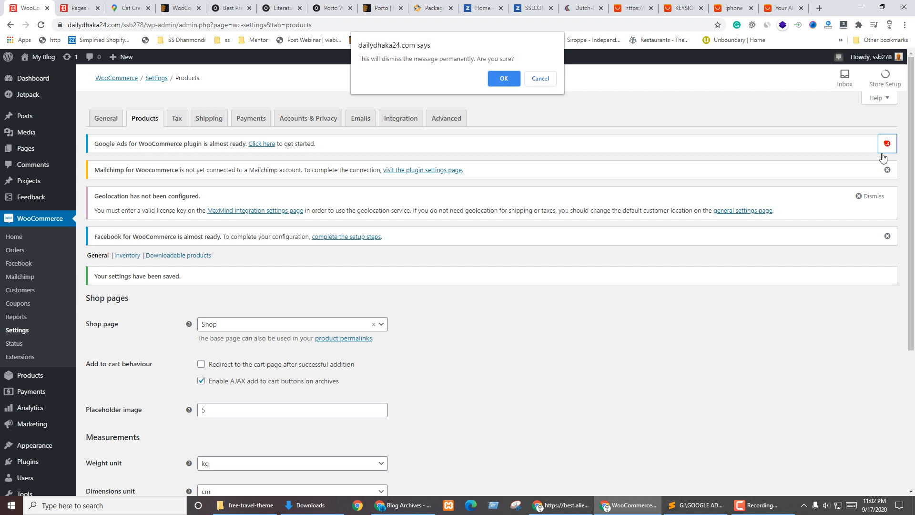
{"action": "left_click", "coordinate": [502, 76]}
{"action": "left_click", "coordinate": [885, 144]}
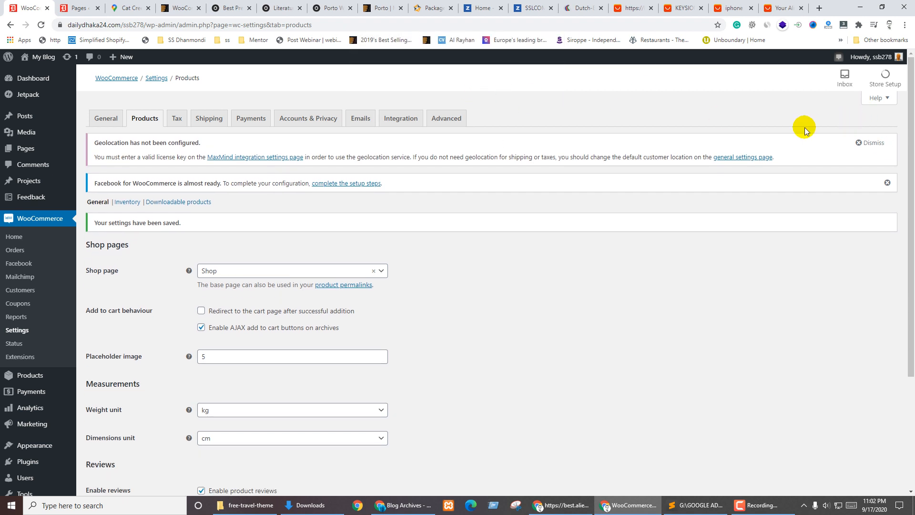
{"action": "left_click", "coordinate": [873, 143]}
{"action": "left_click", "coordinate": [889, 181]}
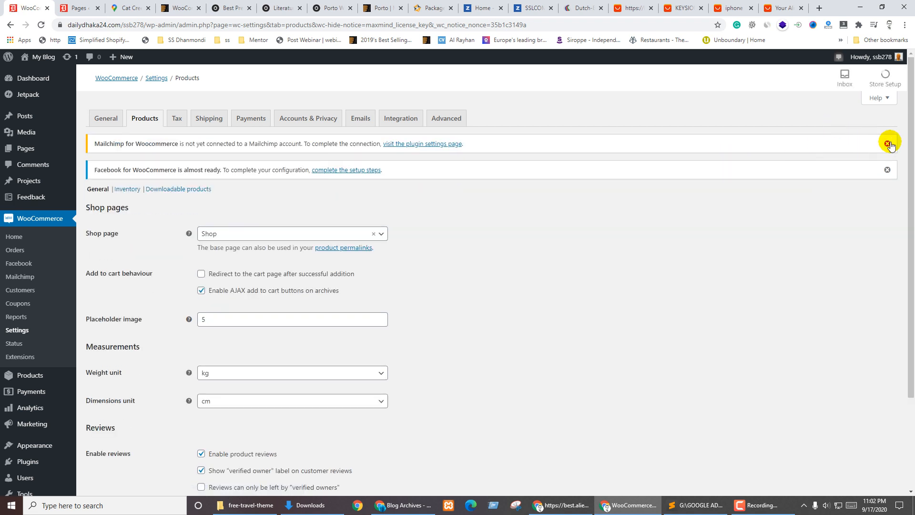
{"action": "left_click", "coordinate": [887, 144]}
{"action": "left_click", "coordinate": [887, 144]}
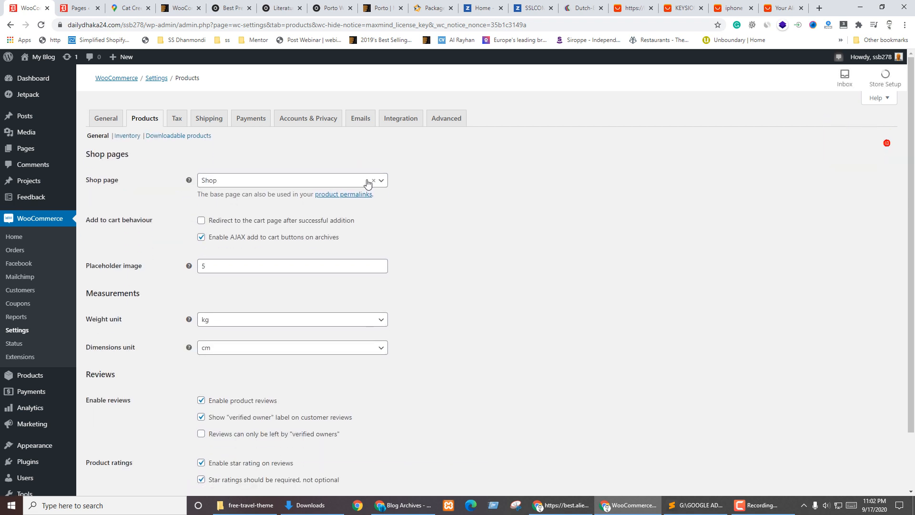
{"action": "left_click", "coordinate": [124, 137]}
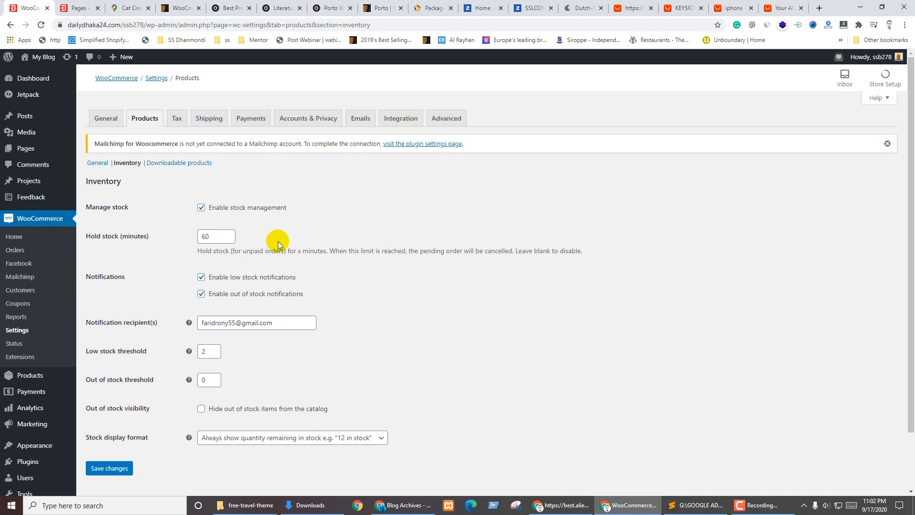
Set the low stock threshold to 3, keeping hold stock 60 minutes, out-of-stock threshold 0, out-of-stock items visible
{"action": "left_click", "coordinate": [216, 241]}
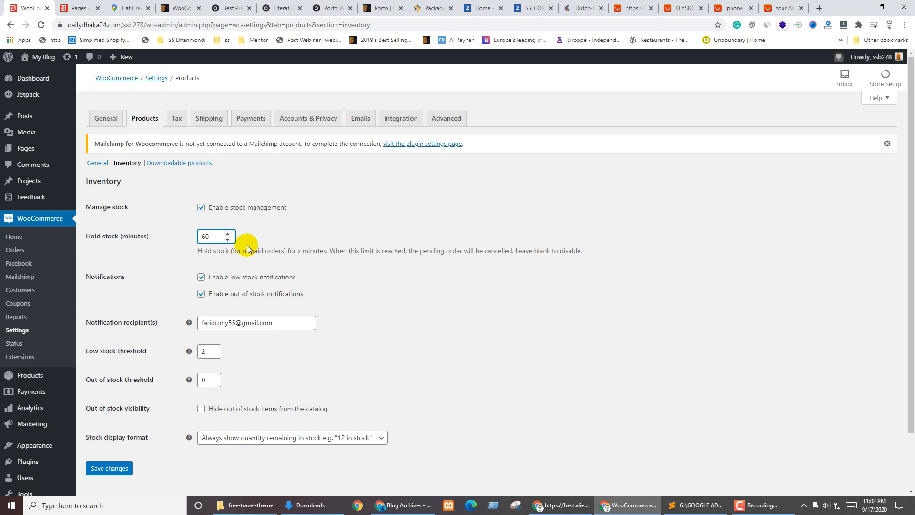
{"action": "left_click_drag", "start_coordinate": [222, 238], "coordinate": [200, 248]}
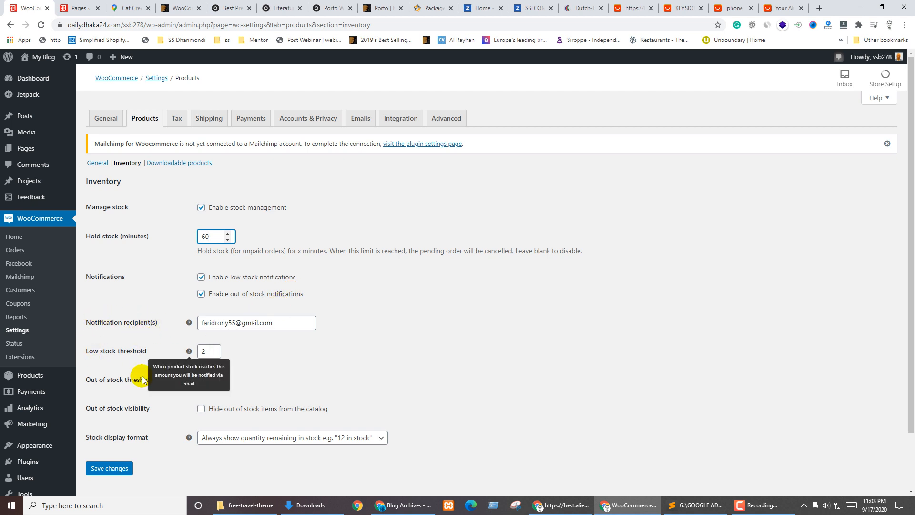
{"action": "left_click", "coordinate": [275, 373]}
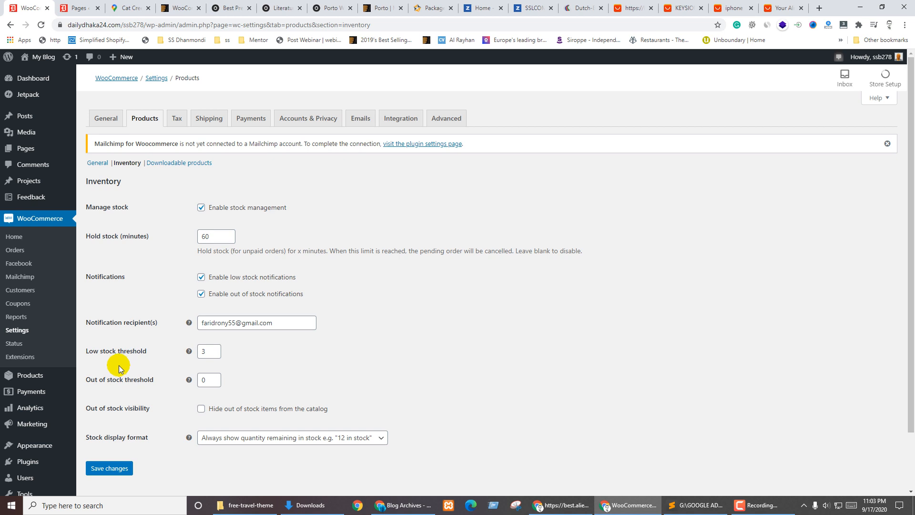
{"action": "double_click", "coordinate": [204, 380]}
{"action": "mouse_move", "coordinate": [183, 380]}
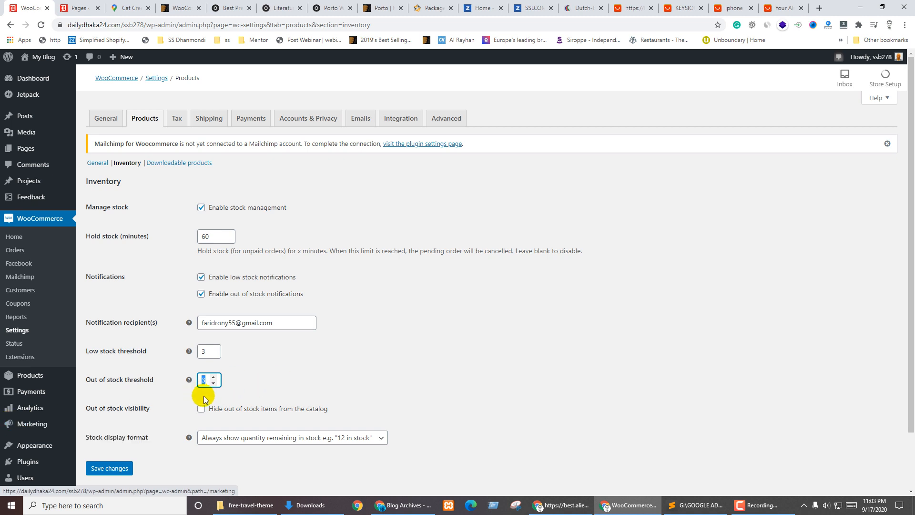
{"action": "left_click", "coordinate": [299, 390]}
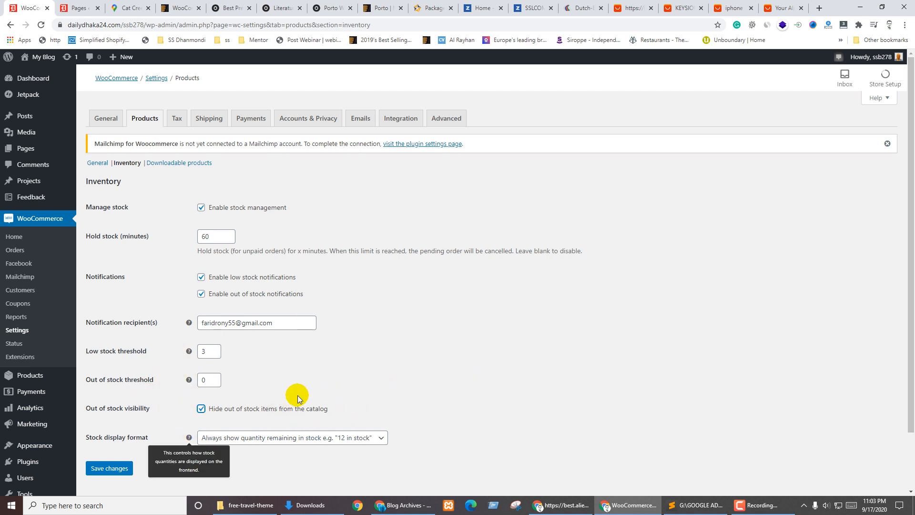
{"action": "left_click", "coordinate": [201, 409]}
Keep stock display as 'Always show quantity remaining in stock' and save the inventory settings
{"action": "scroll", "coordinate": [336, 358], "scroll_direction": "down", "scroll_amount": 1}
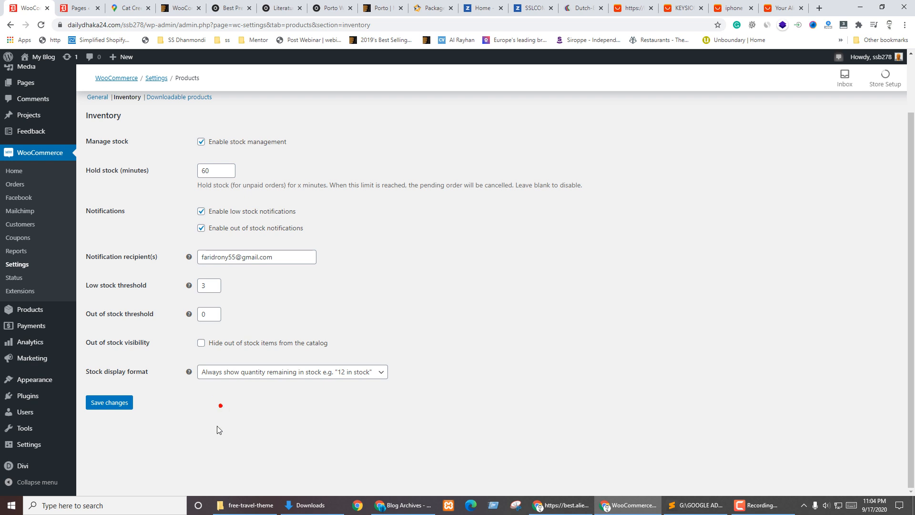
{"action": "left_click", "coordinate": [317, 376]}
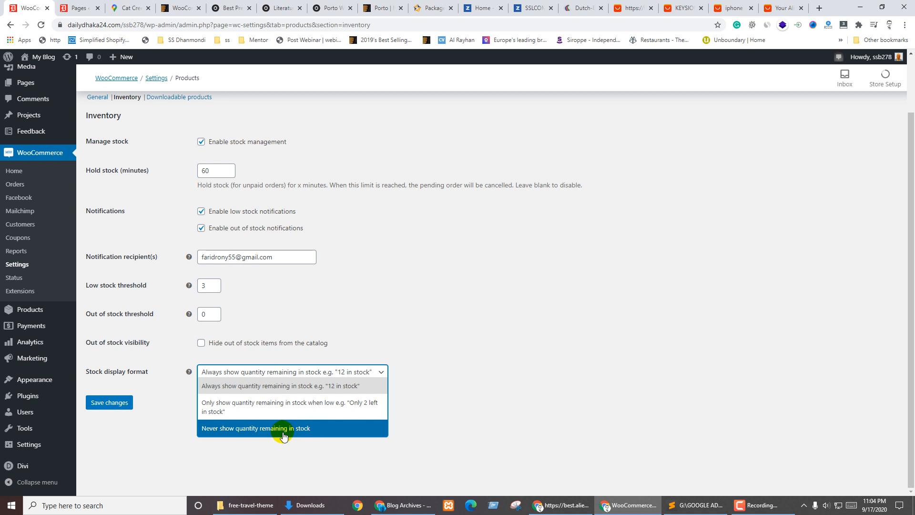
{"action": "left_click", "coordinate": [276, 391]}
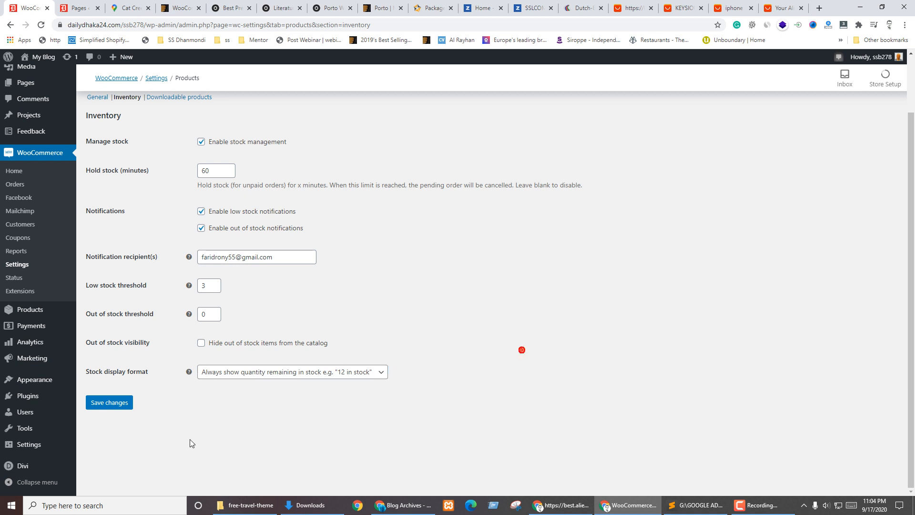
{"action": "left_click", "coordinate": [108, 403]}
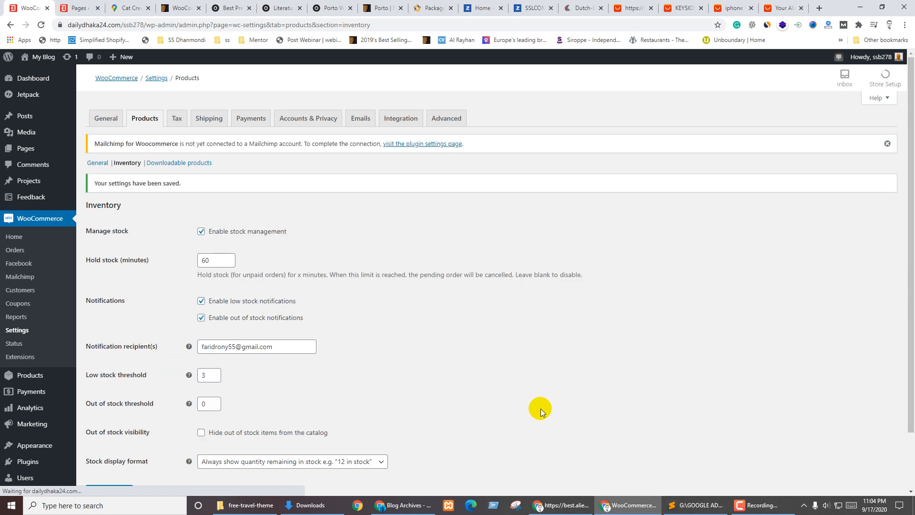
{"action": "left_click", "coordinate": [180, 164]}
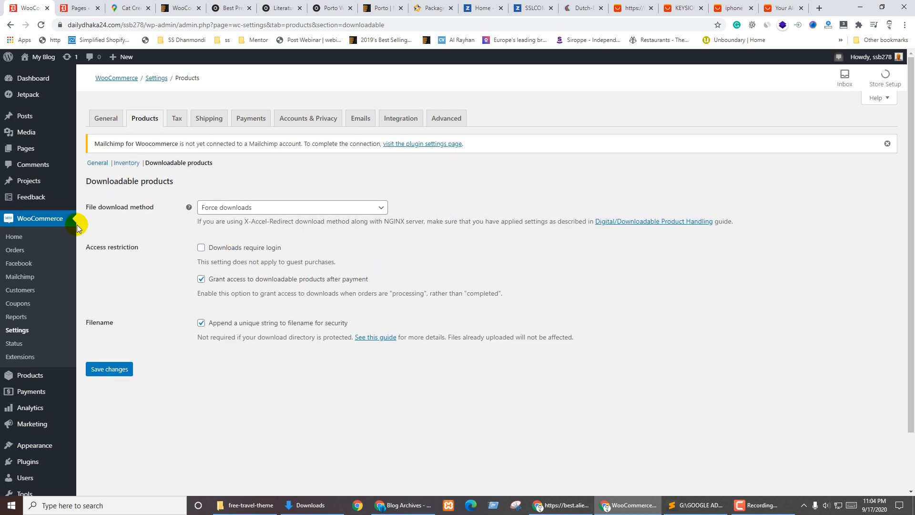
Review the file download method options and keep Force downloads selected
{"action": "left_click", "coordinate": [240, 210]}
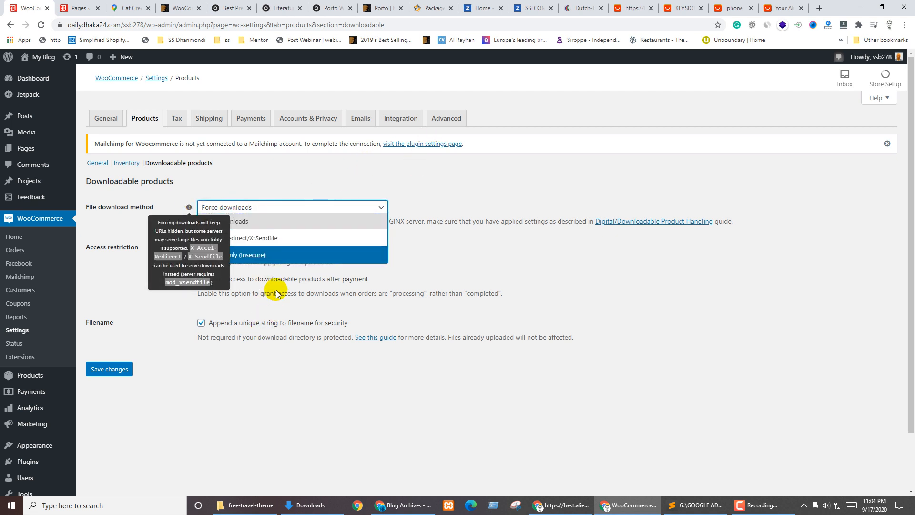
{"action": "left_click", "coordinate": [198, 321]}
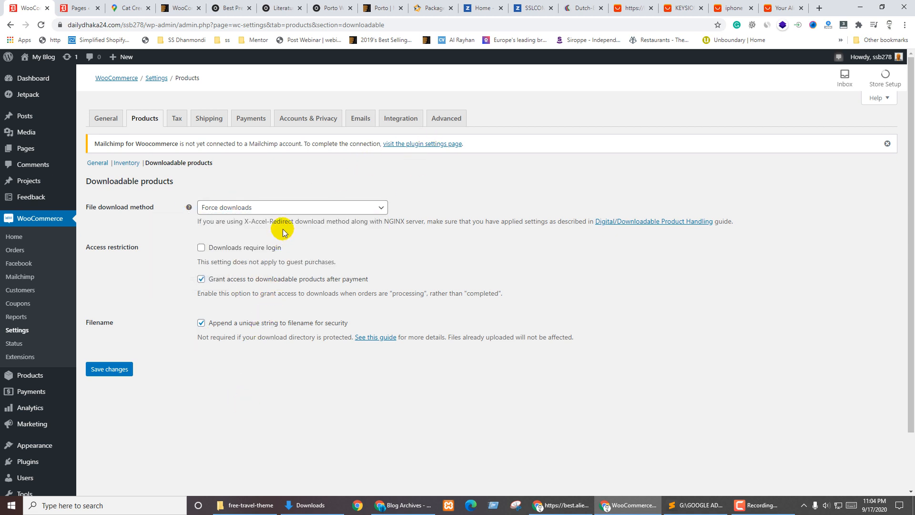
{"action": "left_click", "coordinate": [292, 209]}
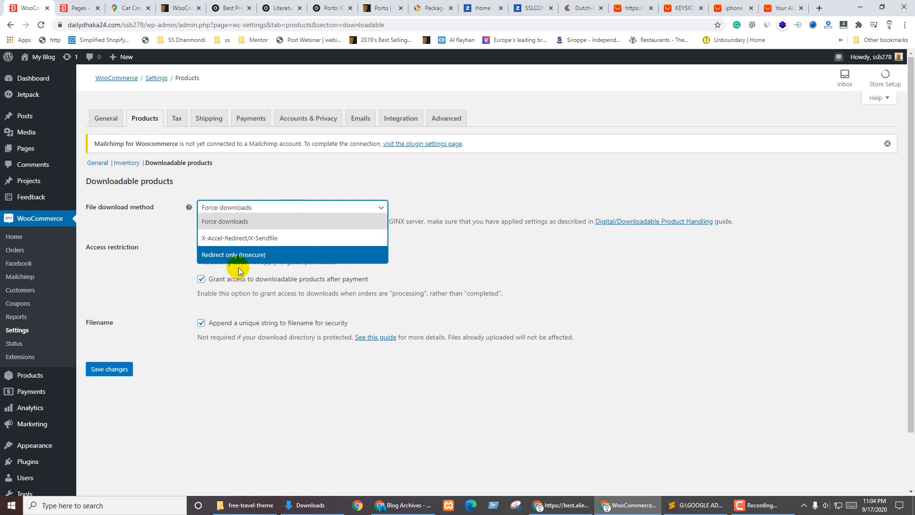
{"action": "left_click", "coordinate": [509, 191]}
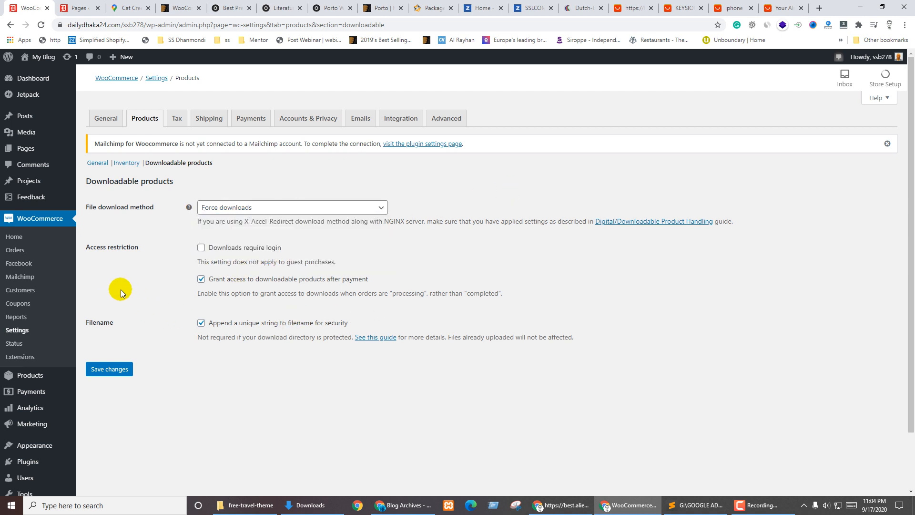
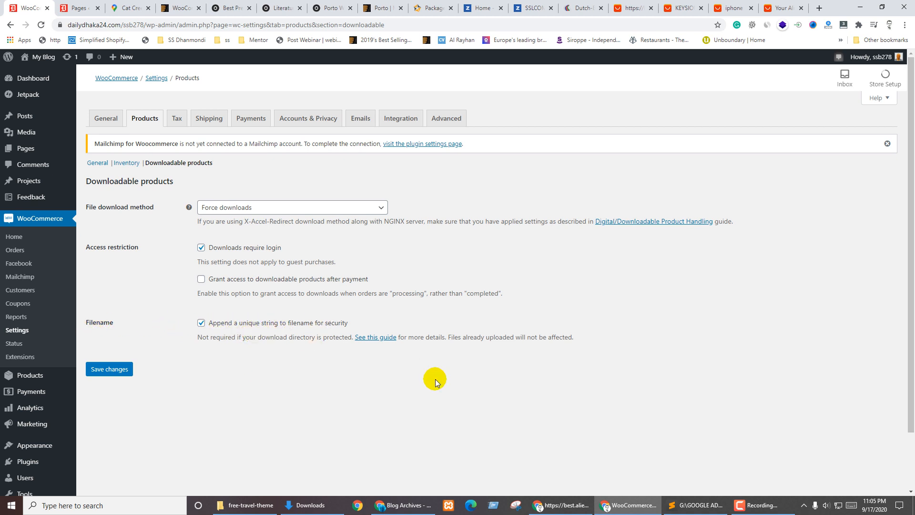
Save the downloadable product settings and go to WooCommerce's Tax options page
{"action": "left_click", "coordinate": [107, 371]}
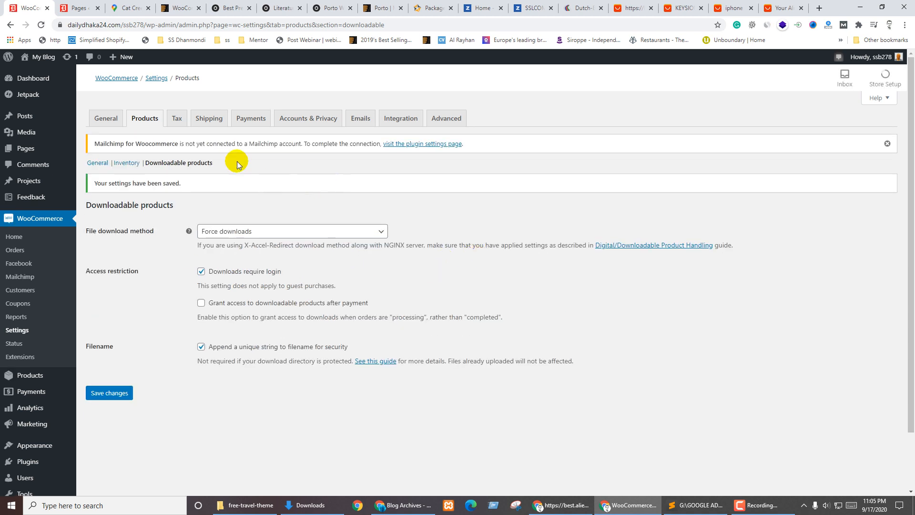
{"action": "left_click", "coordinate": [183, 119]}
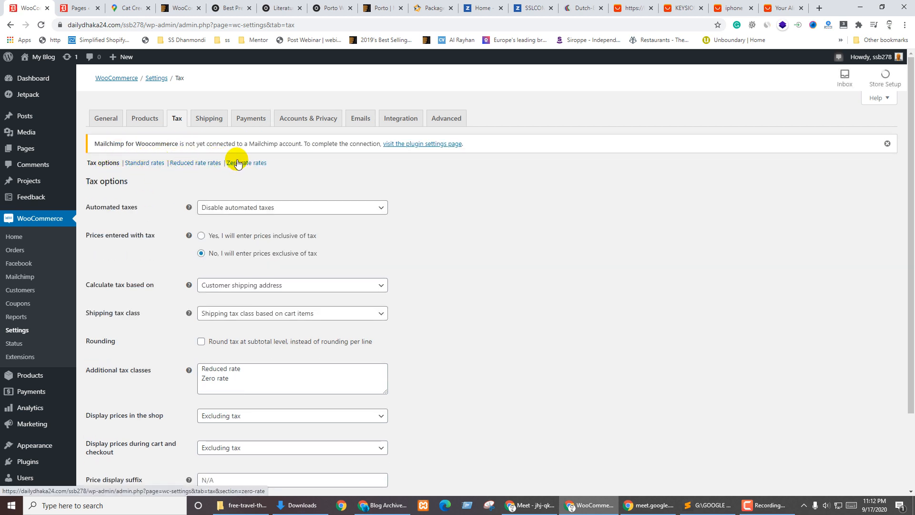
Dismiss the Mailchimp notice and set Automated taxes to 'Enable automated taxes'
{"action": "left_click", "coordinate": [886, 144]}
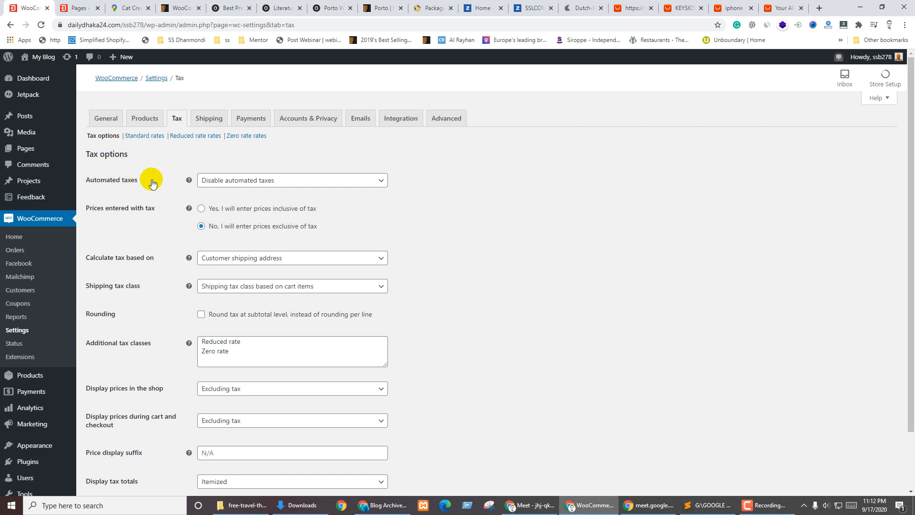
{"action": "left_click", "coordinate": [295, 181]}
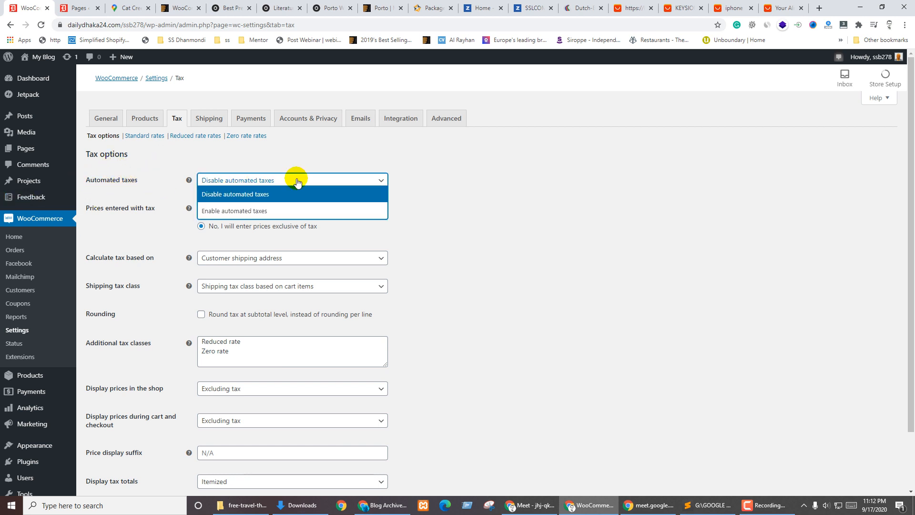
{"action": "left_click", "coordinate": [261, 212]}
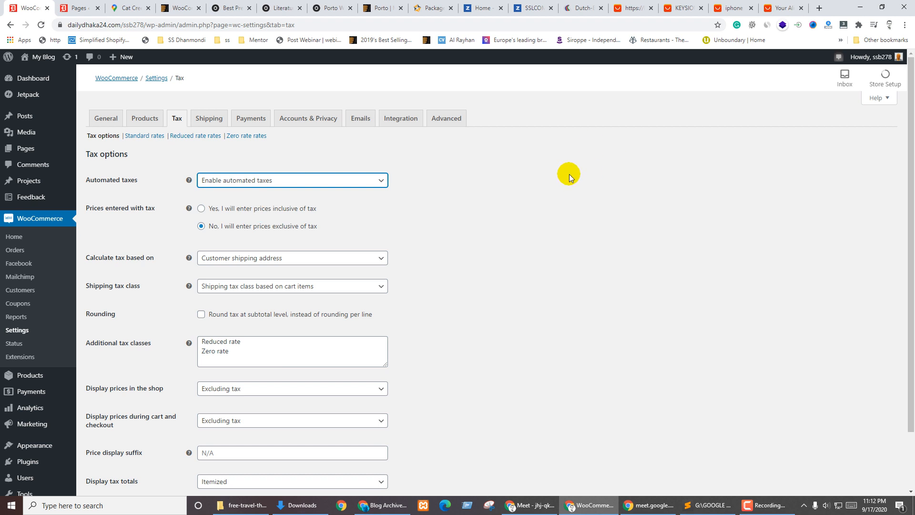
{"action": "left_click", "coordinate": [112, 180]}
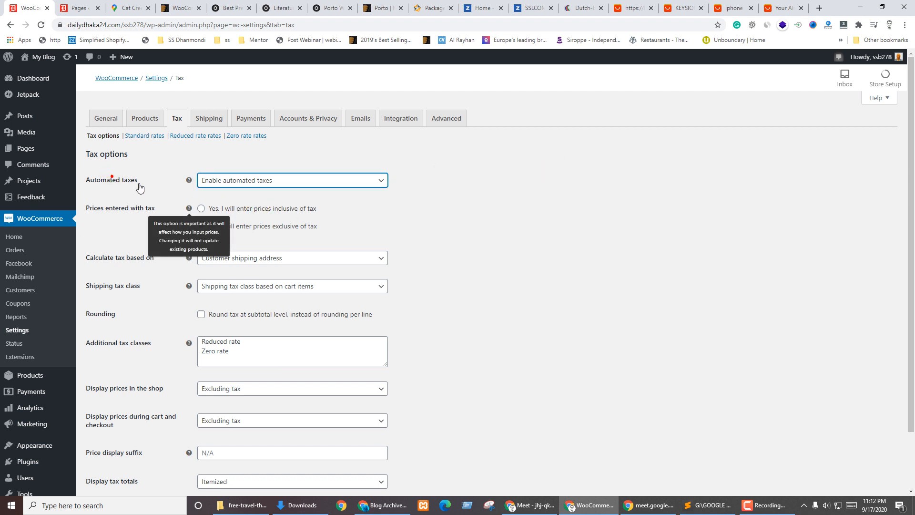
{"action": "left_click", "coordinate": [542, 202]}
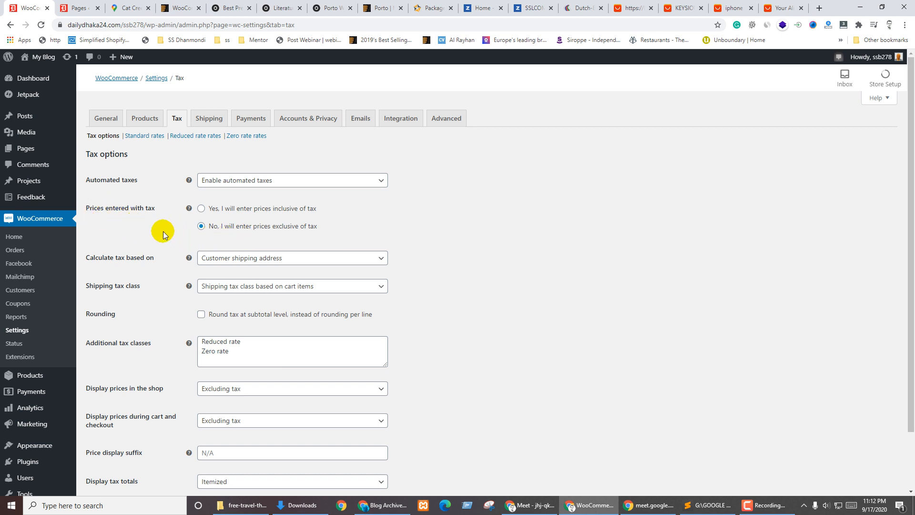
{"action": "left_click", "coordinate": [234, 211]}
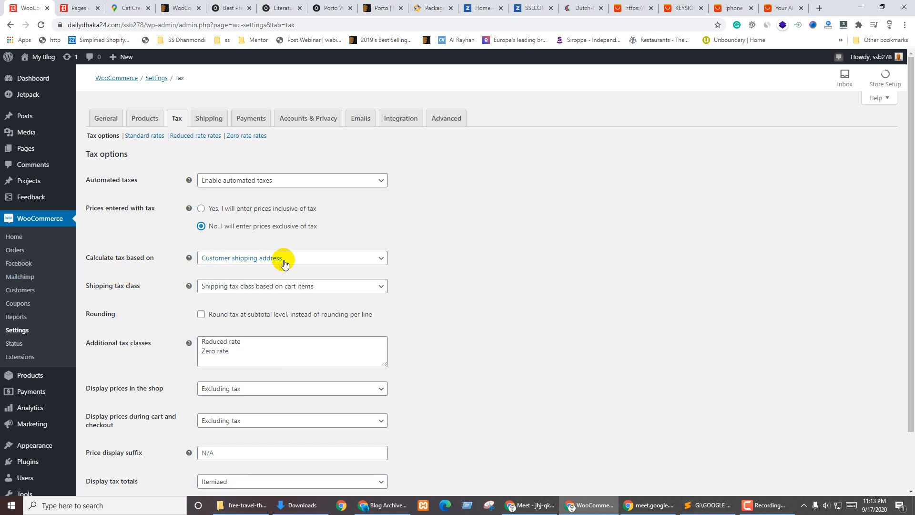
{"action": "left_click", "coordinate": [260, 263]}
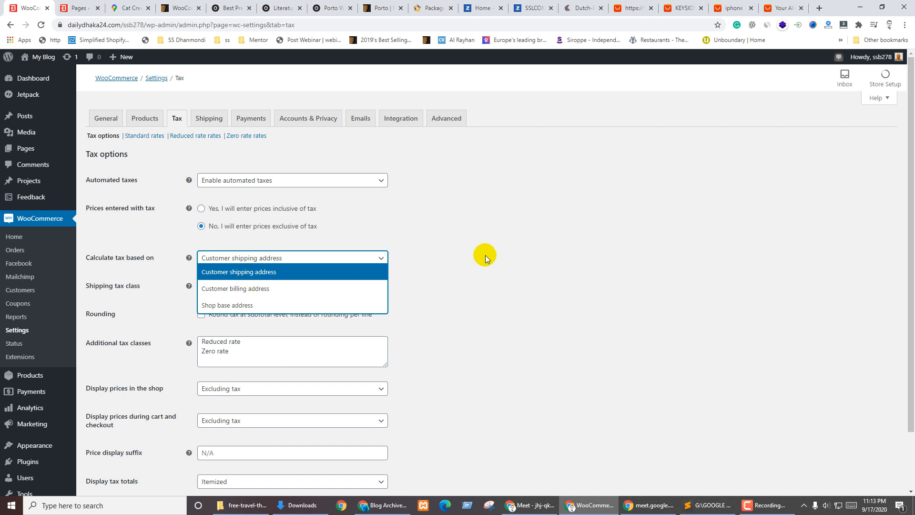
{"action": "left_click", "coordinate": [485, 253]}
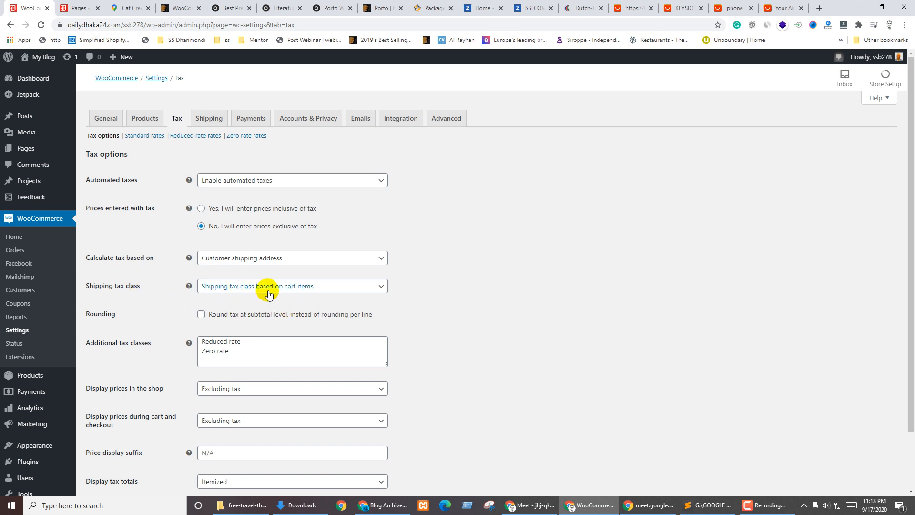
{"action": "left_click", "coordinate": [287, 290]}
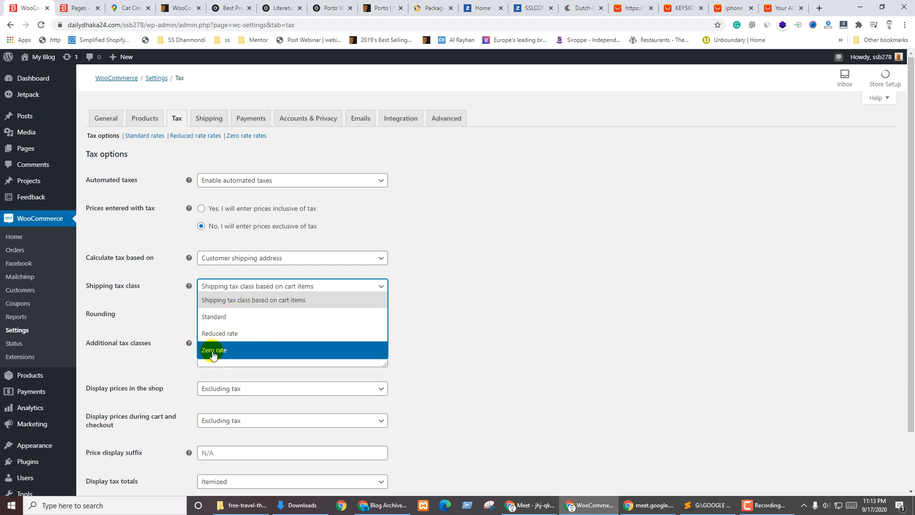
{"action": "left_click", "coordinate": [211, 302]}
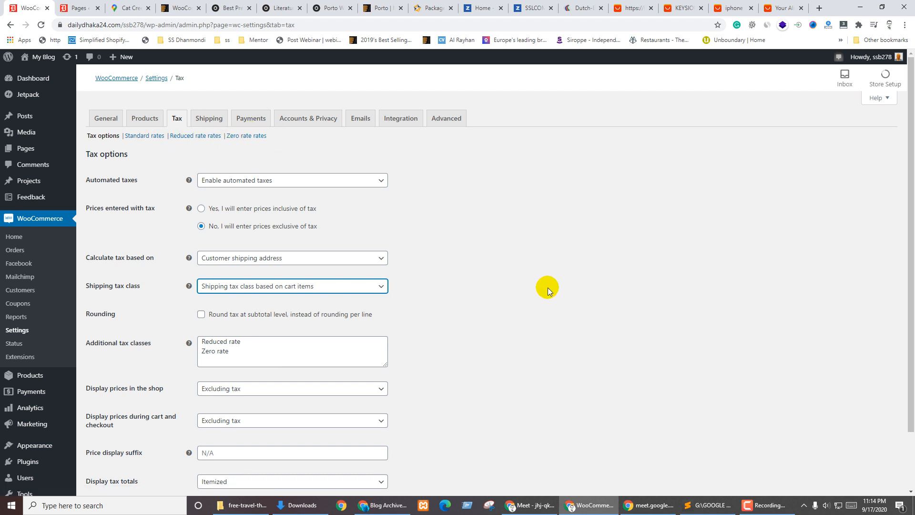
{"action": "scroll", "coordinate": [490, 256], "scroll_direction": "down", "scroll_amount": 3}
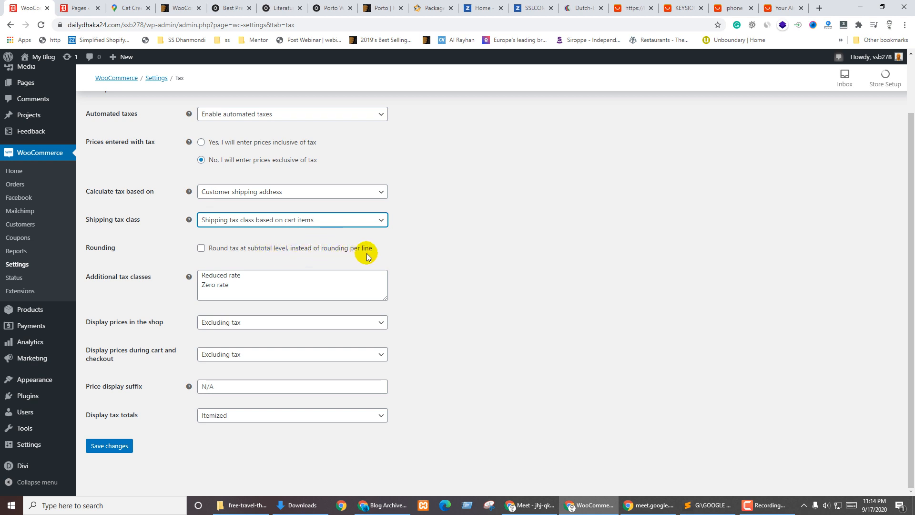
{"action": "left_click", "coordinate": [203, 248]}
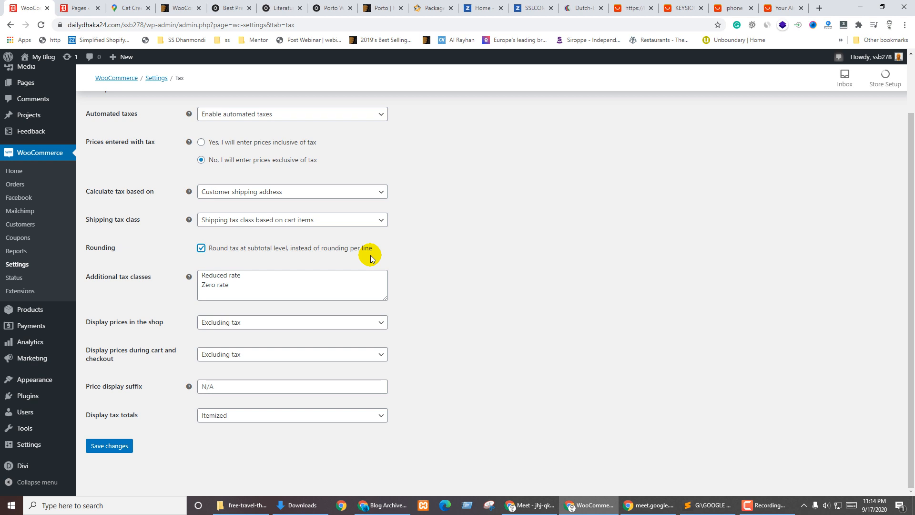
{"action": "left_click", "coordinate": [200, 247]}
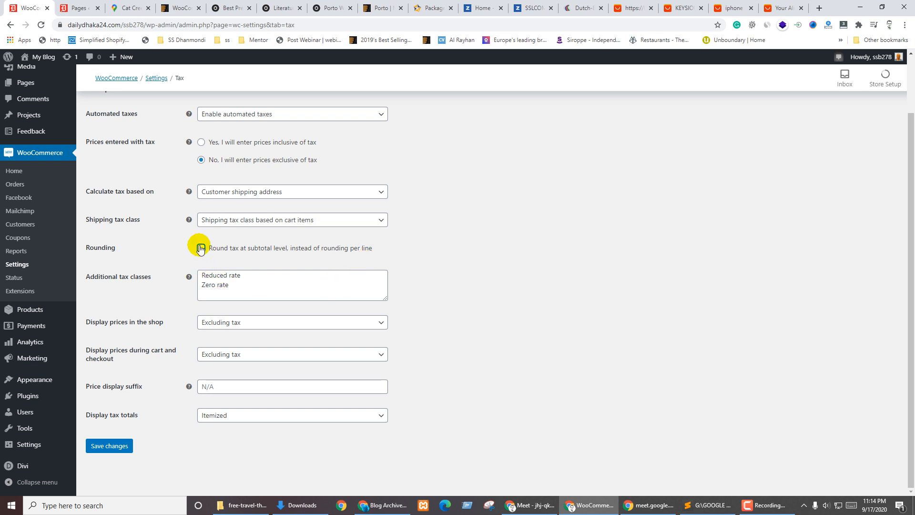
{"action": "left_click", "coordinate": [103, 262]}
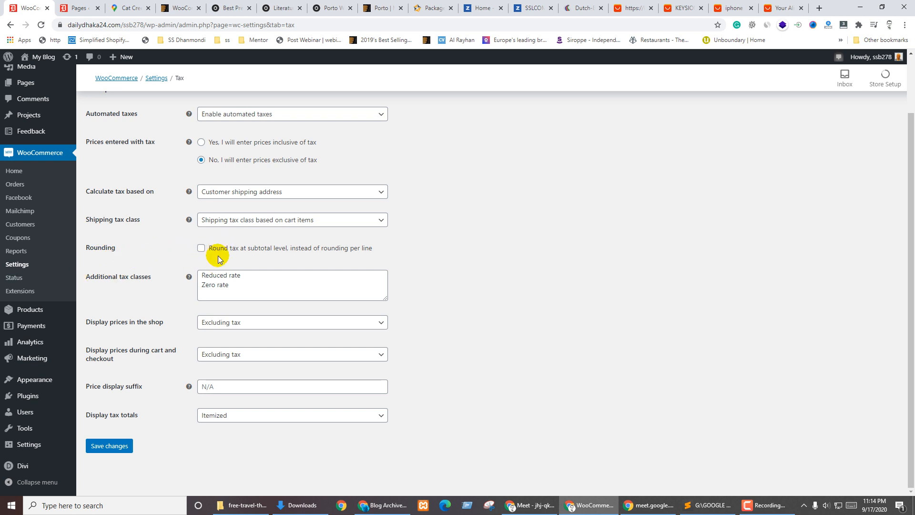
{"action": "scroll", "coordinate": [179, 333], "scroll_direction": "up", "scroll_amount": 2}
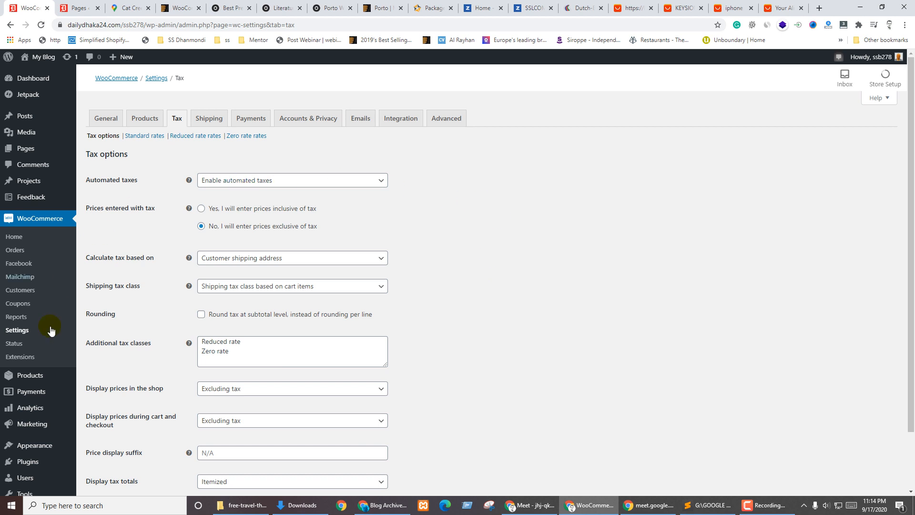
{"action": "scroll", "coordinate": [435, 334], "scroll_direction": "down", "scroll_amount": 2}
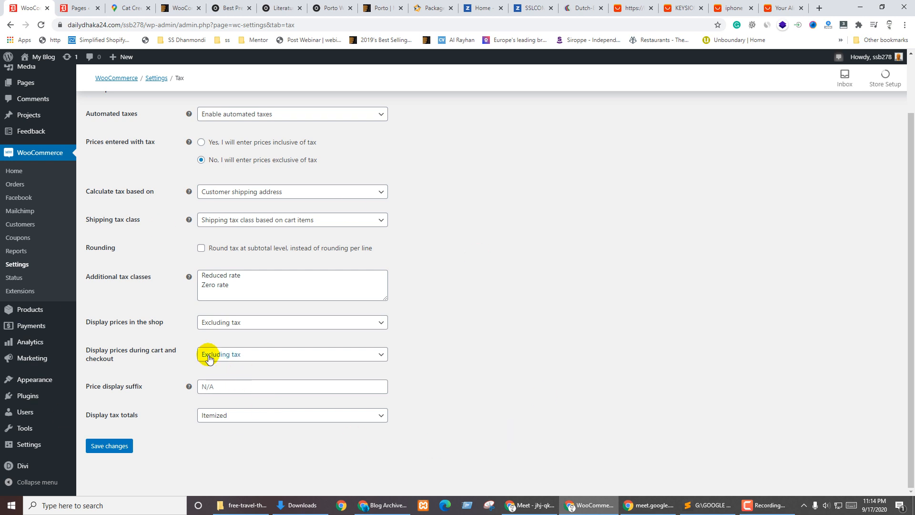
{"action": "scroll", "coordinate": [181, 236], "scroll_direction": "up", "scroll_amount": 2}
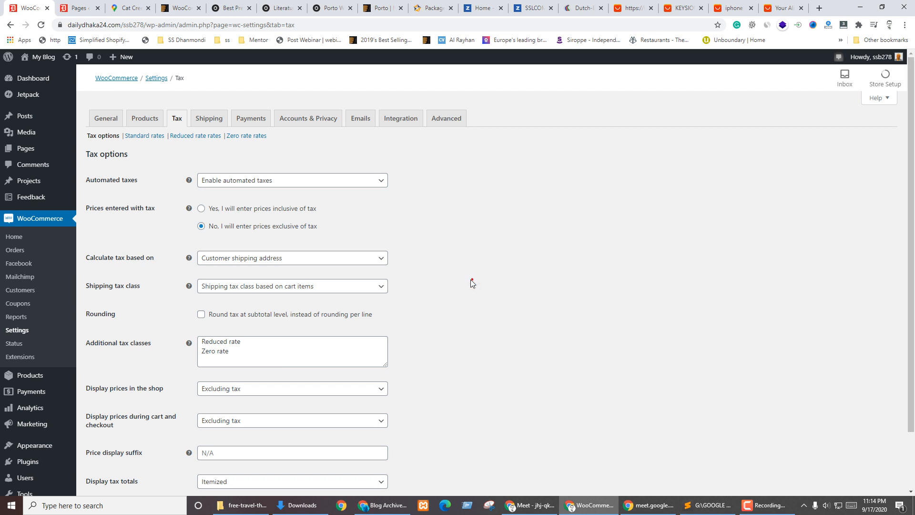
{"action": "scroll", "coordinate": [471, 283], "scroll_direction": "down", "scroll_amount": 2}
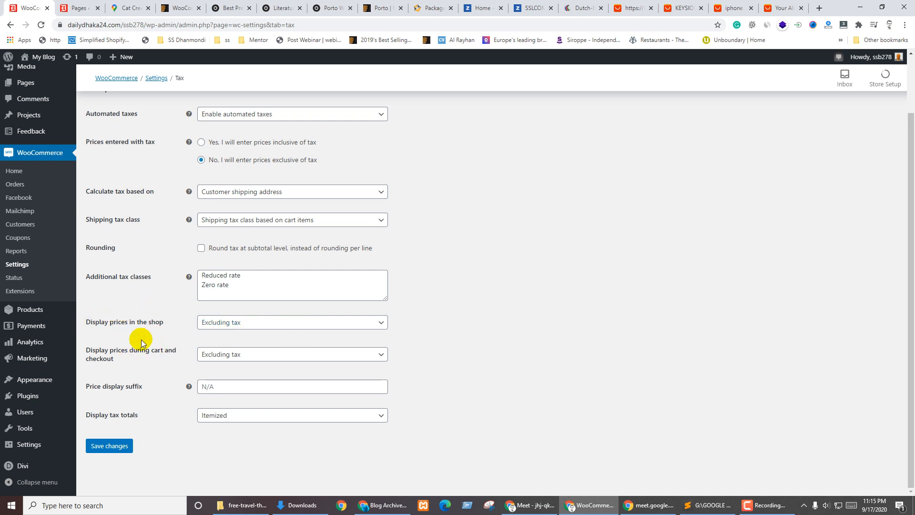
{"action": "left_click", "coordinate": [234, 327]}
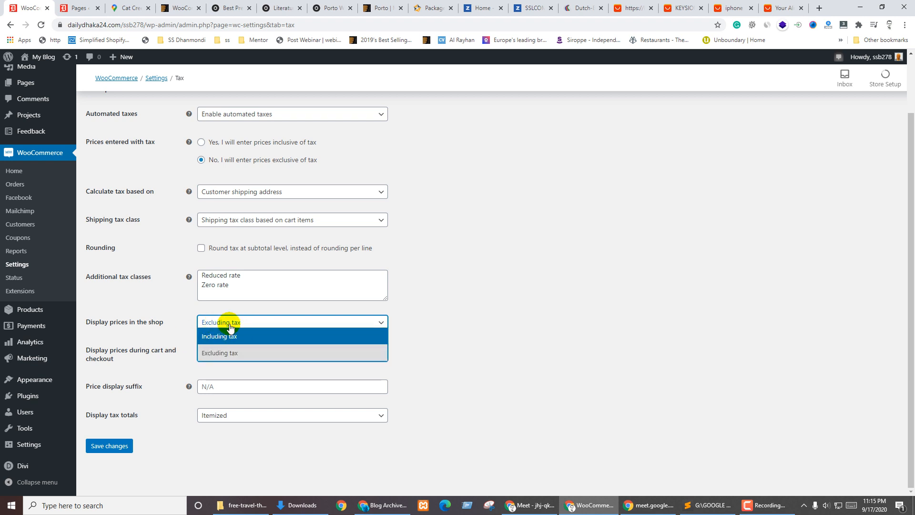
{"action": "left_click", "coordinate": [121, 281]}
{"action": "scroll", "coordinate": [121, 281], "scroll_direction": "up", "scroll_amount": 2}
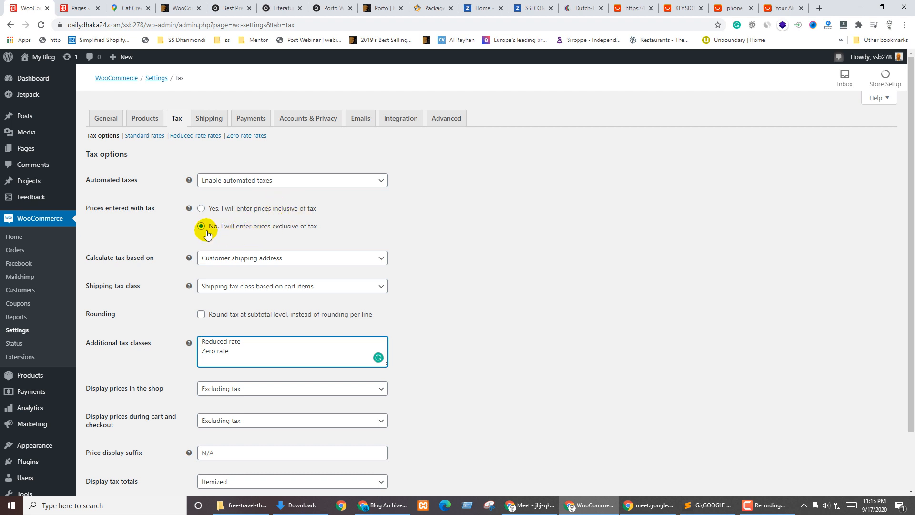
{"action": "scroll", "coordinate": [191, 266], "scroll_direction": "down", "scroll_amount": 2}
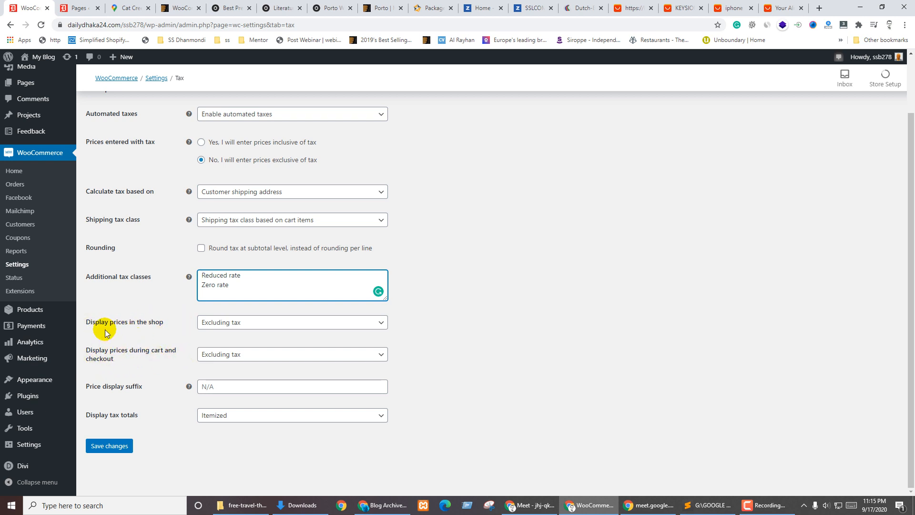
{"action": "left_click", "coordinate": [227, 325]}
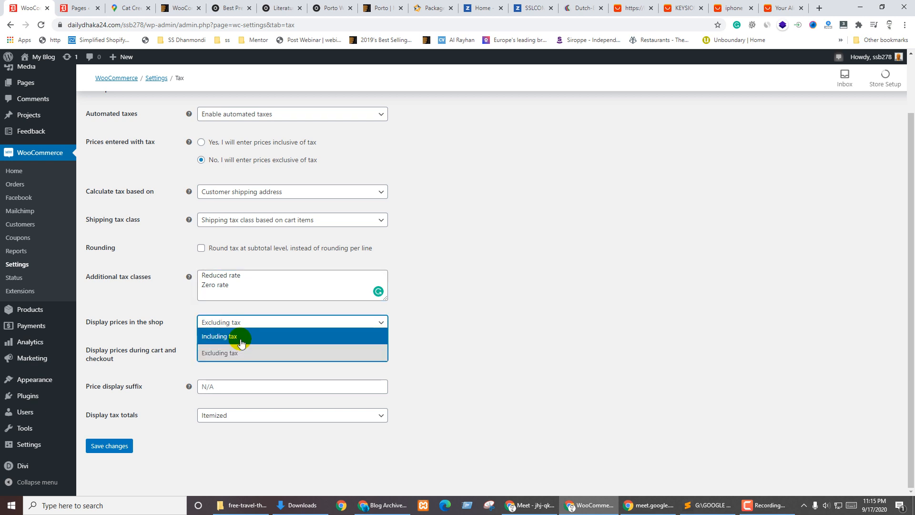
{"action": "left_click", "coordinate": [241, 342]}
{"action": "left_click", "coordinate": [239, 323]}
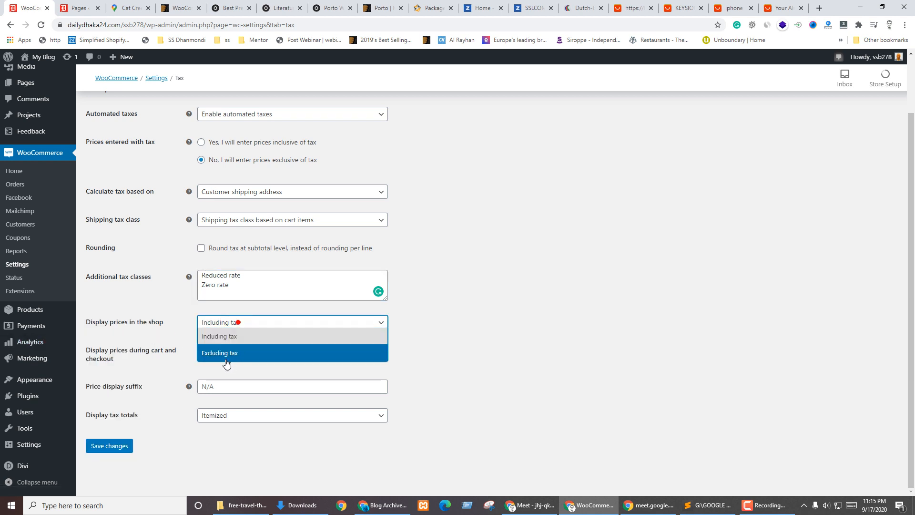
{"action": "left_click", "coordinate": [227, 354]}
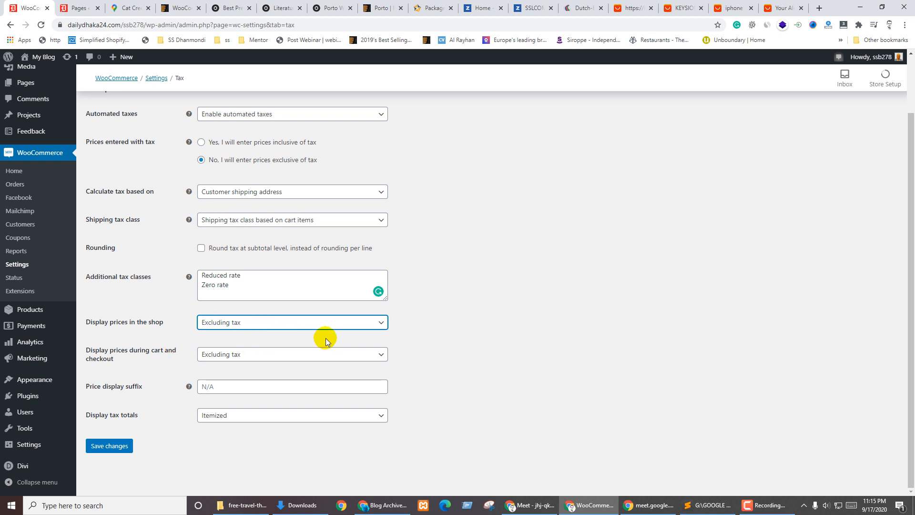
{"action": "left_click", "coordinate": [597, 296]}
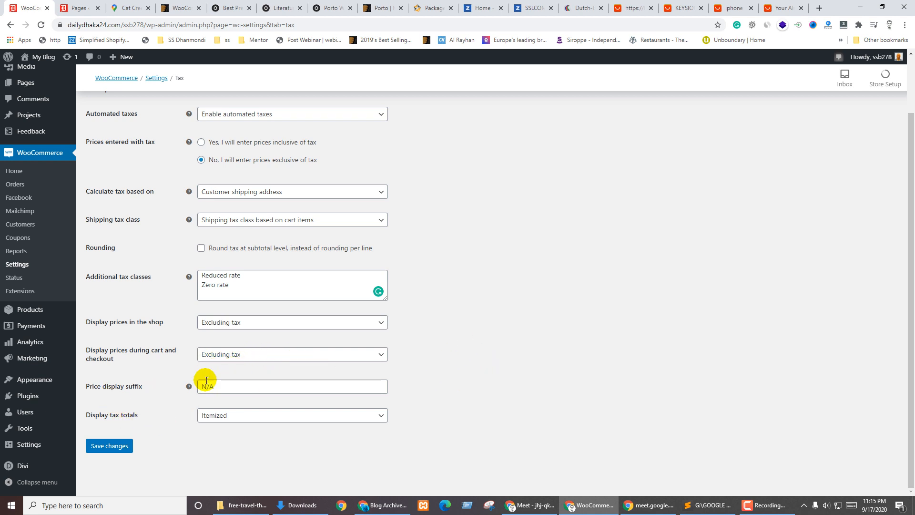
Enter 'Exc. Vat' as the price display suffix and save the tax settings
{"action": "mouse_move", "coordinate": [187, 394]}
{"action": "left_click", "coordinate": [255, 385]}
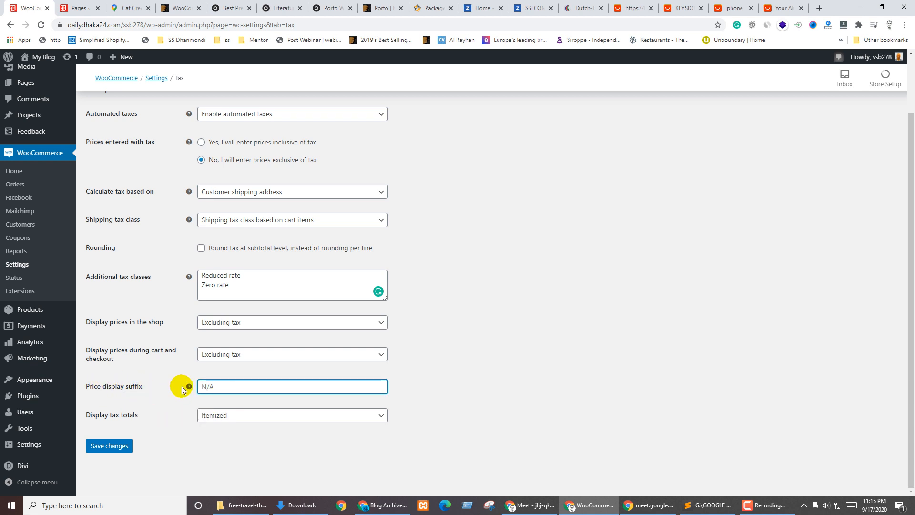
{"action": "mouse_move", "coordinate": [189, 387]}
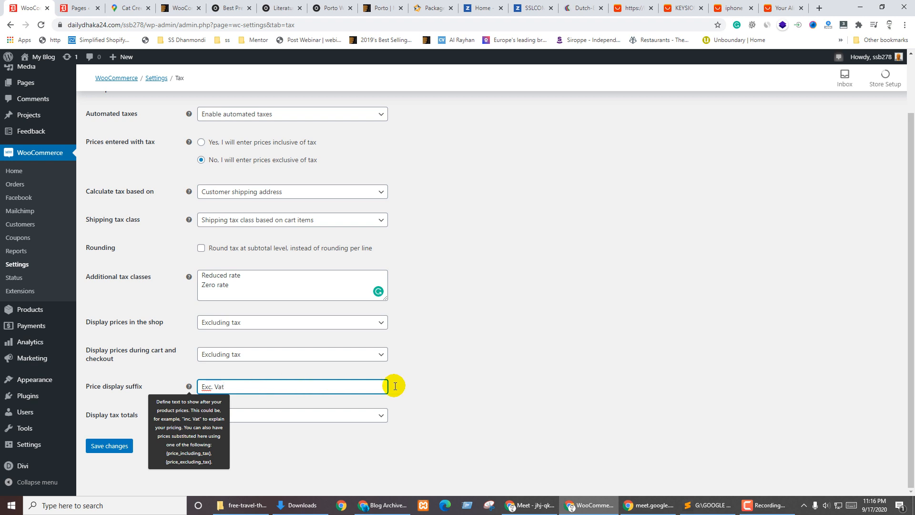
{"action": "left_click", "coordinate": [478, 375]}
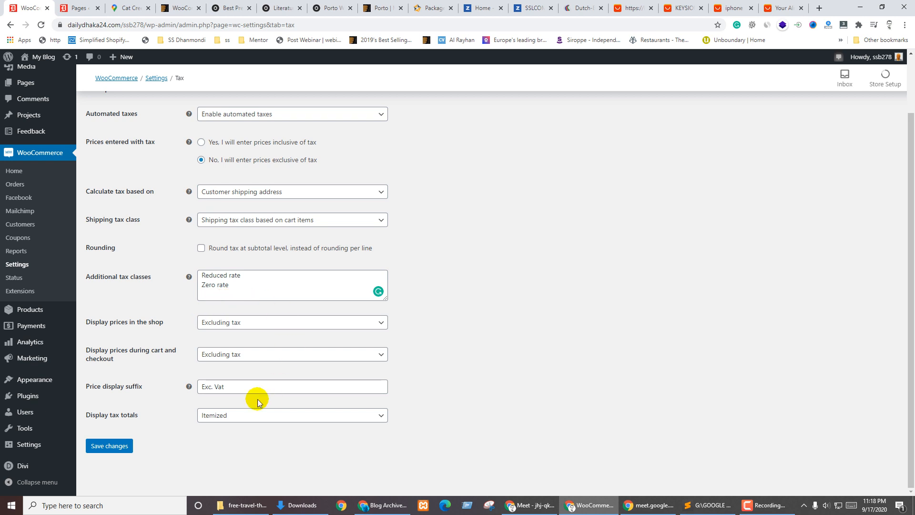
{"action": "left_click", "coordinate": [105, 446]}
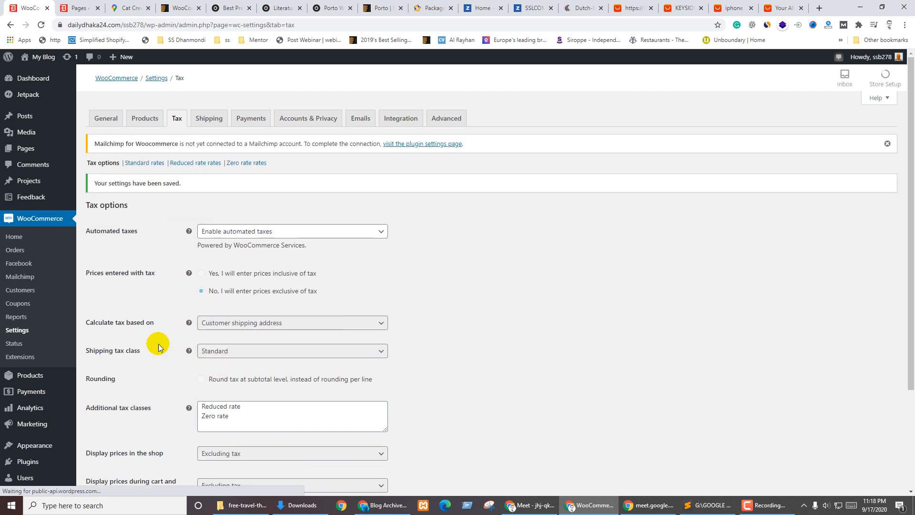
{"action": "mouse_move", "coordinate": [71, 199]}
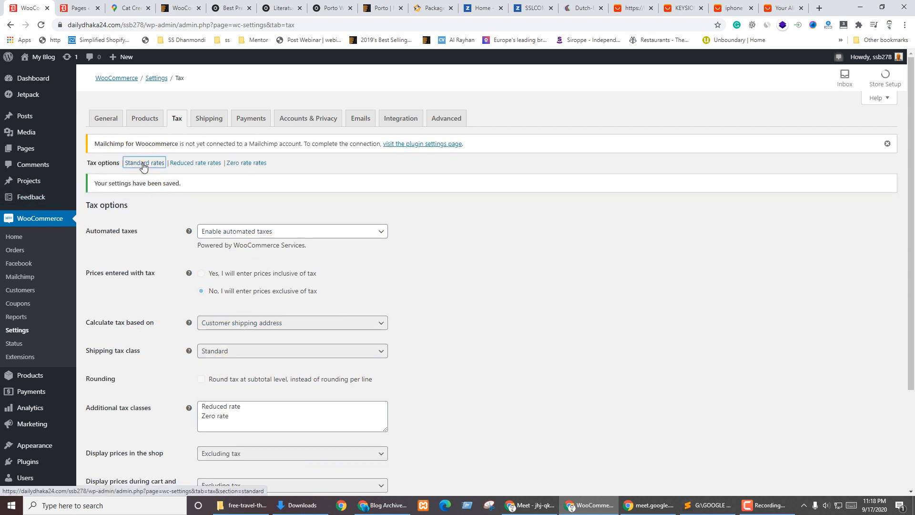
Insert a blank row in the Standard tax rates table, then leave it unsaved for Reduced rate rates
{"action": "left_click", "coordinate": [143, 163]}
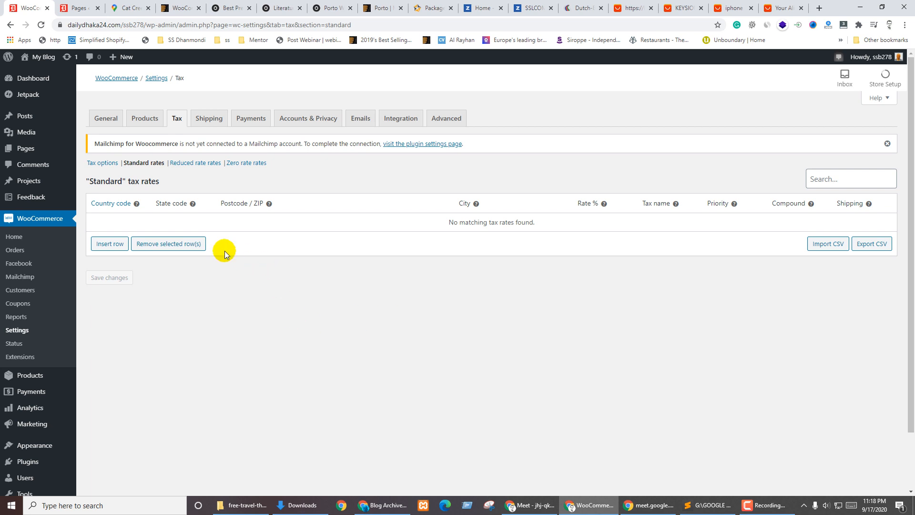
{"action": "left_click", "coordinate": [103, 245]}
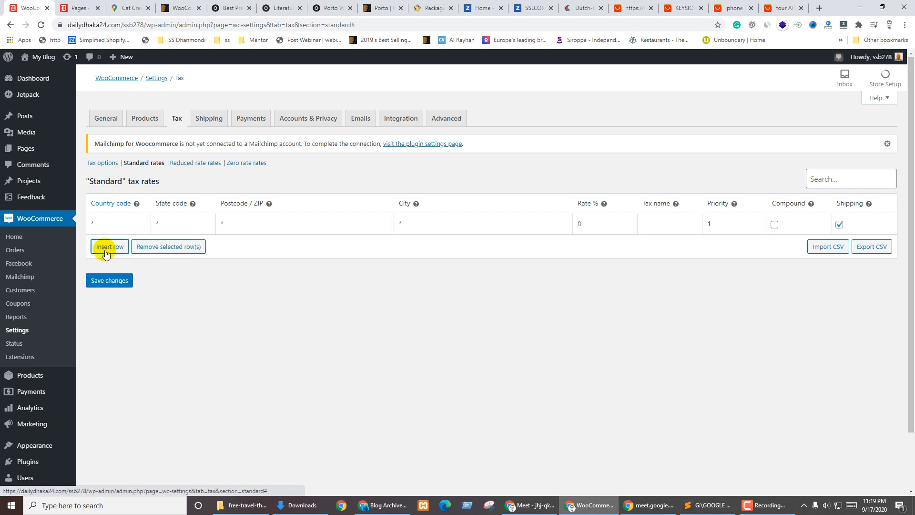
{"action": "left_click", "coordinate": [116, 223]}
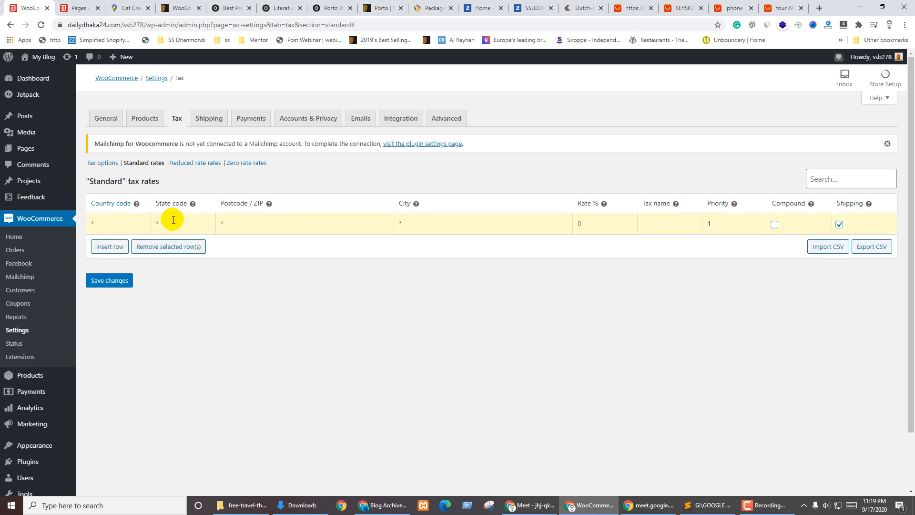
{"action": "left_click", "coordinate": [291, 253]}
{"action": "left_click", "coordinate": [242, 219]}
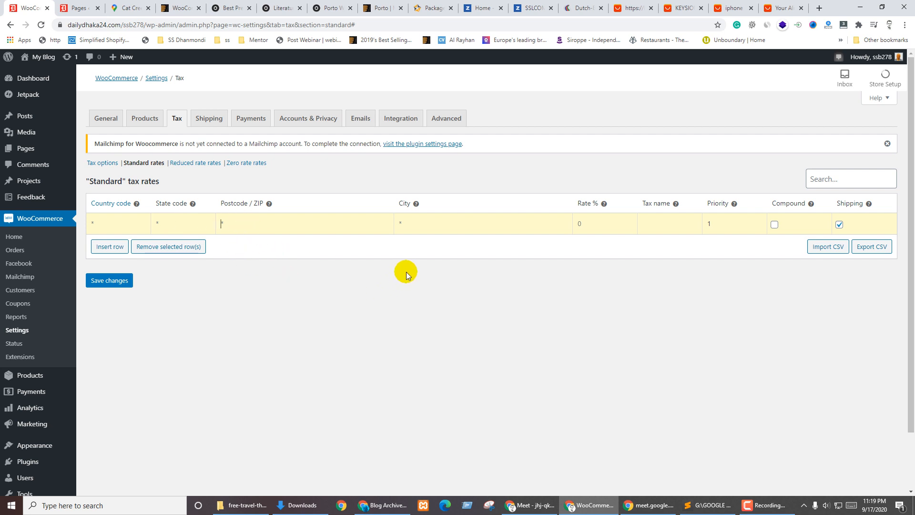
{"action": "left_click", "coordinate": [596, 222]}
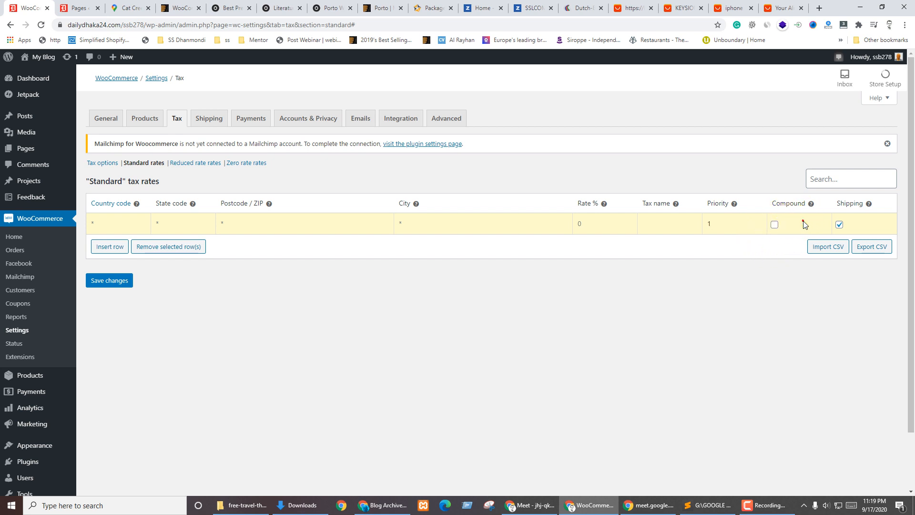
{"action": "mouse_move", "coordinate": [811, 206]}
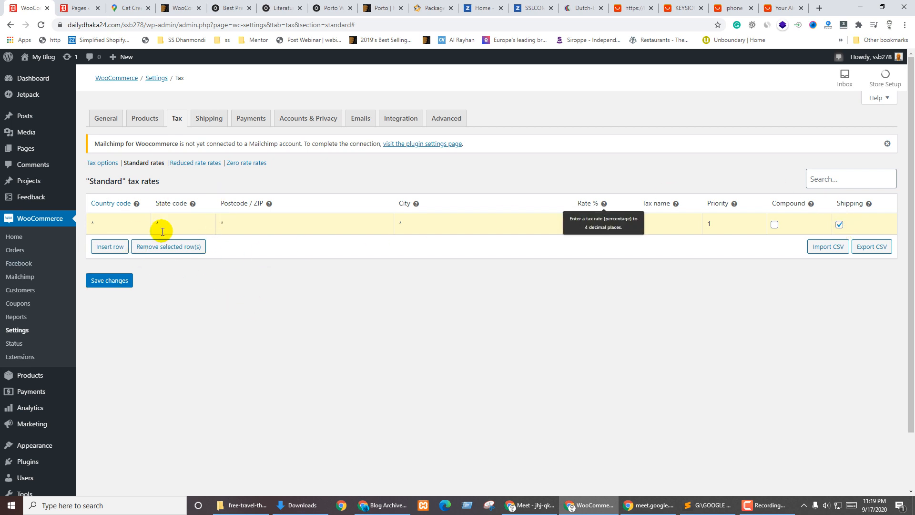
{"action": "left_click", "coordinate": [103, 220]}
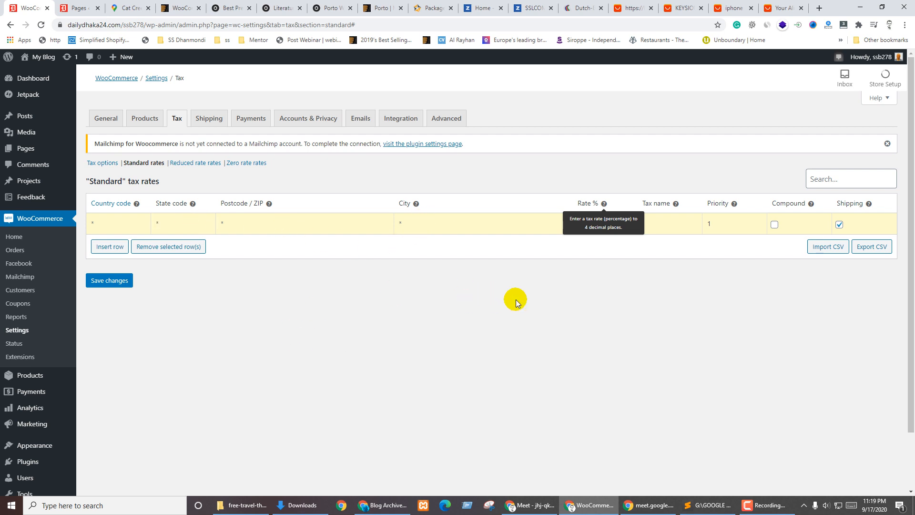
{"action": "left_click", "coordinate": [193, 163]}
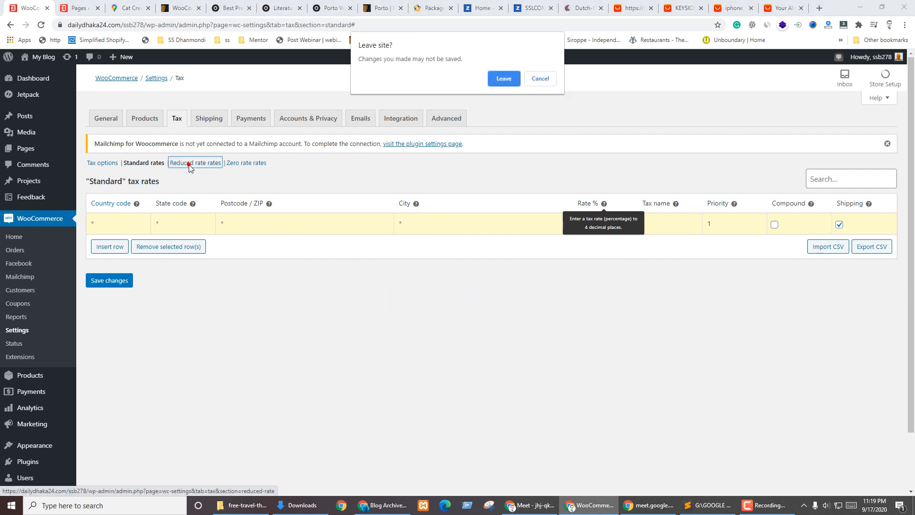
{"action": "left_click", "coordinate": [506, 78]}
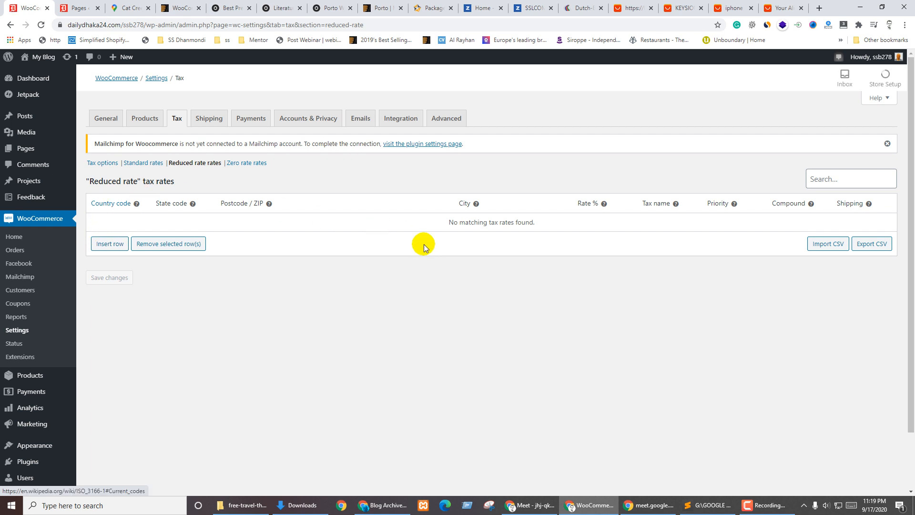
Check the Zero rate tax table, then move on to the Shipping zones settings
{"action": "left_click", "coordinate": [243, 164]}
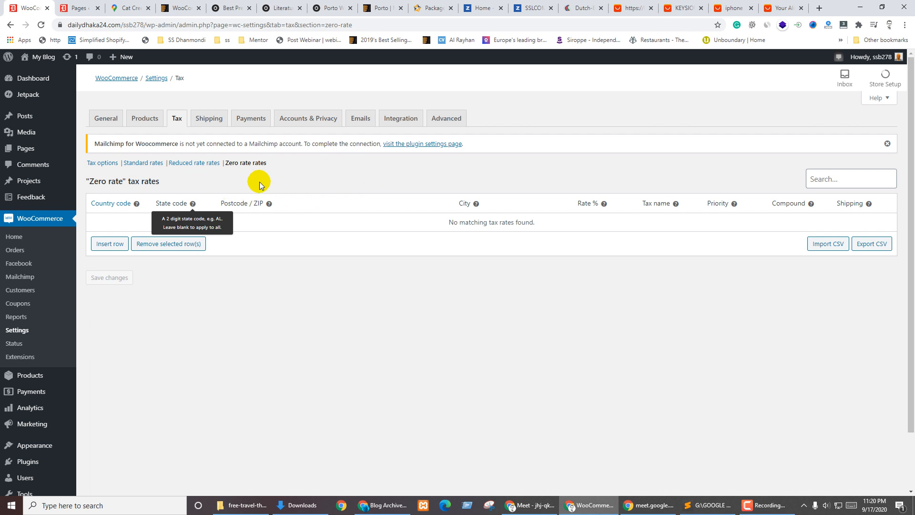
{"action": "left_click", "coordinate": [209, 118]}
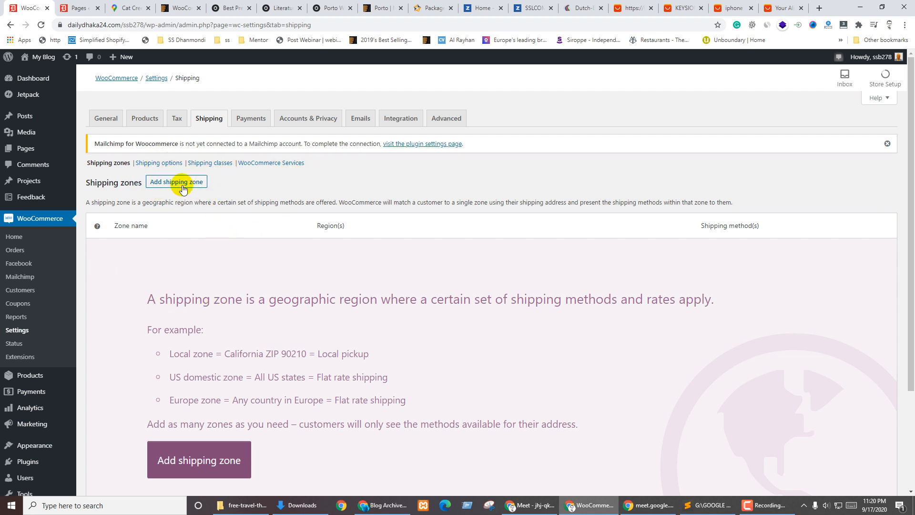
Add a Flat rate shipping method to 'Locations not covered by your other zones'
{"action": "scroll", "coordinate": [200, 238], "scroll_direction": "down", "scroll_amount": 3}
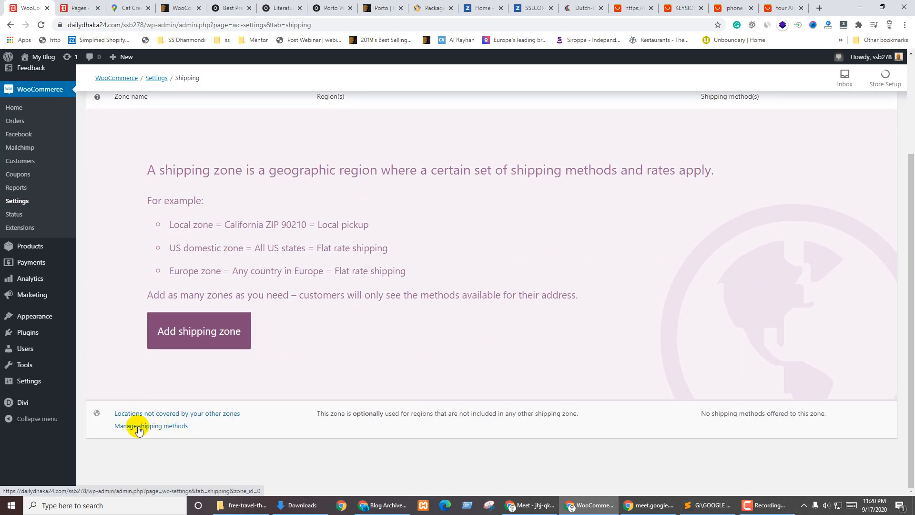
{"action": "left_click", "coordinate": [138, 427]}
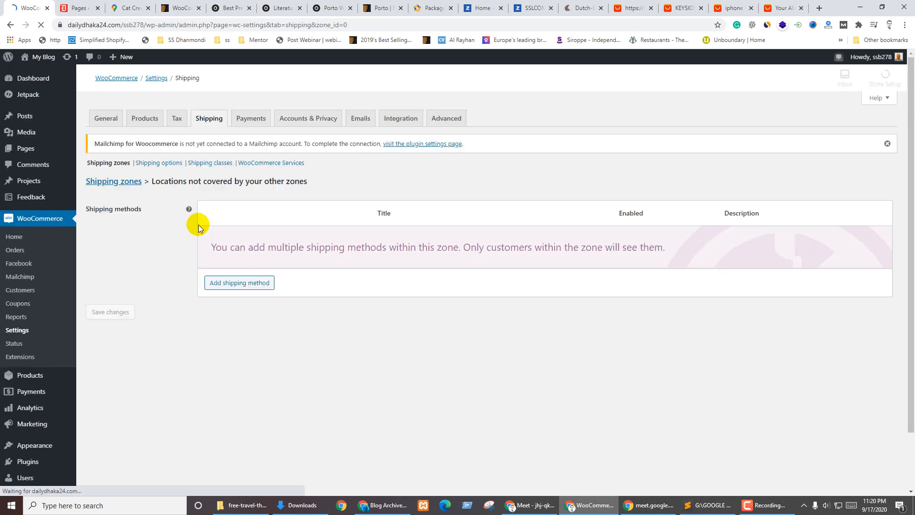
{"action": "left_click", "coordinate": [223, 284]}
{"action": "left_click", "coordinate": [355, 275]}
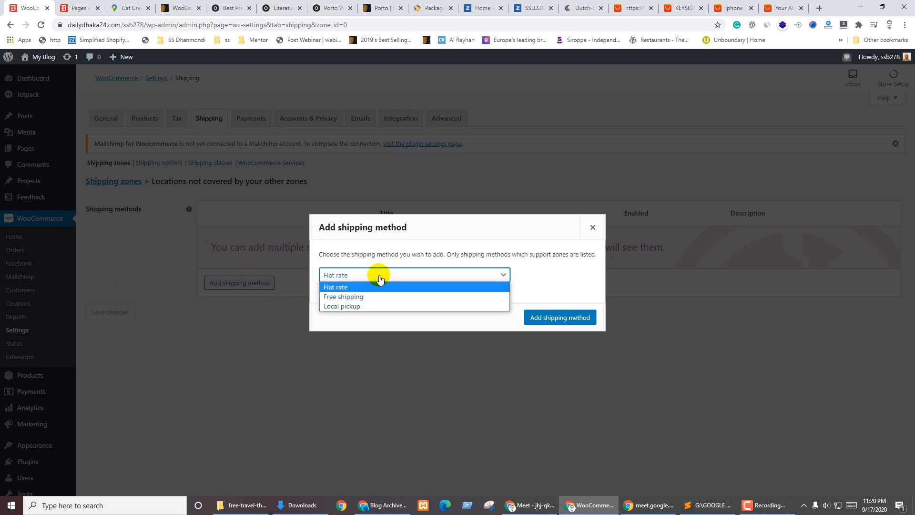
{"action": "left_click", "coordinate": [371, 286]}
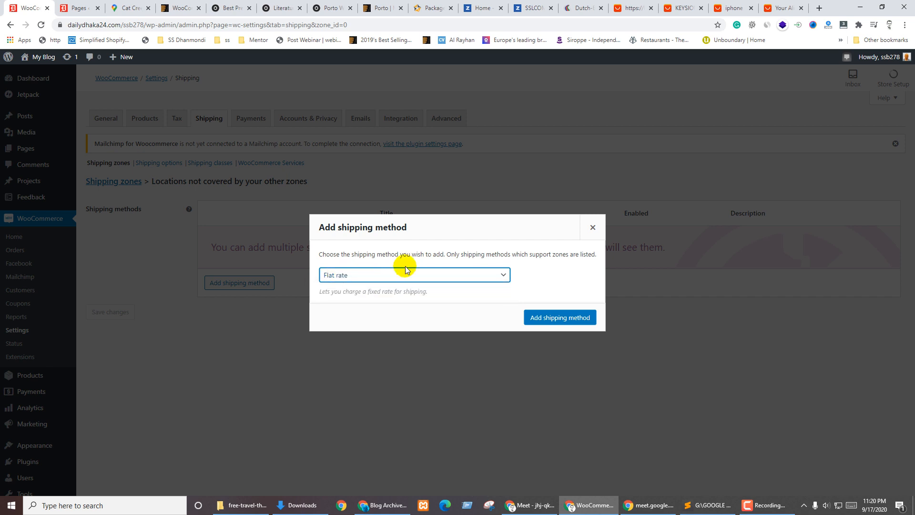
{"action": "left_click", "coordinate": [548, 316]}
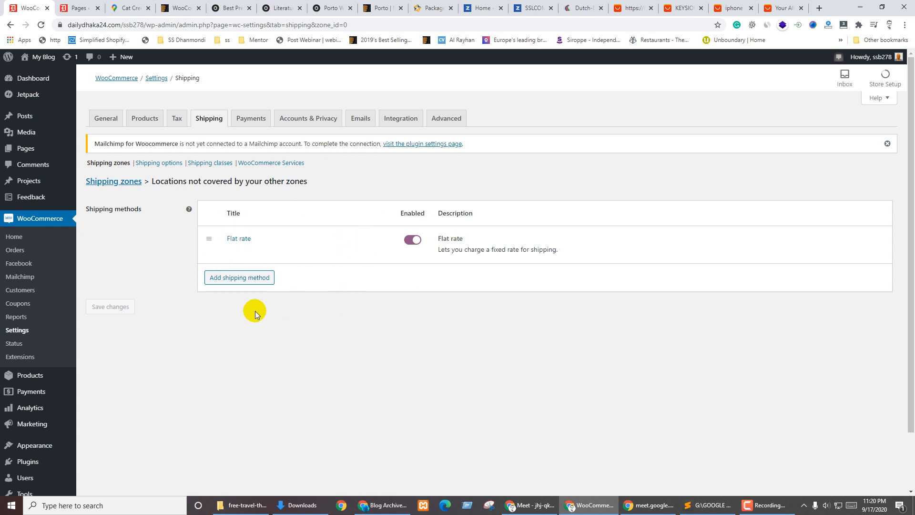
Make the Flat rate method taxable with a cost of 50 and save it
{"action": "left_click", "coordinate": [231, 251]}
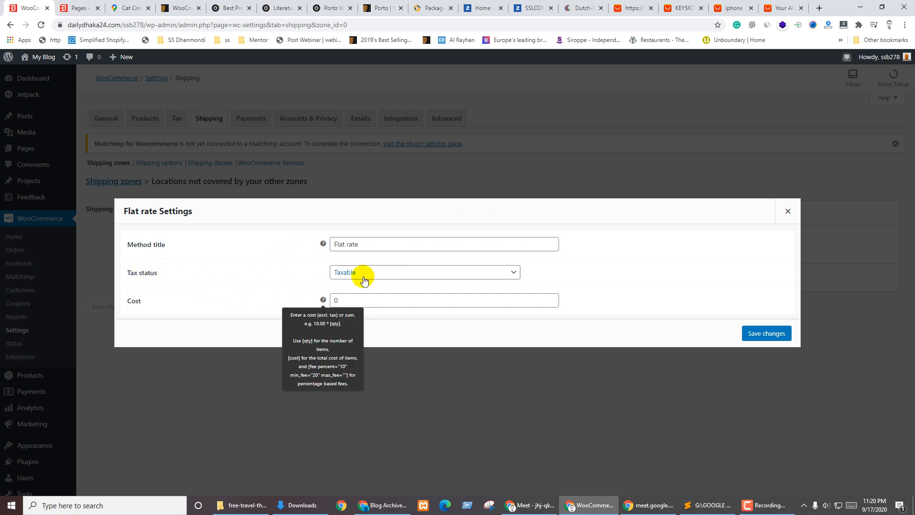
{"action": "left_click", "coordinate": [366, 276]}
{"action": "left_click", "coordinate": [279, 298]}
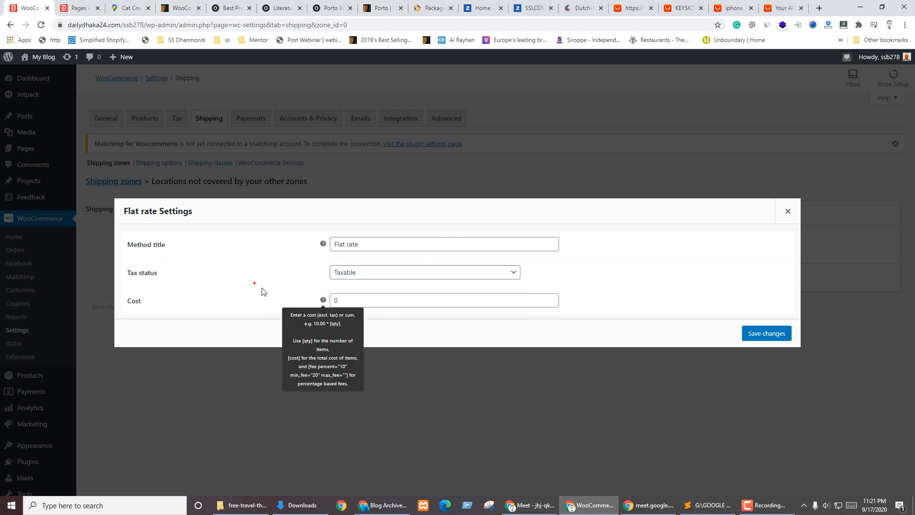
{"action": "double_click", "coordinate": [345, 298]}
{"action": "mouse_move", "coordinate": [324, 301]}
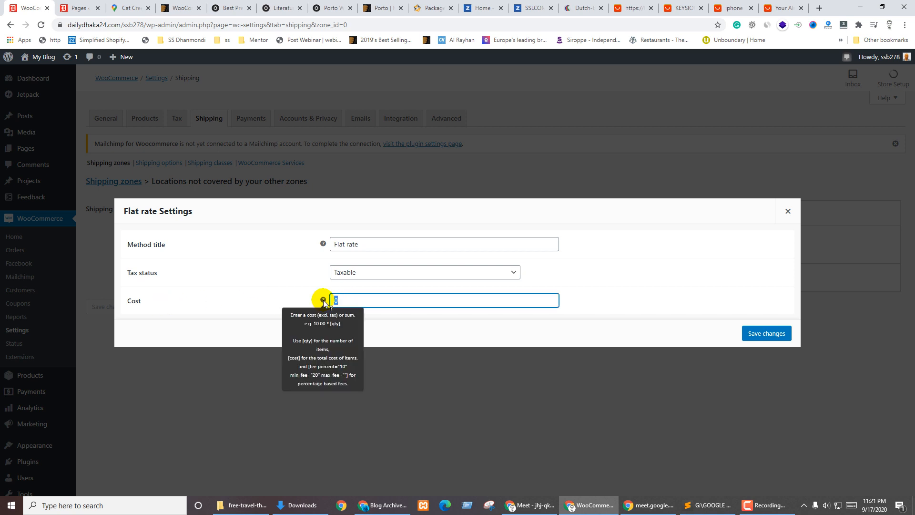
{"action": "left_click", "coordinate": [633, 290]}
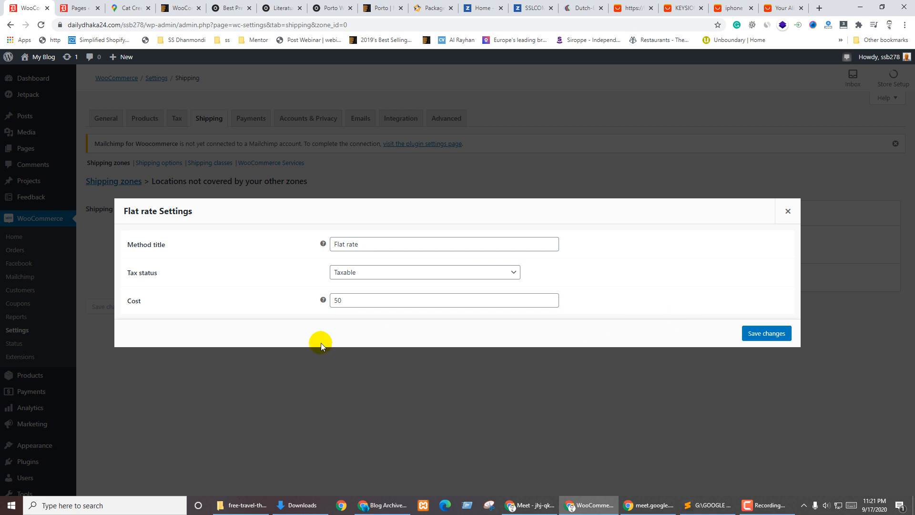
{"action": "left_click", "coordinate": [755, 334]}
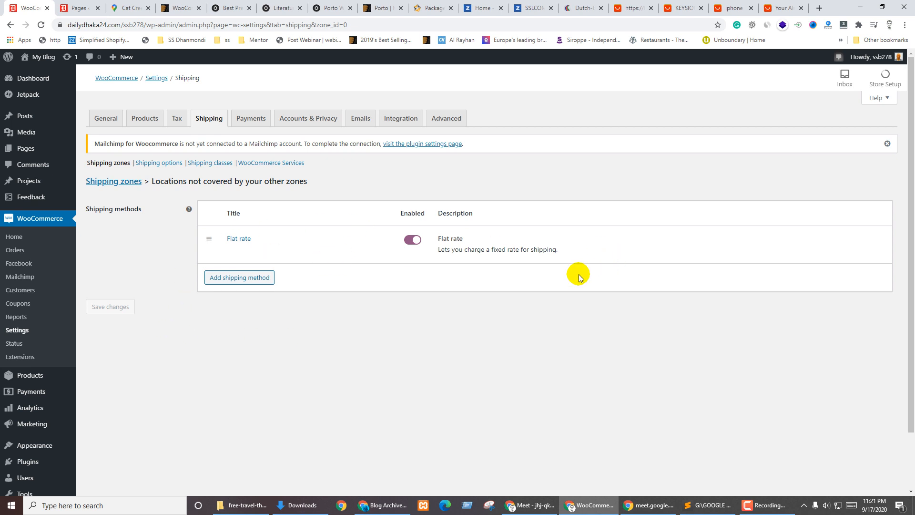
Add a Free shipping method to the same zone and bring up its settings
{"action": "left_click", "coordinate": [235, 280]}
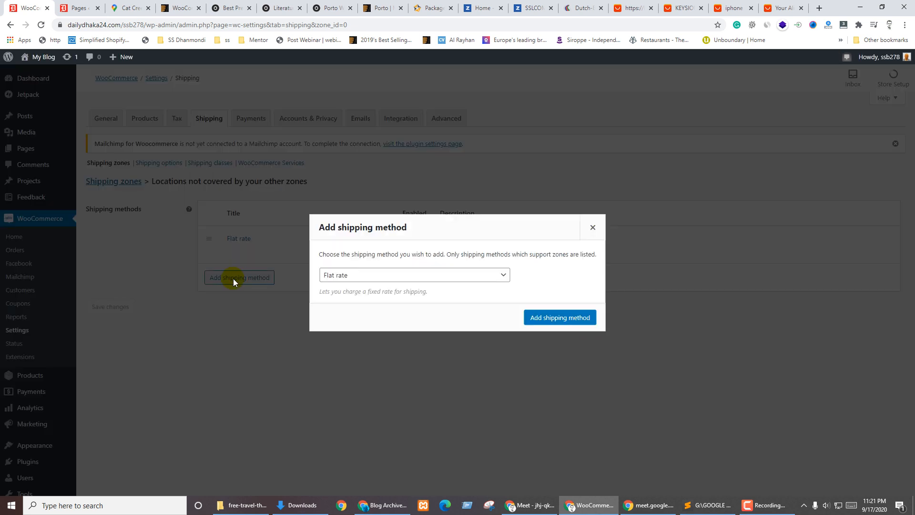
{"action": "left_click", "coordinate": [361, 276]}
{"action": "left_click", "coordinate": [356, 297]}
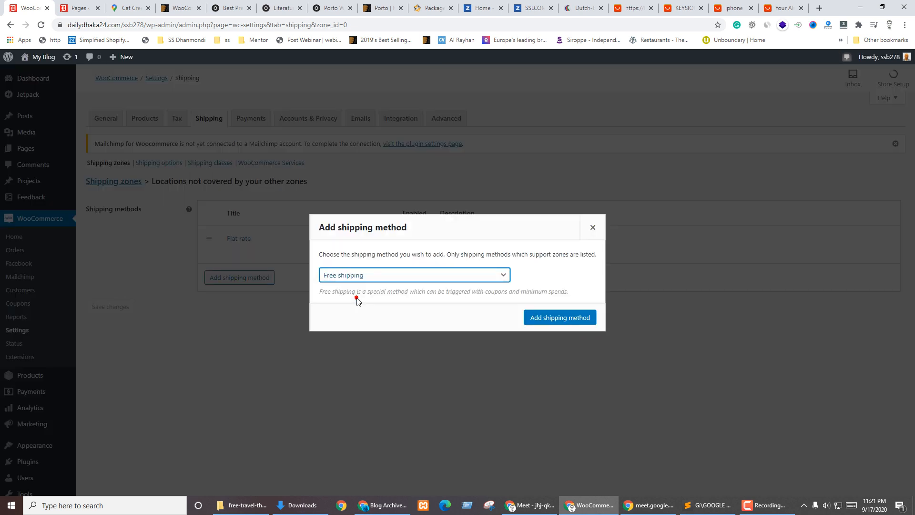
{"action": "left_click", "coordinate": [536, 316]}
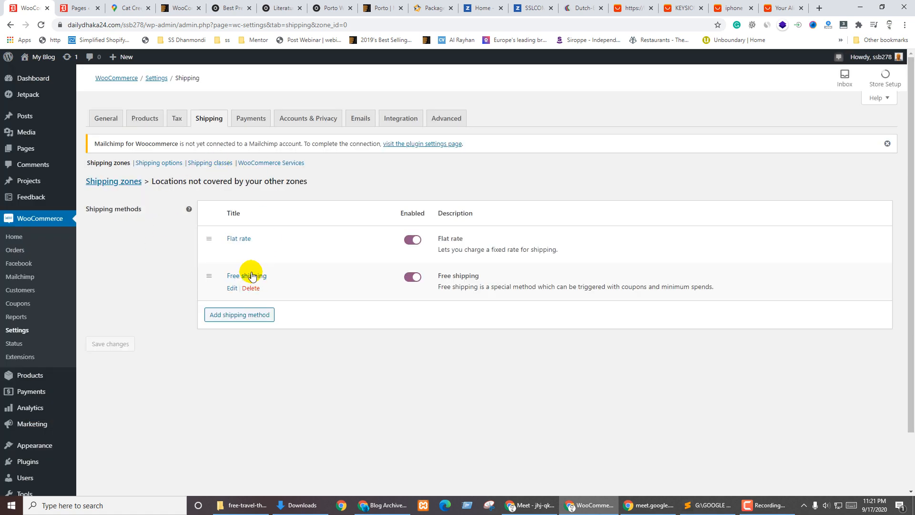
{"action": "left_click", "coordinate": [231, 288]}
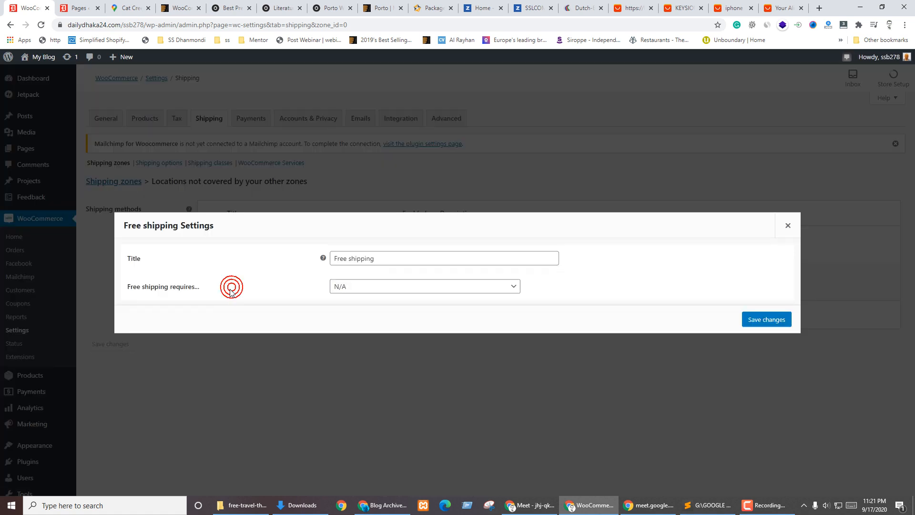
Try the various free shipping requirement choices and the before-coupon-discounts checkbox
{"action": "left_click", "coordinate": [363, 290]}
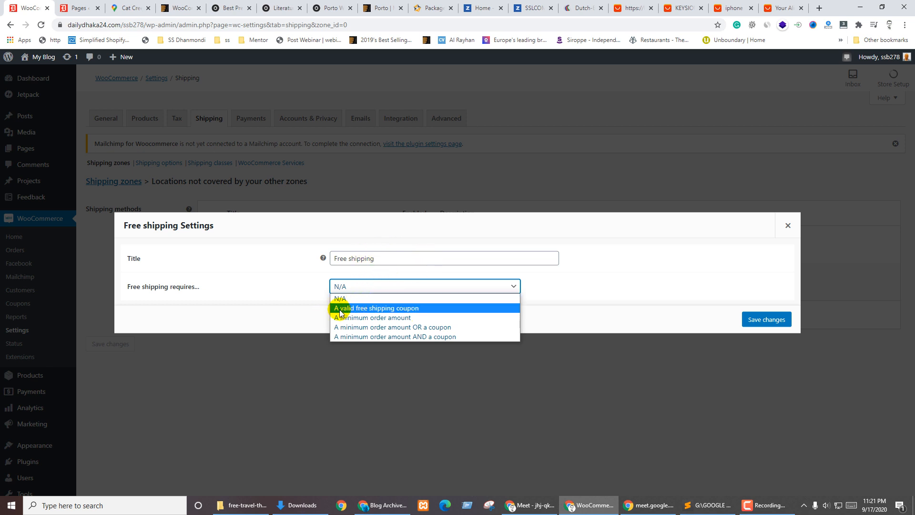
{"action": "left_click", "coordinate": [367, 312]}
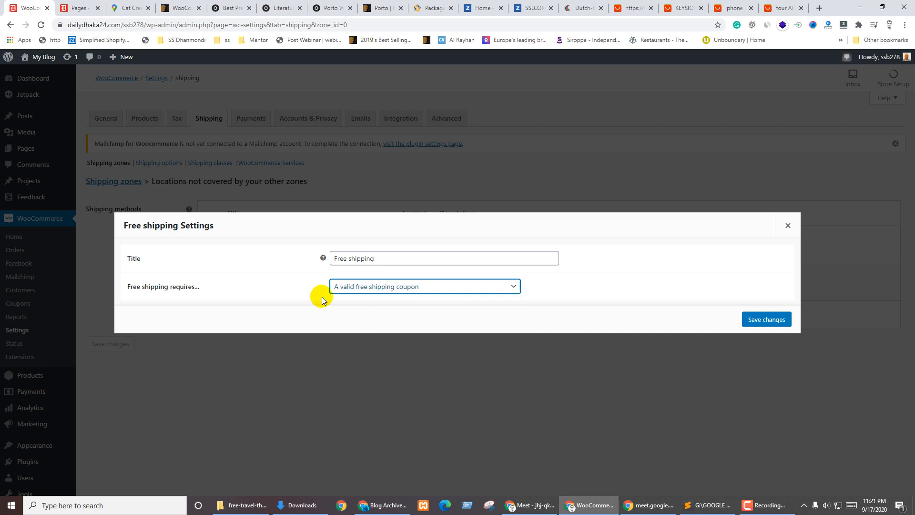
{"action": "left_click", "coordinate": [384, 288]}
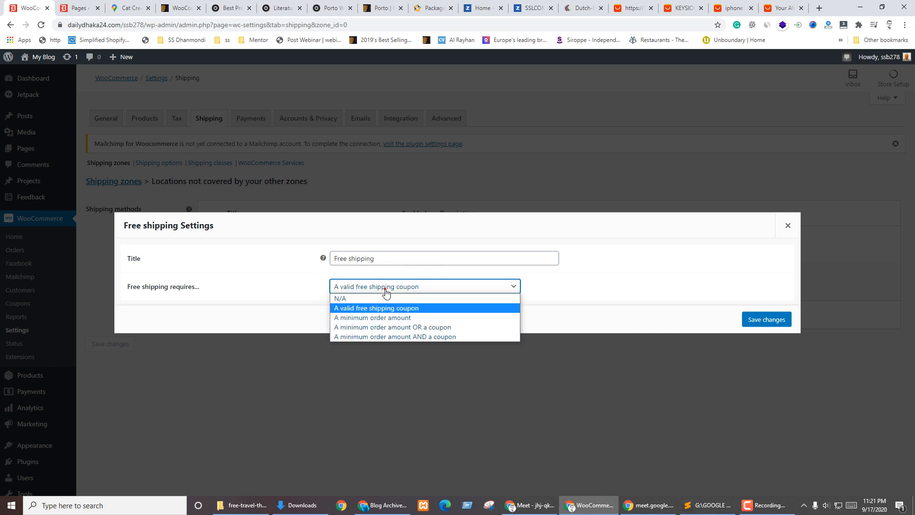
{"action": "left_click", "coordinate": [364, 318]}
{"action": "double_click", "coordinate": [341, 286]}
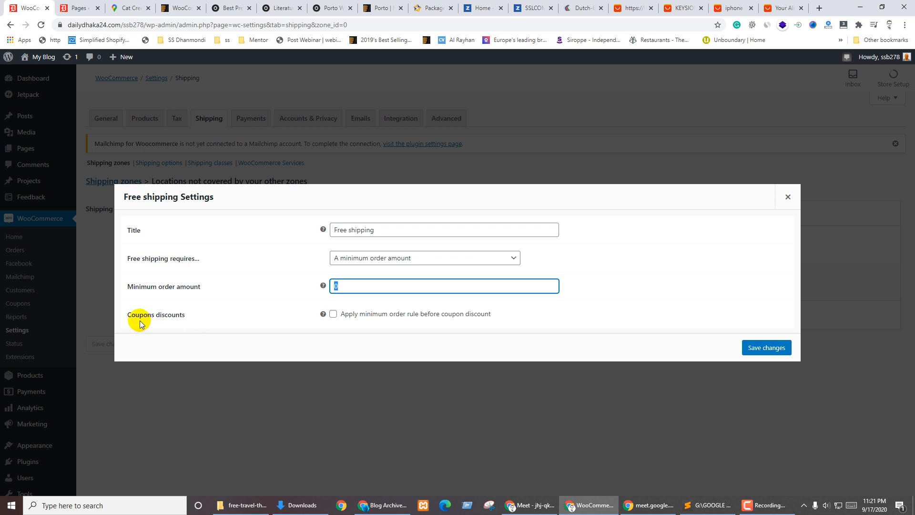
{"action": "left_click", "coordinate": [333, 314]}
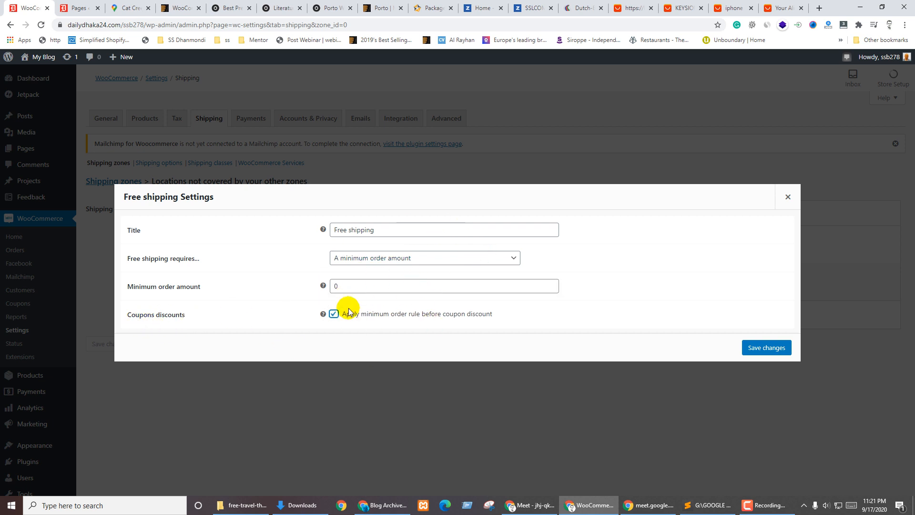
{"action": "left_click", "coordinate": [333, 313]}
{"action": "left_click", "coordinate": [380, 259]}
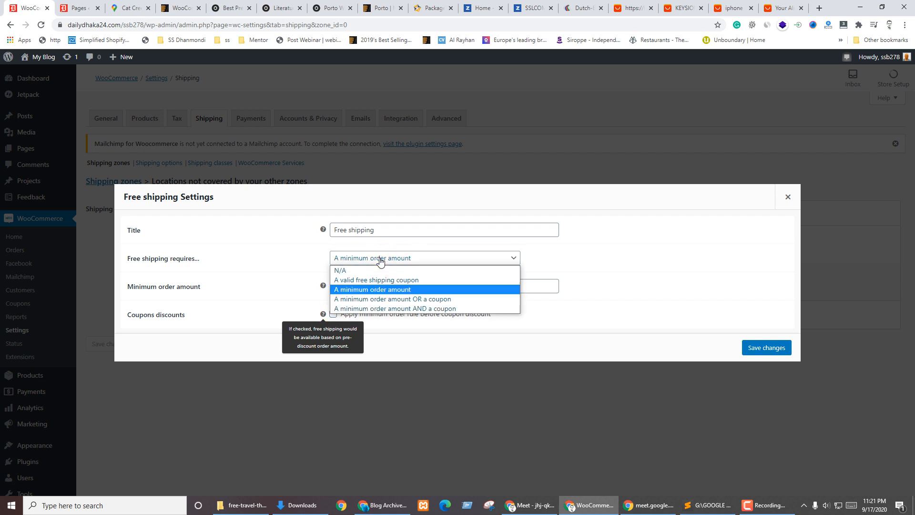
{"action": "left_click", "coordinate": [428, 301]}
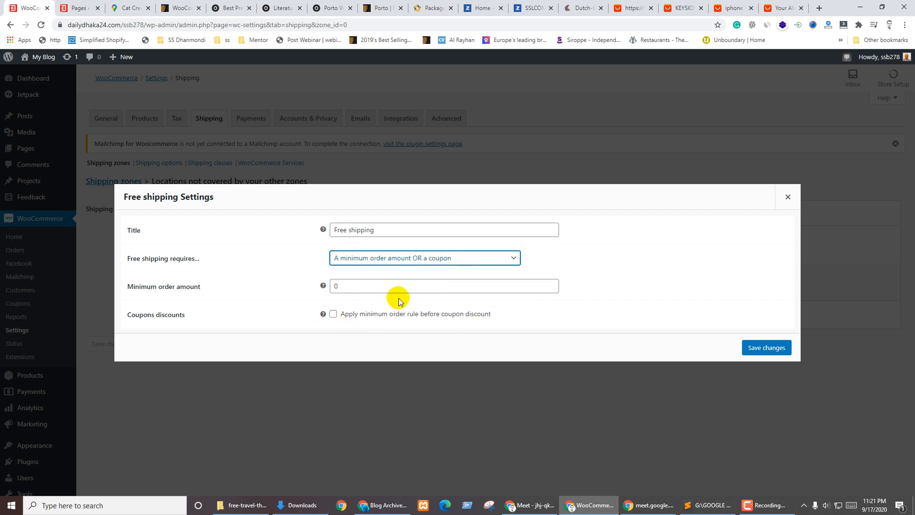
{"action": "left_click", "coordinate": [402, 257]}
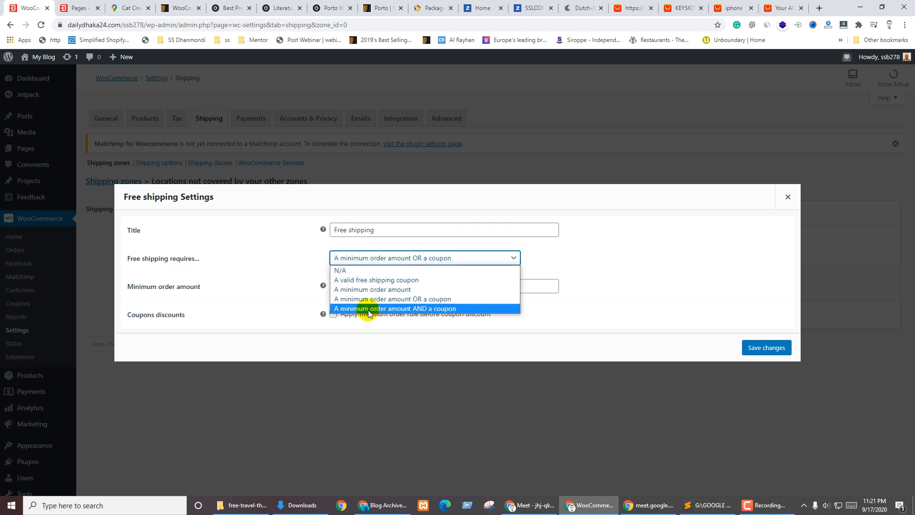
{"action": "left_click", "coordinate": [421, 309]}
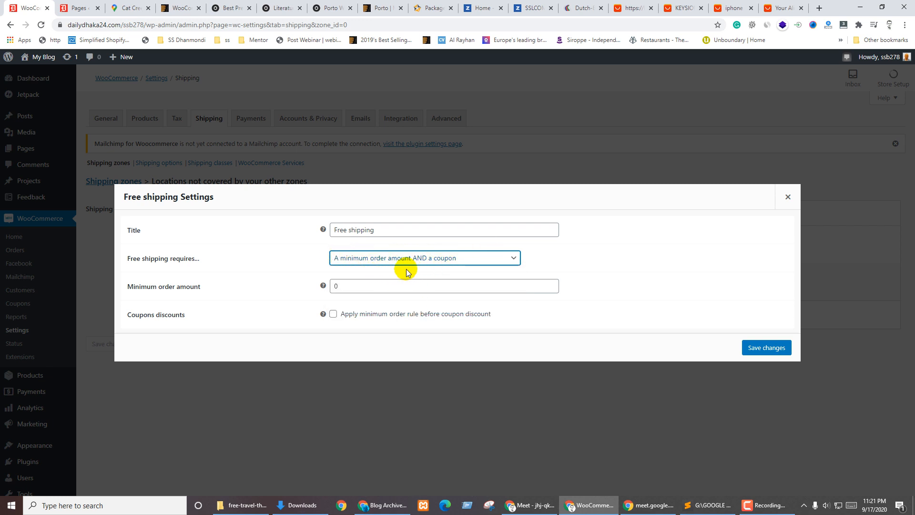
{"action": "double_click", "coordinate": [349, 289]}
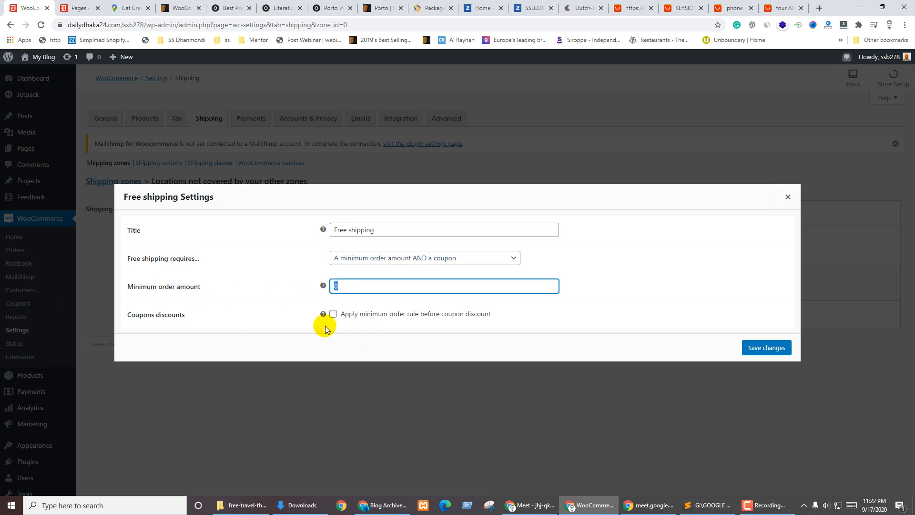
{"action": "left_click", "coordinate": [333, 314]}
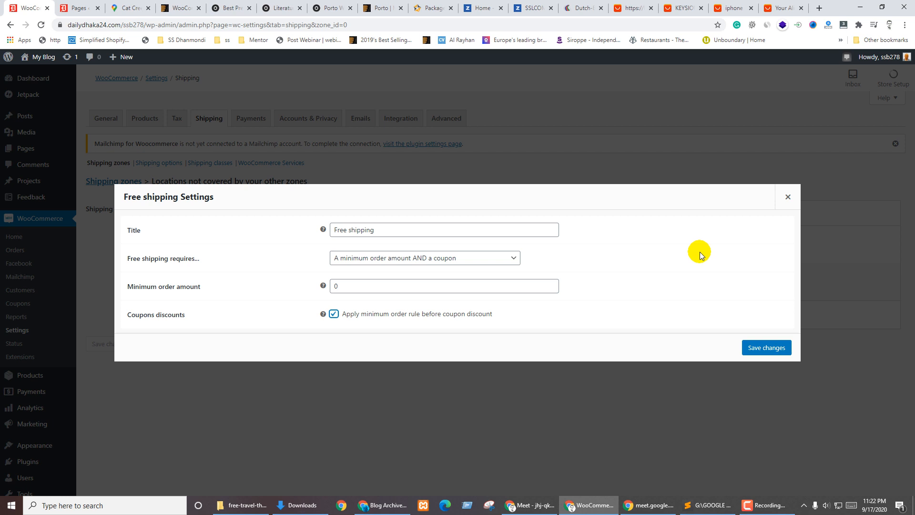
Require a minimum order of 1000 or a coupon, uncheck before-coupon discounts, and save
{"action": "left_click", "coordinate": [361, 258]}
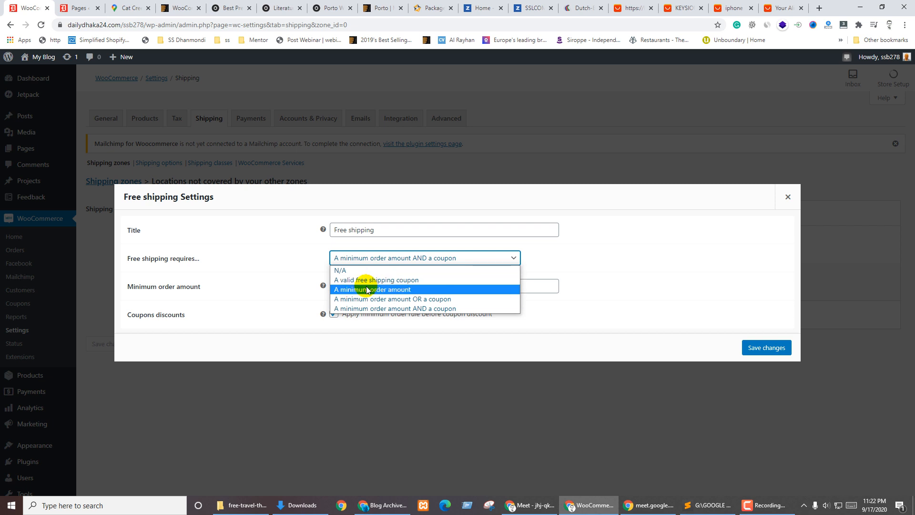
{"action": "left_click", "coordinate": [402, 299]}
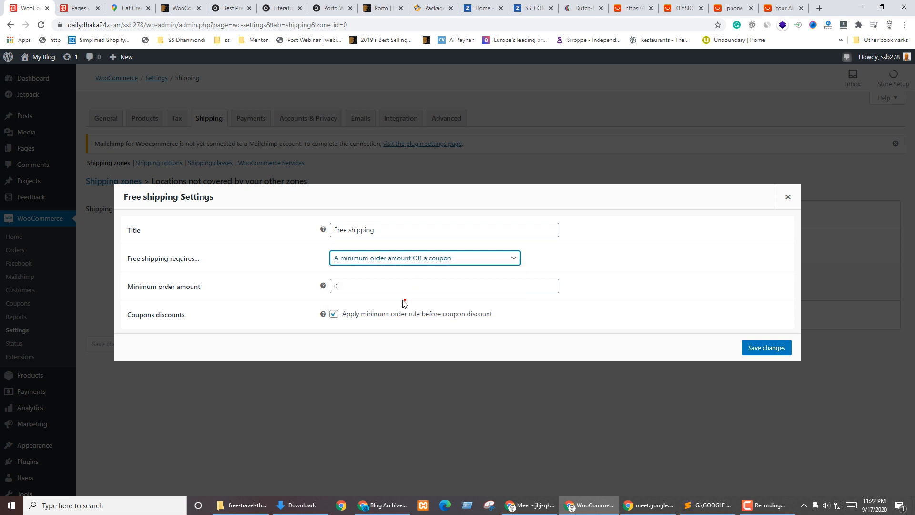
{"action": "double_click", "coordinate": [359, 287]}
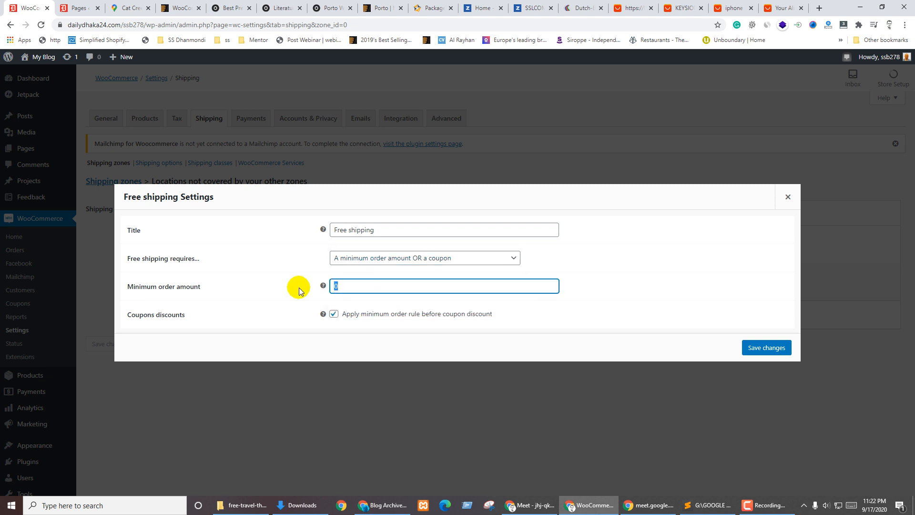
{"action": "type", "text": "1000"}
{"action": "left_click", "coordinate": [295, 298]}
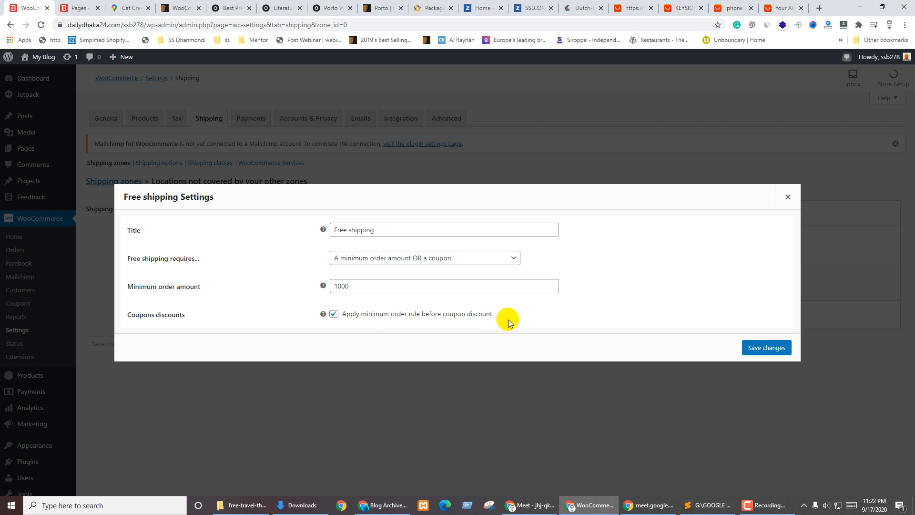
{"action": "left_click", "coordinate": [333, 313]}
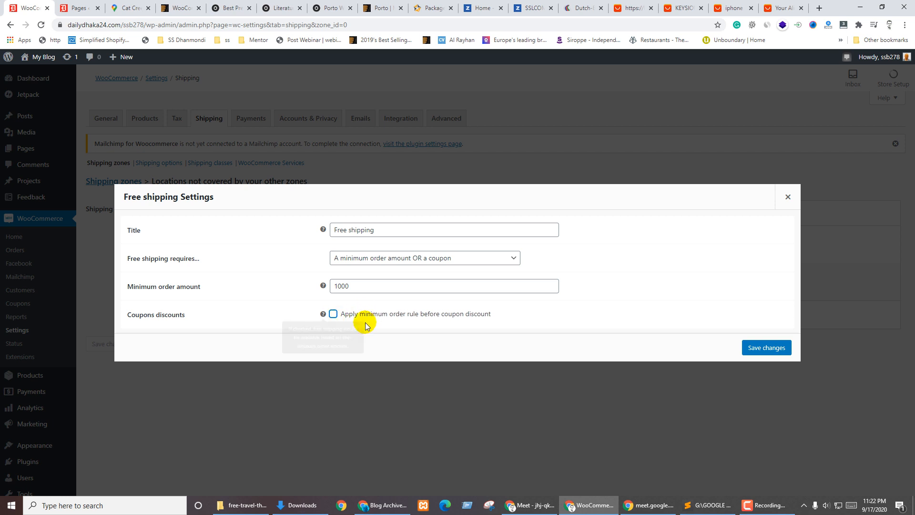
{"action": "mouse_move", "coordinate": [324, 315]}
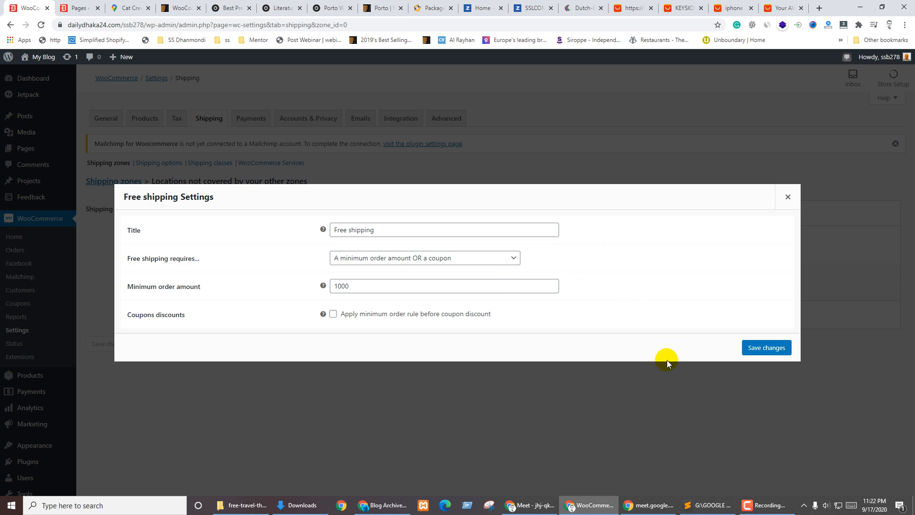
{"action": "left_click", "coordinate": [778, 353]}
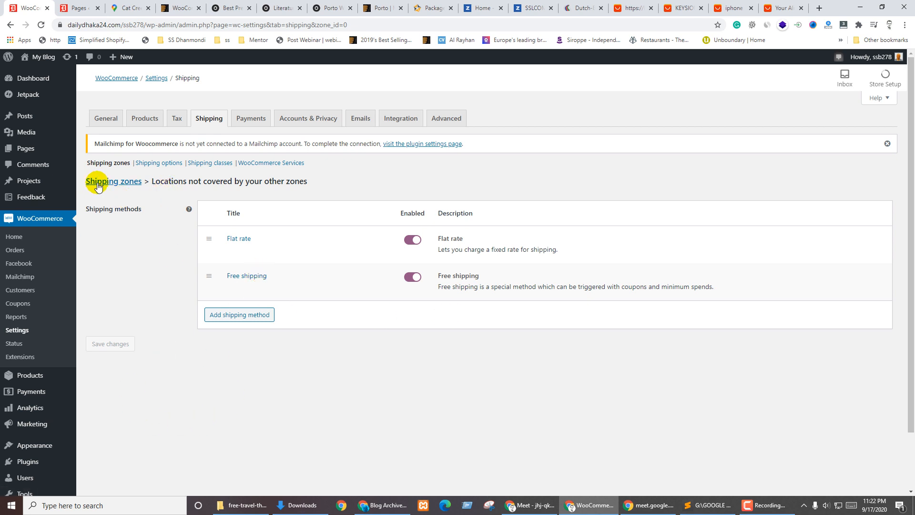
Start a new shipping zone and give it the name Shipp
{"action": "left_click", "coordinate": [115, 183]}
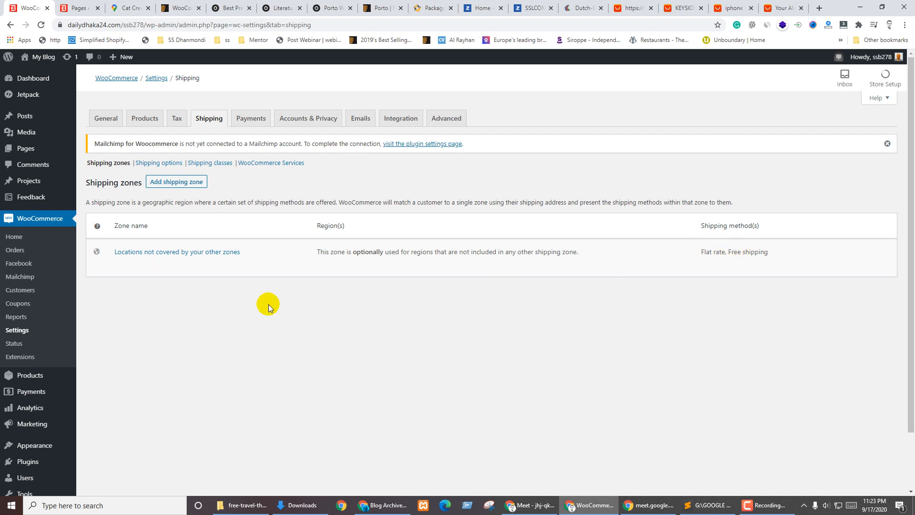
{"action": "left_click", "coordinate": [170, 185]}
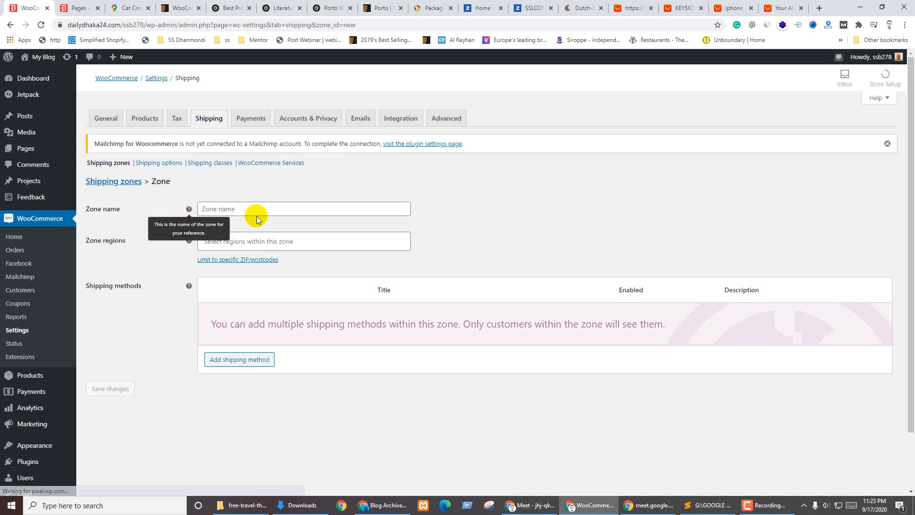
{"action": "left_click", "coordinate": [250, 211]}
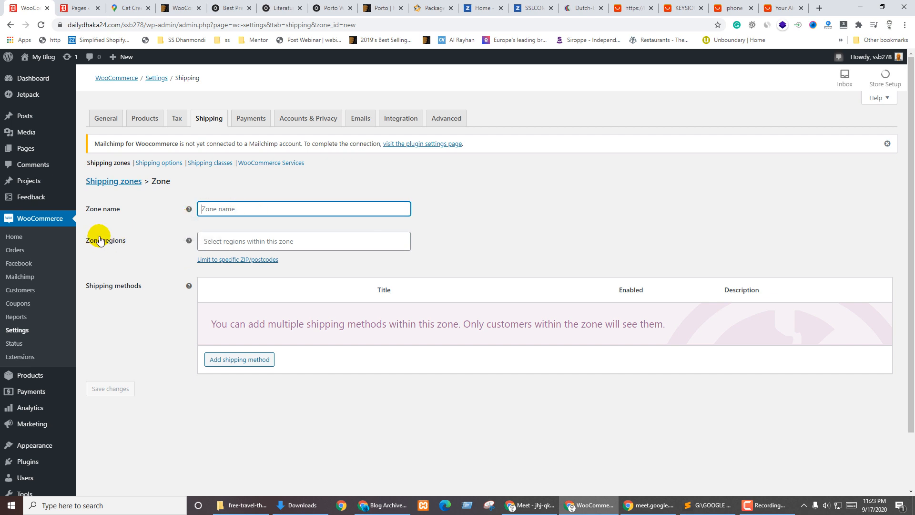
{"action": "type", "text": "Shipp"}
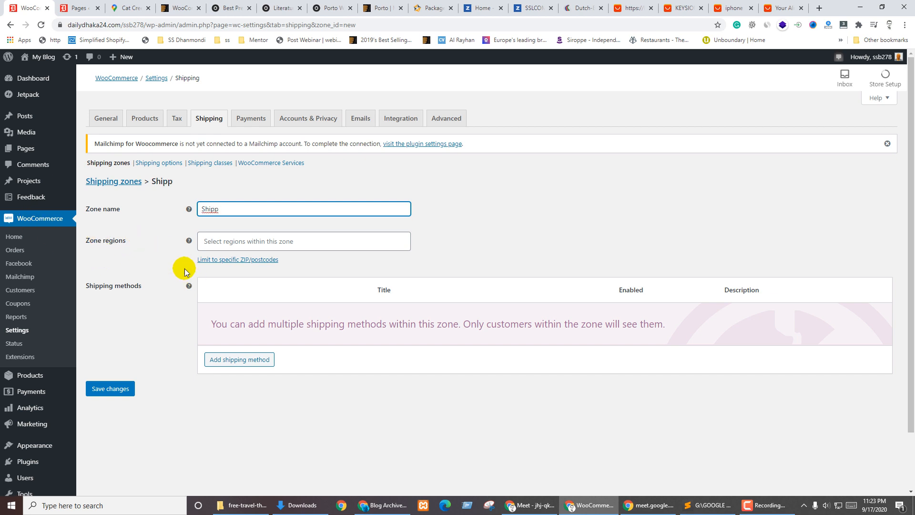
{"action": "left_click", "coordinate": [184, 268]}
{"action": "left_click", "coordinate": [238, 209]}
{"action": "left_click", "coordinate": [135, 257]}
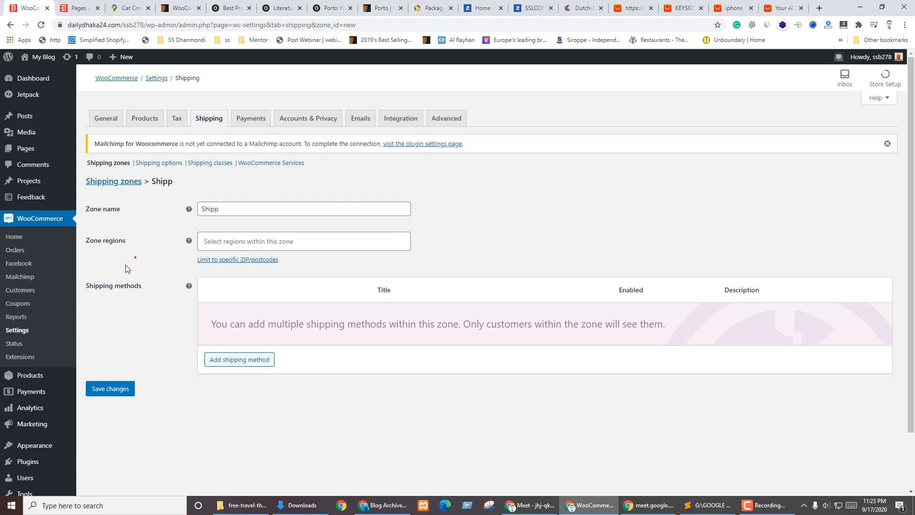
Set the Shipp zone's region to United States (US)
{"action": "left_click", "coordinate": [244, 243]}
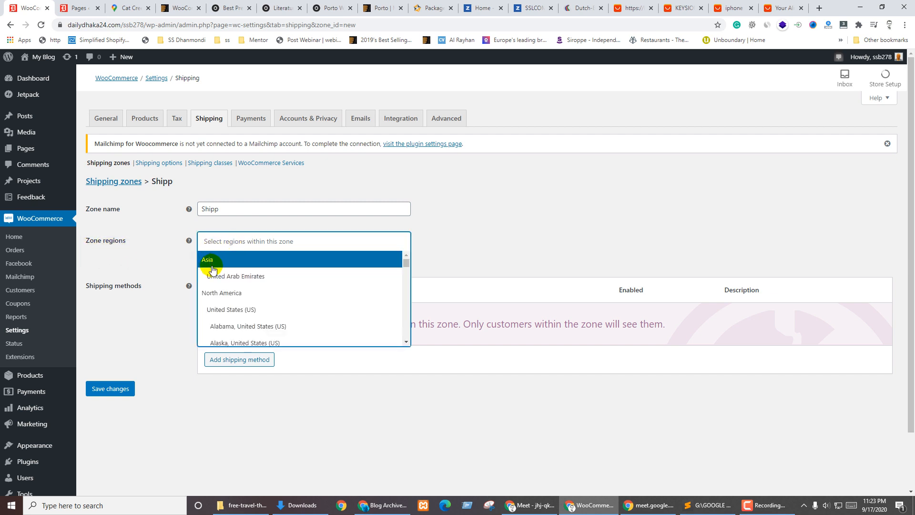
{"action": "left_click", "coordinate": [153, 259]}
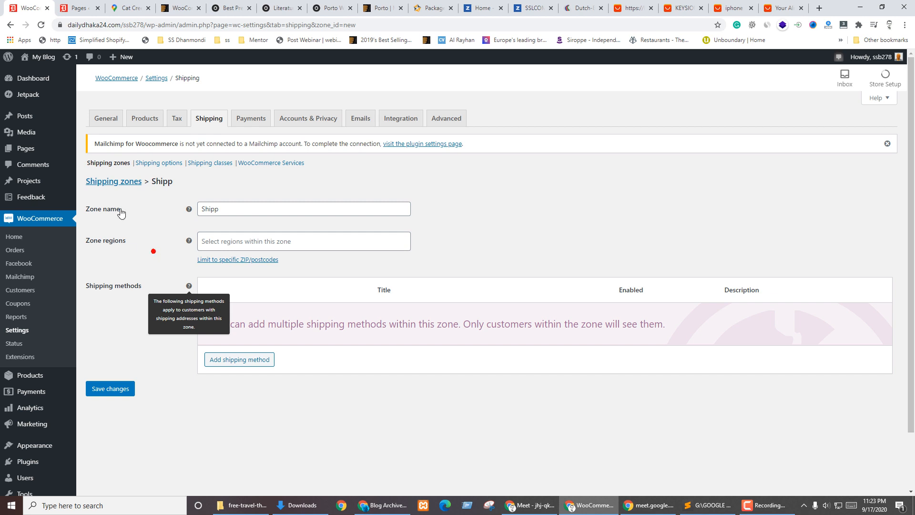
{"action": "left_click", "coordinate": [109, 163]}
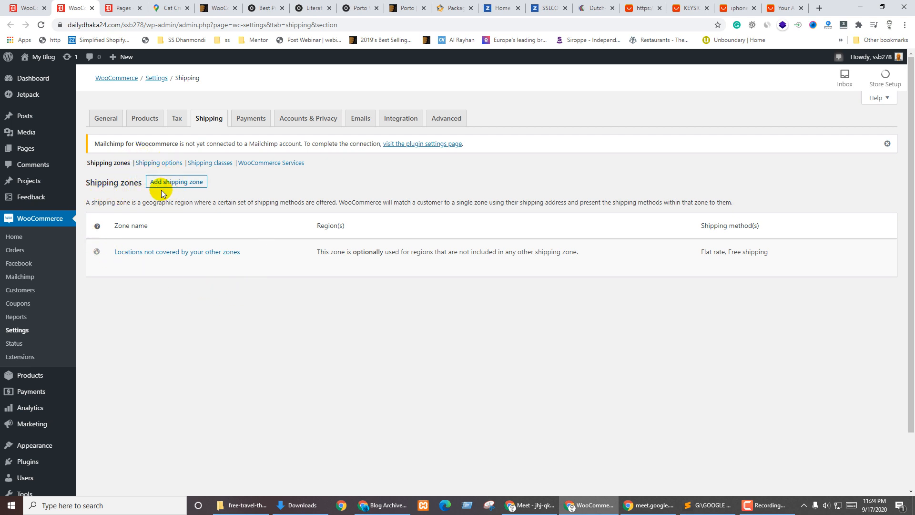
{"action": "mouse_move", "coordinate": [201, 268]}
{"action": "key", "text": "ctrl+shift+Tab"}
{"action": "left_click", "coordinate": [501, 200]}
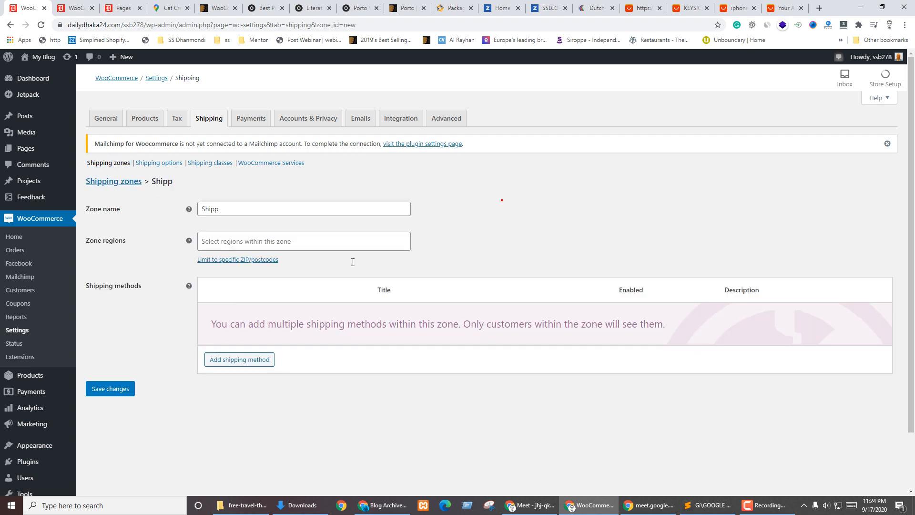
{"action": "left_click", "coordinate": [238, 240]}
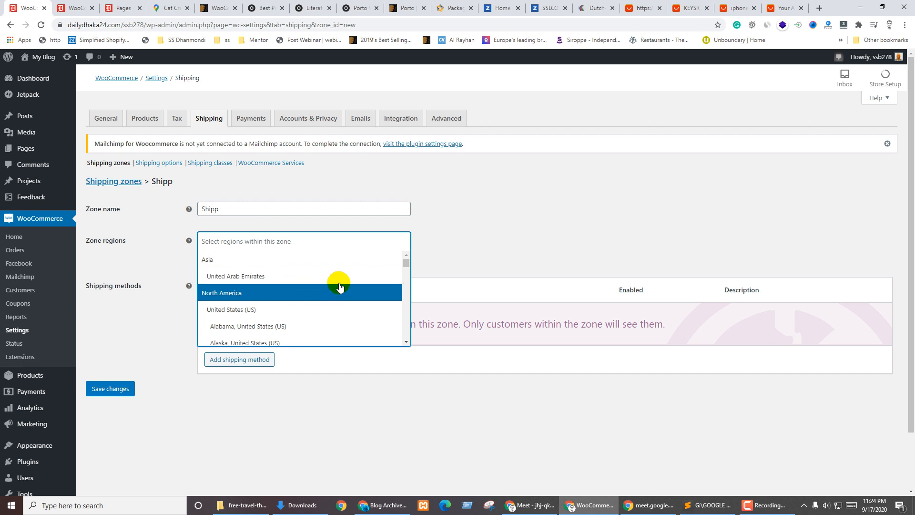
{"action": "scroll", "coordinate": [339, 283], "scroll_direction": "down", "scroll_amount": 3}
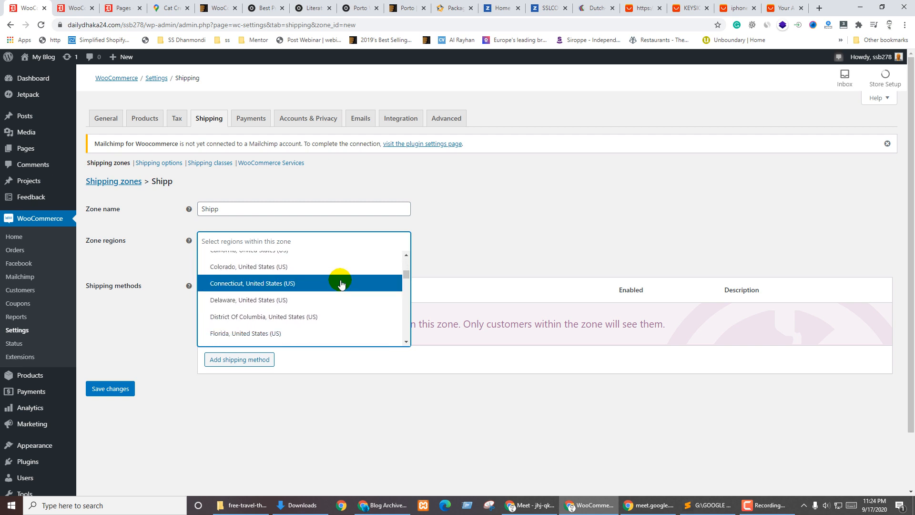
{"action": "scroll", "coordinate": [305, 295], "scroll_direction": "up", "scroll_amount": 4}
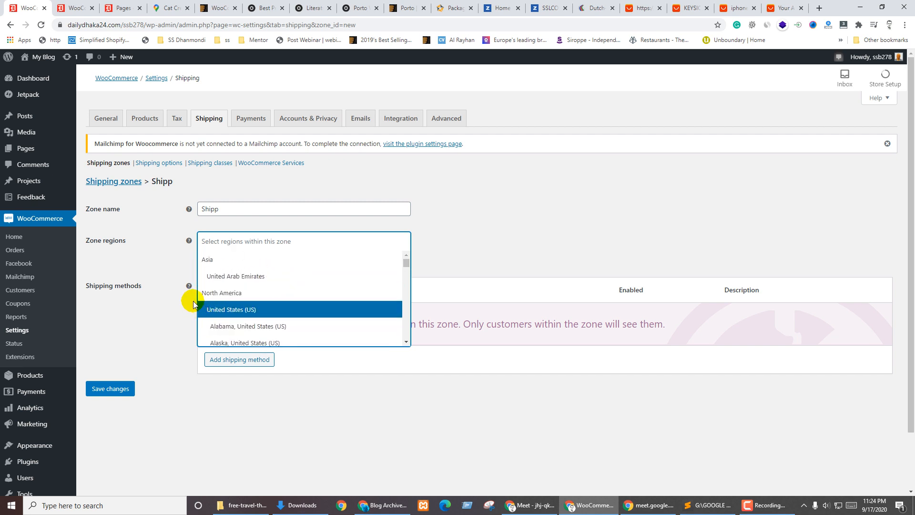
{"action": "left_click", "coordinate": [241, 309]}
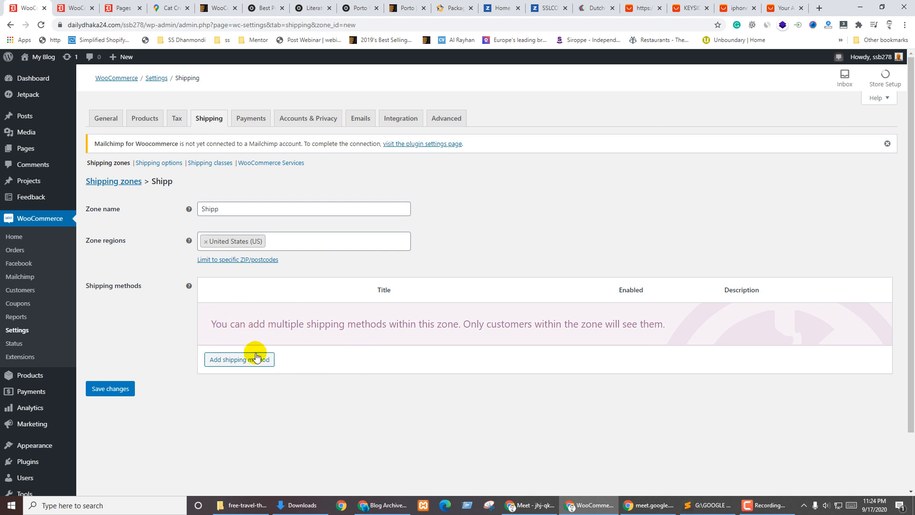
{"action": "left_click", "coordinate": [233, 360]}
Add Free shipping with no requirement to the Shipp zone and save it
{"action": "left_click", "coordinate": [360, 283]}
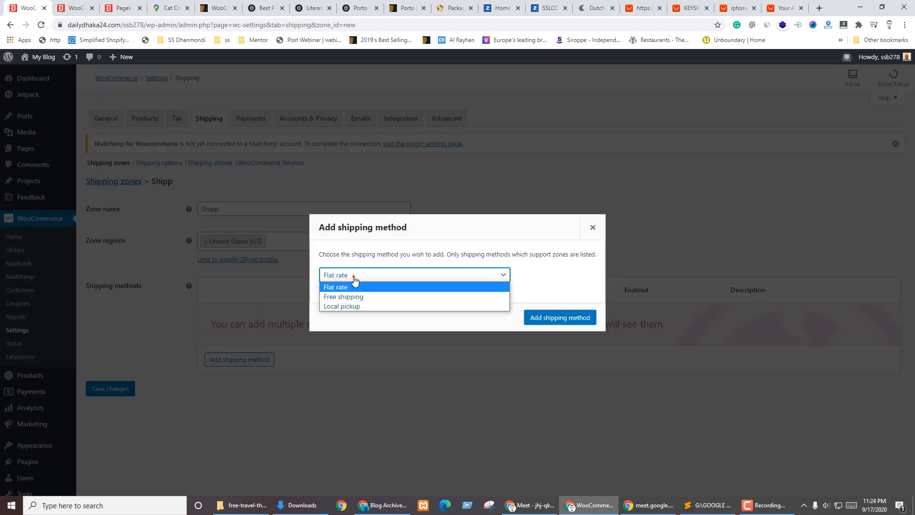
{"action": "left_click", "coordinate": [352, 299]}
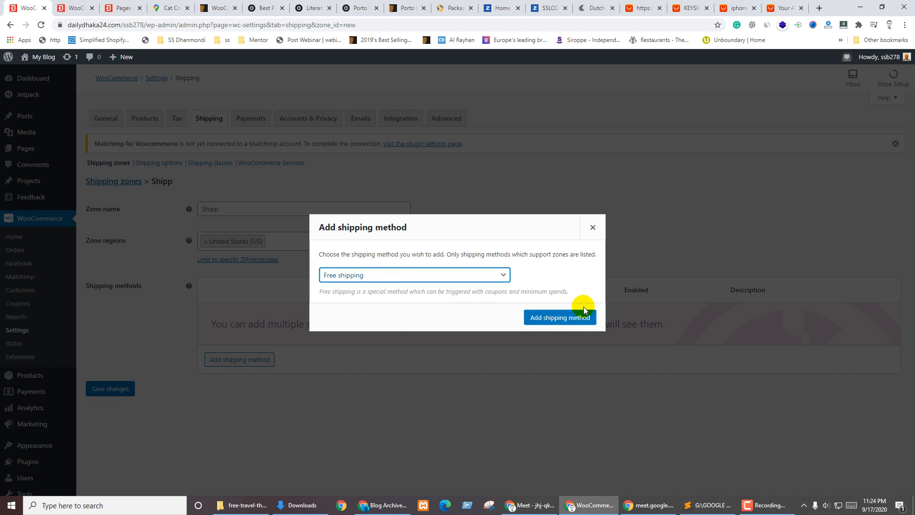
{"action": "left_click", "coordinate": [559, 318]}
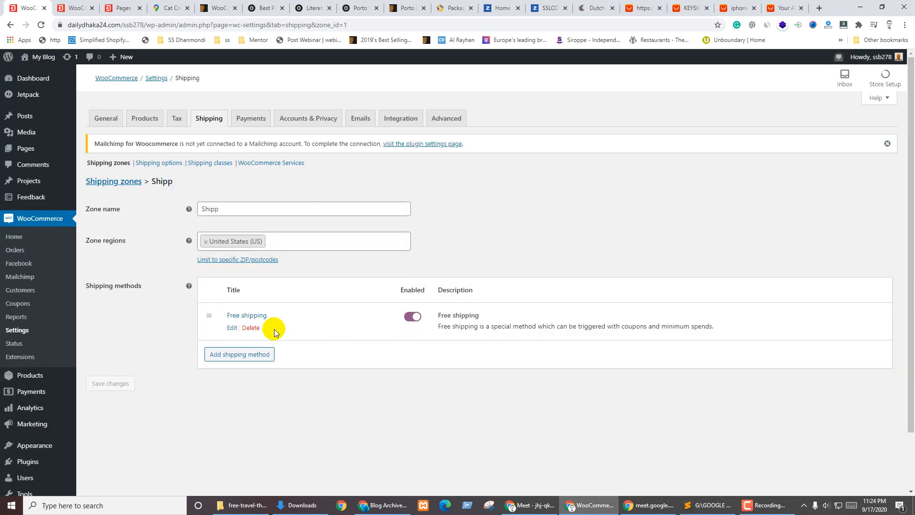
{"action": "left_click", "coordinate": [230, 328]}
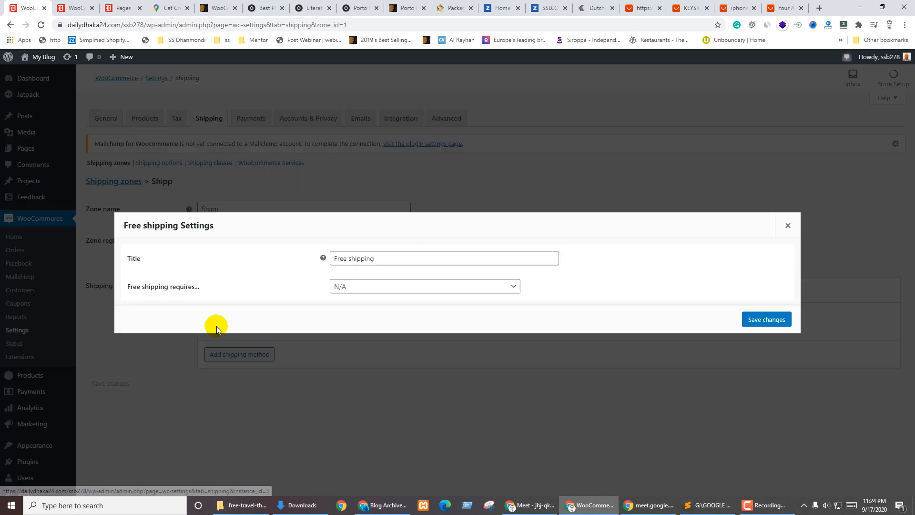
{"action": "left_click", "coordinate": [353, 287]}
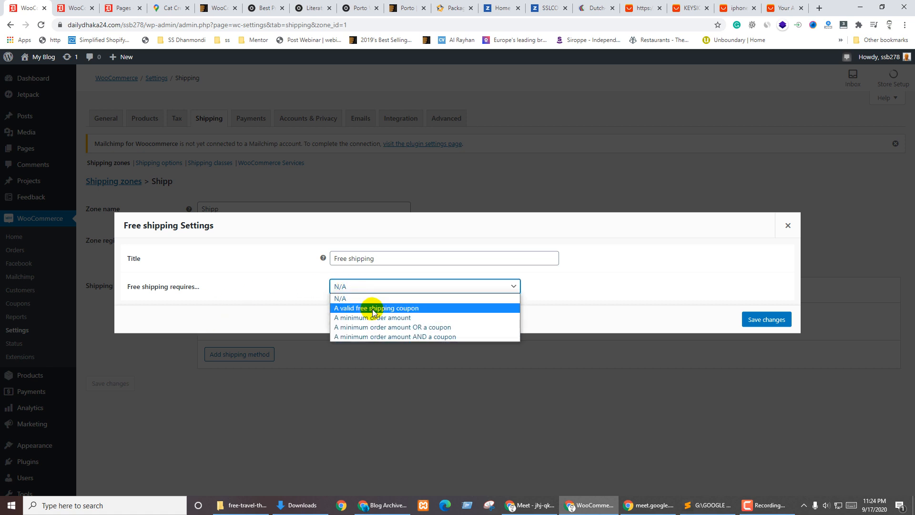
{"action": "left_click", "coordinate": [351, 300]}
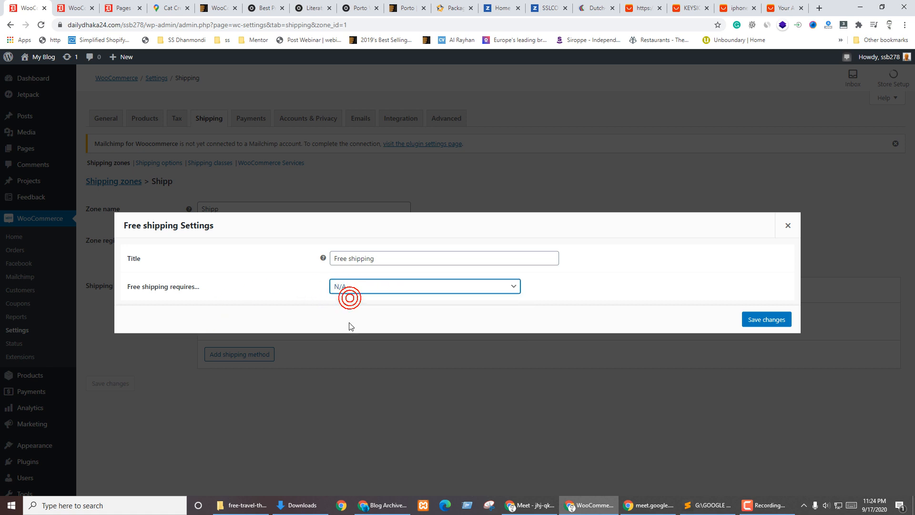
{"action": "left_click", "coordinate": [753, 318]}
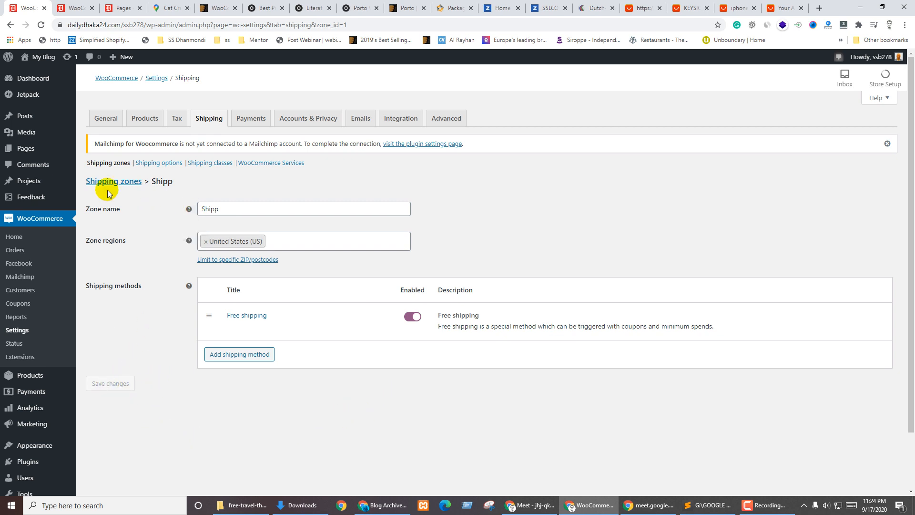
Stay in the Shipp zone editor and reveal the Limit to specific ZIP/postcodes box
{"action": "left_click", "coordinate": [157, 162]}
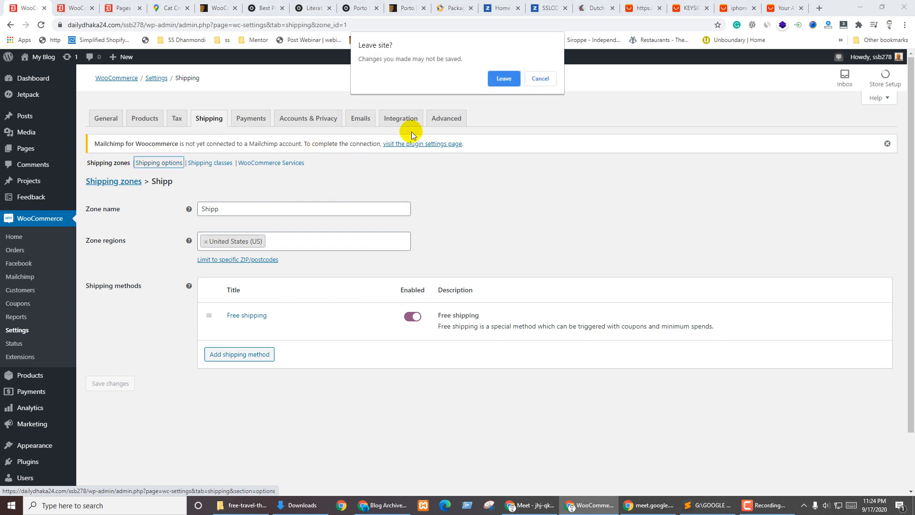
{"action": "left_click", "coordinate": [534, 80]}
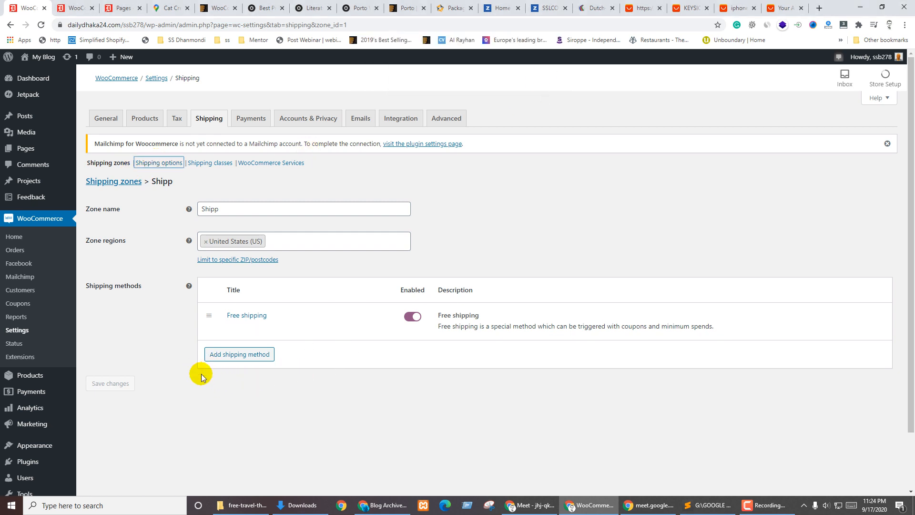
{"action": "left_click", "coordinate": [110, 366]}
{"action": "left_click", "coordinate": [295, 242]}
{"action": "left_click", "coordinate": [173, 278]}
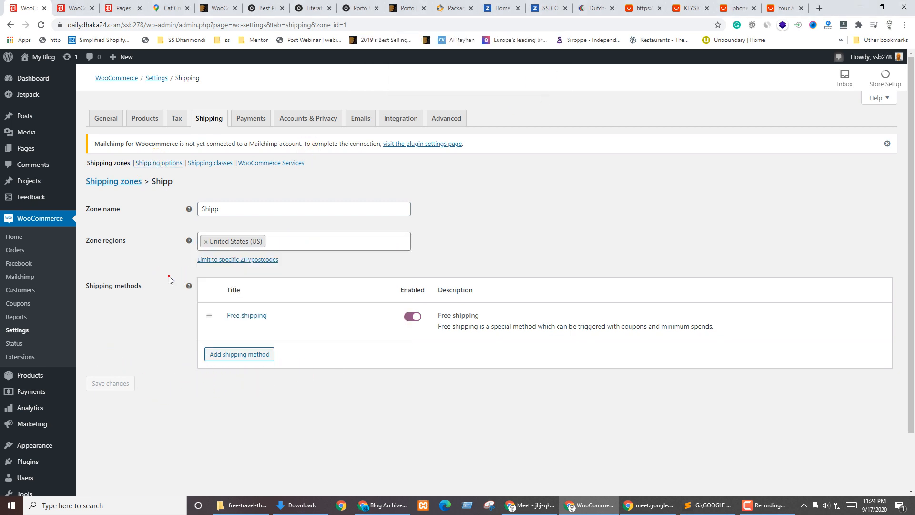
{"action": "mouse_move", "coordinate": [260, 312]}
{"action": "left_click", "coordinate": [228, 260]}
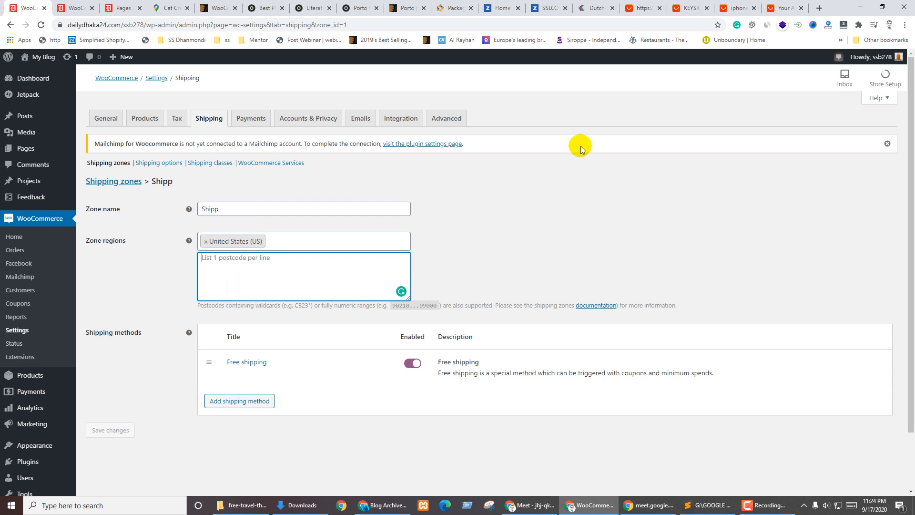
Copy the Cat Creek Oil Field address from Google Maps into Sublime Text and select ZIP 59058
{"action": "left_click", "coordinate": [162, 6]}
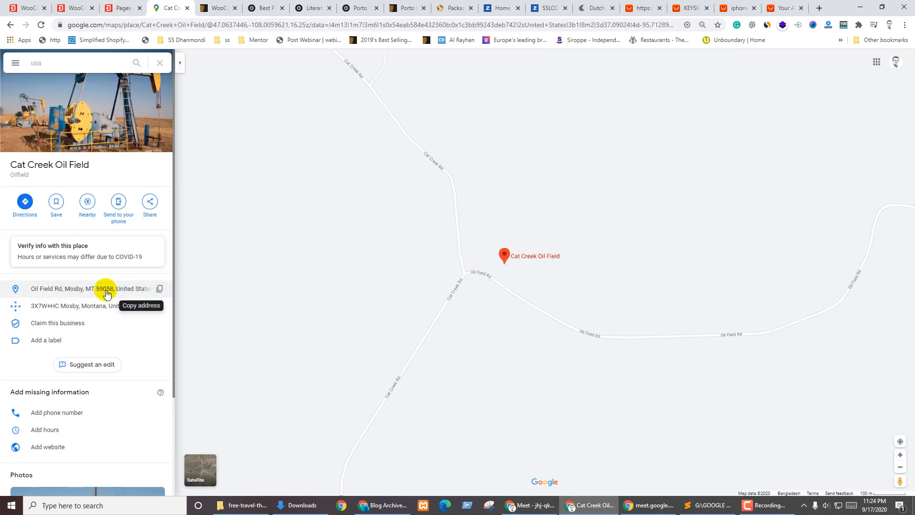
{"action": "left_click", "coordinate": [159, 288]}
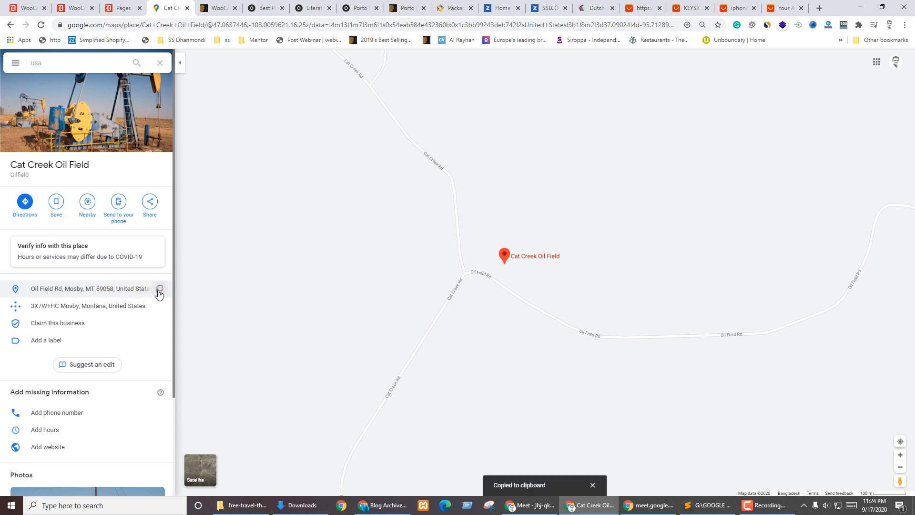
{"action": "left_click", "coordinate": [701, 505]}
{"action": "left_click", "coordinate": [390, 348]}
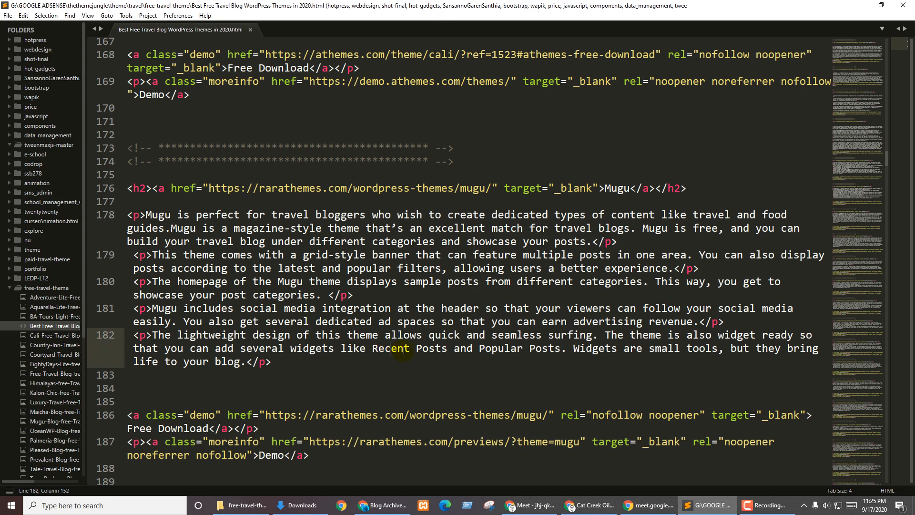
{"action": "key", "text": "ctrl+n"}
{"action": "key", "text": "ctrl+v"}
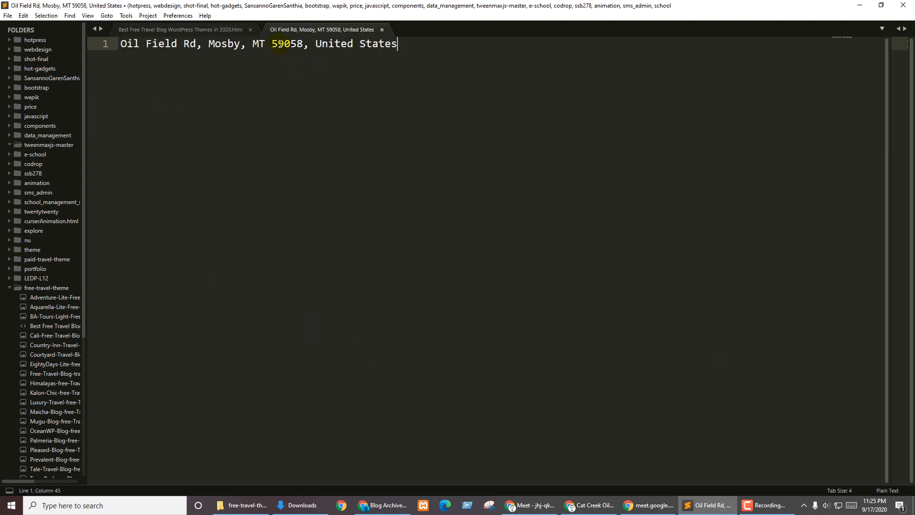
{"action": "double_click", "coordinate": [280, 43]}
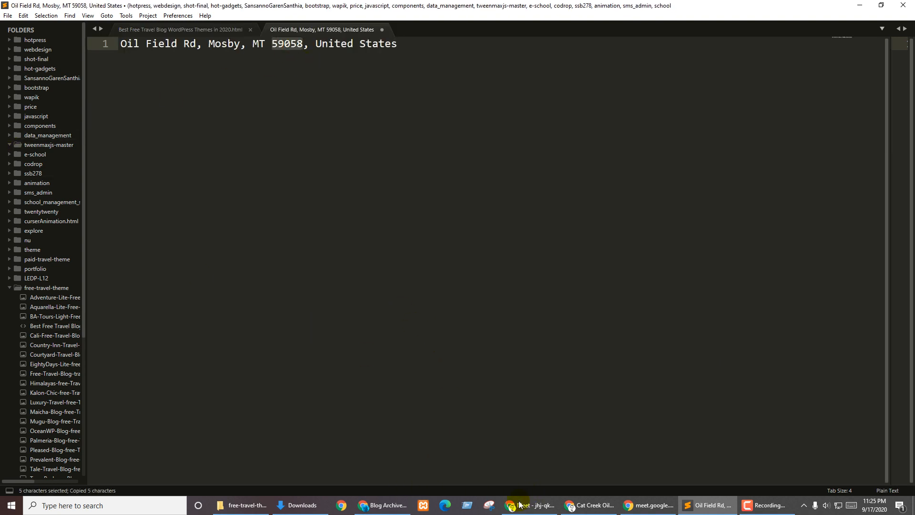
{"action": "left_click", "coordinate": [519, 504]}
{"action": "left_click", "coordinate": [593, 509]}
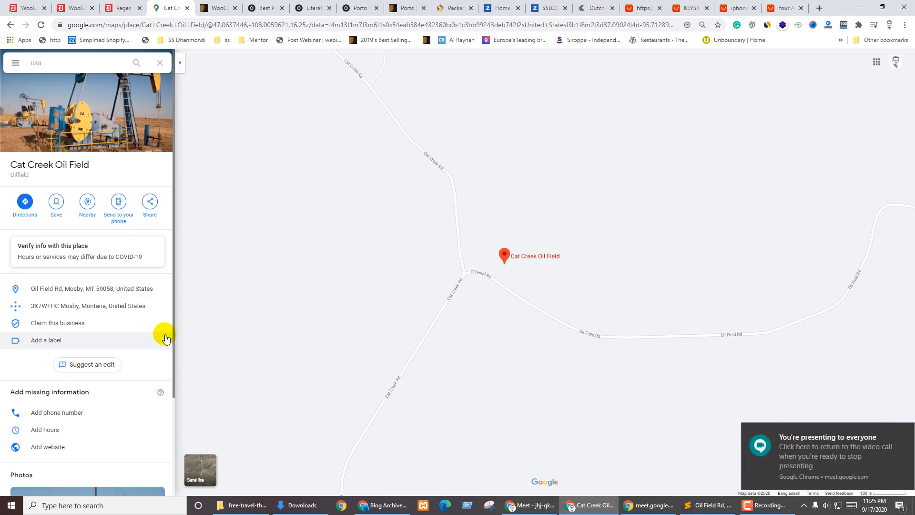
Paste postcode 59058 into the Shipp zone, save it, and go back to Shipping zones
{"action": "key", "text": "ctrl+shift+Tab"}
{"action": "key", "text": "ctrl+shift+Tab"}
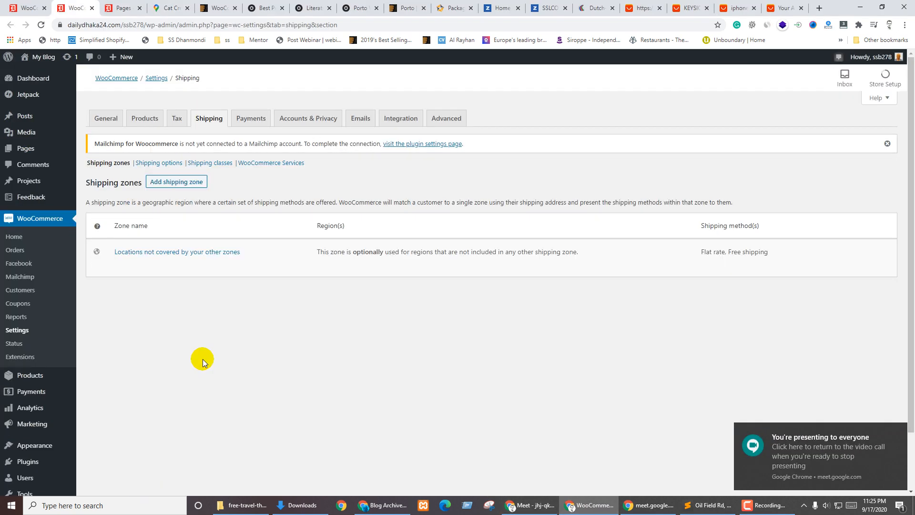
{"action": "key", "text": "ctrl+shift+Tab"}
{"action": "key", "text": "ctrl+v"}
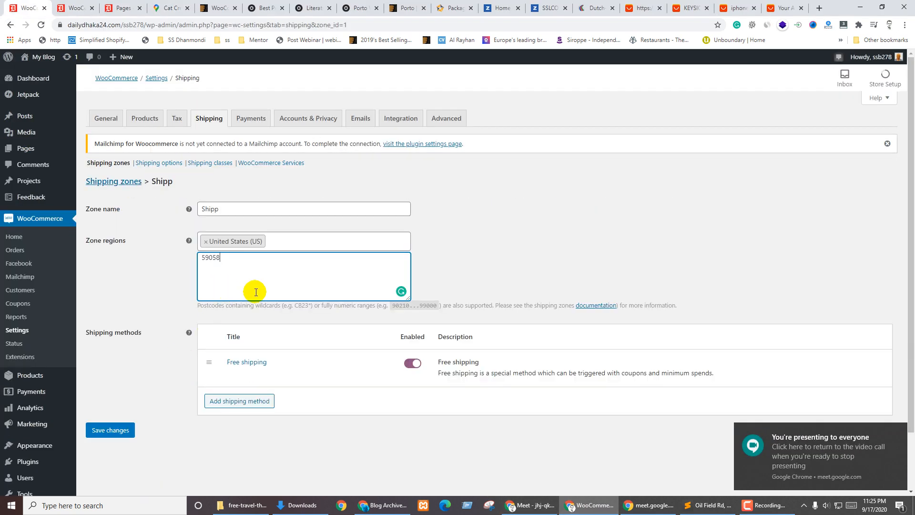
{"action": "left_click", "coordinate": [106, 431]}
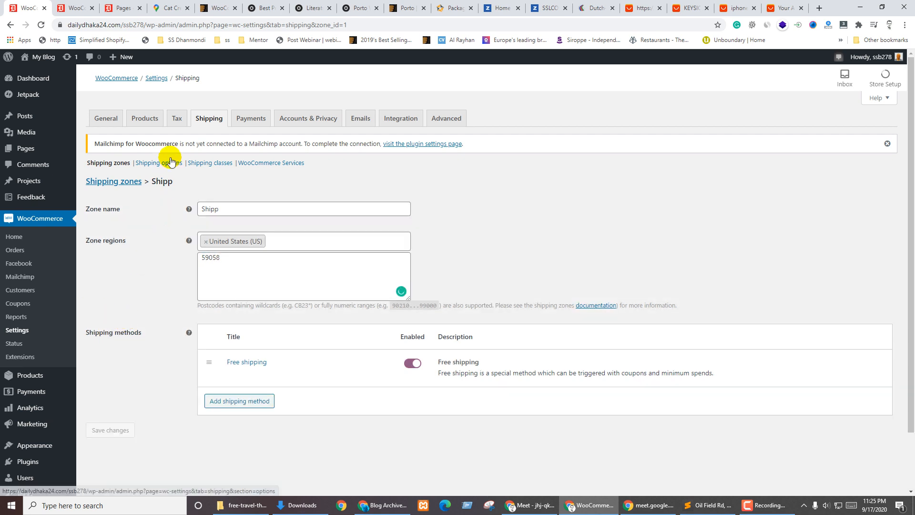
{"action": "left_click", "coordinate": [121, 181]}
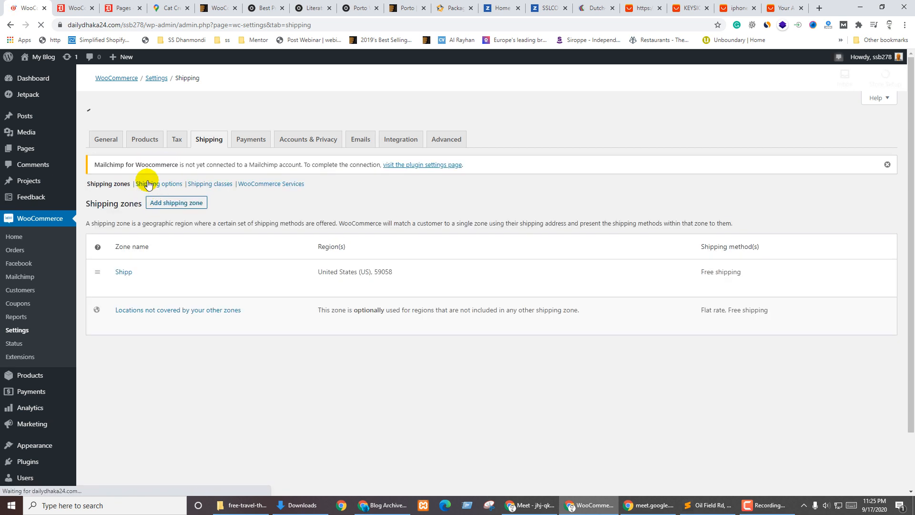
Look over the Shipping options page, then move to the empty Shipping classes page
{"action": "left_click", "coordinate": [154, 166]}
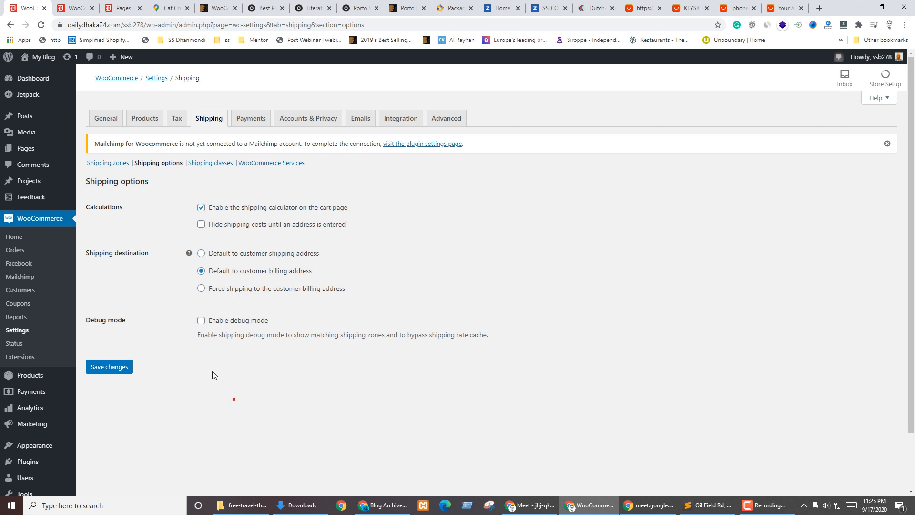
{"action": "left_click", "coordinate": [208, 164]}
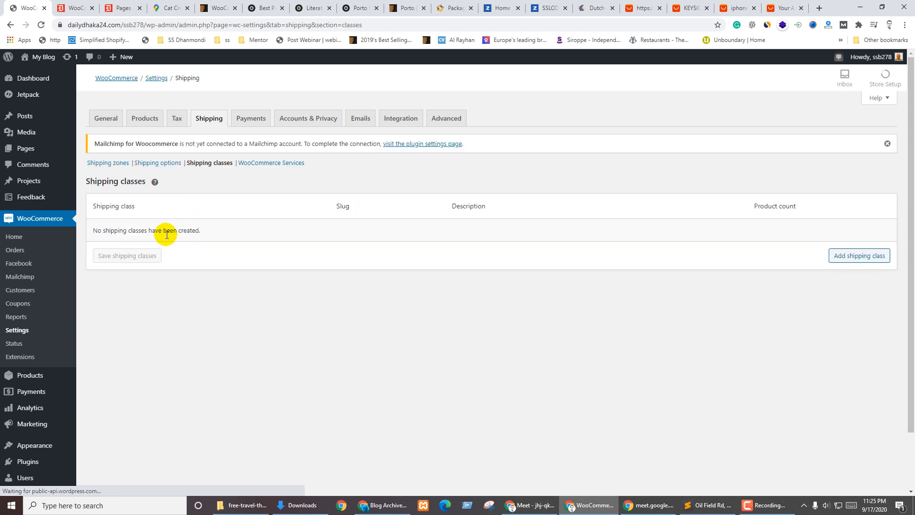
Add a new shipping class row and try out its name, slug and description fields
{"action": "left_click_drag", "start_coordinate": [120, 232], "coordinate": [316, 228]}
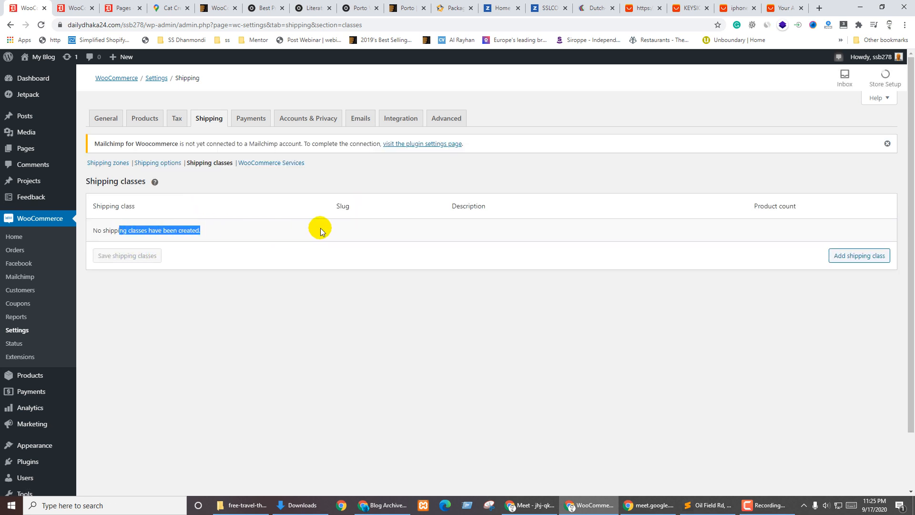
{"action": "left_click", "coordinate": [882, 260]}
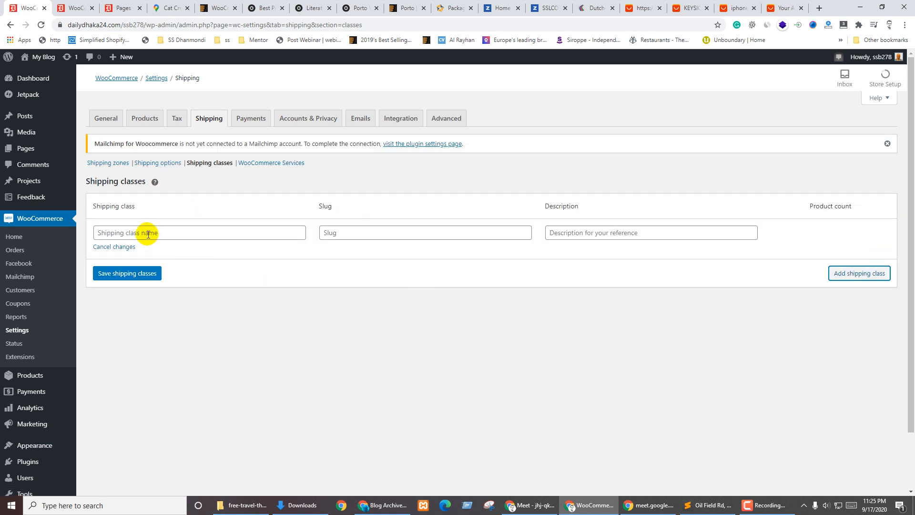
{"action": "left_click", "coordinate": [178, 229]}
{"action": "left_click", "coordinate": [380, 233]}
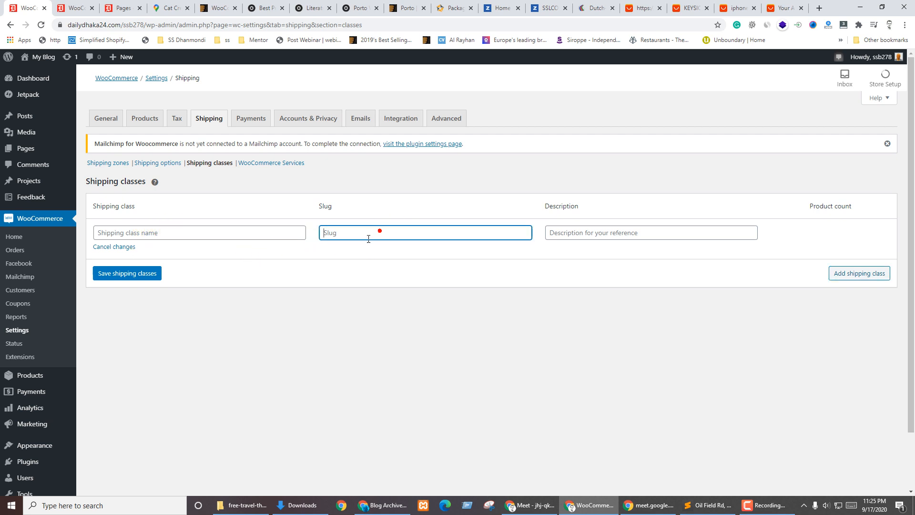
{"action": "left_click", "coordinate": [581, 233]}
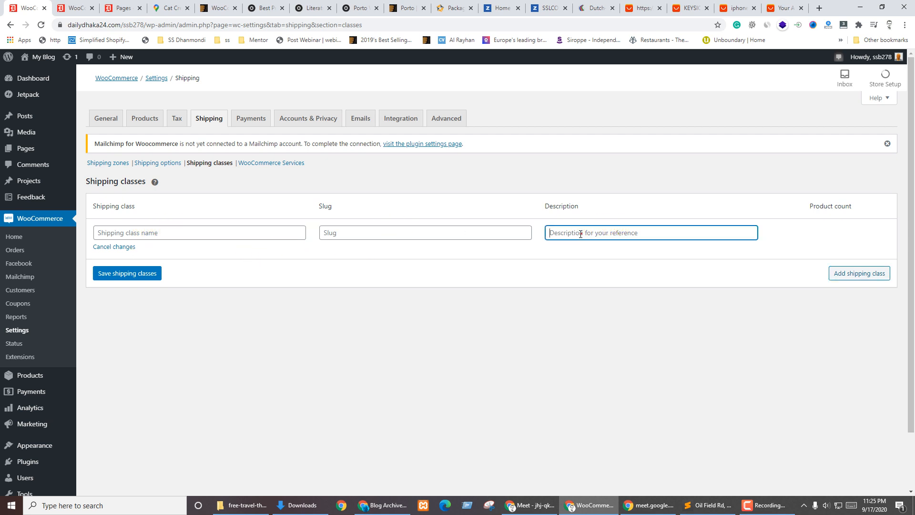
{"action": "left_click", "coordinate": [720, 291]}
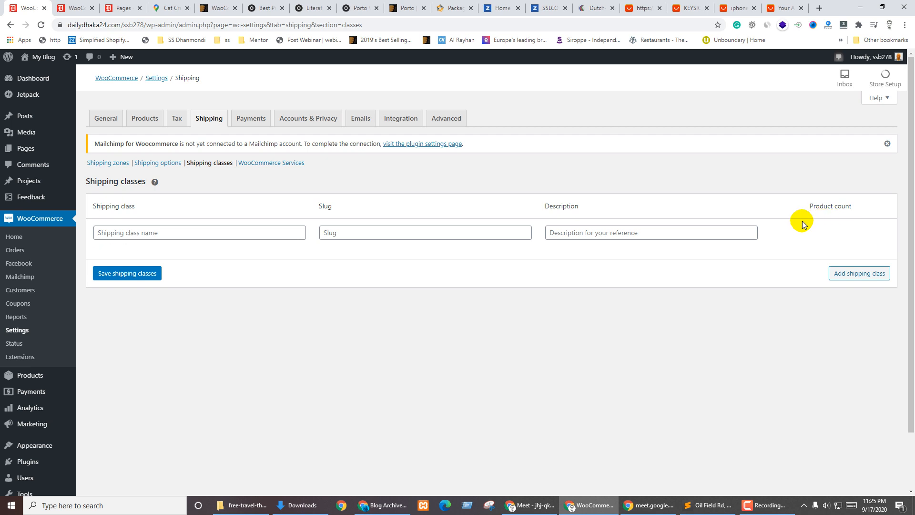
{"action": "left_click", "coordinate": [115, 233]}
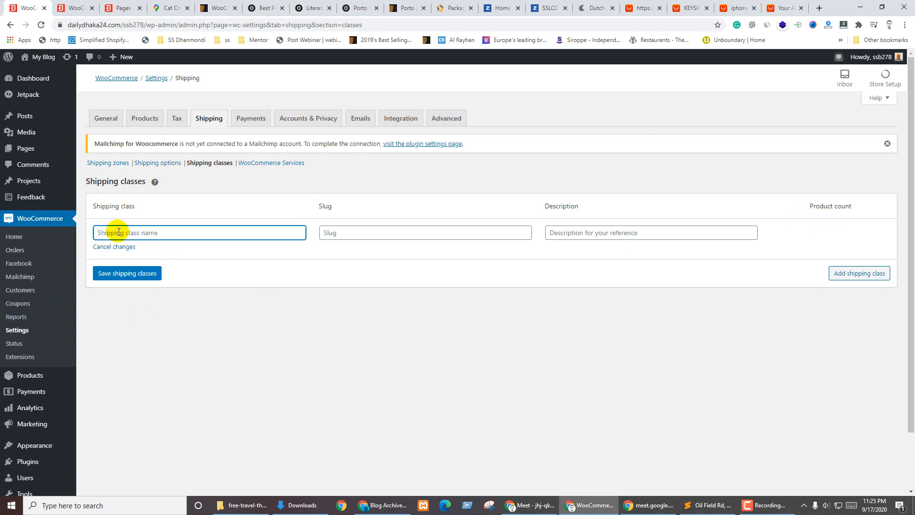
{"action": "left_click", "coordinate": [353, 232]}
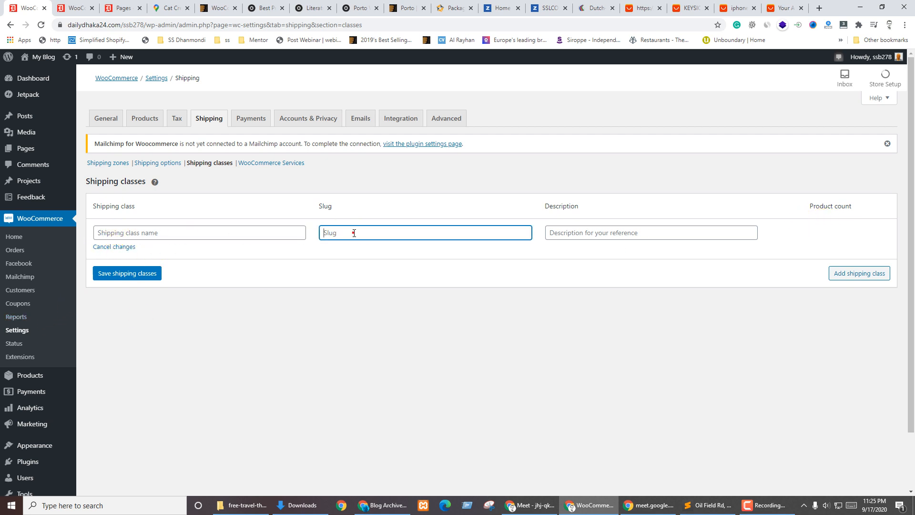
{"action": "left_click", "coordinate": [270, 259]}
{"action": "left_click", "coordinate": [111, 234]}
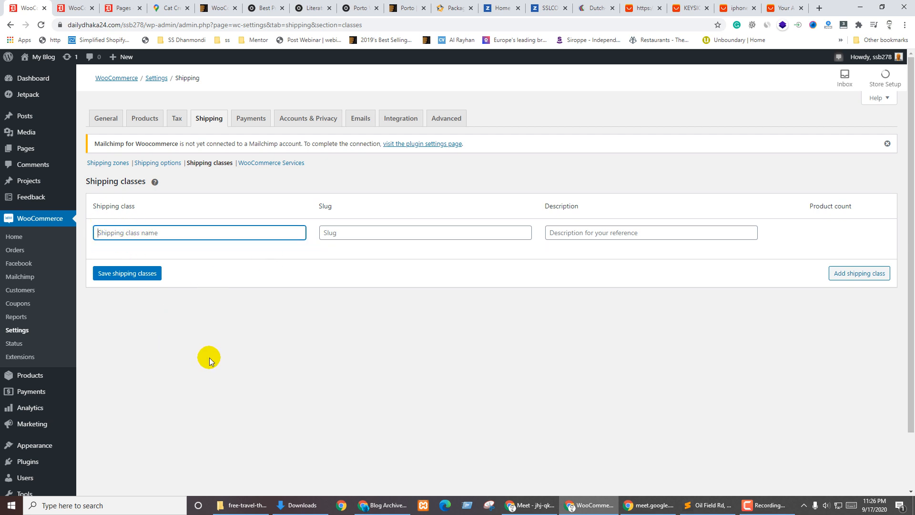
{"action": "mouse_move", "coordinate": [154, 183]}
{"action": "left_click", "coordinate": [241, 329]}
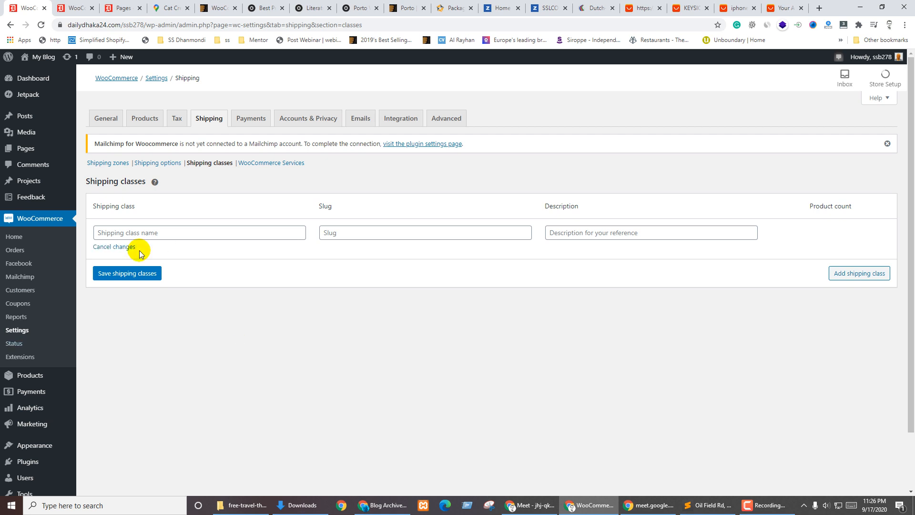
{"action": "left_click", "coordinate": [119, 233]}
{"action": "left_click", "coordinate": [281, 355]}
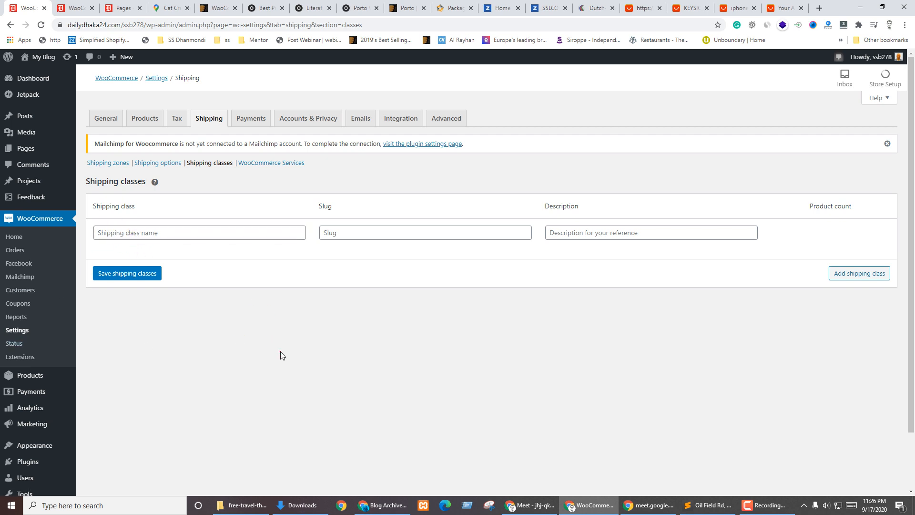
{"action": "left_click", "coordinate": [127, 233]}
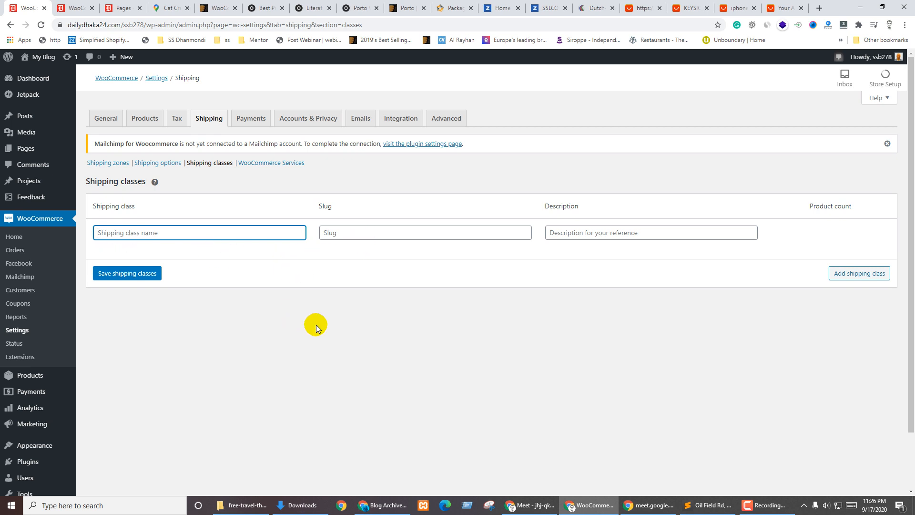
Save a shipping class named 'class' with description 'e4t5', then remove it
{"action": "type", "text": "class"}
{"action": "left_click", "coordinate": [316, 327]}
{"action": "left_click", "coordinate": [429, 234]}
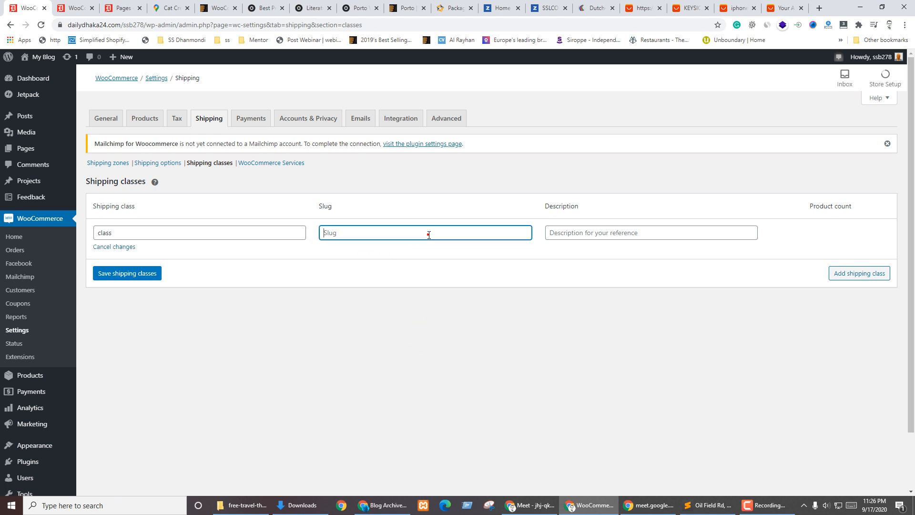
{"action": "left_click", "coordinate": [383, 284]}
{"action": "left_click", "coordinate": [596, 232]}
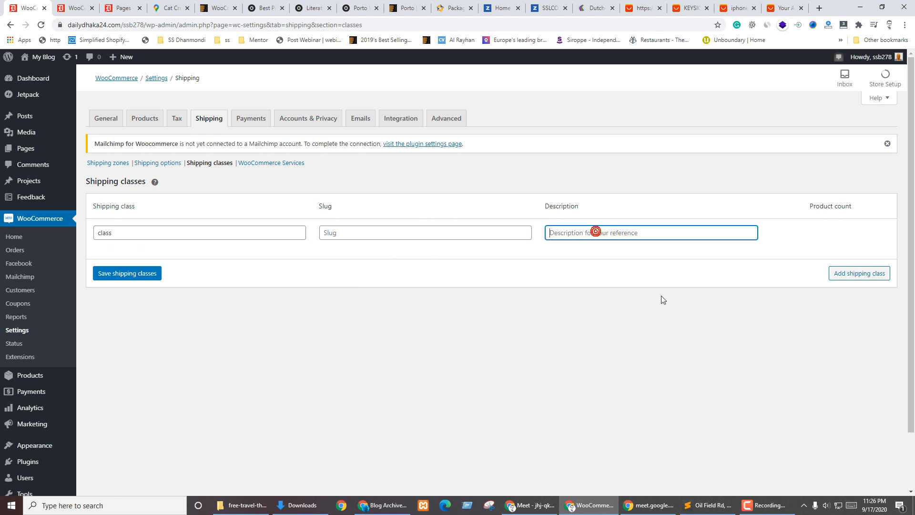
{"action": "type", "text": "e4t5"}
{"action": "left_click", "coordinate": [855, 273]}
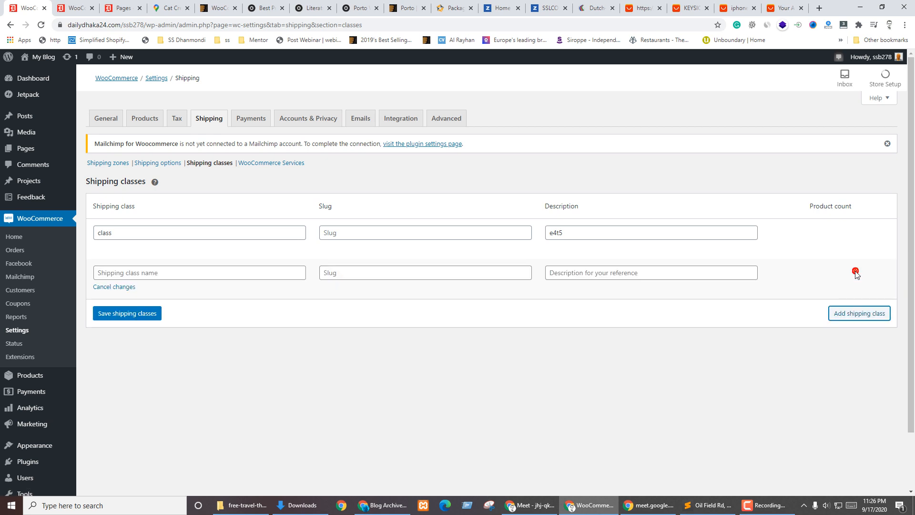
{"action": "left_click", "coordinate": [103, 287]}
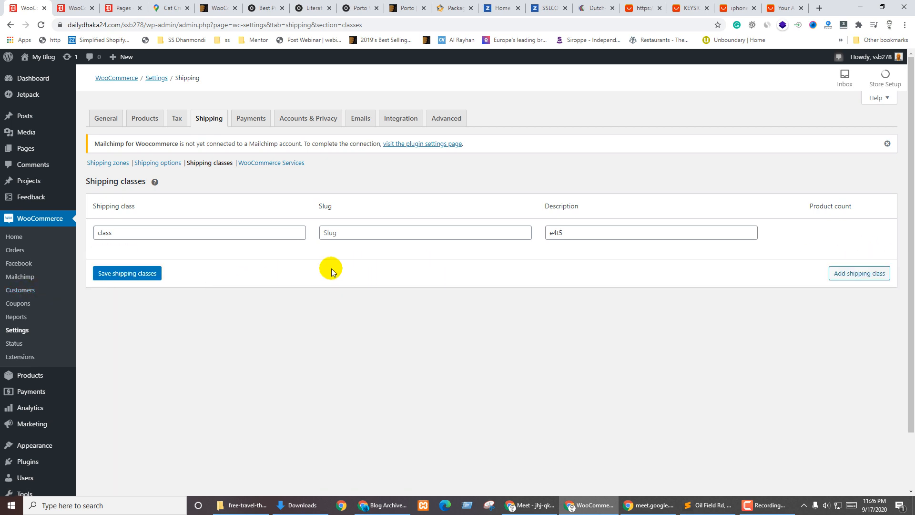
{"action": "left_click", "coordinate": [343, 232]}
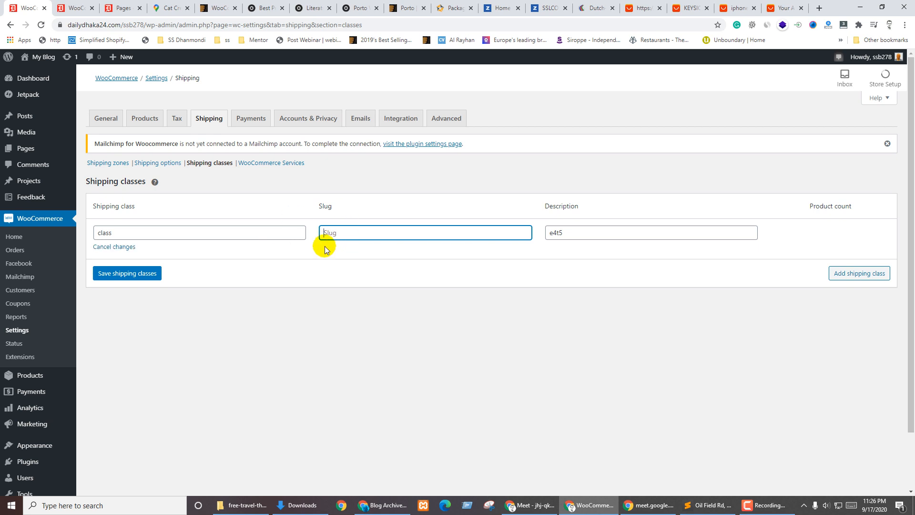
{"action": "left_click", "coordinate": [109, 272]}
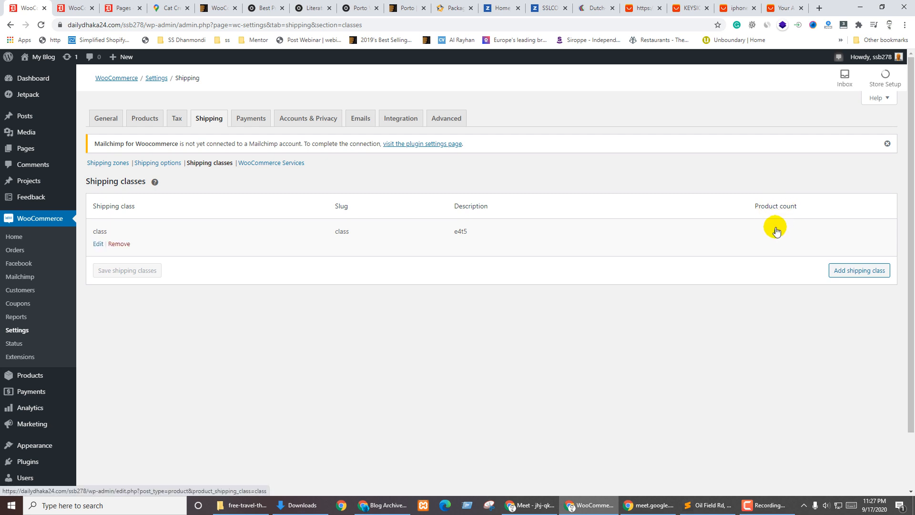
{"action": "left_click", "coordinate": [121, 244]}
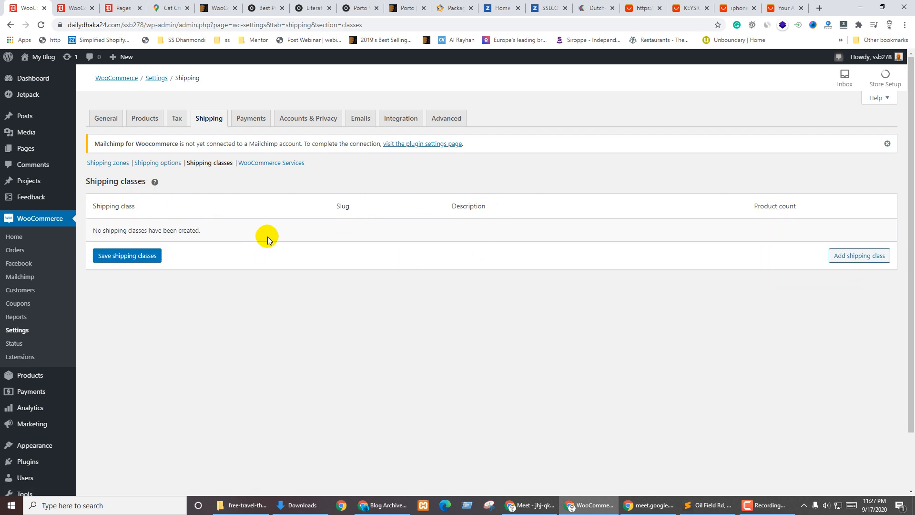
Save the class removal, add and save a 'Bundle Product' shipping class, and open WooCommerce Services
{"action": "left_click", "coordinate": [110, 259]}
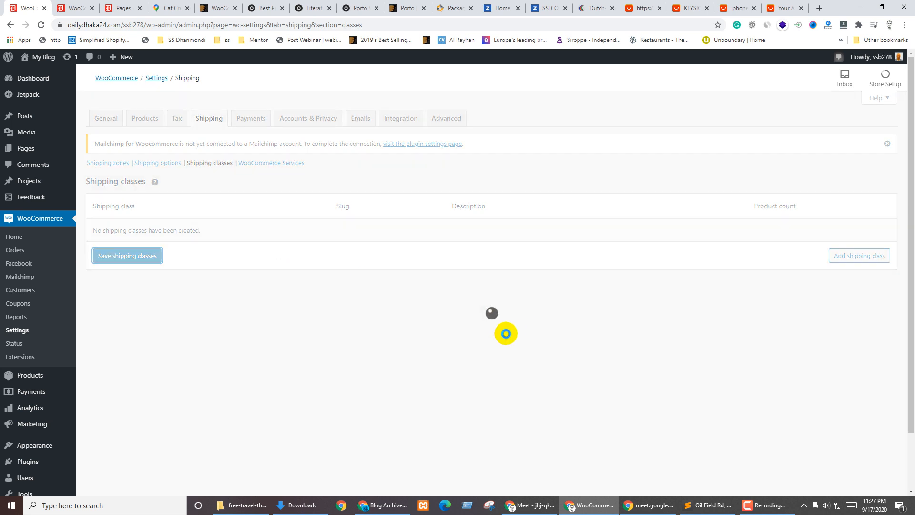
{"action": "left_click", "coordinate": [857, 255]}
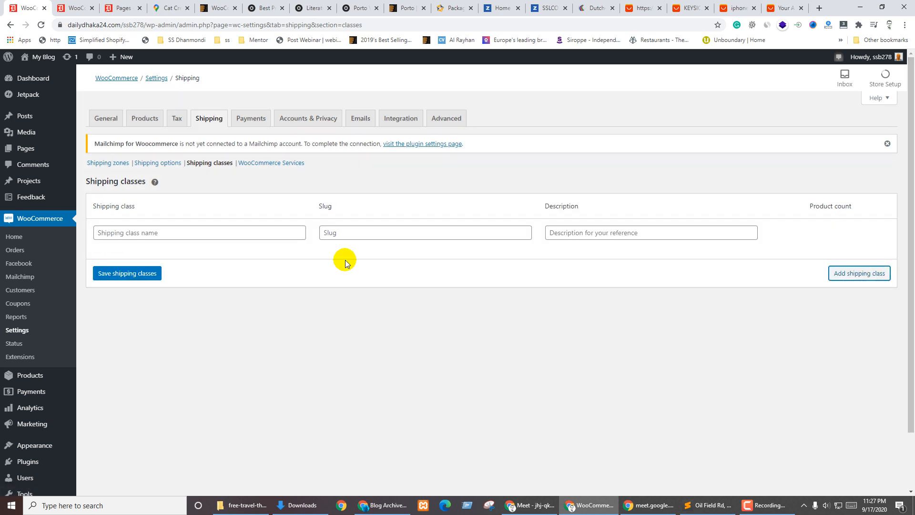
{"action": "left_click", "coordinate": [200, 235]}
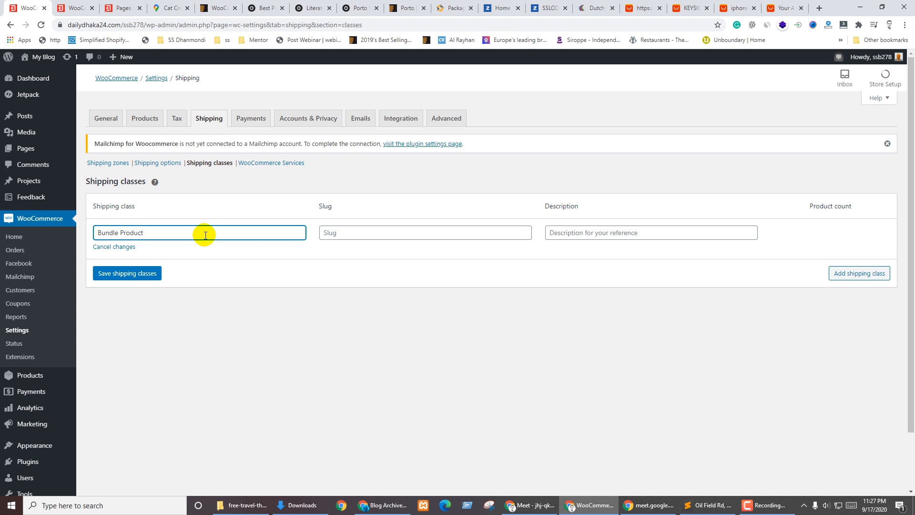
{"action": "left_click", "coordinate": [305, 319]}
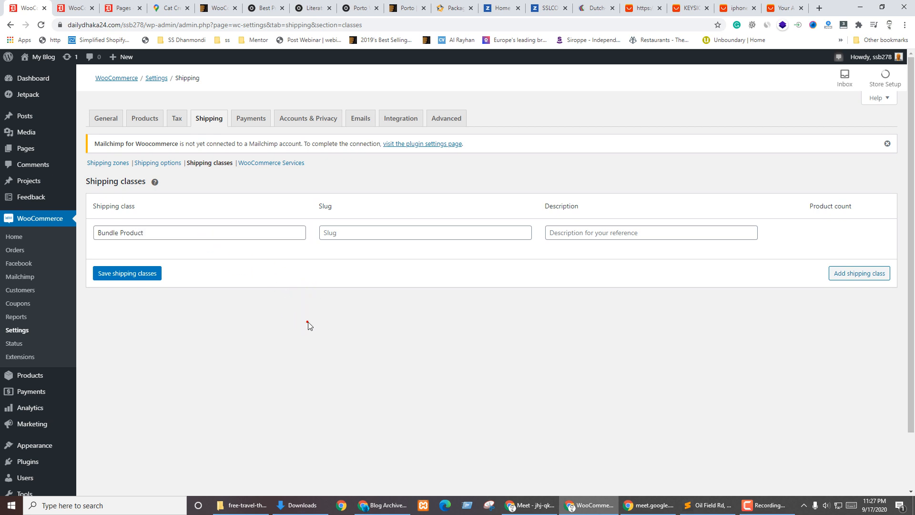
{"action": "left_click", "coordinate": [127, 274]}
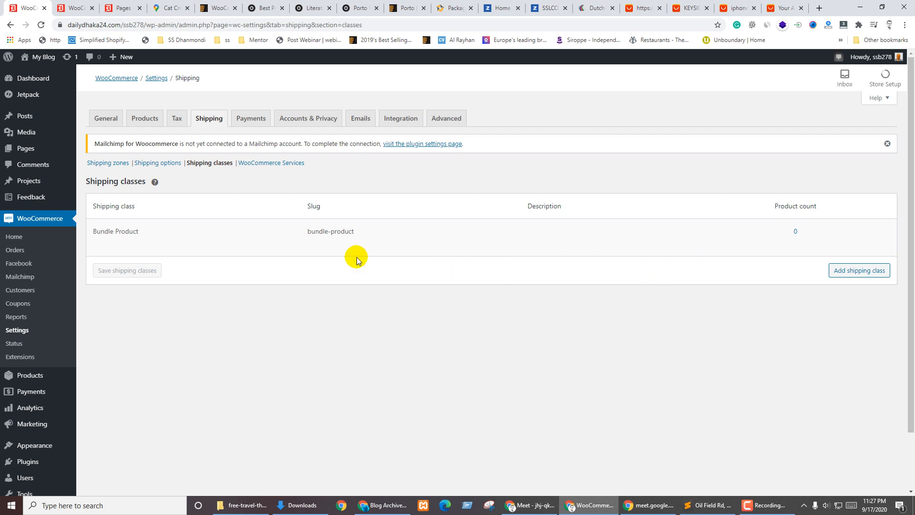
{"action": "left_click", "coordinate": [271, 163]}
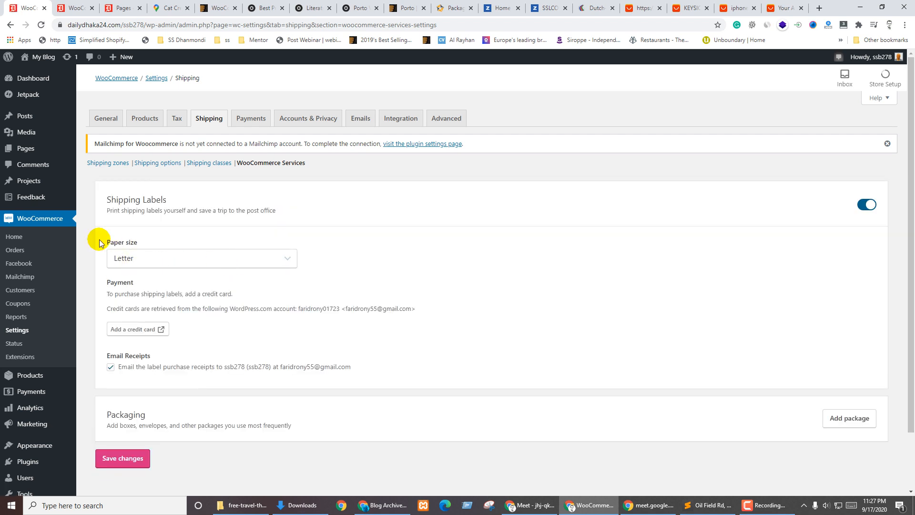
Check the label paper sizes, keep Letter, and go to the WooCommerce Payments page
{"action": "left_click", "coordinate": [186, 259]}
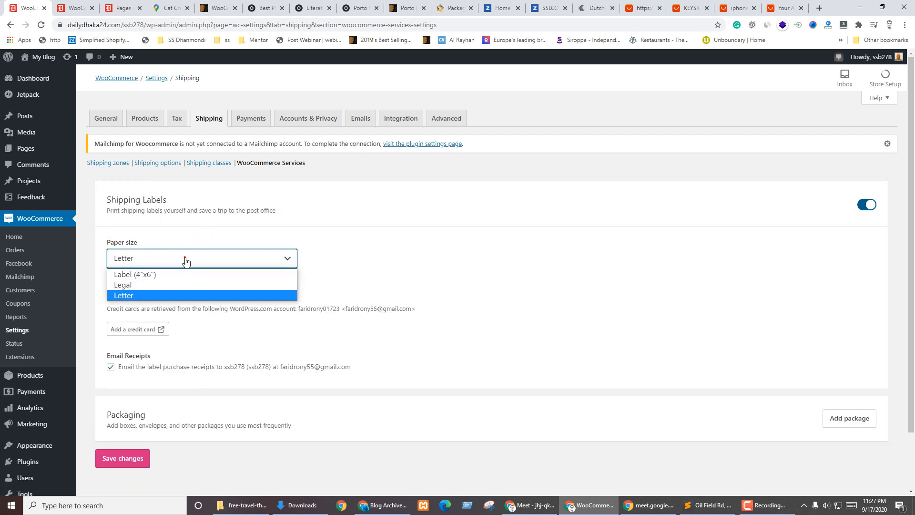
{"action": "left_click", "coordinate": [253, 194]}
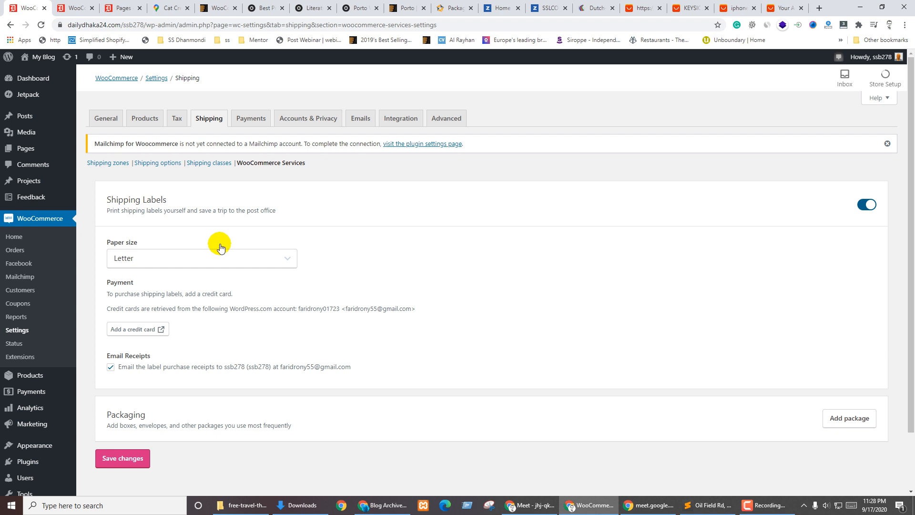
{"action": "left_click", "coordinate": [250, 118]}
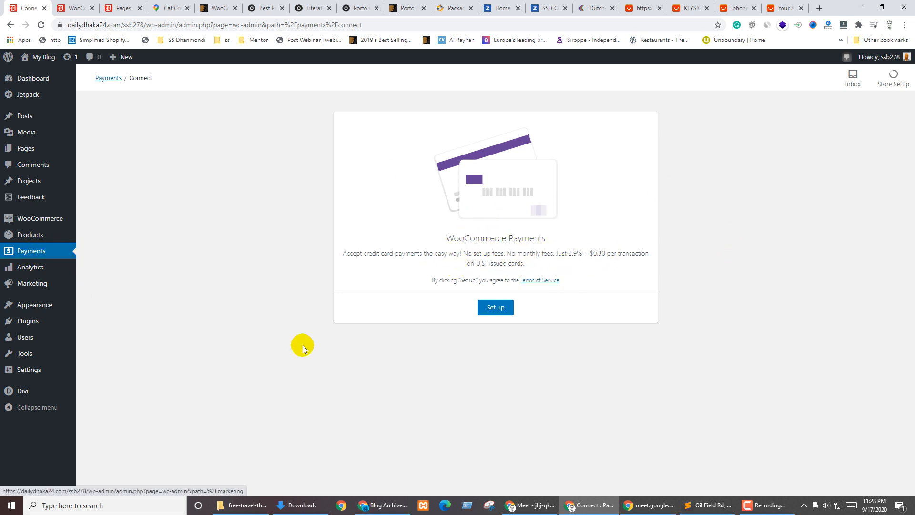
Back out of WooCommerce Payments setup and switch on bank transfer, check, cash on delivery and PayPal Standard
{"action": "left_click", "coordinate": [493, 308]}
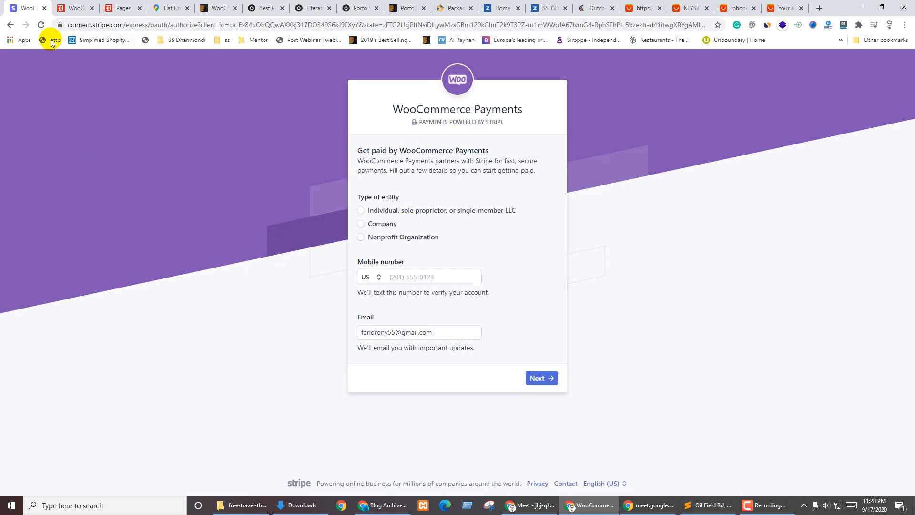
{"action": "left_click", "coordinate": [11, 25]}
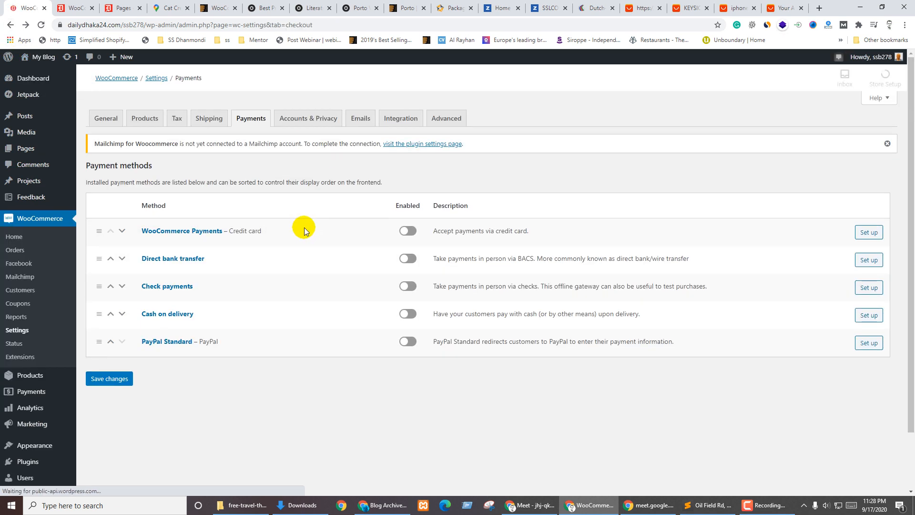
{"action": "left_click", "coordinate": [409, 258]}
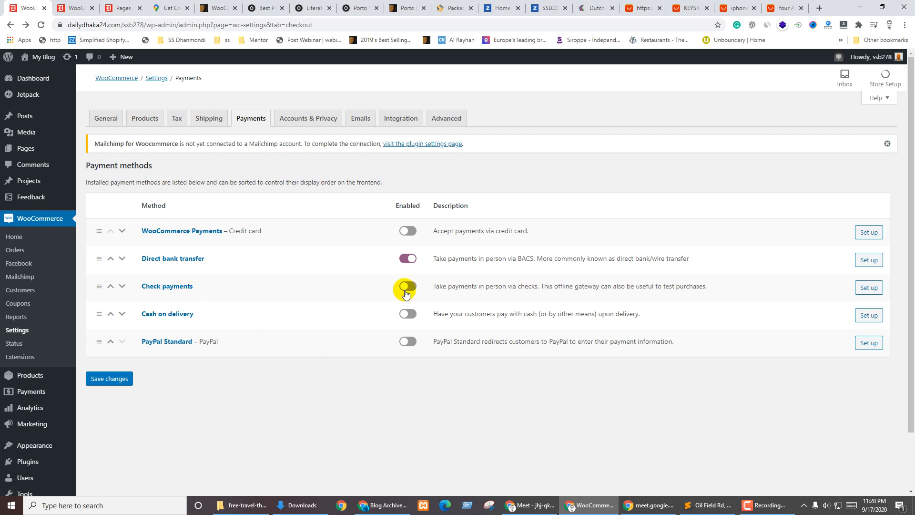
{"action": "left_click", "coordinate": [415, 288]}
{"action": "left_click", "coordinate": [415, 310]}
{"action": "left_click", "coordinate": [403, 341]}
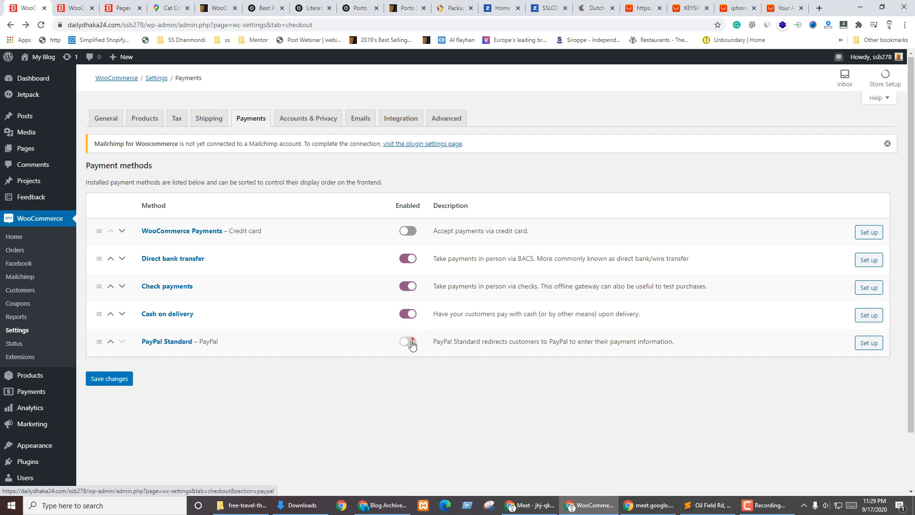
{"action": "left_click", "coordinate": [876, 261]}
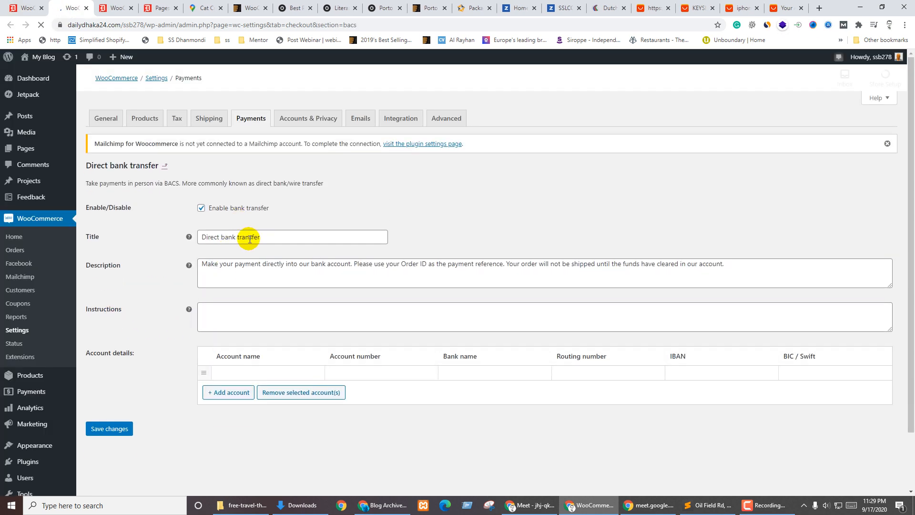
Review the Direct bank transfer title, description and bank account detail fields
{"action": "left_click", "coordinate": [265, 237]}
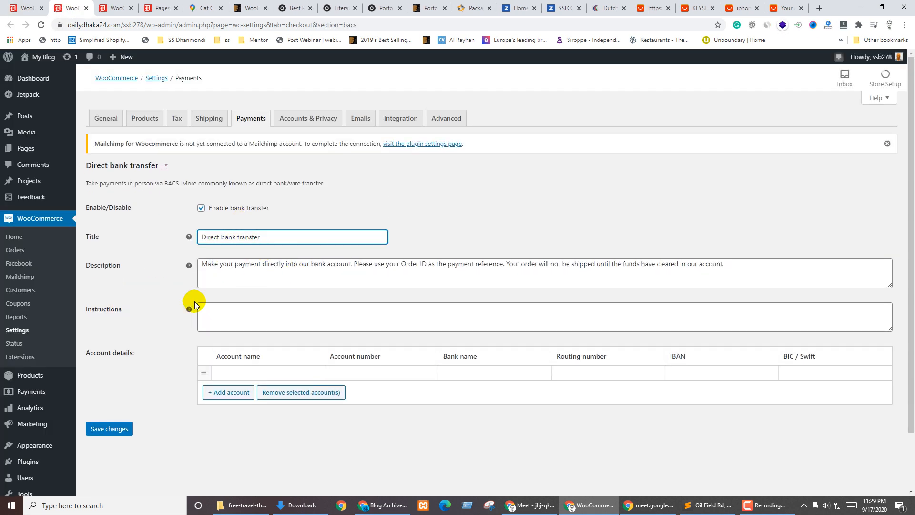
{"action": "left_click_drag", "start_coordinate": [245, 263], "coordinate": [251, 264]}
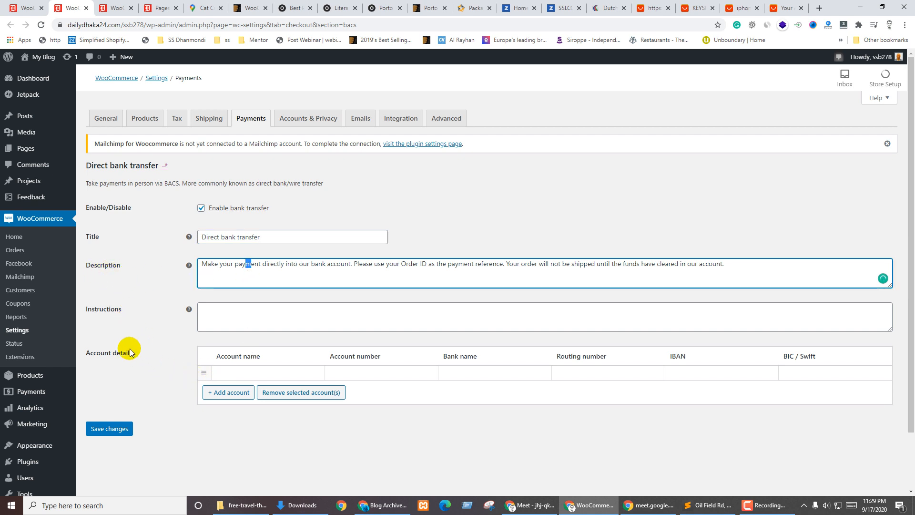
{"action": "left_click", "coordinate": [238, 372]}
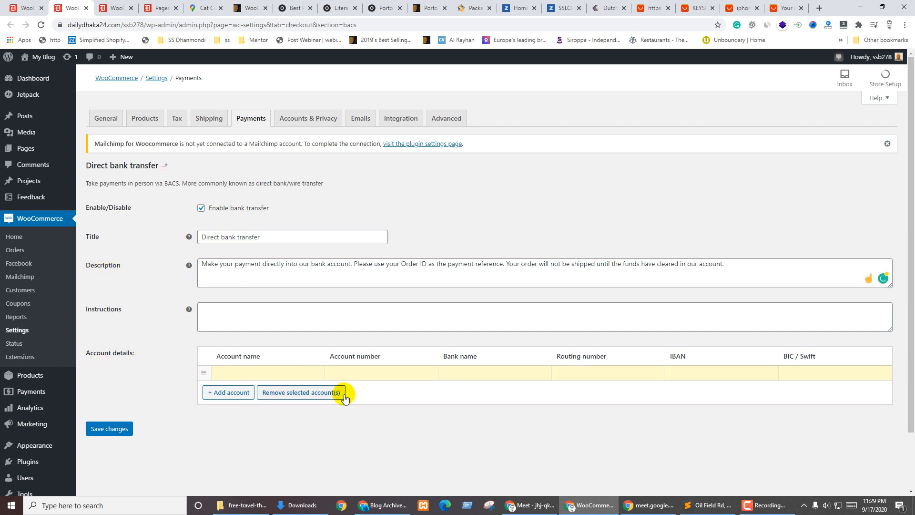
{"action": "left_click", "coordinate": [364, 372]}
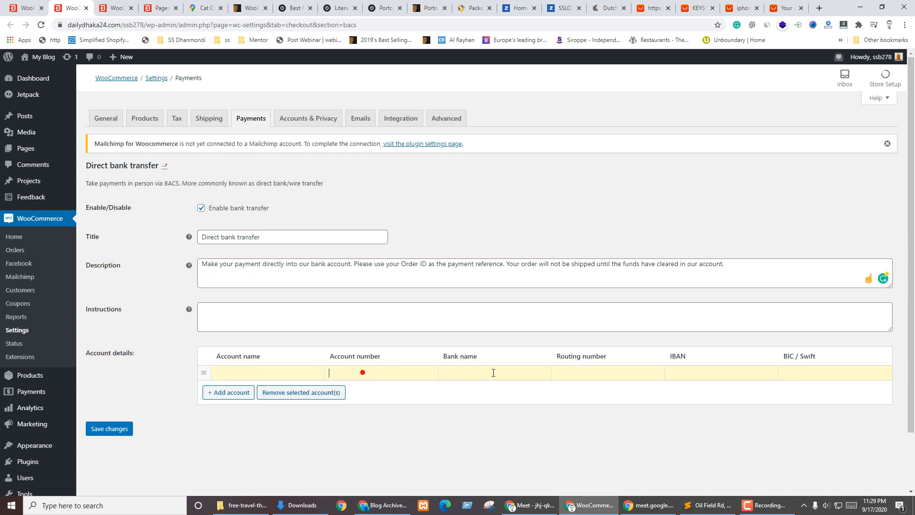
{"action": "left_click", "coordinate": [618, 373]}
Return to the payment methods list and open the Cash on delivery settings in a new tab
{"action": "key", "text": "ctrl+shift+Tab"}
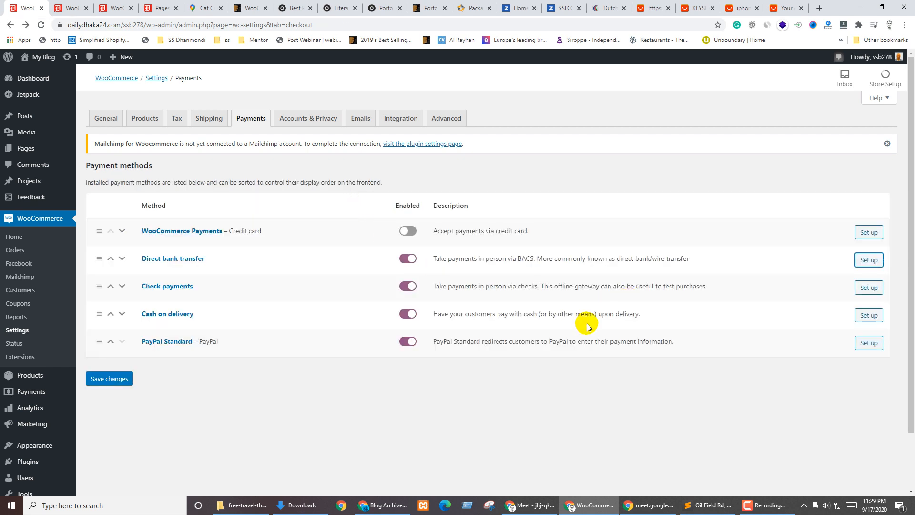
{"action": "left_click", "coordinate": [869, 314], "text": "ctrl"}
{"action": "key", "text": "ctrl+Tab"}
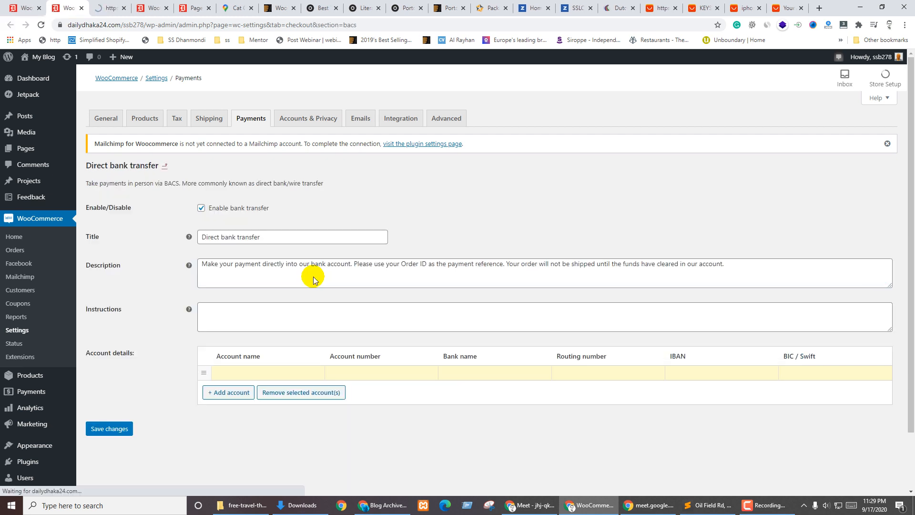
Close the bank transfer tab and review the Cash on delivery title, description and instructions
{"action": "key", "text": "ctrl+w"}
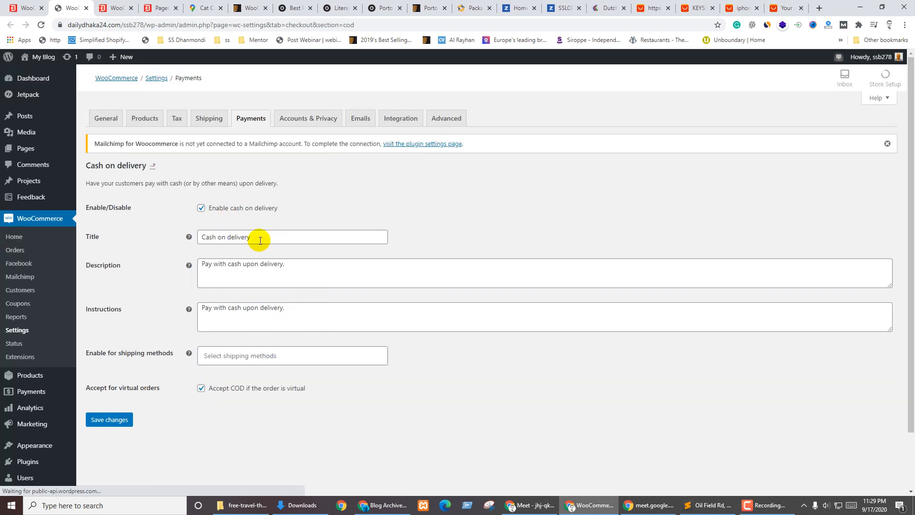
{"action": "left_click", "coordinate": [281, 236]}
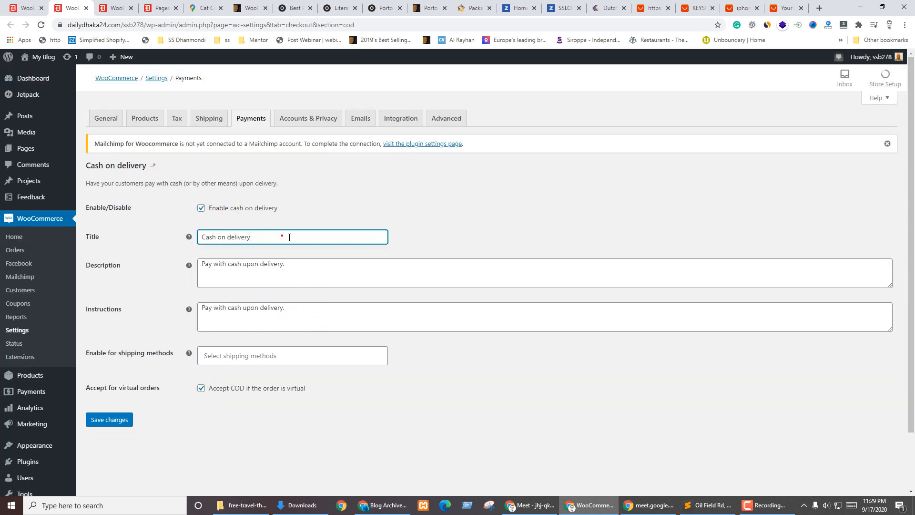
{"action": "left_click", "coordinate": [117, 278]}
{"action": "left_click", "coordinate": [307, 272]}
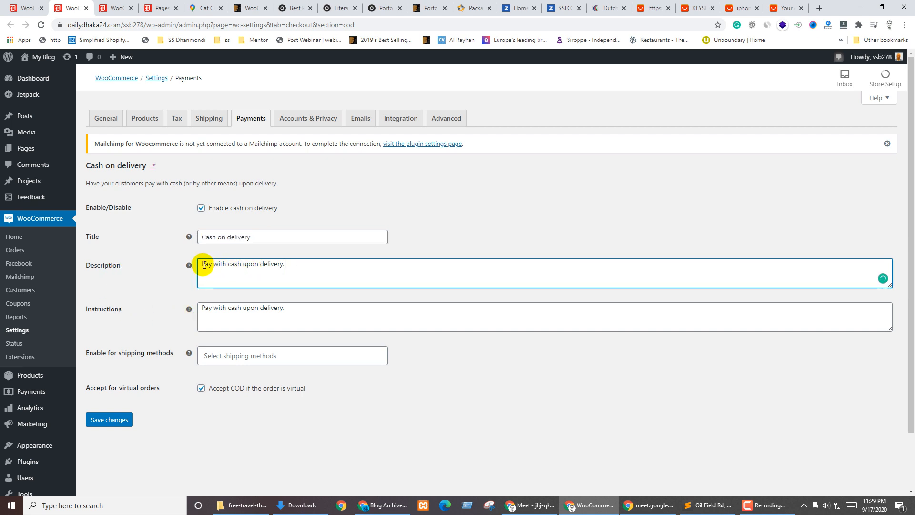
{"action": "left_click_drag", "start_coordinate": [200, 264], "coordinate": [292, 263]}
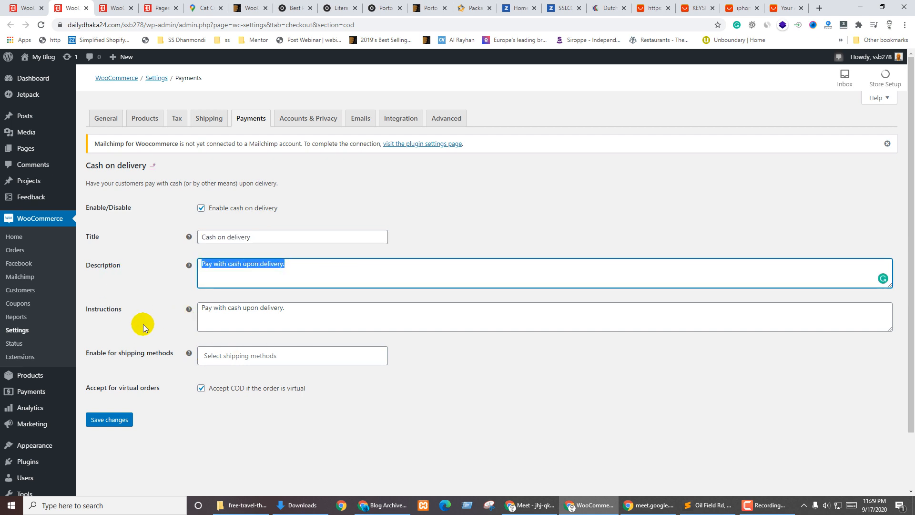
{"action": "left_click", "coordinate": [250, 321]}
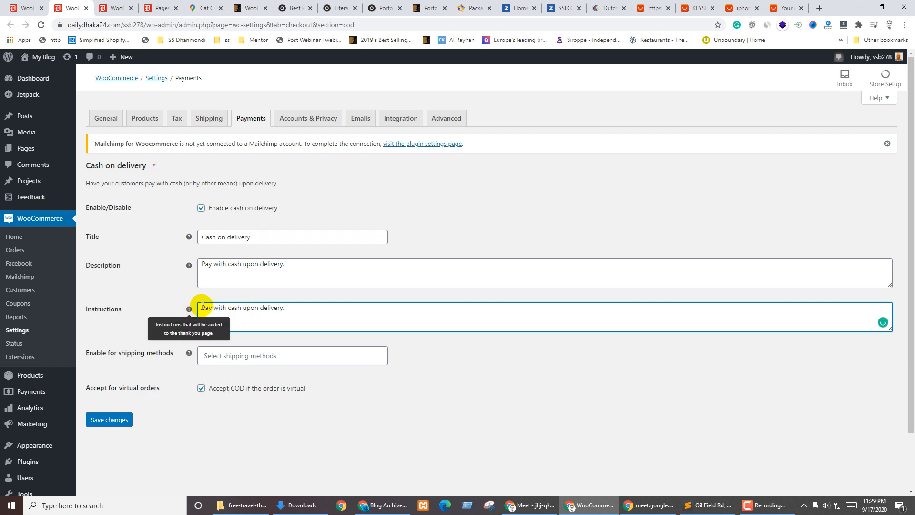
{"action": "left_click", "coordinate": [578, 340]}
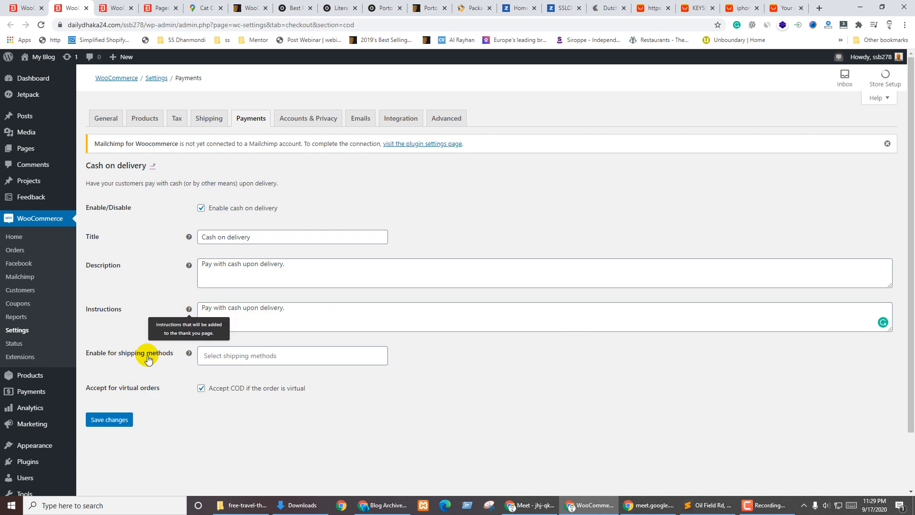
Allow Cash on delivery for any Flat rate method, save, and return to the payment methods list
{"action": "left_click", "coordinate": [235, 356]}
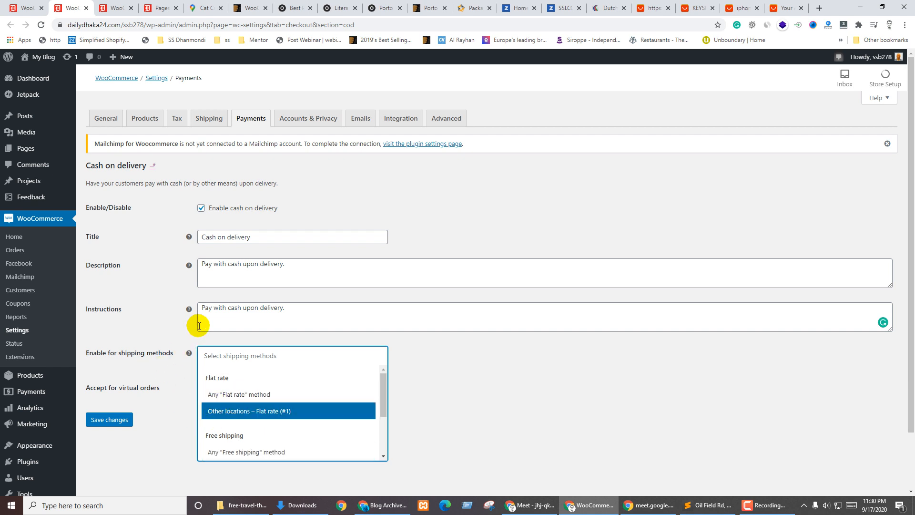
{"action": "left_click", "coordinate": [233, 390]}
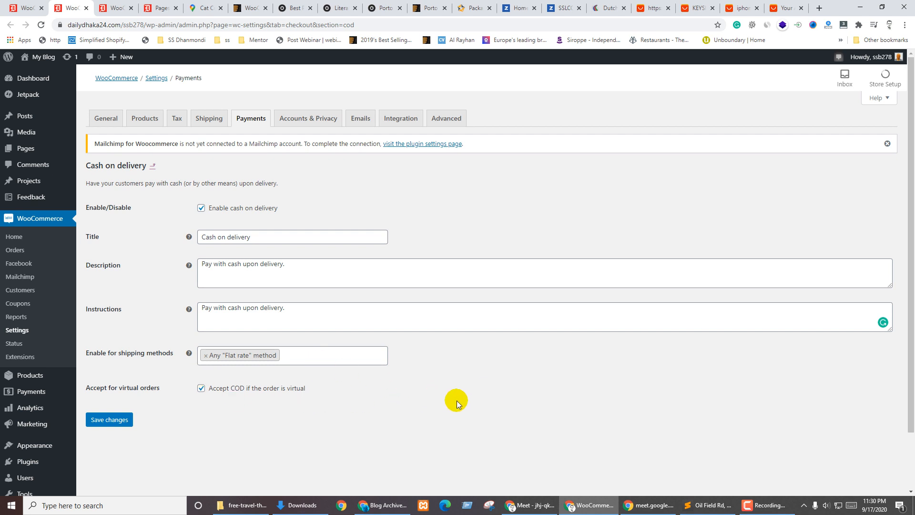
{"action": "left_click", "coordinate": [98, 415]}
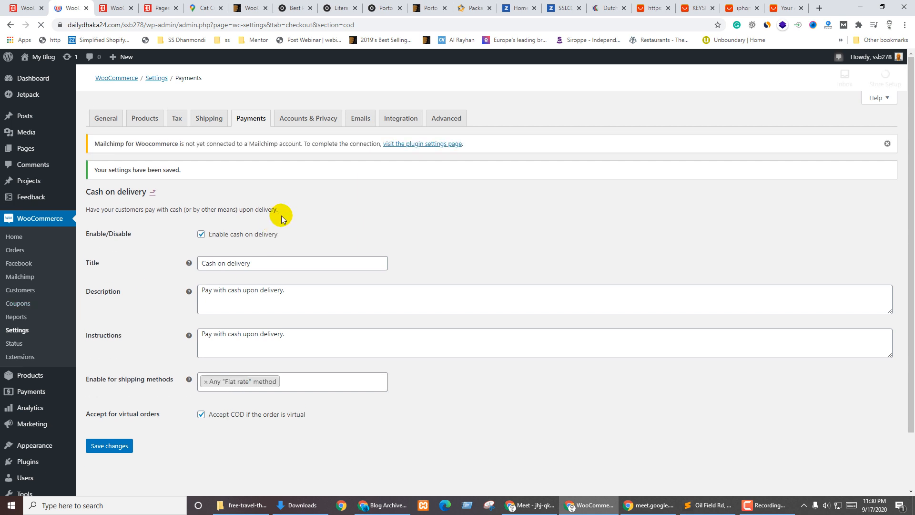
{"action": "left_click", "coordinate": [281, 122]}
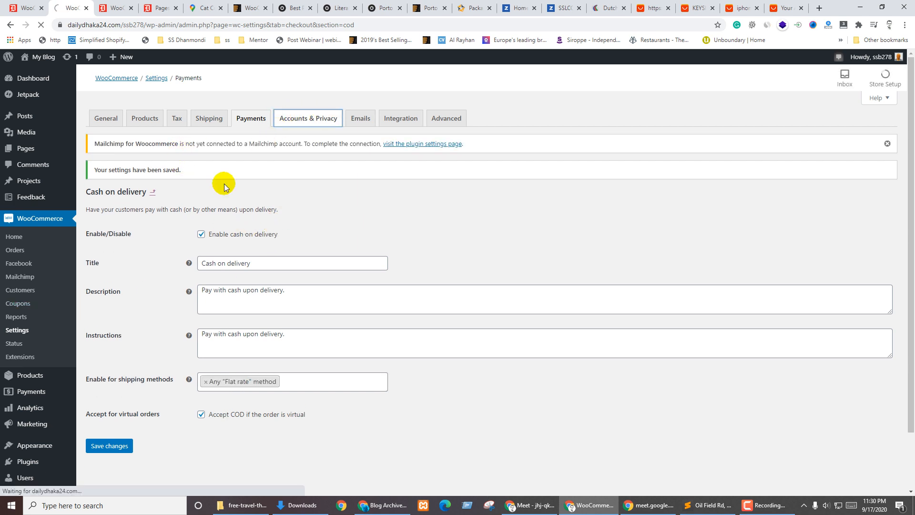
{"action": "left_click", "coordinate": [30, 8]}
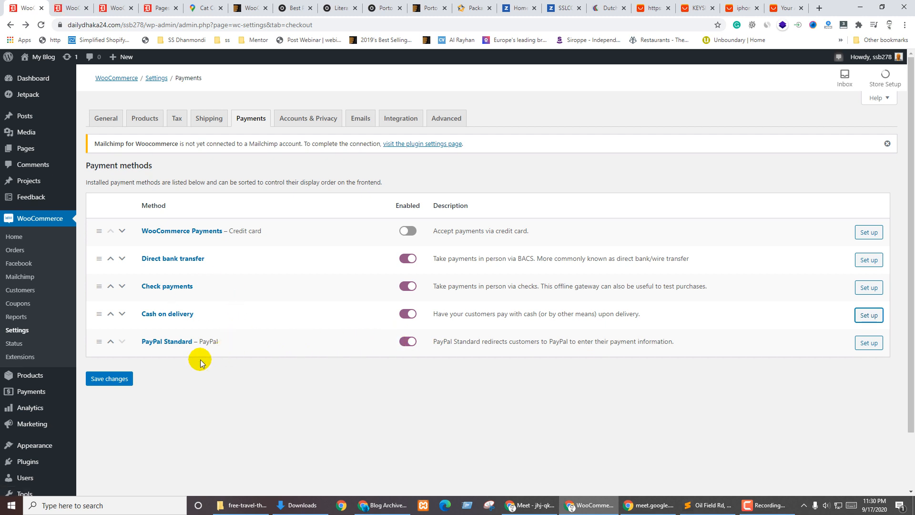
Open the PayPal Standard settings and select the store's PayPal email address to check it
{"action": "left_click", "coordinate": [867, 343]}
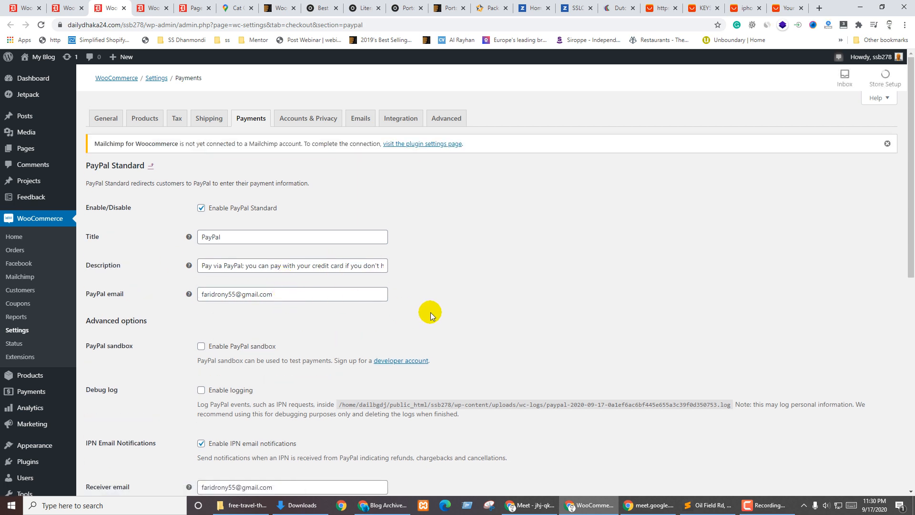
{"action": "left_click", "coordinate": [285, 295]}
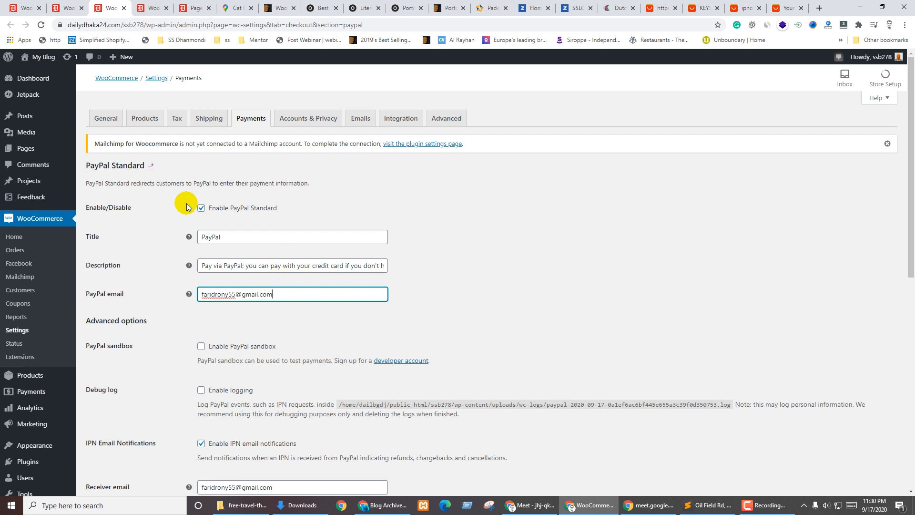
{"action": "left_click", "coordinate": [509, 294]}
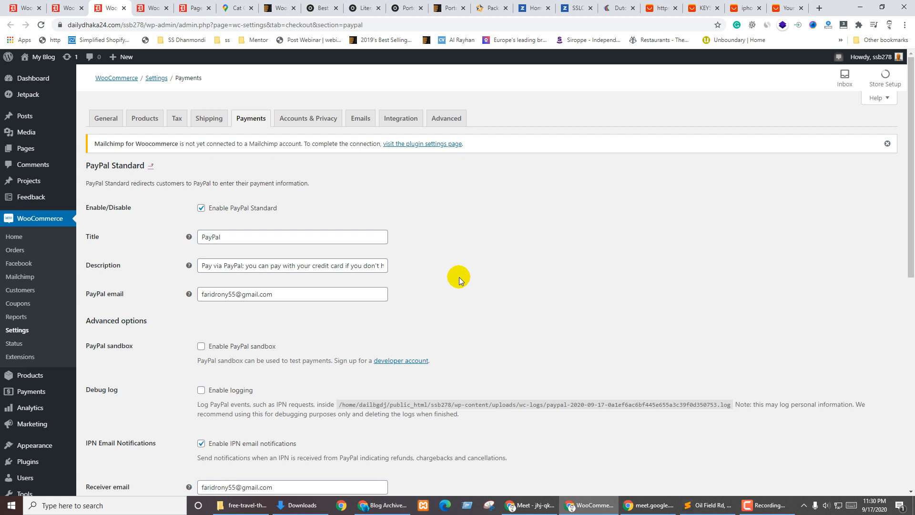
{"action": "left_click", "coordinate": [459, 277]}
{"action": "left_click", "coordinate": [462, 284]}
{"action": "triple_click", "coordinate": [329, 297]}
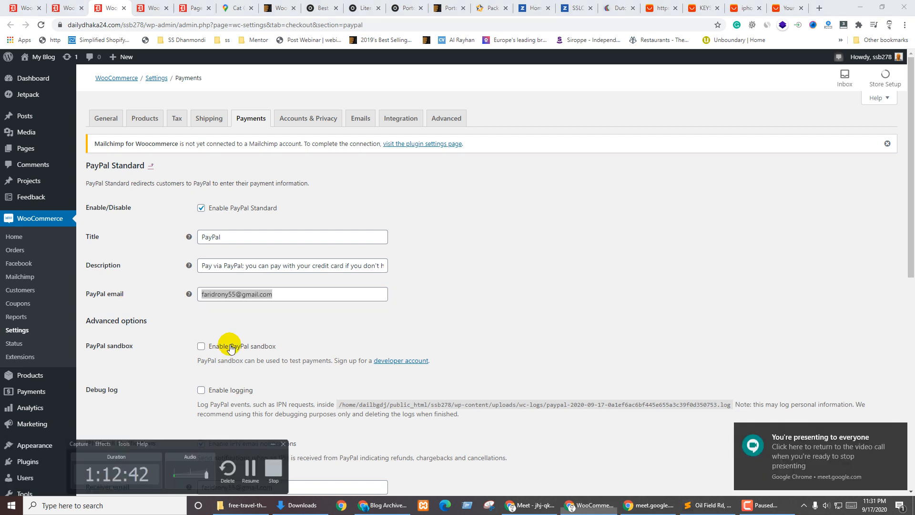
{"action": "left_click", "coordinate": [573, 293]}
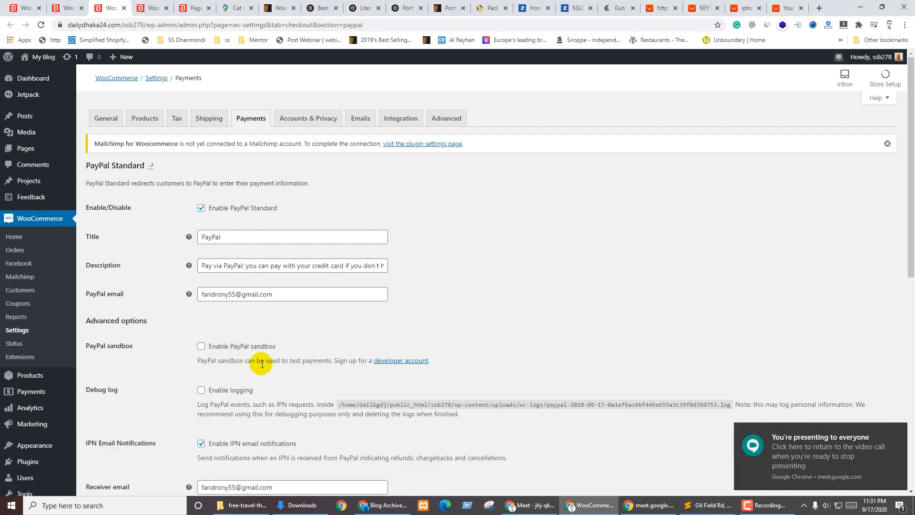
{"action": "scroll", "coordinate": [414, 347], "scroll_direction": "down", "scroll_amount": 4}
{"action": "scroll", "coordinate": [288, 362], "scroll_direction": "up", "scroll_amount": 4}
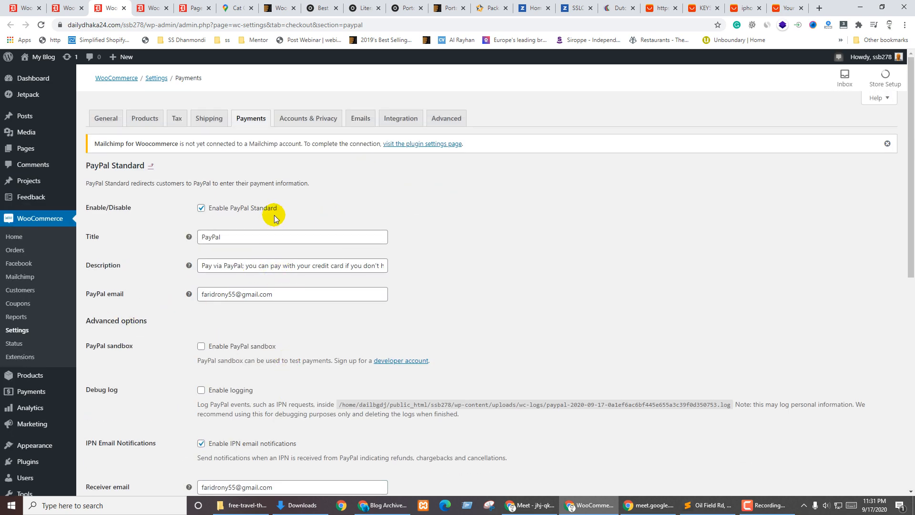
Untick 'Allow customers to place orders without an account' in Accounts & Privacy and save
{"action": "left_click", "coordinate": [296, 120]}
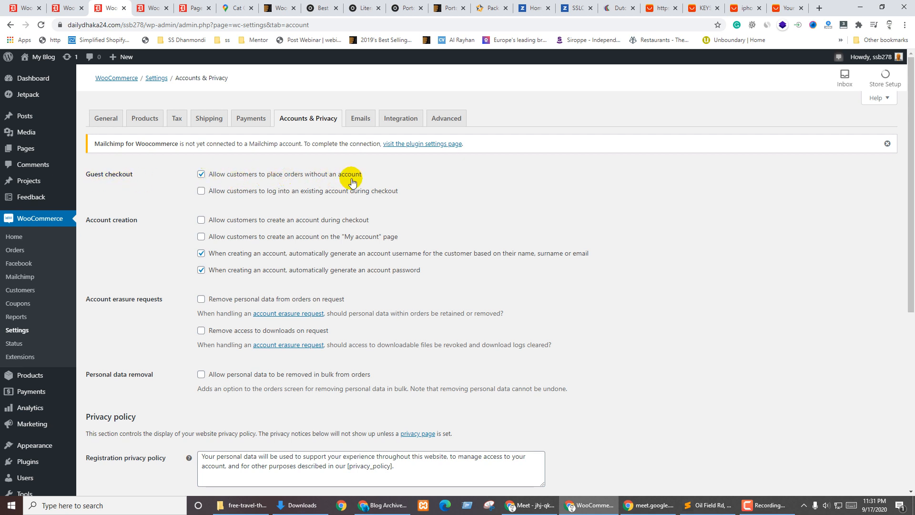
{"action": "left_click", "coordinate": [301, 181]}
{"action": "scroll", "coordinate": [117, 265], "scroll_direction": "down", "scroll_amount": 2}
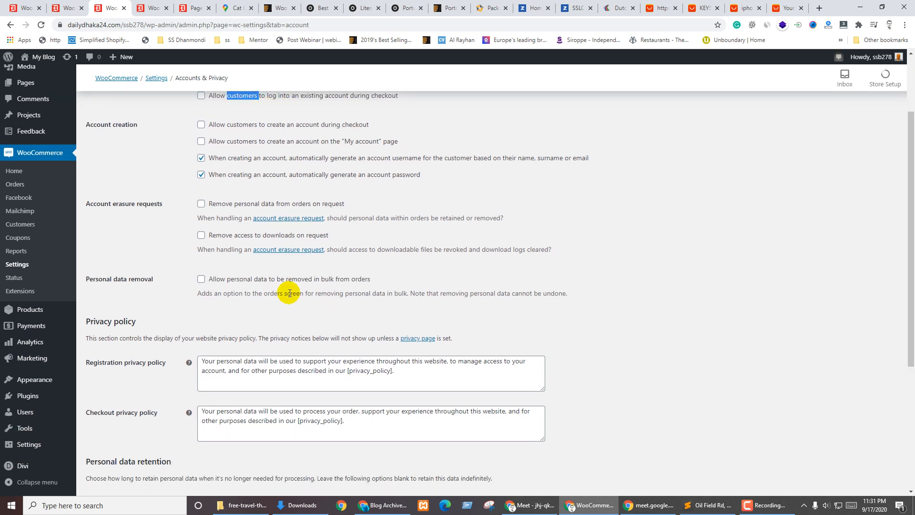
{"action": "scroll", "coordinate": [289, 293], "scroll_direction": "down", "scroll_amount": 5}
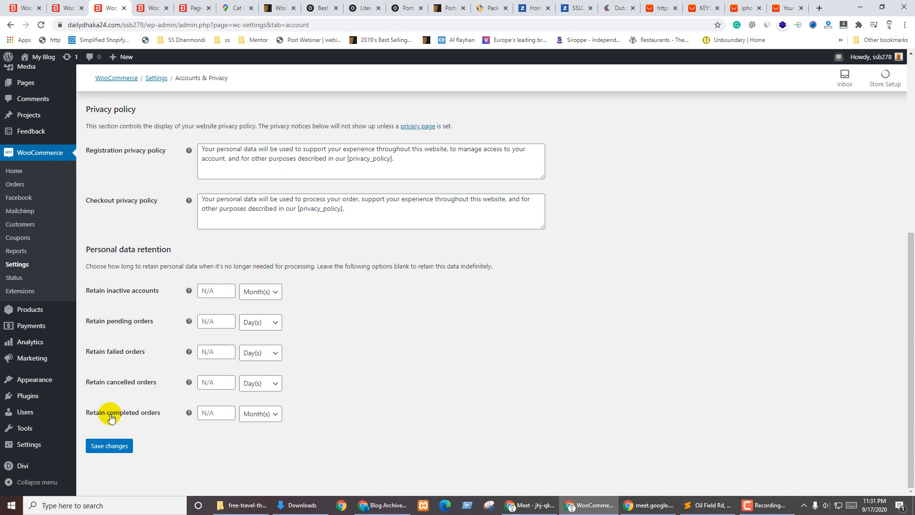
{"action": "scroll", "coordinate": [167, 248], "scroll_direction": "up", "scroll_amount": 6}
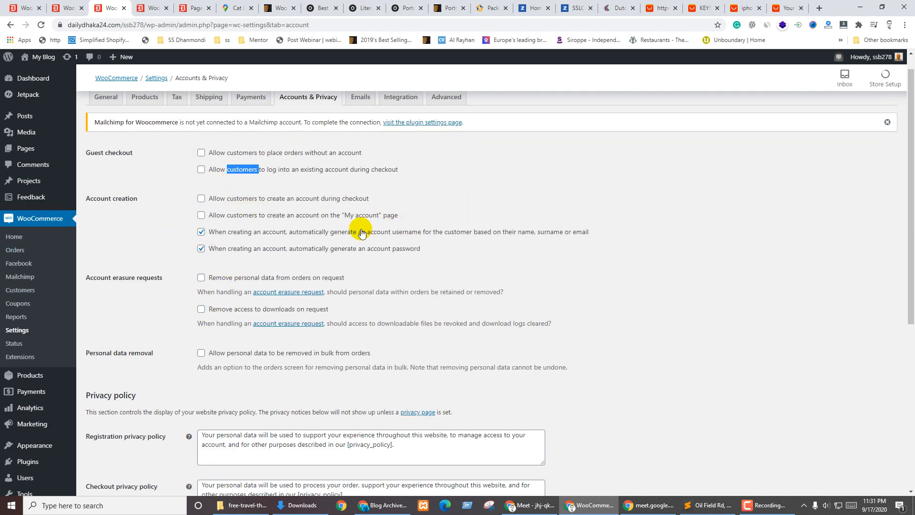
{"action": "scroll", "coordinate": [265, 351], "scroll_direction": "down", "scroll_amount": 6}
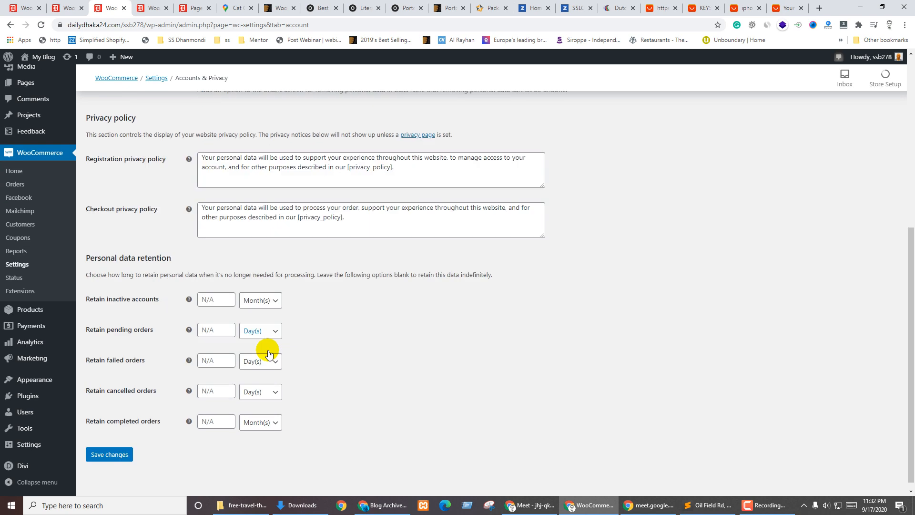
{"action": "left_click", "coordinate": [107, 446]}
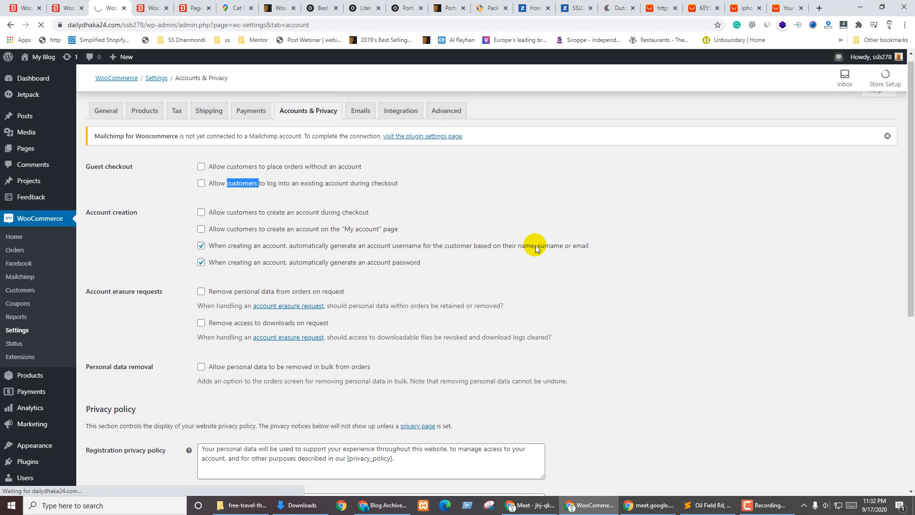
Go to the Emails settings tab and open the New order email's settings
{"action": "left_click", "coordinate": [360, 119]}
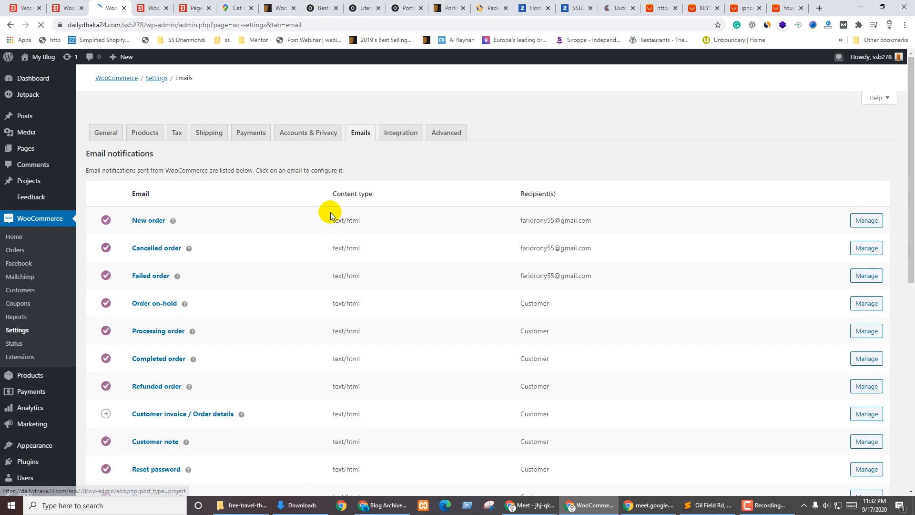
{"action": "scroll", "coordinate": [204, 307], "scroll_direction": "down", "scroll_amount": 5}
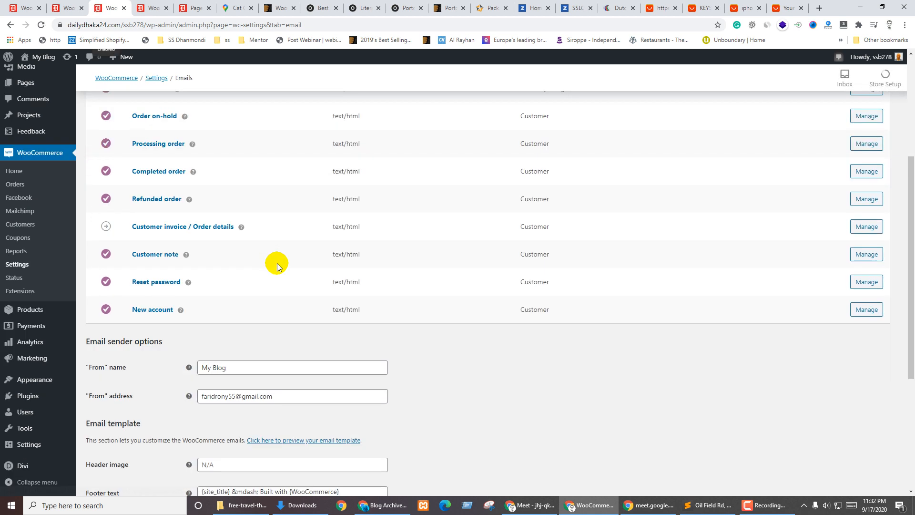
{"action": "scroll", "coordinate": [142, 343], "scroll_direction": "up", "scroll_amount": 2}
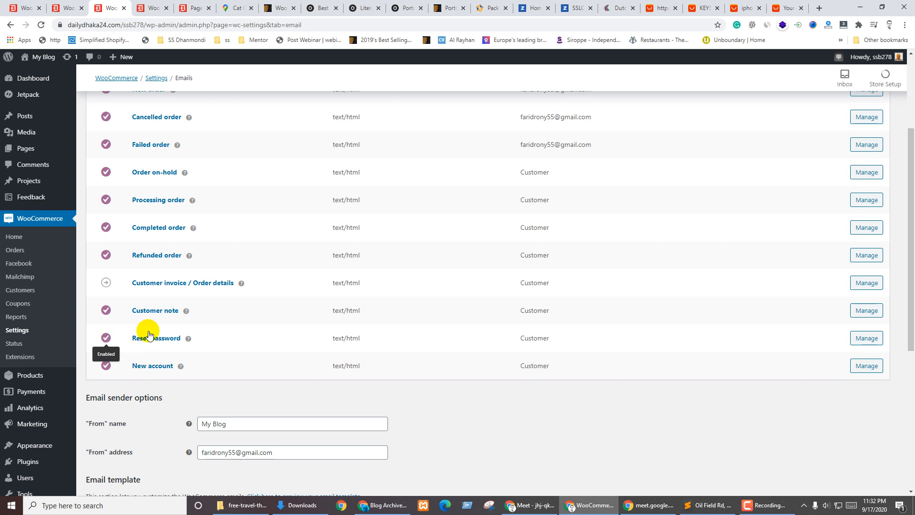
{"action": "scroll", "coordinate": [253, 293], "scroll_direction": "up", "scroll_amount": 3}
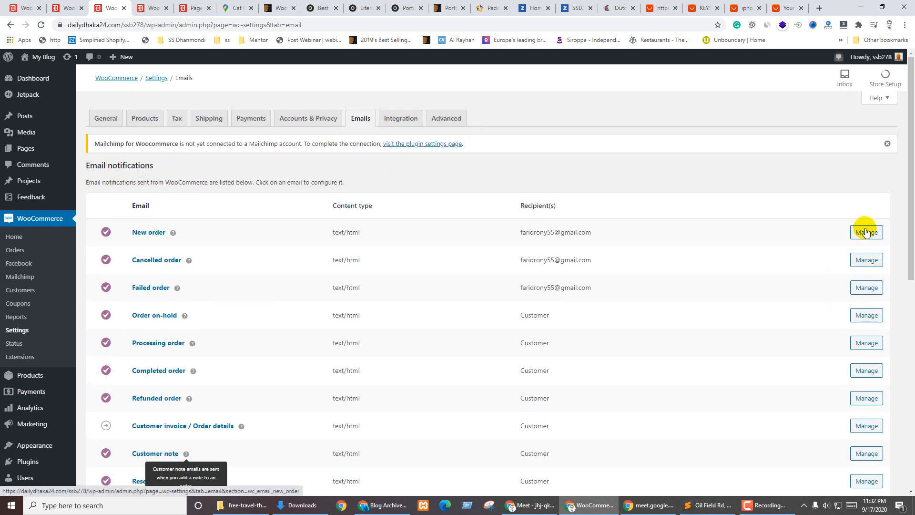
{"action": "scroll", "coordinate": [620, 343], "scroll_direction": "down", "scroll_amount": 8}
{"action": "scroll", "coordinate": [649, 321], "scroll_direction": "up", "scroll_amount": 7}
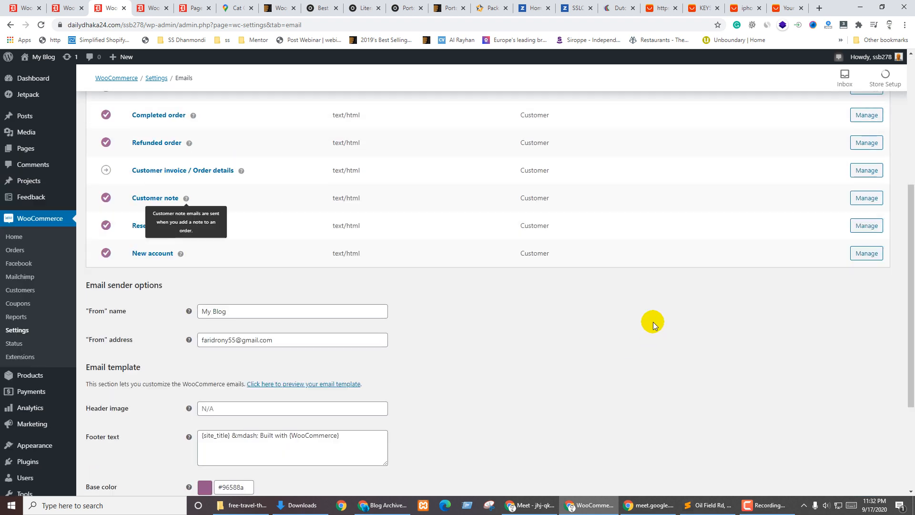
{"action": "left_click", "coordinate": [858, 188]}
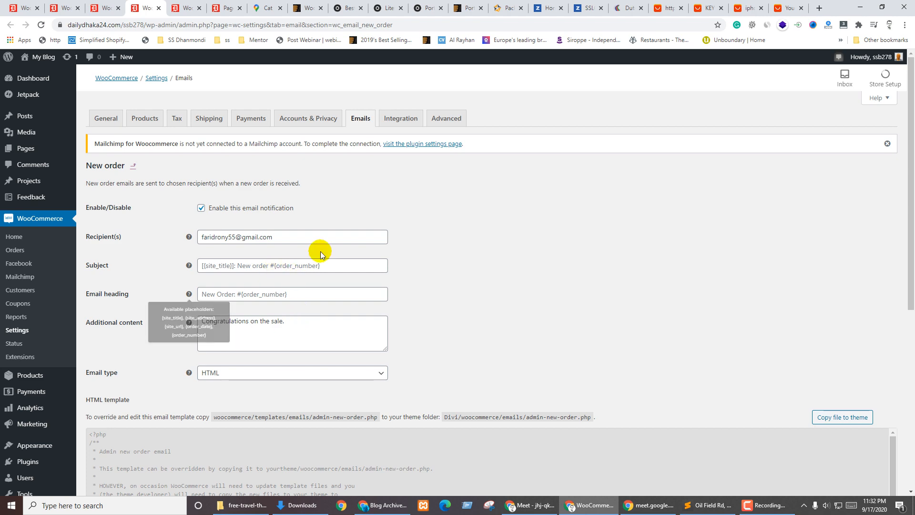
Review the New order email's settings and HTML template, then go back to the Email notifications list
{"action": "scroll", "coordinate": [154, 321], "scroll_direction": "down", "scroll_amount": 5}
{"action": "scroll", "coordinate": [194, 257], "scroll_direction": "down", "scroll_amount": 5}
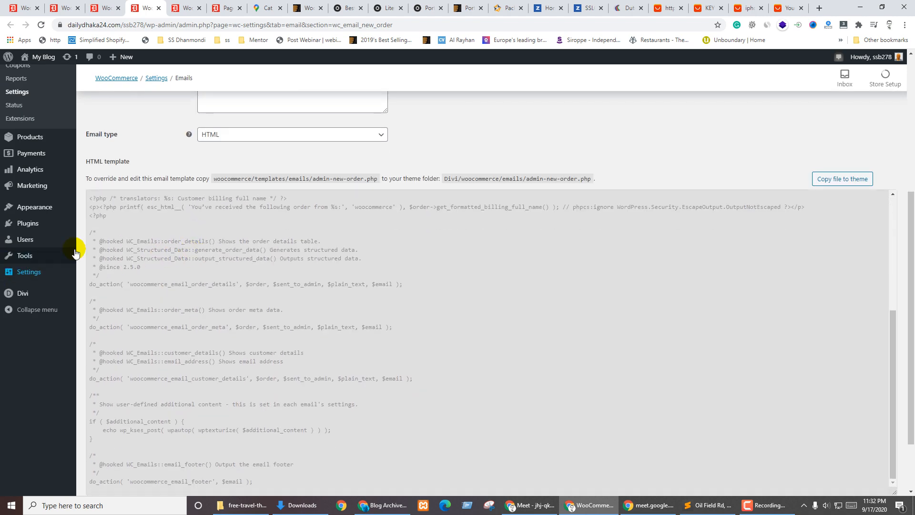
{"action": "scroll", "coordinate": [189, 353], "scroll_direction": "up", "scroll_amount": 4}
{"action": "scroll", "coordinate": [189, 353], "scroll_direction": "up", "scroll_amount": 6}
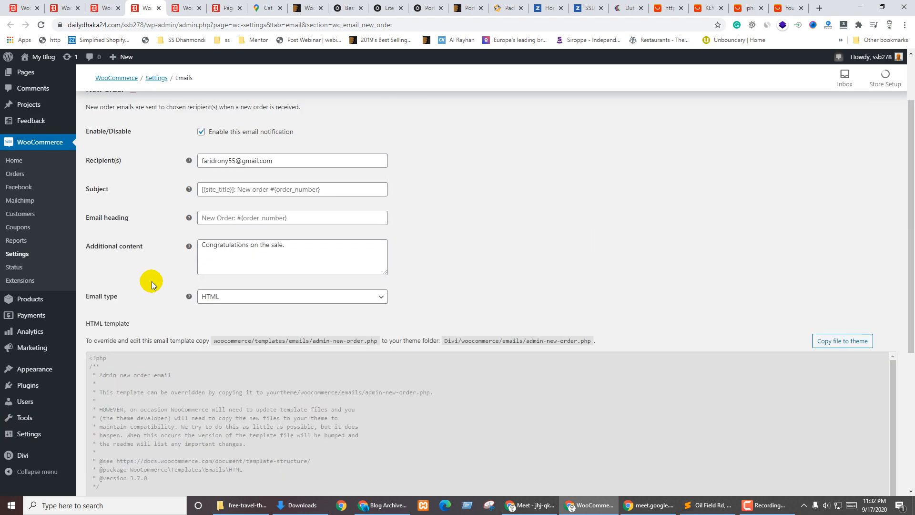
{"action": "left_click_drag", "start_coordinate": [460, 403], "coordinate": [841, 451]}
{"action": "scroll", "coordinate": [406, 255], "scroll_direction": "up", "scroll_amount": 2}
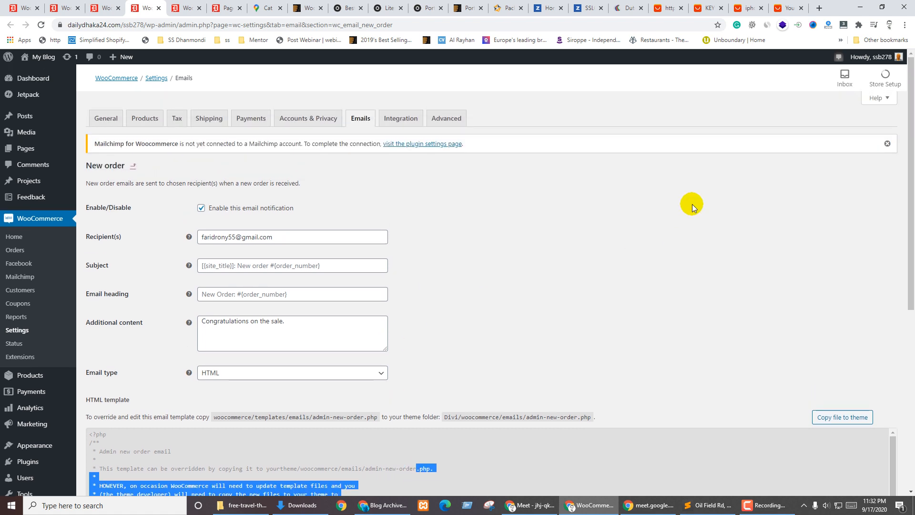
{"action": "key", "text": "ctrl+shift+Tab"}
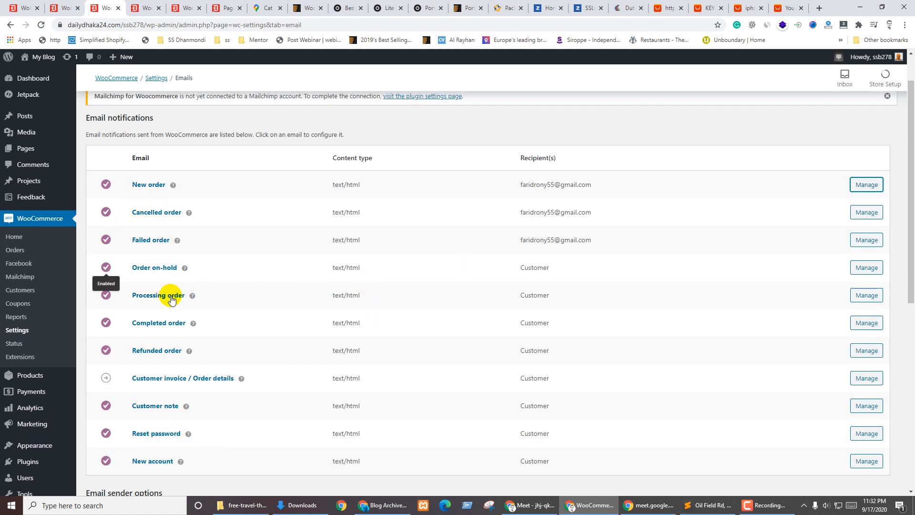
Highlight the Customer recipient rows in the Email notifications list
{"action": "mouse_move", "coordinate": [198, 352]}
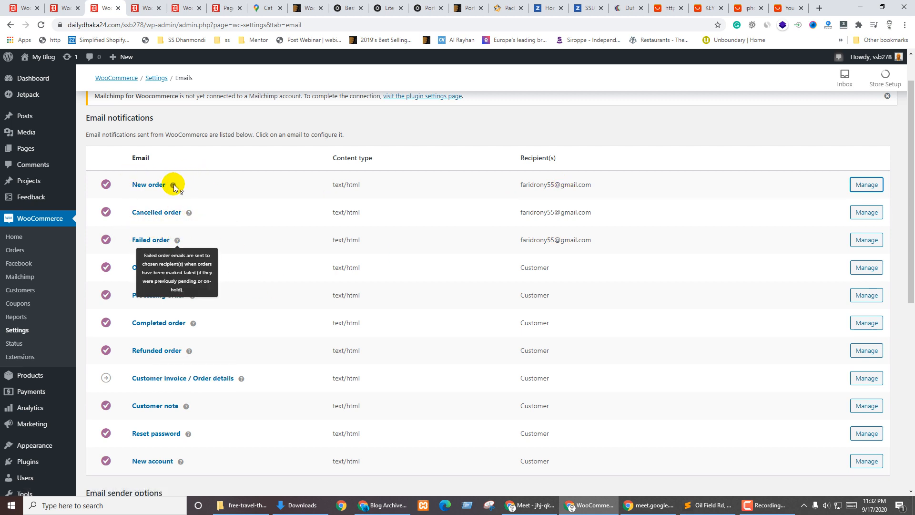
{"action": "left_click_drag", "start_coordinate": [517, 268], "coordinate": [569, 449]}
{"action": "left_click", "coordinate": [583, 360]}
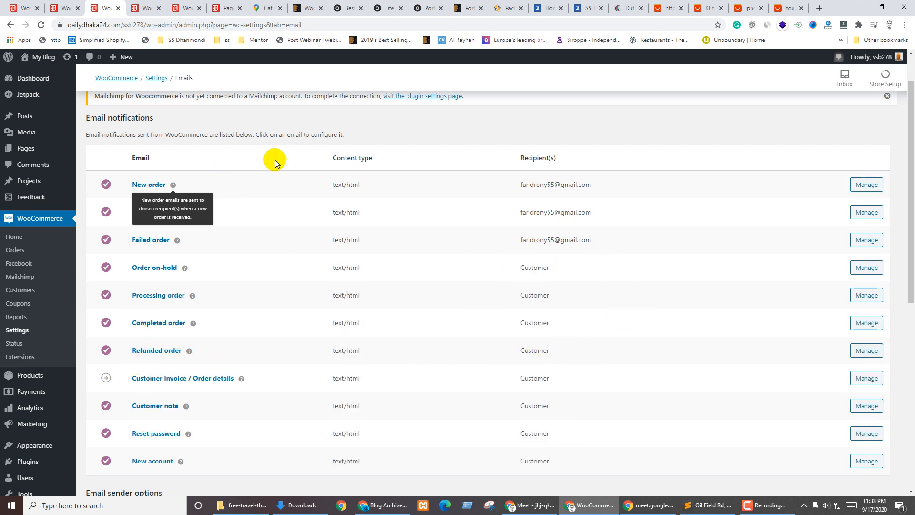
Open the Integration settings and the MaxMind Geolocation integration documentation
{"action": "scroll", "coordinate": [274, 159], "scroll_direction": "up", "scroll_amount": 1}
{"action": "left_click", "coordinate": [399, 118]}
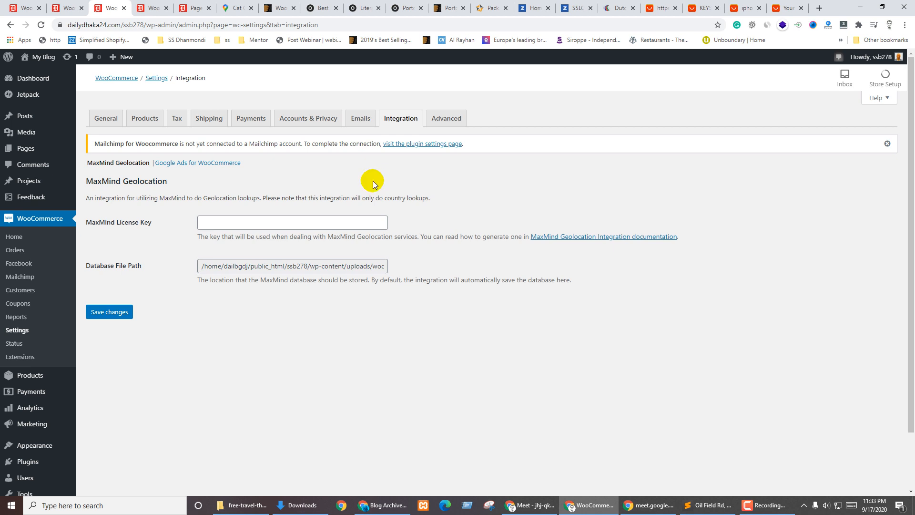
{"action": "left_click", "coordinate": [211, 222]}
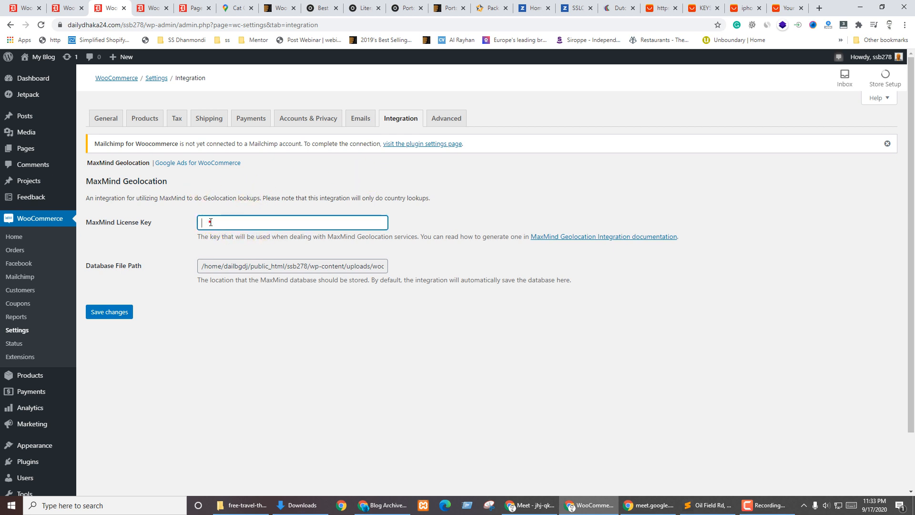
{"action": "left_click", "coordinate": [580, 239]}
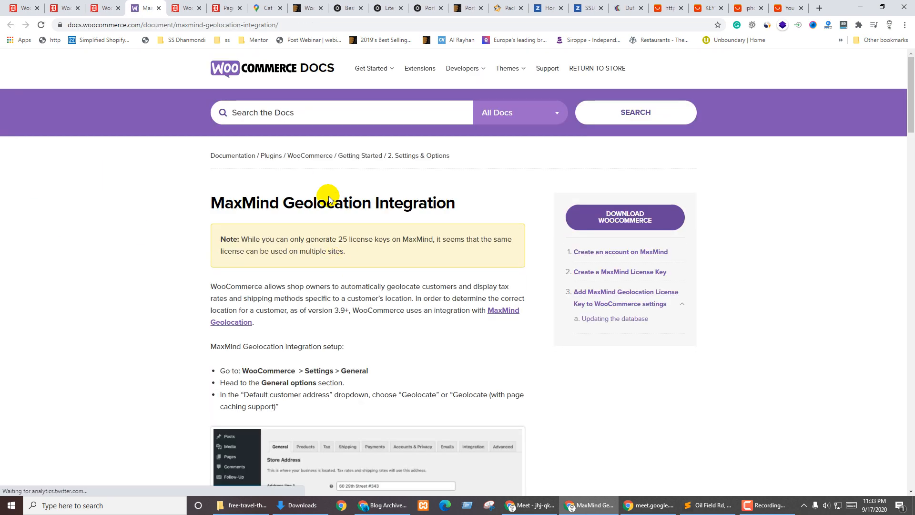
Scroll through the MaxMind Geolocation integration documentation
{"action": "scroll", "coordinate": [351, 283], "scroll_direction": "down", "scroll_amount": 7}
{"action": "scroll", "coordinate": [379, 275], "scroll_direction": "down", "scroll_amount": 5}
{"action": "scroll", "coordinate": [374, 198], "scroll_direction": "up", "scroll_amount": 4}
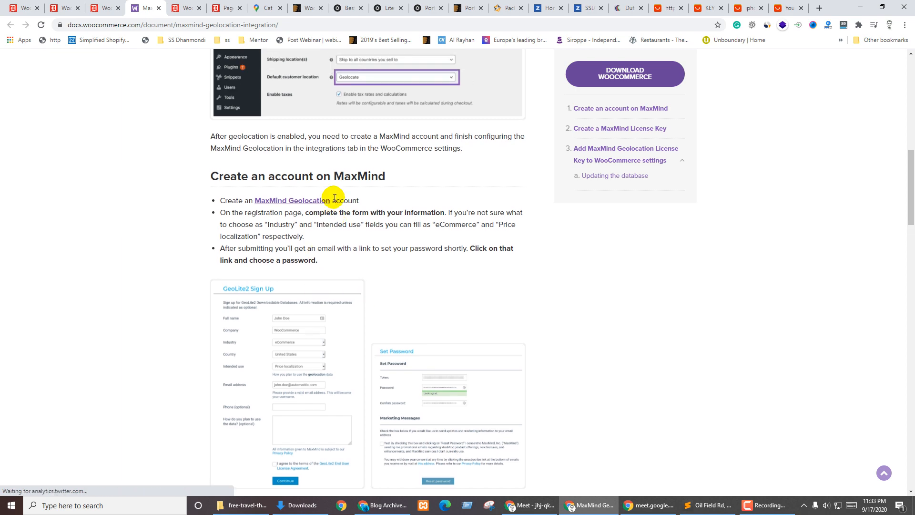
{"action": "scroll", "coordinate": [428, 266], "scroll_direction": "down", "scroll_amount": 8}
{"action": "scroll", "coordinate": [477, 314], "scroll_direction": "up", "scroll_amount": 2}
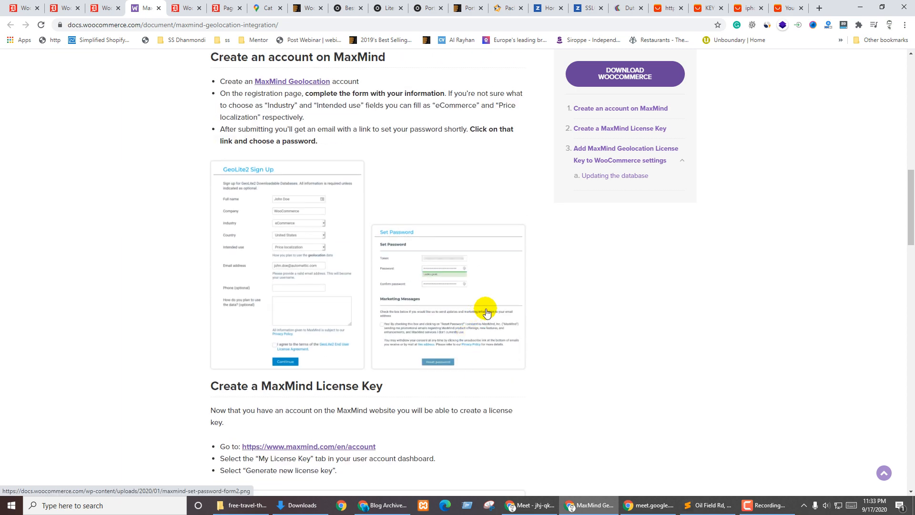
{"action": "scroll", "coordinate": [491, 308], "scroll_direction": "down", "scroll_amount": 17}
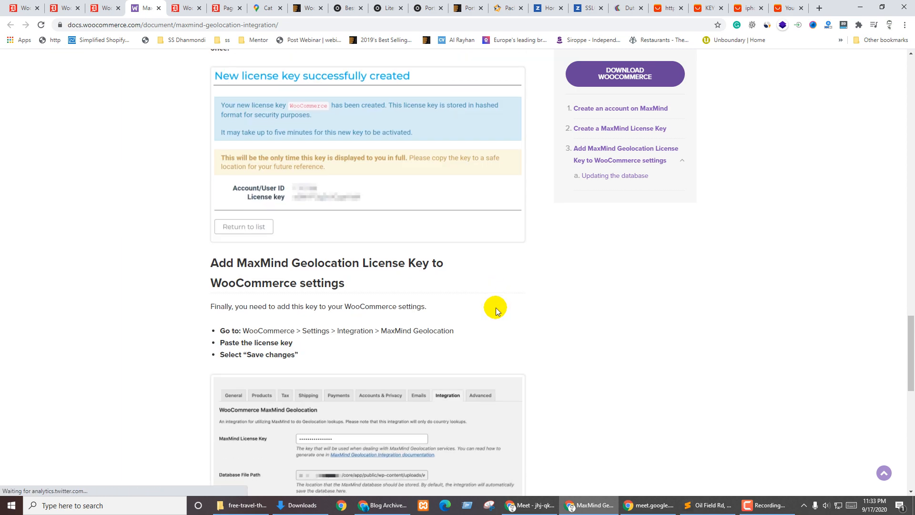
{"action": "scroll", "coordinate": [495, 307], "scroll_direction": "down", "scroll_amount": 8}
{"action": "scroll", "coordinate": [496, 307], "scroll_direction": "up", "scroll_amount": 5}
{"action": "scroll", "coordinate": [495, 305], "scroll_direction": "up", "scroll_amount": 20}
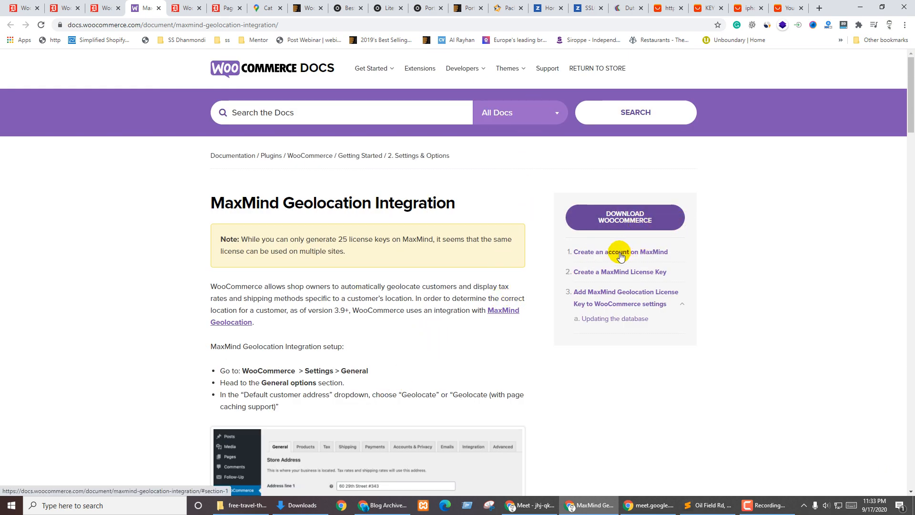
View MaxMind's GeoLite2 downloadable databases page, then return to the store's Integration settings
{"action": "left_click", "coordinate": [227, 323]}
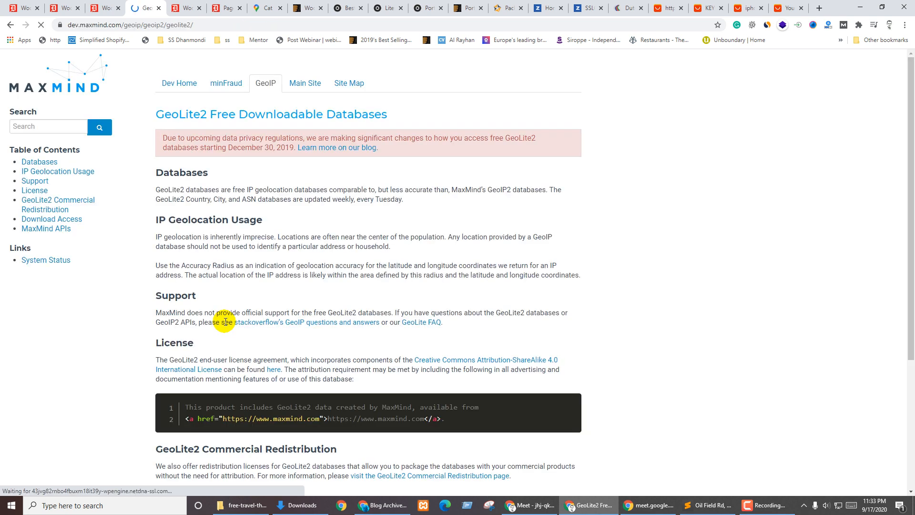
{"action": "scroll", "coordinate": [381, 307], "scroll_direction": "down", "scroll_amount": 3}
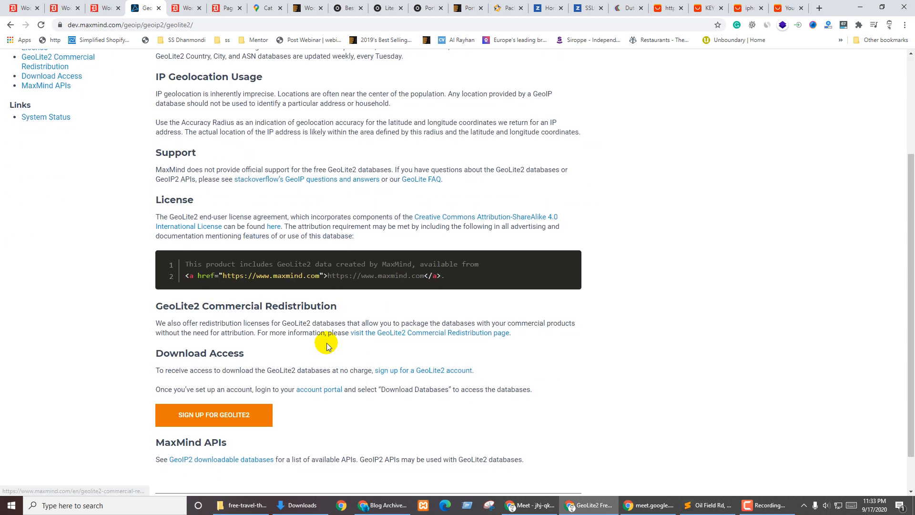
{"action": "scroll", "coordinate": [252, 339], "scroll_direction": "down", "scroll_amount": 1}
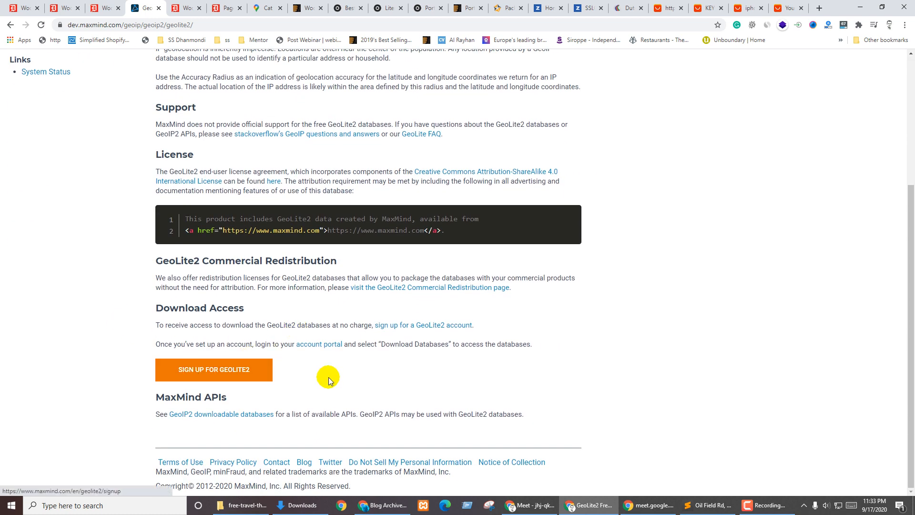
{"action": "scroll", "coordinate": [365, 379], "scroll_direction": "up", "scroll_amount": 4}
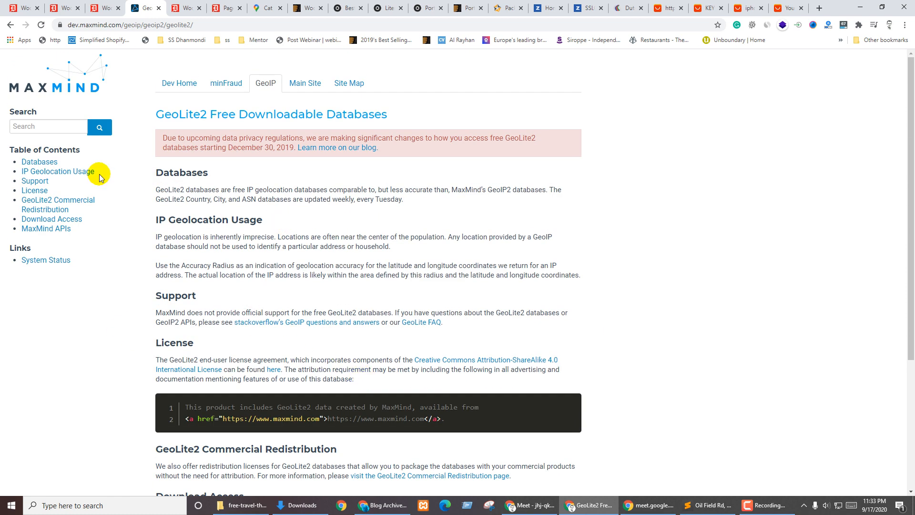
{"action": "key", "text": "ctrl+shift+Tab"}
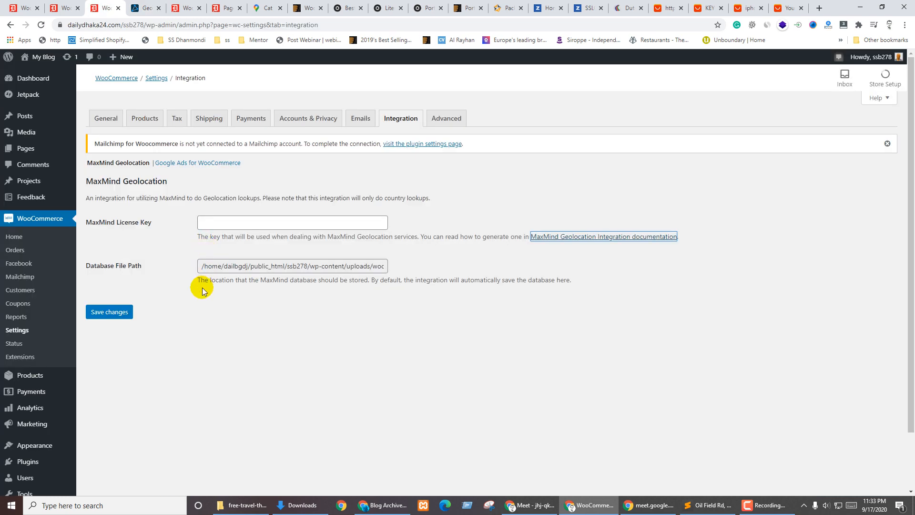
Show the Advanced WooCommerce settings with the Cart, Checkout and My account page assignments
{"action": "left_click", "coordinate": [445, 120]}
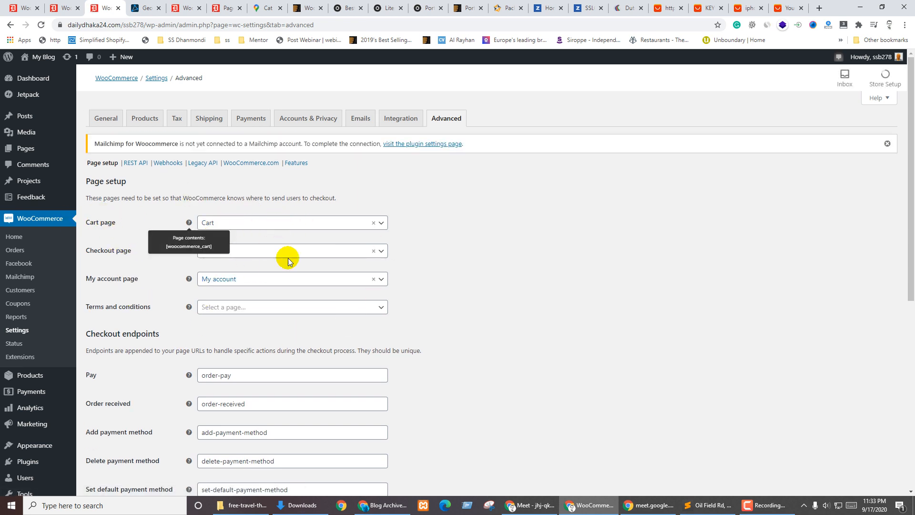
{"action": "left_click", "coordinate": [220, 305]}
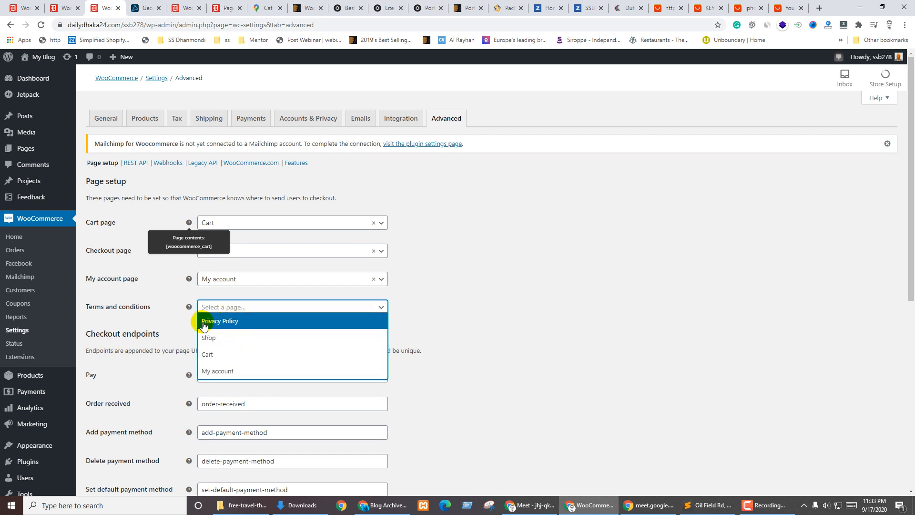
{"action": "left_click", "coordinate": [243, 307]}
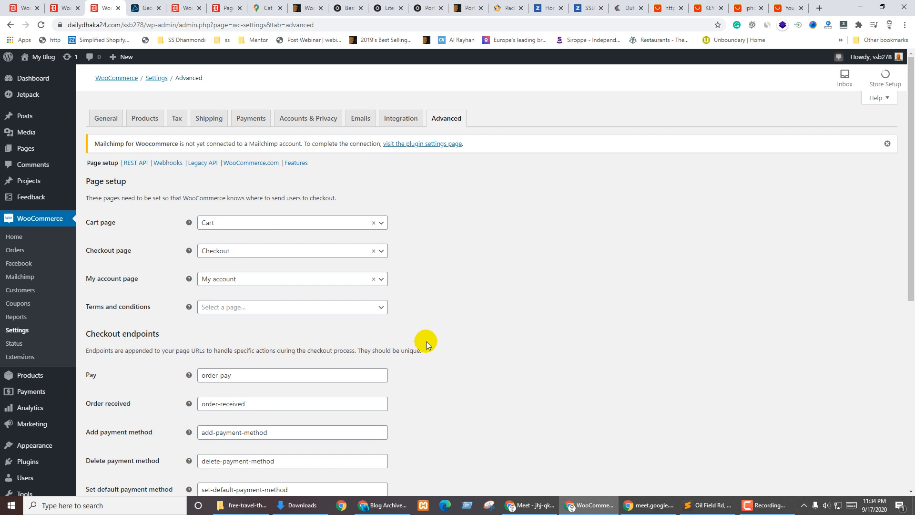
{"action": "scroll", "coordinate": [426, 344], "scroll_direction": "down", "scroll_amount": 4}
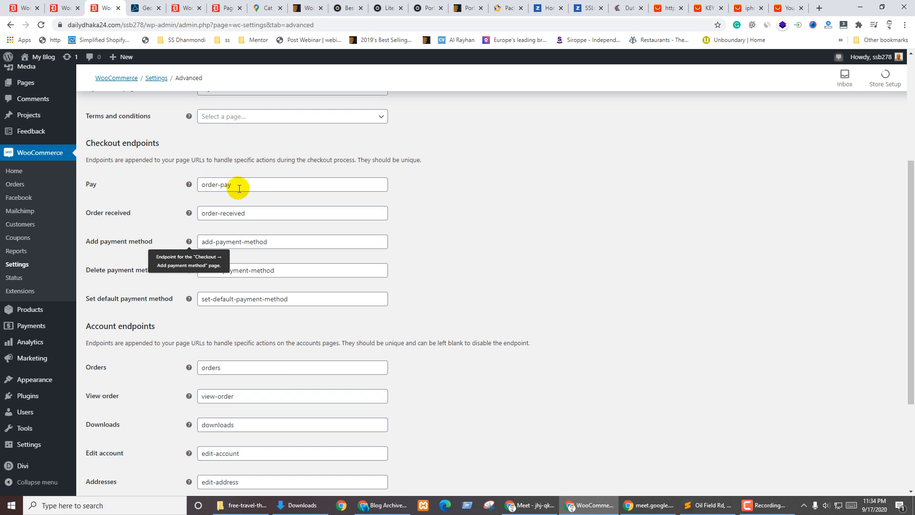
{"action": "triple_click", "coordinate": [237, 188]}
{"action": "triple_click", "coordinate": [285, 216]}
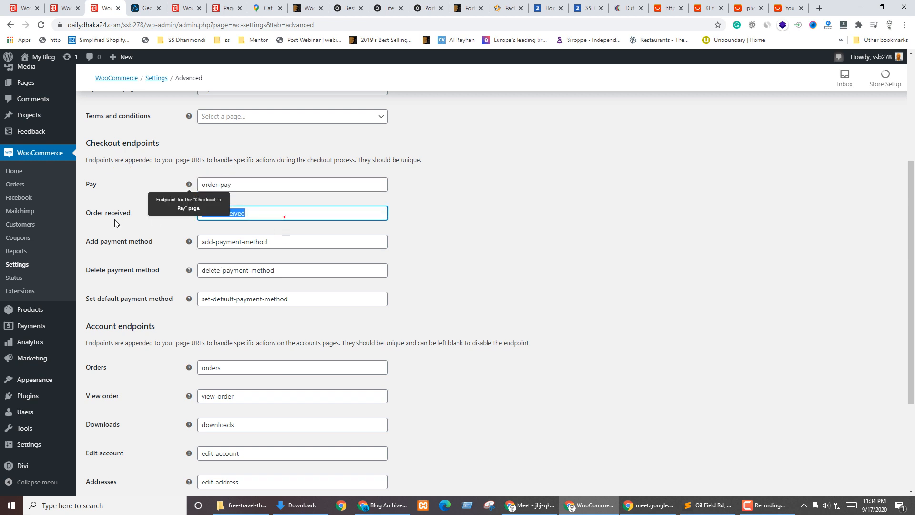
{"action": "triple_click", "coordinate": [288, 241]}
{"action": "scroll", "coordinate": [288, 239], "scroll_direction": "down", "scroll_amount": 3}
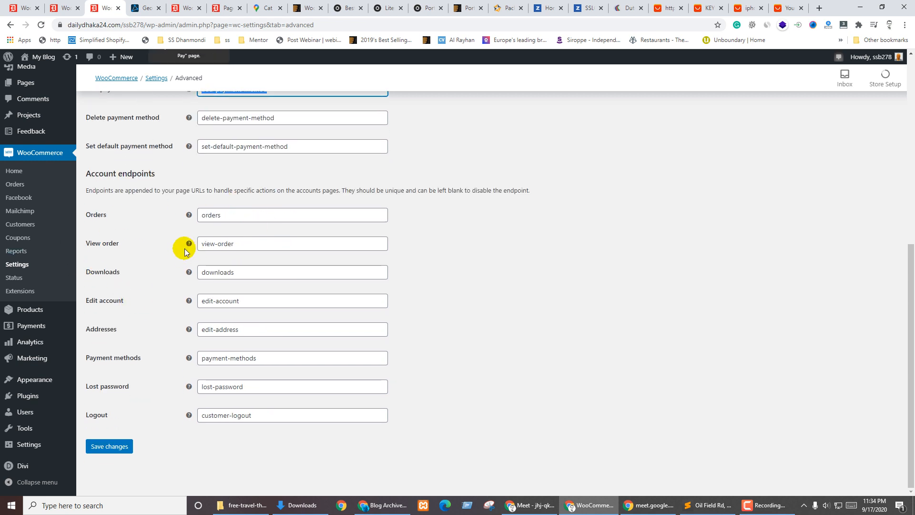
{"action": "triple_click", "coordinate": [270, 245]}
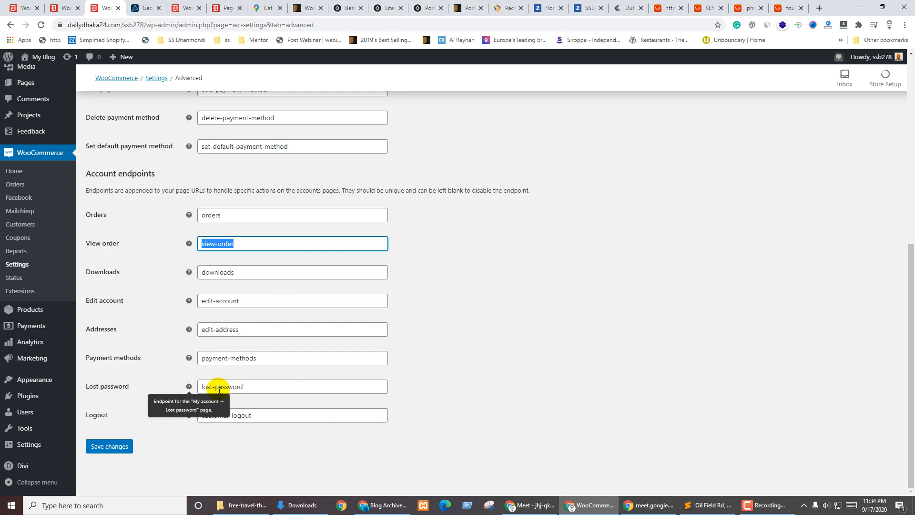
{"action": "left_click", "coordinate": [107, 444]}
{"action": "scroll", "coordinate": [118, 404], "scroll_direction": "up", "scroll_amount": 2}
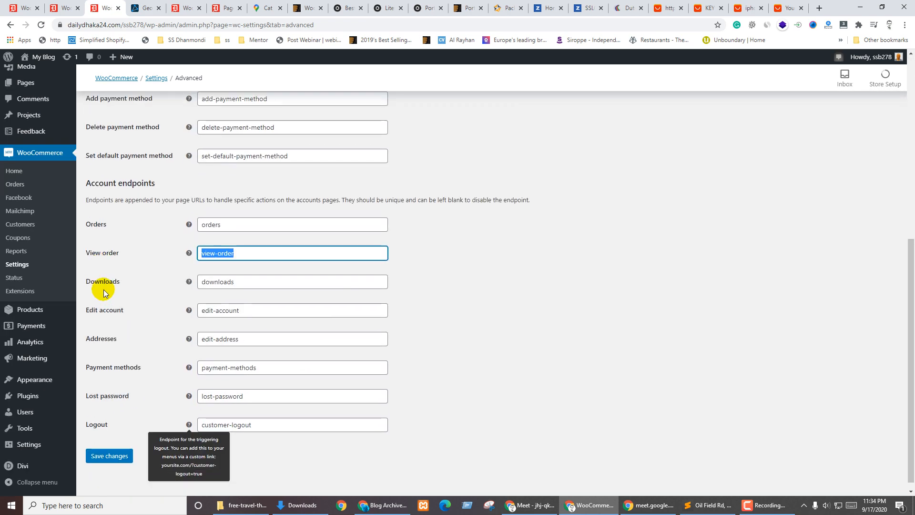
{"action": "scroll", "coordinate": [265, 160], "scroll_direction": "down", "scroll_amount": 1}
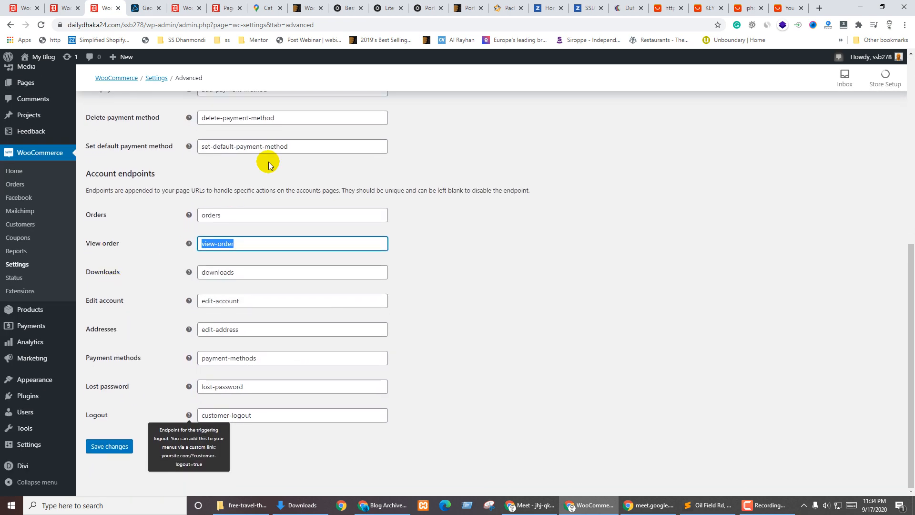
{"action": "left_click", "coordinate": [497, 246]}
{"action": "left_click", "coordinate": [241, 213]}
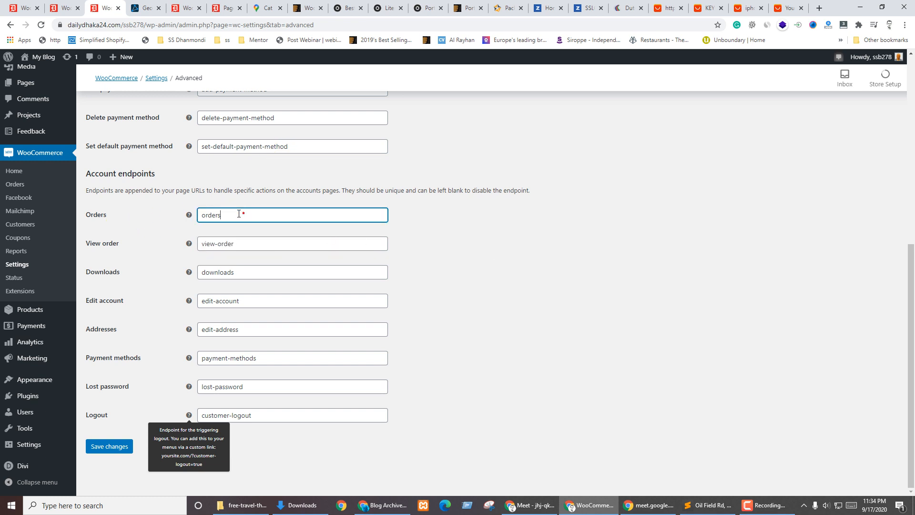
{"action": "double_click", "coordinate": [241, 212]}
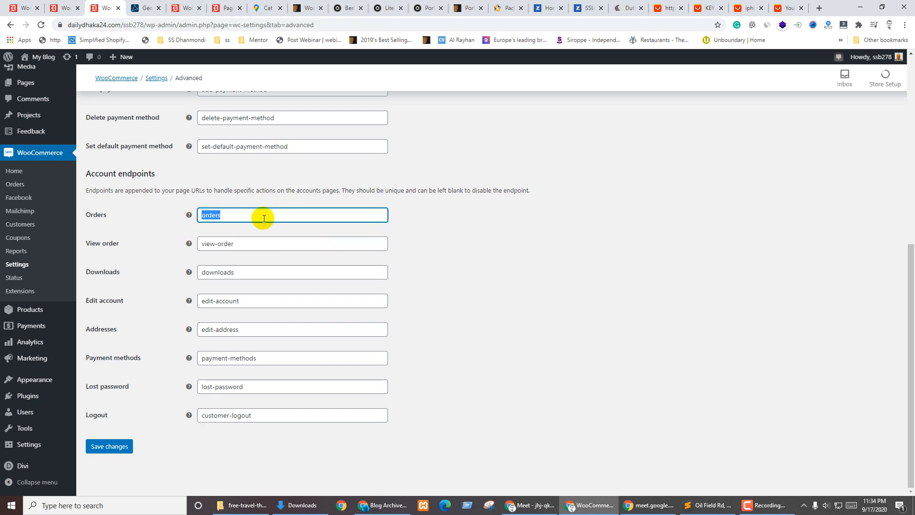
{"action": "left_click", "coordinate": [479, 246]}
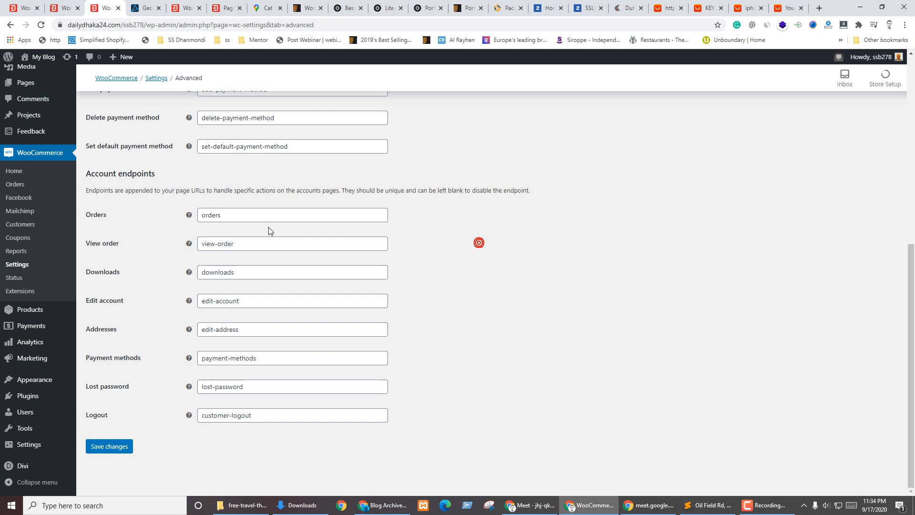
{"action": "double_click", "coordinate": [217, 215]}
{"action": "left_click", "coordinate": [615, 233]}
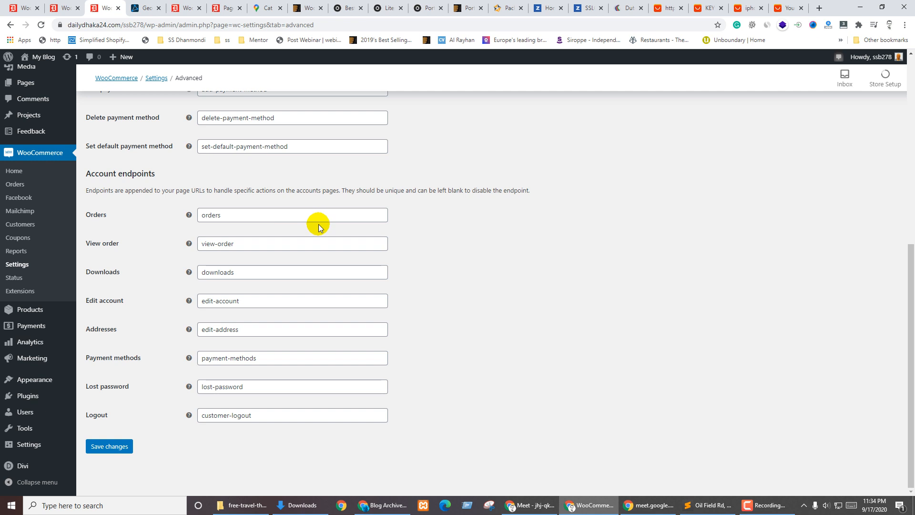
{"action": "double_click", "coordinate": [233, 218]}
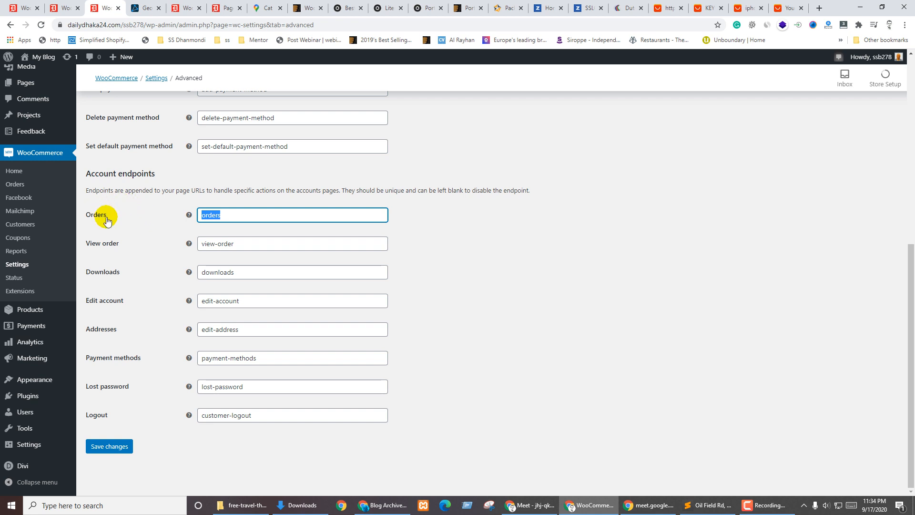
{"action": "left_click", "coordinate": [15, 280]}
{"action": "left_click", "coordinate": [14, 279]}
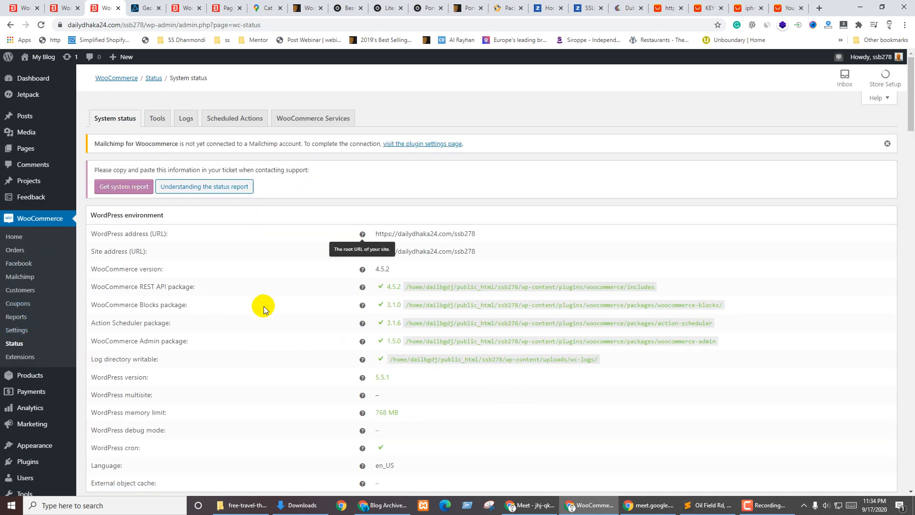
Go to Products > All Products from the WooCommerce sidebar
{"action": "scroll", "coordinate": [29, 355], "scroll_direction": "down", "scroll_amount": 2}
{"action": "mouse_move", "coordinate": [29, 313]}
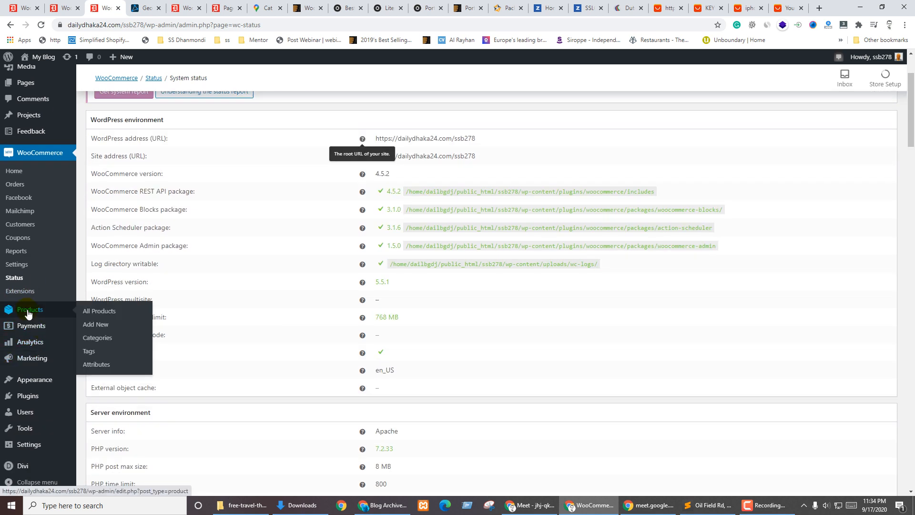
{"action": "left_click", "coordinate": [108, 316]}
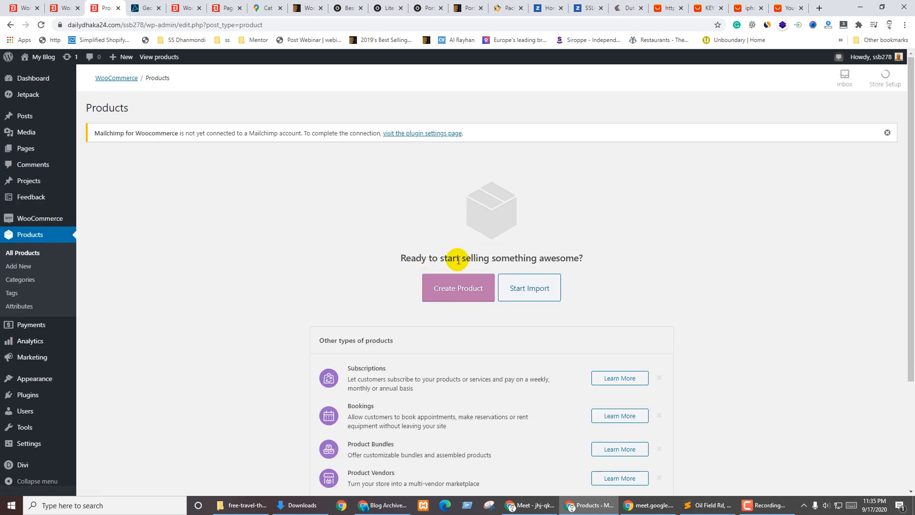
Scroll the empty product list and head for Products > Categories
{"action": "scroll", "coordinate": [233, 273], "scroll_direction": "down", "scroll_amount": 3}
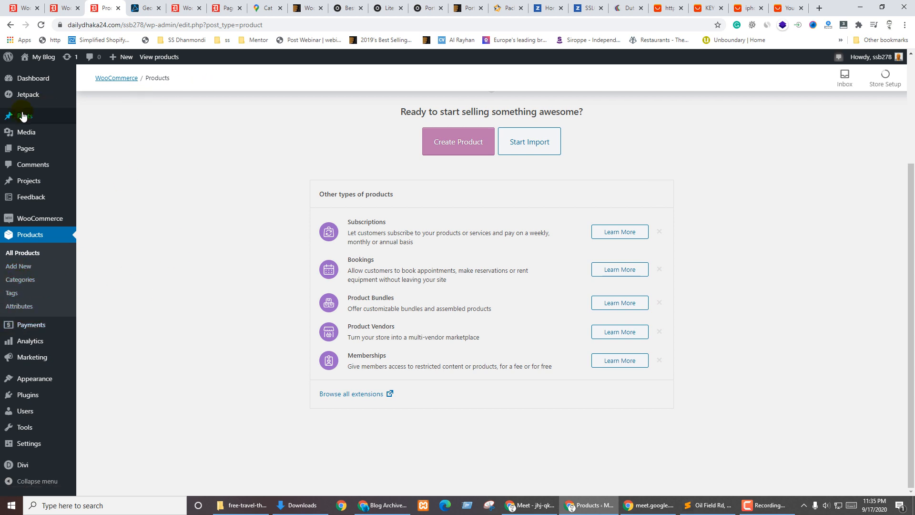
{"action": "mouse_move", "coordinate": [22, 116]}
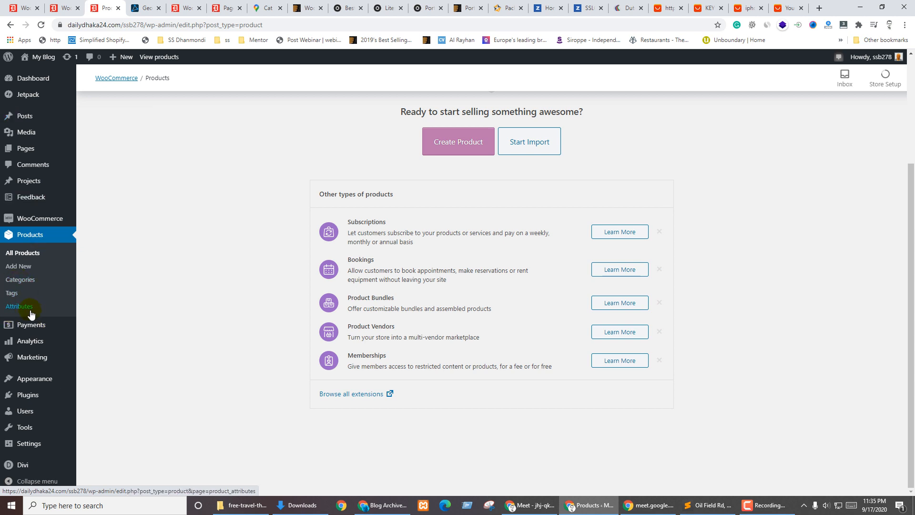
{"action": "left_click", "coordinate": [170, 179]}
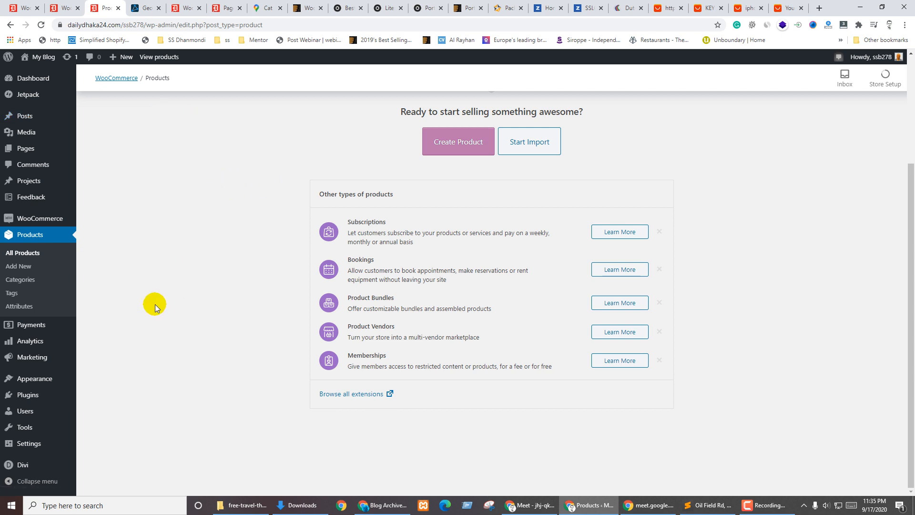
On Product categories, enter the name Men's Collection and set Display type to Products
{"action": "left_click", "coordinate": [13, 284]}
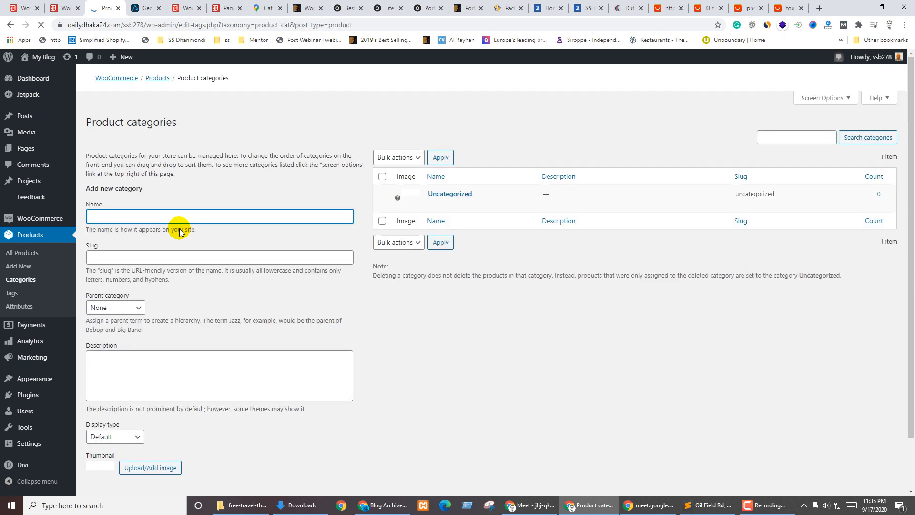
{"action": "type", "text": "Men"}
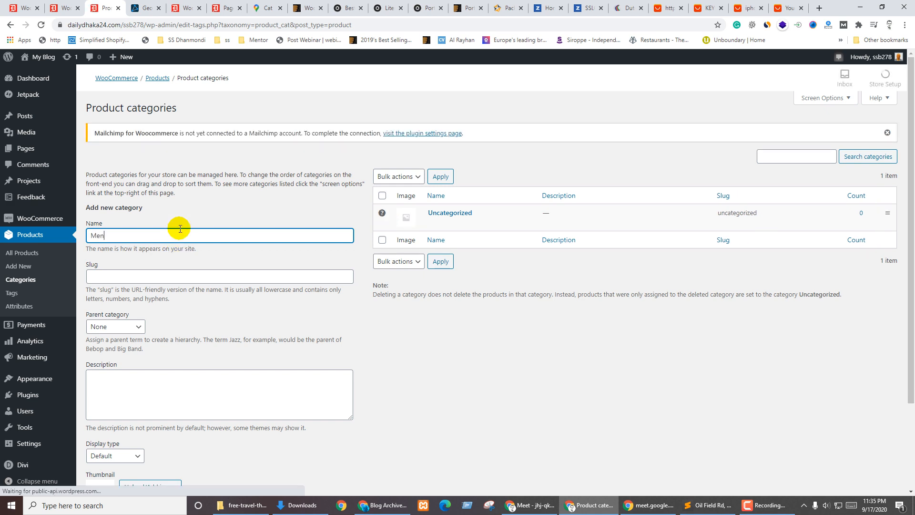
{"action": "type", "text": "'s Collection"}
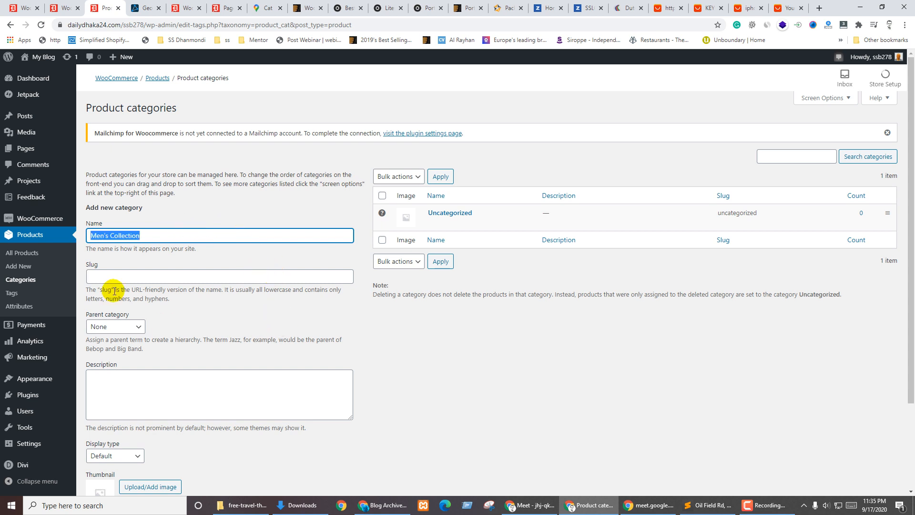
{"action": "scroll", "coordinate": [143, 305], "scroll_direction": "down", "scroll_amount": 2}
{"action": "left_click", "coordinate": [238, 353]}
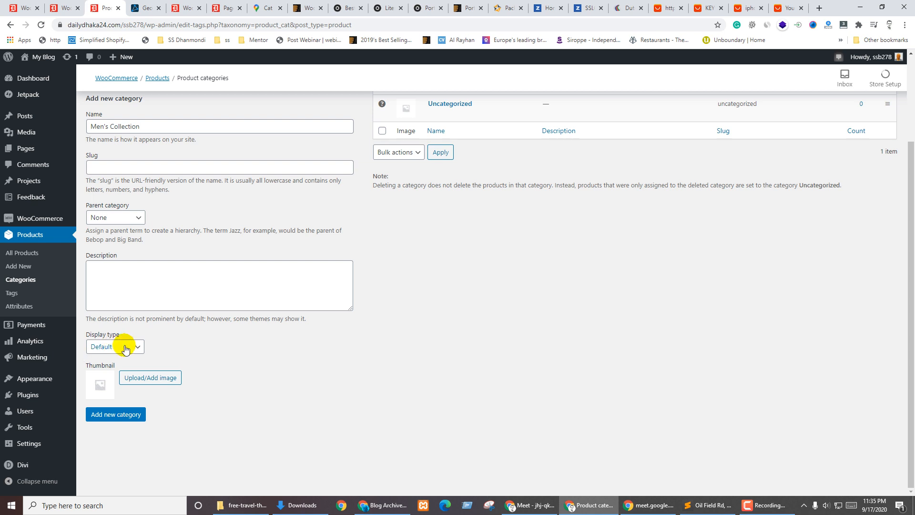
{"action": "left_click", "coordinate": [125, 348]}
{"action": "left_click", "coordinate": [101, 367]}
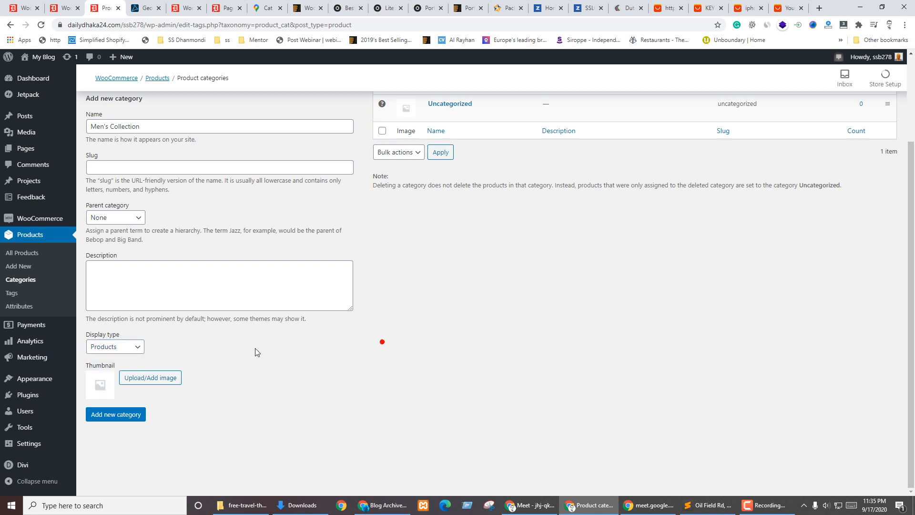
{"action": "scroll", "coordinate": [316, 390], "scroll_direction": "up", "scroll_amount": 2}
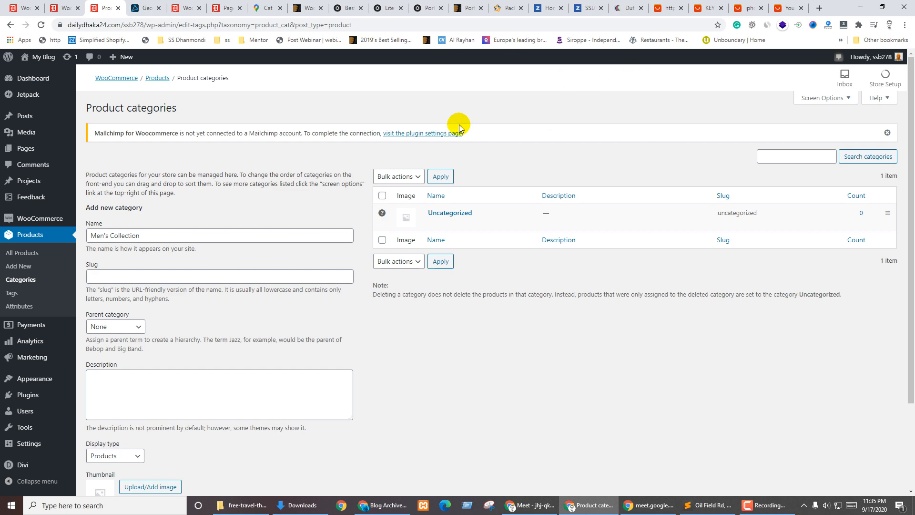
{"action": "left_click", "coordinate": [143, 8]}
Search Unsplash for 'men's collection' photos
{"action": "left_click", "coordinate": [141, 24]}
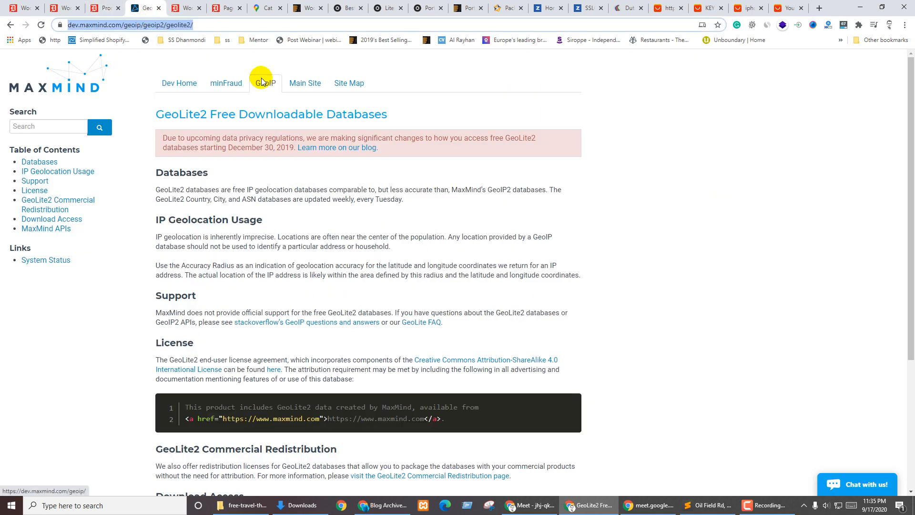
{"action": "type", "text": "unsplash"}
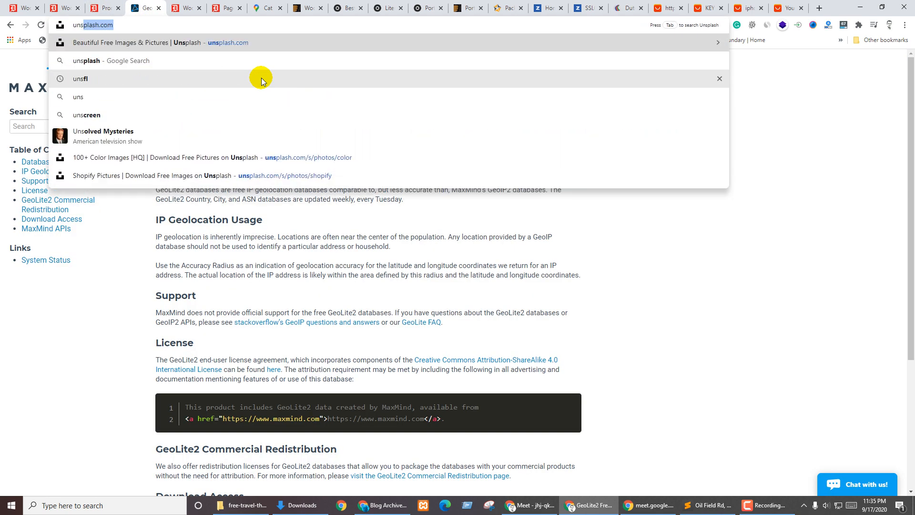
{"action": "key", "text": "Return"}
{"action": "left_click", "coordinate": [300, 259]}
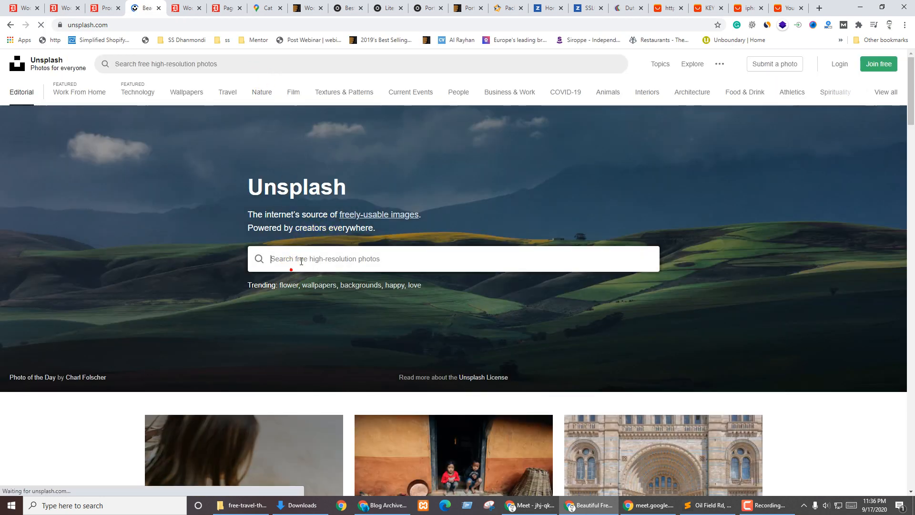
{"action": "type", "text": "men's collection"}
{"action": "key", "text": "Return"}
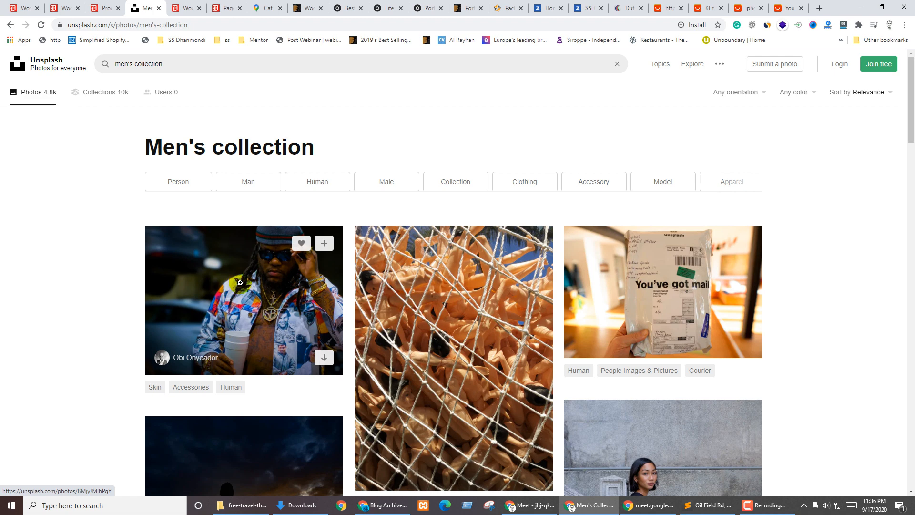
Download the patterned-jacket photo and save the JPEG to Downloads
{"action": "middle_click", "coordinate": [240, 283]}
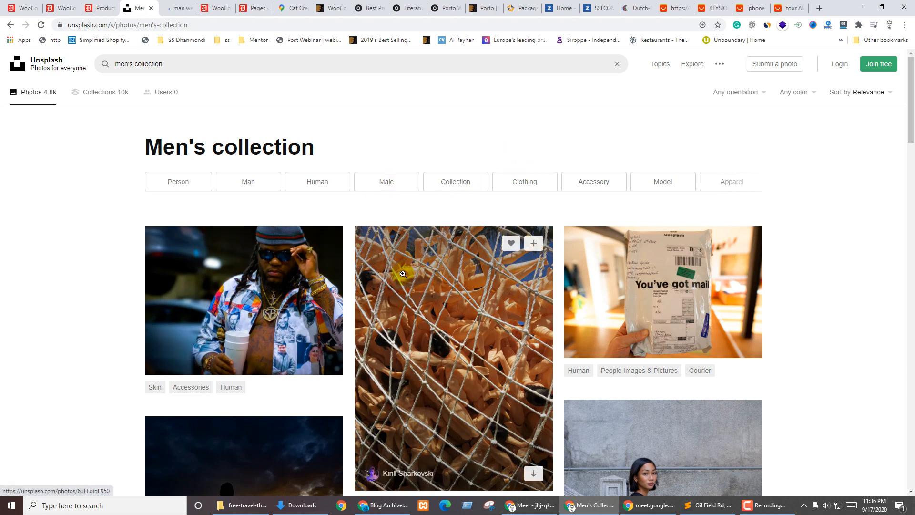
{"action": "left_click", "coordinate": [244, 300]}
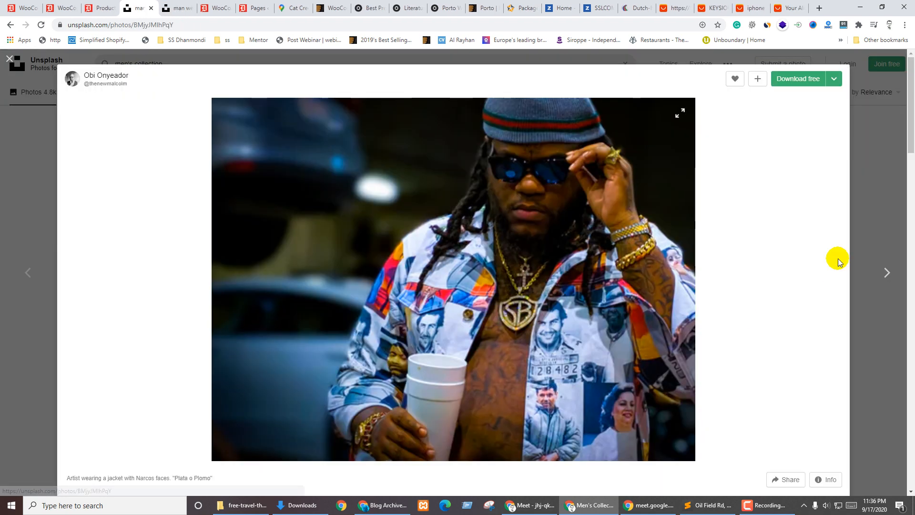
{"action": "left_click", "coordinate": [816, 82]}
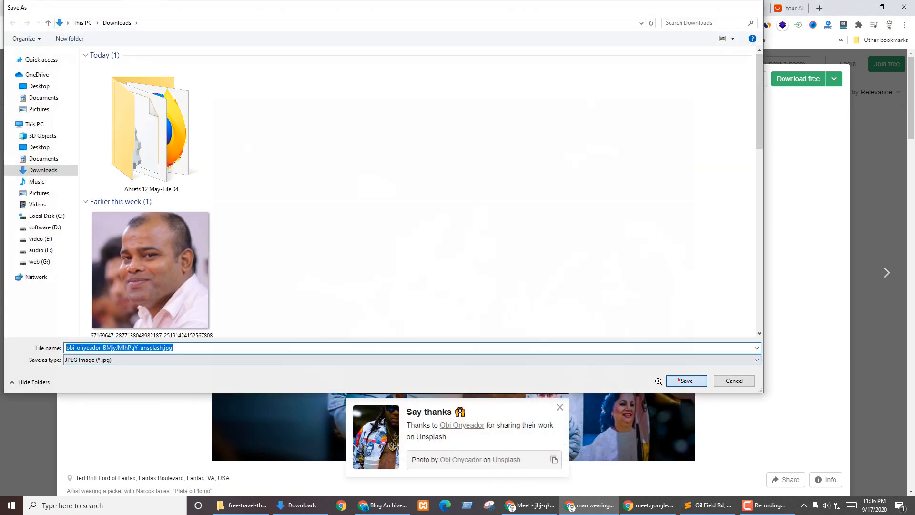
{"action": "left_click", "coordinate": [682, 380]}
Back on the Men's Collection category form, try dropping the downloaded photo onto Thumbnail
{"action": "left_click", "coordinate": [103, 6]}
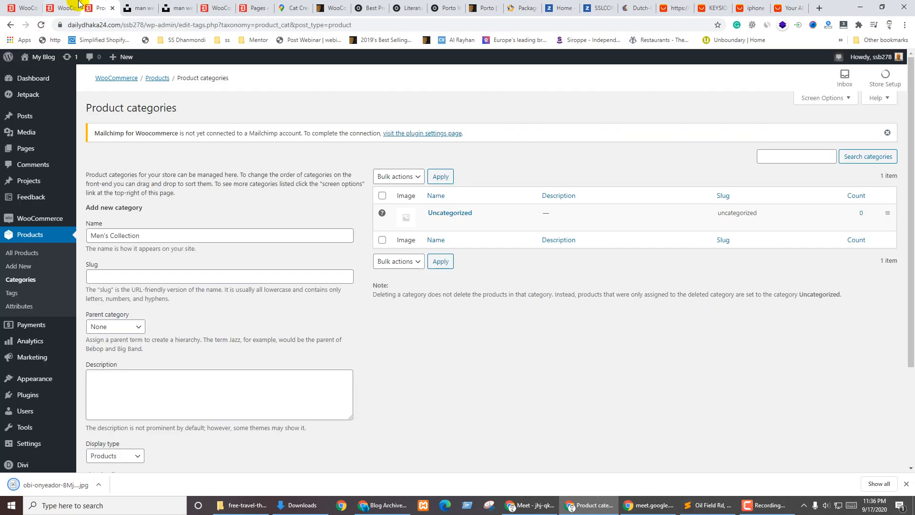
{"action": "scroll", "coordinate": [108, 383], "scroll_direction": "down", "scroll_amount": 3}
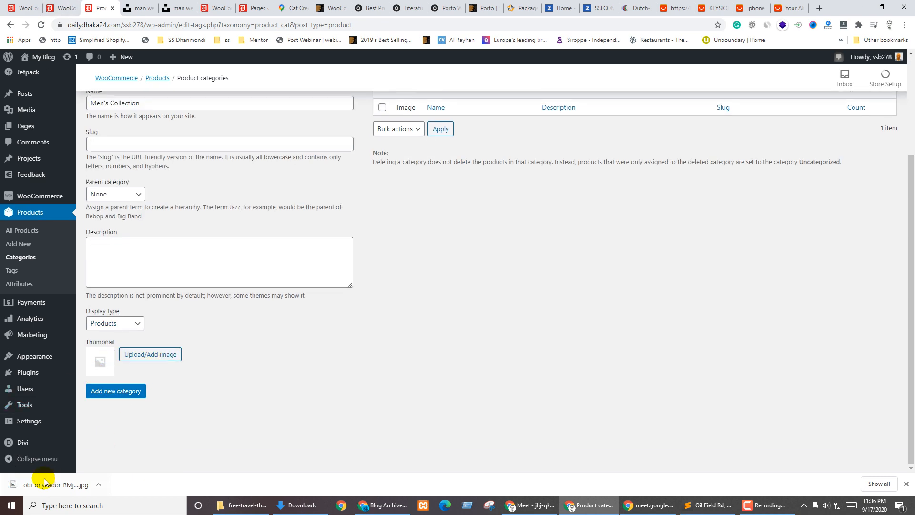
{"action": "left_click_drag", "start_coordinate": [43, 483], "coordinate": [106, 359]}
{"action": "left_click", "coordinate": [142, 9]}
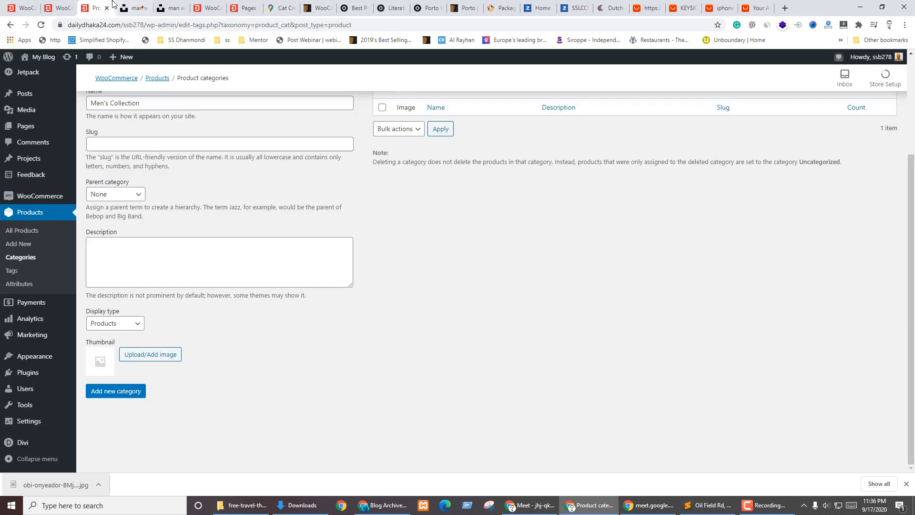
Upload the jacket JPEG through the thumbnail image chooser, then return to the Unsplash results
{"action": "left_click", "coordinate": [123, 355]}
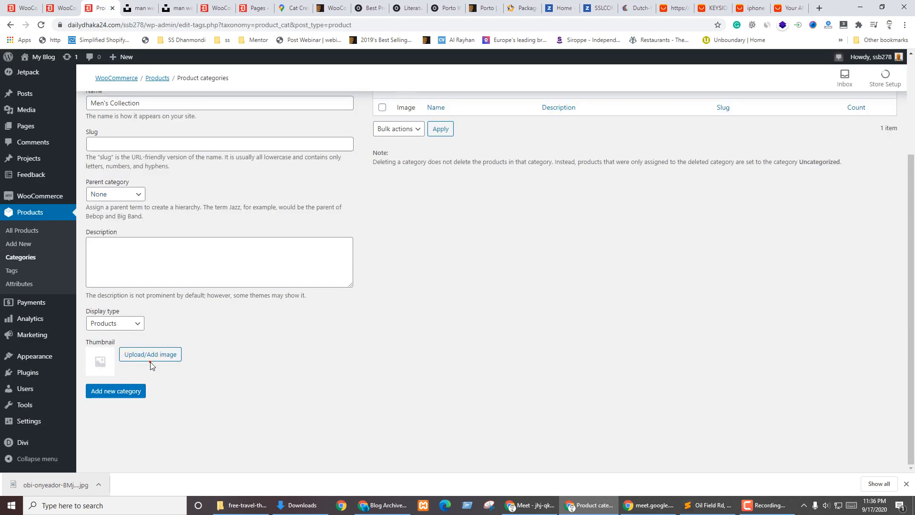
{"action": "left_click_drag", "start_coordinate": [22, 485], "coordinate": [256, 271]}
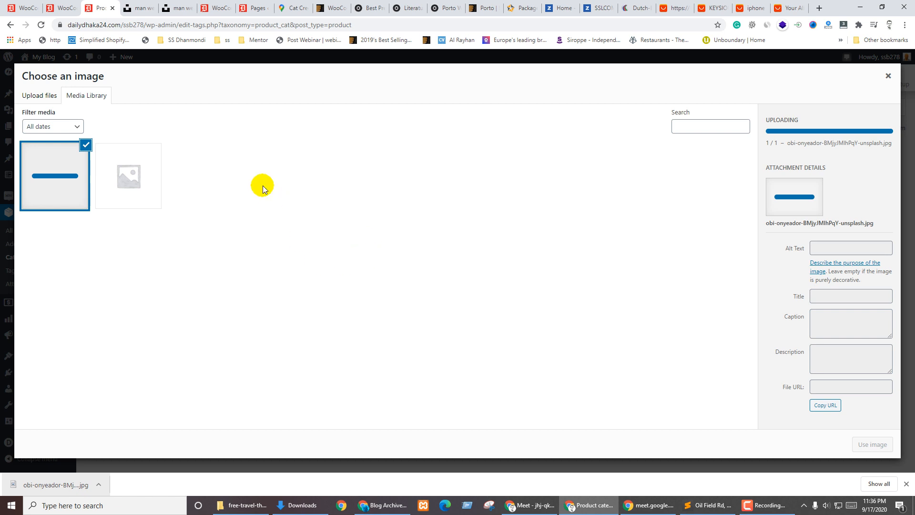
{"action": "left_click", "coordinate": [134, 157]}
{"action": "left_click", "coordinate": [73, 170]}
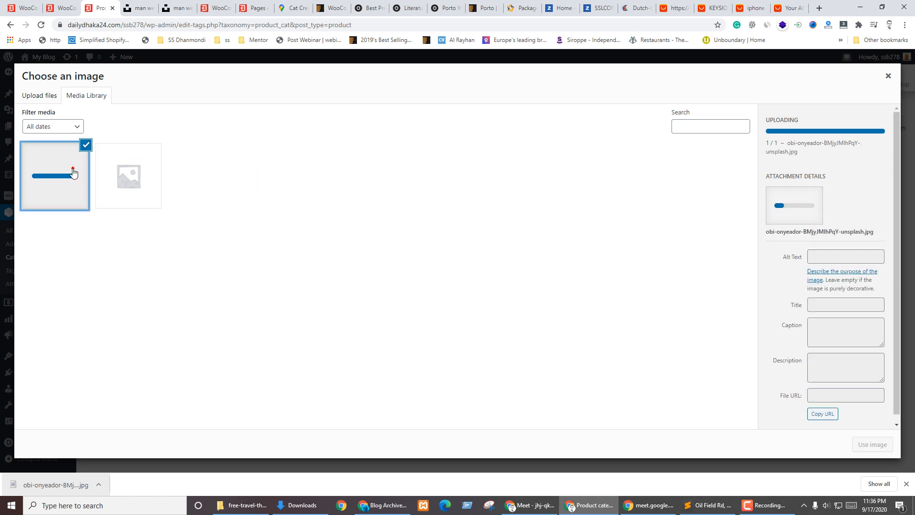
{"action": "key", "text": "ctrl+Tab"}
{"action": "left_click", "coordinate": [5, 190]}
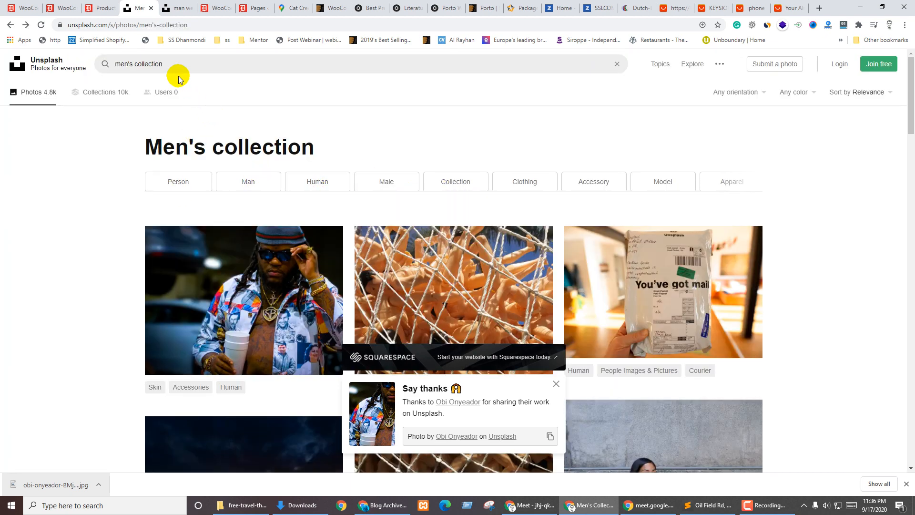
Search Unsplash for women's collection photos and browse the results
{"action": "left_click", "coordinate": [147, 62]}
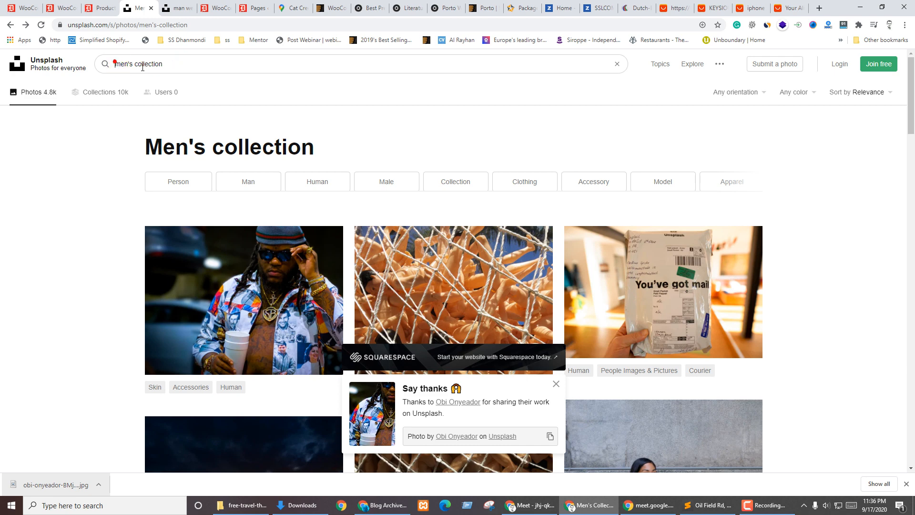
{"action": "type", "text": "wo"}
{"action": "key", "text": "Return"}
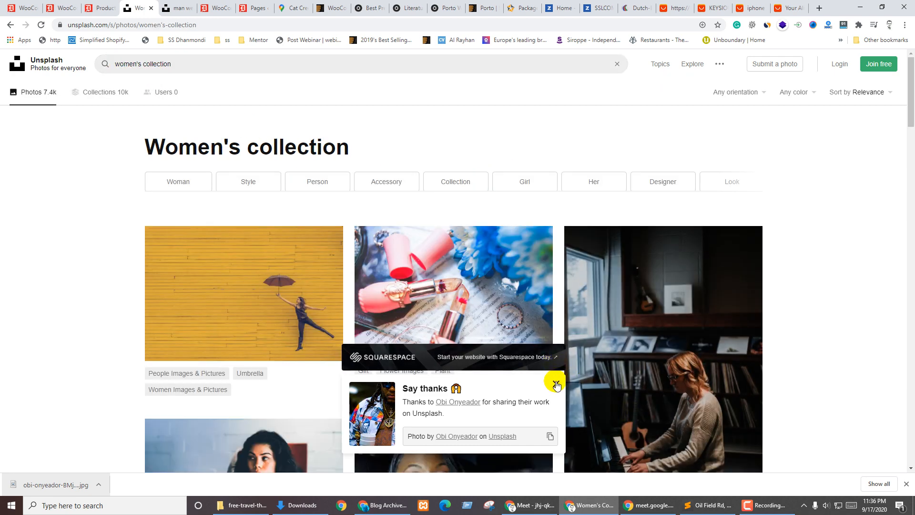
{"action": "left_click", "coordinate": [555, 383]}
{"action": "scroll", "coordinate": [608, 343], "scroll_direction": "down", "scroll_amount": 6}
{"action": "scroll", "coordinate": [494, 350], "scroll_direction": "down", "scroll_amount": 5}
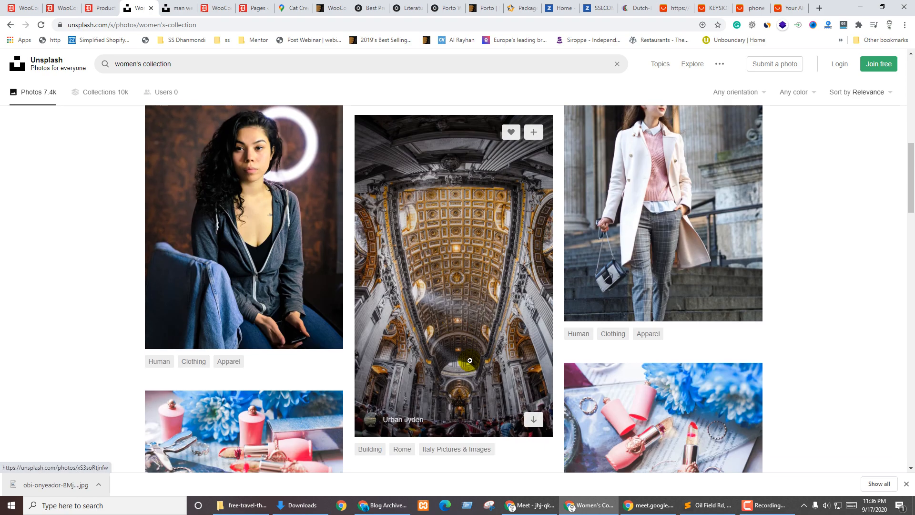
{"action": "scroll", "coordinate": [494, 350], "scroll_direction": "up", "scroll_amount": 3}
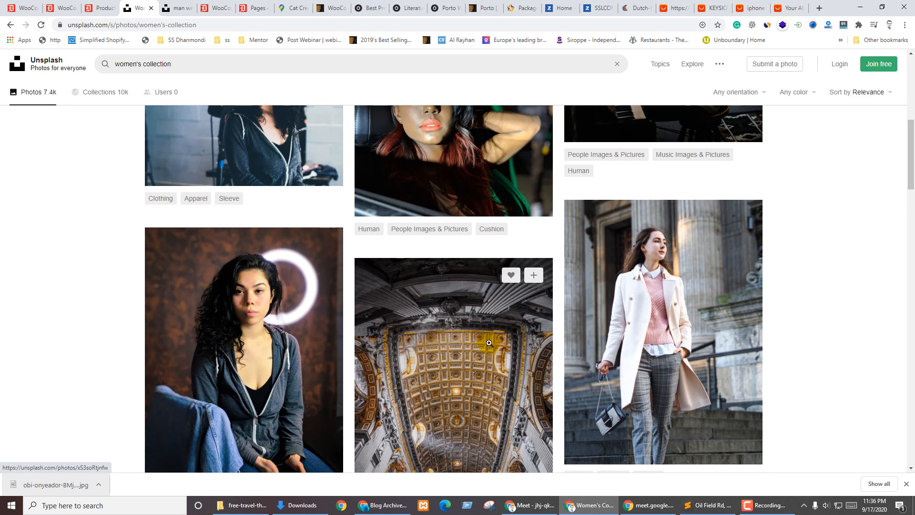
Download the photo of the woman in the white coat to Downloads
{"action": "left_click", "coordinate": [651, 275]}
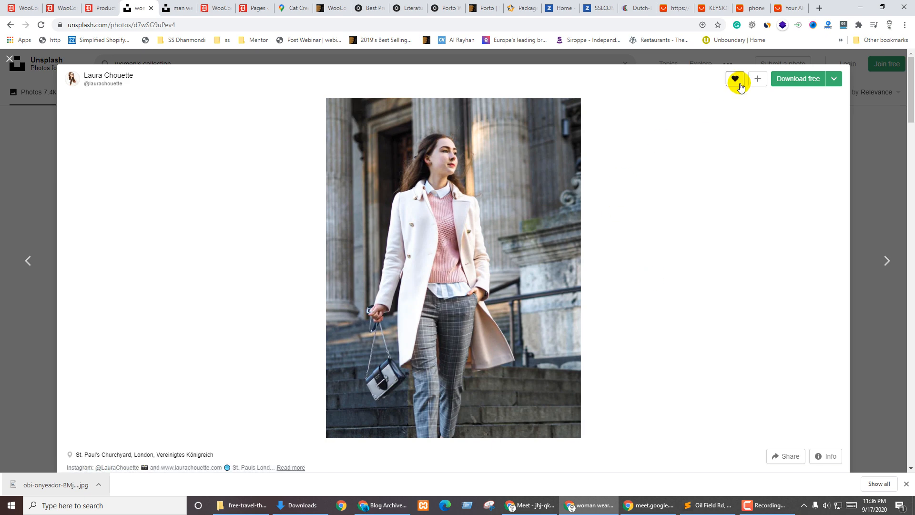
{"action": "left_click", "coordinate": [787, 85]}
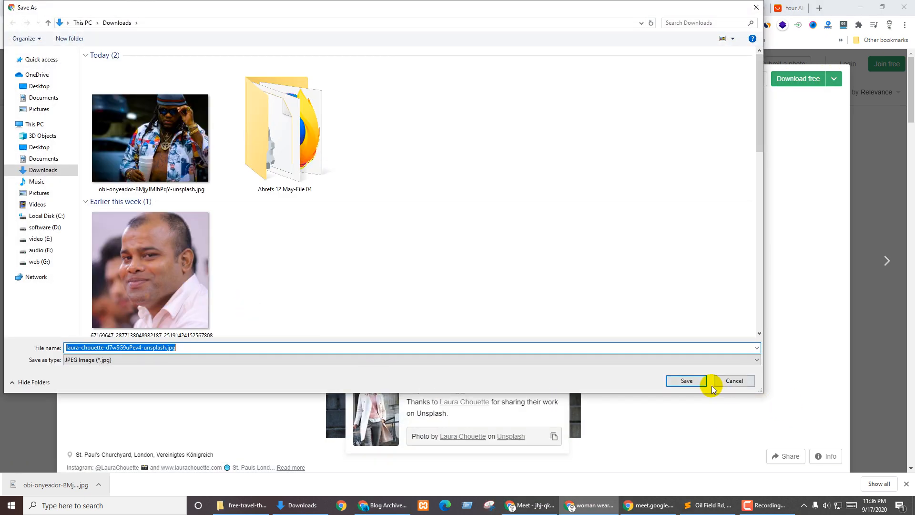
{"action": "left_click", "coordinate": [698, 381]}
{"action": "left_click", "coordinate": [100, 8]}
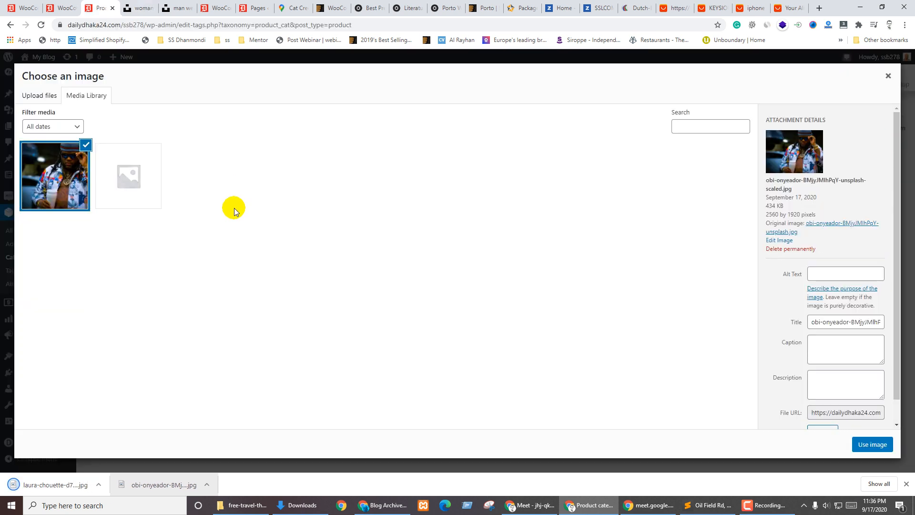
Give the jacket photo the alt text 'Split shopify theme' and use it as the thumbnail
{"action": "left_click", "coordinate": [818, 271]}
{"action": "type", "text": "Split shopify theme"}
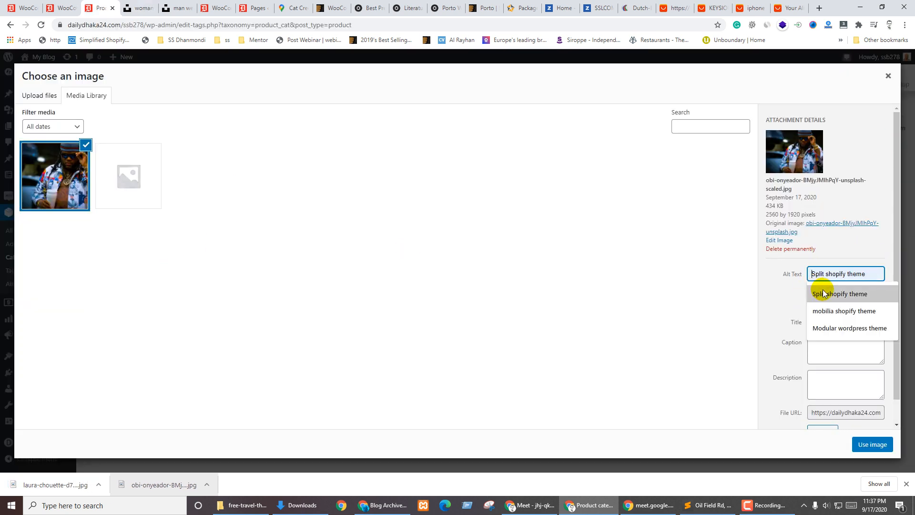
{"action": "left_click", "coordinate": [819, 289]}
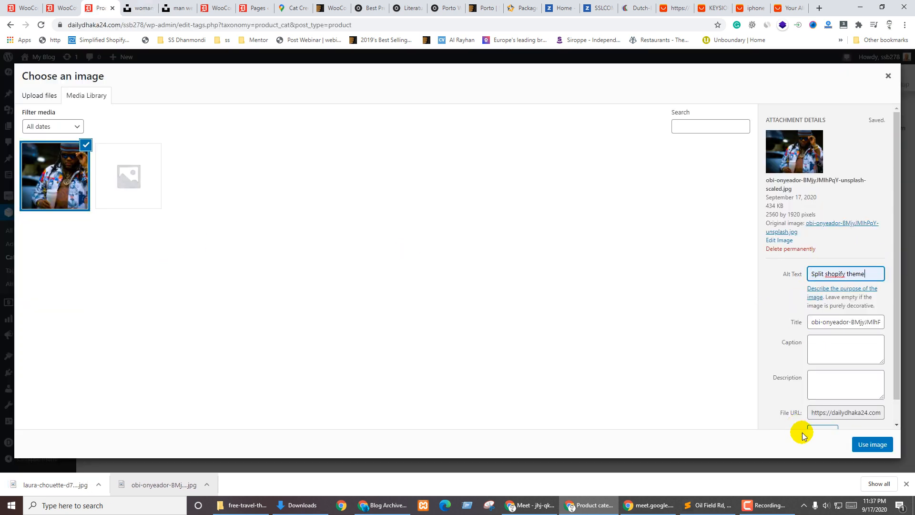
{"action": "left_click", "coordinate": [866, 442]}
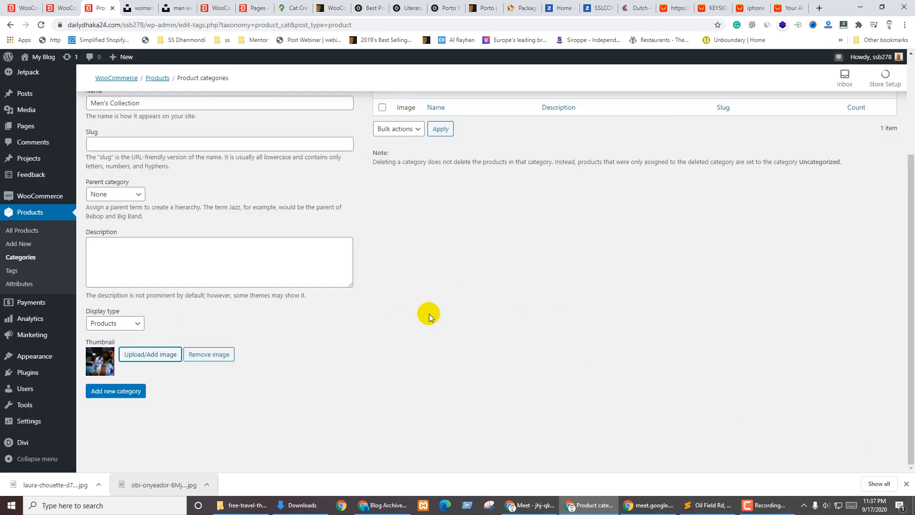
Add the Men's Collection product category
{"action": "scroll", "coordinate": [433, 338], "scroll_direction": "up", "scroll_amount": 5}
{"action": "scroll", "coordinate": [123, 180], "scroll_direction": "down", "scroll_amount": 5}
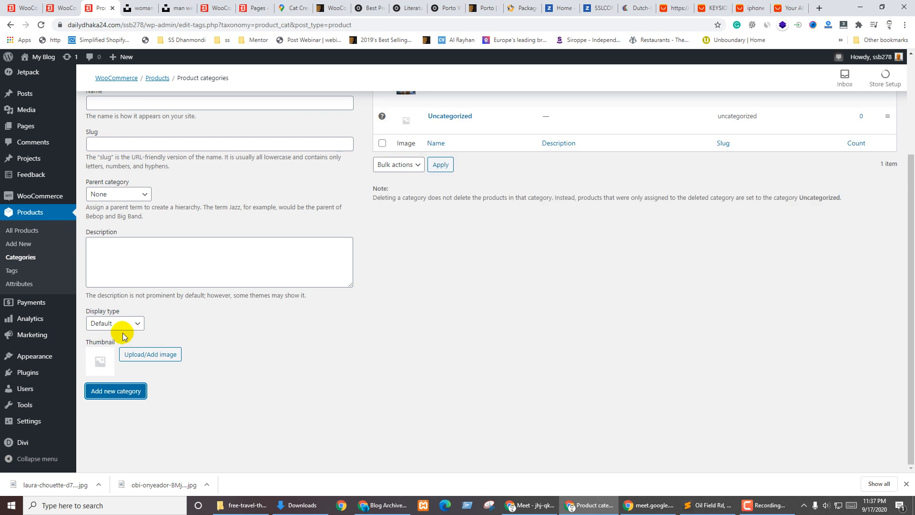
{"action": "scroll", "coordinate": [522, 378], "scroll_direction": "up", "scroll_amount": 4}
{"action": "left_click", "coordinate": [92, 236]}
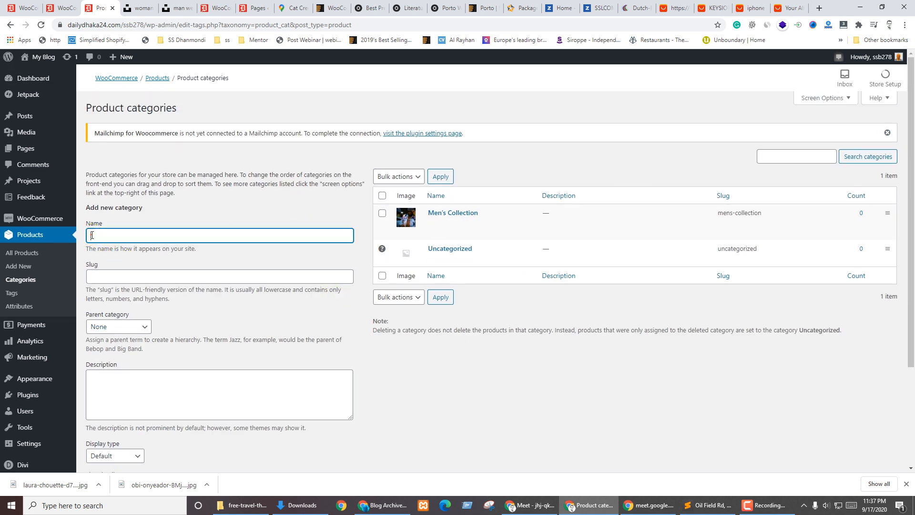
Name the new category women's Collection with display type Products
{"action": "left_click", "coordinate": [92, 235]}
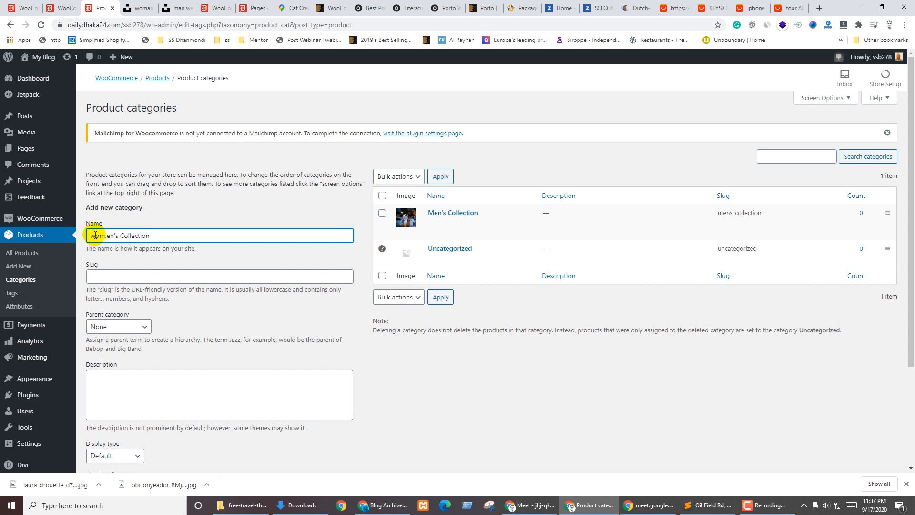
{"action": "scroll", "coordinate": [257, 319], "scroll_direction": "down", "scroll_amount": 3}
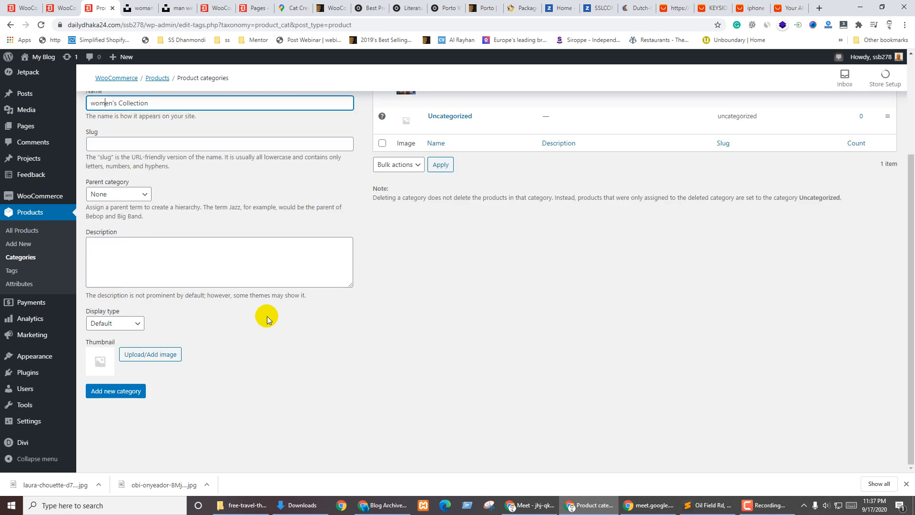
{"action": "left_click", "coordinate": [128, 322]}
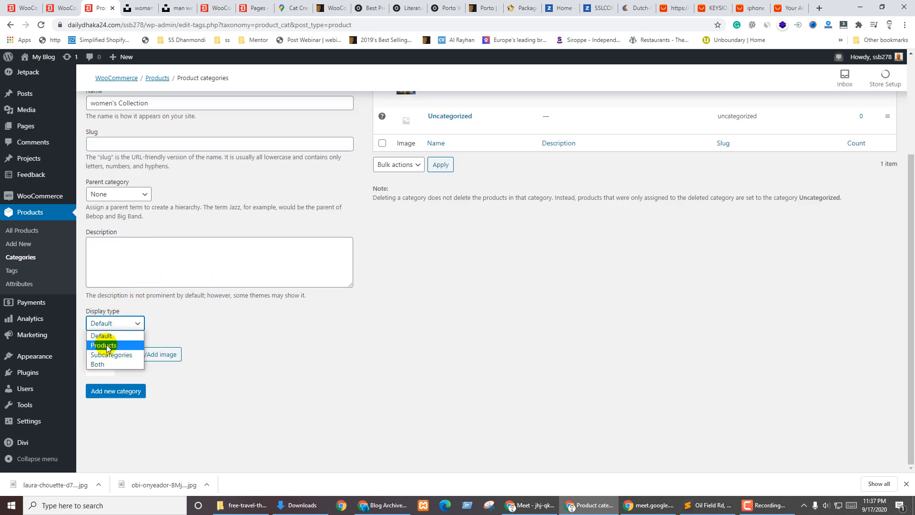
{"action": "left_click", "coordinate": [106, 343]}
Upload the downloaded white coat photo as the category thumbnail
{"action": "left_click", "coordinate": [170, 355]}
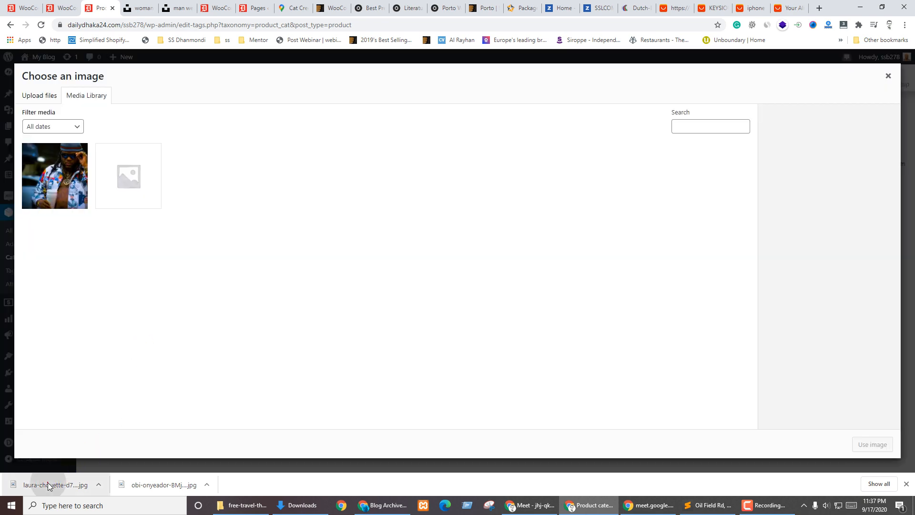
{"action": "left_click_drag", "start_coordinate": [49, 484], "coordinate": [124, 365]}
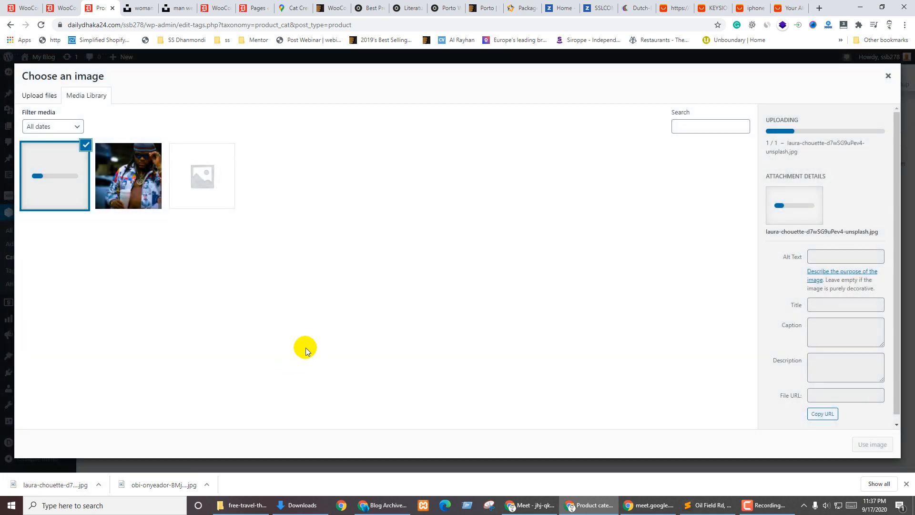
{"action": "left_click", "coordinate": [139, 8]}
{"action": "left_click", "coordinate": [1, 203]}
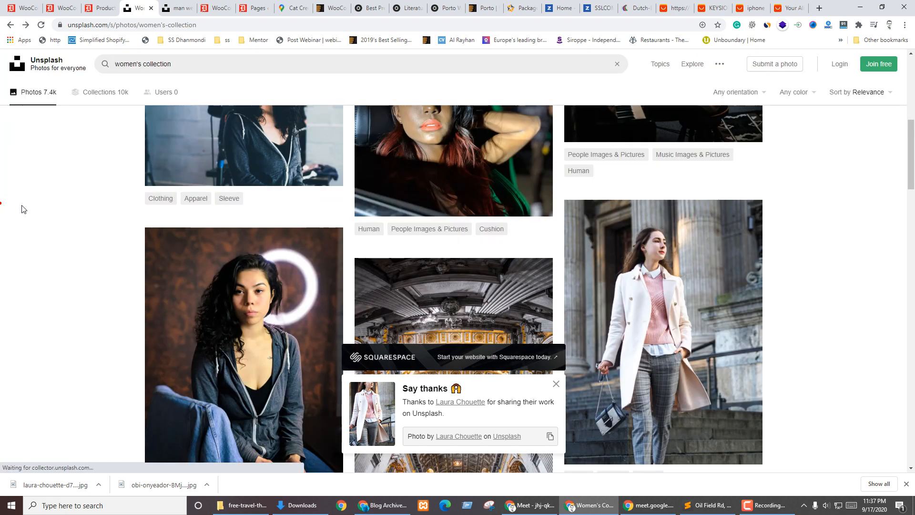
Search Unsplash for 'jeans' and browse the results
{"action": "scroll", "coordinate": [237, 204], "scroll_direction": "up", "scroll_amount": 8}
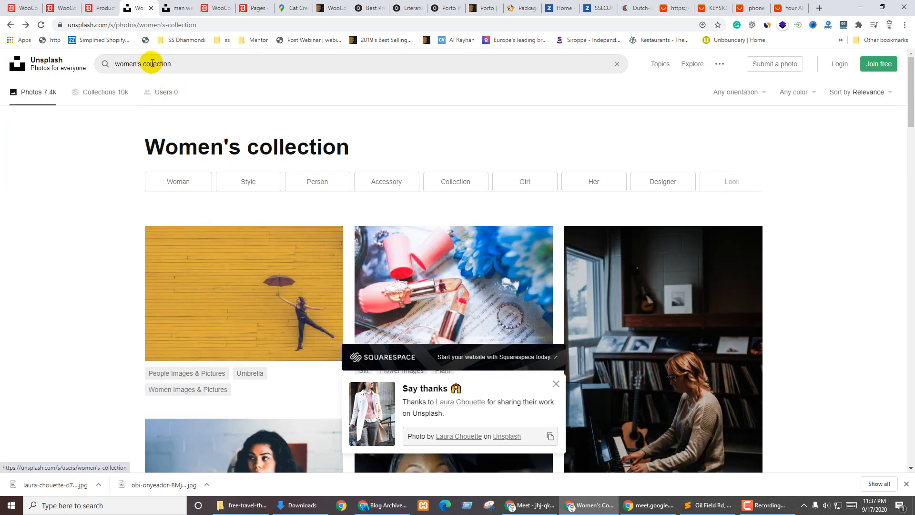
{"action": "left_click", "coordinate": [152, 63]}
{"action": "type", "text": "jea"}
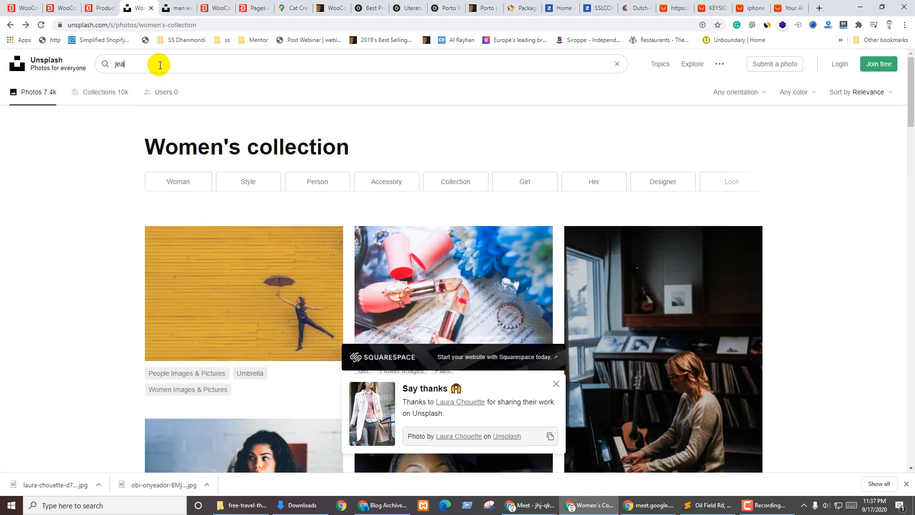
{"action": "type", "text": "ns"}
{"action": "key", "text": "Return"}
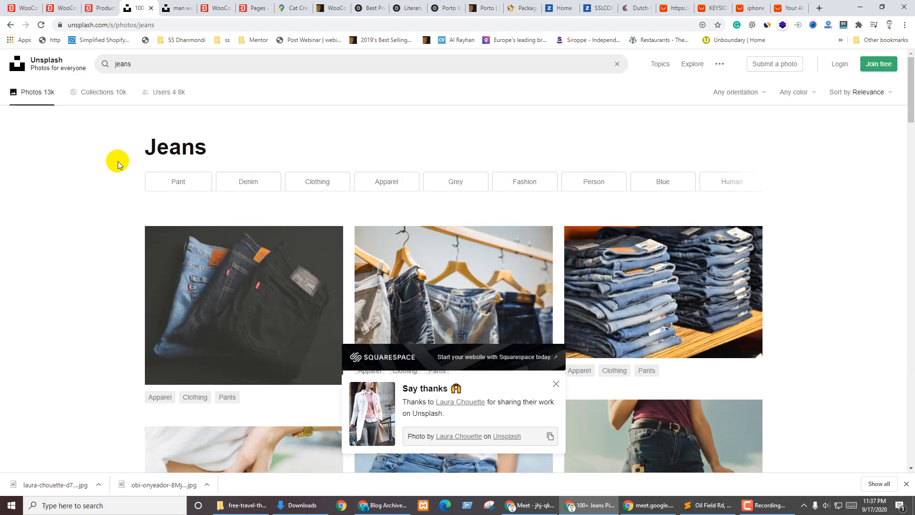
{"action": "scroll", "coordinate": [816, 394], "scroll_direction": "down", "scroll_amount": 4}
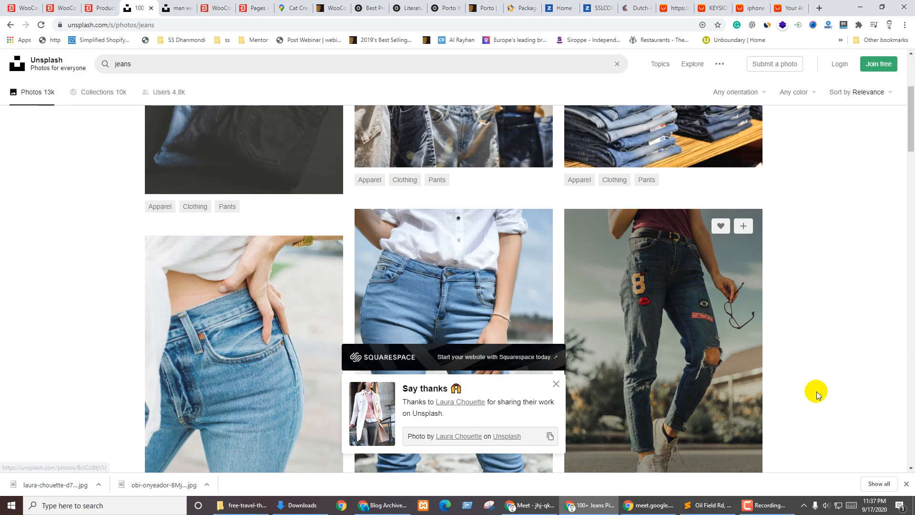
{"action": "scroll", "coordinate": [762, 344], "scroll_direction": "down", "scroll_amount": 9}
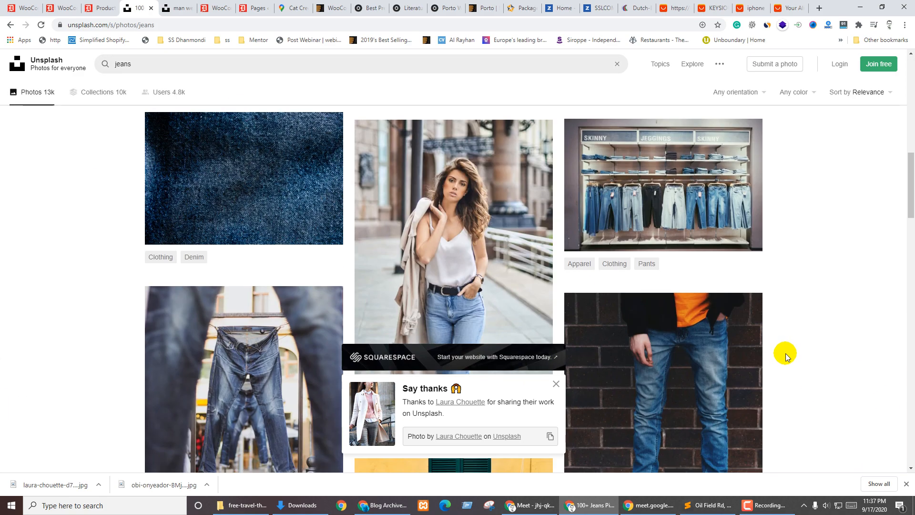
{"action": "scroll", "coordinate": [792, 361], "scroll_direction": "down", "scroll_amount": 4}
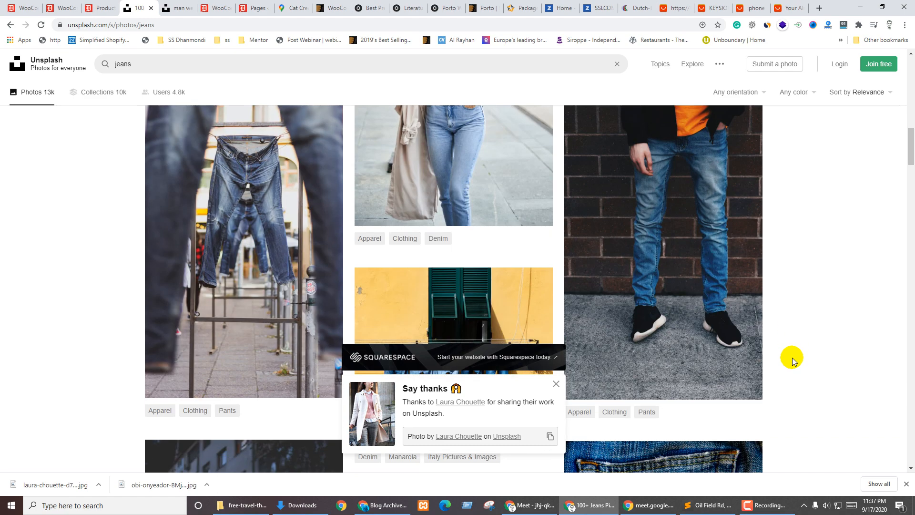
{"action": "scroll", "coordinate": [792, 361], "scroll_direction": "up", "scroll_amount": 2}
Download the photo of the man in jeans to Downloads
{"action": "left_click", "coordinate": [684, 293]}
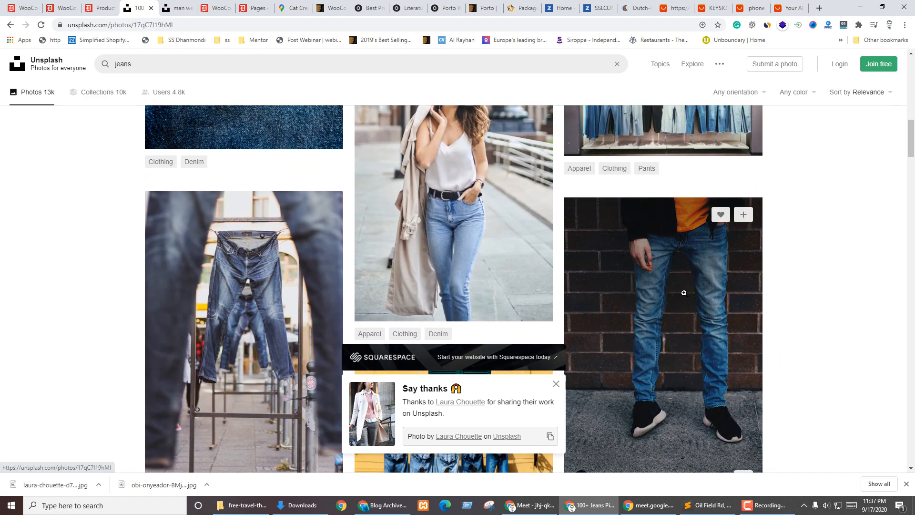
{"action": "left_click", "coordinate": [802, 78]}
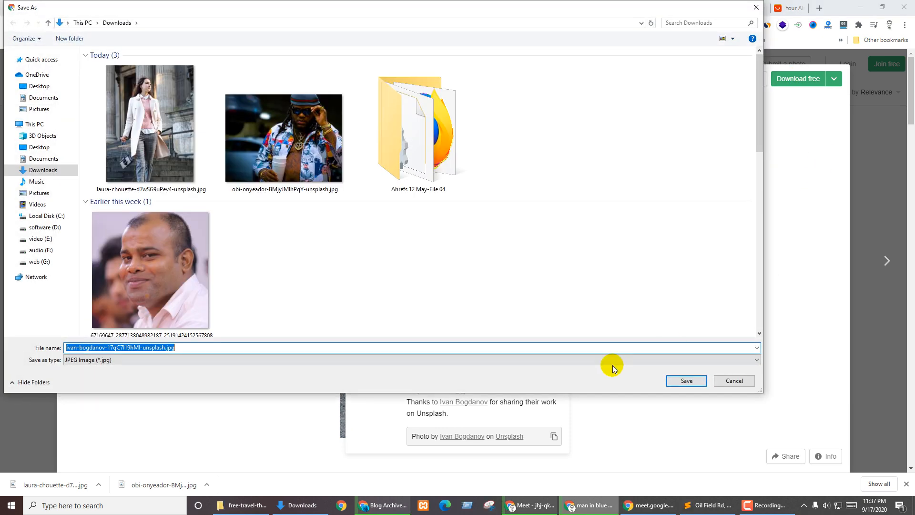
{"action": "left_click", "coordinate": [687, 380]}
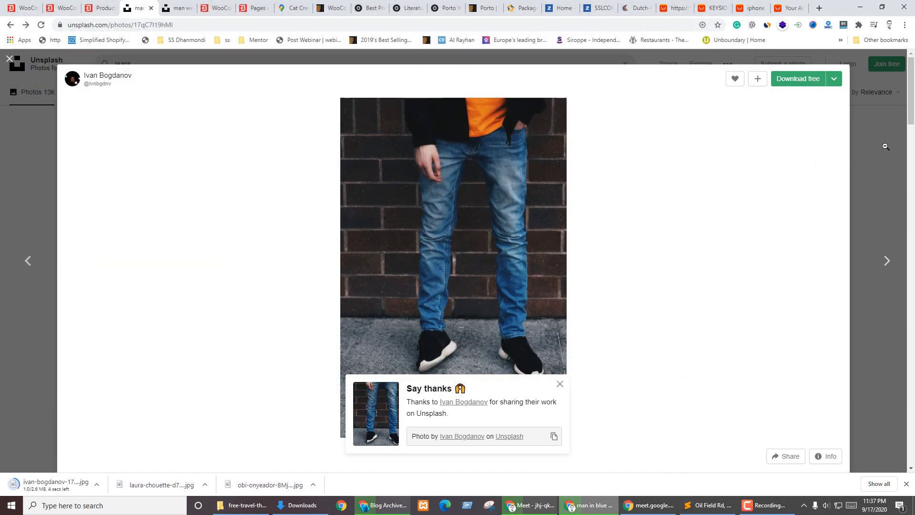
{"action": "left_click", "coordinate": [885, 147]}
Download the photo of the woman in jeans to Downloads
{"action": "left_click", "coordinate": [459, 174]}
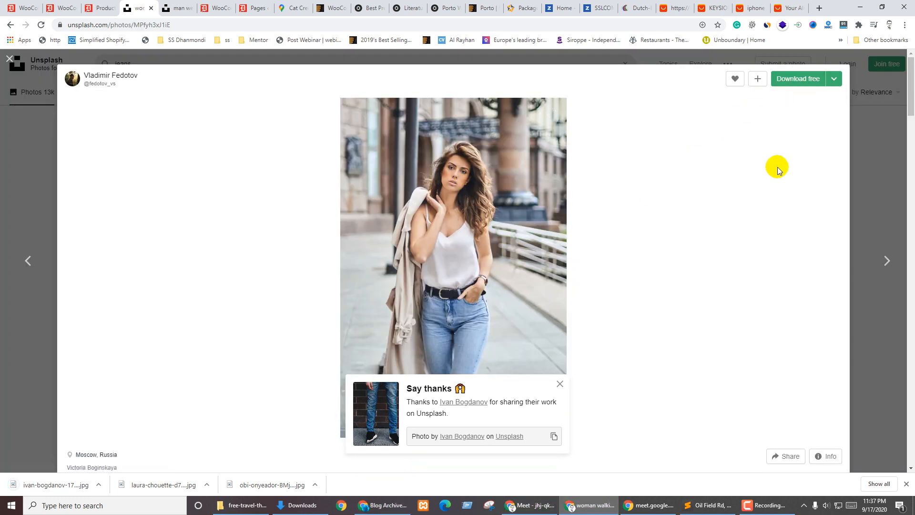
{"action": "left_click", "coordinate": [799, 80]}
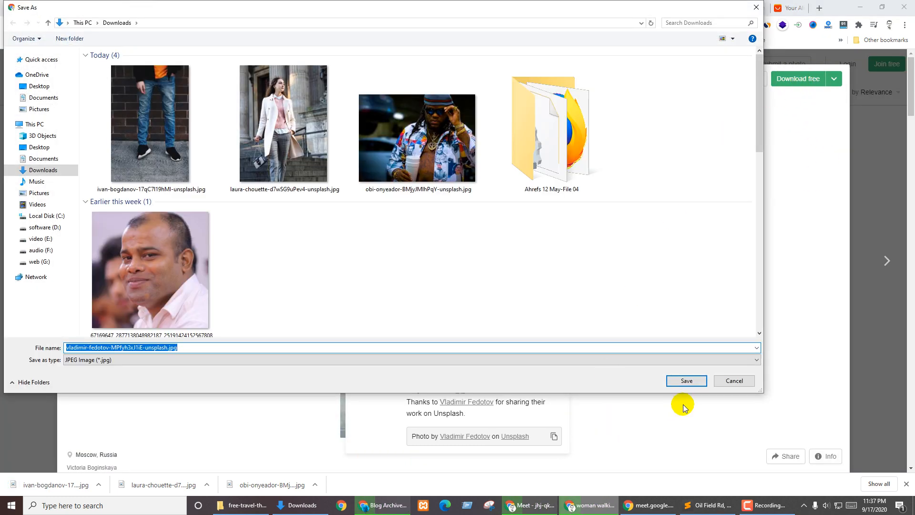
{"action": "left_click", "coordinate": [686, 380]}
{"action": "left_click", "coordinate": [216, 265]}
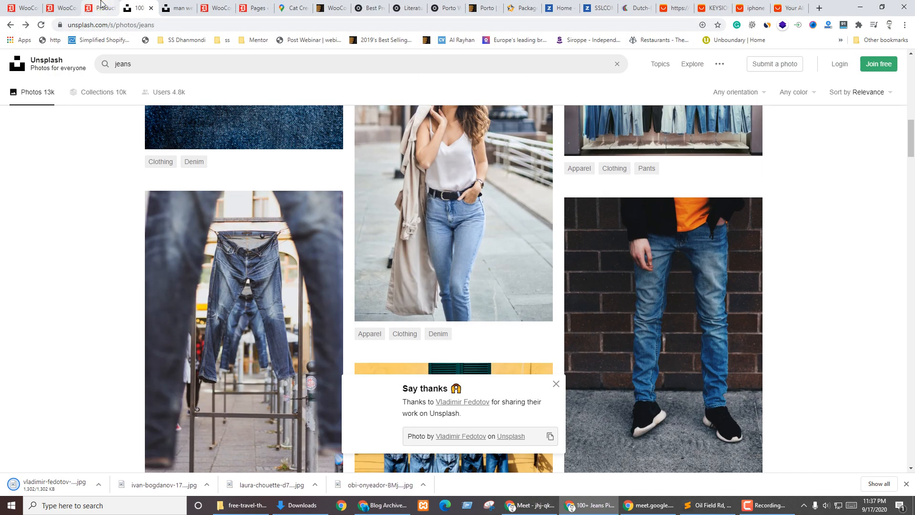
{"action": "left_click", "coordinate": [101, 4]}
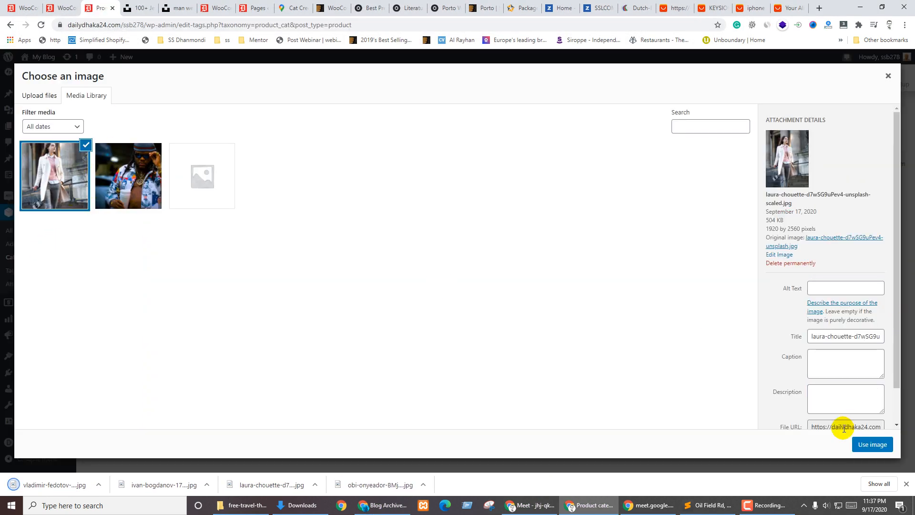
Use the white coat photo as thumbnail and create the women's Collection category
{"action": "left_click", "coordinate": [870, 443]}
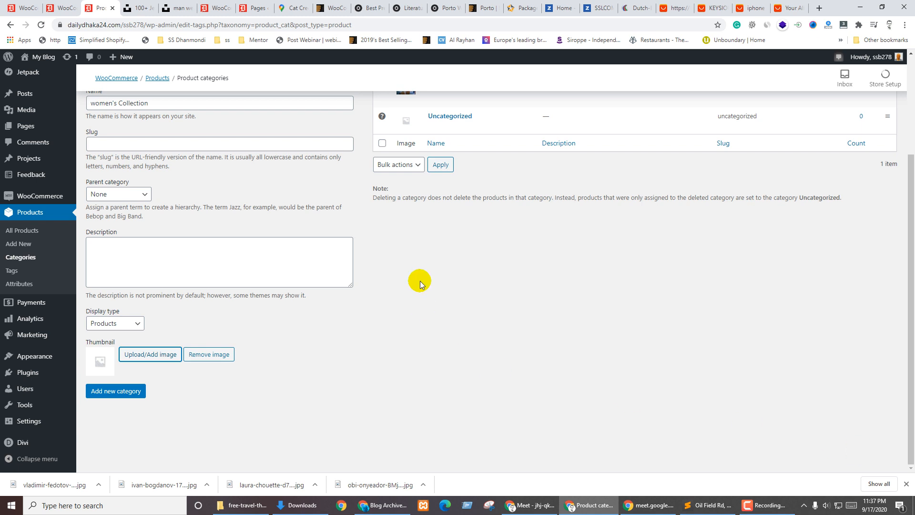
{"action": "scroll", "coordinate": [106, 267], "scroll_direction": "up", "scroll_amount": 3}
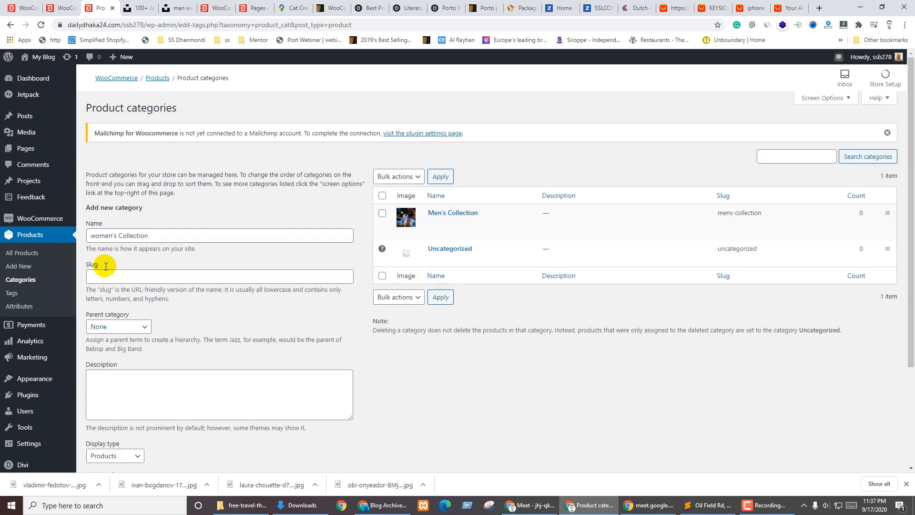
{"action": "scroll", "coordinate": [212, 243], "scroll_direction": "down", "scroll_amount": 3}
{"action": "left_click", "coordinate": [113, 390]}
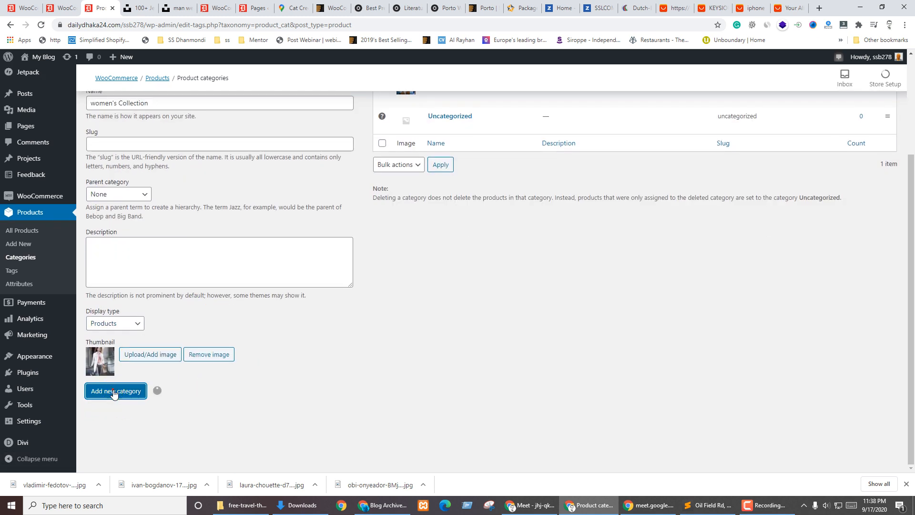
{"action": "scroll", "coordinate": [205, 304], "scroll_direction": "up", "scroll_amount": 3}
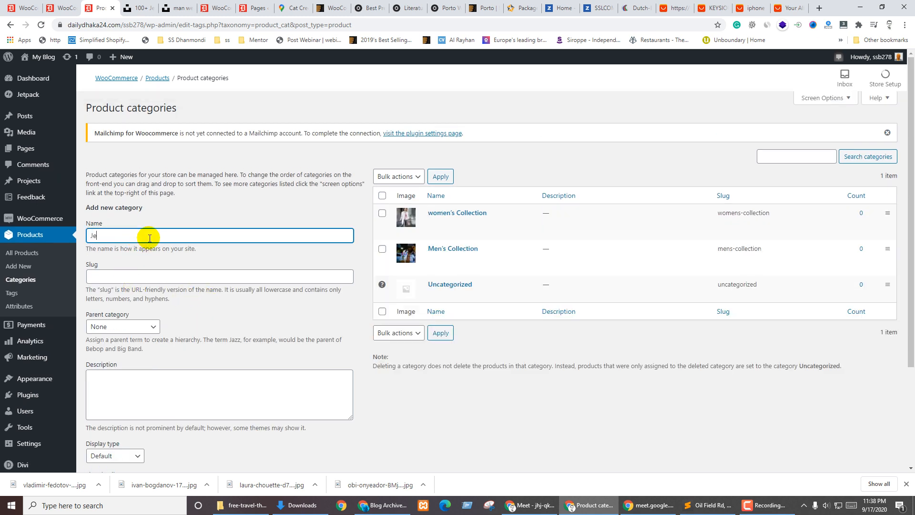
Set the Jeans category's parent to women's Collection and display type to Products
{"action": "scroll", "coordinate": [143, 276], "scroll_direction": "down", "scroll_amount": 2}
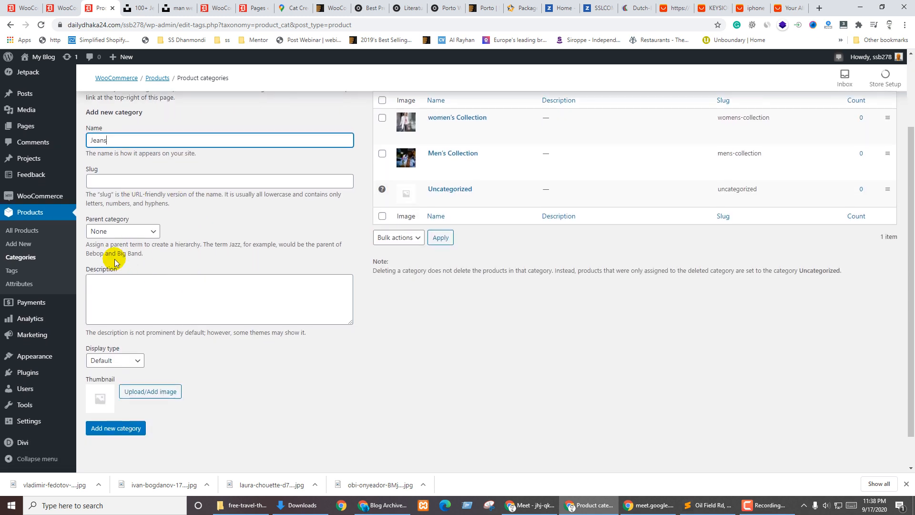
{"action": "left_click", "coordinate": [126, 232]}
{"action": "left_click", "coordinate": [119, 254]}
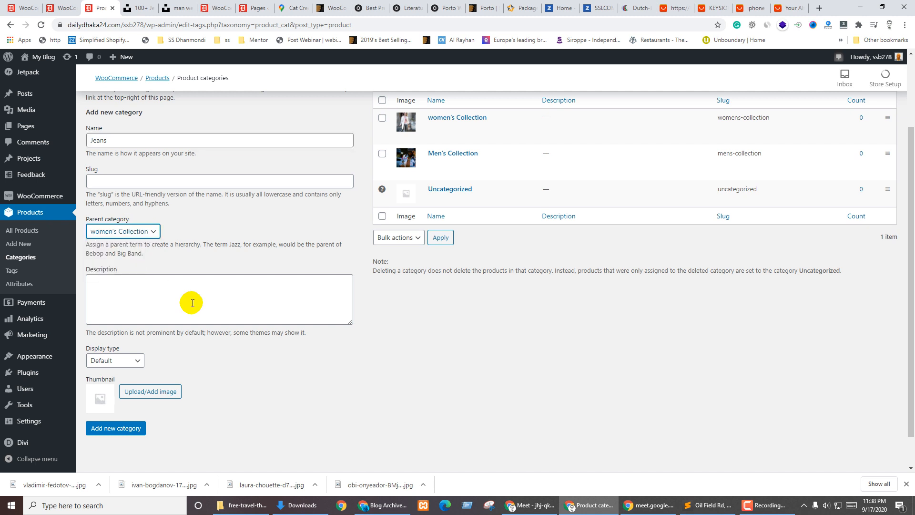
{"action": "left_click", "coordinate": [150, 289]}
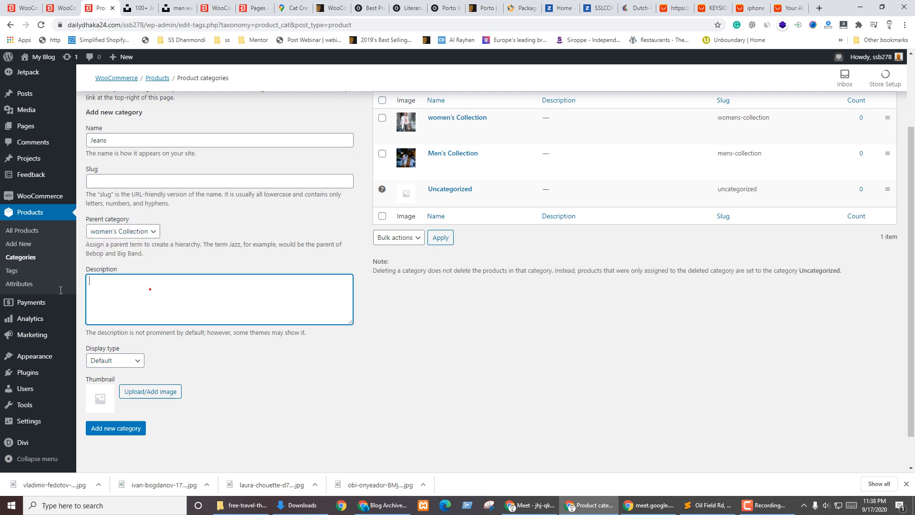
{"action": "left_click", "coordinate": [125, 362]}
{"action": "left_click", "coordinate": [106, 373]}
Upload the woman-in-jeans photo from the computer as the thumbnail
{"action": "left_click", "coordinate": [172, 396]}
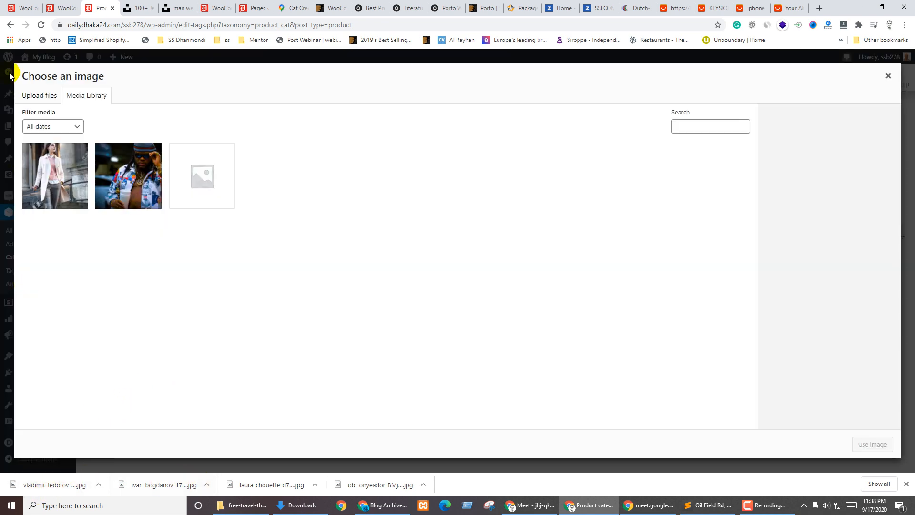
{"action": "left_click", "coordinate": [58, 95]}
{"action": "left_click", "coordinate": [450, 246]}
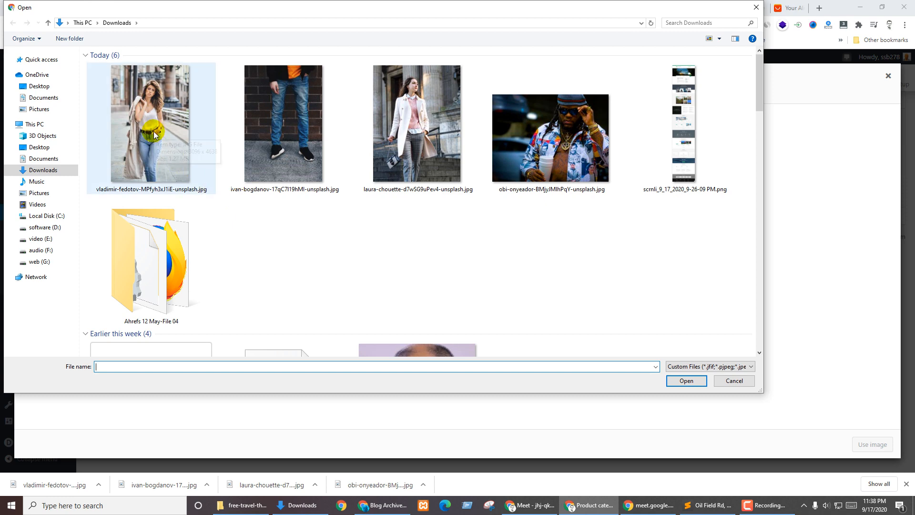
{"action": "double_click", "coordinate": [153, 133]}
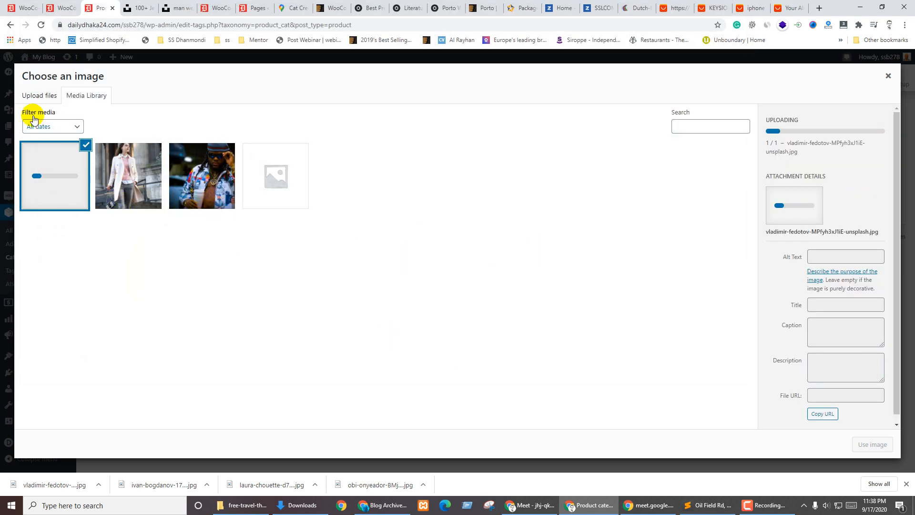
{"action": "left_click", "coordinate": [40, 95]}
{"action": "left_click", "coordinate": [439, 252]}
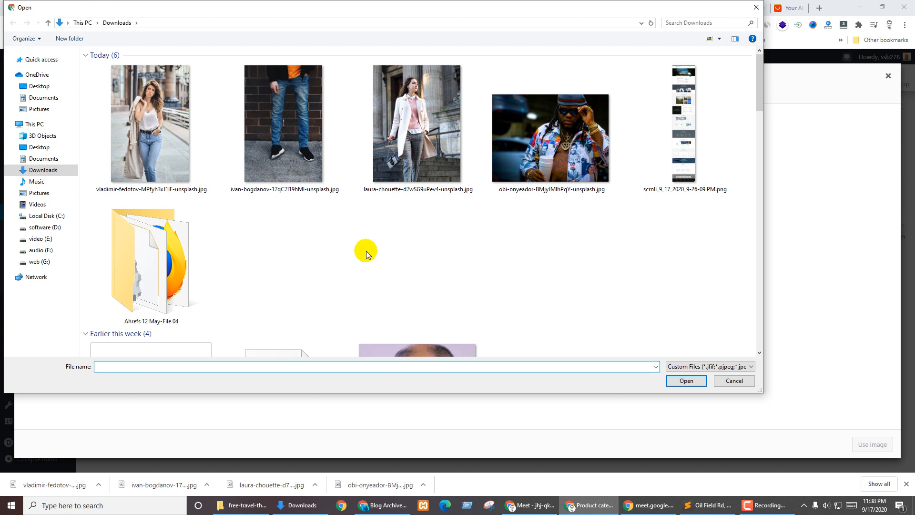
{"action": "left_click", "coordinate": [143, 129]}
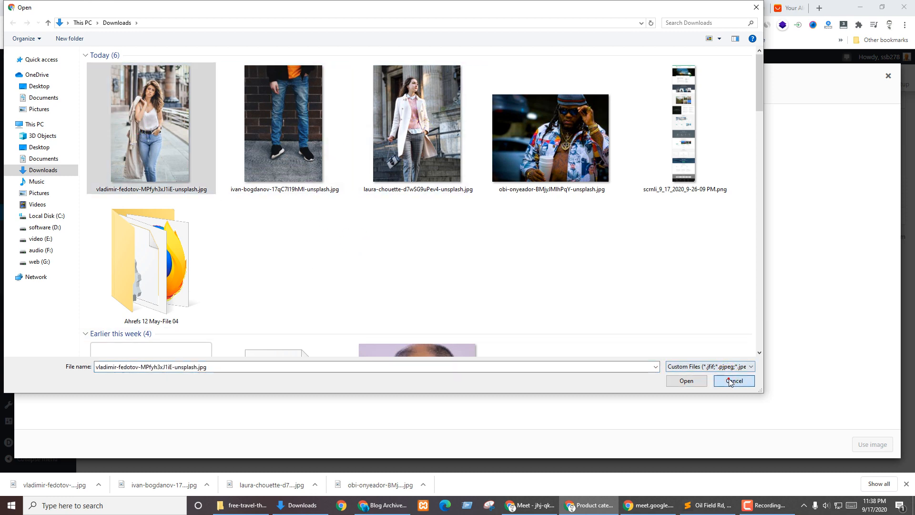
{"action": "left_click", "coordinate": [686, 380]}
Select the uploading woman-in-jeans image in the media library, then switch to WooCommerce settings
{"action": "left_click", "coordinate": [91, 94]}
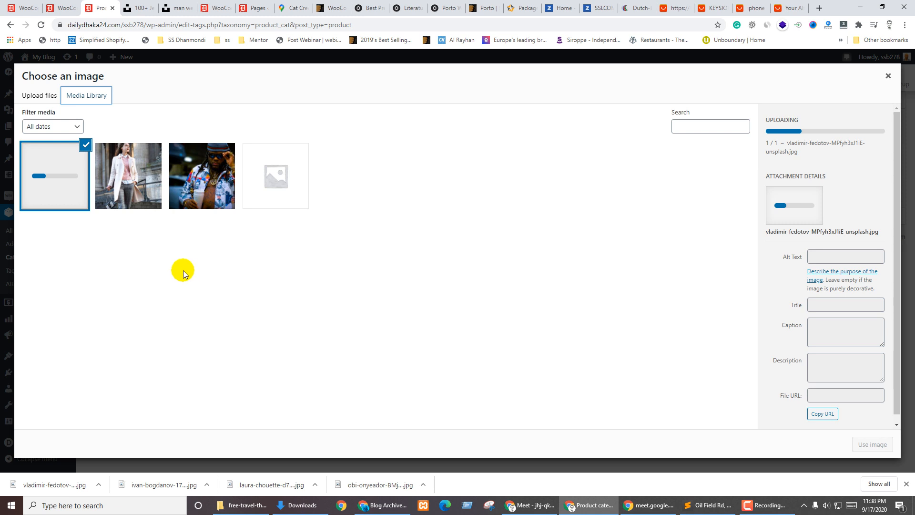
{"action": "left_click", "coordinate": [119, 166]}
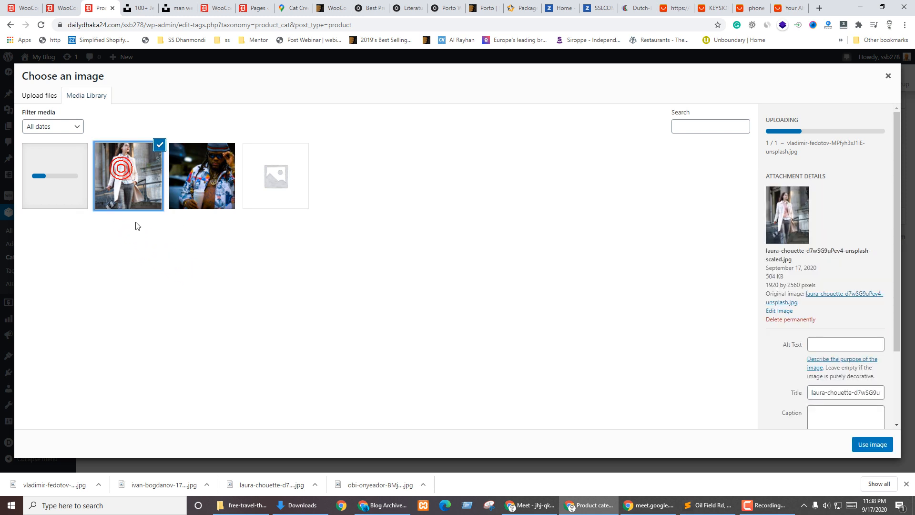
{"action": "left_click", "coordinate": [49, 179]}
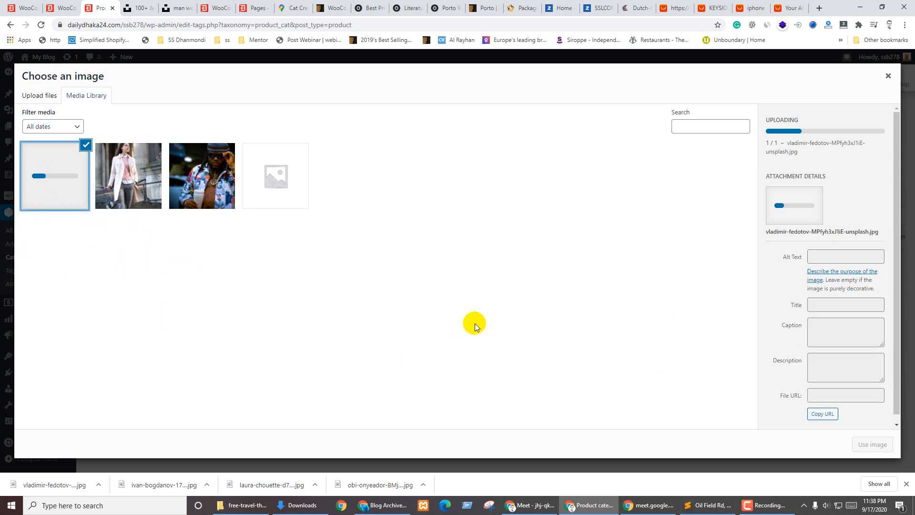
{"action": "key", "text": "ctrl+shift+Tab"}
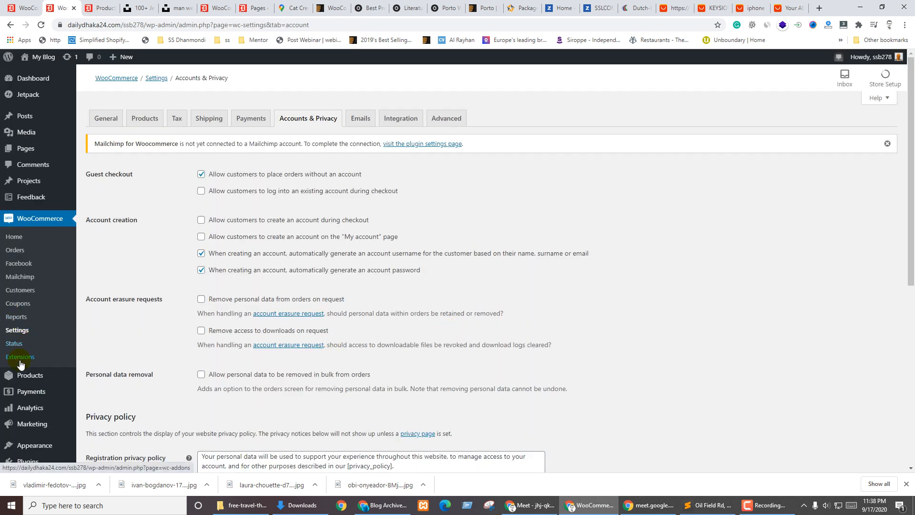
Go to Products > Categories to view the product category list
{"action": "mouse_move", "coordinate": [30, 375]}
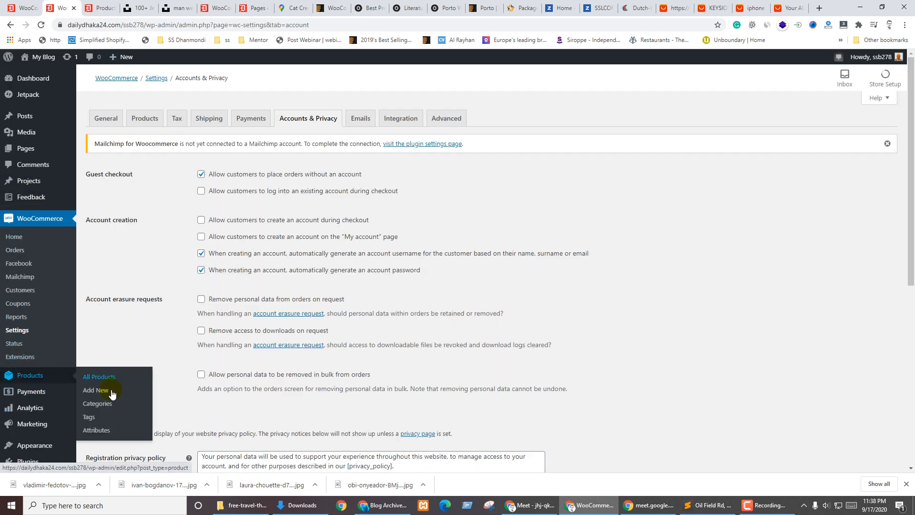
{"action": "left_click_drag", "start_coordinate": [96, 430], "coordinate": [99, 416]}
{"action": "left_click", "coordinate": [100, 404]}
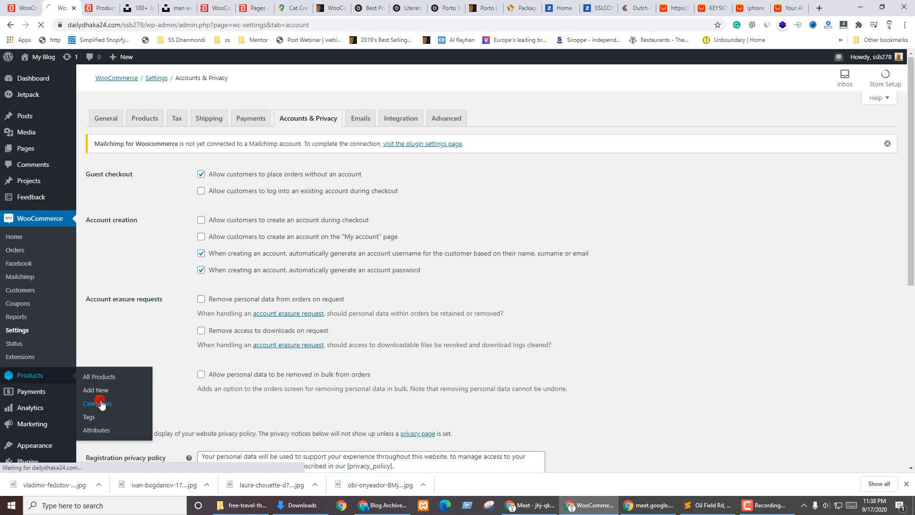
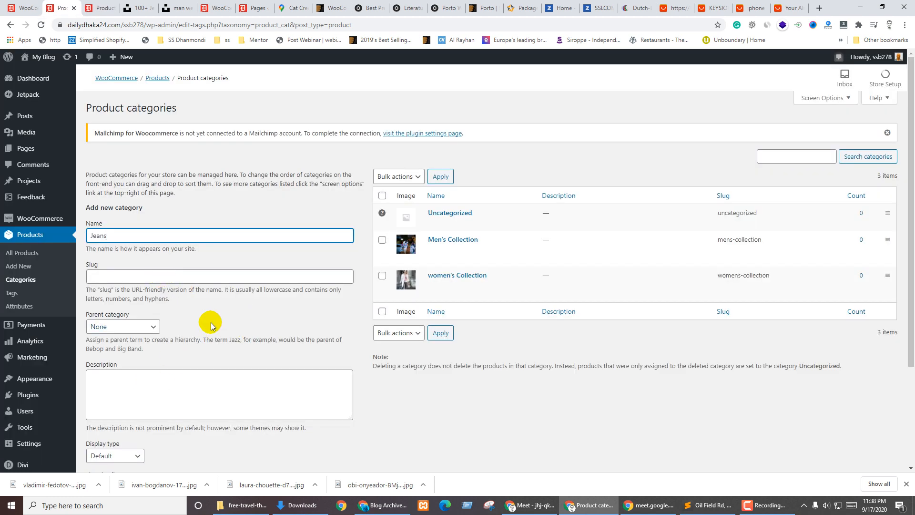
Set women's Collection as the parent of the new Jeans category
{"action": "scroll", "coordinate": [166, 328], "scroll_direction": "down", "scroll_amount": 2}
{"action": "left_click", "coordinate": [134, 232]}
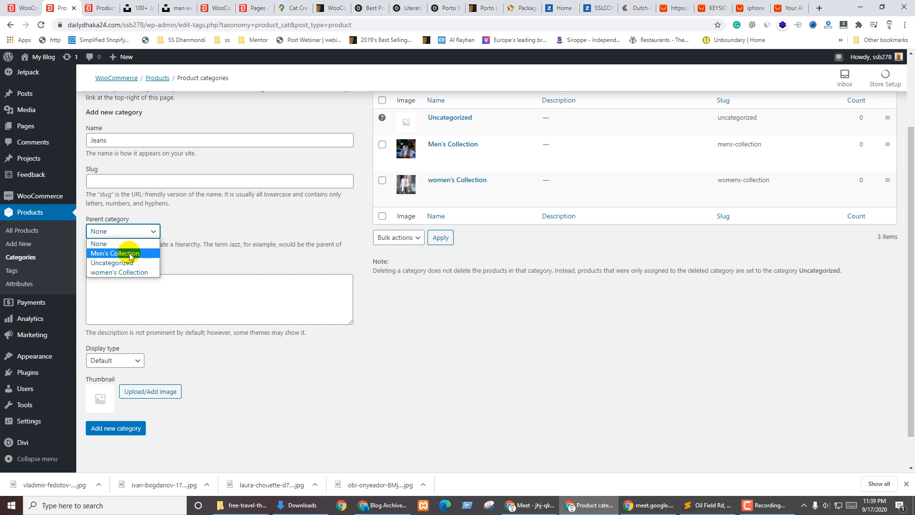
{"action": "left_click", "coordinate": [122, 272]}
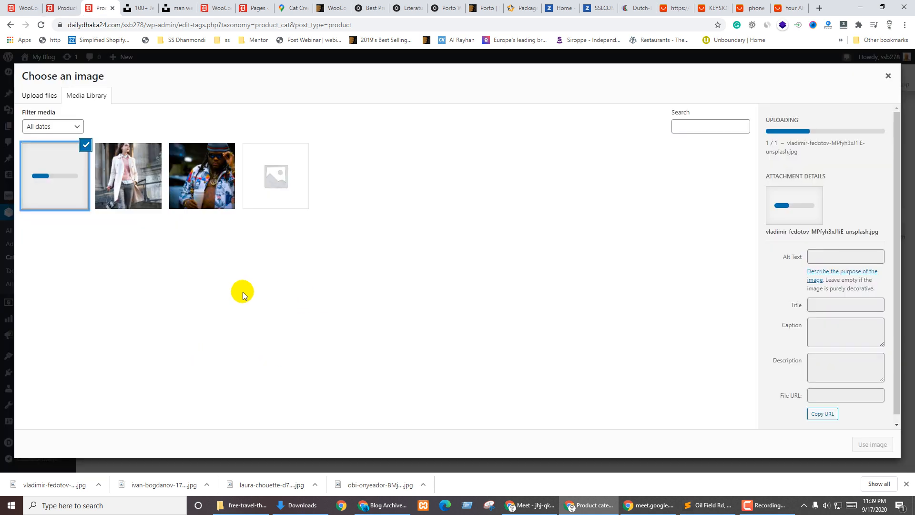
Browse the image chooser and Downloads for the woman-in-jeans photo, then return to the Unsplash jeans results
{"action": "left_click", "coordinate": [115, 181]}
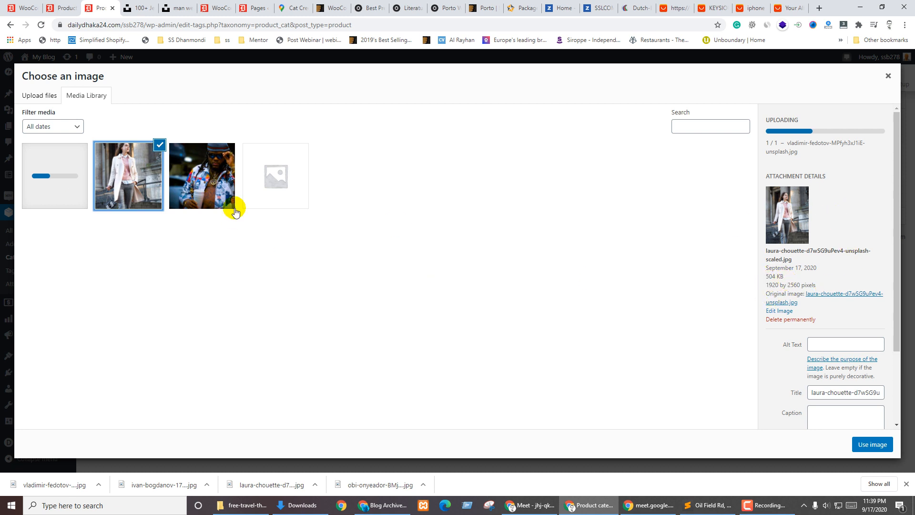
{"action": "left_click", "coordinate": [60, 148]}
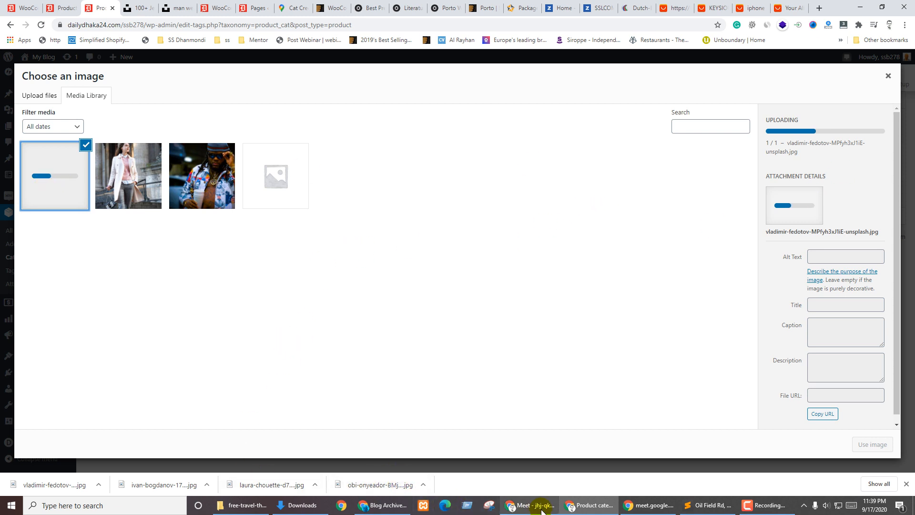
{"action": "left_click", "coordinate": [298, 505]}
{"action": "left_click", "coordinate": [211, 200]}
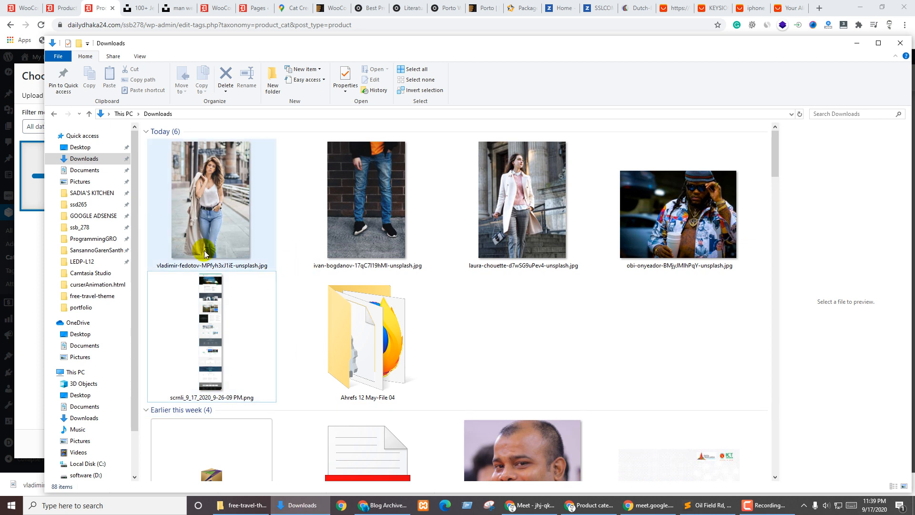
{"action": "left_click", "coordinate": [191, 256]}
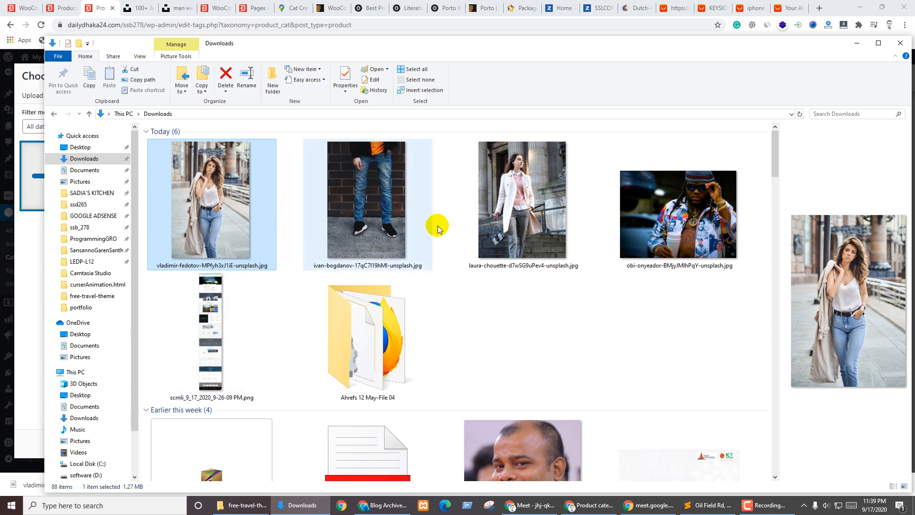
{"action": "left_click", "coordinate": [649, 335]}
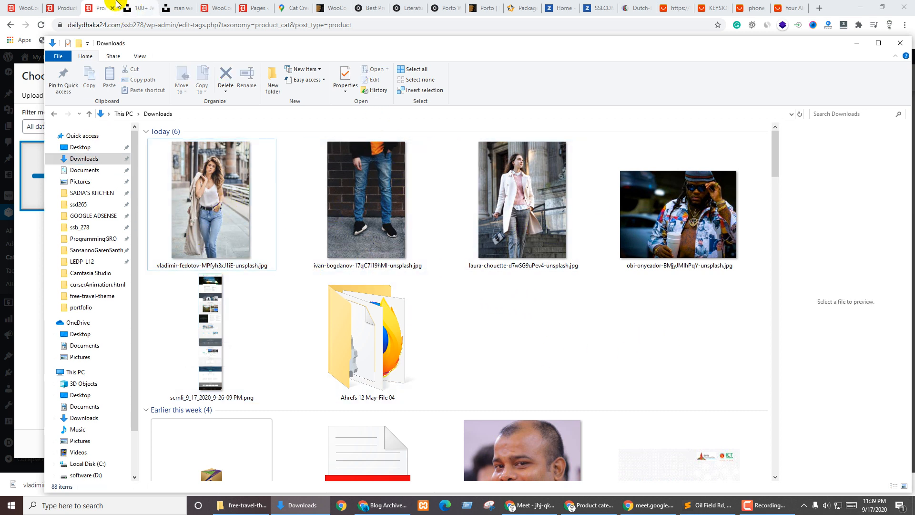
{"action": "left_click", "coordinate": [137, 6]}
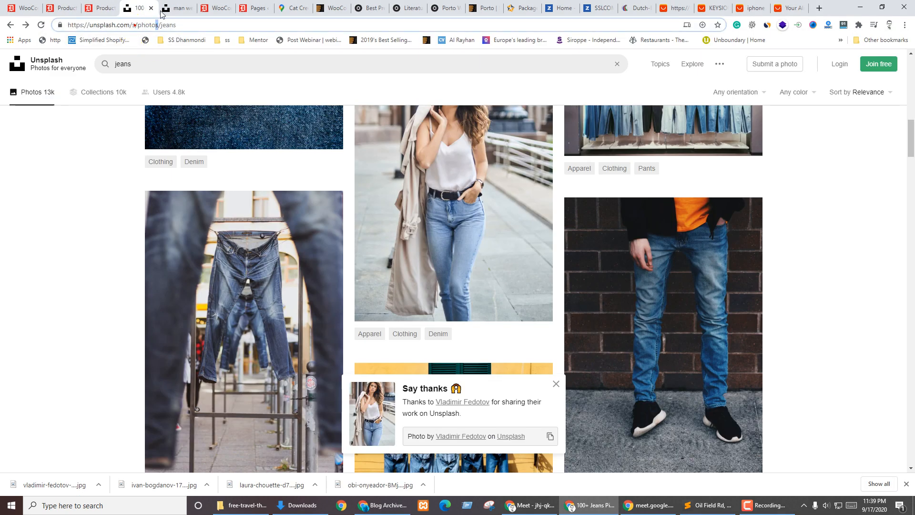
Search the web for 'tinnypng' and open the TinyPNG website
{"action": "left_click", "coordinate": [170, 7]}
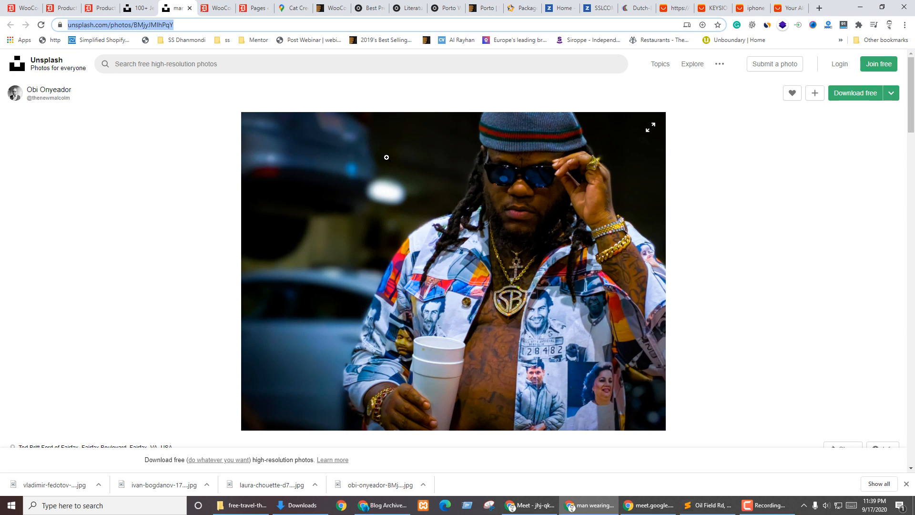
{"action": "type", "text": "tin"}
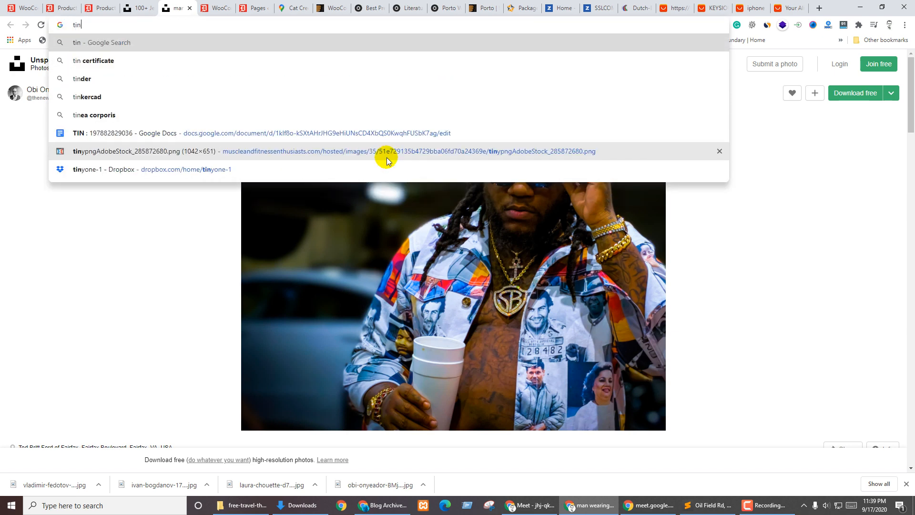
{"action": "type", "text": "nypng"}
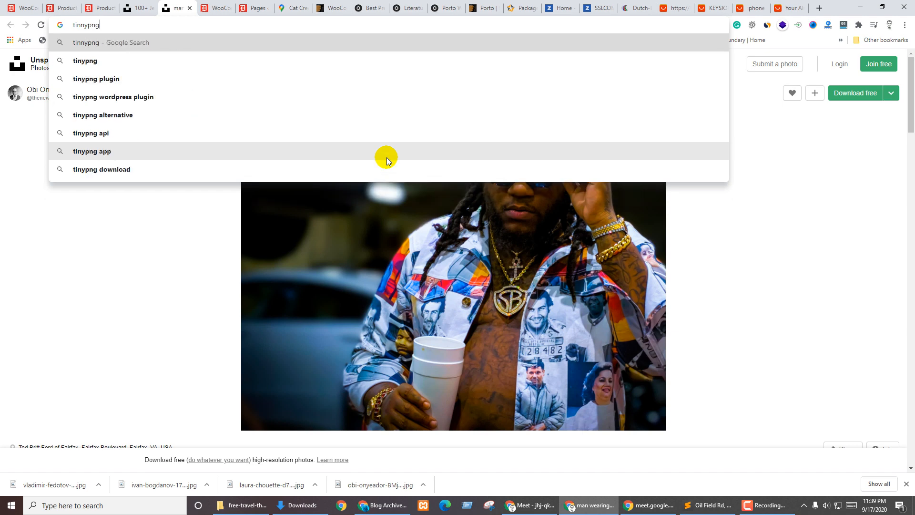
{"action": "key", "text": "Return"}
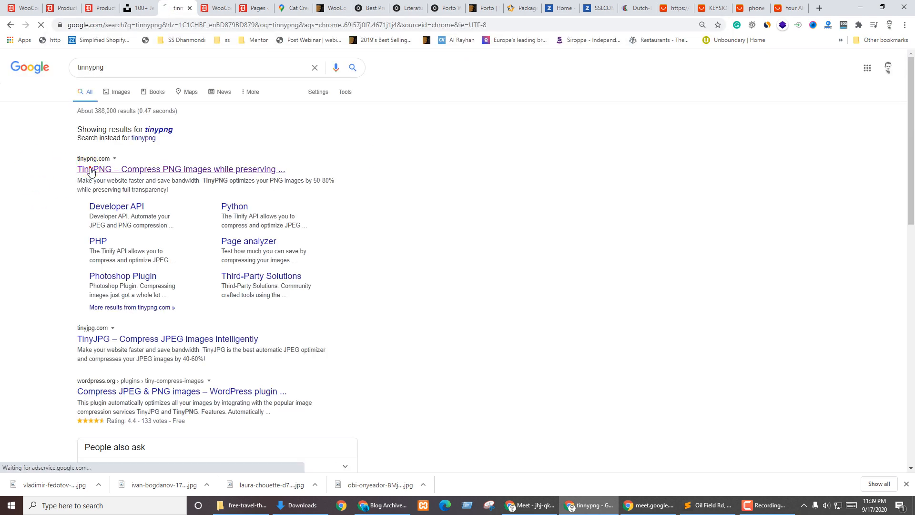
{"action": "left_click", "coordinate": [91, 170]}
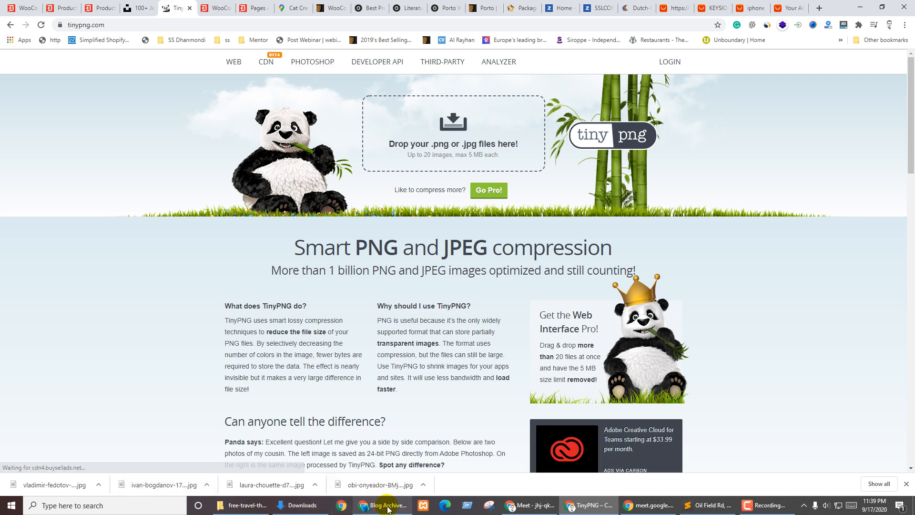
Locate the woman-in-jeans photo in the Downloads folder and come back to TinyPNG
{"action": "left_click", "coordinate": [529, 505]}
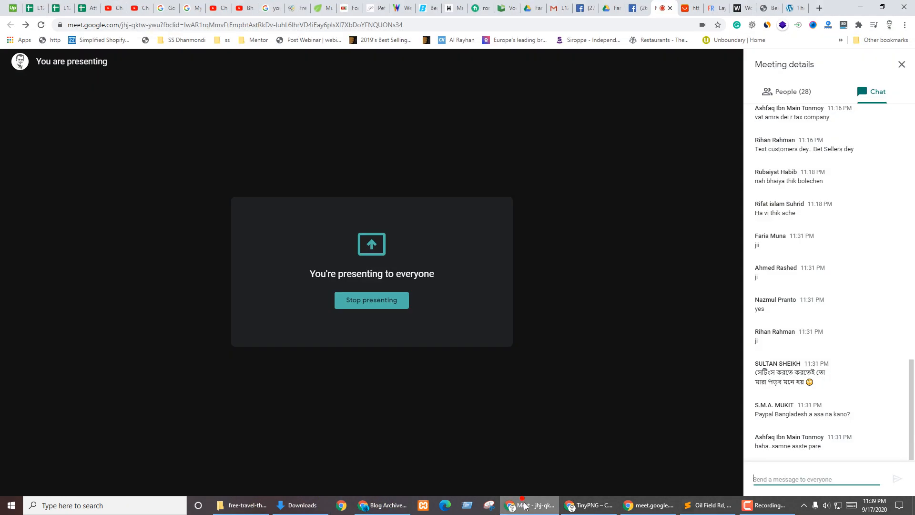
{"action": "left_click", "coordinate": [588, 505]}
{"action": "left_click", "coordinate": [101, 8]}
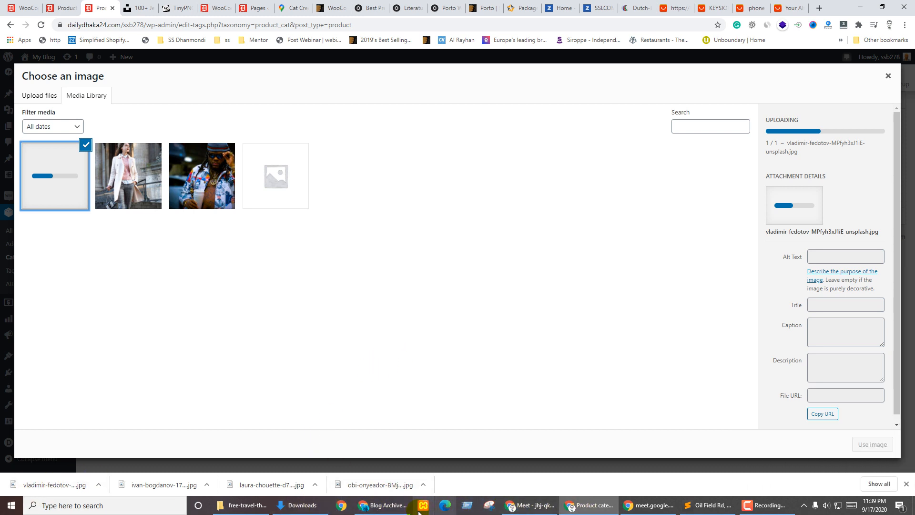
{"action": "left_click", "coordinate": [241, 505]}
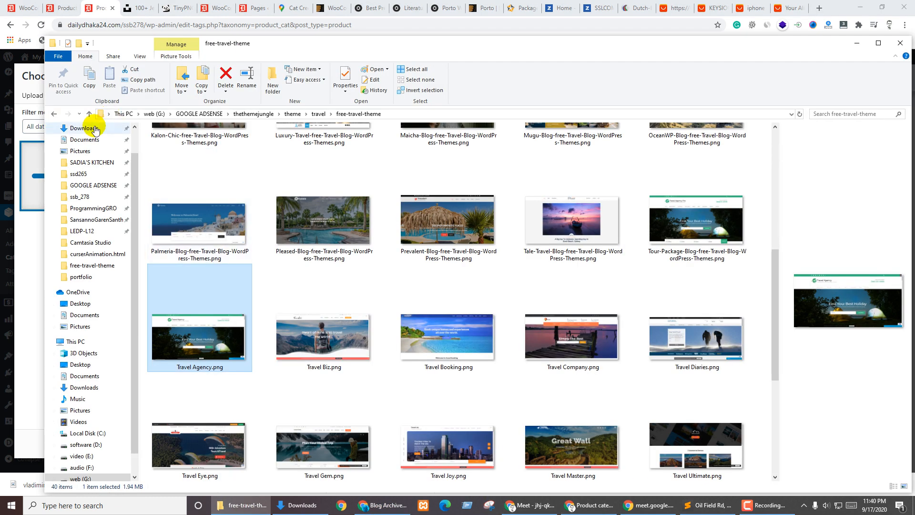
{"action": "left_click", "coordinate": [84, 127]}
{"action": "left_click", "coordinate": [207, 216]}
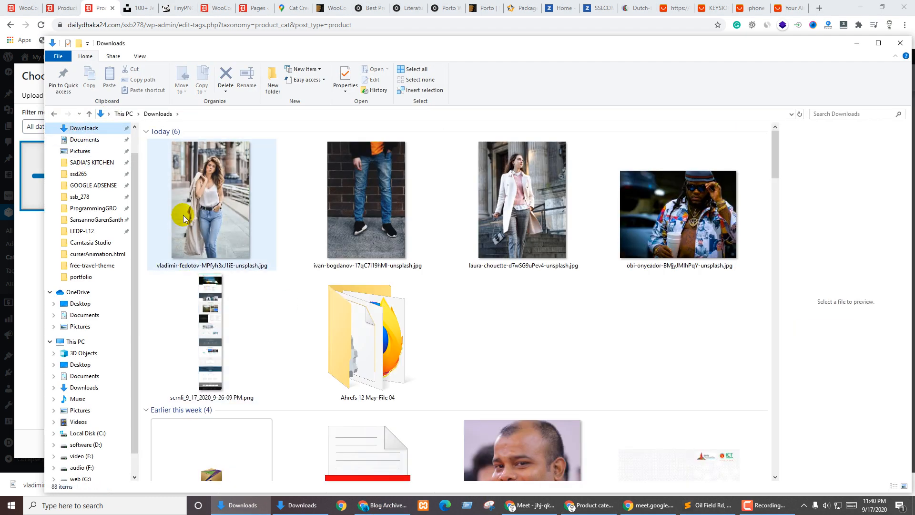
{"action": "left_click", "coordinate": [186, 8]}
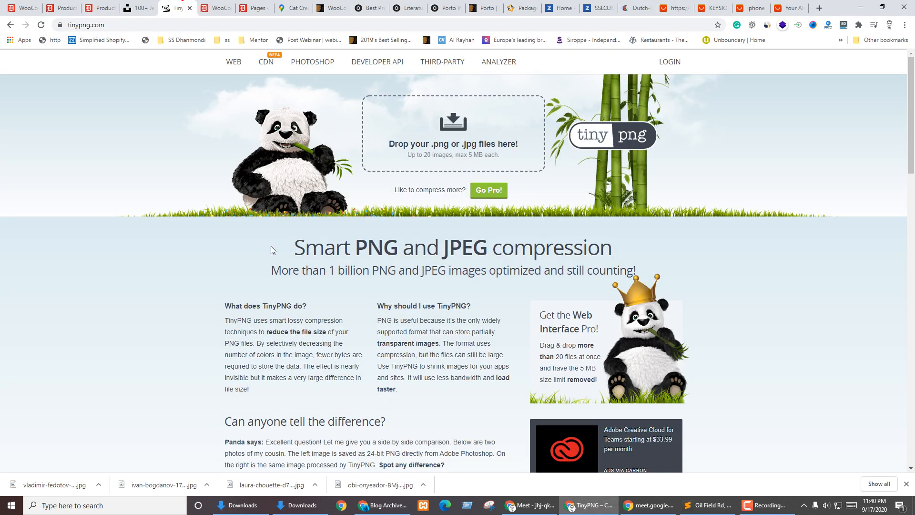
Drop the woman-in-jeans and brick-wall jeans photos onto TinyPNG for compression
{"action": "left_click", "coordinate": [229, 510]}
{"action": "left_click_drag", "start_coordinate": [412, 22], "coordinate": [412, 248]}
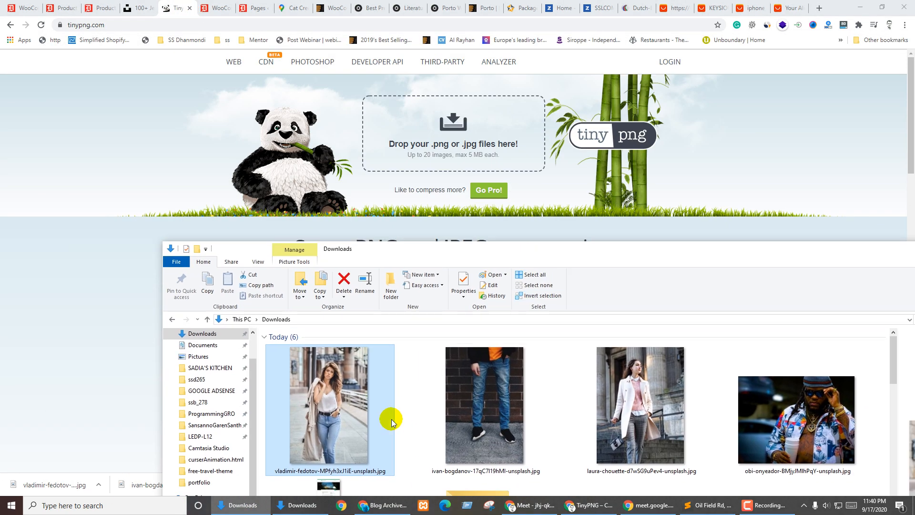
{"action": "left_click_drag", "start_coordinate": [321, 415], "coordinate": [455, 133]}
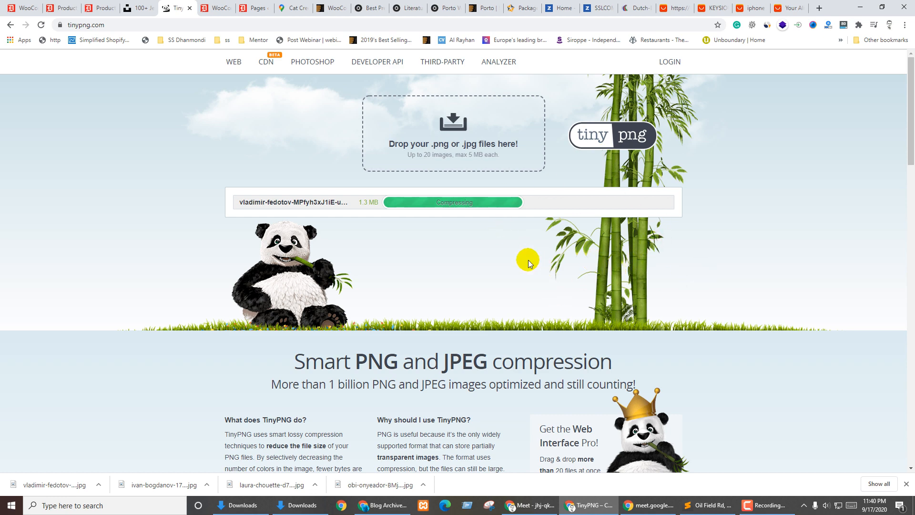
{"action": "left_click", "coordinate": [240, 505]}
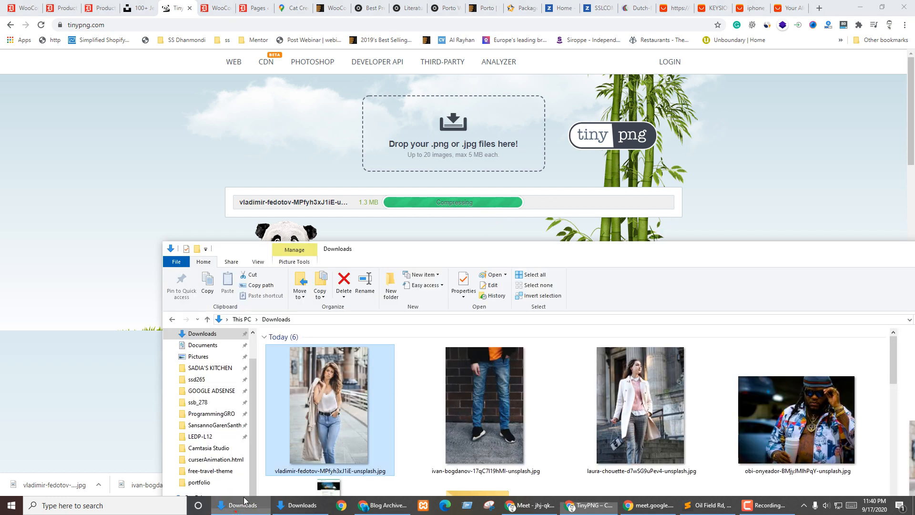
{"action": "left_click", "coordinate": [484, 402]}
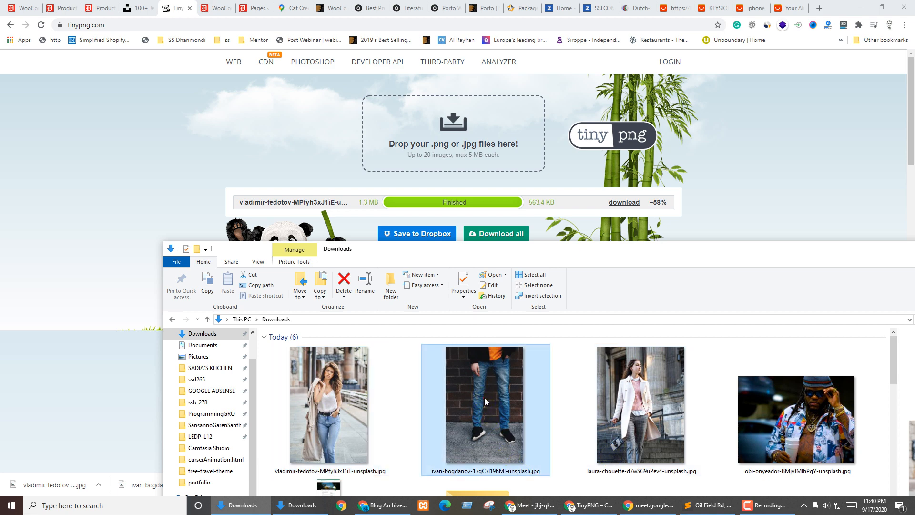
{"action": "left_click_drag", "start_coordinate": [501, 424], "coordinate": [471, 145]}
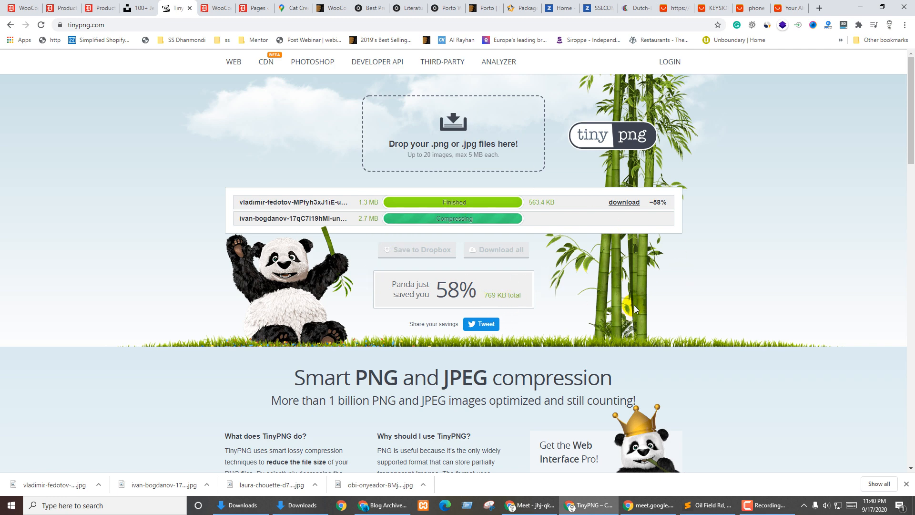
Download and save both compressed jeans photos (−58% and −41%), then return to WordPress
{"action": "left_click", "coordinate": [243, 504]}
{"action": "left_click_drag", "start_coordinate": [494, 257], "coordinate": [425, 46]}
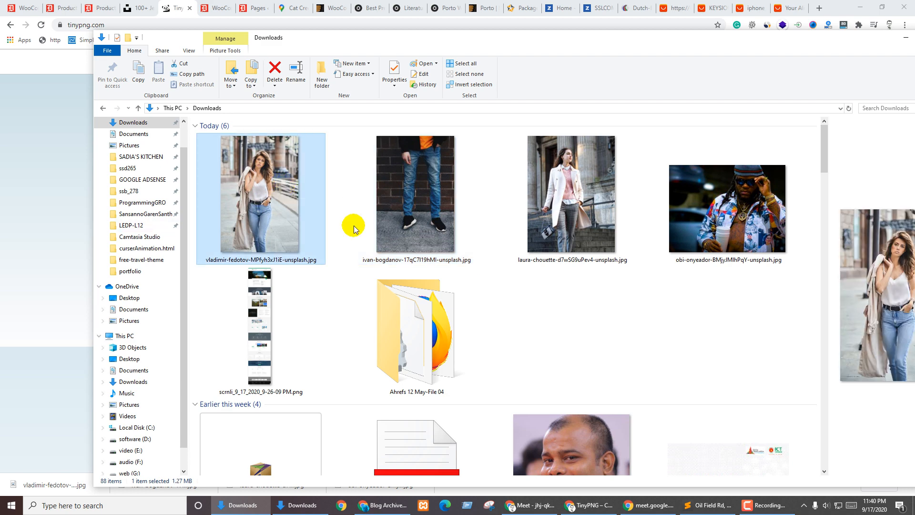
{"action": "left_click", "coordinate": [1, 238]}
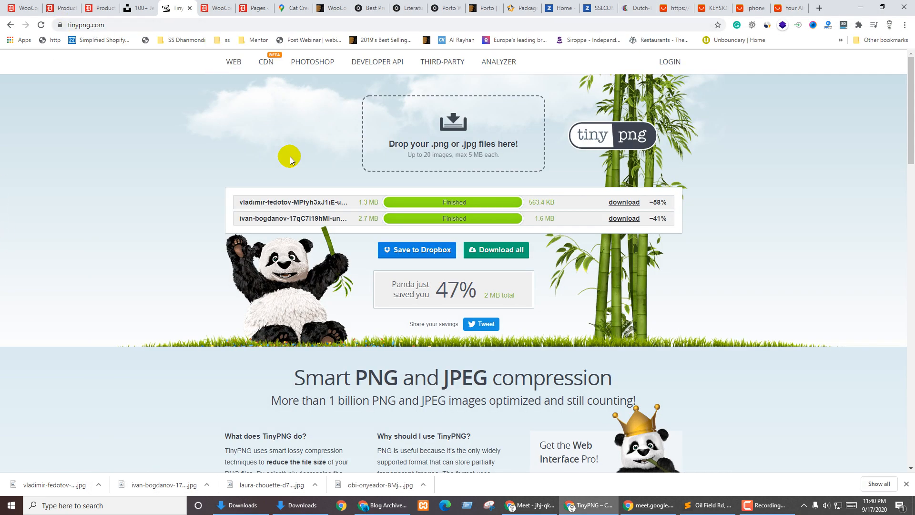
{"action": "left_click", "coordinate": [620, 220]}
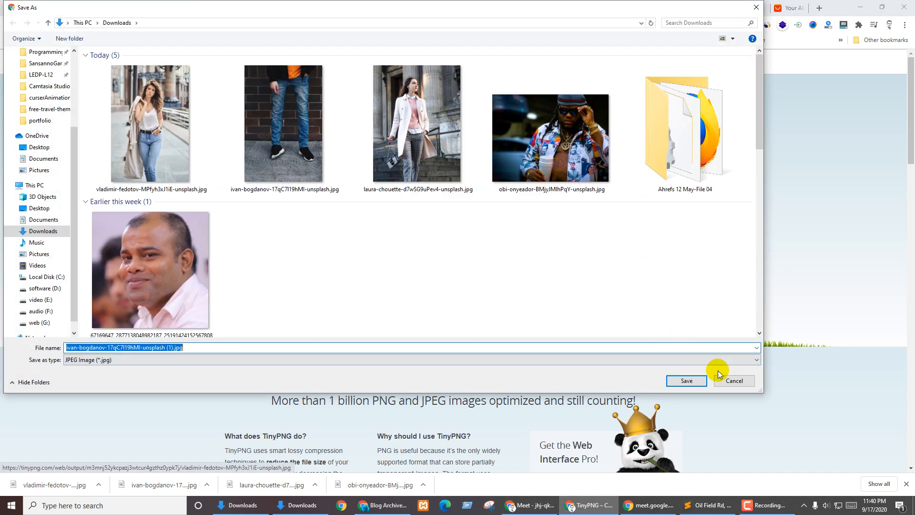
{"action": "left_click", "coordinate": [687, 380]}
{"action": "left_click", "coordinate": [628, 205]}
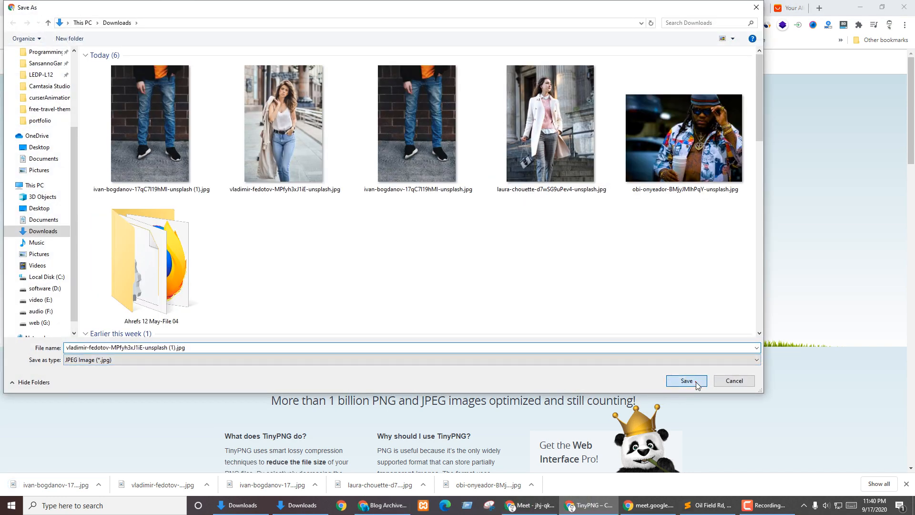
{"action": "left_click", "coordinate": [695, 383]}
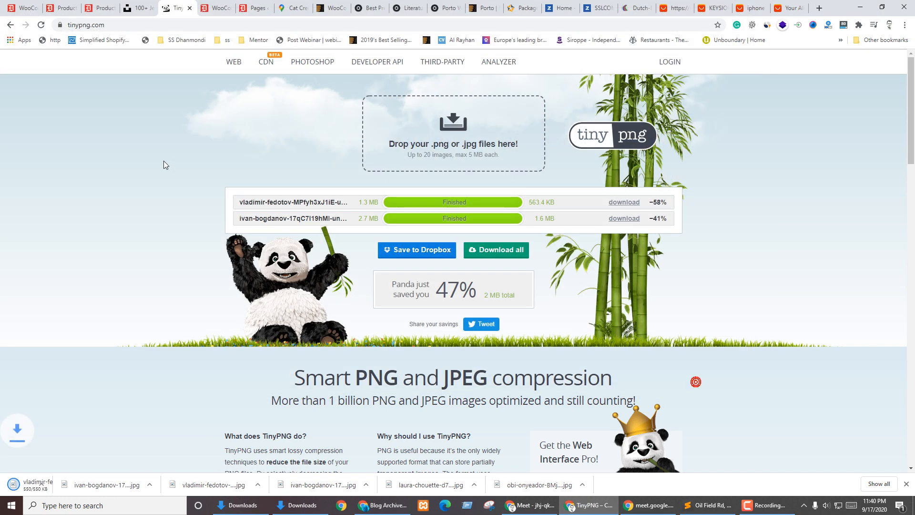
{"action": "left_click", "coordinate": [104, 5]}
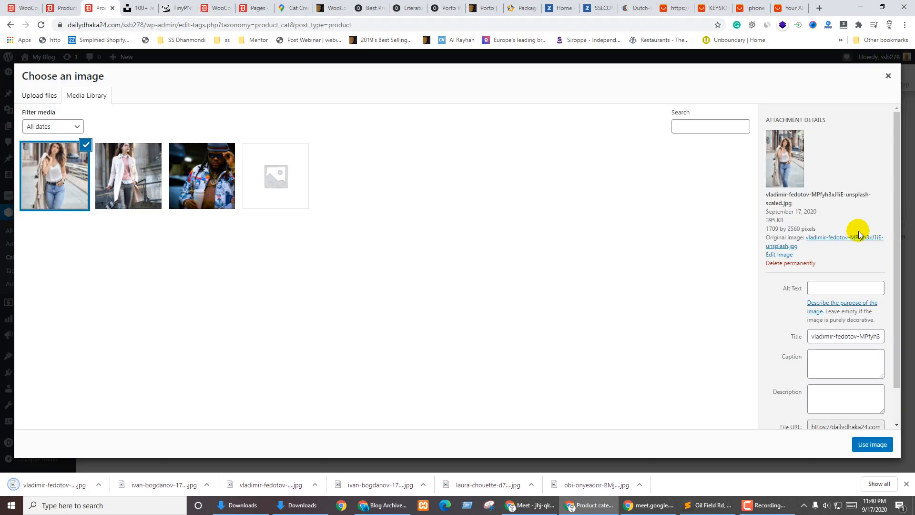
Delete the uncompressed originals and duplicate jeans photos from Downloads
{"action": "left_click", "coordinate": [789, 263]}
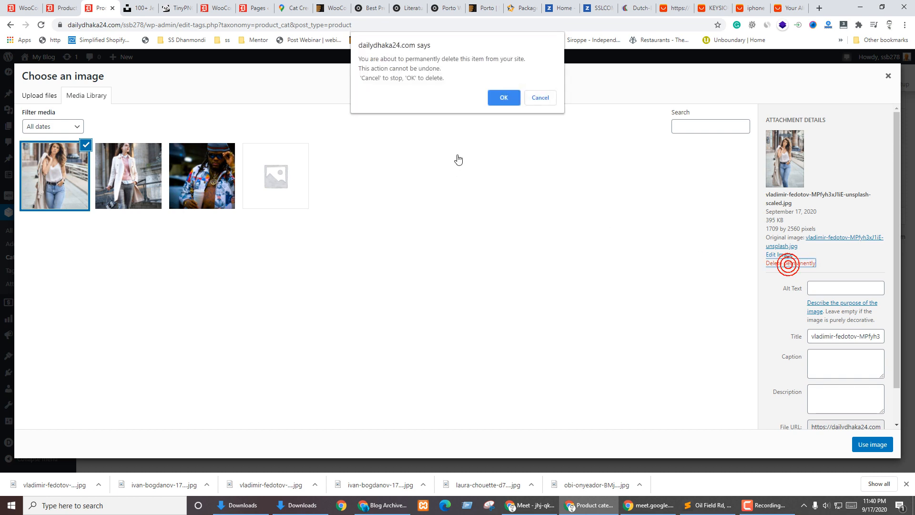
{"action": "left_click", "coordinate": [503, 97]}
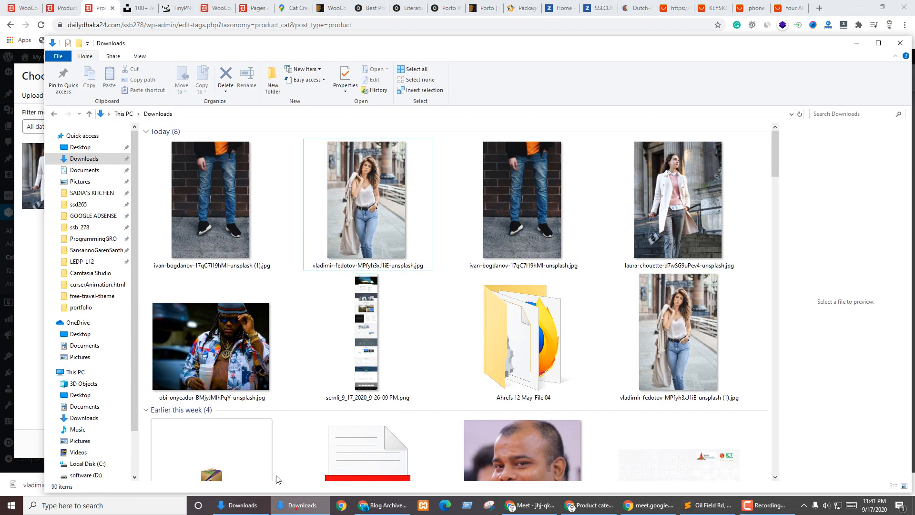
{"action": "left_click", "coordinate": [301, 504]}
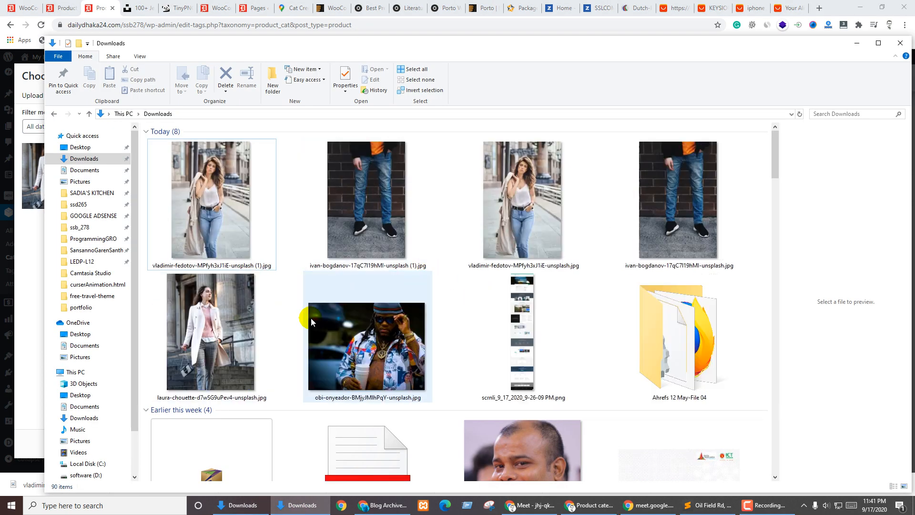
{"action": "left_click", "coordinate": [231, 223]}
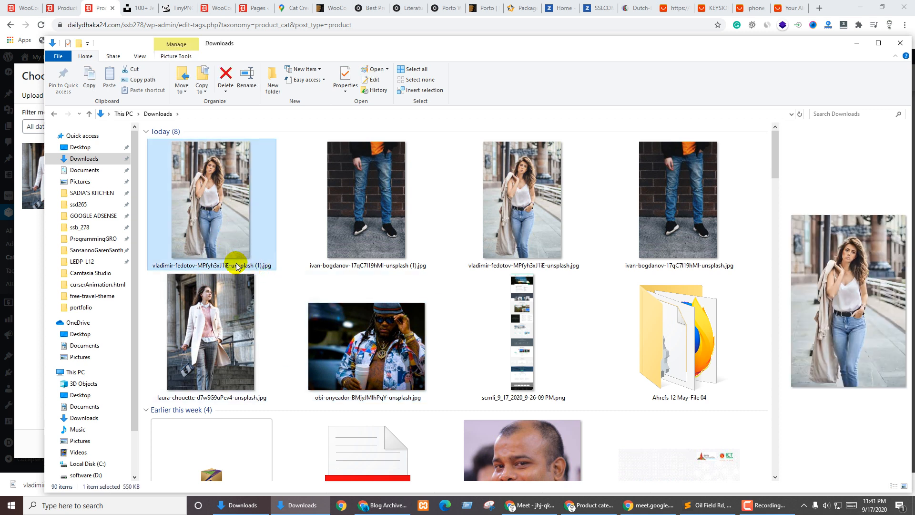
{"action": "left_click", "coordinate": [504, 230]}
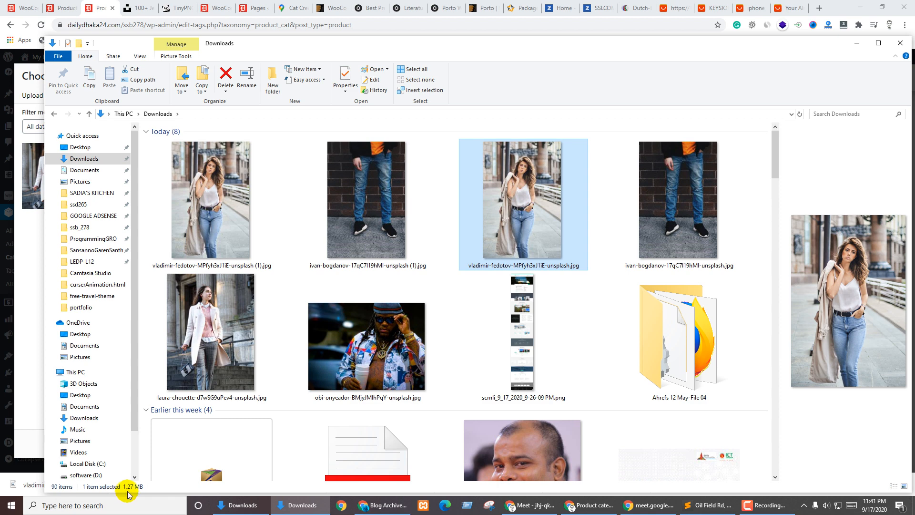
{"action": "left_click", "coordinate": [184, 238]}
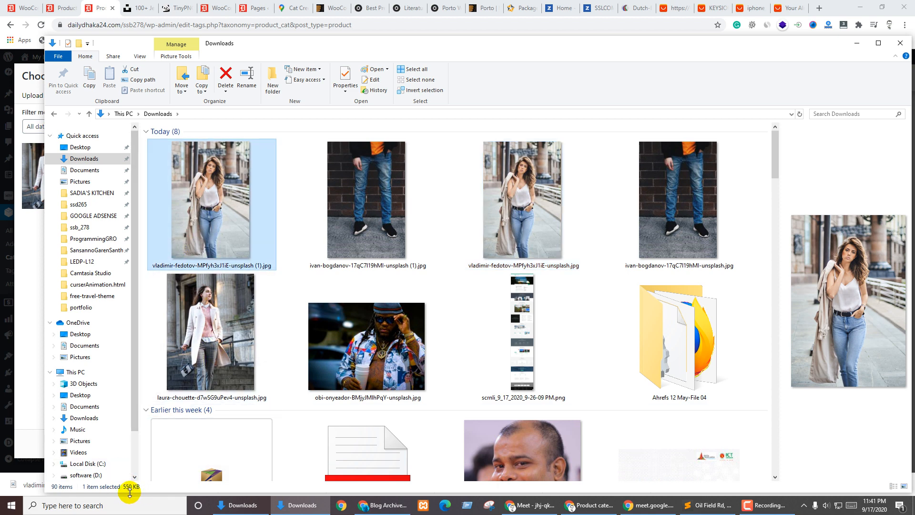
{"action": "left_click", "coordinate": [530, 204]}
{"action": "key", "text": "Delete"}
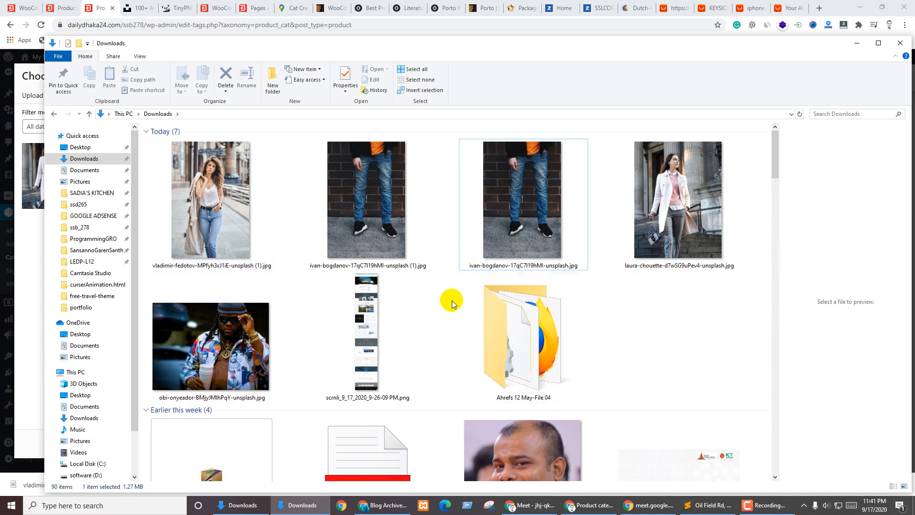
{"action": "left_click", "coordinate": [574, 258]}
{"action": "key", "text": "Delete"}
Upload the smaller 550 KB vladimir-fedotov woman-in-jeans photo to the media library
{"action": "left_click", "coordinate": [210, 200]}
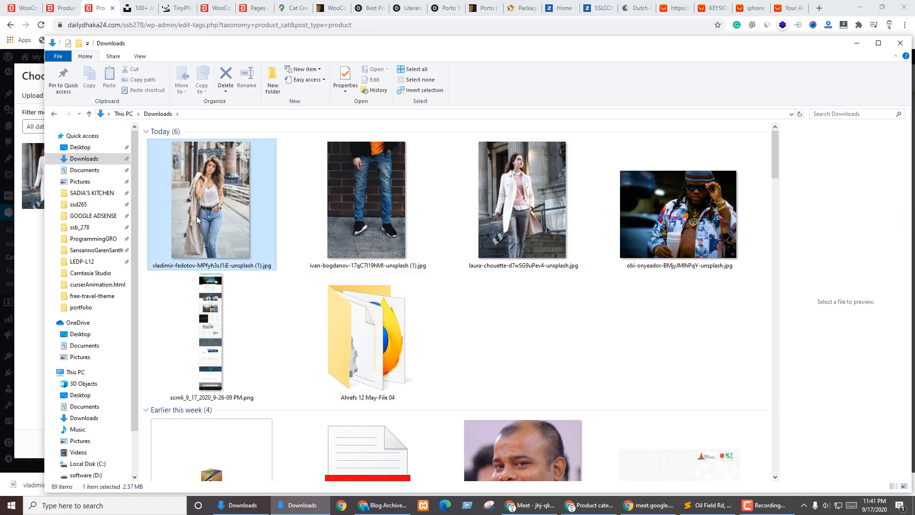
{"action": "left_click_drag", "start_coordinate": [288, 46], "coordinate": [563, 49]}
{"action": "left_click_drag", "start_coordinate": [507, 225], "coordinate": [164, 247]}
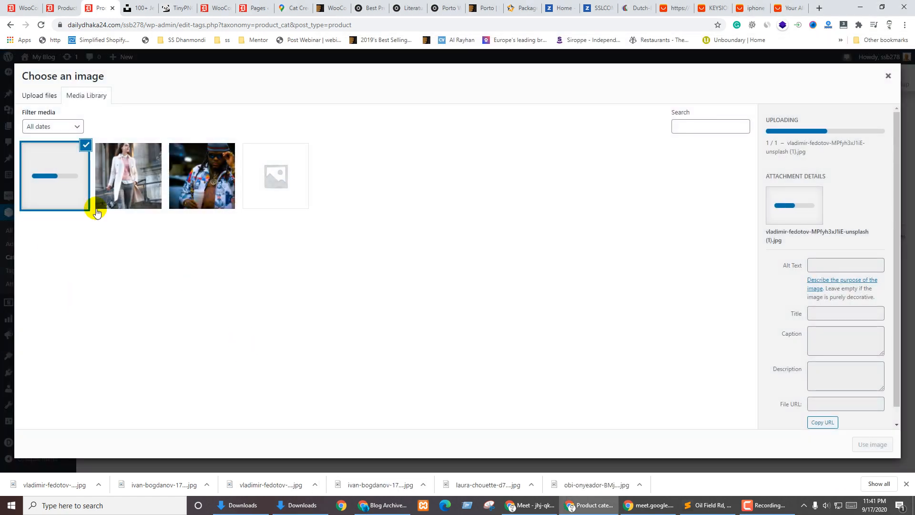
Upload the men's jeans photo too, then save Jeans with the woman-in-jeans thumbnail
{"action": "left_click", "coordinate": [300, 505]}
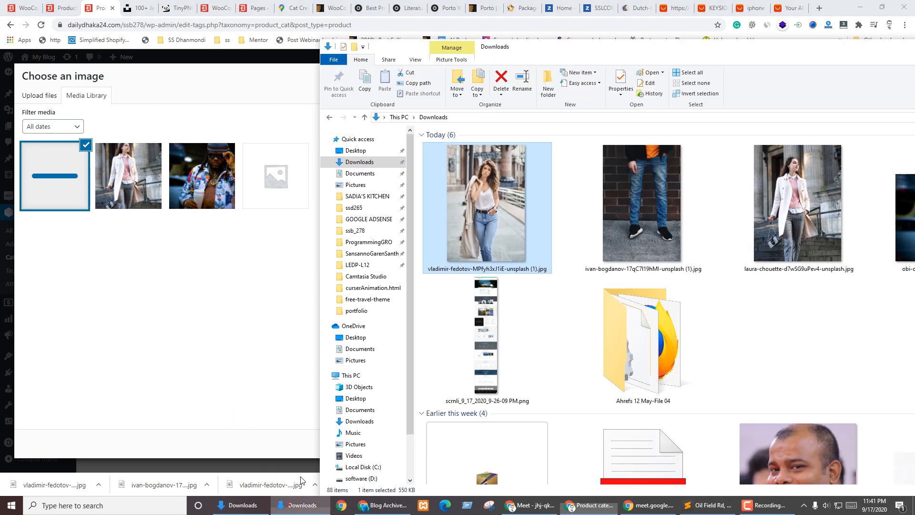
{"action": "left_click_drag", "start_coordinate": [642, 207], "coordinate": [90, 278]}
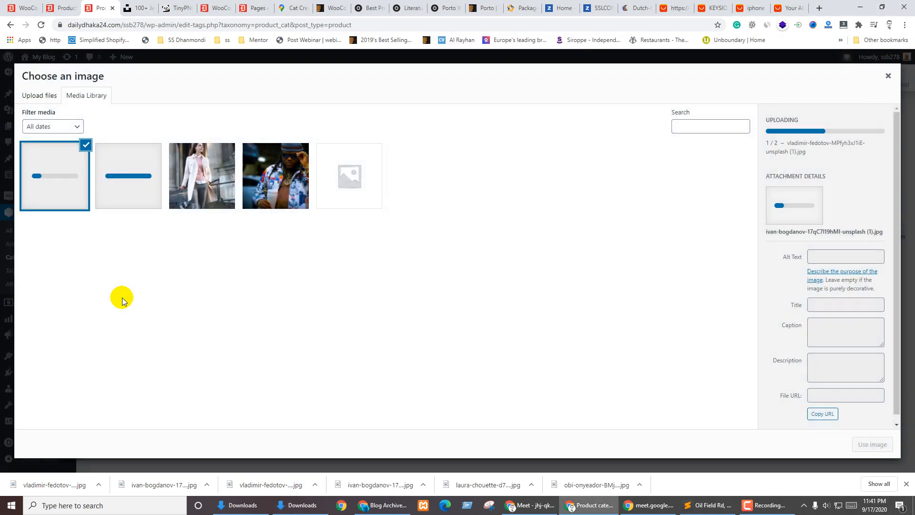
{"action": "left_click", "coordinate": [131, 156]}
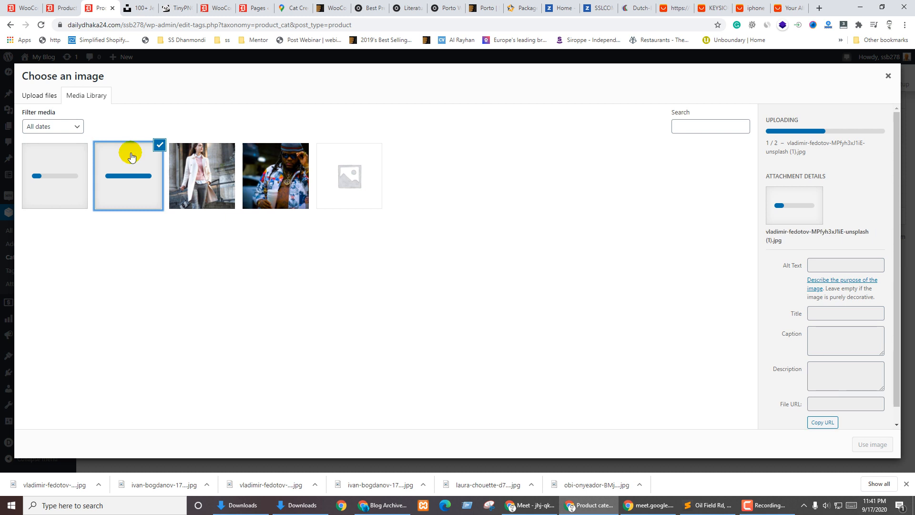
{"action": "scroll", "coordinate": [849, 372], "scroll_direction": "down", "scroll_amount": 1}
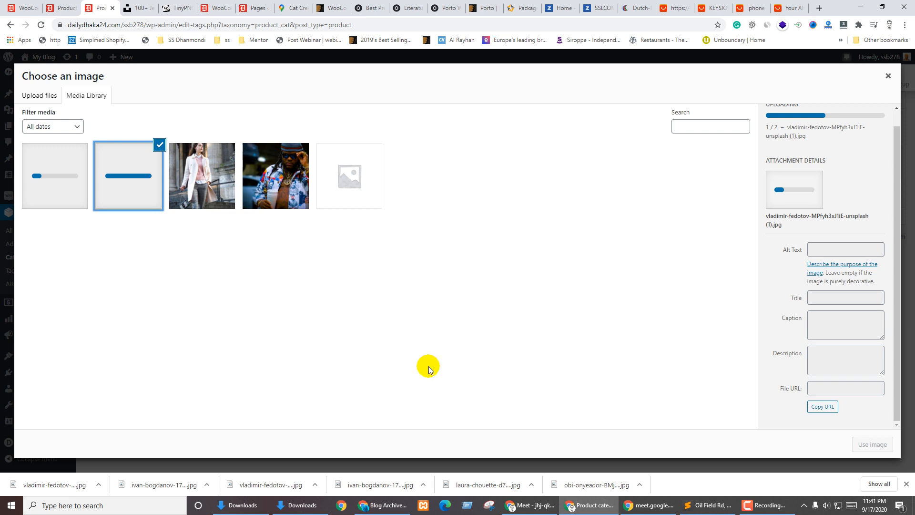
{"action": "left_click", "coordinate": [476, 373]}
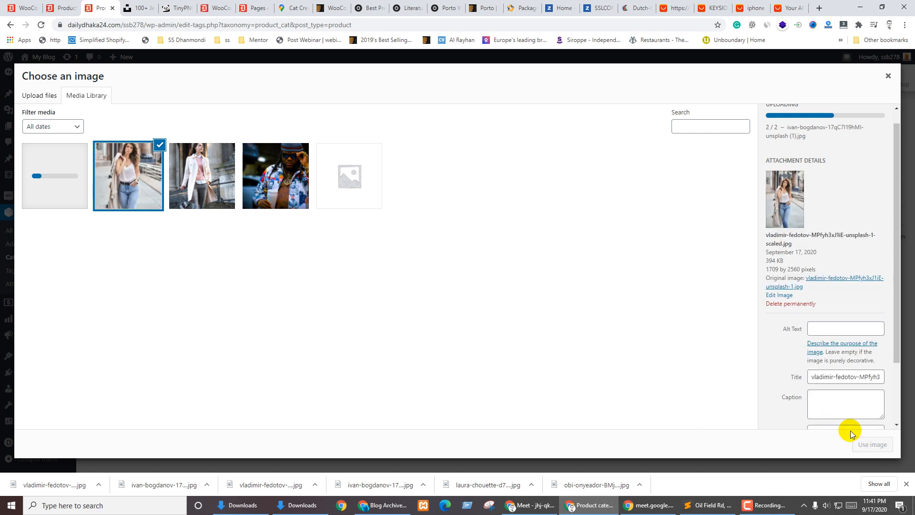
{"action": "scroll", "coordinate": [831, 355], "scroll_direction": "down", "scroll_amount": 2}
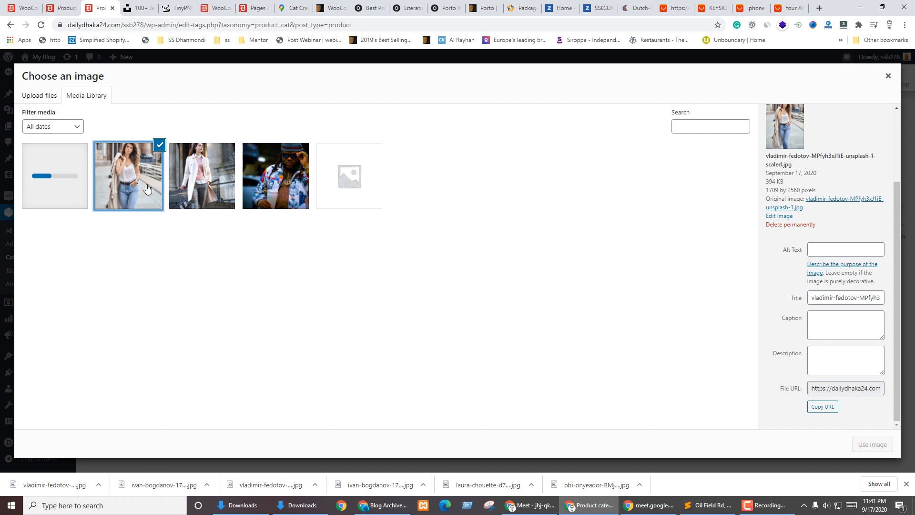
{"action": "left_click", "coordinate": [871, 446]}
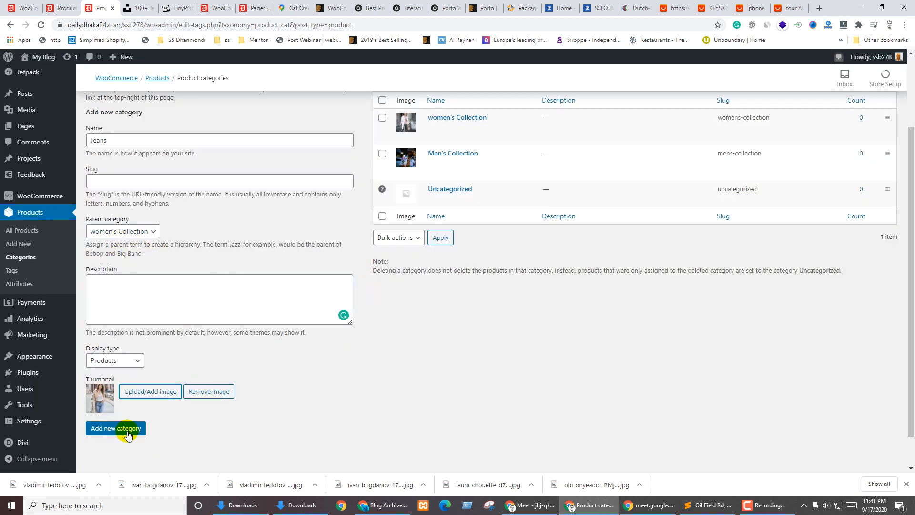
{"action": "left_click", "coordinate": [112, 136]}
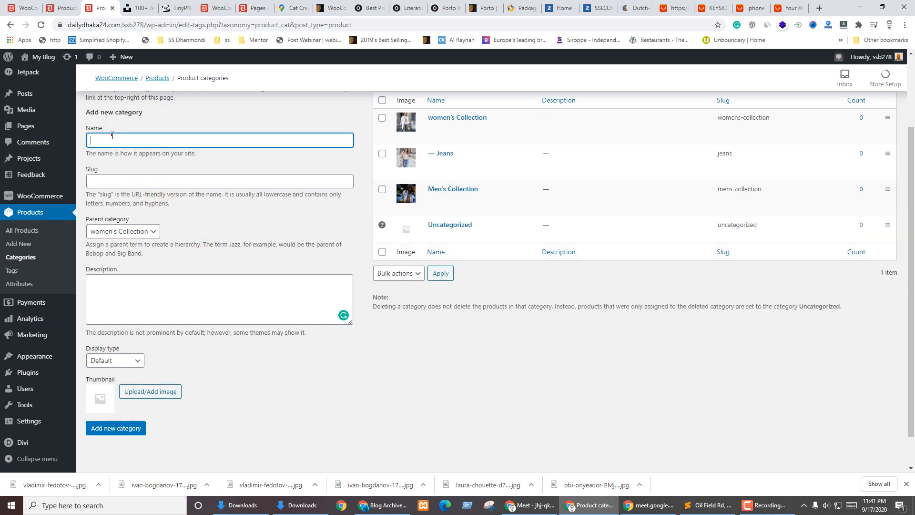
On the other categories tab, set parent to Men's Collection and display type to Products
{"action": "key", "text": "ctrl+shift+Tab"}
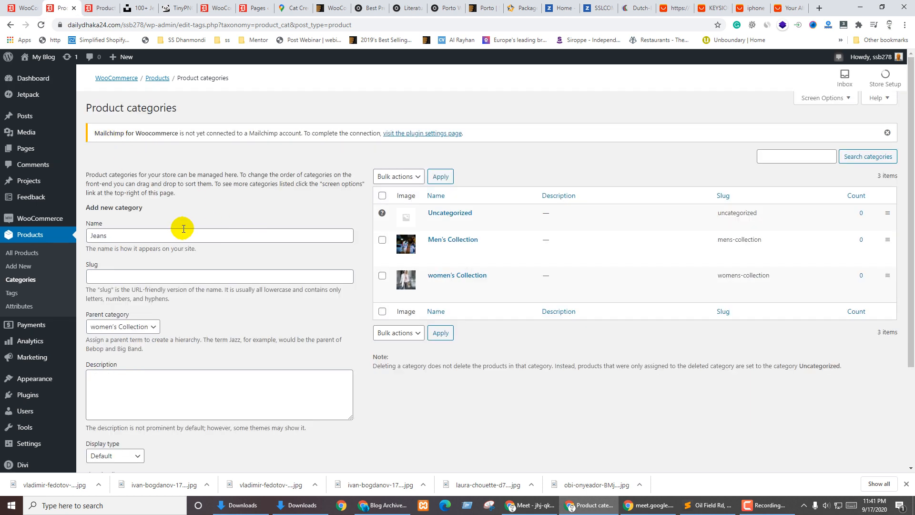
{"action": "scroll", "coordinate": [209, 243], "scroll_direction": "down", "scroll_amount": 3}
{"action": "left_click", "coordinate": [130, 190]}
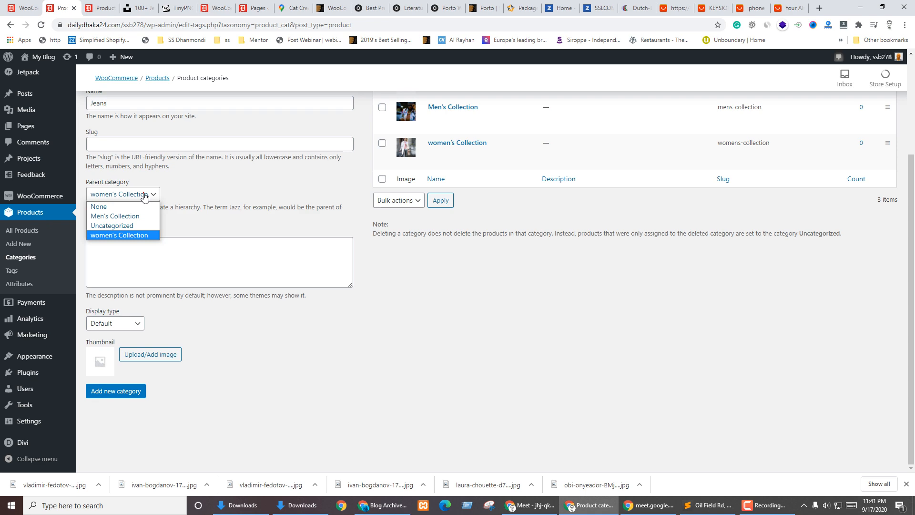
{"action": "left_click", "coordinate": [112, 214]}
{"action": "scroll", "coordinate": [241, 364], "scroll_direction": "up", "scroll_amount": 3}
{"action": "scroll", "coordinate": [241, 352], "scroll_direction": "down", "scroll_amount": 3}
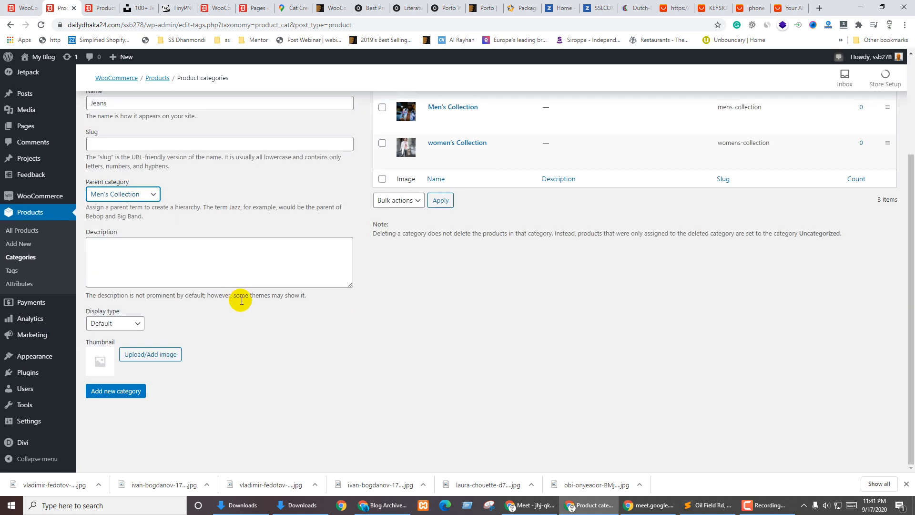
{"action": "left_click", "coordinate": [123, 322]}
{"action": "left_click", "coordinate": [109, 341]}
Use the men's jeans photo as thumbnail and add the Jeans category
{"action": "left_click", "coordinate": [155, 356]}
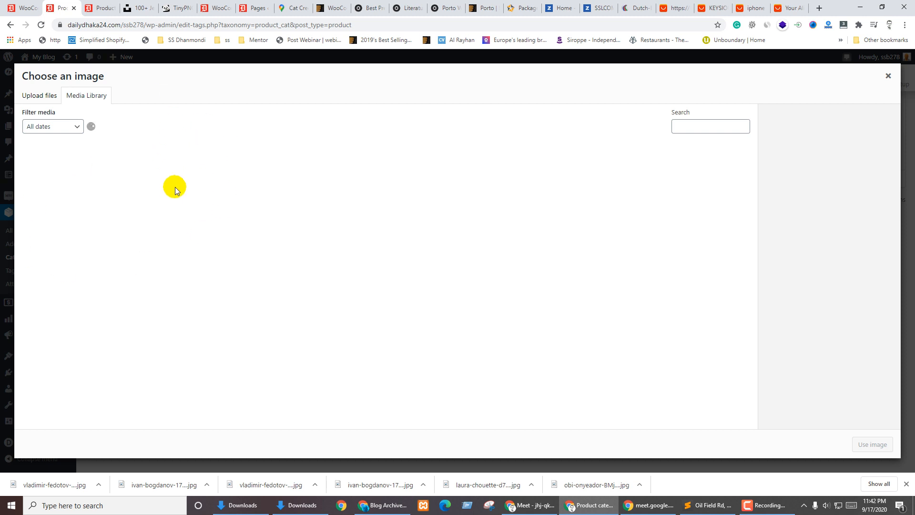
{"action": "left_click", "coordinate": [73, 202]}
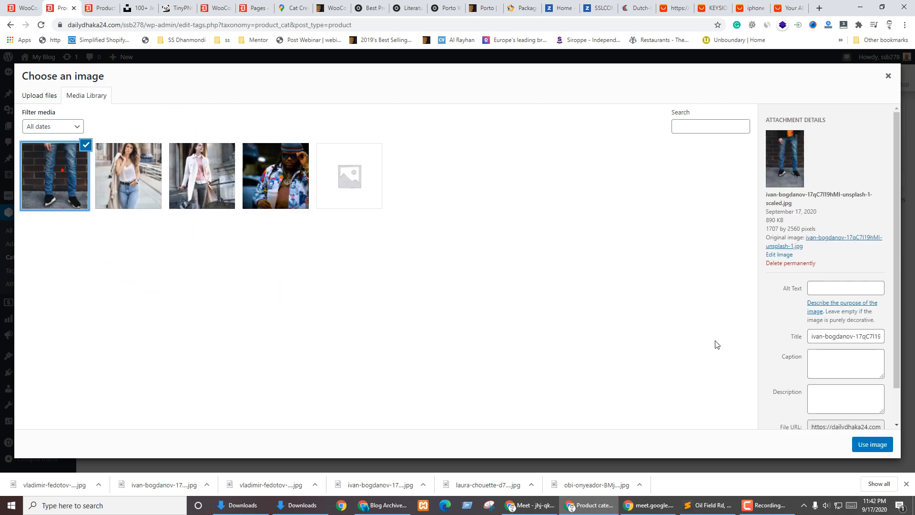
{"action": "left_click", "coordinate": [864, 449]}
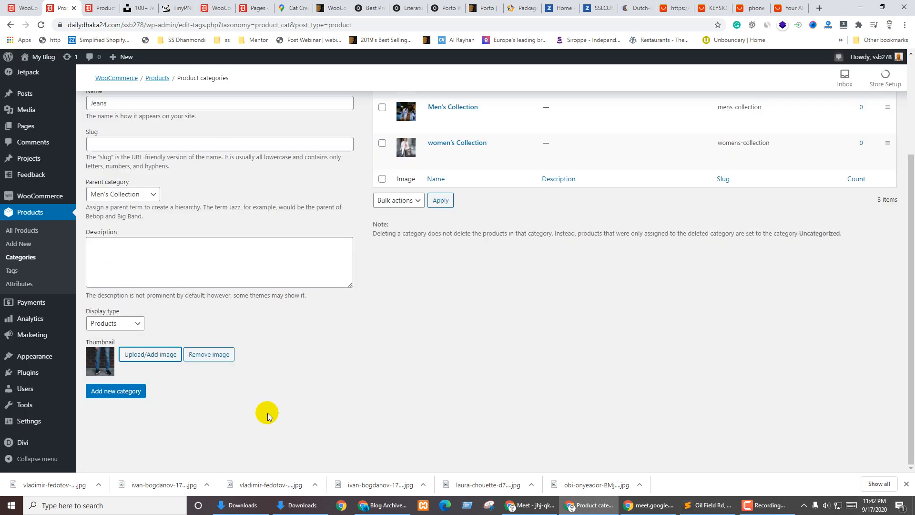
{"action": "left_click", "coordinate": [107, 395]}
{"action": "scroll", "coordinate": [453, 384], "scroll_direction": "up", "scroll_amount": 2}
{"action": "scroll", "coordinate": [453, 384], "scroll_direction": "up", "scroll_amount": 1}
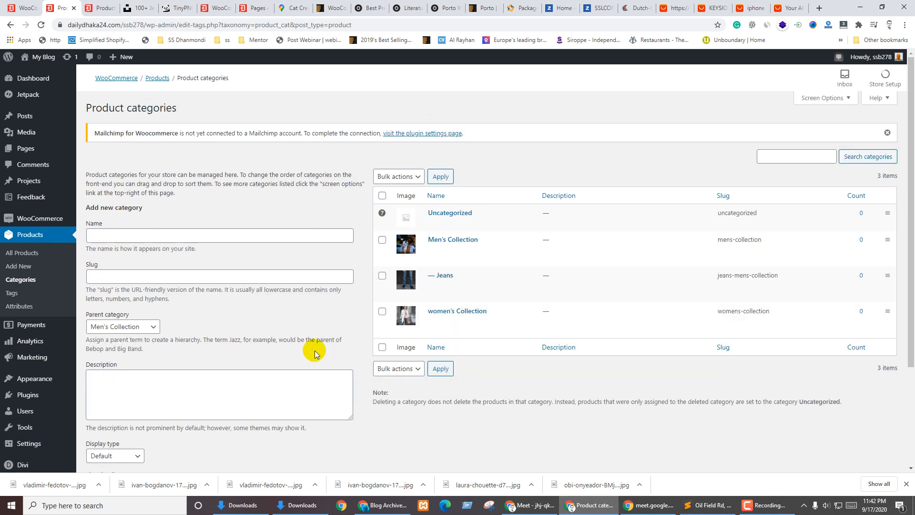
Draft a T-shirt category under Men's Collection displaying Products, then return to Unsplash for a thumbnail
{"action": "key", "text": "F5"}
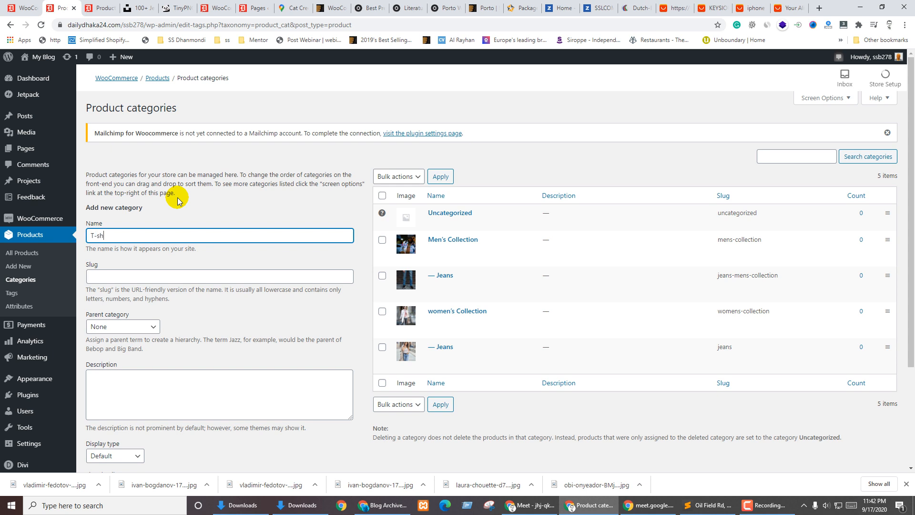
{"action": "key", "text": "ctrl+a"}
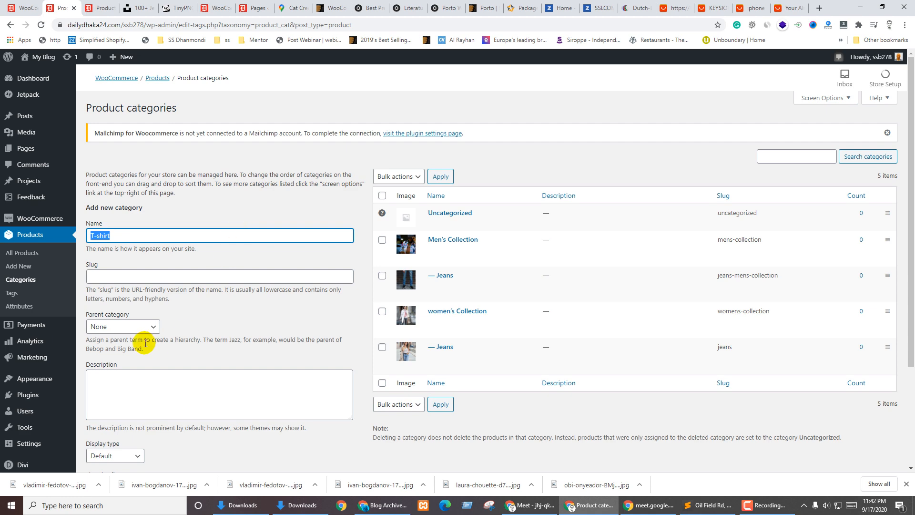
{"action": "left_click", "coordinate": [131, 326]}
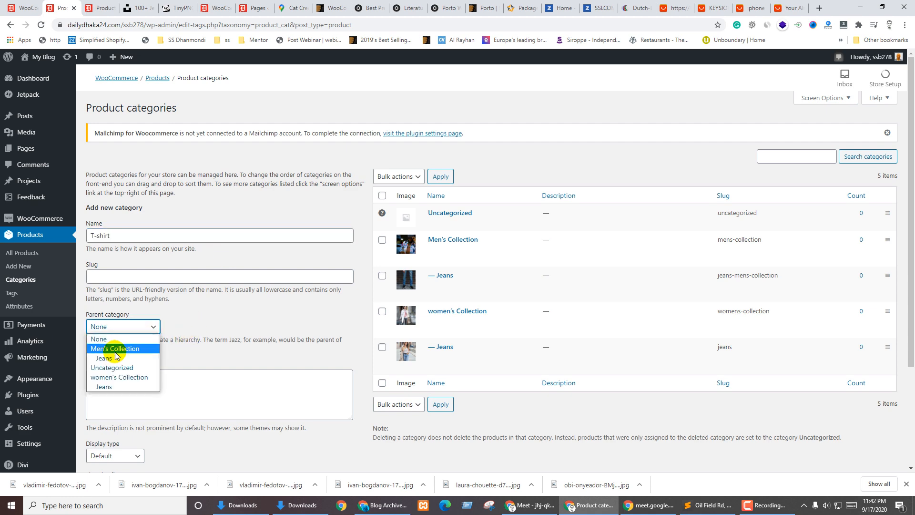
{"action": "left_click", "coordinate": [103, 348]}
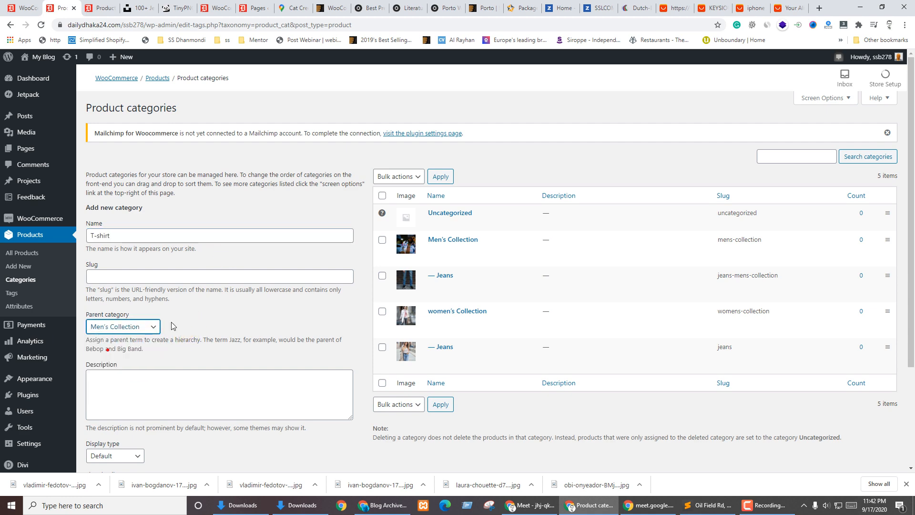
{"action": "scroll", "coordinate": [143, 334], "scroll_direction": "down", "scroll_amount": 3}
{"action": "left_click", "coordinate": [110, 324]}
{"action": "left_click", "coordinate": [104, 345]}
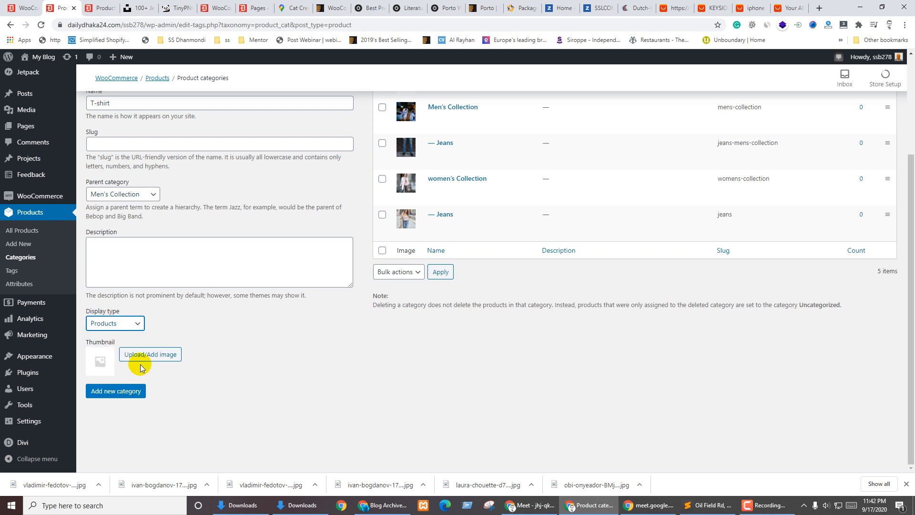
{"action": "left_click", "coordinate": [126, 355]}
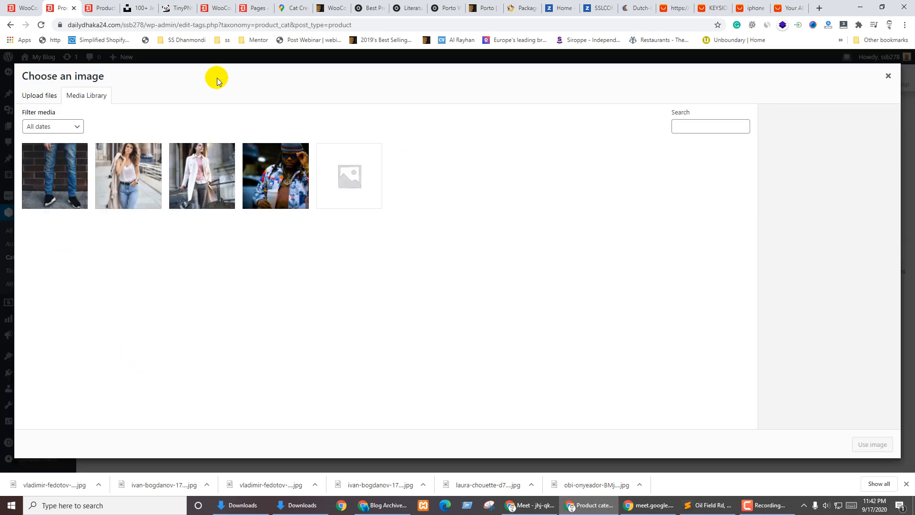
{"action": "left_click", "coordinate": [136, 6]}
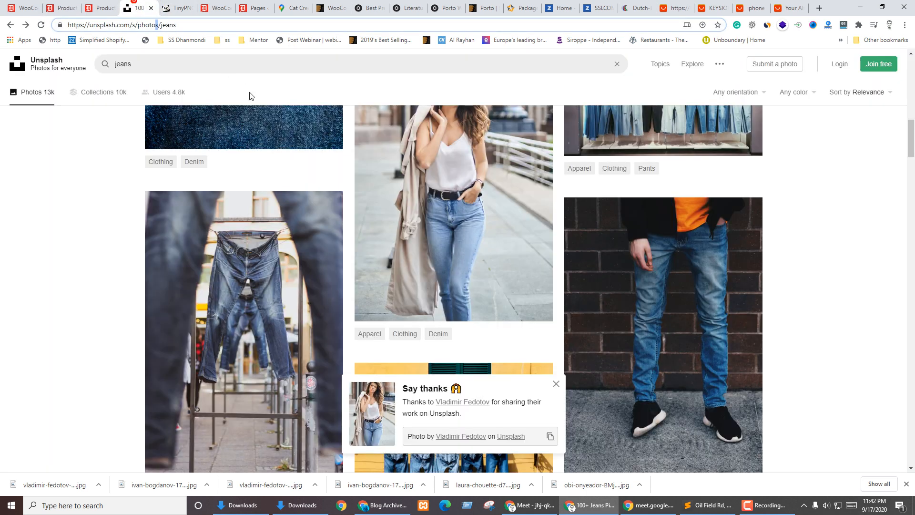
Search Unsplash for T-shirt photos and browse the results
{"action": "left_click", "coordinate": [170, 63]}
{"action": "key", "text": "Return"}
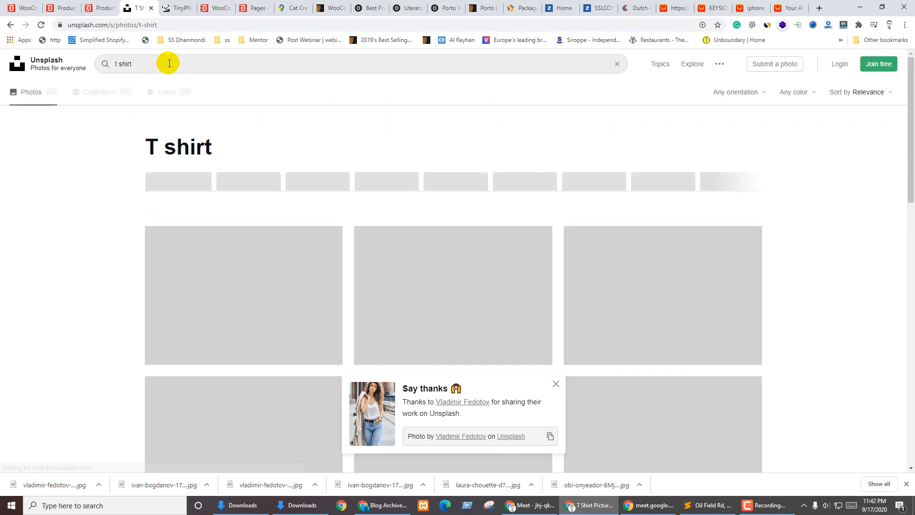
{"action": "scroll", "coordinate": [43, 365], "scroll_direction": "down", "scroll_amount": 10}
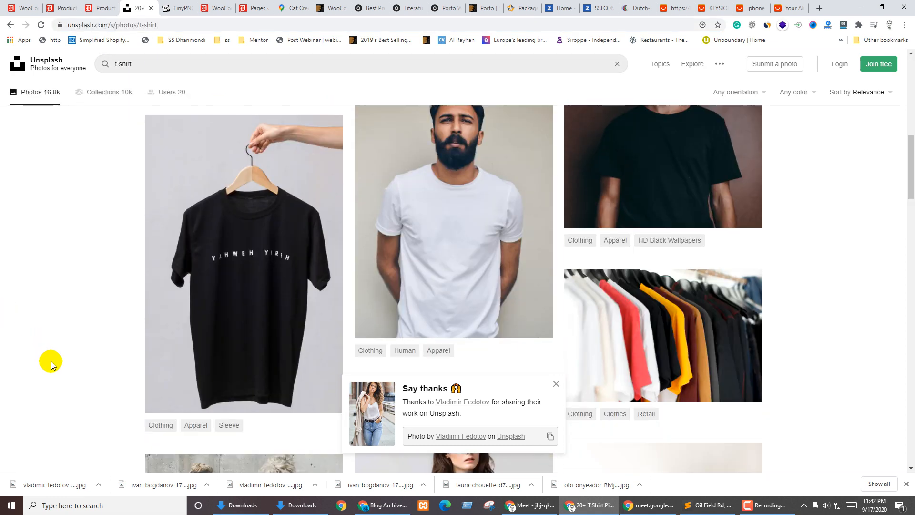
{"action": "left_click", "coordinate": [556, 384]}
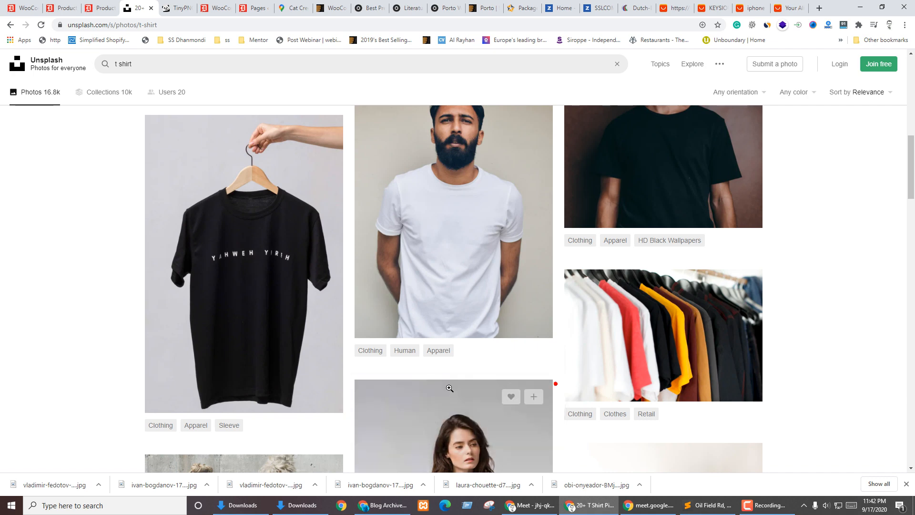
{"action": "scroll", "coordinate": [405, 400], "scroll_direction": "down", "scroll_amount": 6}
{"action": "scroll", "coordinate": [410, 402], "scroll_direction": "down", "scroll_amount": 6}
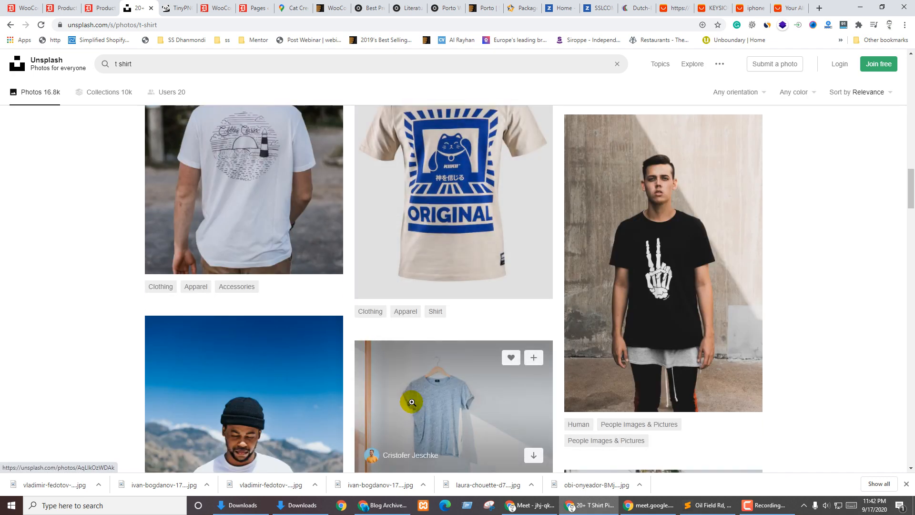
{"action": "scroll", "coordinate": [413, 401], "scroll_direction": "up", "scroll_amount": 2}
{"action": "scroll", "coordinate": [415, 403], "scroll_direction": "down", "scroll_amount": 7}
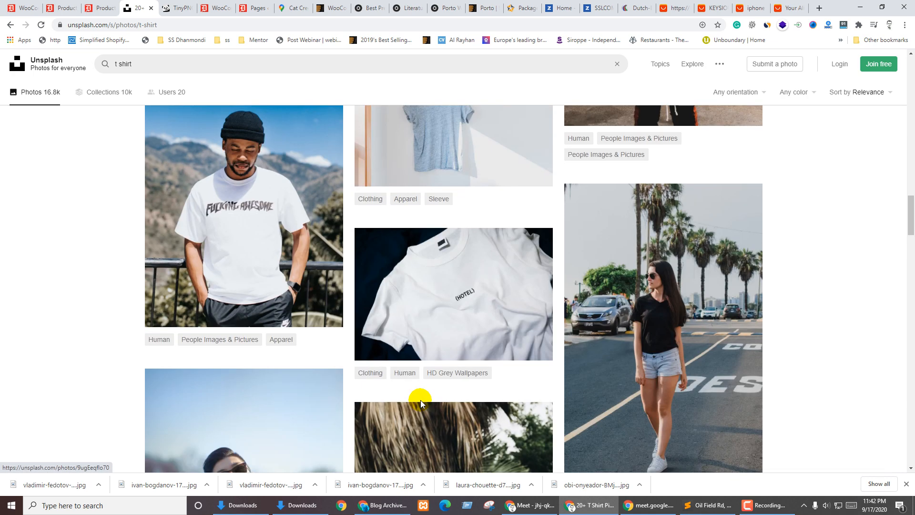
{"action": "scroll", "coordinate": [420, 399], "scroll_direction": "down", "scroll_amount": 6}
{"action": "scroll", "coordinate": [452, 348], "scroll_direction": "down", "scroll_amount": 1}
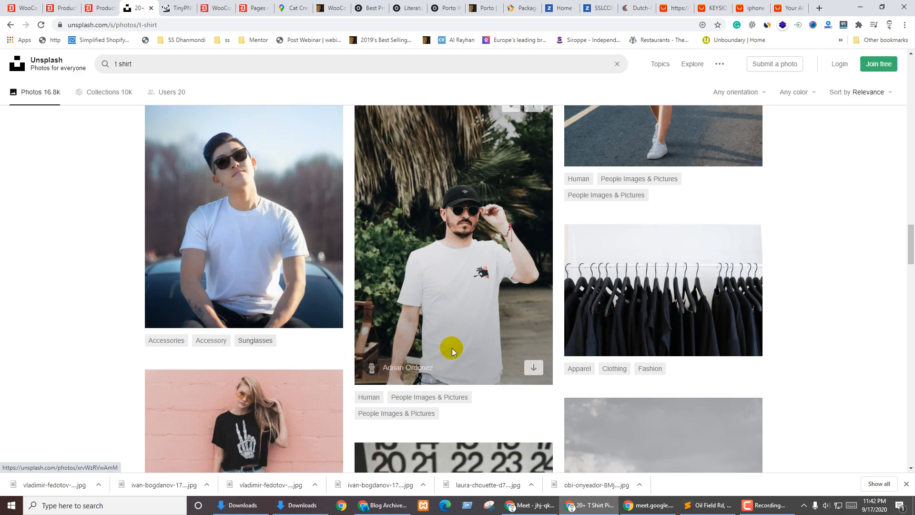
{"action": "scroll", "coordinate": [451, 348], "scroll_direction": "down", "scroll_amount": 7}
{"action": "scroll", "coordinate": [450, 350], "scroll_direction": "down", "scroll_amount": 2}
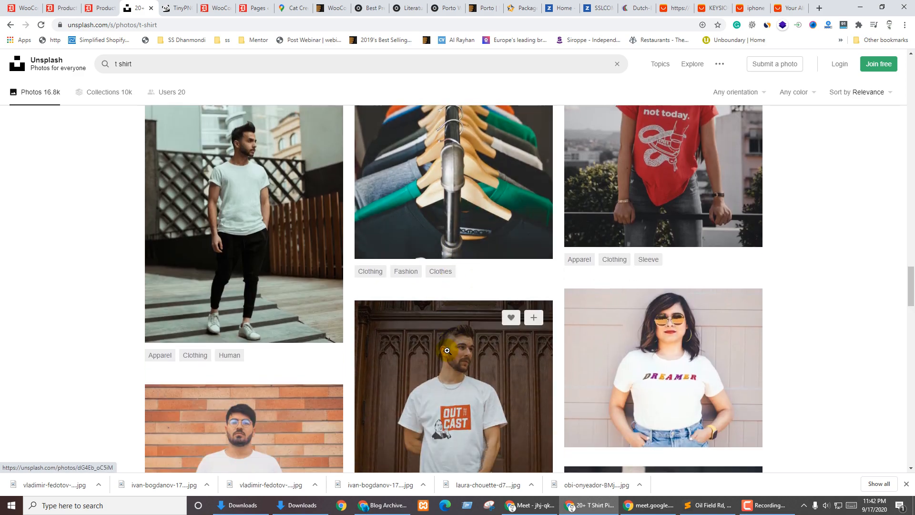
{"action": "scroll", "coordinate": [446, 350], "scroll_direction": "up", "scroll_amount": 3}
{"action": "scroll", "coordinate": [447, 356], "scroll_direction": "down", "scroll_amount": 10}
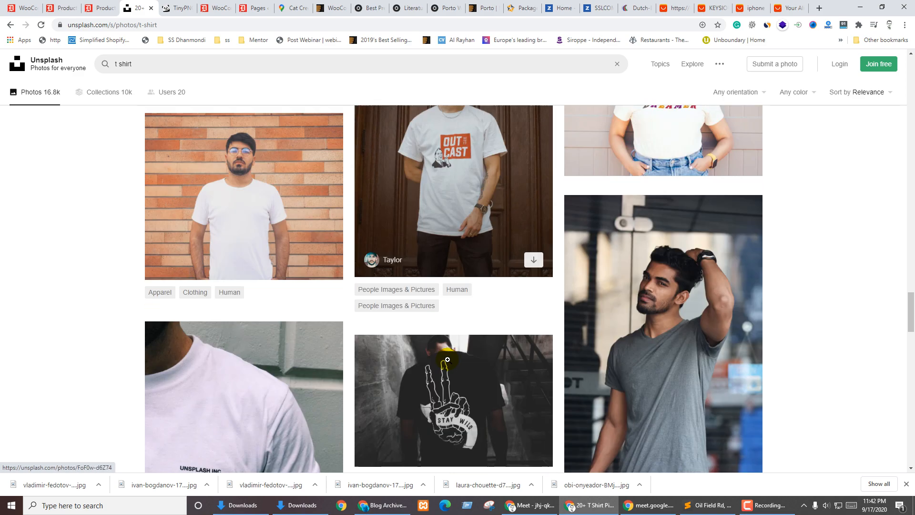
{"action": "scroll", "coordinate": [448, 357], "scroll_direction": "down", "scroll_amount": 5}
{"action": "scroll", "coordinate": [448, 357], "scroll_direction": "down", "scroll_amount": 4}
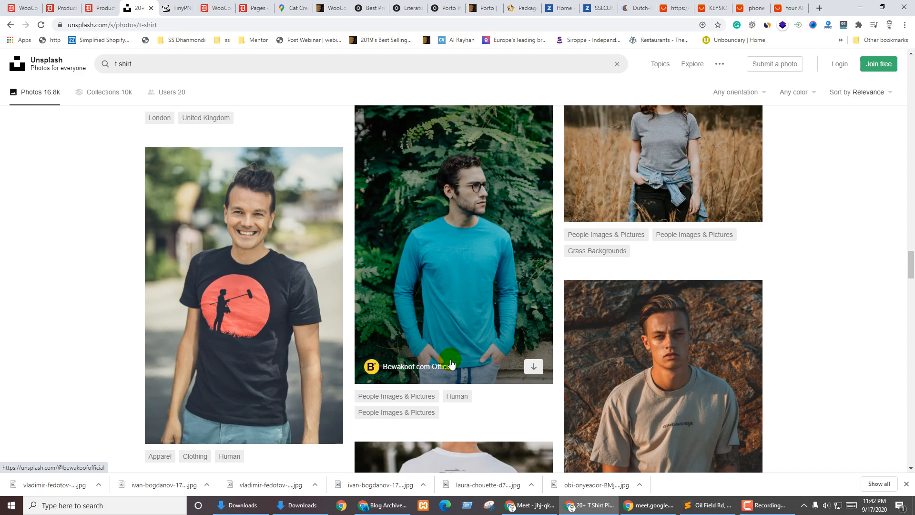
{"action": "scroll", "coordinate": [429, 400], "scroll_direction": "down", "scroll_amount": 1}
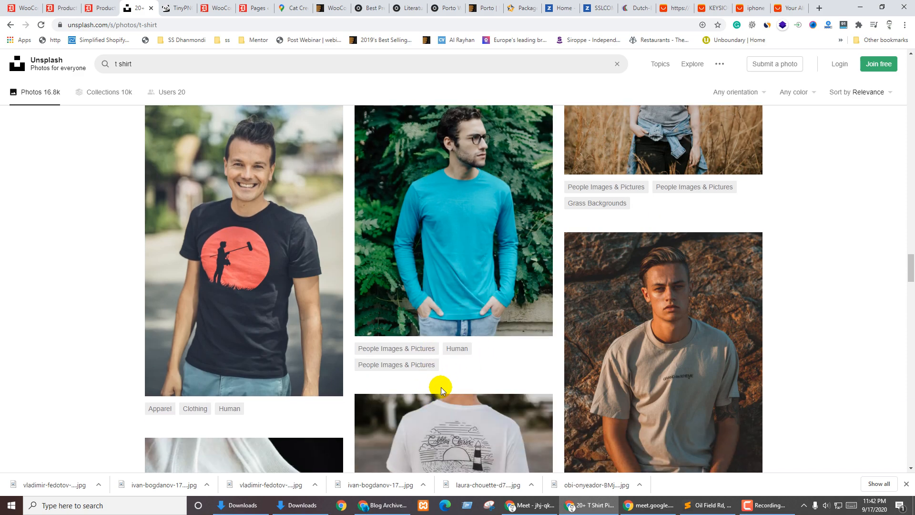
{"action": "scroll", "coordinate": [447, 385], "scroll_direction": "up", "scroll_amount": 2}
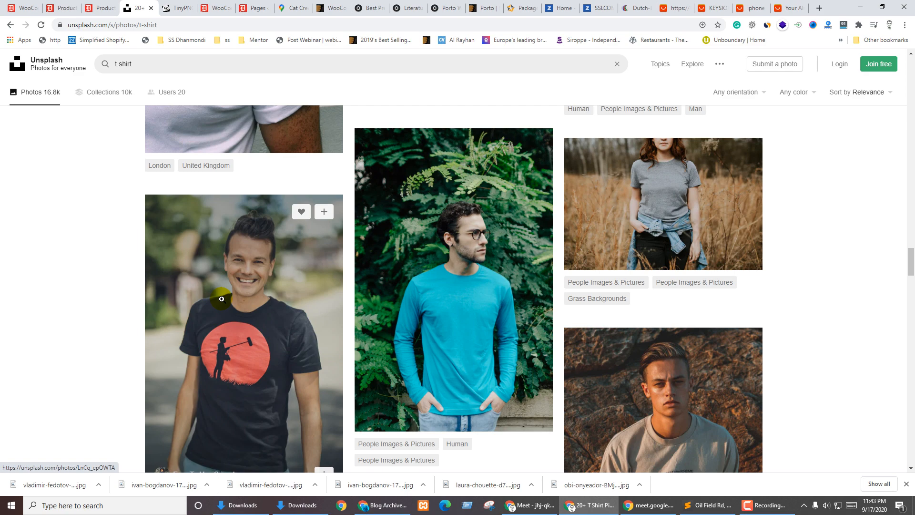
{"action": "scroll", "coordinate": [370, 417], "scroll_direction": "up", "scroll_amount": 6}
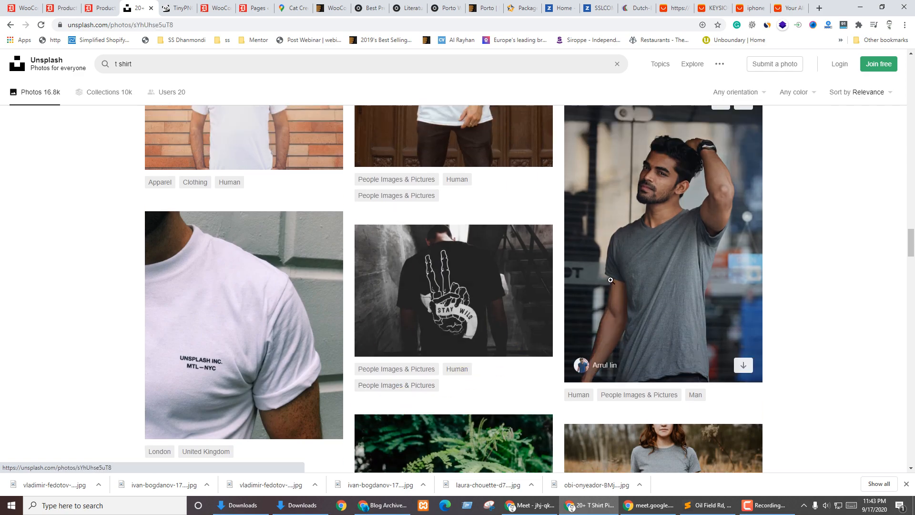
Download the grey T-shirt photo at Small size into Downloads
{"action": "left_click", "coordinate": [610, 280]}
{"action": "left_click", "coordinate": [833, 79]}
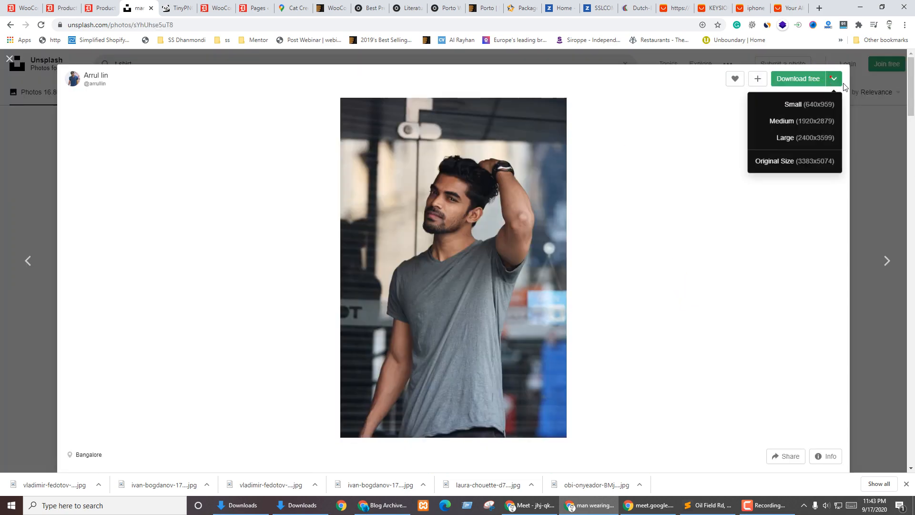
{"action": "left_click", "coordinate": [805, 106]}
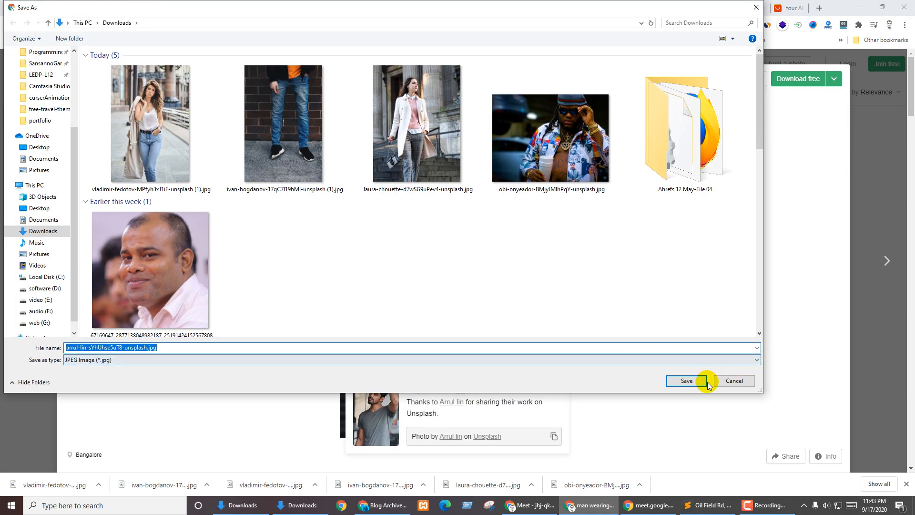
{"action": "left_click", "coordinate": [687, 380]}
{"action": "left_click", "coordinate": [5, 296]}
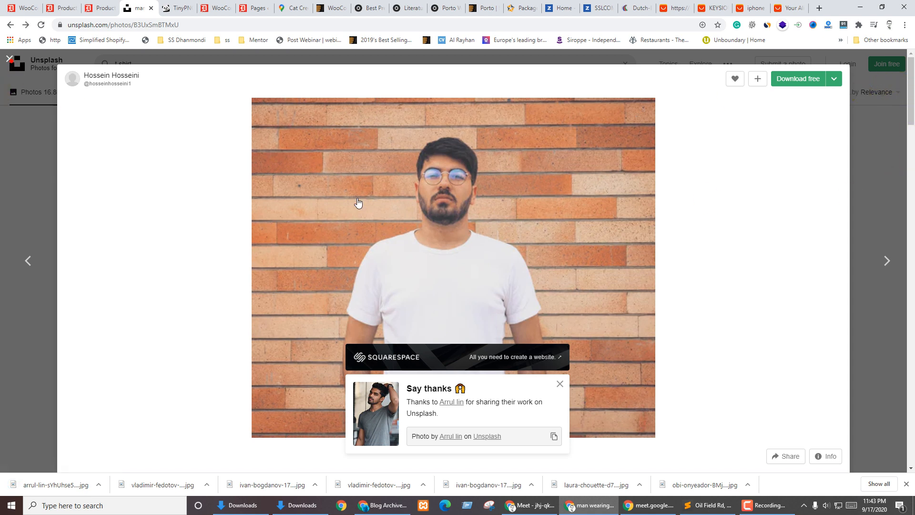
{"action": "key", "text": "Escape"}
Download the red 'not today' T-shirt photo into Downloads
{"action": "scroll", "coordinate": [731, 313], "scroll_direction": "up", "scroll_amount": 10}
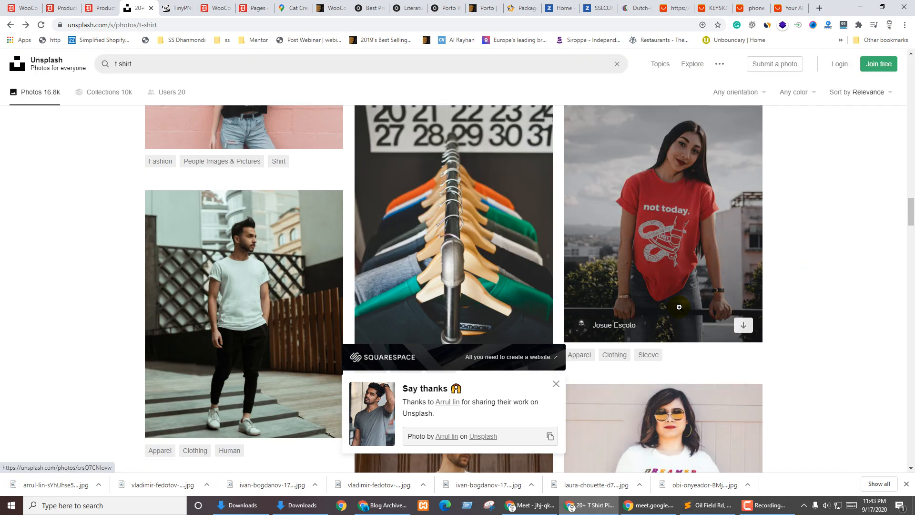
{"action": "left_click", "coordinate": [665, 180]}
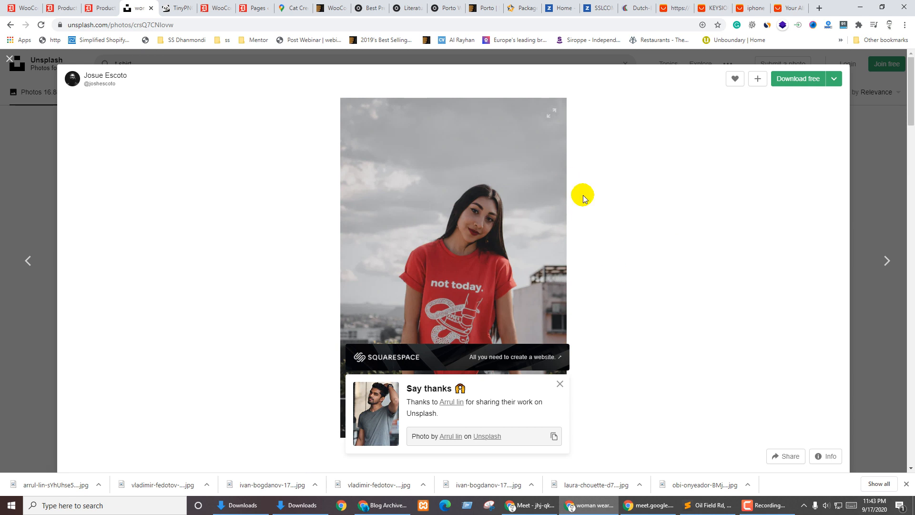
{"action": "left_click", "coordinate": [834, 81]}
{"action": "left_click", "coordinate": [801, 116]}
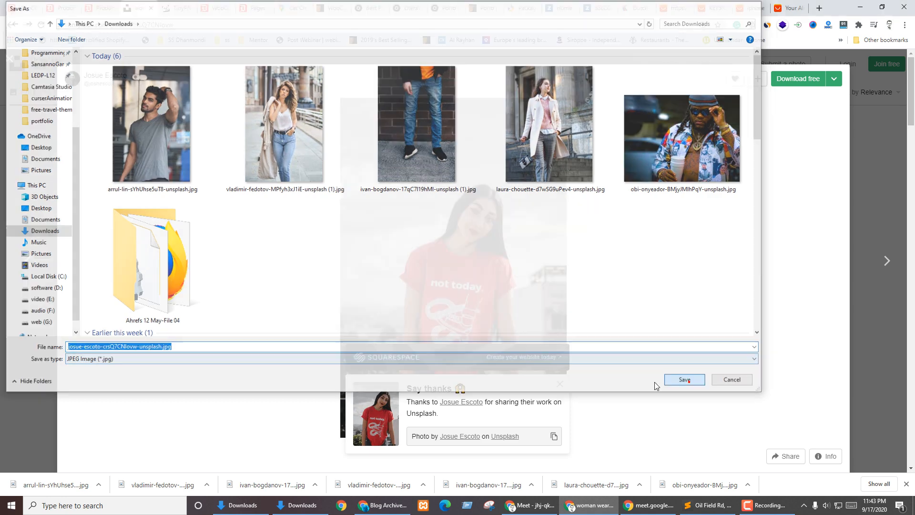
{"action": "left_click", "coordinate": [676, 380]}
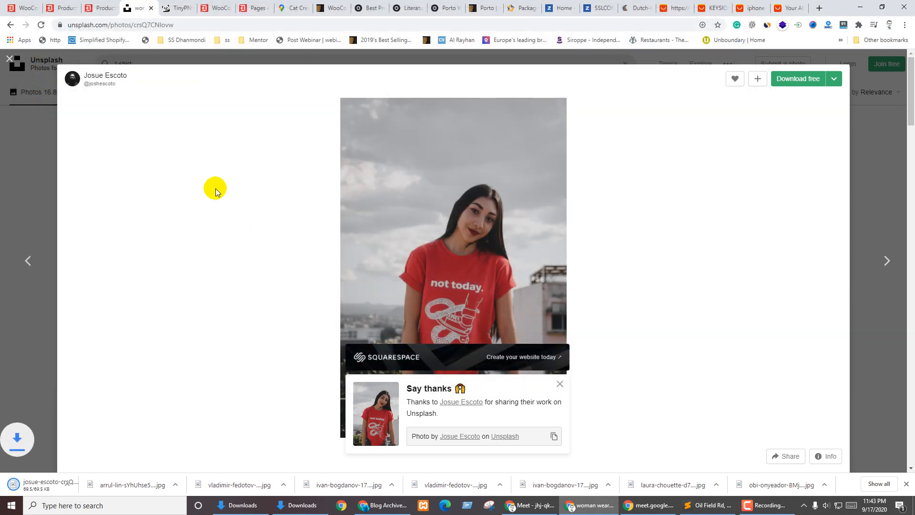
{"action": "left_click", "coordinate": [173, 9]}
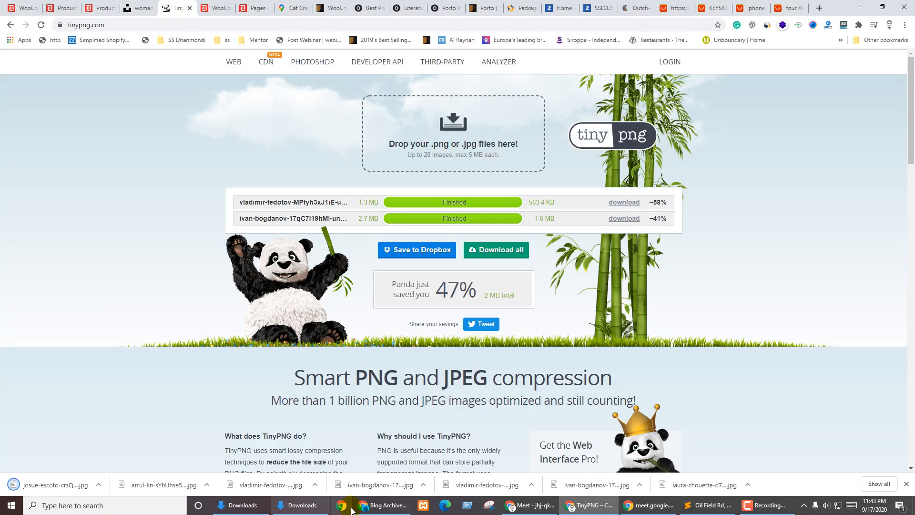
Check the file sizes of the red (69.5 KB, 640 × 960) and grey T-shirt photos in Downloads
{"action": "left_click", "coordinate": [302, 504]}
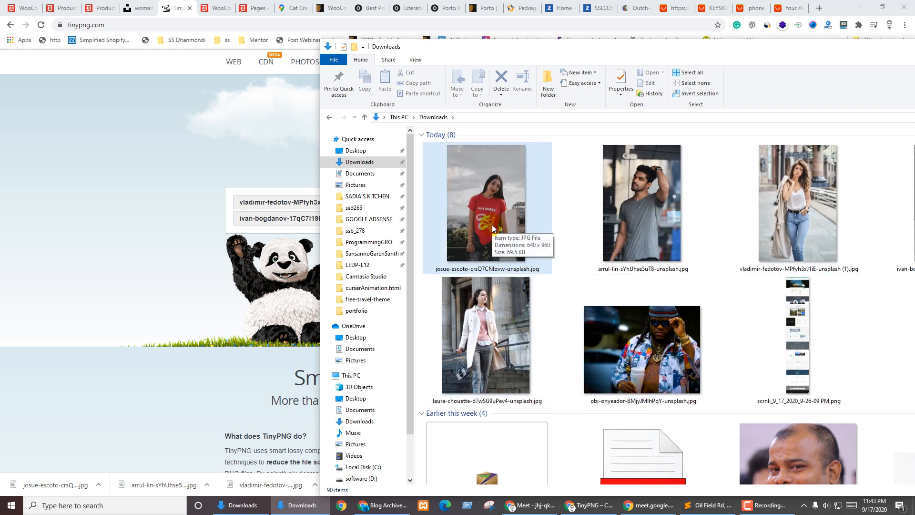
{"action": "left_click", "coordinate": [492, 226]}
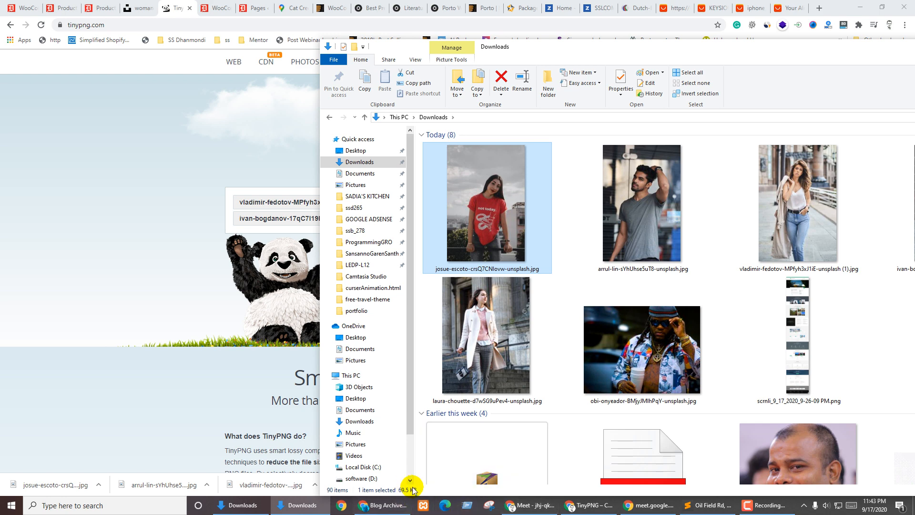
{"action": "left_click", "coordinate": [654, 223]}
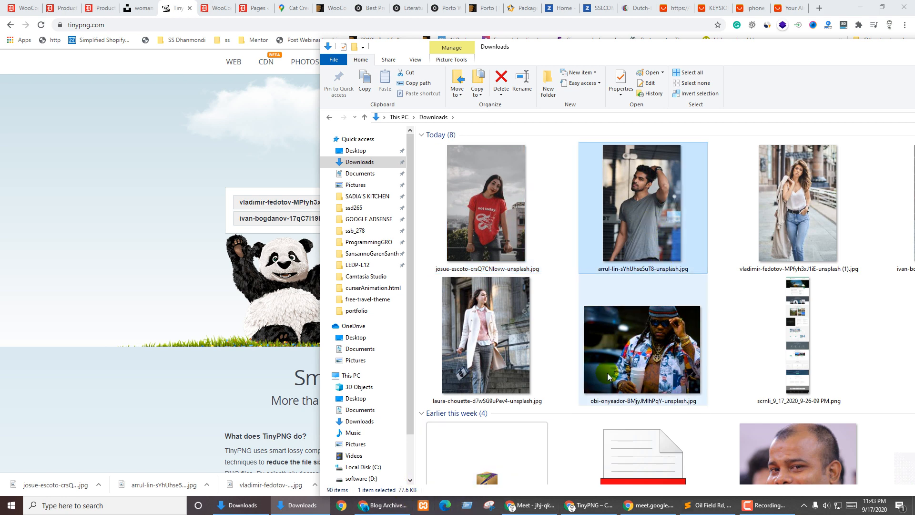
{"action": "left_click", "coordinate": [54, 203]}
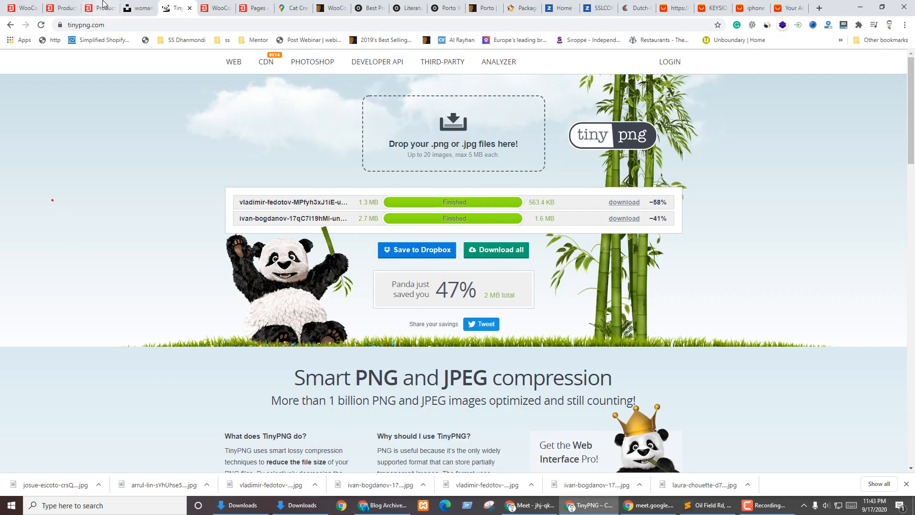
{"action": "left_click", "coordinate": [101, 7]}
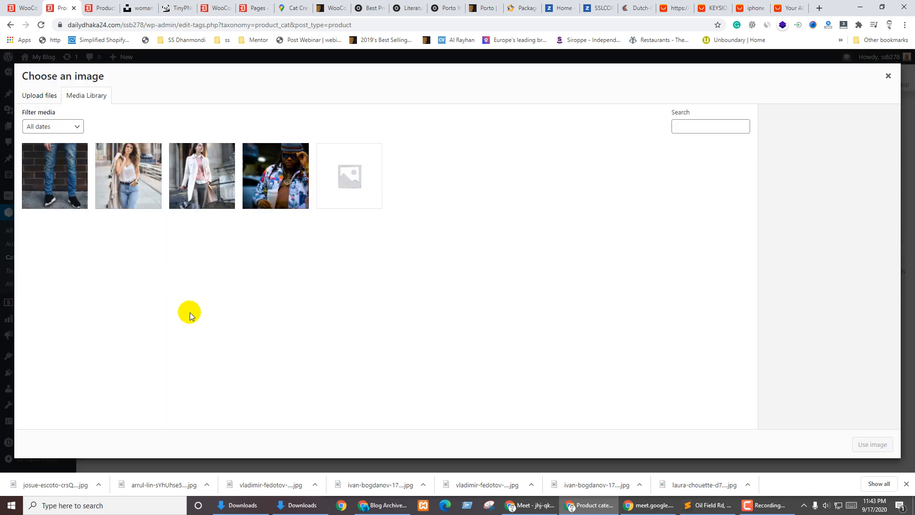
Upload both T-shirt photos to the media library and set the grey one as thumbnail
{"action": "left_click", "coordinate": [889, 77]}
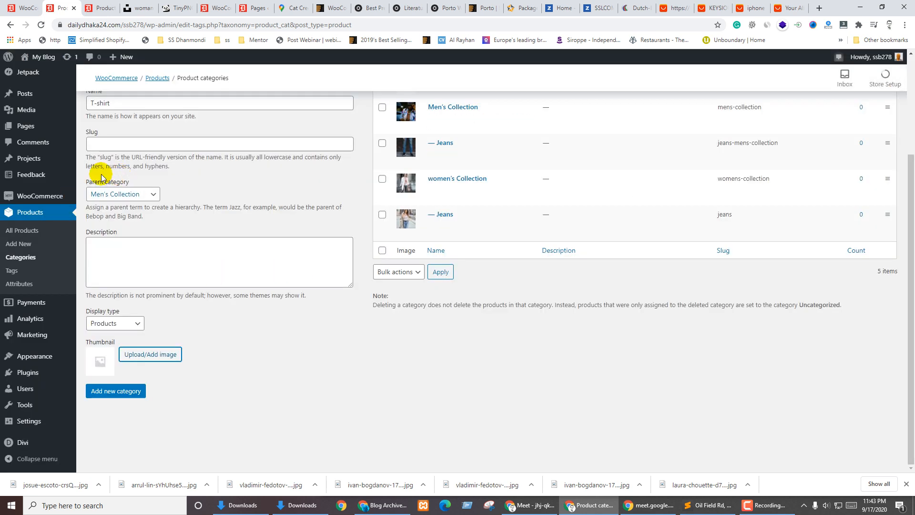
{"action": "left_click", "coordinate": [143, 352]}
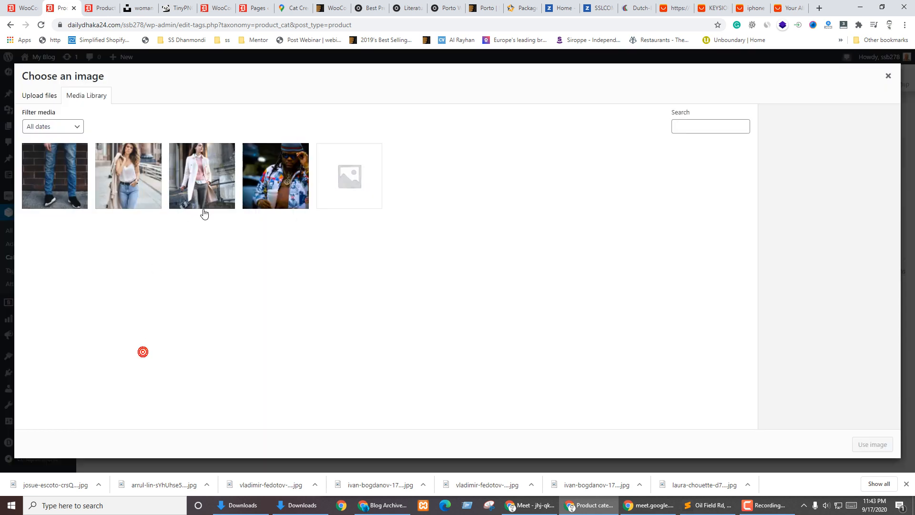
{"action": "left_click", "coordinate": [300, 505]}
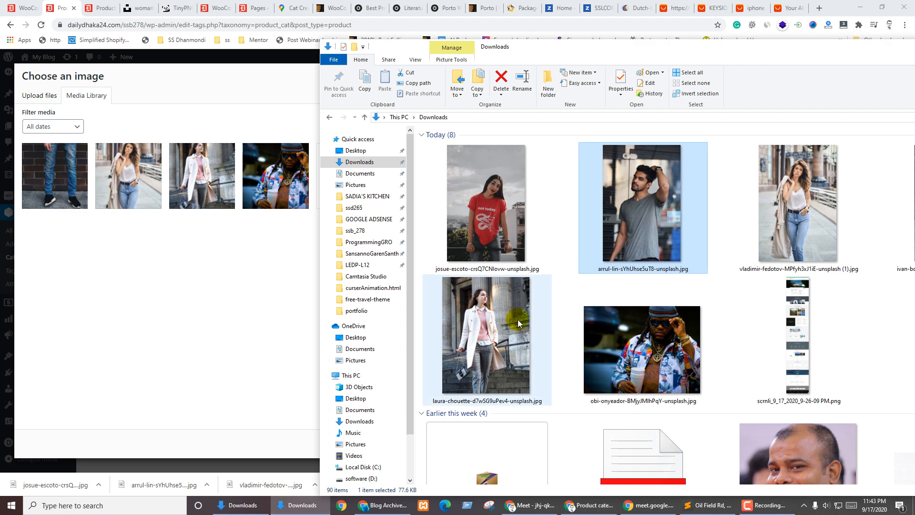
{"action": "left_click_drag", "start_coordinate": [671, 201], "coordinate": [483, 204]}
{"action": "left_click_drag", "start_coordinate": [638, 196], "coordinate": [690, 371]}
{"action": "scroll", "coordinate": [658, 192], "scroll_direction": "up", "scroll_amount": 1}
{"action": "left_click", "coordinate": [474, 177], "text": "ctrl"}
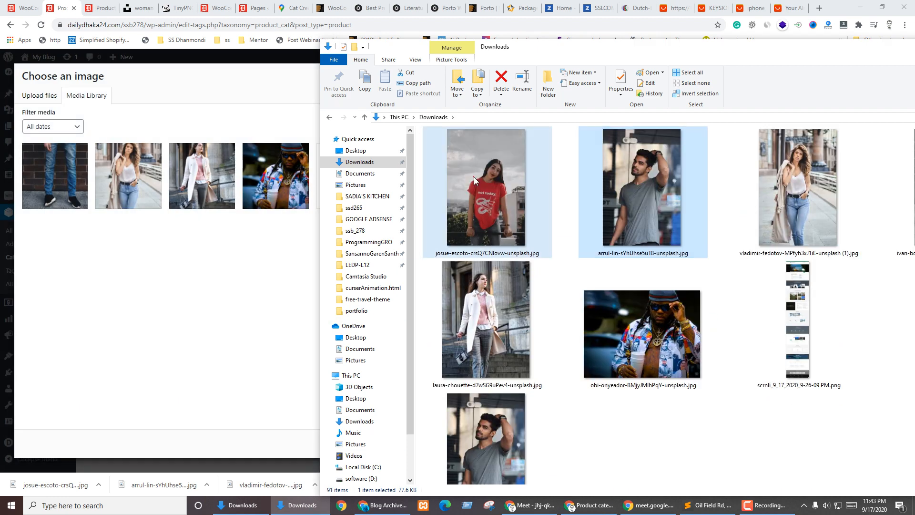
{"action": "left_click_drag", "start_coordinate": [659, 192], "coordinate": [188, 316]}
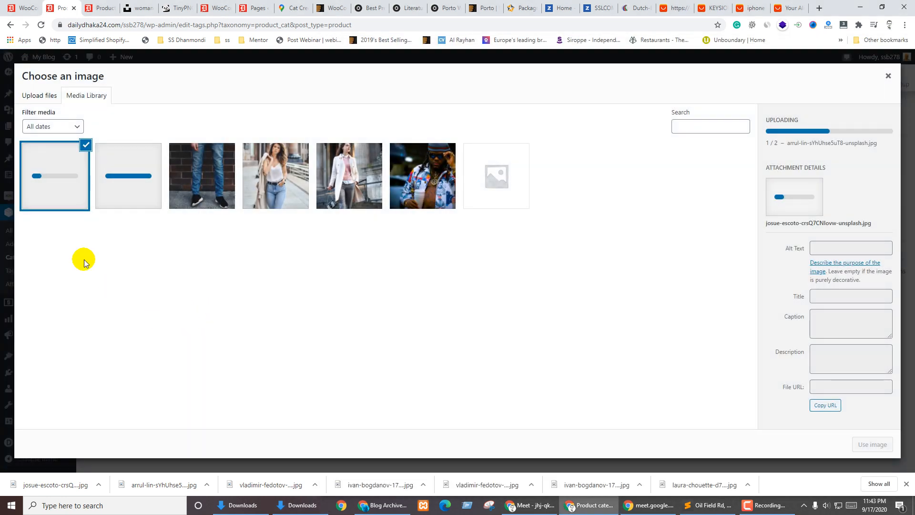
{"action": "left_click", "coordinate": [139, 180]}
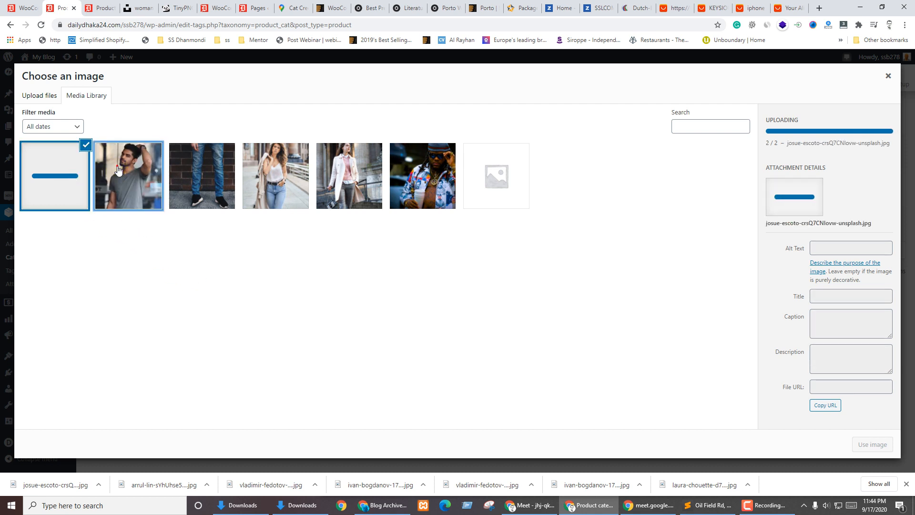
{"action": "left_click", "coordinate": [118, 170]}
{"action": "left_click", "coordinate": [875, 443]}
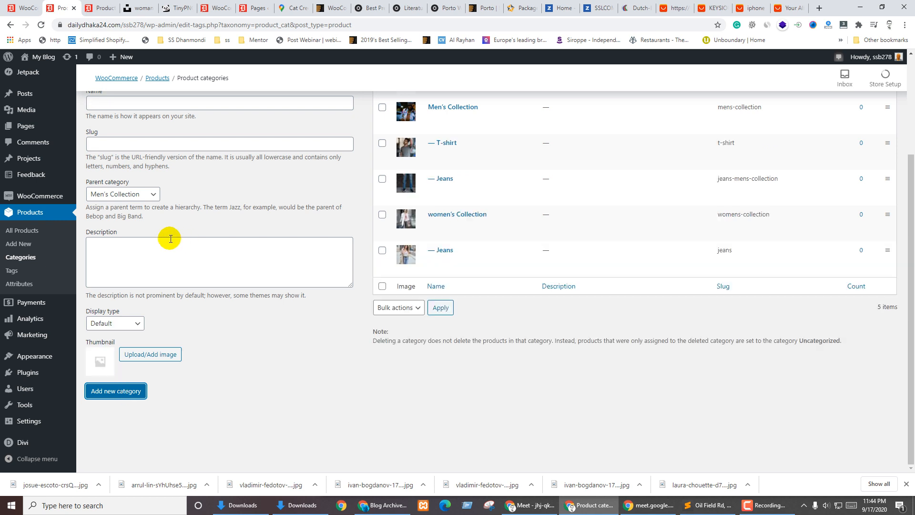
Set up a T-shirt category under women's Collection showing Products, with the red T-shirt thumbnail
{"action": "left_click", "coordinate": [135, 100]}
{"action": "type", "text": "T-shirt"}
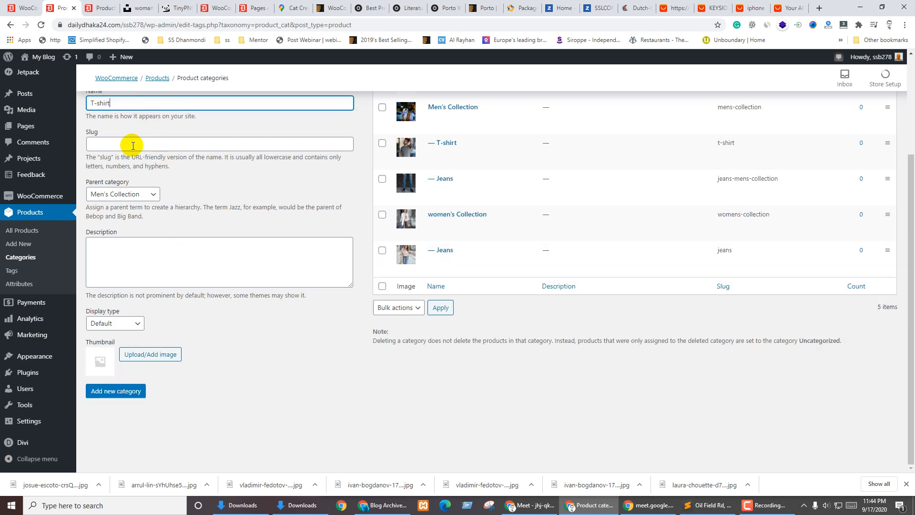
{"action": "left_click", "coordinate": [114, 194]}
{"action": "left_click", "coordinate": [109, 254]}
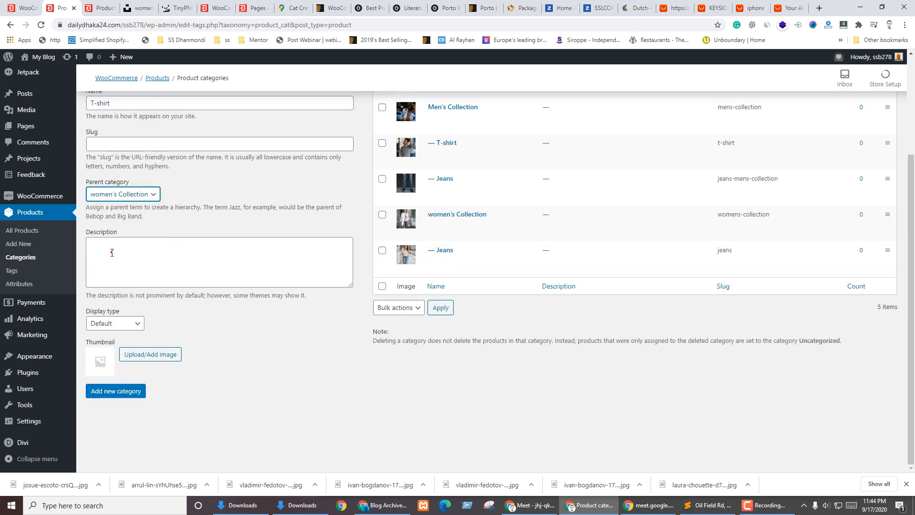
{"action": "left_click", "coordinate": [114, 323]}
{"action": "left_click", "coordinate": [106, 344]}
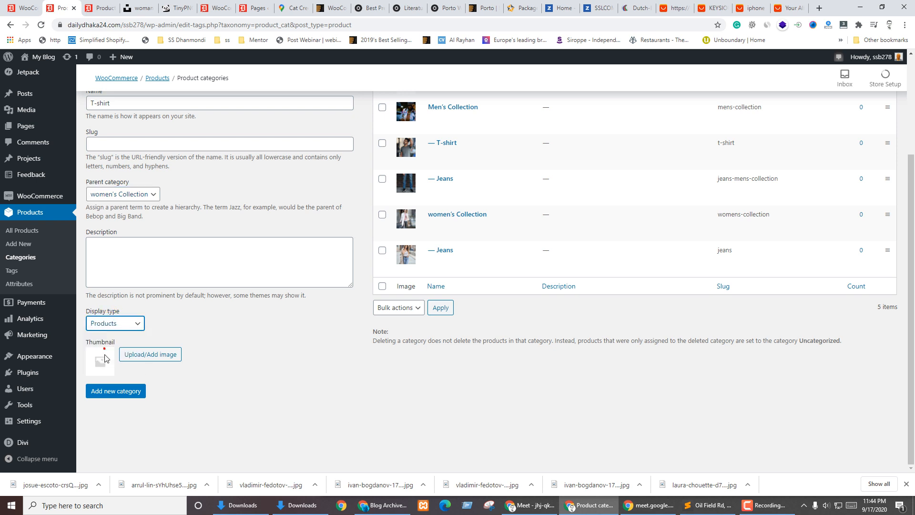
{"action": "left_click", "coordinate": [150, 357]}
{"action": "left_click", "coordinate": [55, 178]}
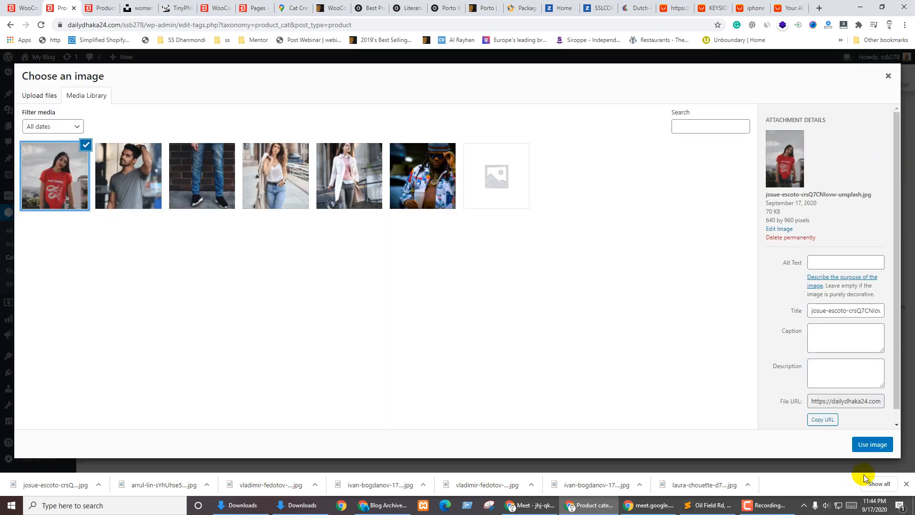
{"action": "left_click", "coordinate": [872, 443]}
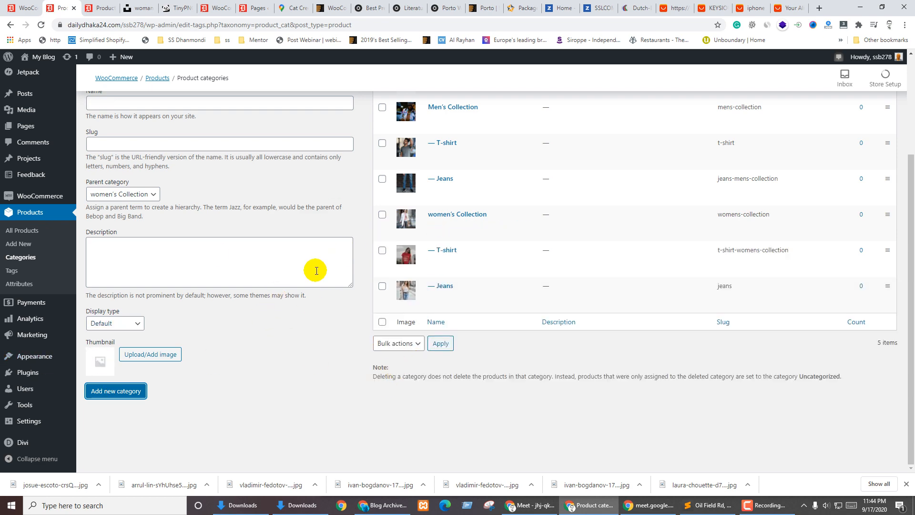
{"action": "scroll", "coordinate": [531, 318], "scroll_direction": "up", "scroll_amount": 3}
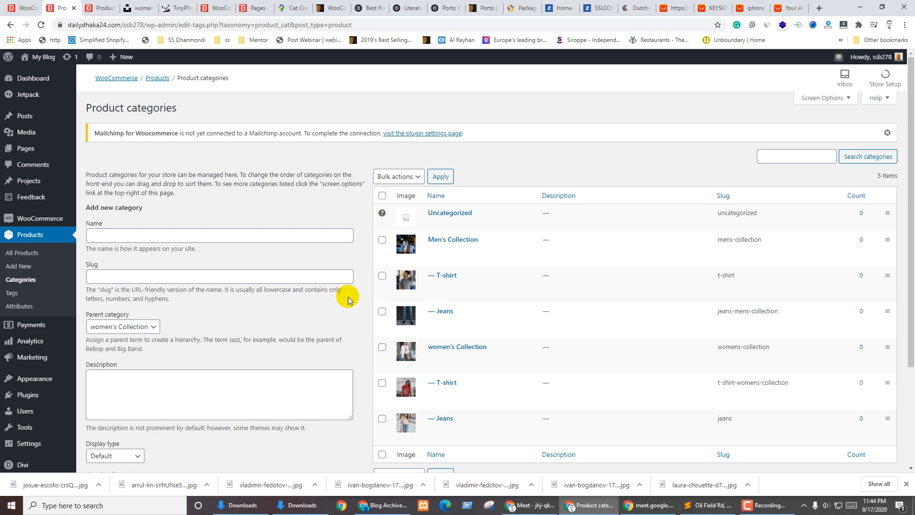
Look at the empty Product tags page, then go to the product Attributes page, which has no attributes yet
{"action": "left_click", "coordinate": [18, 294]}
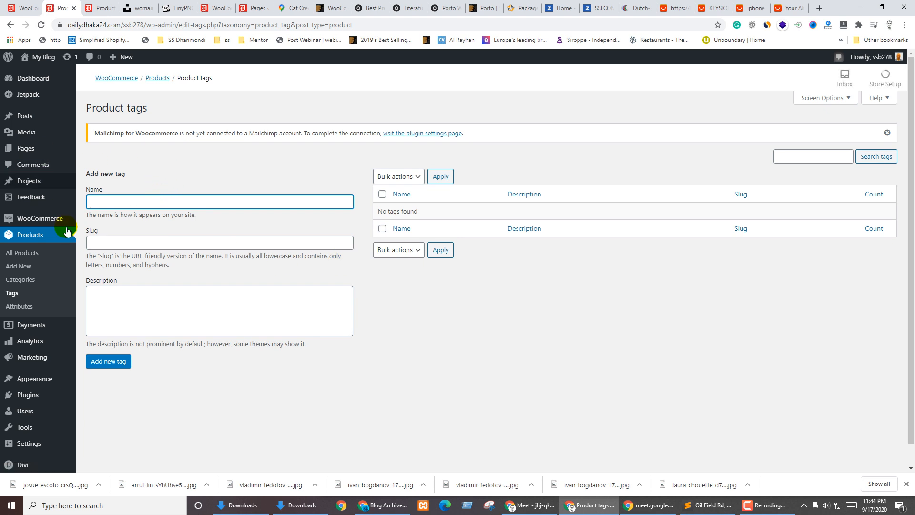
{"action": "left_click", "coordinate": [454, 317]}
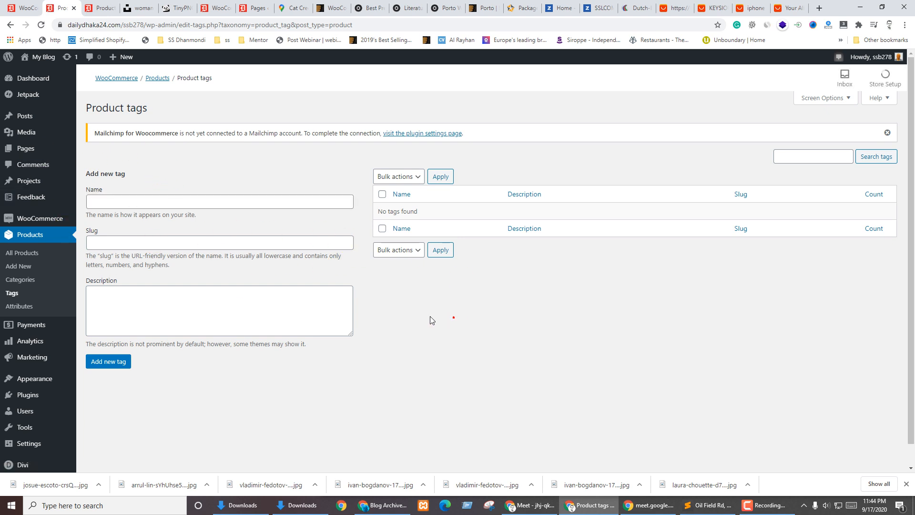
{"action": "left_click", "coordinate": [22, 310]}
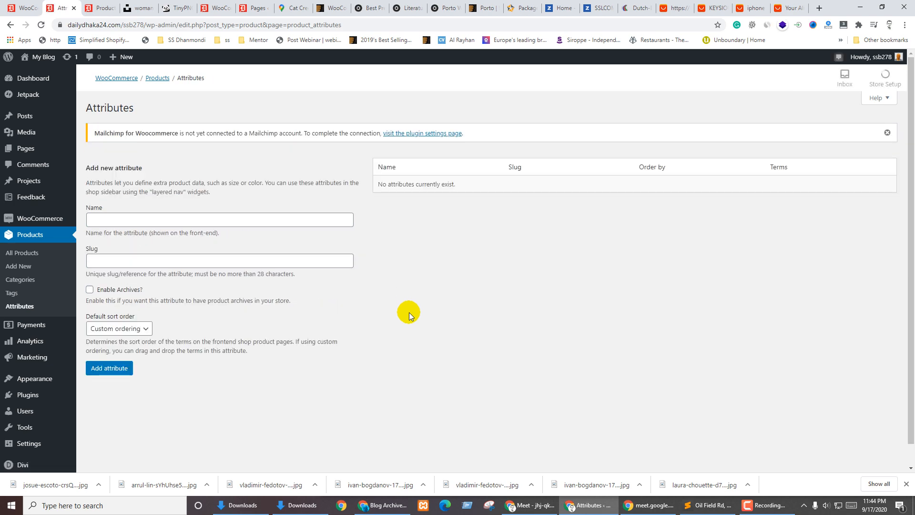
{"action": "left_click", "coordinate": [713, 8]}
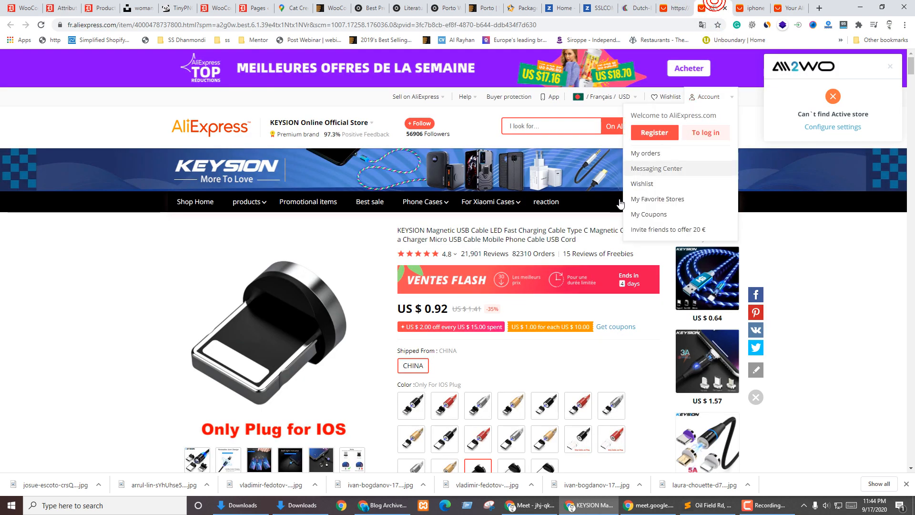
{"action": "scroll", "coordinate": [466, 169], "scroll_direction": "down", "scroll_amount": 5}
{"action": "left_click", "coordinate": [445, 168]}
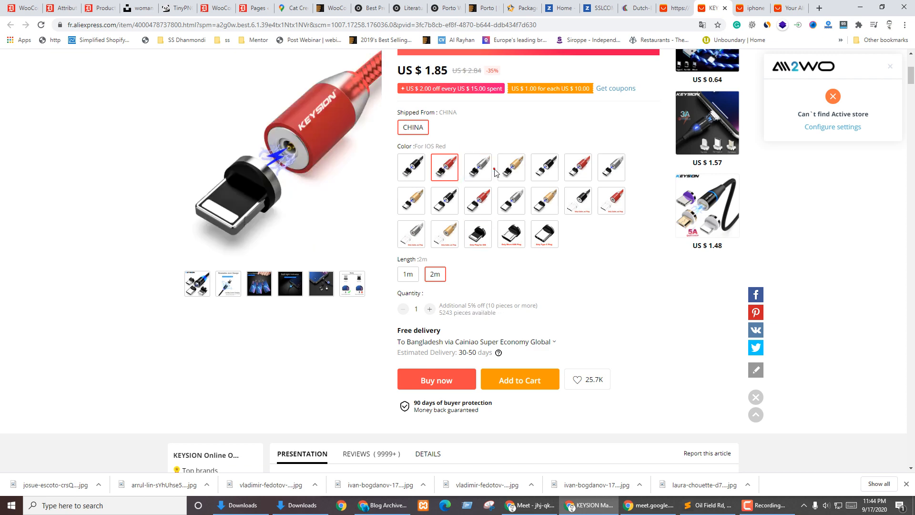
{"action": "left_click", "coordinate": [512, 168]}
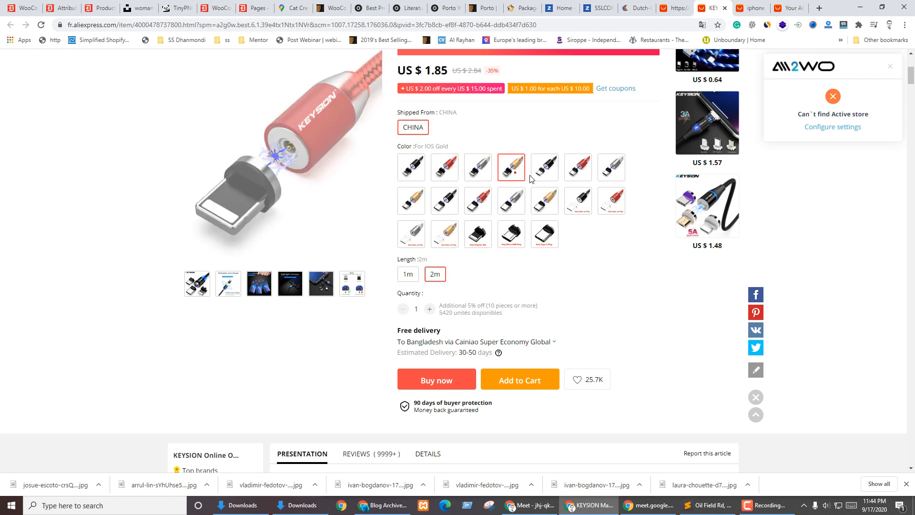
{"action": "left_click", "coordinate": [611, 202]}
{"action": "left_click", "coordinate": [66, 5]}
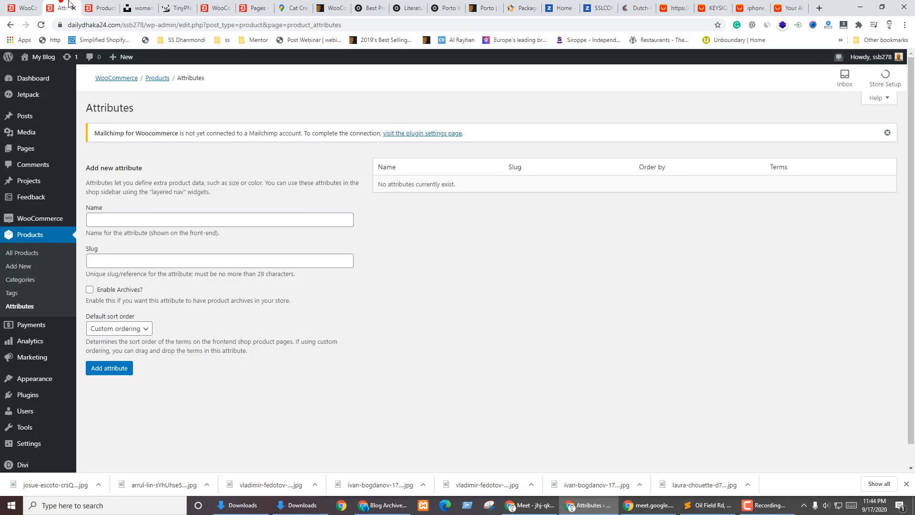
Add a product attribute named Color with Enable Archives ticked
{"action": "left_click", "coordinate": [107, 217]}
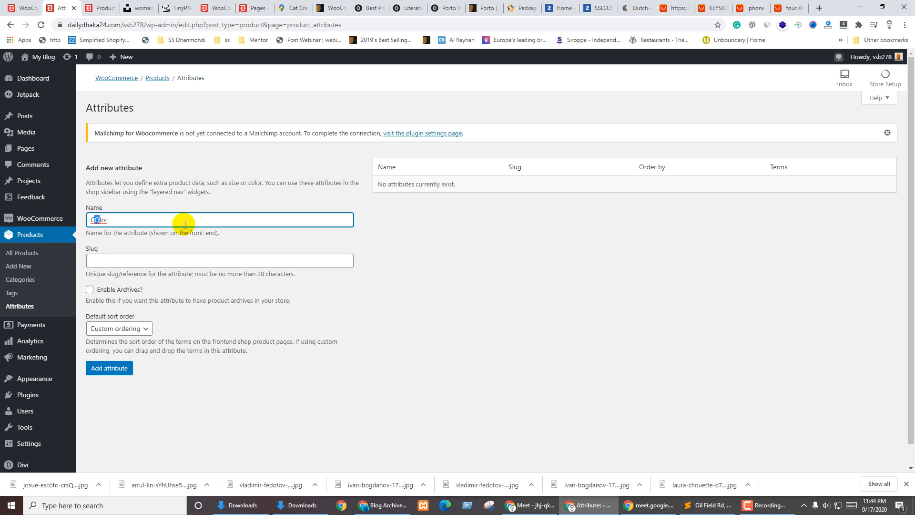
{"action": "left_click", "coordinate": [403, 381]}
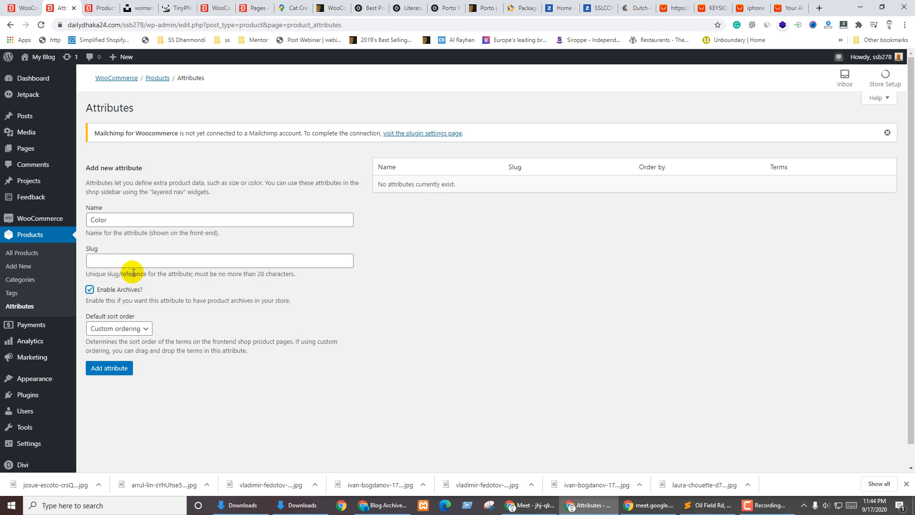
{"action": "left_click", "coordinate": [105, 370]}
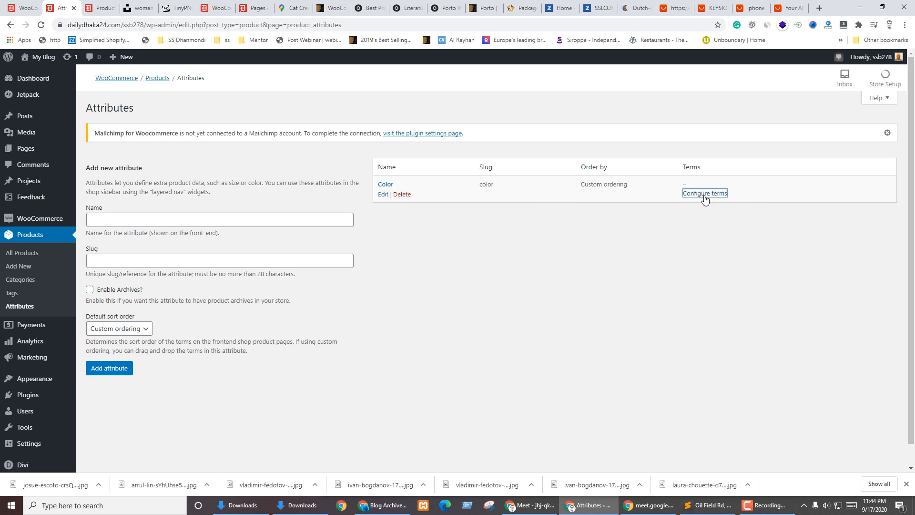
Open the Color attribute's terms page, then switch over to the AliExpress tab
{"action": "left_click", "coordinate": [704, 196]}
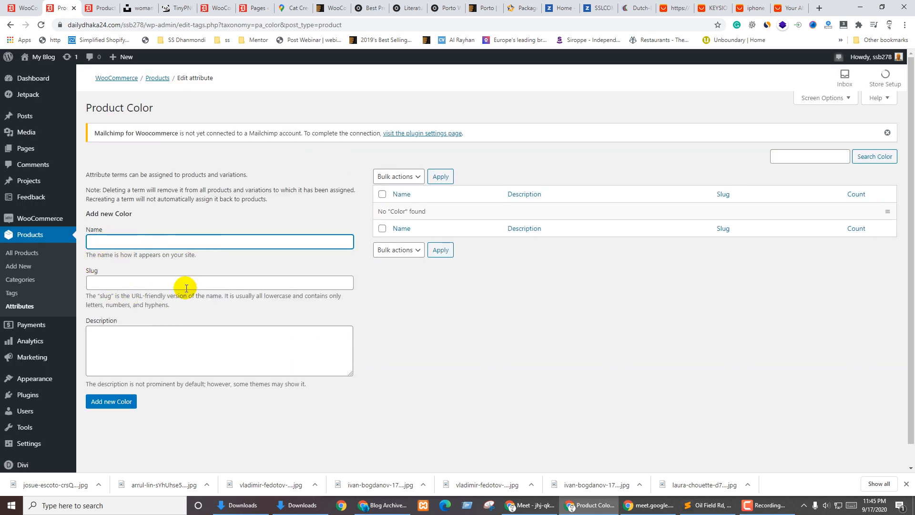
{"action": "left_click", "coordinate": [141, 349]}
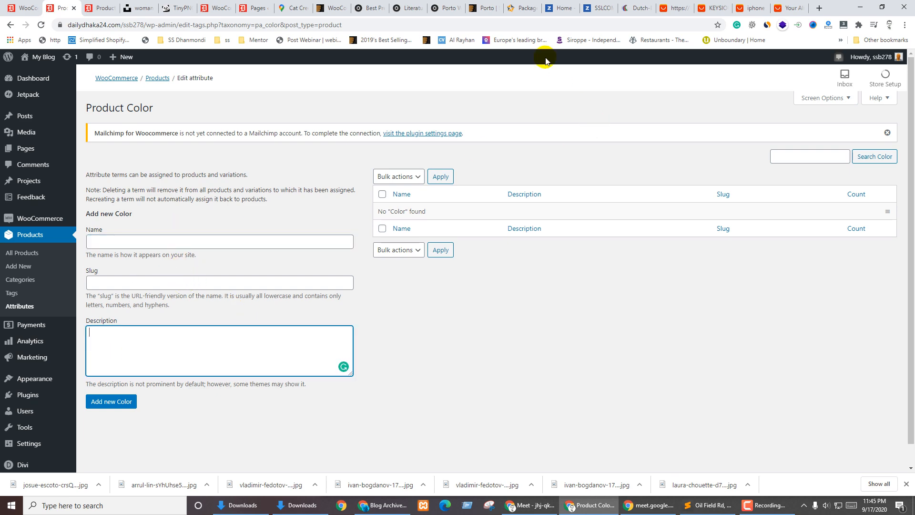
{"action": "left_click", "coordinate": [679, 6]}
{"action": "scroll", "coordinate": [593, 191], "scroll_direction": "down", "scroll_amount": 8}
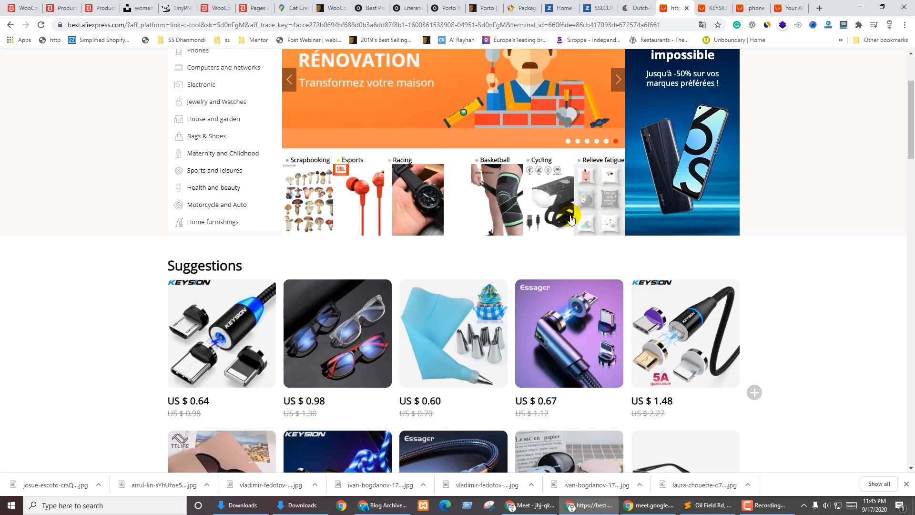
Search AliExpress for T-shirts from the home page
{"action": "scroll", "coordinate": [577, 217], "scroll_direction": "up", "scroll_amount": 7}
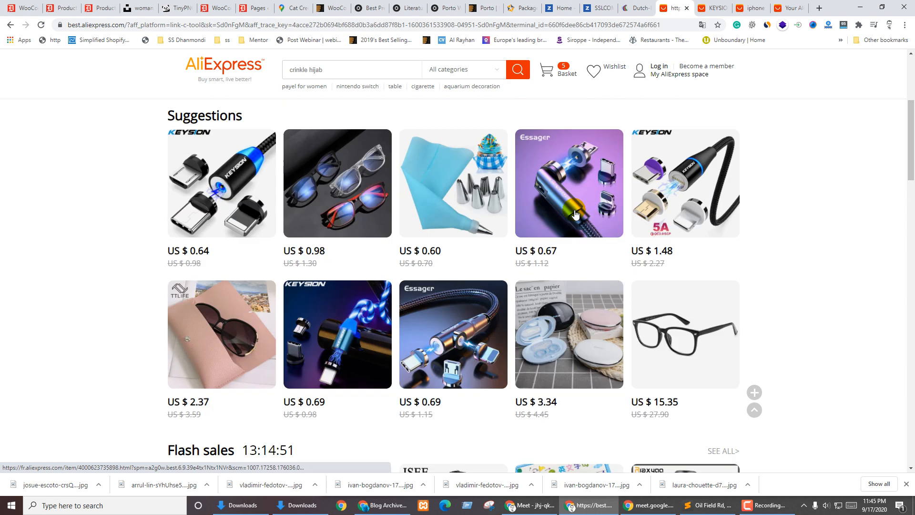
{"action": "left_click", "coordinate": [713, 8]}
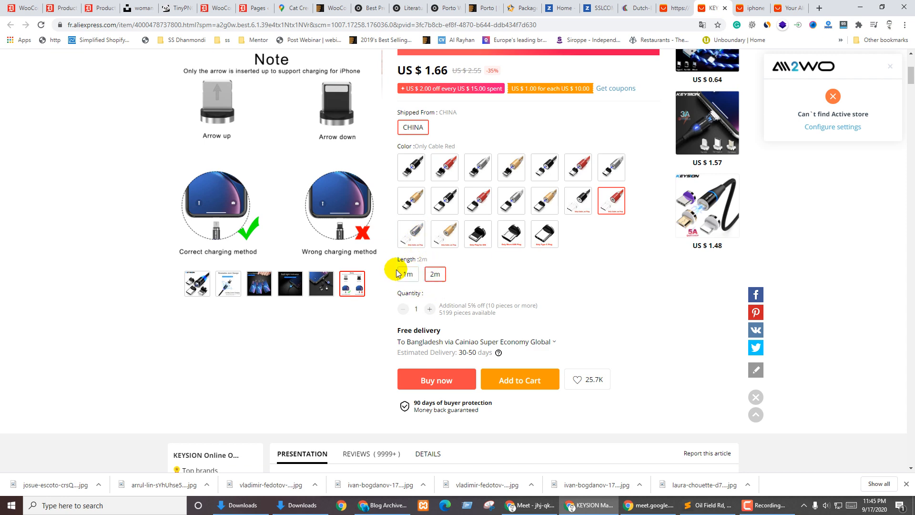
{"action": "scroll", "coordinate": [396, 272], "scroll_direction": "up", "scroll_amount": 4}
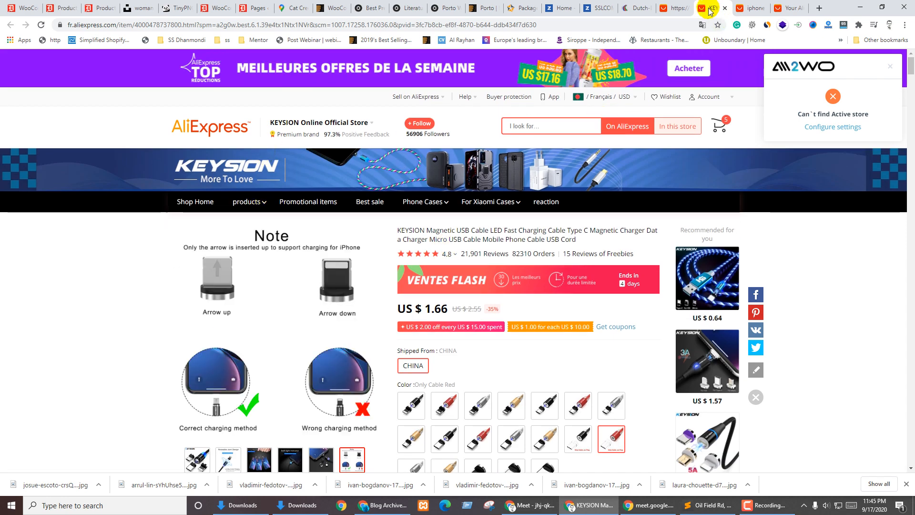
{"action": "left_click", "coordinate": [674, 8]}
{"action": "scroll", "coordinate": [306, 102], "scroll_direction": "up", "scroll_amount": 1}
{"action": "left_click", "coordinate": [349, 86]}
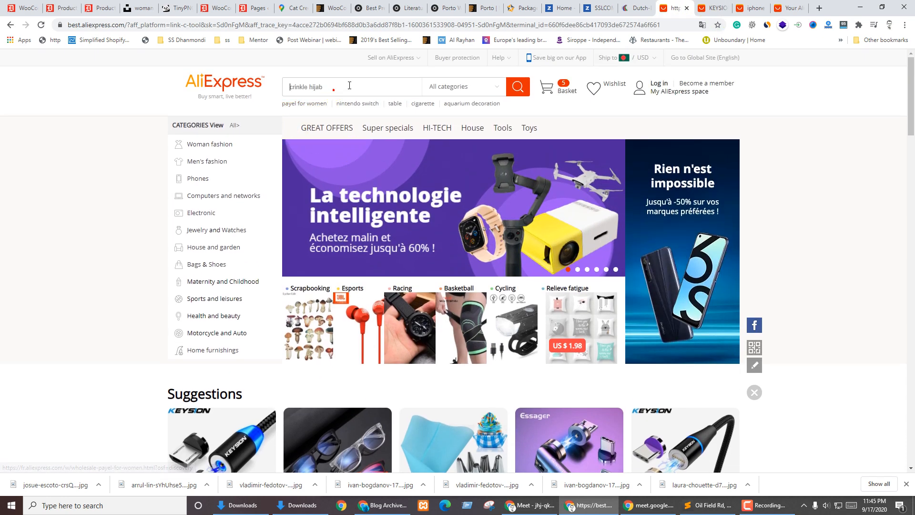
{"action": "type", "text": "t"}
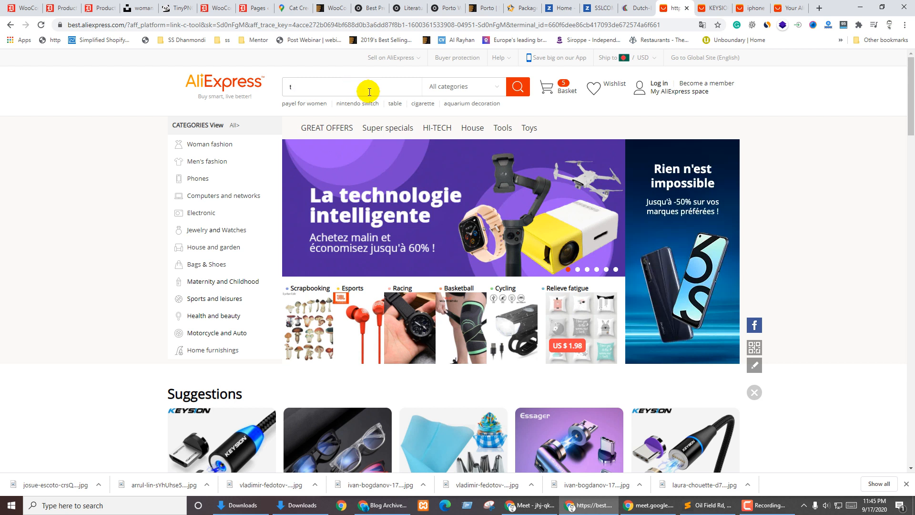
{"action": "type", "text": "sh"}
{"action": "key", "text": "ctrl+a"}
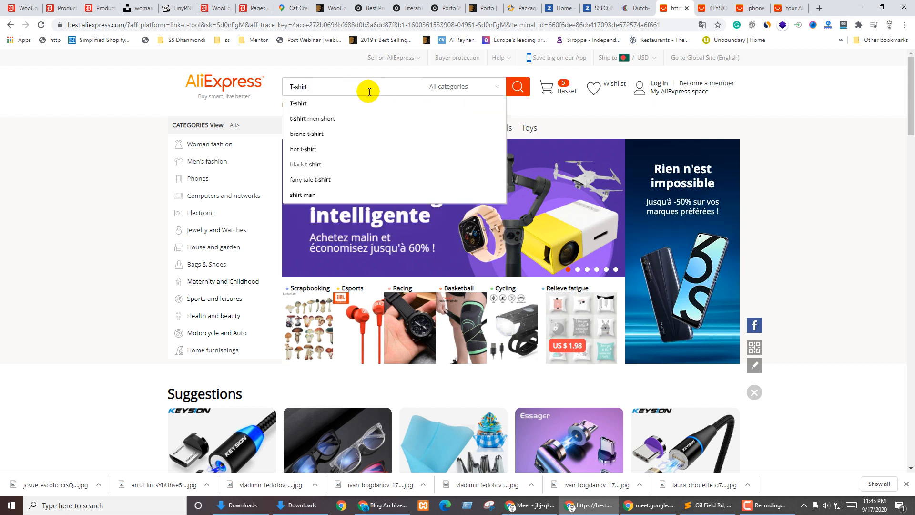
{"action": "key", "text": "Return"}
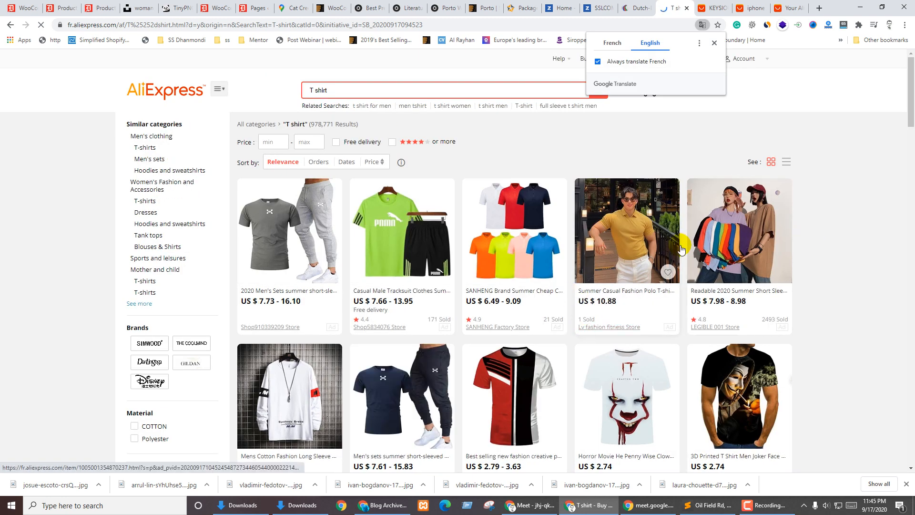
Check the summer polo T-shirt's khaki colour option, then return to WooCommerce shipping settings
{"action": "left_click", "coordinate": [594, 298]}
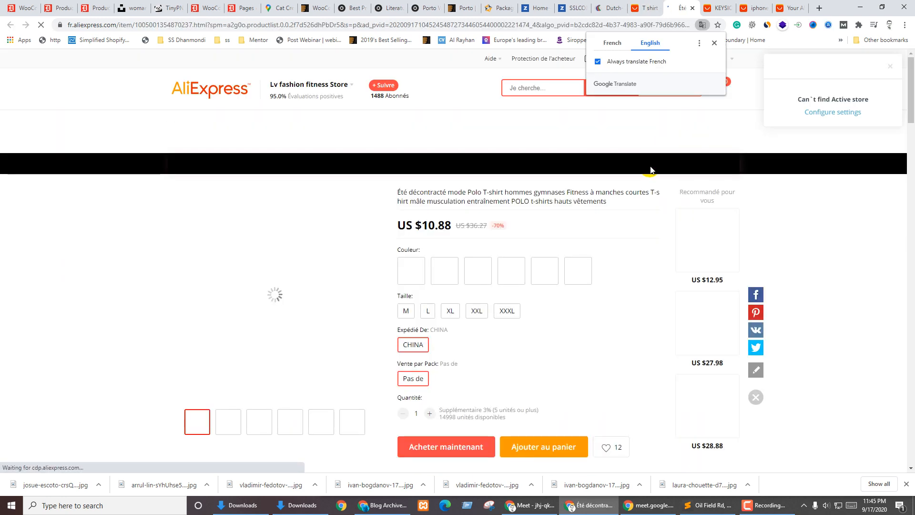
{"action": "scroll", "coordinate": [611, 310], "scroll_direction": "down", "scroll_amount": 3}
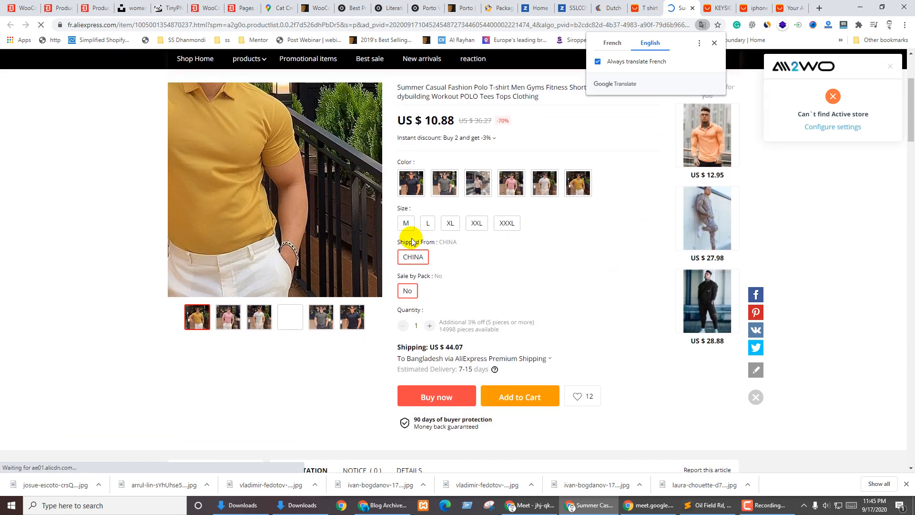
{"action": "left_click", "coordinate": [475, 187]}
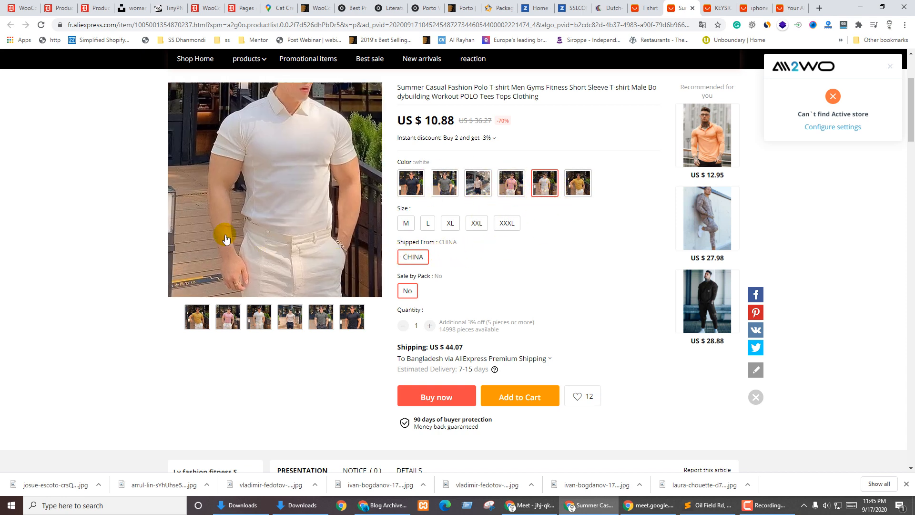
{"action": "scroll", "coordinate": [326, 181], "scroll_direction": "up", "scroll_amount": 2}
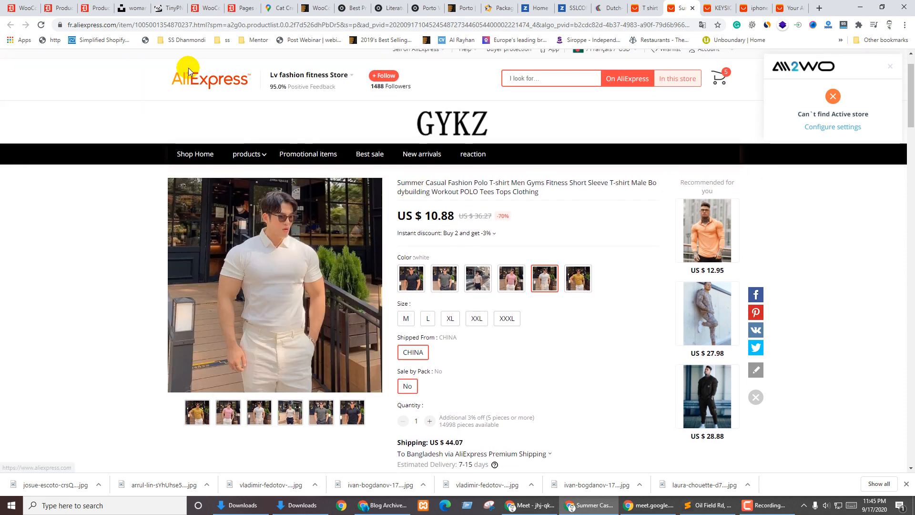
{"action": "left_click", "coordinate": [205, 4]}
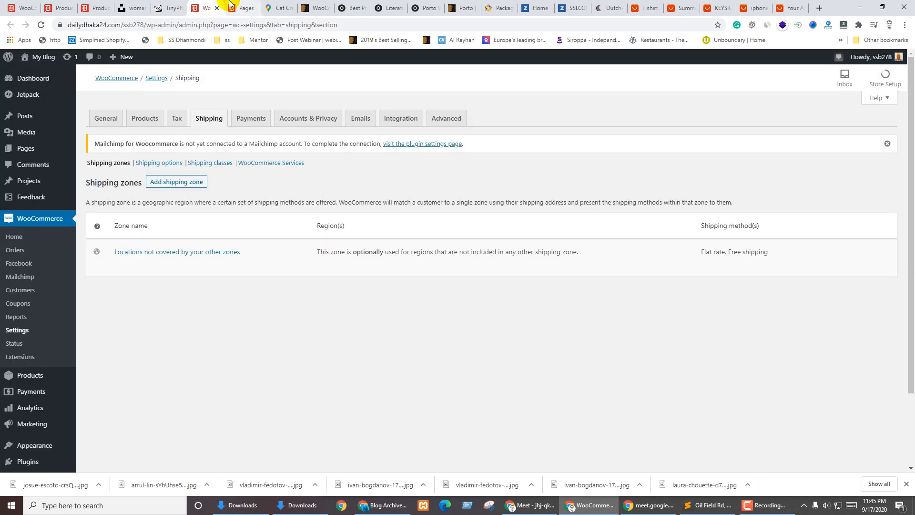
Look through the product categories, Product Color, AliExpress and WooCommerce payment tabs
{"action": "left_click", "coordinate": [91, 6]}
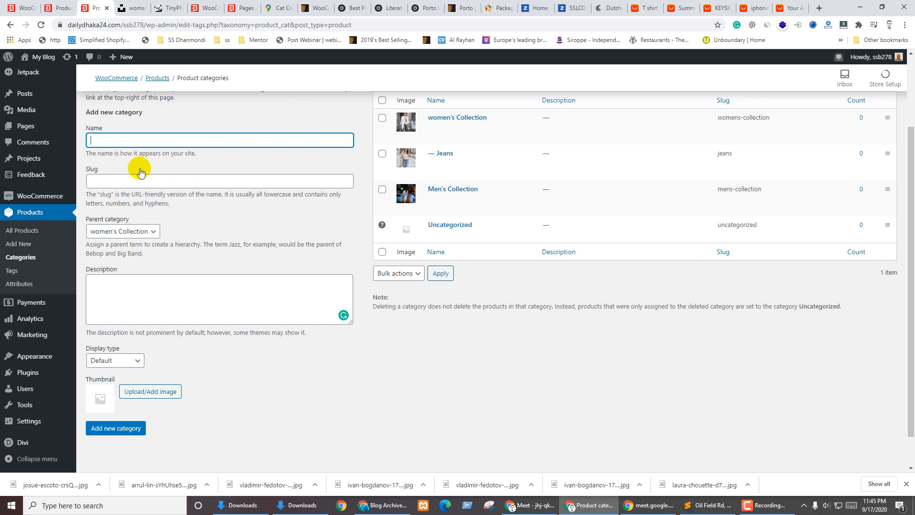
{"action": "left_click", "coordinate": [60, 7]}
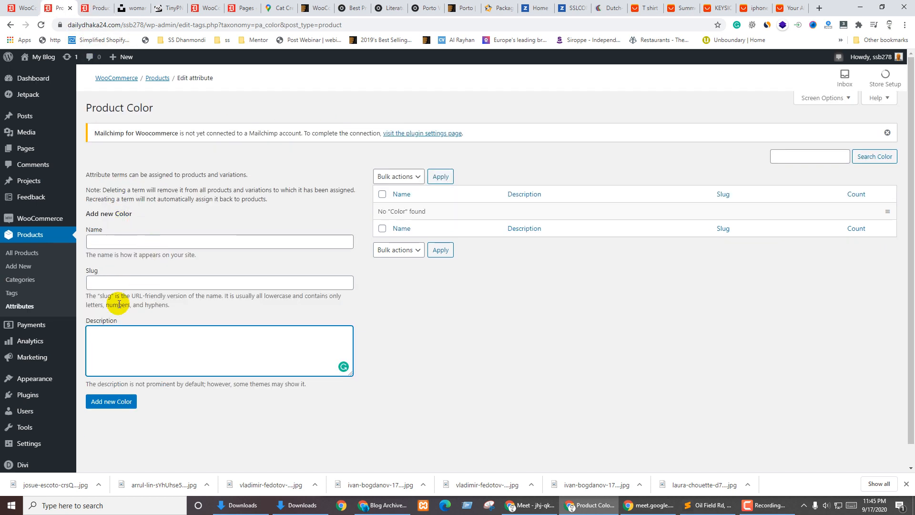
{"action": "left_click", "coordinate": [548, 291]}
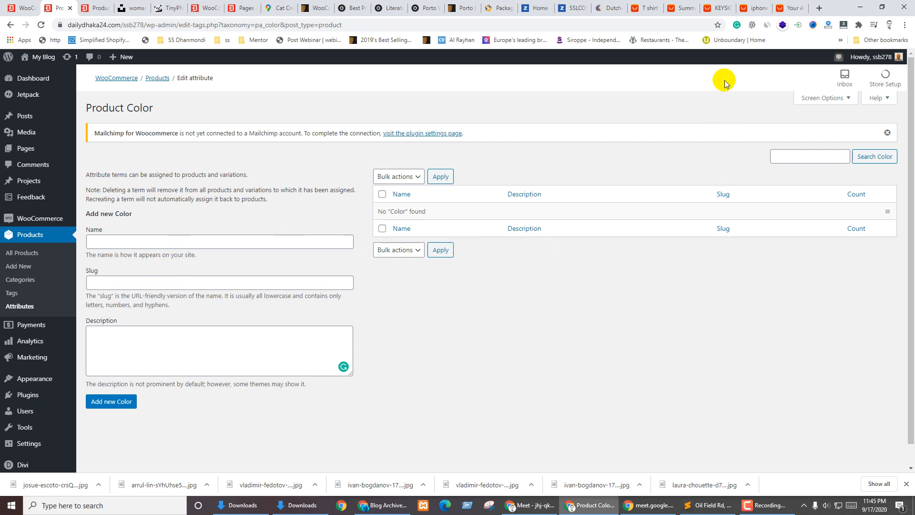
{"action": "left_click", "coordinate": [717, 7]}
{"action": "scroll", "coordinate": [457, 326], "scroll_direction": "down", "scroll_amount": 4}
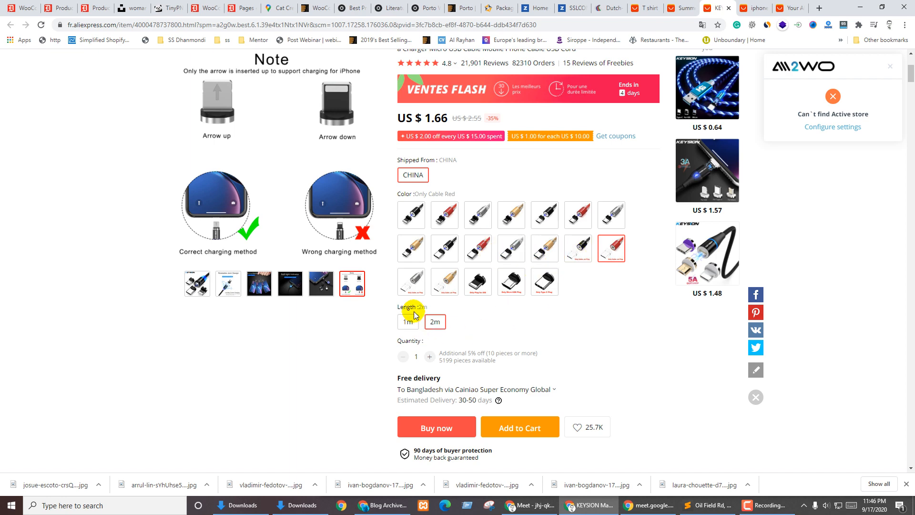
{"action": "left_click", "coordinate": [29, 8]}
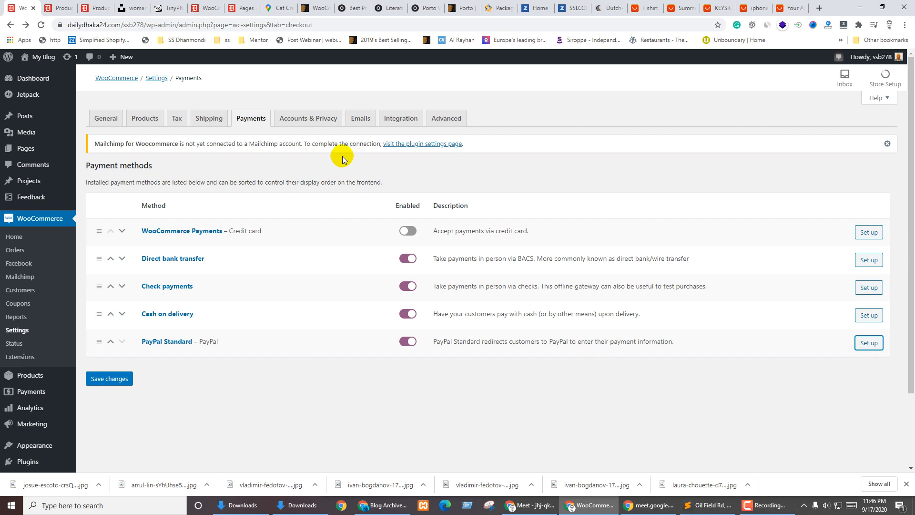
{"action": "left_click", "coordinate": [53, 4]}
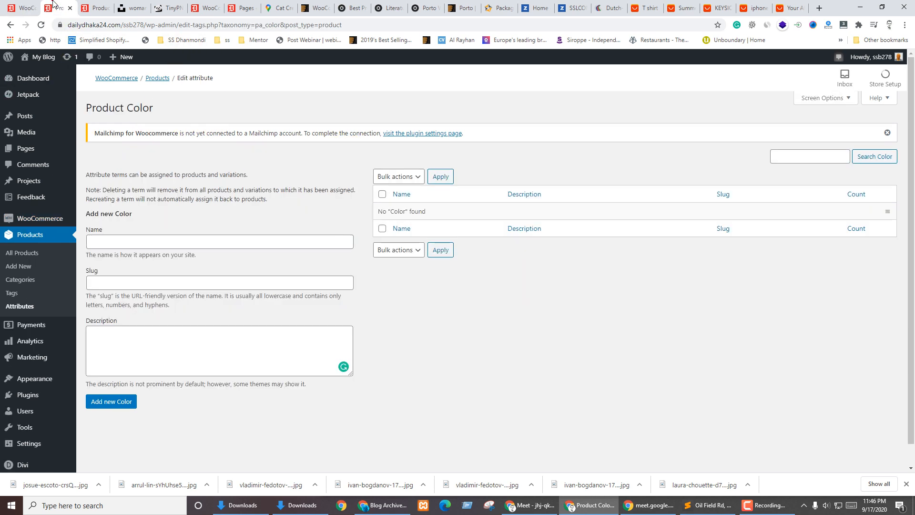
{"action": "left_click", "coordinate": [21, 6]}
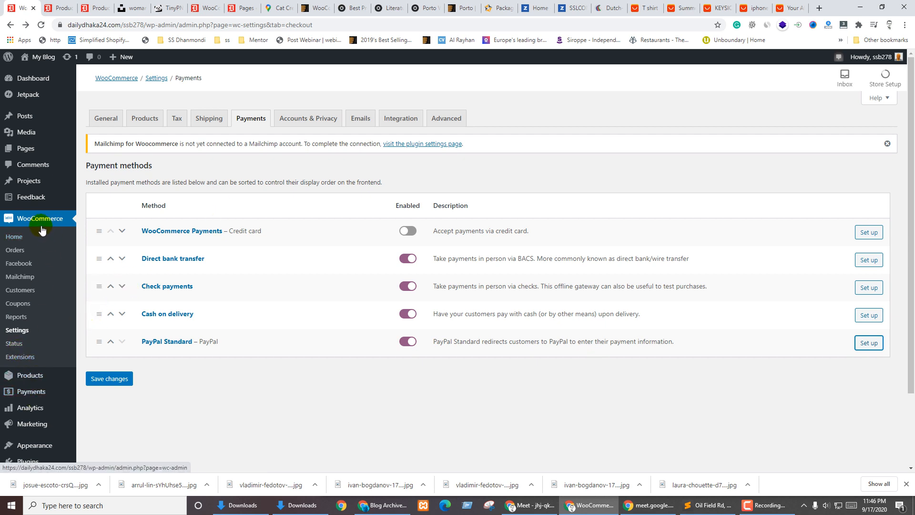
Open the Add New plugins page from the Plugins menu
{"action": "scroll", "coordinate": [42, 229], "scroll_direction": "down", "scroll_amount": 2}
{"action": "mouse_move", "coordinate": [28, 373]}
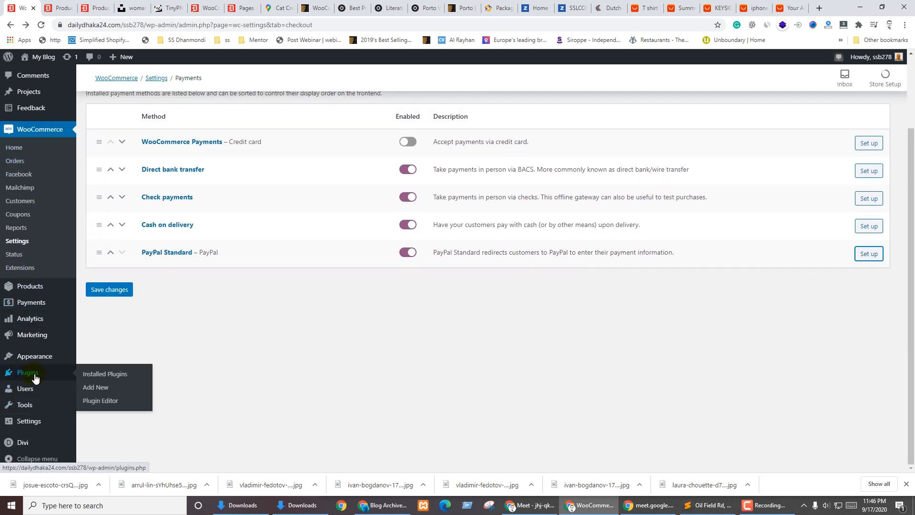
{"action": "left_click", "coordinate": [100, 388]}
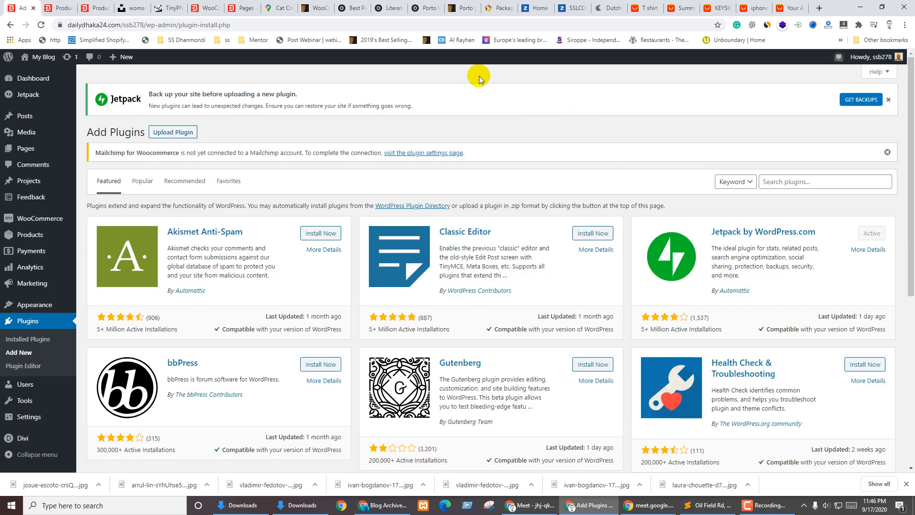
Open The Bear and The Dragon product page in the Porto demo shop
{"action": "left_click", "coordinate": [475, 3]}
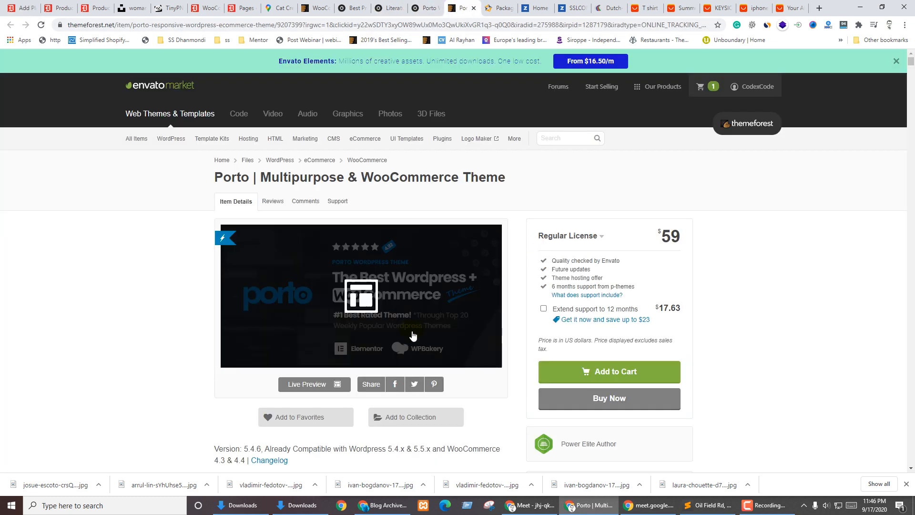
{"action": "left_click", "coordinate": [392, 5]}
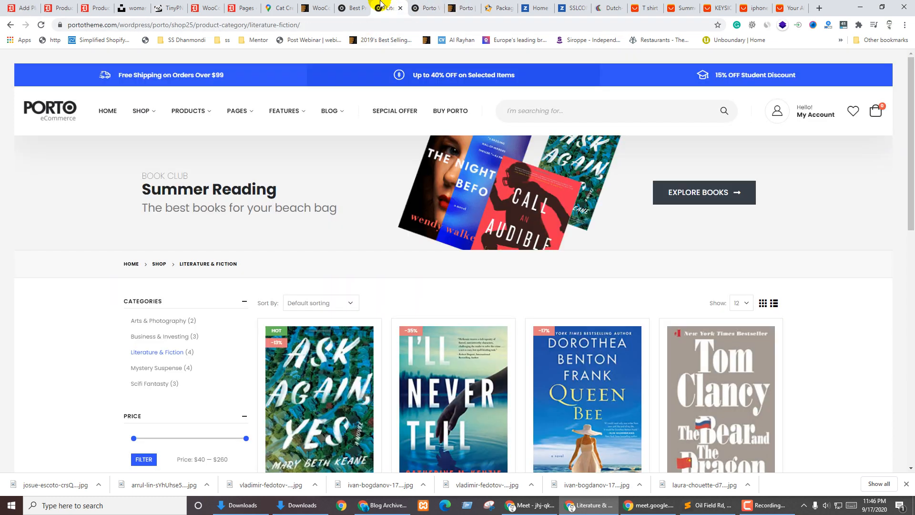
{"action": "scroll", "coordinate": [628, 187], "scroll_direction": "down", "scroll_amount": 5}
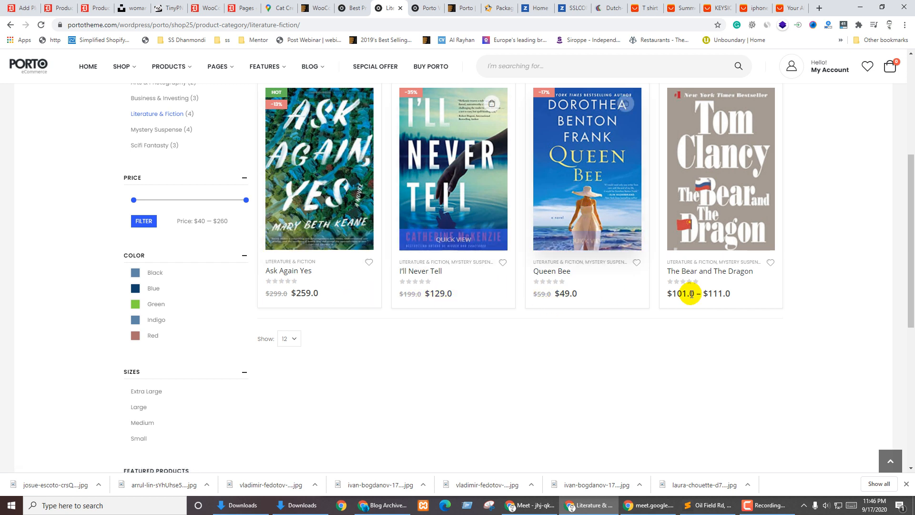
{"action": "left_click", "coordinate": [721, 156]}
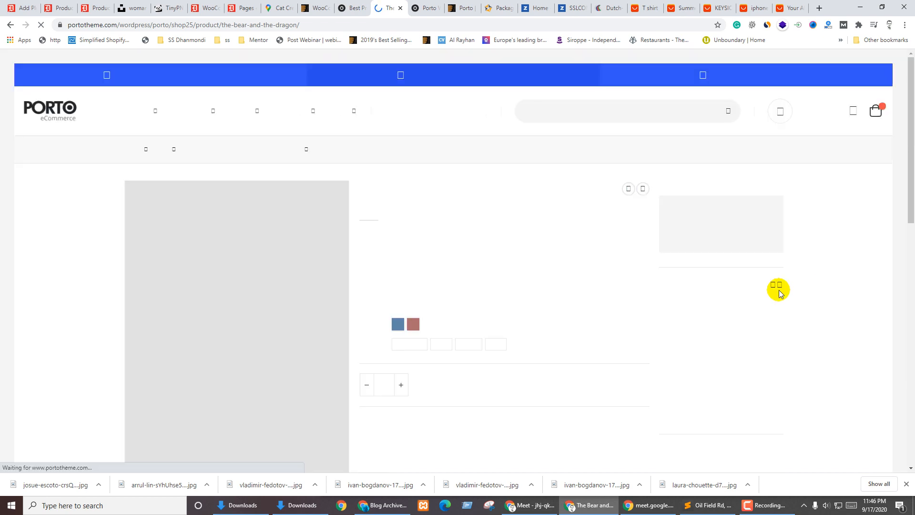
{"action": "scroll", "coordinate": [527, 257], "scroll_direction": "down", "scroll_amount": 4}
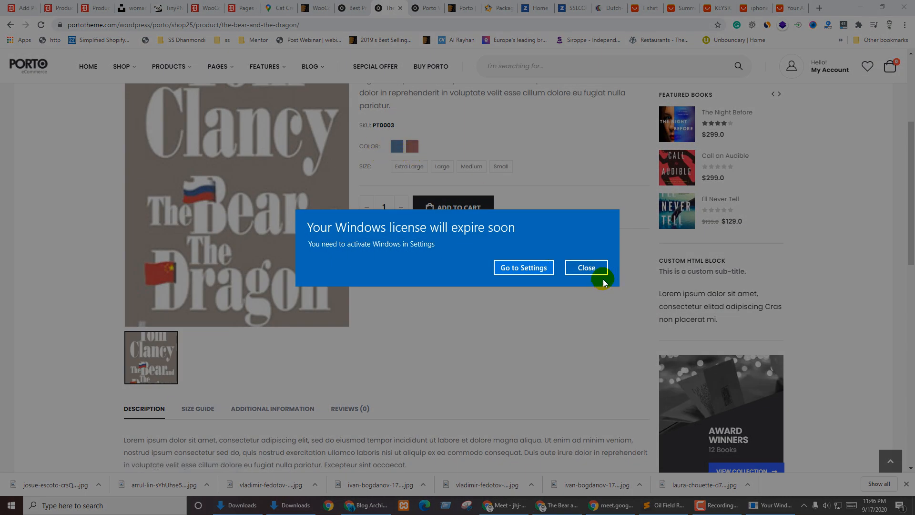
{"action": "left_click", "coordinate": [594, 270]}
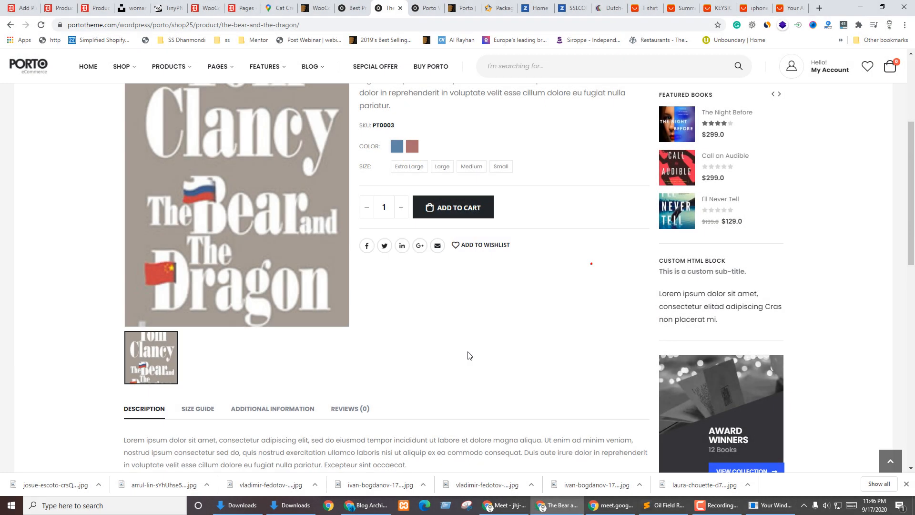
{"action": "scroll", "coordinate": [467, 355], "scroll_direction": "up", "scroll_amount": 3}
Select blue and Extra Large to show the $101.0 price, then return to Product categories
{"action": "left_click", "coordinate": [443, 310]}
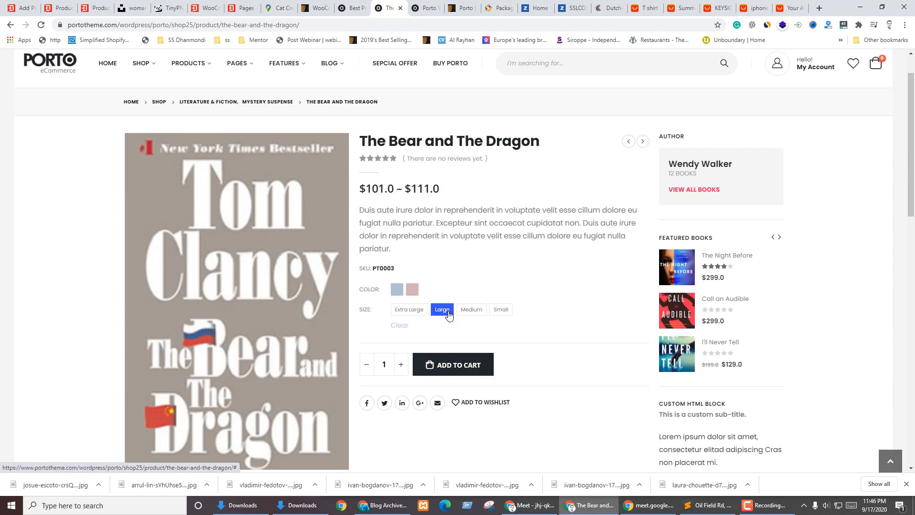
{"action": "left_click", "coordinate": [407, 310]}
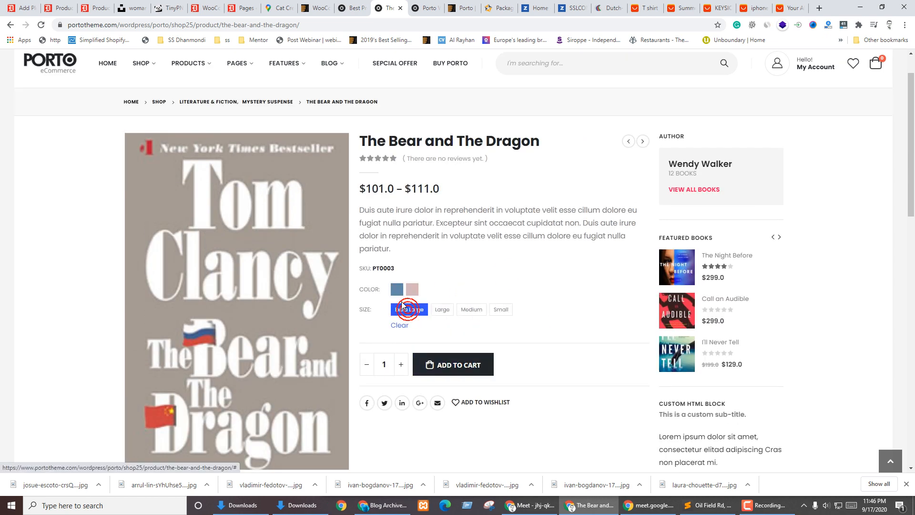
{"action": "left_click", "coordinate": [400, 292]}
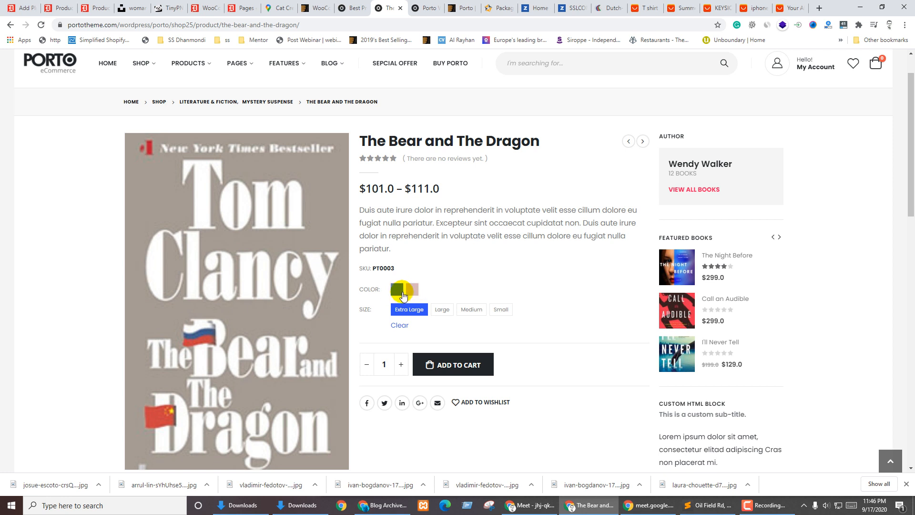
{"action": "left_click", "coordinate": [435, 308]}
{"action": "left_click", "coordinate": [404, 290]}
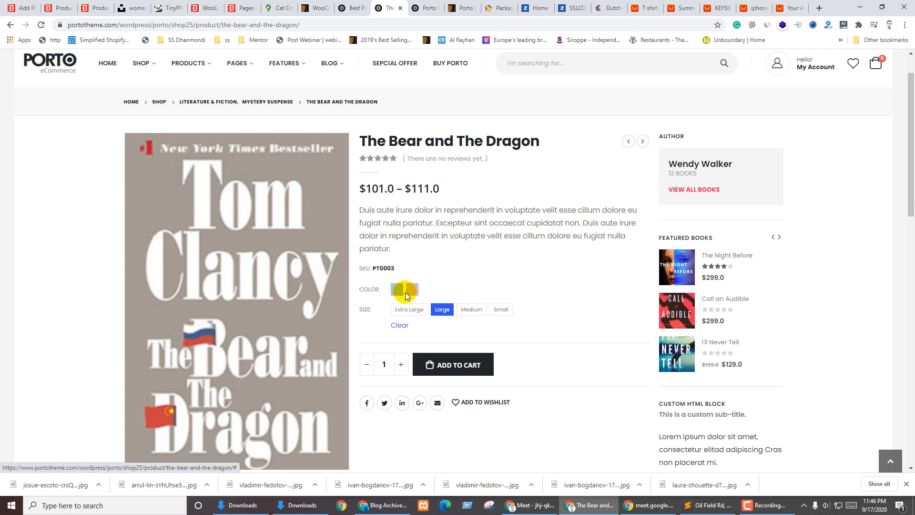
{"action": "left_click", "coordinate": [409, 291]}
{"action": "left_click", "coordinate": [401, 291]}
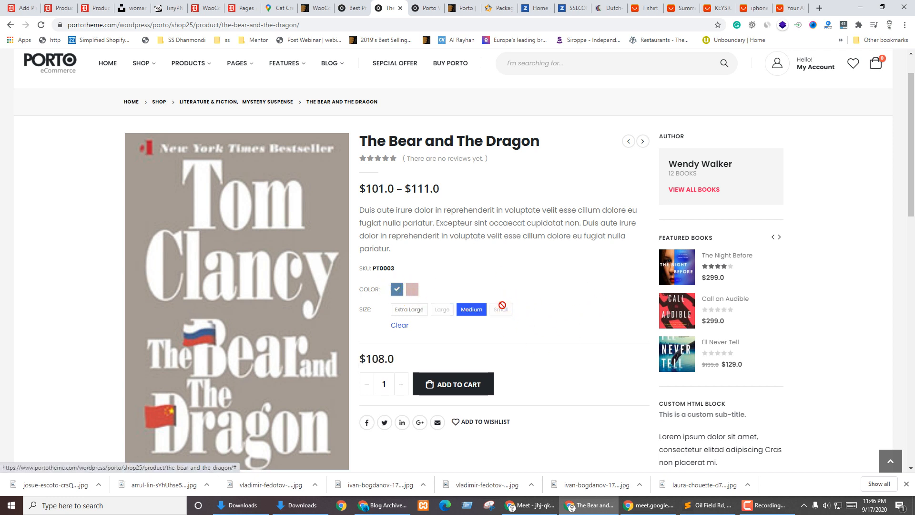
{"action": "left_click", "coordinate": [503, 312]}
{"action": "left_click", "coordinate": [408, 310]}
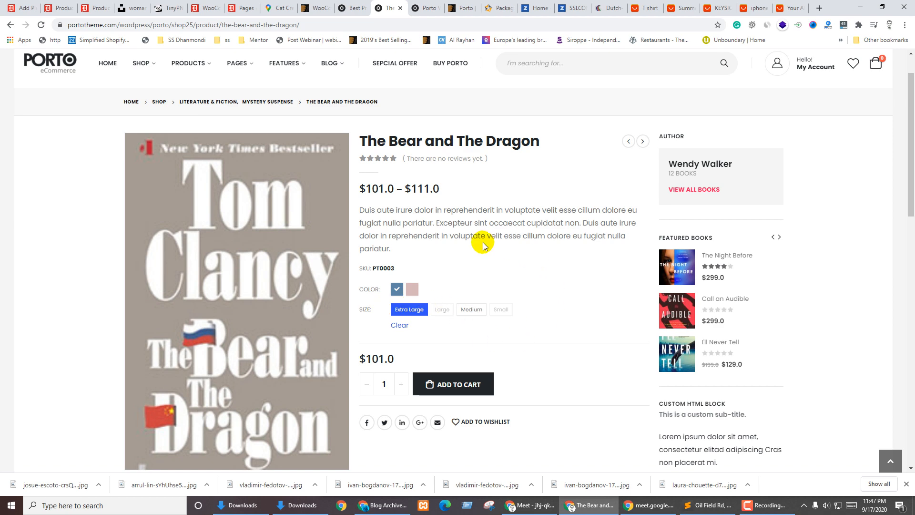
{"action": "mouse_move", "coordinate": [200, 51]}
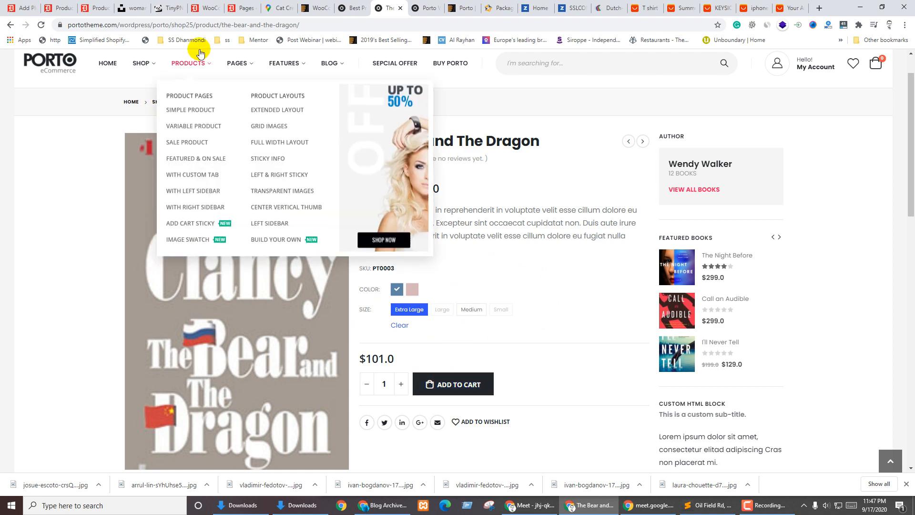
{"action": "left_click", "coordinate": [98, 6]}
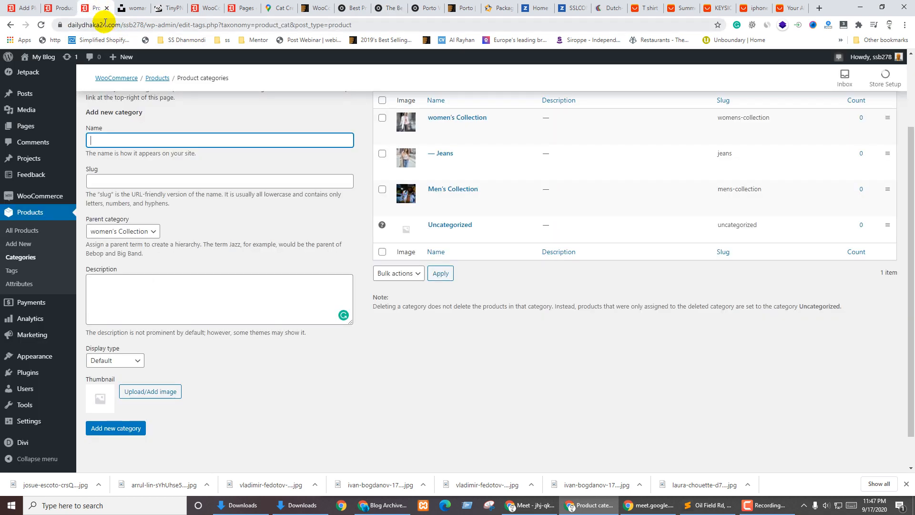
Search plugins for 'swatch' and install Variation Swatches for WooCommerce
{"action": "left_click", "coordinate": [21, 5]}
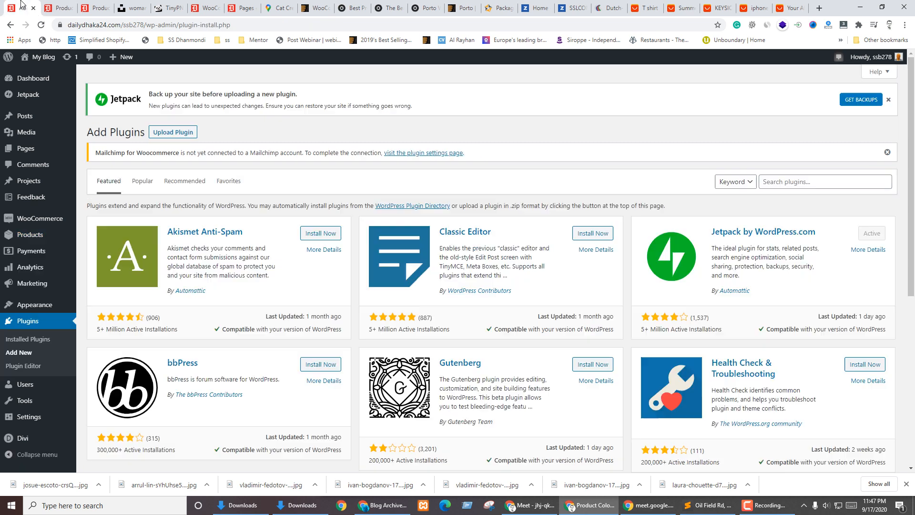
{"action": "left_click", "coordinate": [792, 179]}
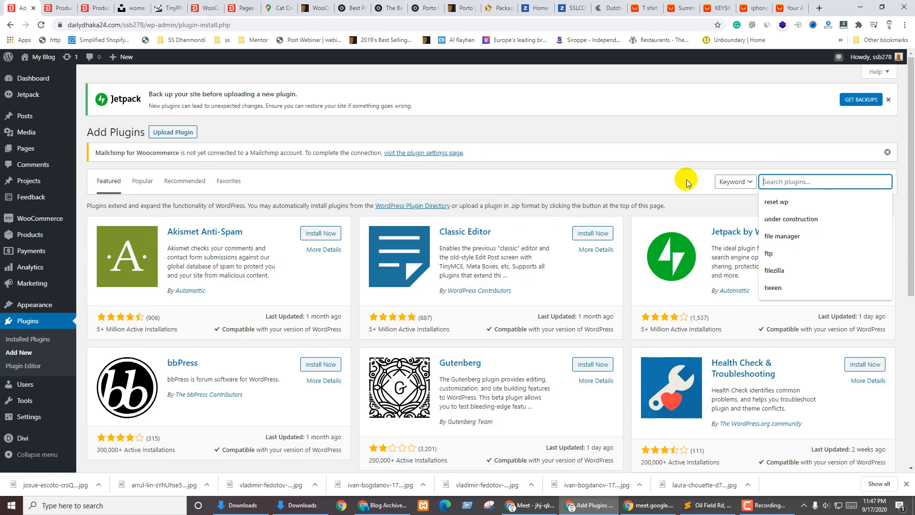
{"action": "type", "text": "wooc"}
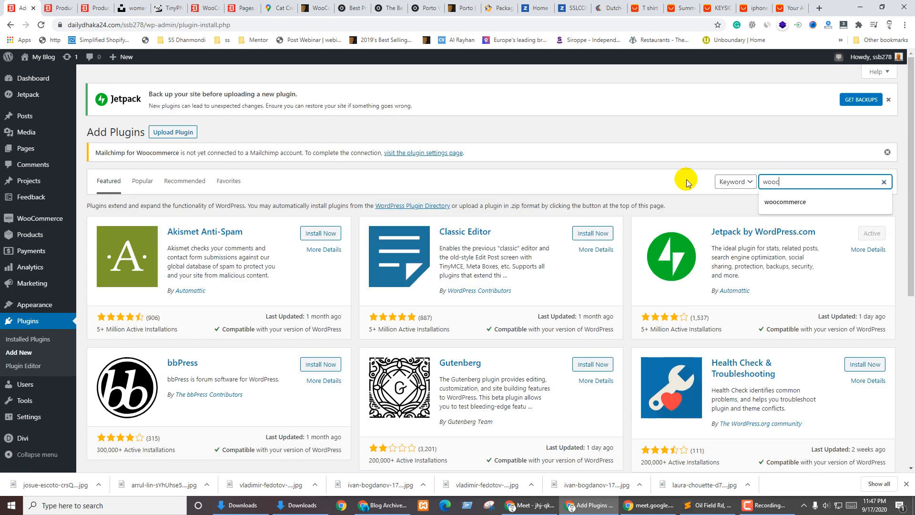
{"action": "key", "text": "ctrl+a"}
{"action": "type", "text": "swatc"}
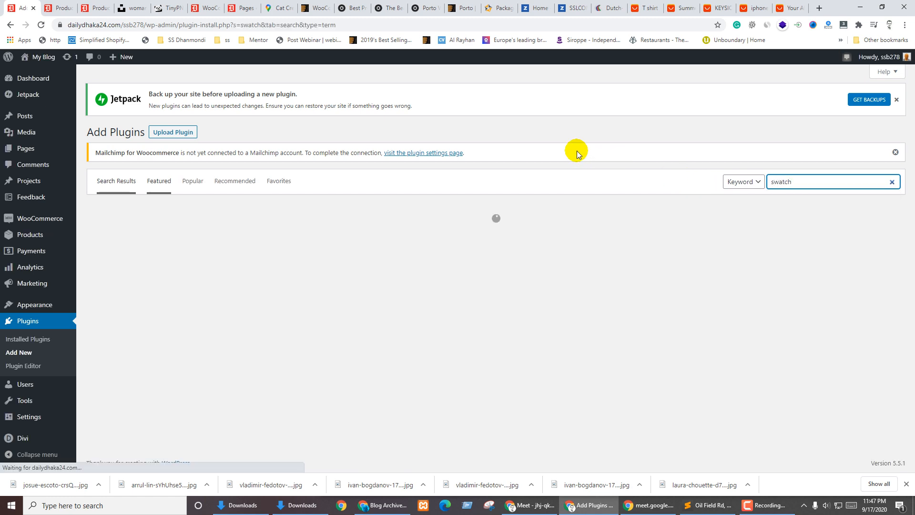
{"action": "left_click", "coordinate": [576, 142]}
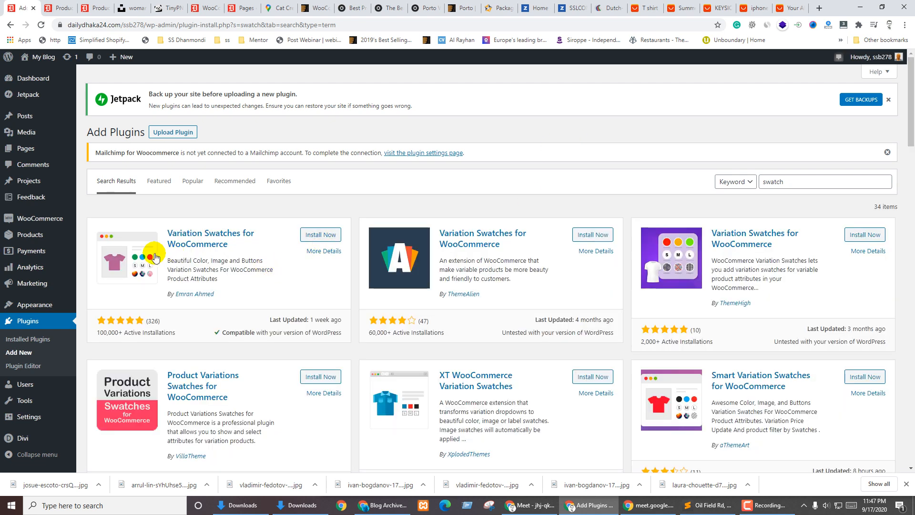
{"action": "left_click", "coordinate": [313, 236]}
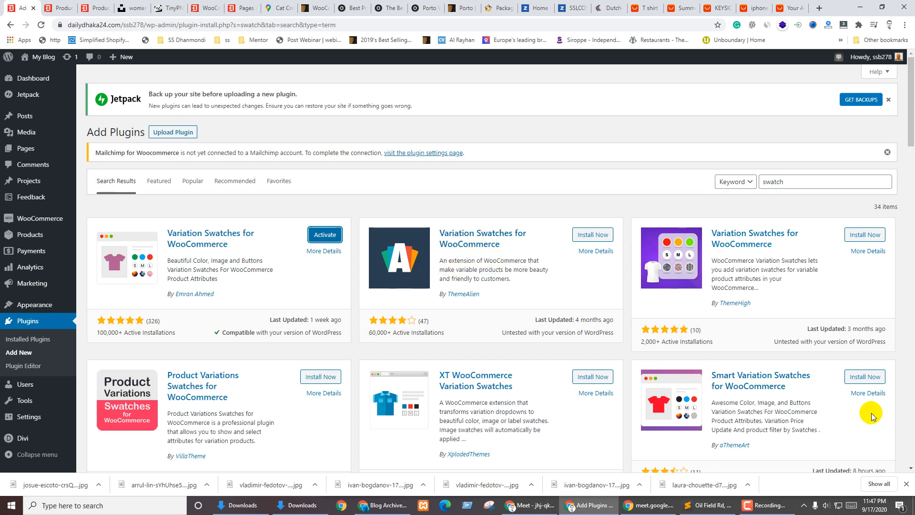
{"action": "scroll", "coordinate": [401, 374], "scroll_direction": "down", "scroll_amount": 3}
{"action": "scroll", "coordinate": [616, 355], "scroll_direction": "down", "scroll_amount": 2}
{"action": "scroll", "coordinate": [610, 355], "scroll_direction": "up", "scroll_amount": 5}
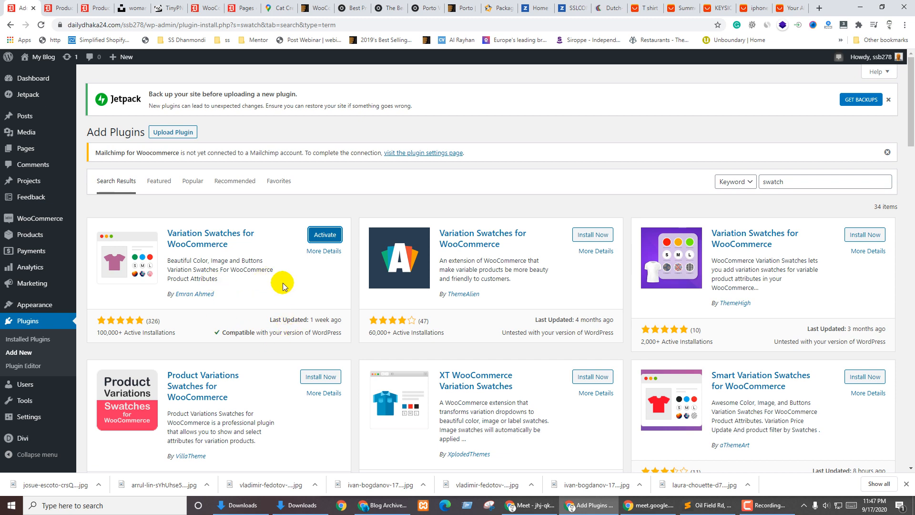
{"action": "scroll", "coordinate": [719, 288], "scroll_direction": "down", "scroll_amount": 4}
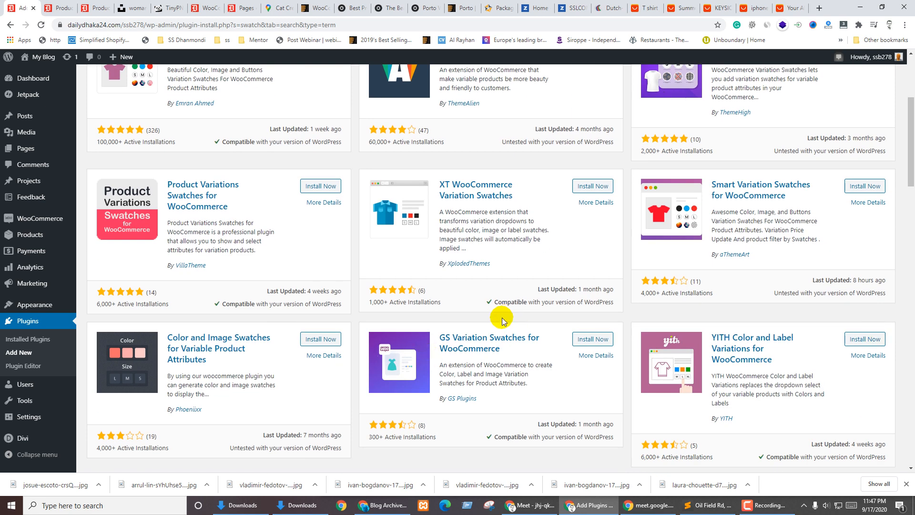
{"action": "scroll", "coordinate": [498, 317], "scroll_direction": "up", "scroll_amount": 4}
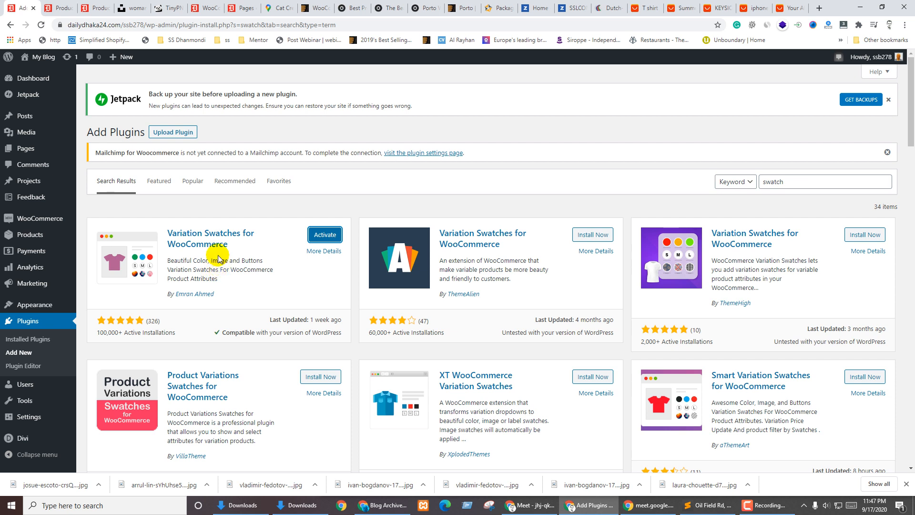
Activate Variation Swatches for WooCommerce, view its Simple settings, and go back to Product Color terms
{"action": "left_click", "coordinate": [324, 235]}
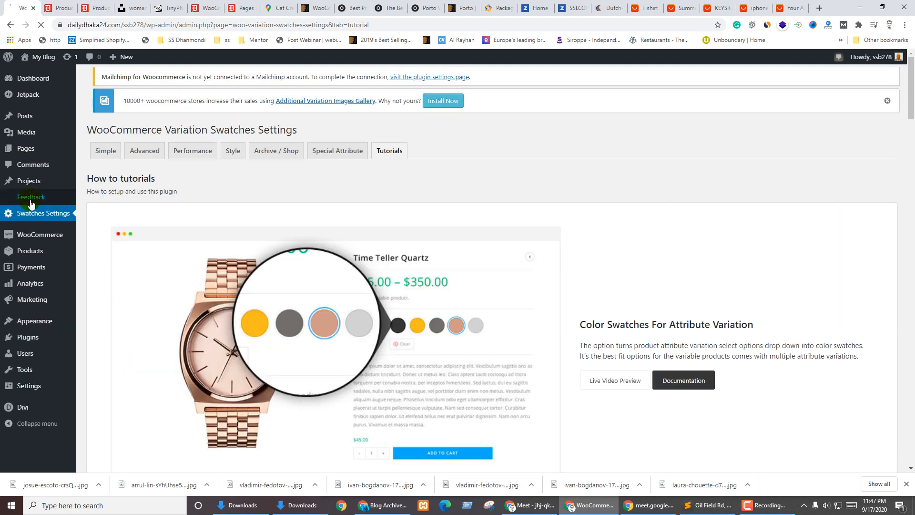
{"action": "left_click", "coordinate": [106, 150]}
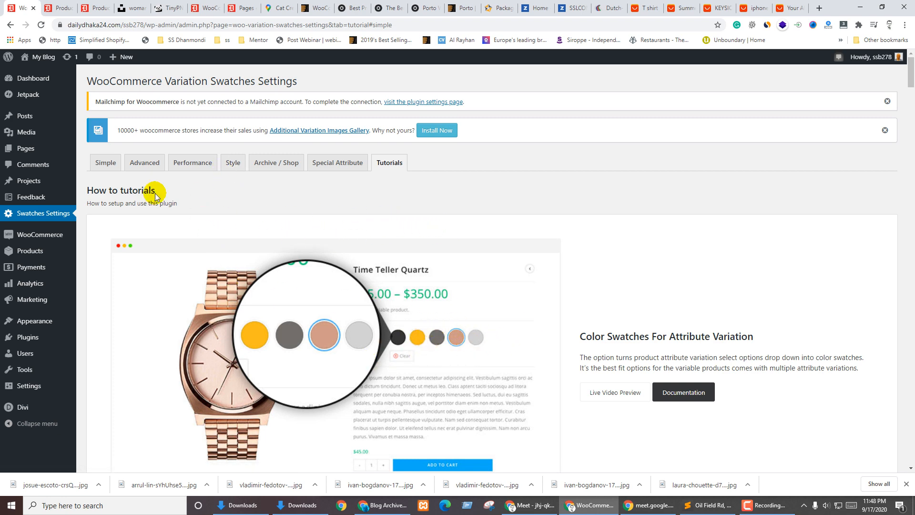
{"action": "left_click", "coordinate": [64, 5]}
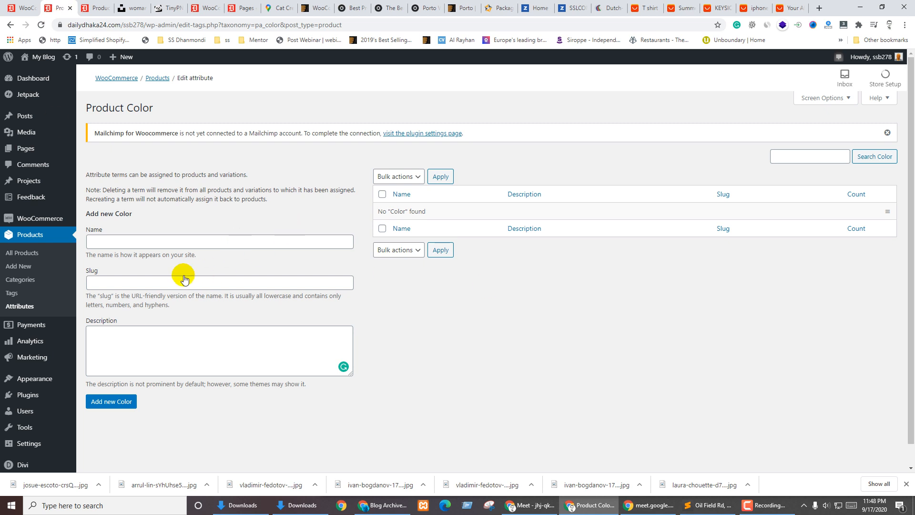
Open the Color attribute for editing and try the Color and Image type options
{"action": "left_click", "coordinate": [18, 306]}
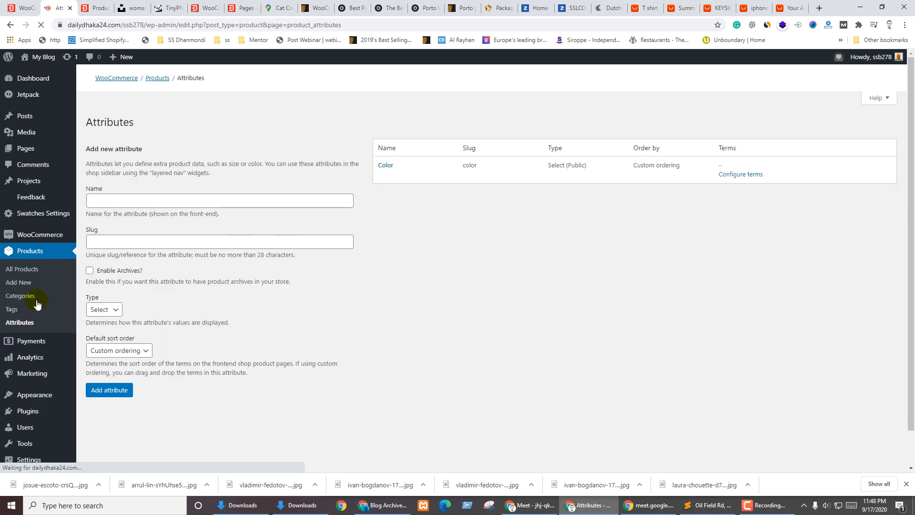
{"action": "left_click", "coordinate": [383, 195]}
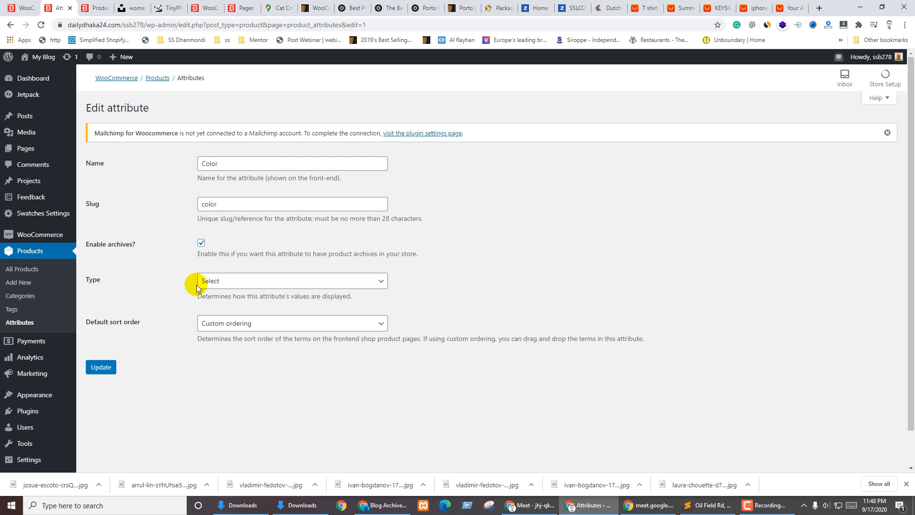
{"action": "left_click", "coordinate": [226, 282]}
{"action": "left_click", "coordinate": [229, 304]}
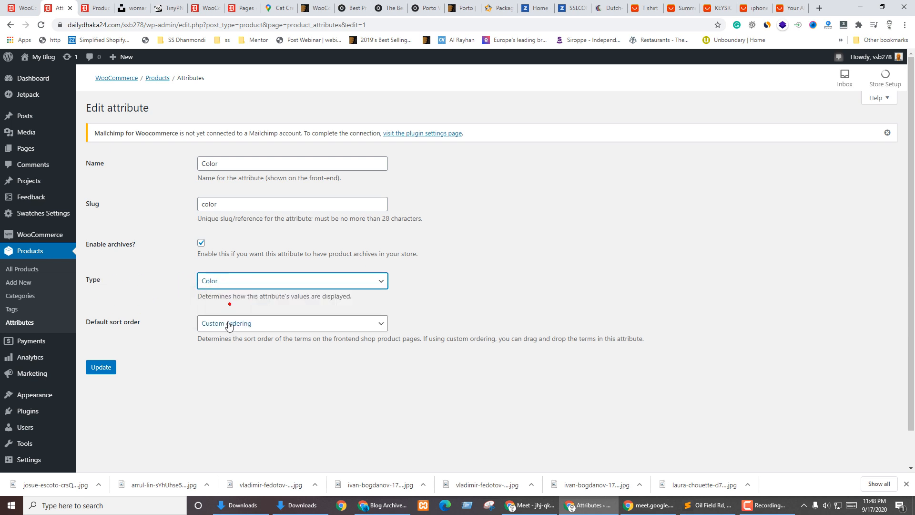
{"action": "left_click", "coordinate": [228, 282]}
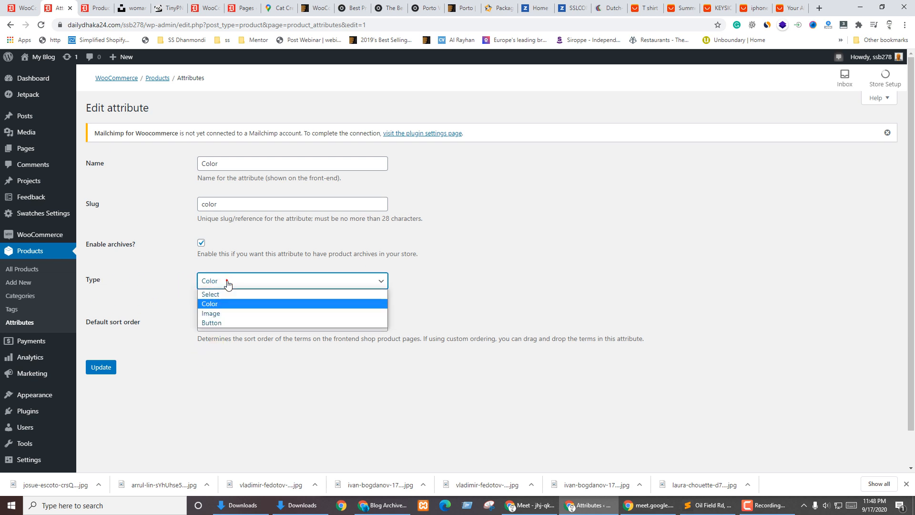
{"action": "left_click", "coordinate": [216, 315]}
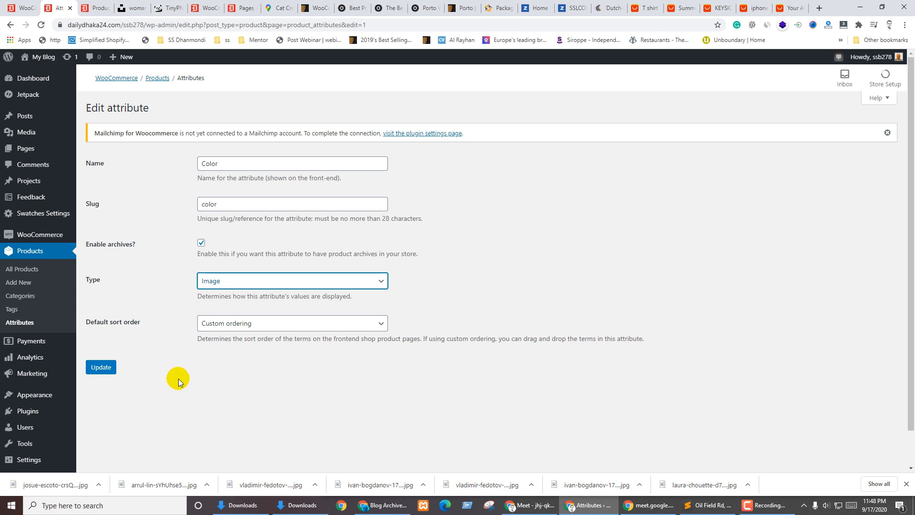
{"action": "left_click", "coordinate": [215, 282]}
{"action": "left_click", "coordinate": [220, 305]}
Keep Custom ordering, set the type to Image, and return to the attributes list
{"action": "left_click", "coordinate": [291, 384]}
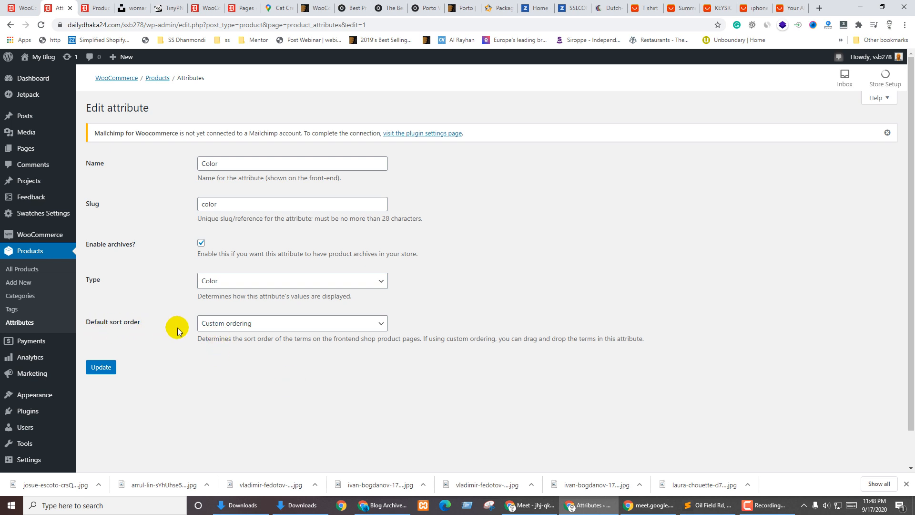
{"action": "left_click", "coordinate": [236, 328]}
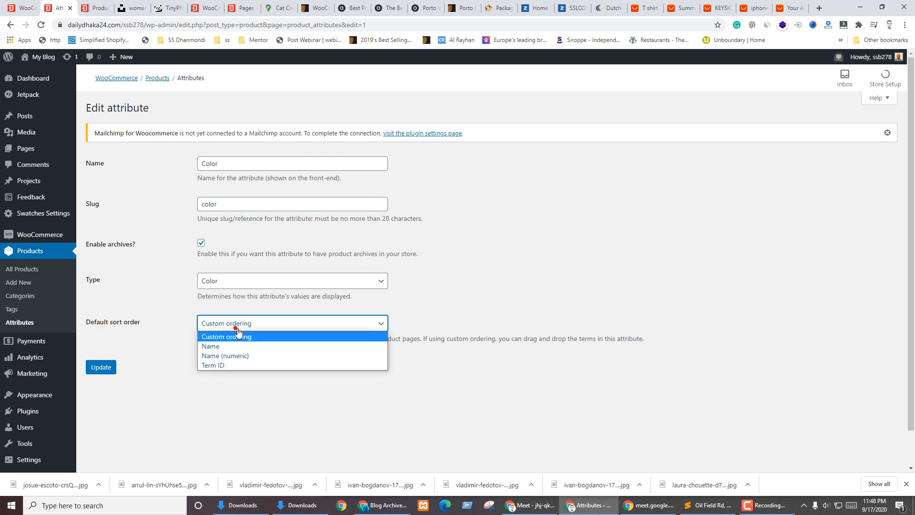
{"action": "left_click", "coordinate": [171, 332]}
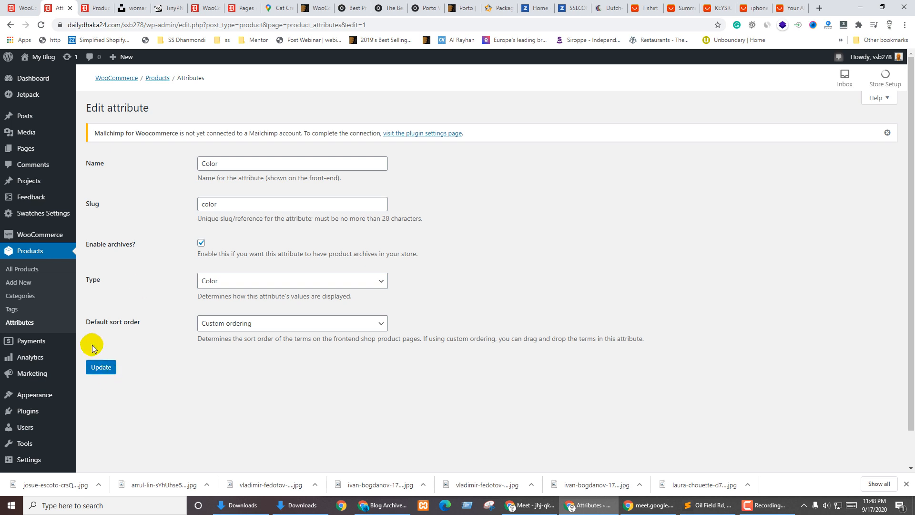
{"action": "left_click", "coordinate": [236, 280]}
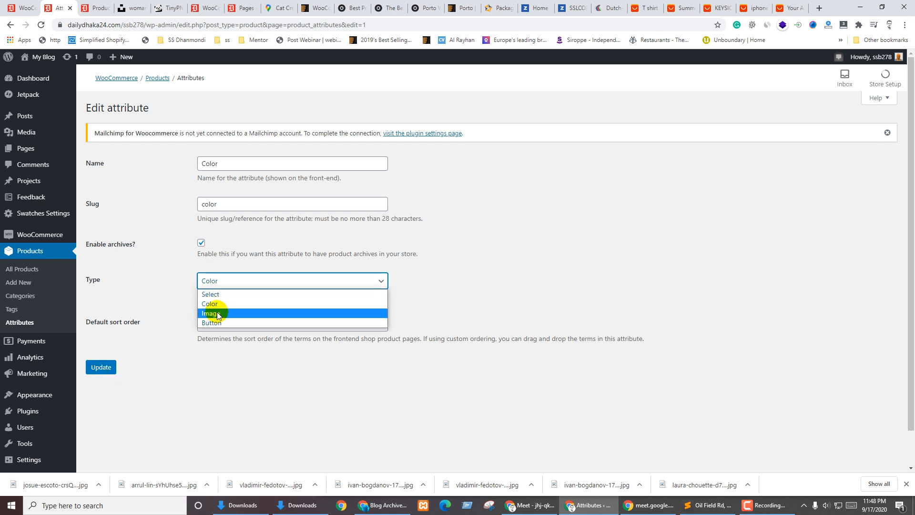
{"action": "left_click", "coordinate": [252, 399]}
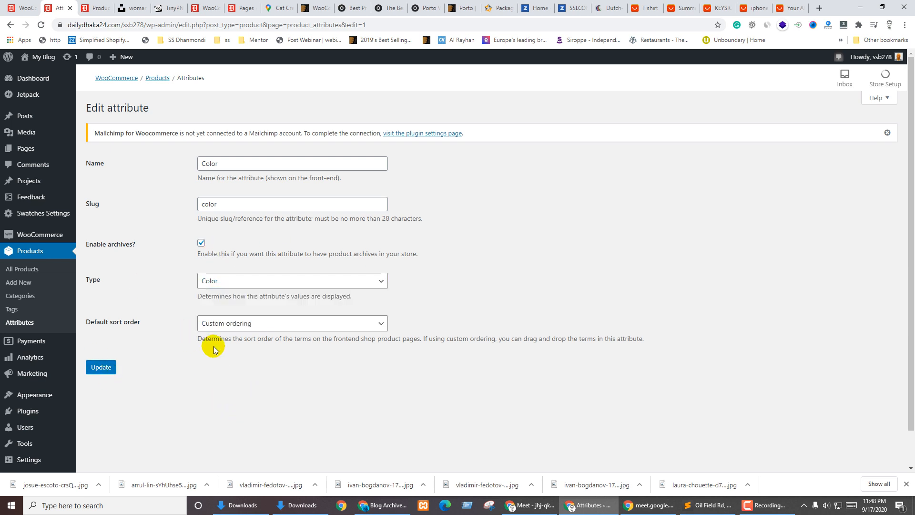
{"action": "left_click", "coordinate": [224, 284]}
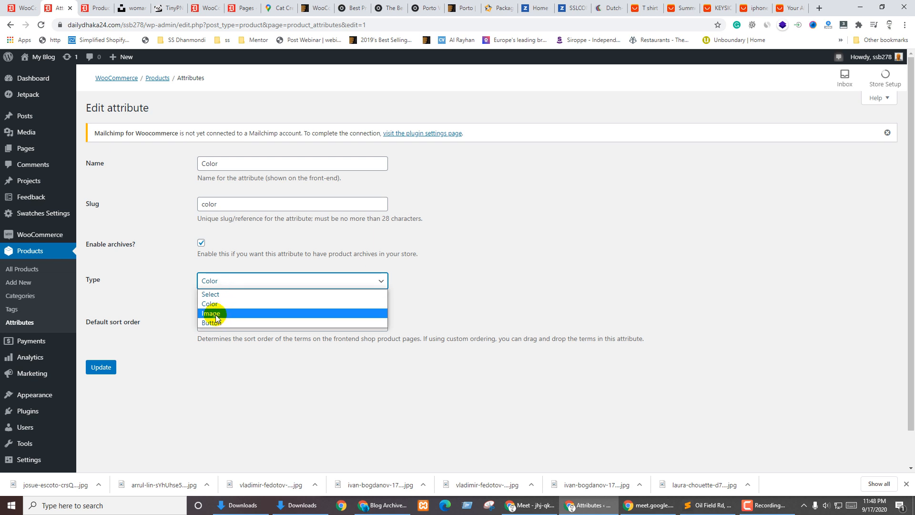
{"action": "left_click", "coordinate": [216, 314]}
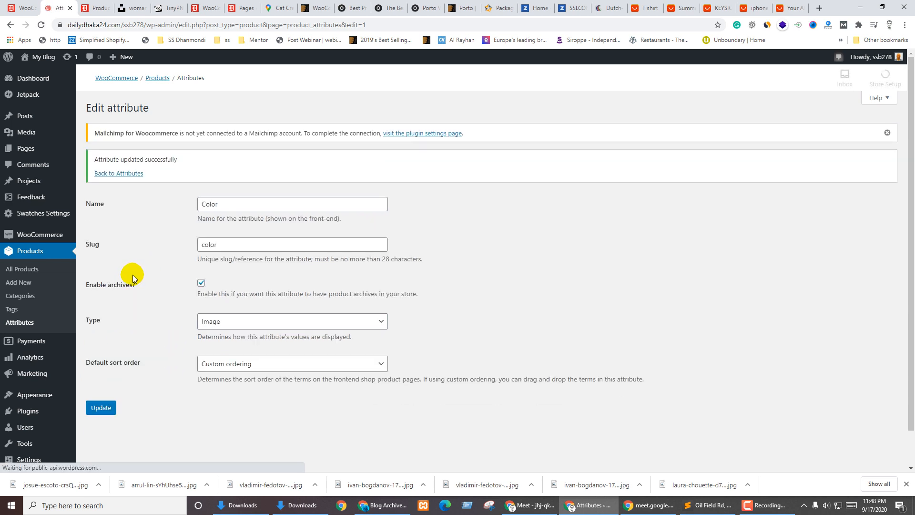
{"action": "left_click", "coordinate": [118, 173]}
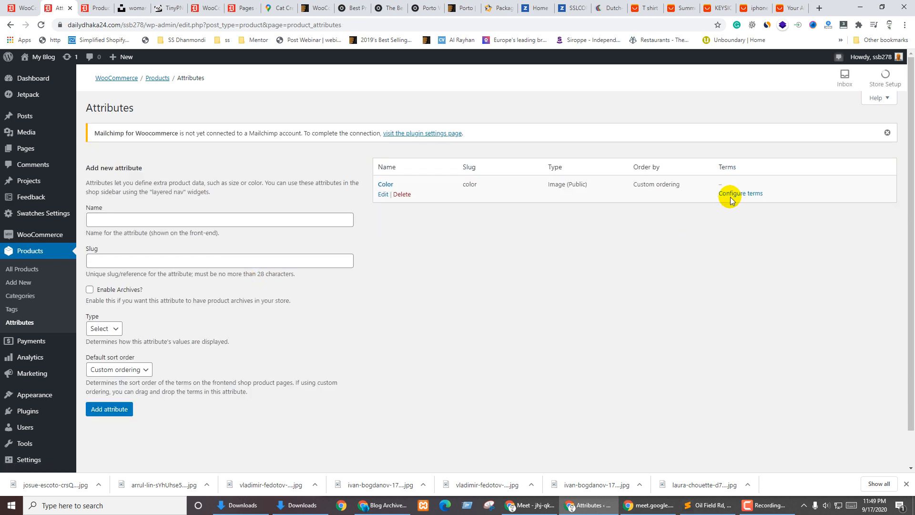
Open the Color attribute's terms page and start entering a new term name
{"action": "left_click", "coordinate": [732, 195]}
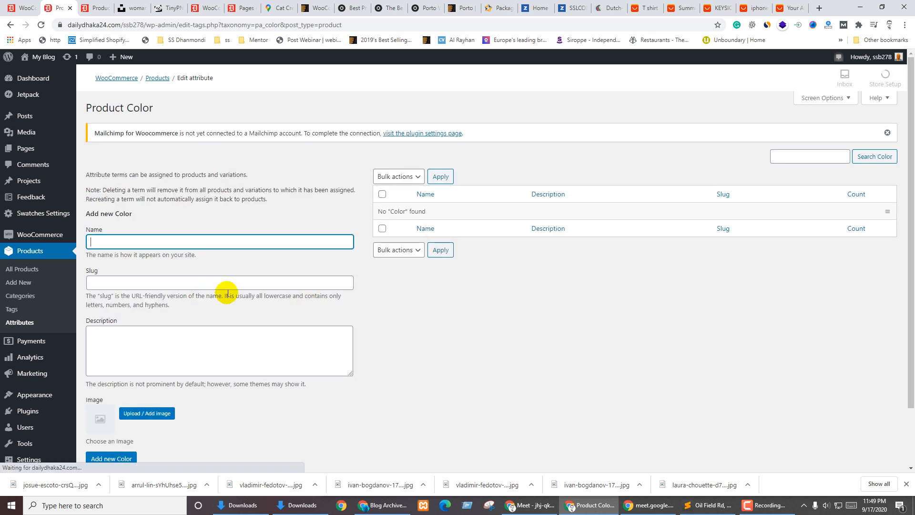
{"action": "scroll", "coordinate": [190, 334], "scroll_direction": "down", "scroll_amount": 2}
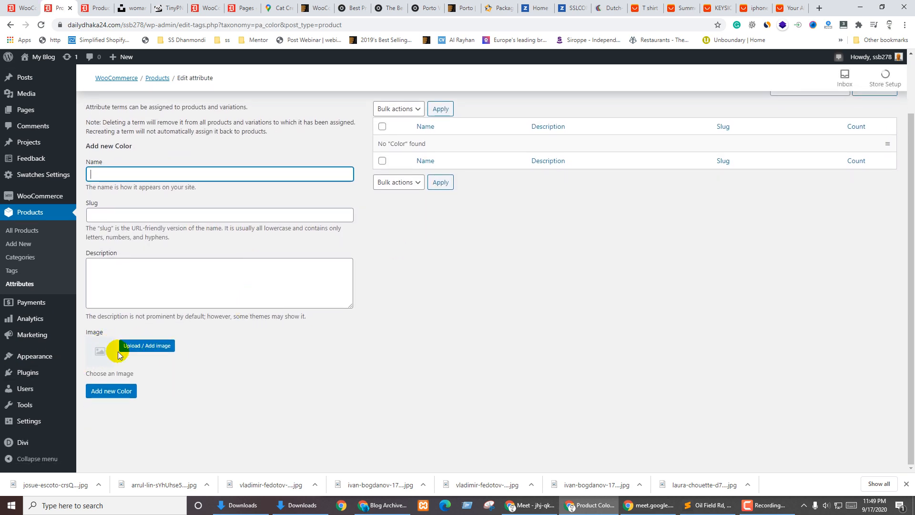
{"action": "left_click", "coordinate": [98, 174]}
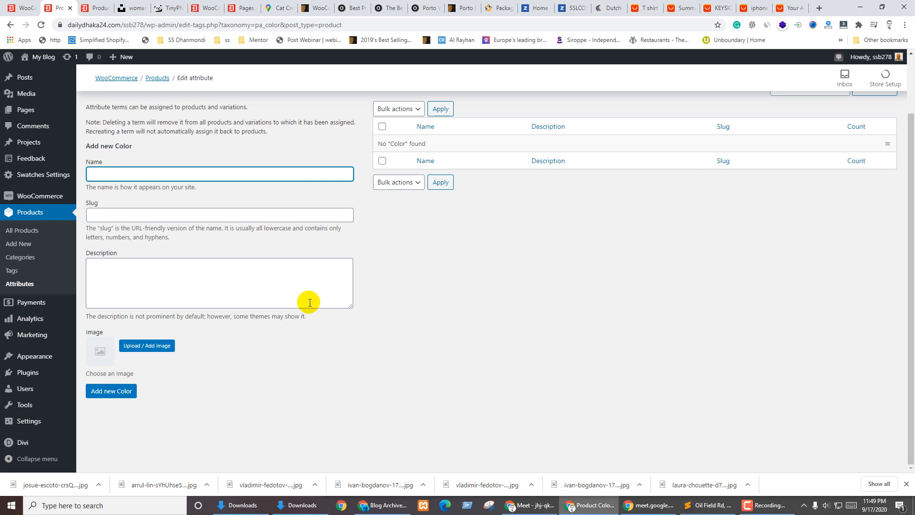
Edit the Color attribute, set its type to Color, update it, and go back to Attributes
{"action": "left_click", "coordinate": [19, 285]}
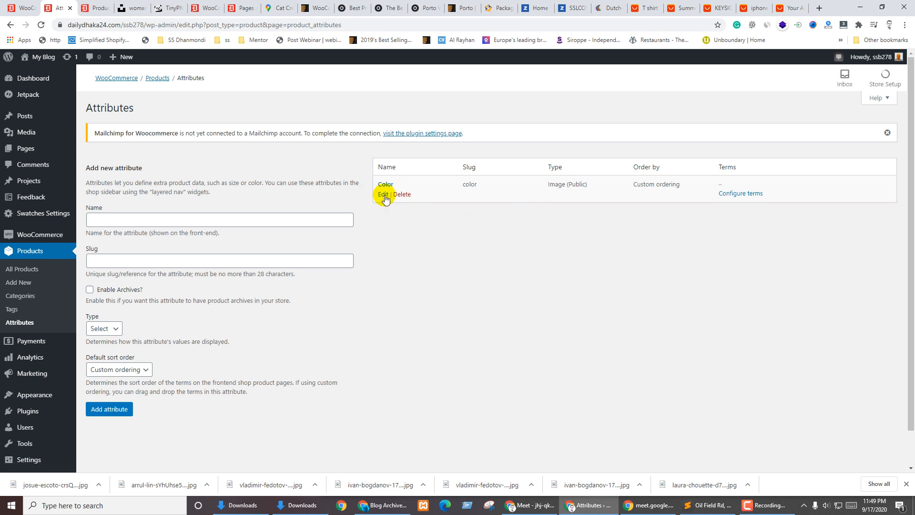
{"action": "left_click", "coordinate": [384, 195]}
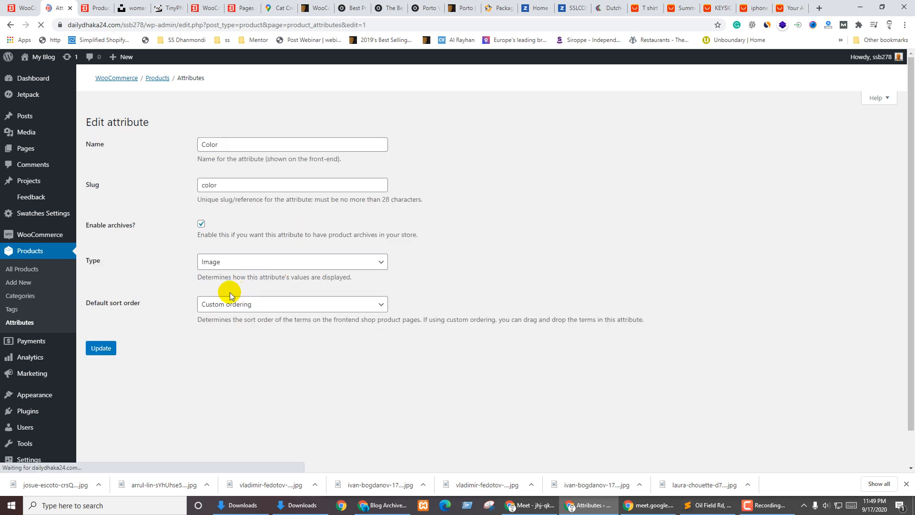
{"action": "left_click", "coordinate": [238, 263]}
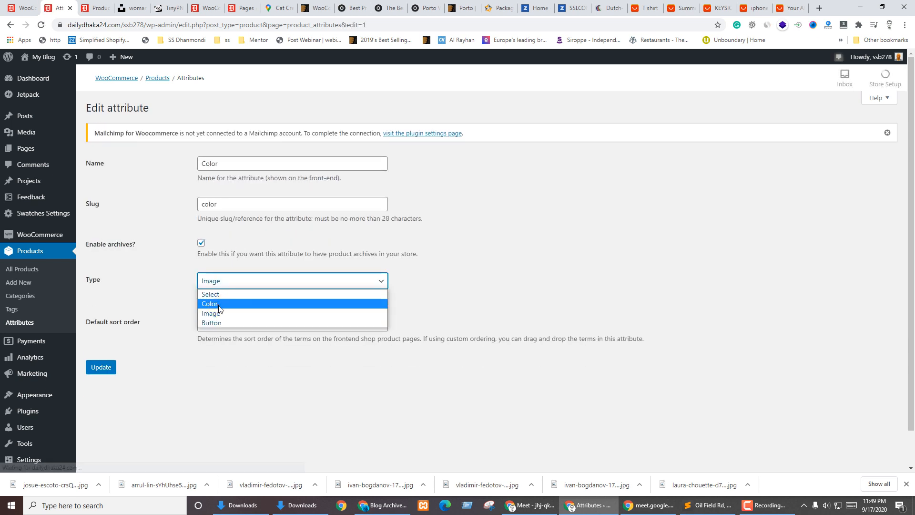
{"action": "left_click", "coordinate": [218, 305]}
{"action": "left_click", "coordinate": [103, 368]}
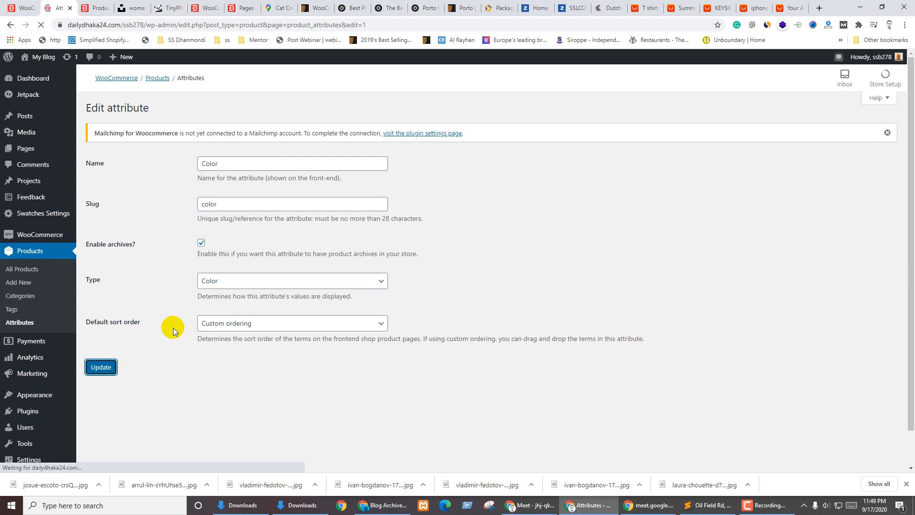
{"action": "left_click", "coordinate": [107, 174]}
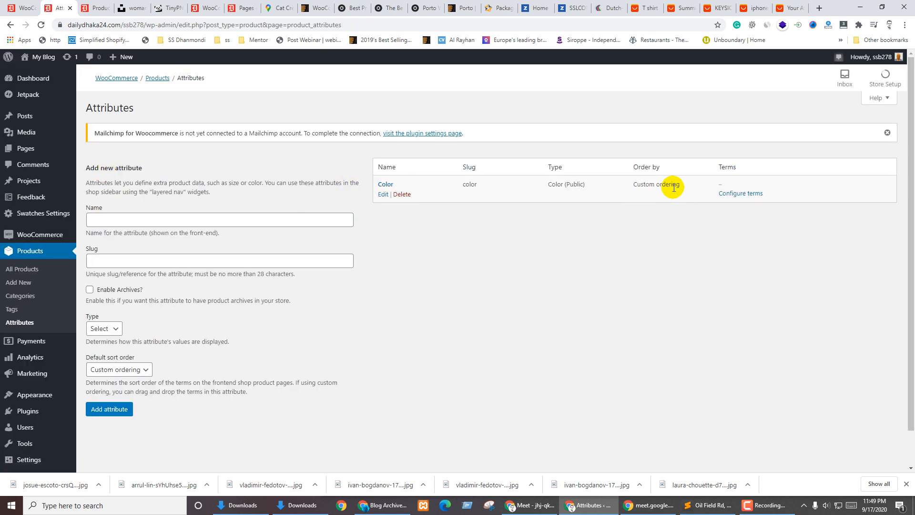
Add a Red colour term with its swatch brightened to #ff3a3a
{"action": "left_click", "coordinate": [725, 197]}
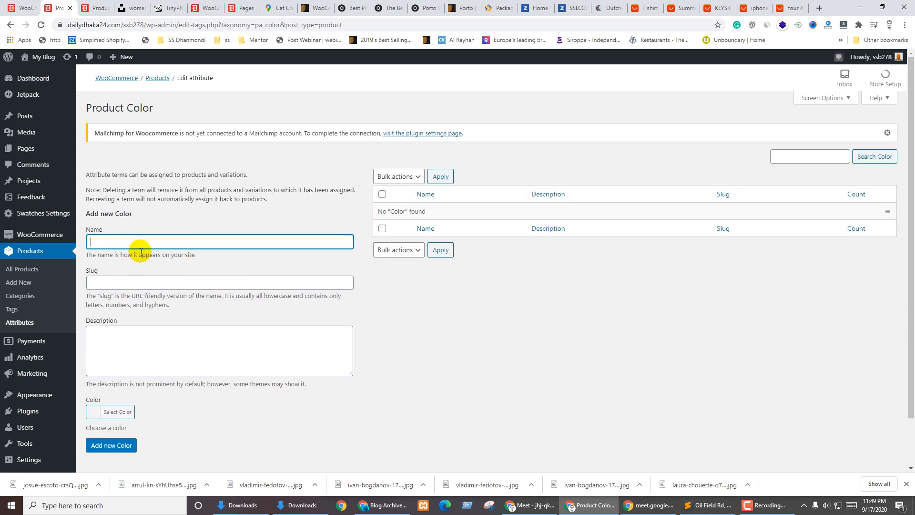
{"action": "type", "text": "Red"}
{"action": "scroll", "coordinate": [200, 295], "scroll_direction": "down", "scroll_amount": 2}
{"action": "left_click", "coordinate": [94, 354]}
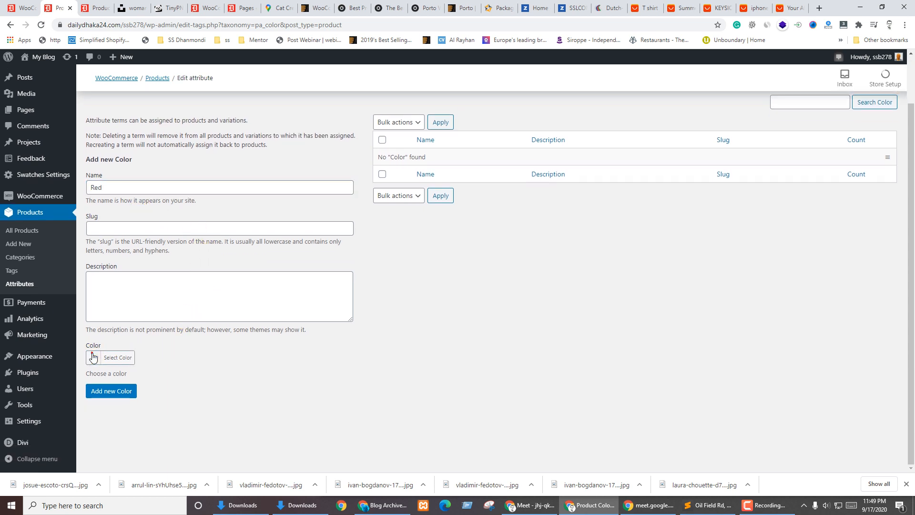
{"action": "scroll", "coordinate": [179, 313], "scroll_direction": "down", "scroll_amount": 2}
{"action": "left_click", "coordinate": [117, 466]}
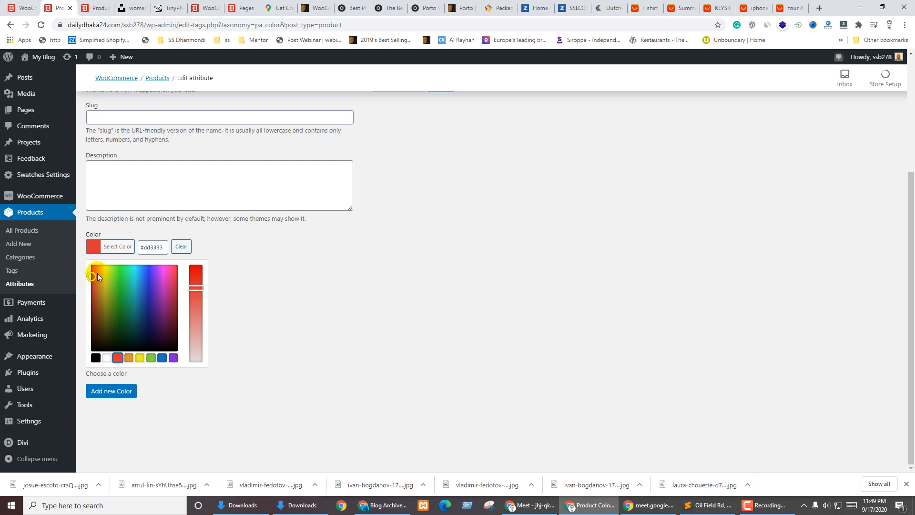
{"action": "left_click_drag", "start_coordinate": [97, 273], "coordinate": [85, 254]}
{"action": "left_click", "coordinate": [82, 251]}
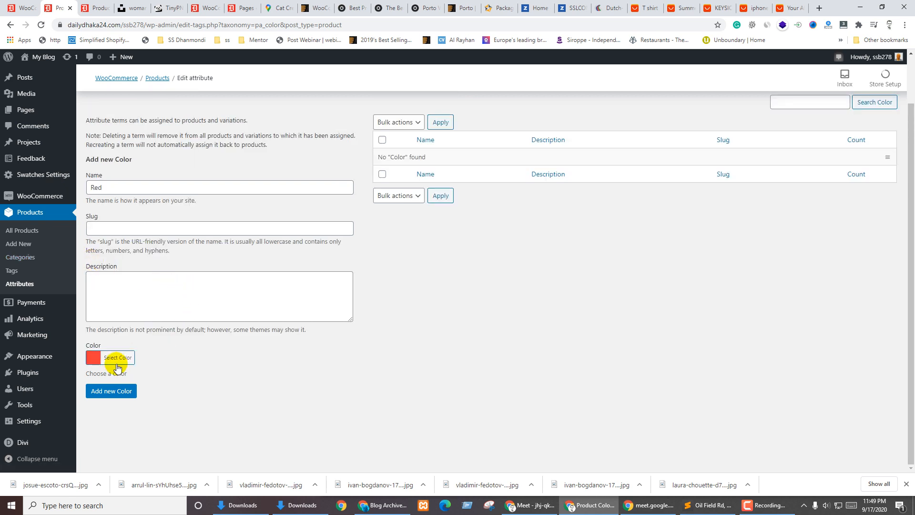
{"action": "left_click", "coordinate": [106, 396]}
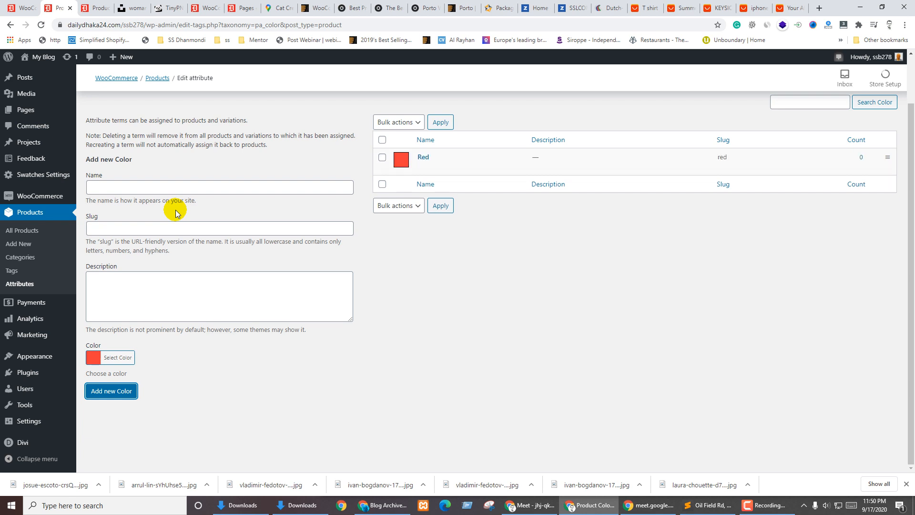
Add a Green colour term with a bright #00f762 swatch
{"action": "left_click", "coordinate": [122, 181]}
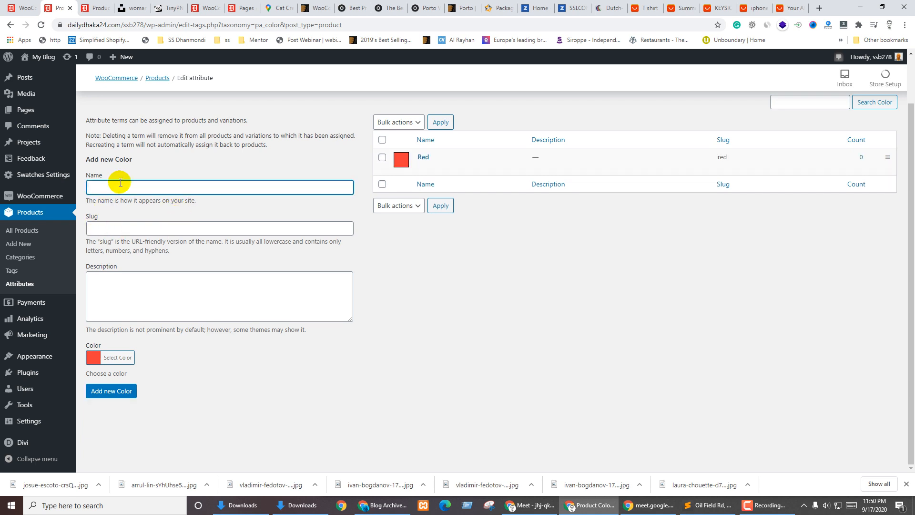
{"action": "left_click", "coordinate": [93, 358]}
{"action": "scroll", "coordinate": [172, 341], "scroll_direction": "down", "scroll_amount": 2}
{"action": "left_click", "coordinate": [152, 374]}
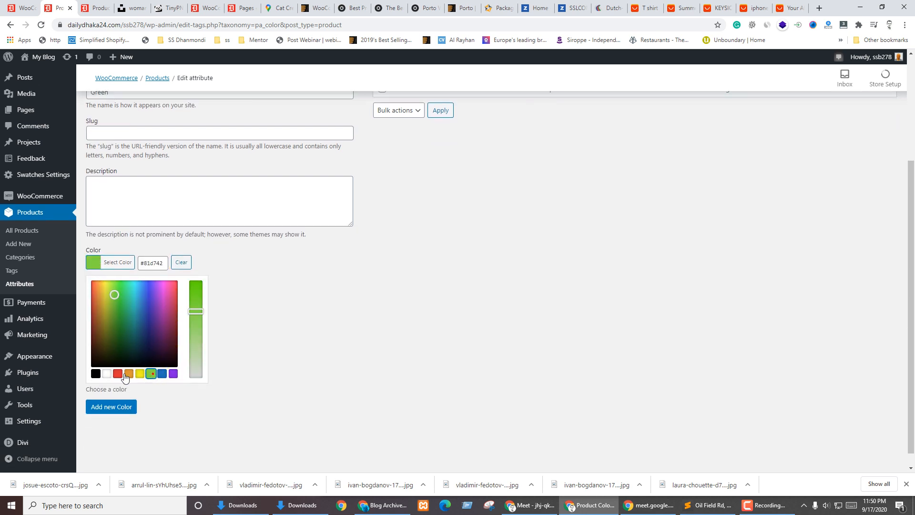
{"action": "left_click_drag", "start_coordinate": [114, 294], "coordinate": [126, 283]}
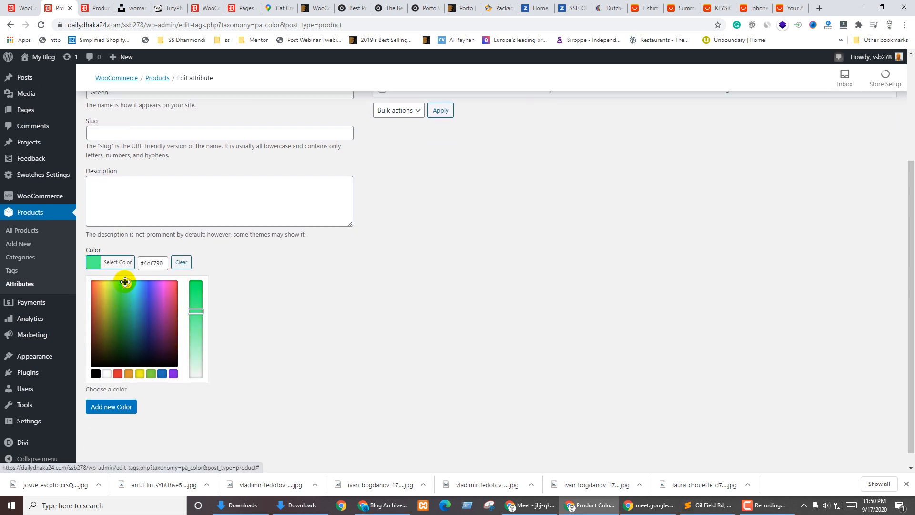
{"action": "left_click_drag", "start_coordinate": [196, 312], "coordinate": [208, 275]}
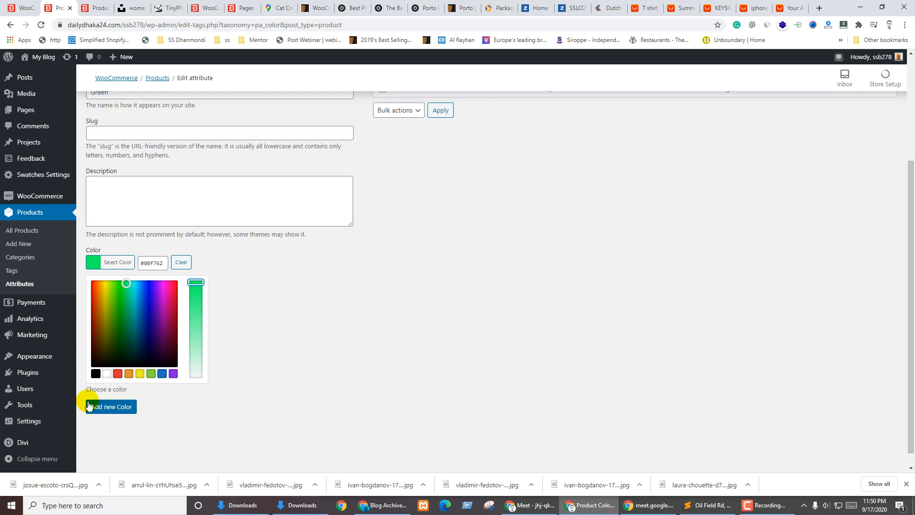
{"action": "left_click", "coordinate": [108, 407]}
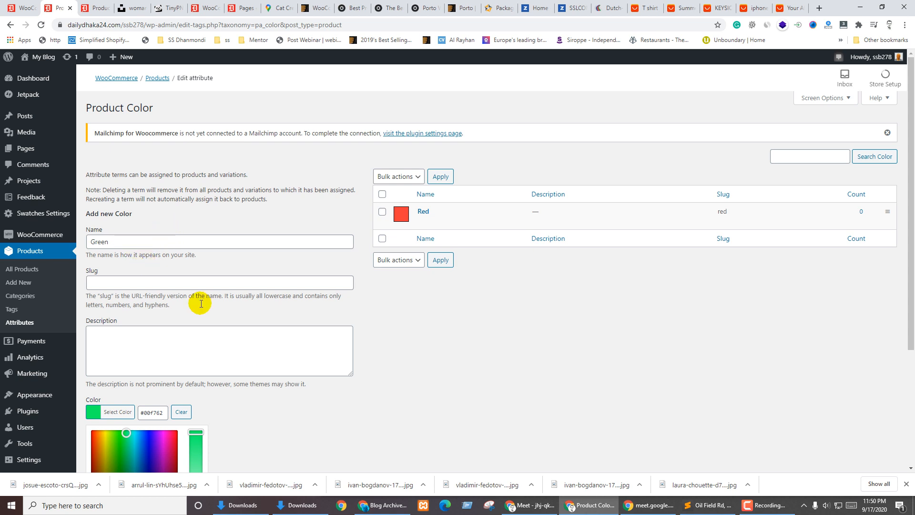
Add an Orange colour term with a #ffb200 swatch, then return to the attributes overview
{"action": "scroll", "coordinate": [439, 386], "scroll_direction": "down", "scroll_amount": 3}
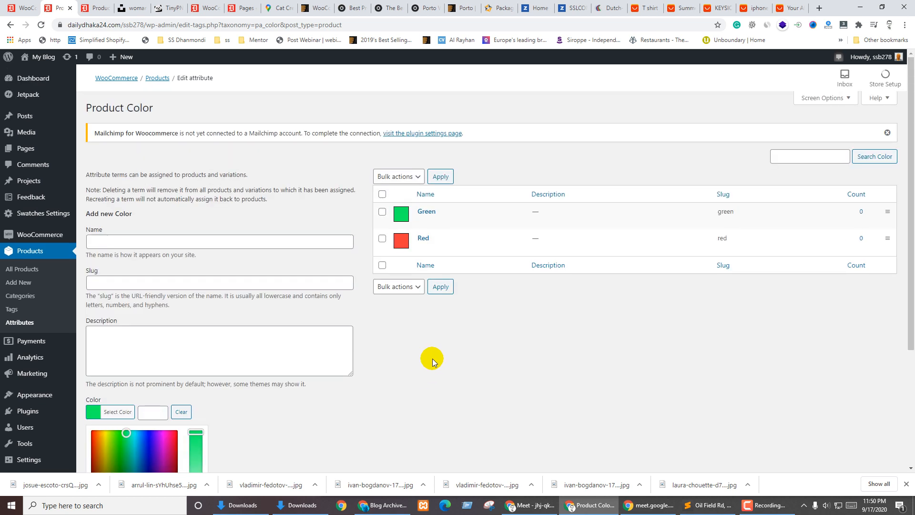
{"action": "left_click", "coordinate": [139, 236]}
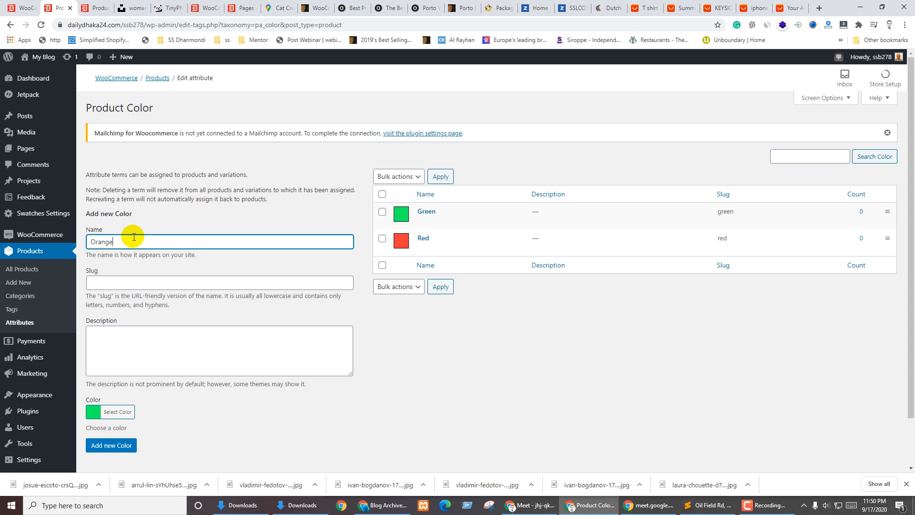
{"action": "scroll", "coordinate": [143, 236], "scroll_direction": "down", "scroll_amount": 1}
{"action": "left_click", "coordinate": [114, 355]}
{"action": "scroll", "coordinate": [142, 355], "scroll_direction": "down", "scroll_amount": 2}
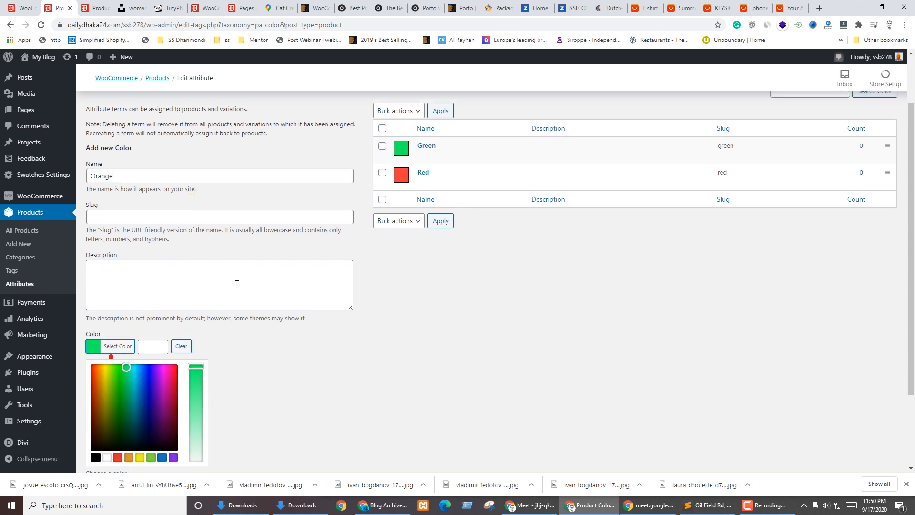
{"action": "left_click", "coordinate": [128, 358]}
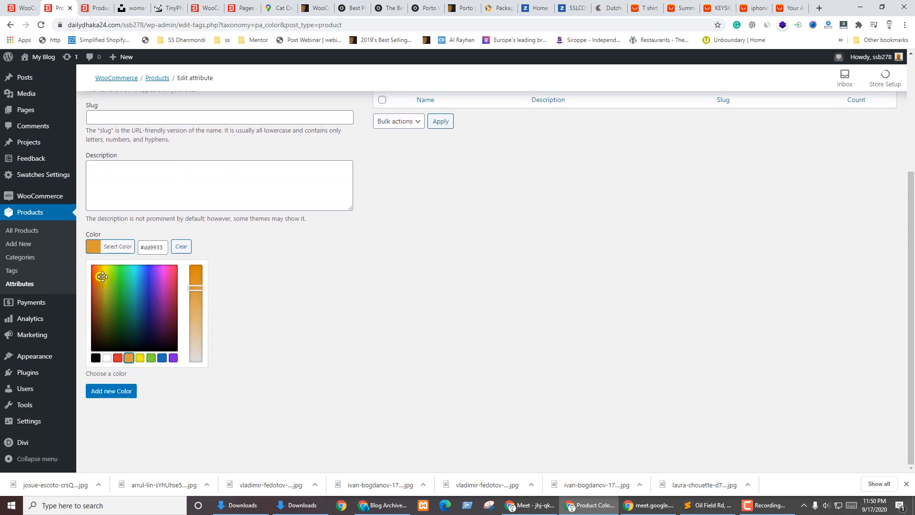
{"action": "left_click_drag", "start_coordinate": [102, 276], "coordinate": [101, 265]}
{"action": "left_click_drag", "start_coordinate": [195, 288], "coordinate": [200, 262]}
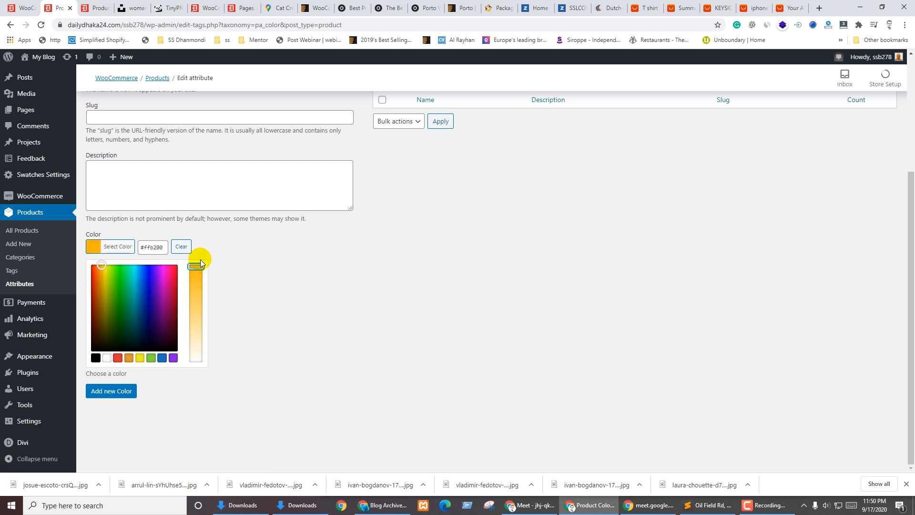
{"action": "left_click", "coordinate": [100, 390]}
{"action": "scroll", "coordinate": [343, 306], "scroll_direction": "up", "scroll_amount": 3}
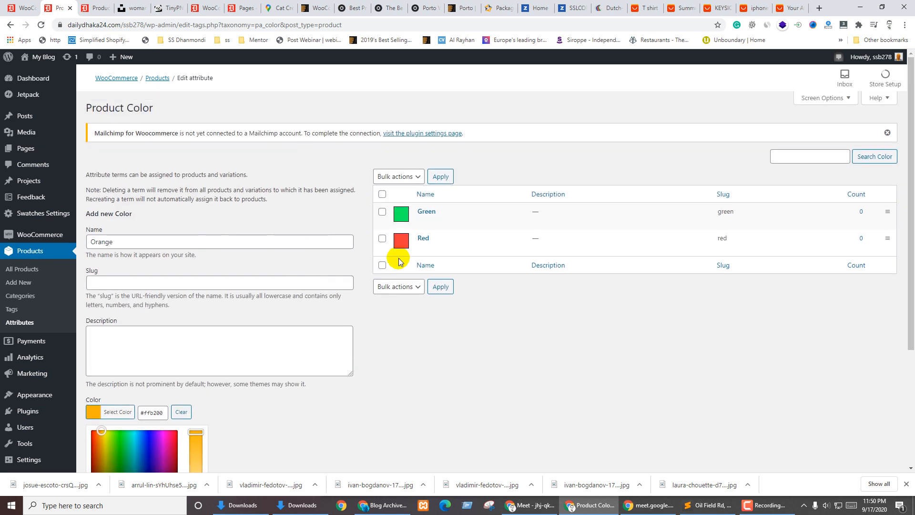
{"action": "left_click", "coordinate": [19, 322]}
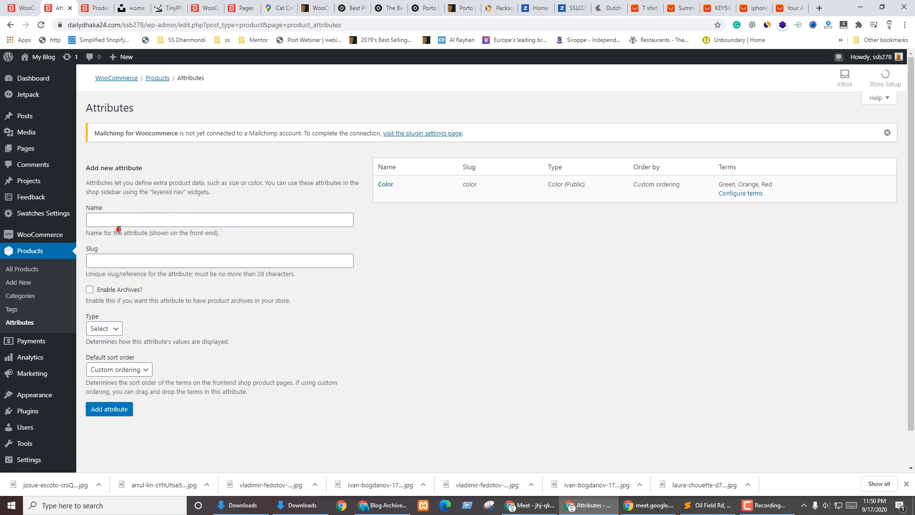
Add an attribute named Size with Enable Archives ticked and Type set to Button
{"action": "left_click", "coordinate": [120, 223]}
{"action": "type", "text": "Size"}
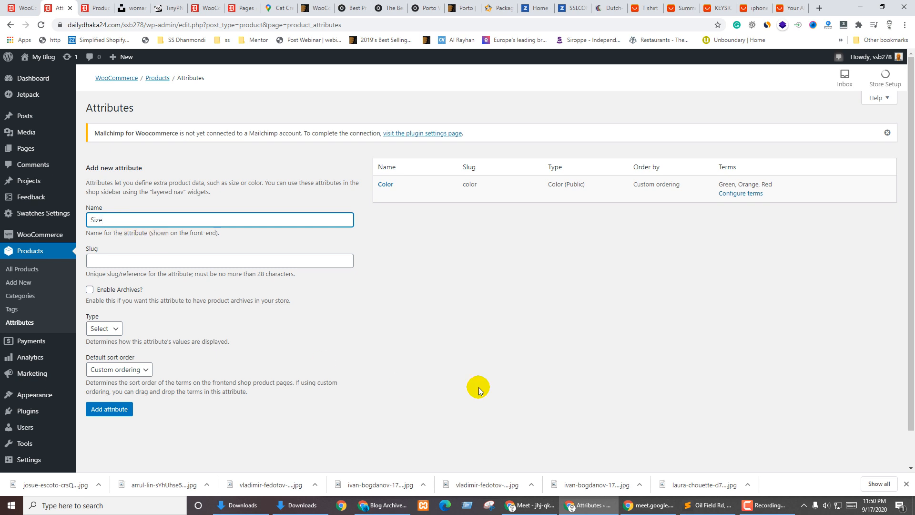
{"action": "left_click", "coordinate": [548, 369]}
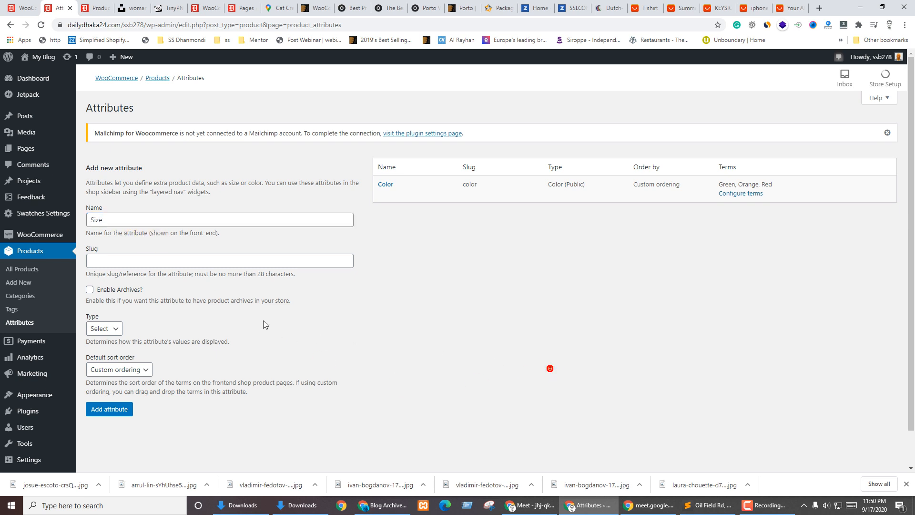
{"action": "left_click", "coordinate": [120, 289]}
{"action": "left_click", "coordinate": [112, 328]}
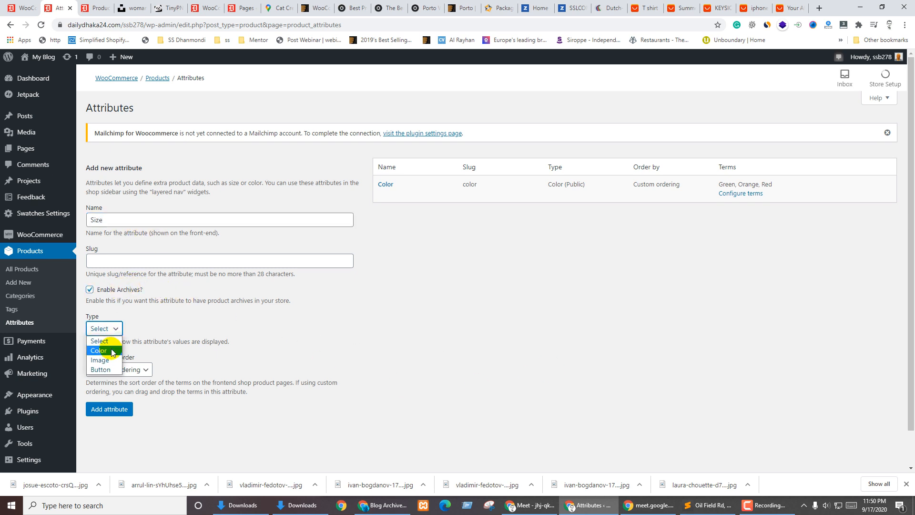
{"action": "left_click", "coordinate": [106, 370]}
{"action": "left_click", "coordinate": [107, 408]}
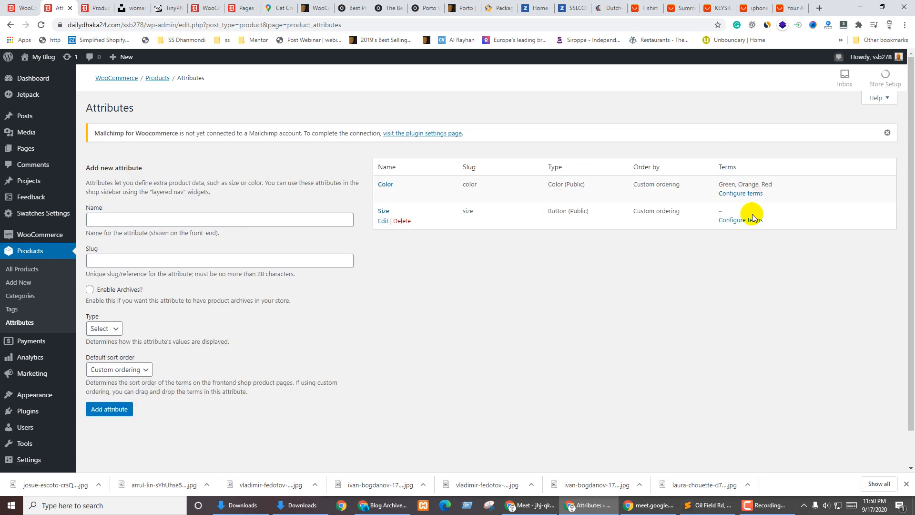
{"action": "left_click", "coordinate": [740, 220]}
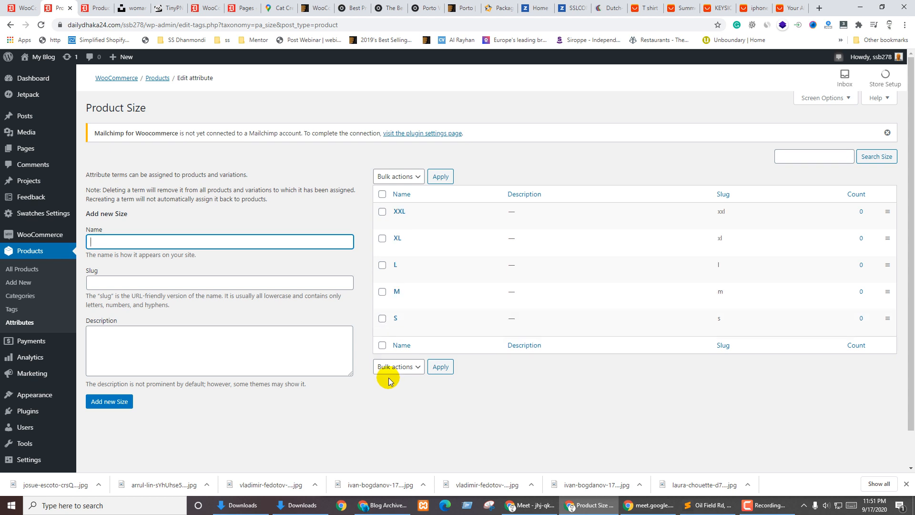
Add the terms S, M, L, XL and XXL to the Size attribute
{"action": "left_click", "coordinate": [310, 411]}
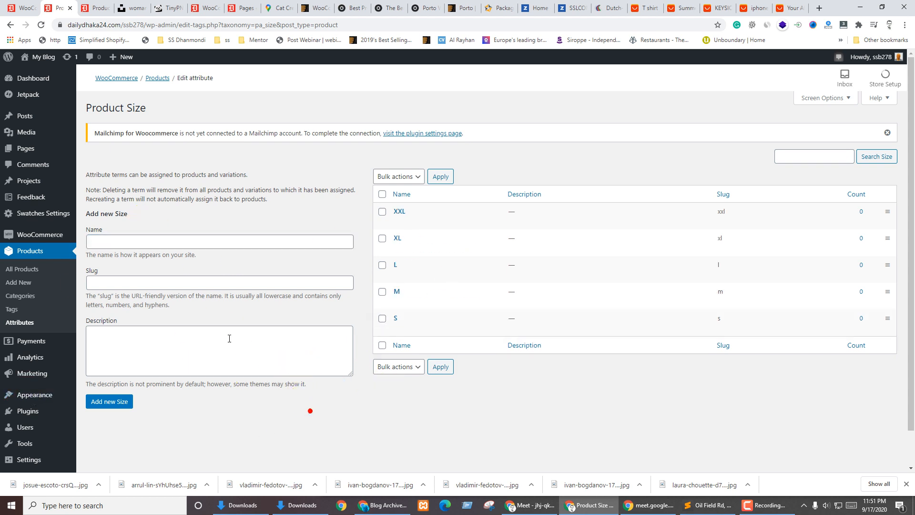
Open an empty Add new product form with the Product name field ready, then go to the AliExpress tab
{"action": "left_click", "coordinate": [21, 283]}
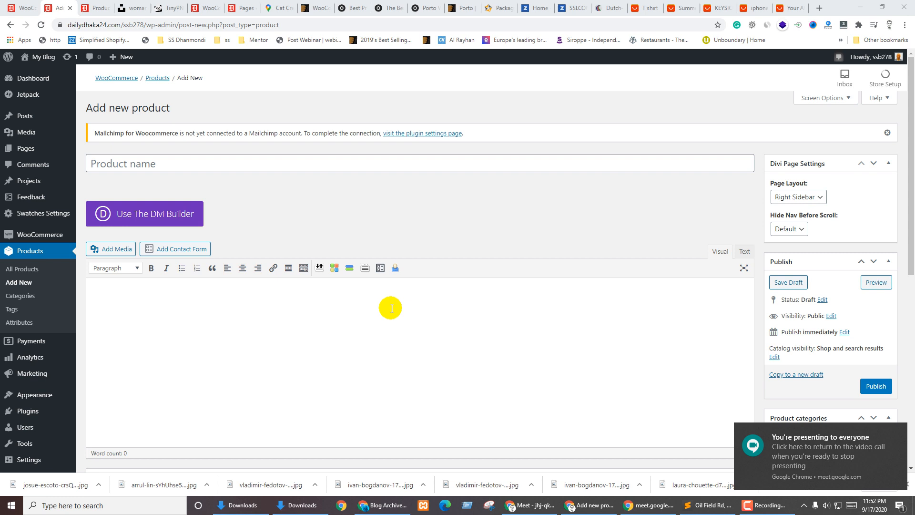
{"action": "left_click", "coordinate": [350, 217]}
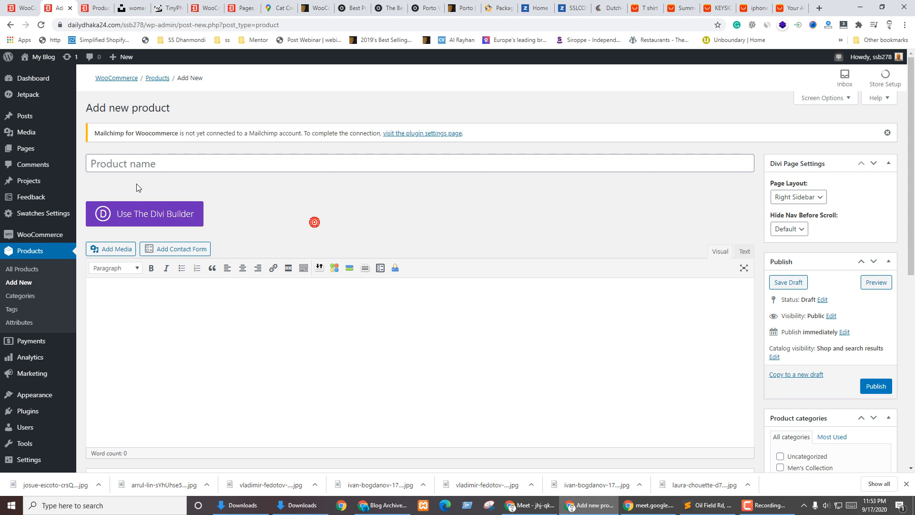
{"action": "left_click", "coordinate": [139, 167]}
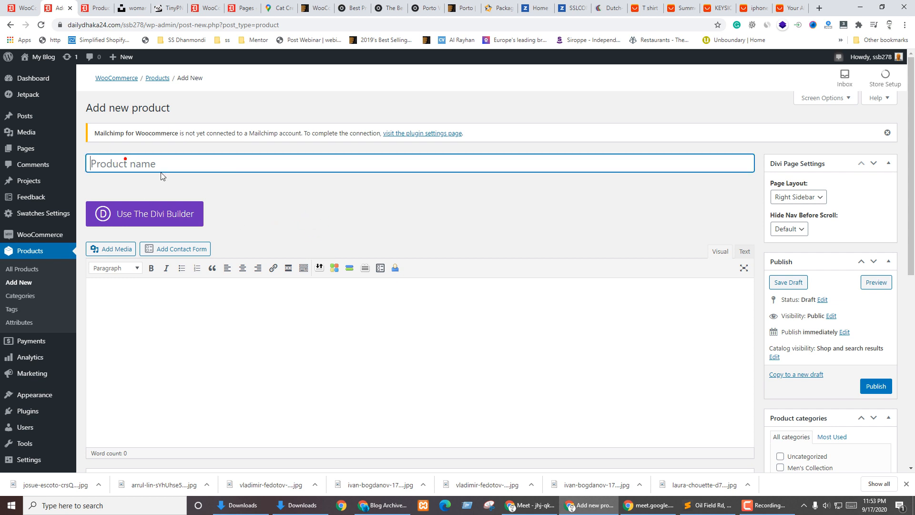
{"action": "left_click", "coordinate": [789, 6]}
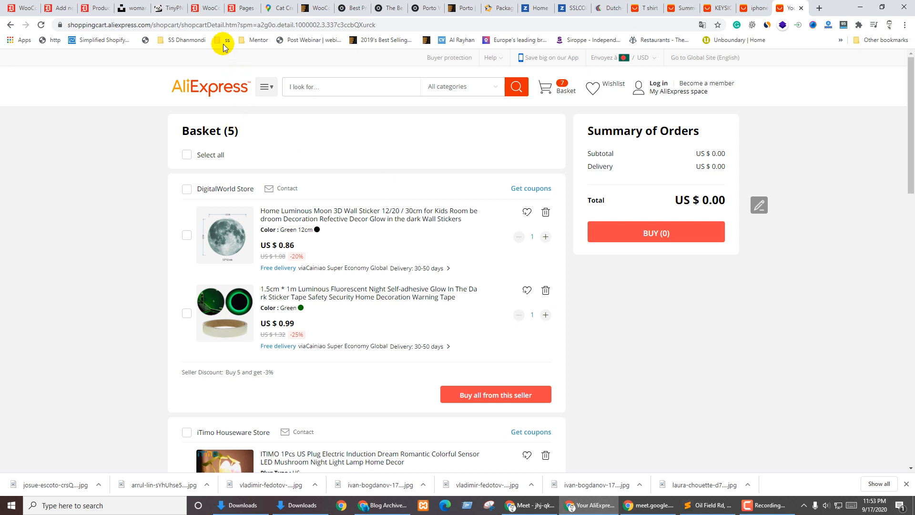
Search Google for 'T-shirt' and show the image results
{"action": "left_click", "coordinate": [223, 27]}
{"action": "type", "text": "T-shirt"}
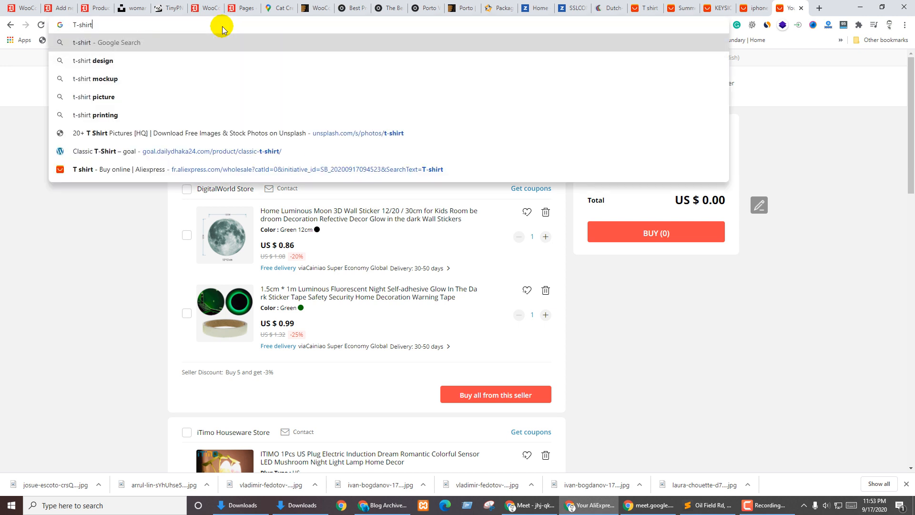
{"action": "key", "text": "Return"}
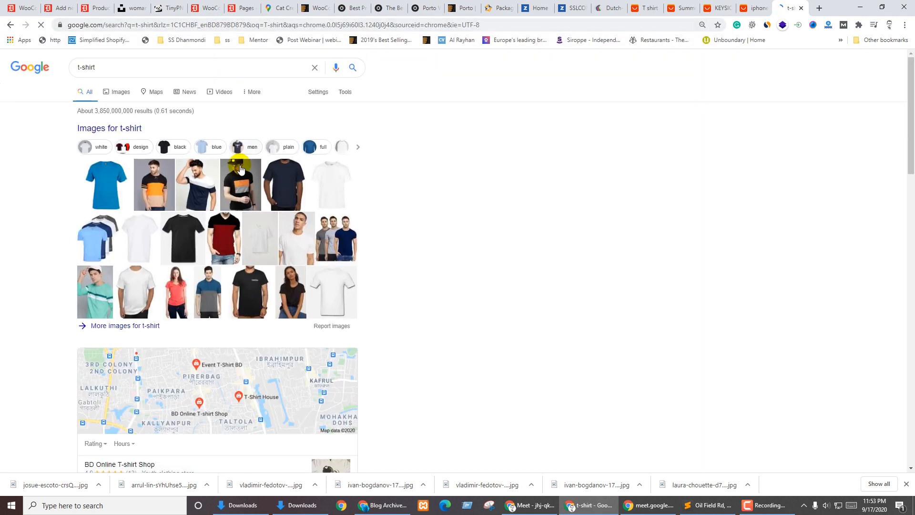
{"action": "left_click", "coordinate": [117, 92]}
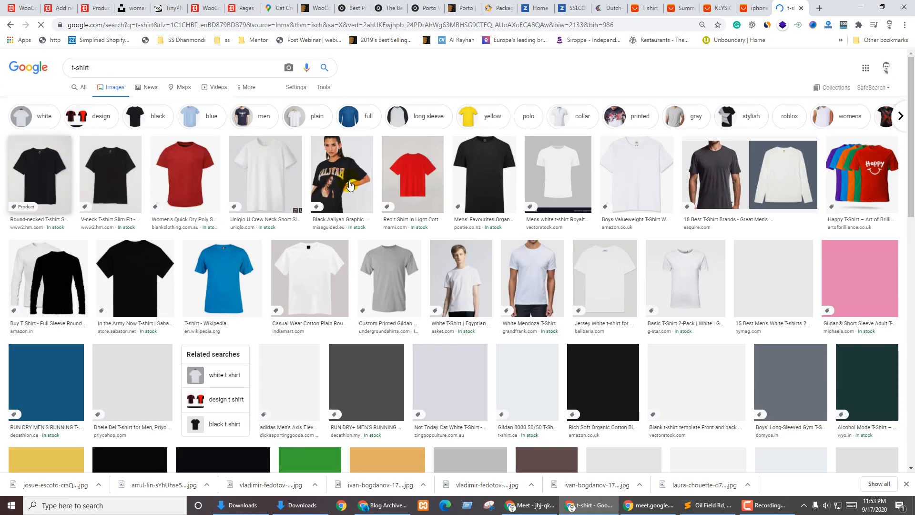
Open the maroon But Why tee's product page on the Mydesignation store
{"action": "scroll", "coordinate": [552, 238], "scroll_direction": "down", "scroll_amount": 6}
{"action": "scroll", "coordinate": [561, 231], "scroll_direction": "down", "scroll_amount": 5}
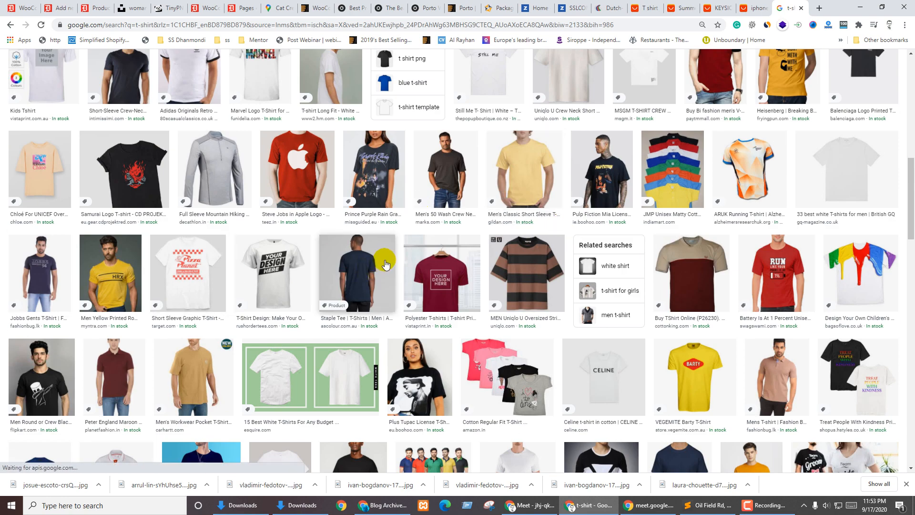
{"action": "scroll", "coordinate": [386, 263], "scroll_direction": "down", "scroll_amount": 5}
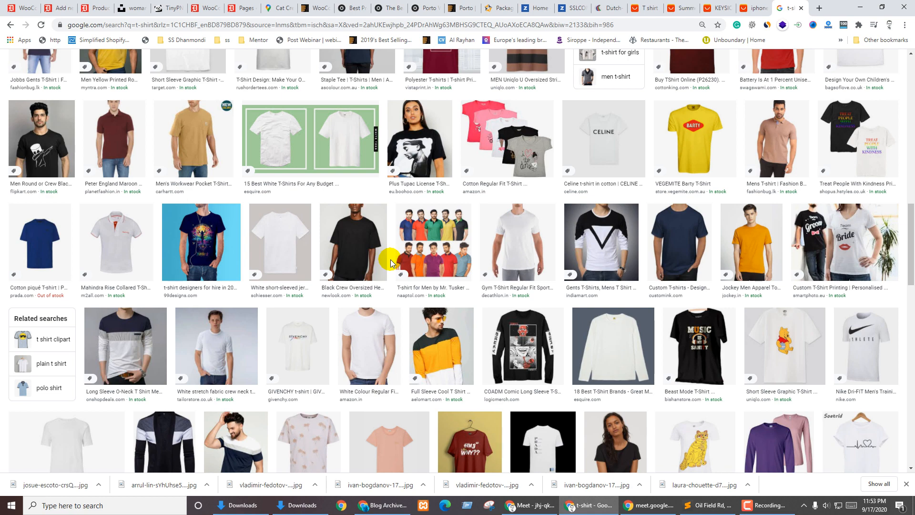
{"action": "scroll", "coordinate": [390, 259], "scroll_direction": "down", "scroll_amount": 5}
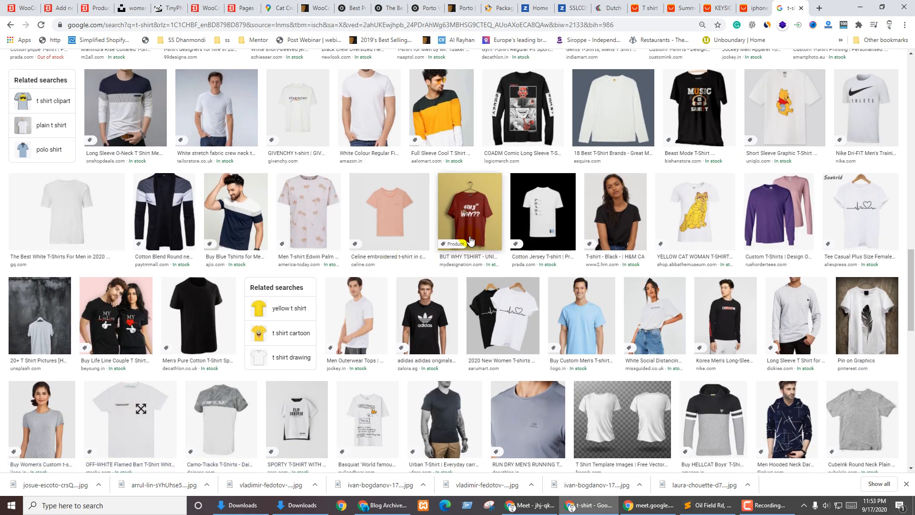
{"action": "left_click", "coordinate": [472, 203]}
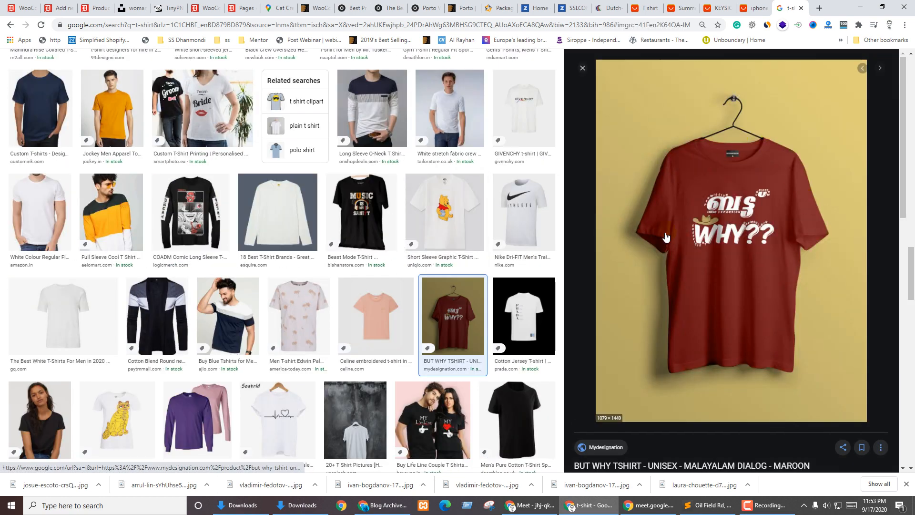
{"action": "scroll", "coordinate": [686, 276], "scroll_direction": "down", "scroll_amount": 4}
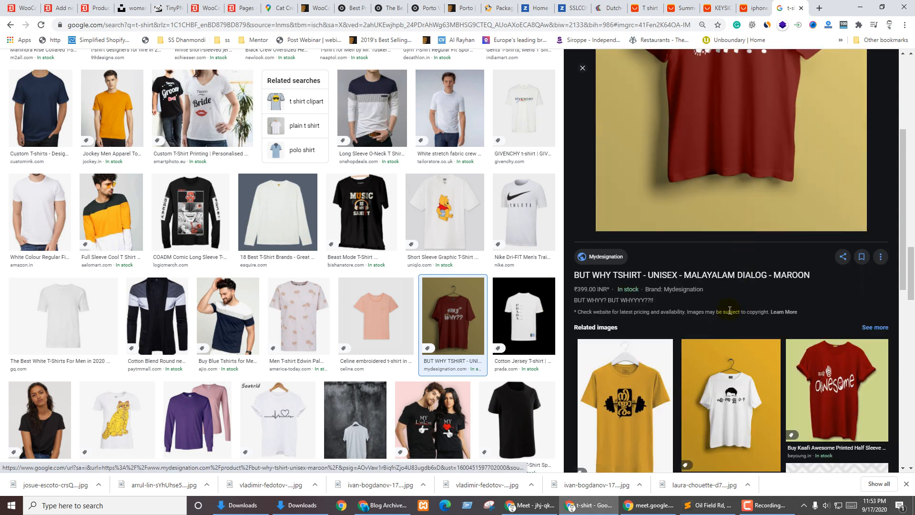
{"action": "left_click", "coordinate": [692, 275]}
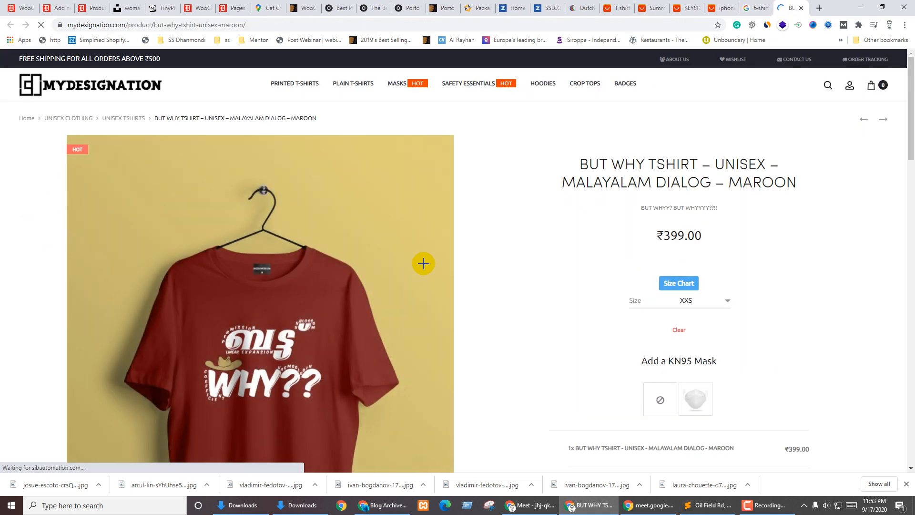
Set the BUT WHY T-shirt's size to XL
{"action": "scroll", "coordinate": [725, 302], "scroll_direction": "down", "scroll_amount": 4}
{"action": "scroll", "coordinate": [613, 336], "scroll_direction": "down", "scroll_amount": 5}
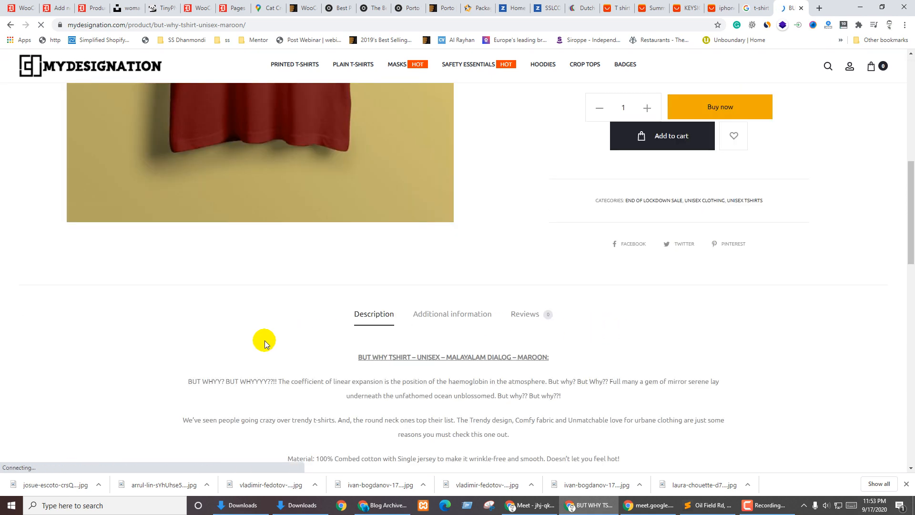
{"action": "scroll", "coordinate": [266, 333], "scroll_direction": "up", "scroll_amount": 4}
{"action": "scroll", "coordinate": [393, 241], "scroll_direction": "up", "scroll_amount": 4}
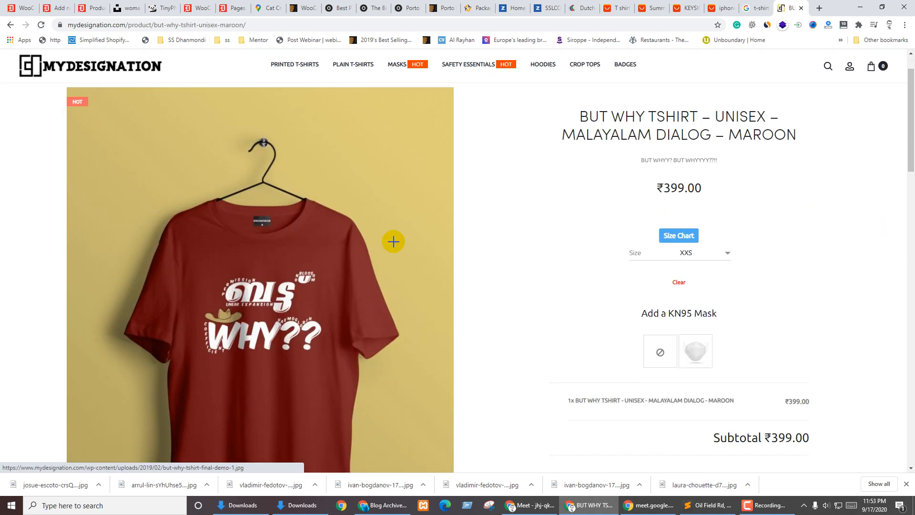
{"action": "scroll", "coordinate": [496, 394], "scroll_direction": "down", "scroll_amount": 6}
{"action": "scroll", "coordinate": [211, 344], "scroll_direction": "up", "scroll_amount": 6}
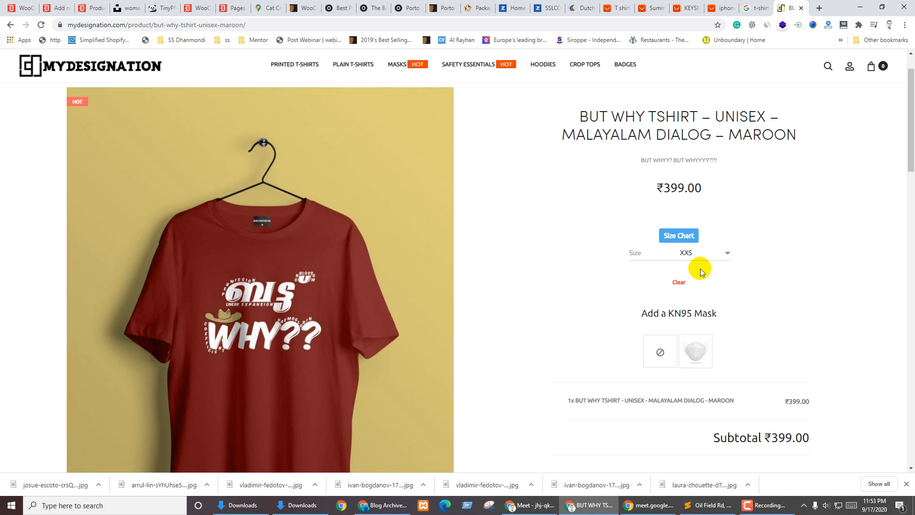
{"action": "left_click", "coordinate": [697, 252]}
{"action": "left_click", "coordinate": [674, 290]}
{"action": "left_click", "coordinate": [709, 249]}
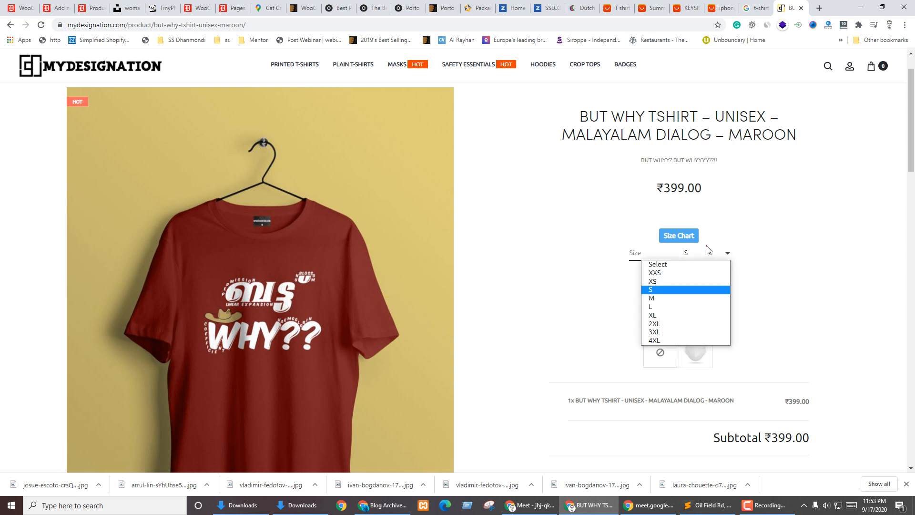
{"action": "left_click", "coordinate": [690, 315]}
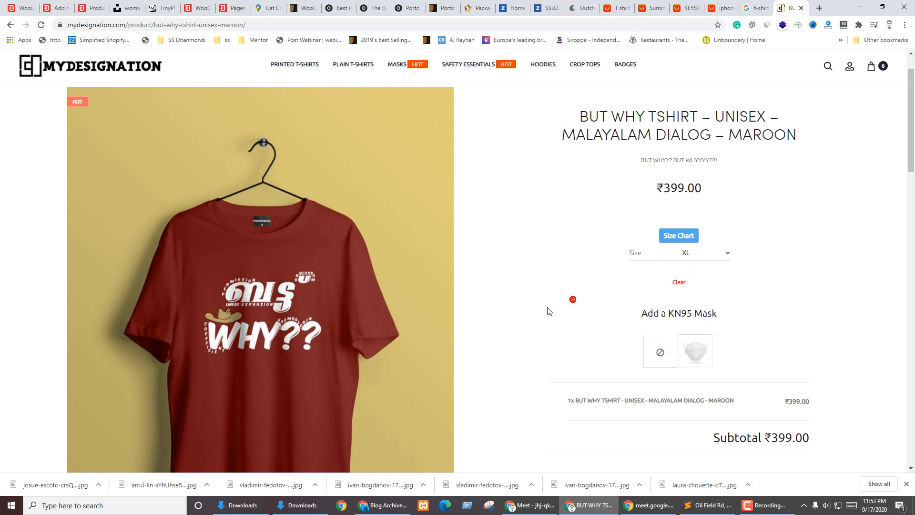
Add the KN95 mask option and return to the Google t-shirt image results
{"action": "left_click", "coordinate": [685, 344]}
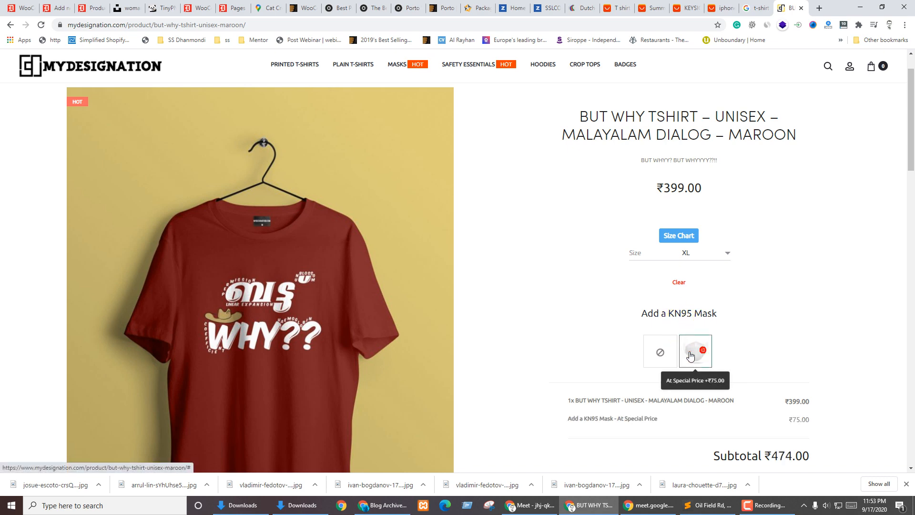
{"action": "scroll", "coordinate": [427, 305], "scroll_direction": "down", "scroll_amount": 7}
{"action": "scroll", "coordinate": [442, 307], "scroll_direction": "up", "scroll_amount": 5}
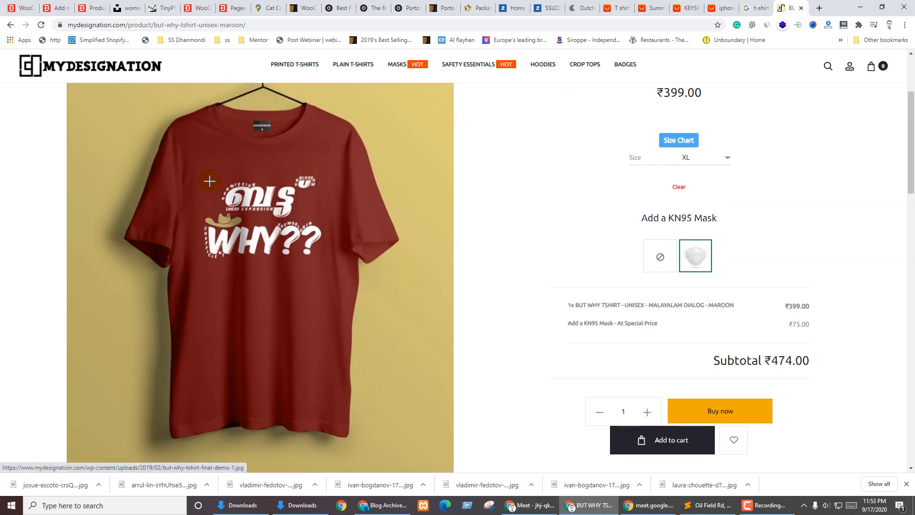
{"action": "key", "text": "ctrl+shift+Tab"}
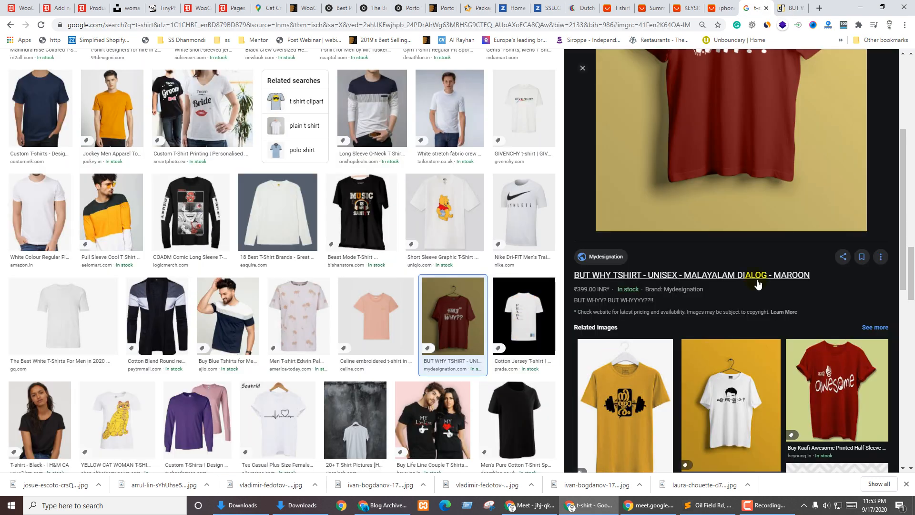
Open the MALLU AF T-shirt's product page in a new tab and look through it
{"action": "scroll", "coordinate": [686, 378], "scroll_direction": "down", "scroll_amount": 5}
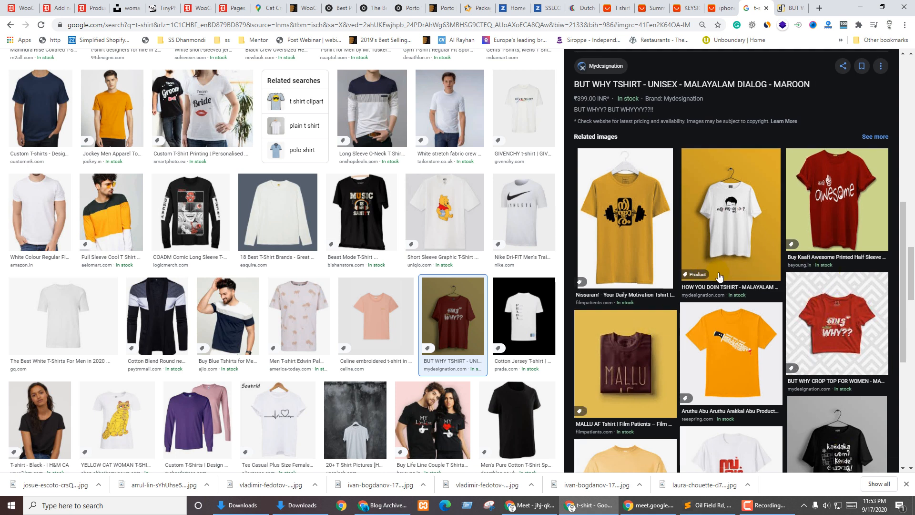
{"action": "left_click", "coordinate": [633, 356]}
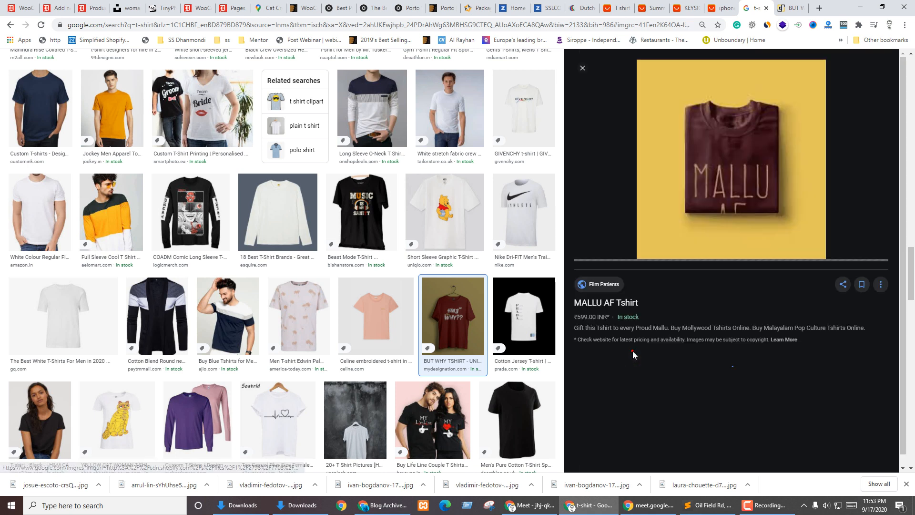
{"action": "left_click", "coordinate": [610, 304]}
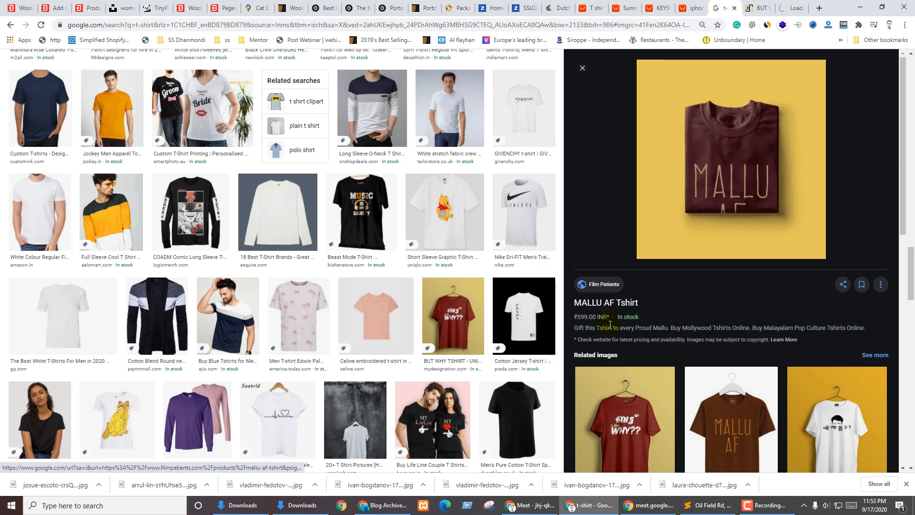
{"action": "key", "text": "ctrl+Tab"}
{"action": "key", "text": "ctrl+Tab"}
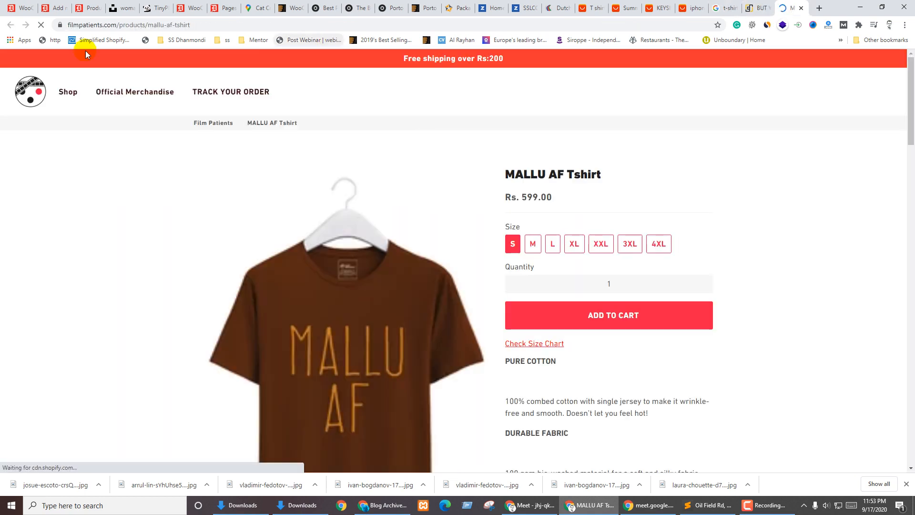
{"action": "scroll", "coordinate": [724, 214], "scroll_direction": "down", "scroll_amount": 5}
{"action": "scroll", "coordinate": [727, 218], "scroll_direction": "down", "scroll_amount": 20}
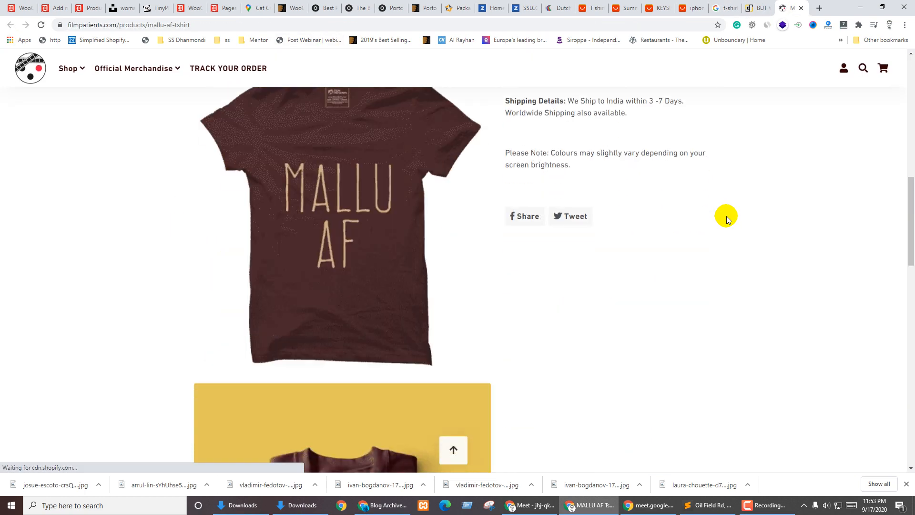
{"action": "scroll", "coordinate": [717, 239], "scroll_direction": "up", "scroll_amount": 5}
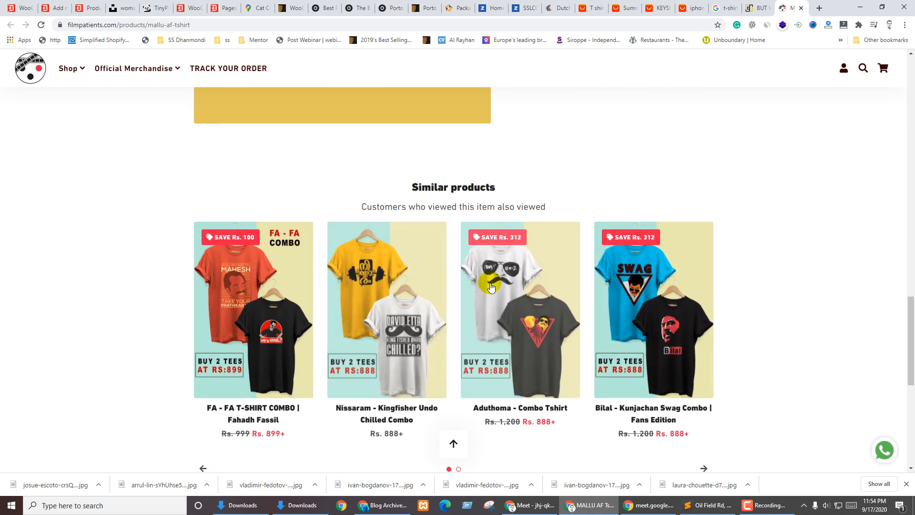
Open the Bilal combo page and try Kunjachan tee sizes XL and 3XL
{"action": "left_click", "coordinate": [634, 313]}
{"action": "scroll", "coordinate": [376, 312], "scroll_direction": "down", "scroll_amount": 3}
{"action": "scroll", "coordinate": [376, 312], "scroll_direction": "down", "scroll_amount": 20}
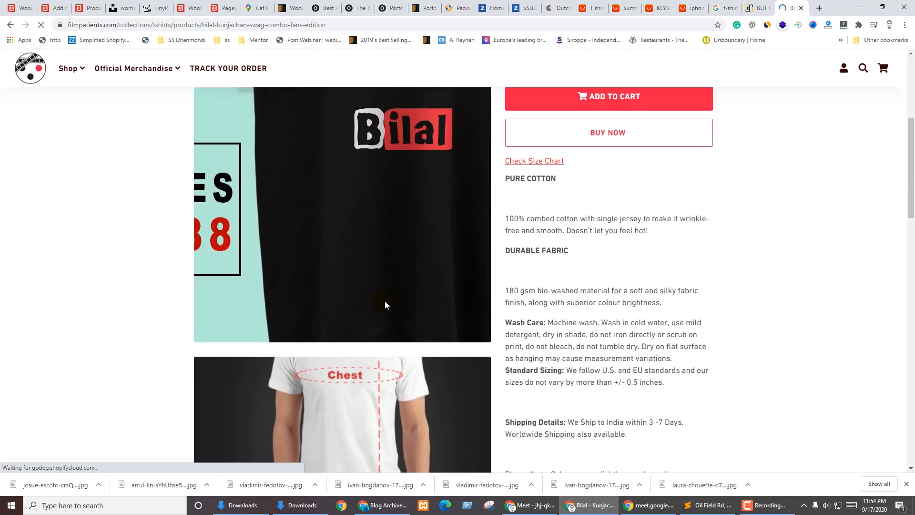
{"action": "scroll", "coordinate": [472, 295], "scroll_direction": "down", "scroll_amount": 5}
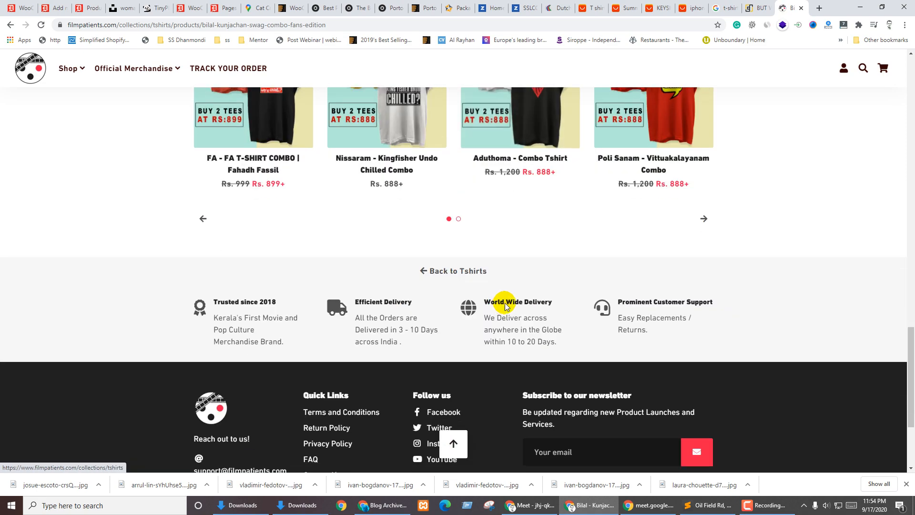
{"action": "scroll", "coordinate": [502, 300], "scroll_direction": "up", "scroll_amount": 20}
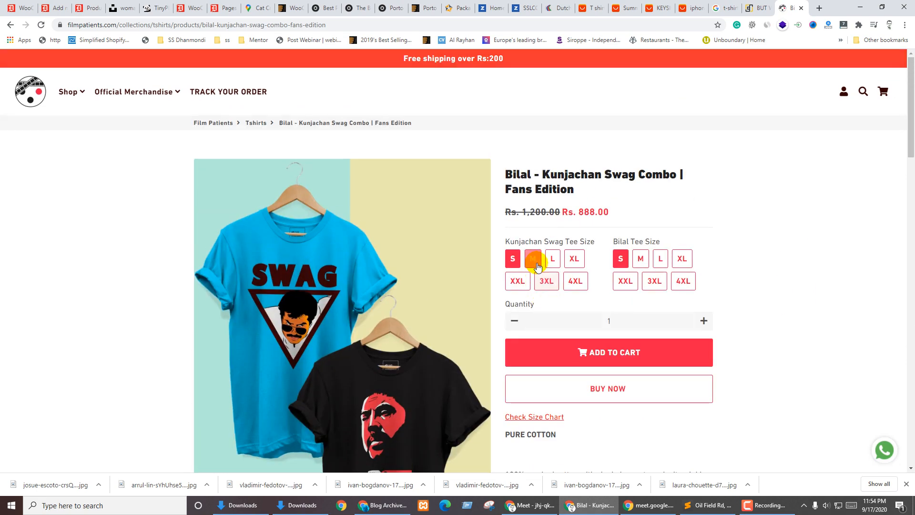
{"action": "left_click", "coordinate": [537, 265]}
{"action": "left_click", "coordinate": [609, 315]}
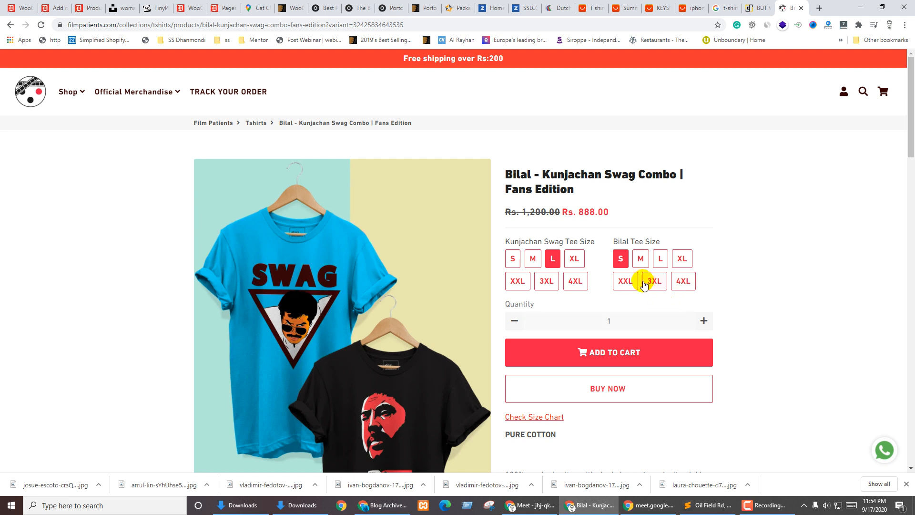
{"action": "left_click", "coordinate": [575, 257]}
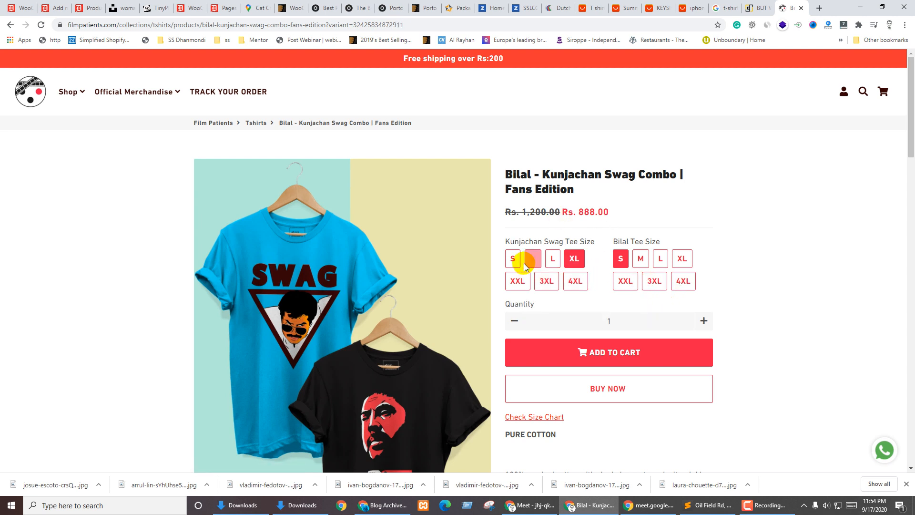
{"action": "left_click", "coordinate": [546, 282]}
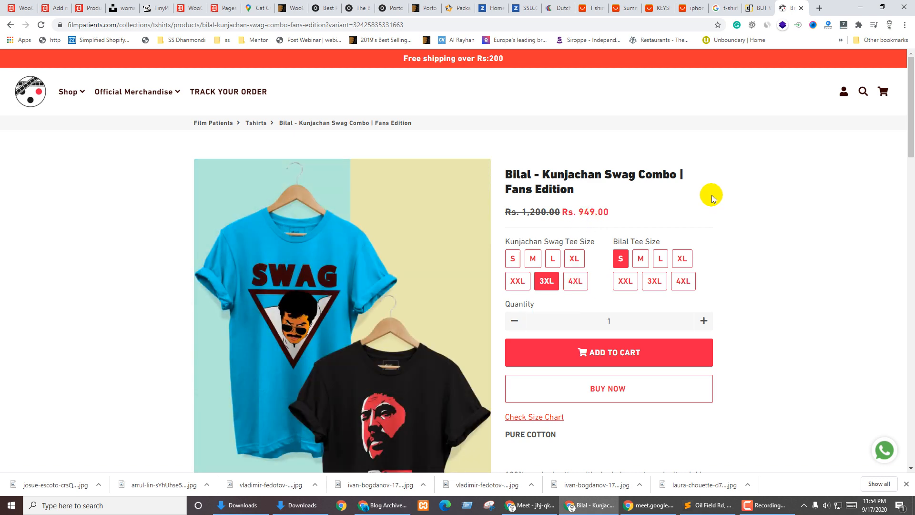
Open ClassyCat's NAMASKARAM T-shirt page from the image results in a new tab
{"action": "key", "text": "ctrl+shift+Tab"}
{"action": "key", "text": "ctrl+shift+Tab"}
{"action": "scroll", "coordinate": [553, 258], "scroll_direction": "down", "scroll_amount": 8}
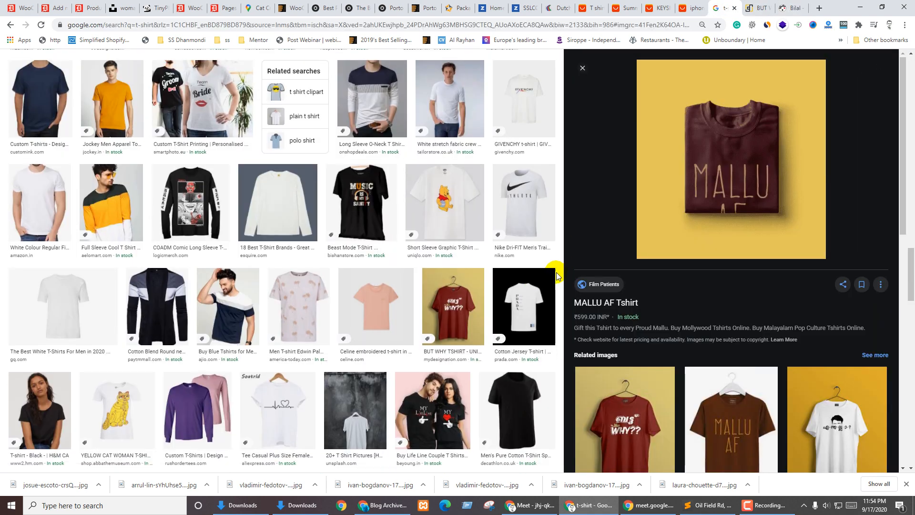
{"action": "scroll", "coordinate": [381, 307], "scroll_direction": "down", "scroll_amount": 6}
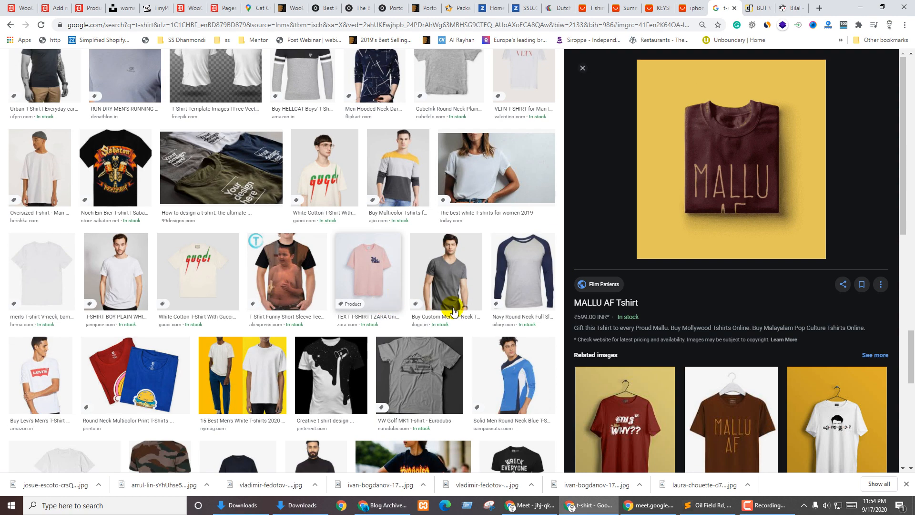
{"action": "scroll", "coordinate": [705, 243], "scroll_direction": "down", "scroll_amount": 12}
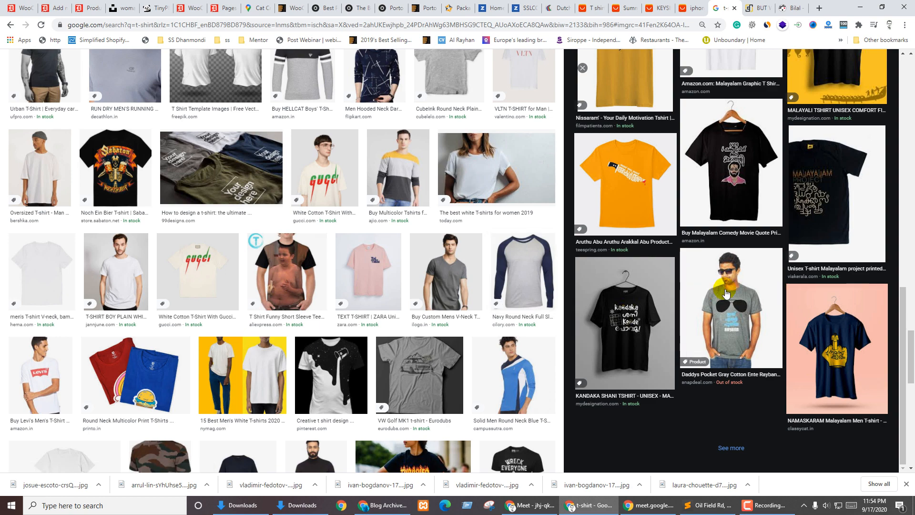
{"action": "scroll", "coordinate": [733, 297], "scroll_direction": "down", "scroll_amount": 5}
{"action": "left_click", "coordinate": [833, 342]}
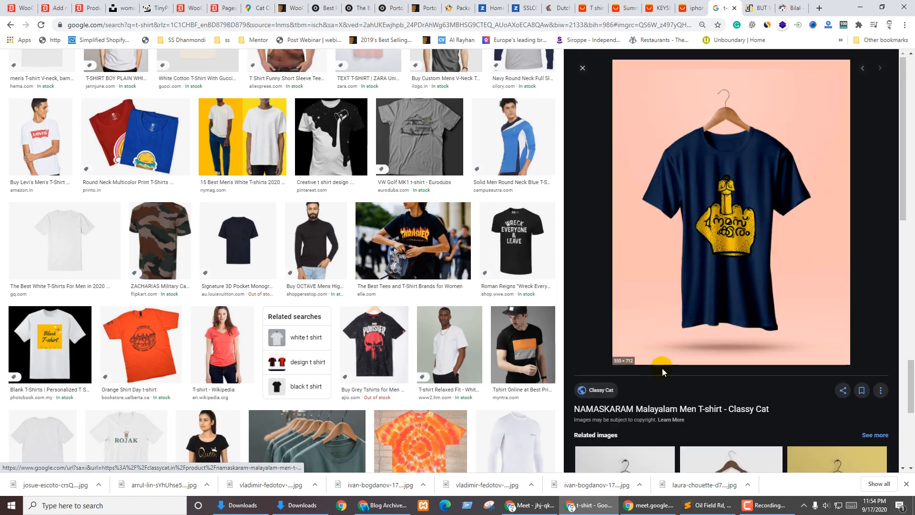
{"action": "middle_click", "coordinate": [627, 115]}
{"action": "left_click", "coordinate": [788, 8]}
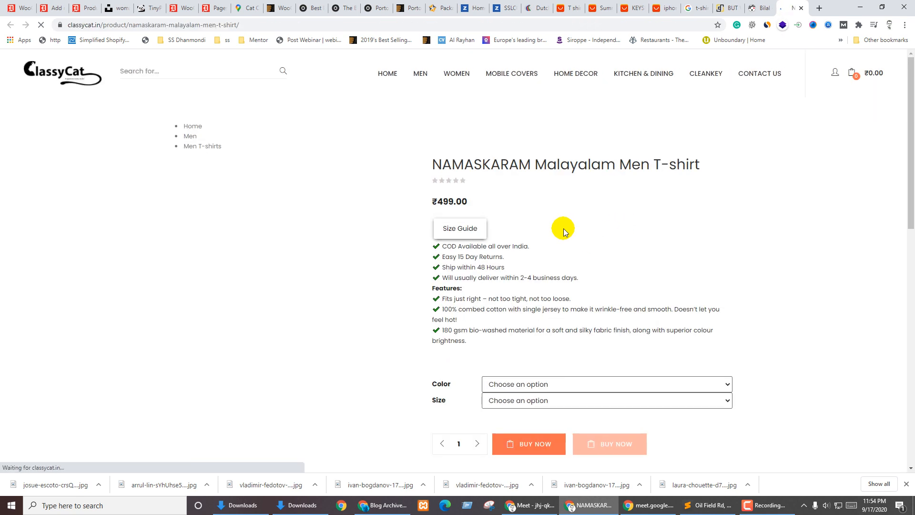
Choose Golden Yellow as the colour and save two of the product photos
{"action": "left_click", "coordinate": [569, 382]}
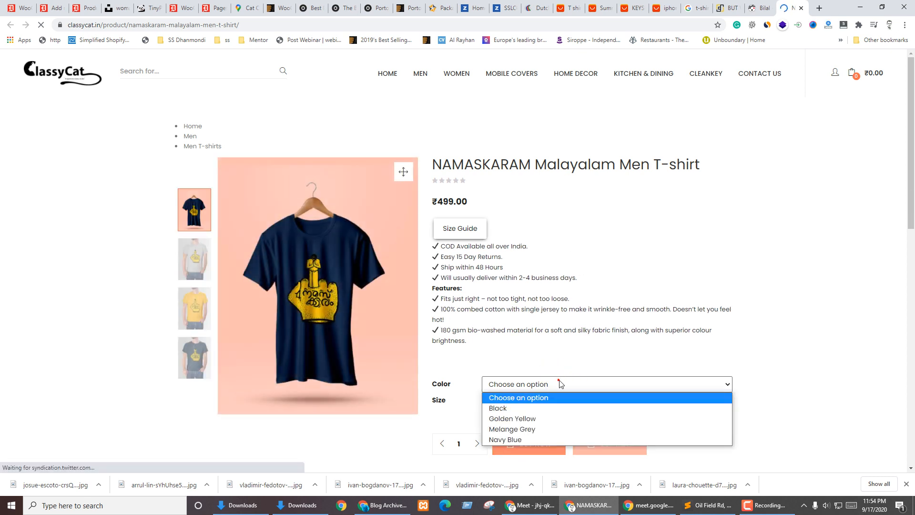
{"action": "left_click", "coordinate": [547, 419]}
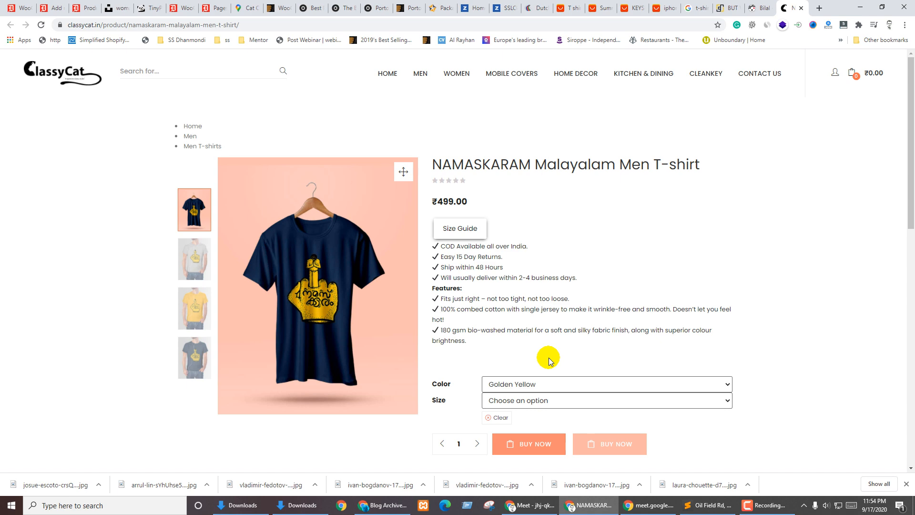
{"action": "right_click", "coordinate": [310, 239]}
{"action": "left_click", "coordinate": [326, 255]}
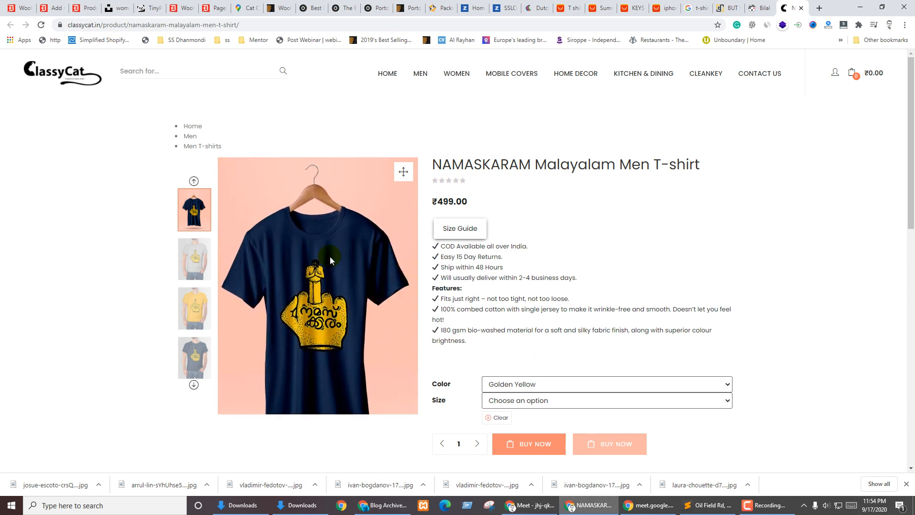
{"action": "left_click", "coordinate": [686, 380]}
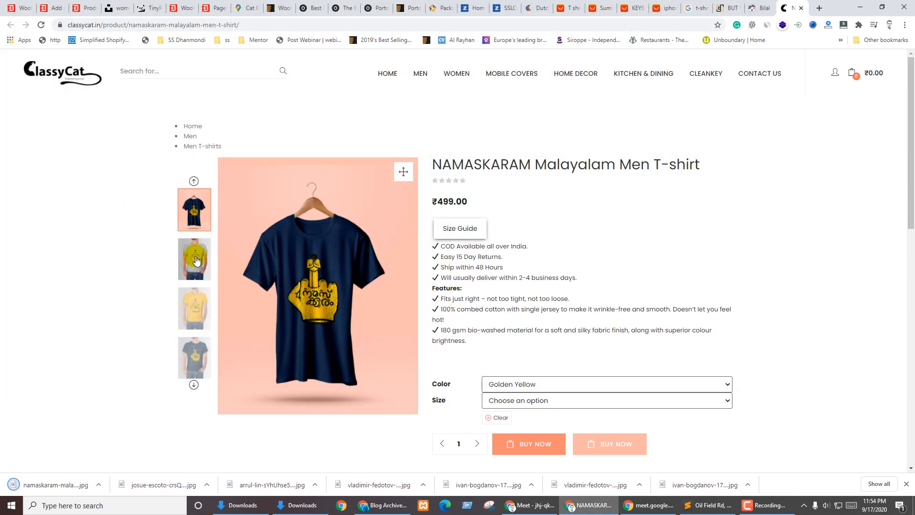
{"action": "right_click", "coordinate": [350, 241]}
{"action": "left_click", "coordinate": [376, 260]}
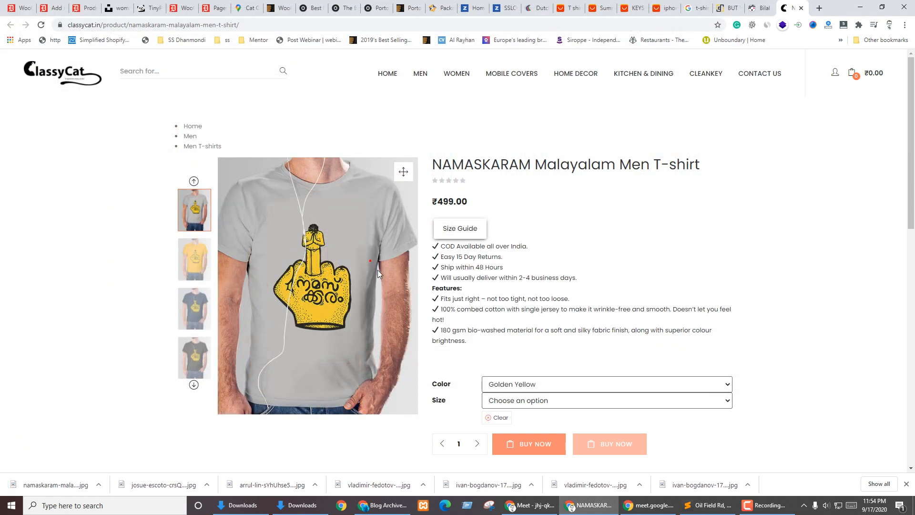
{"action": "left_click", "coordinate": [686, 380]}
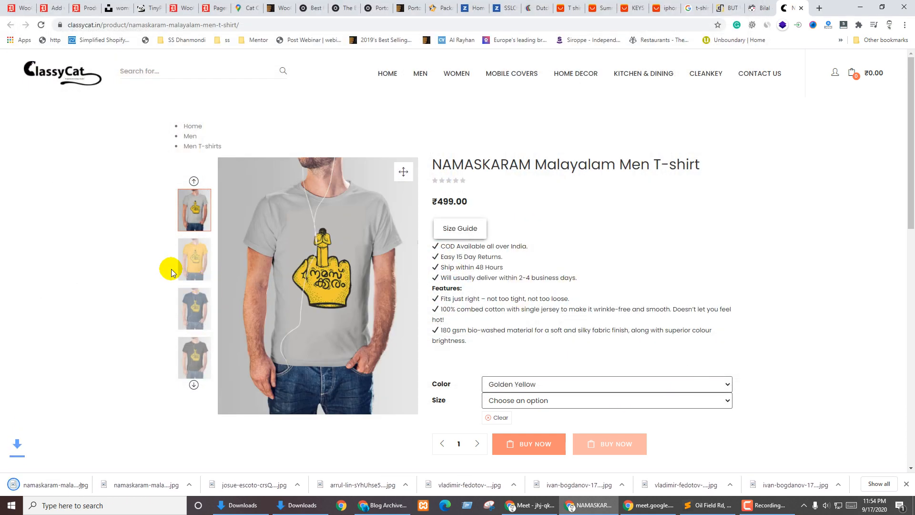
Save the yellow and navy NAMASKARAM T-shirt photos to Downloads
{"action": "left_click", "coordinate": [193, 259]}
{"action": "right_click", "coordinate": [316, 244]}
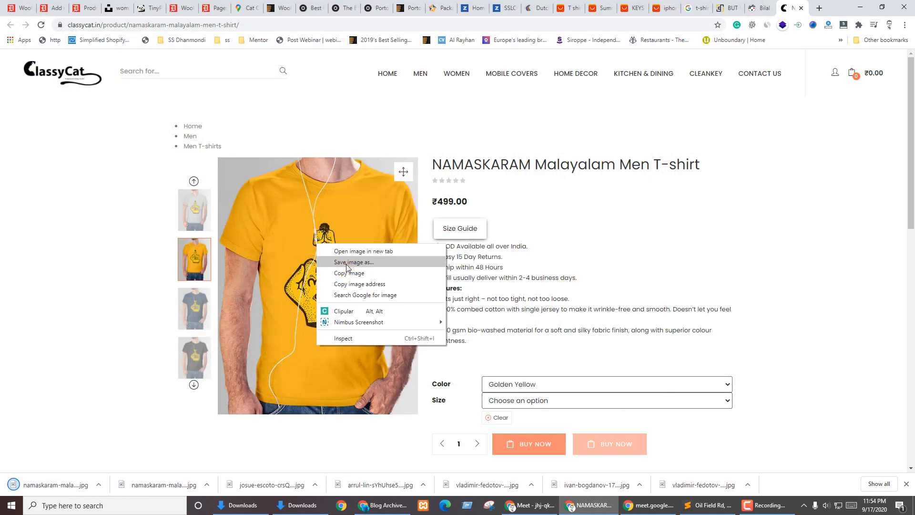
{"action": "left_click", "coordinate": [343, 262]}
{"action": "left_click", "coordinate": [686, 380]}
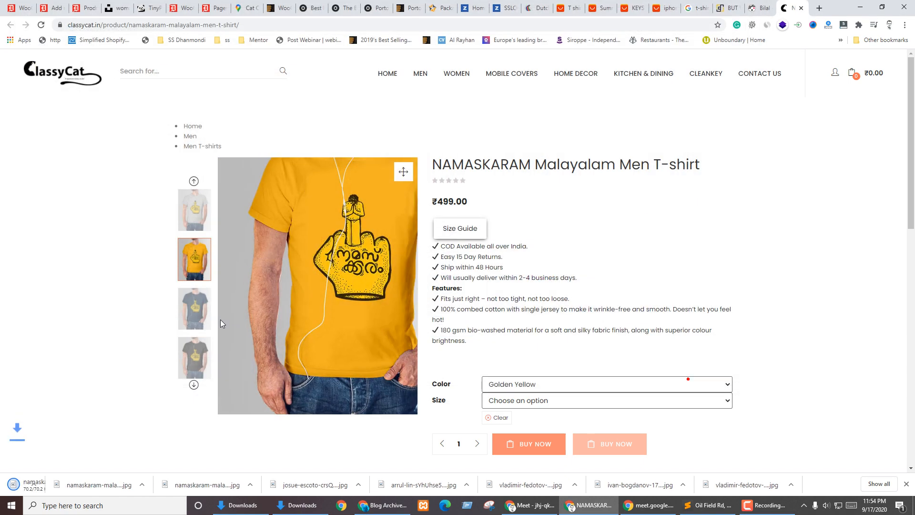
{"action": "left_click", "coordinate": [194, 308]}
{"action": "right_click", "coordinate": [347, 293]}
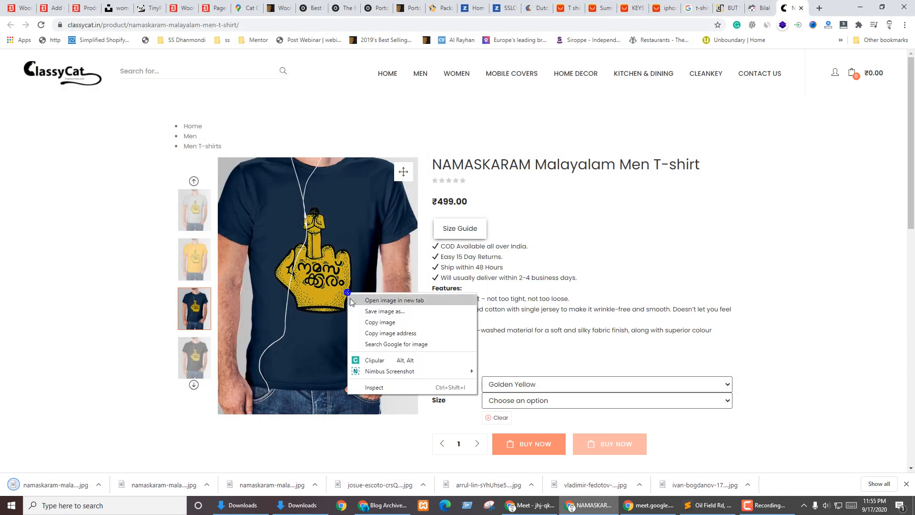
{"action": "left_click", "coordinate": [385, 311]}
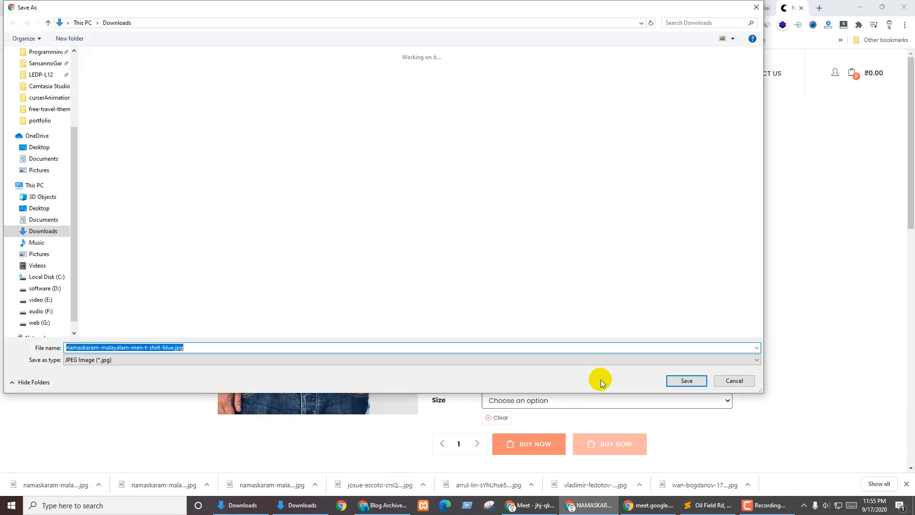
{"action": "left_click", "coordinate": [686, 380]}
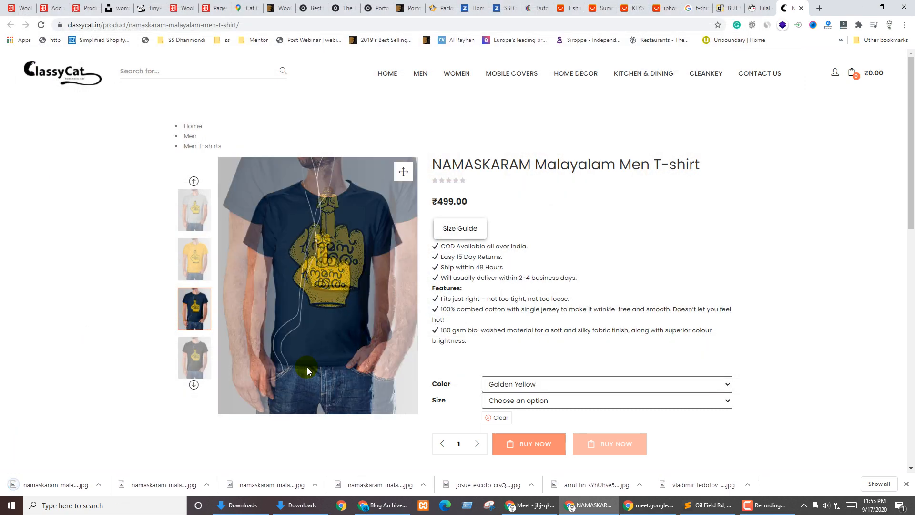
Save the black shirt photo and view the navy-shirt-on-hanger thumbnail
{"action": "left_click", "coordinate": [203, 365]}
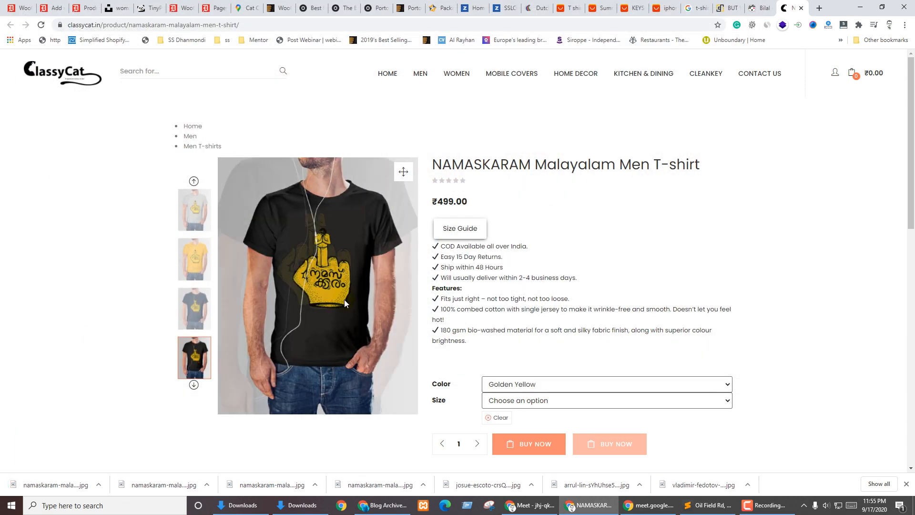
{"action": "right_click", "coordinate": [347, 261]}
{"action": "left_click", "coordinate": [383, 281]}
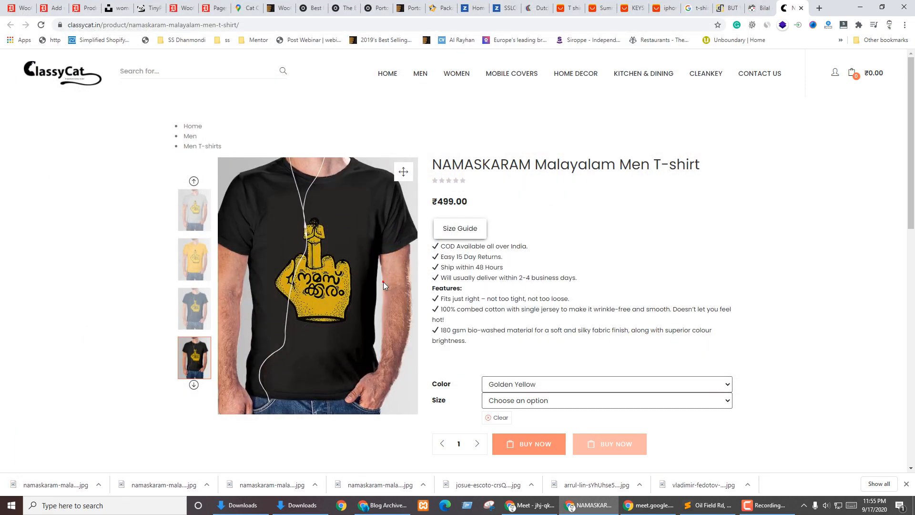
{"action": "left_click", "coordinate": [691, 384]}
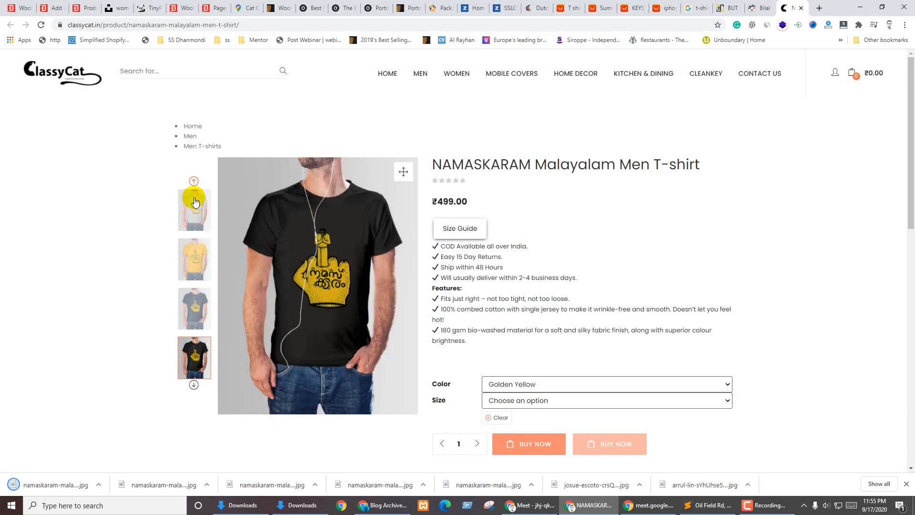
{"action": "left_click", "coordinate": [193, 181]}
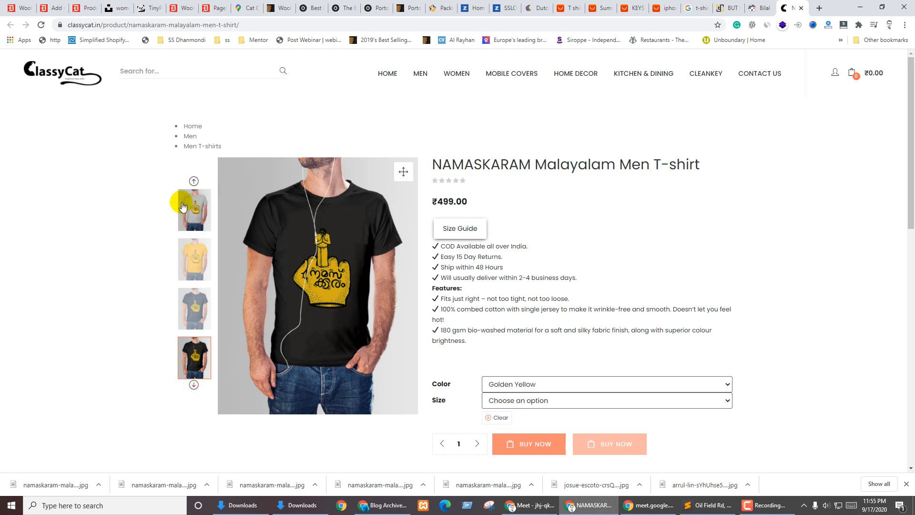
{"action": "left_click", "coordinate": [194, 209]}
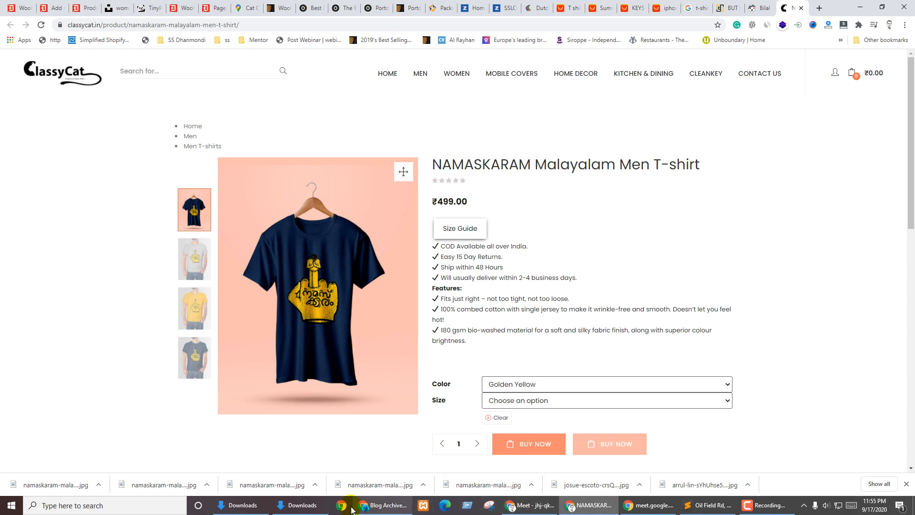
{"action": "left_click", "coordinate": [300, 505]}
Check the saved shirt photos in Downloads, select new-blue.jpg, then return to Product categories
{"action": "left_click", "coordinate": [504, 213]}
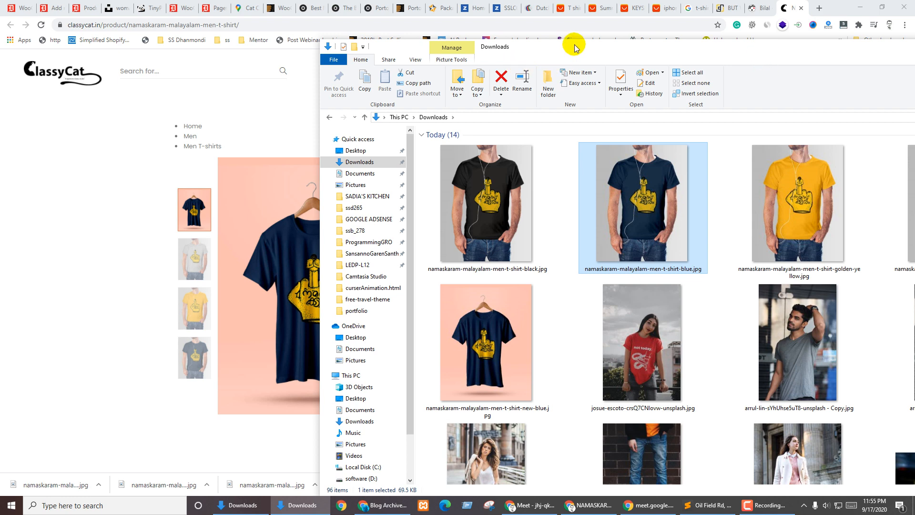
{"action": "left_click_drag", "start_coordinate": [574, 47], "coordinate": [224, 98]}
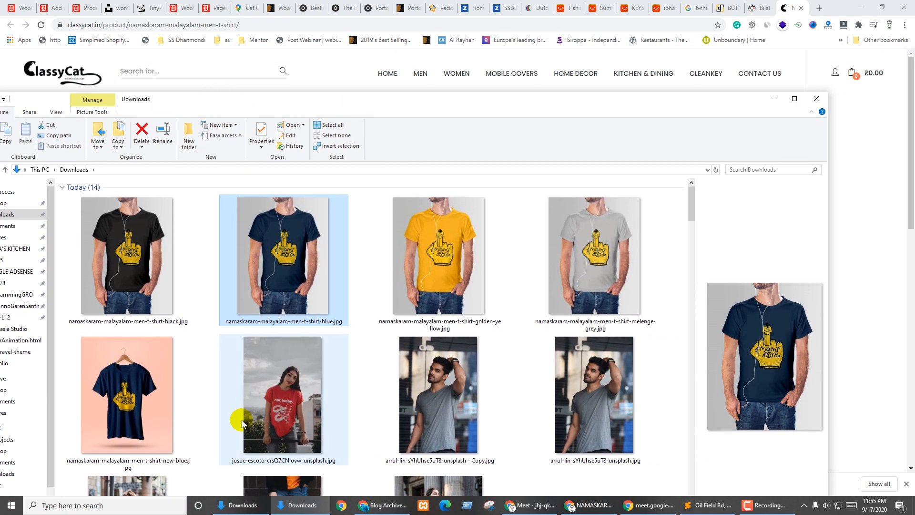
{"action": "left_click", "coordinate": [110, 391]}
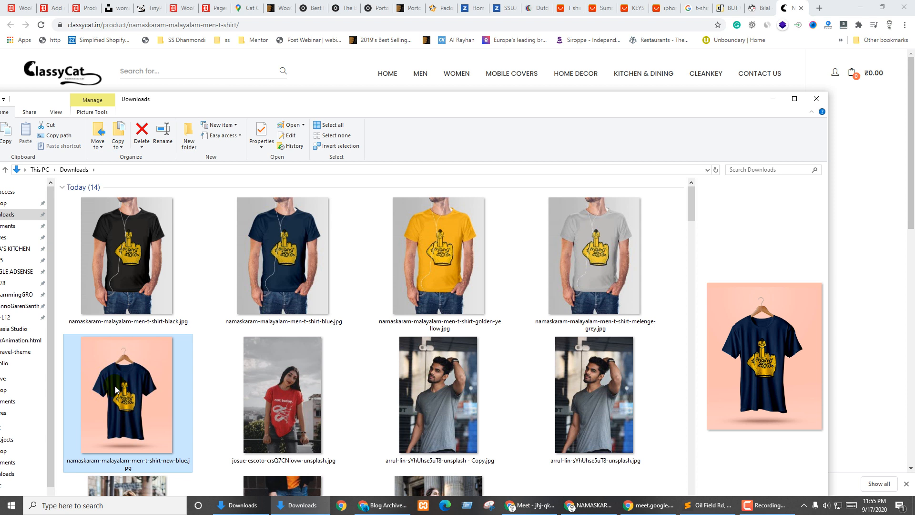
{"action": "left_click_drag", "start_coordinate": [116, 390], "coordinate": [172, 441]}
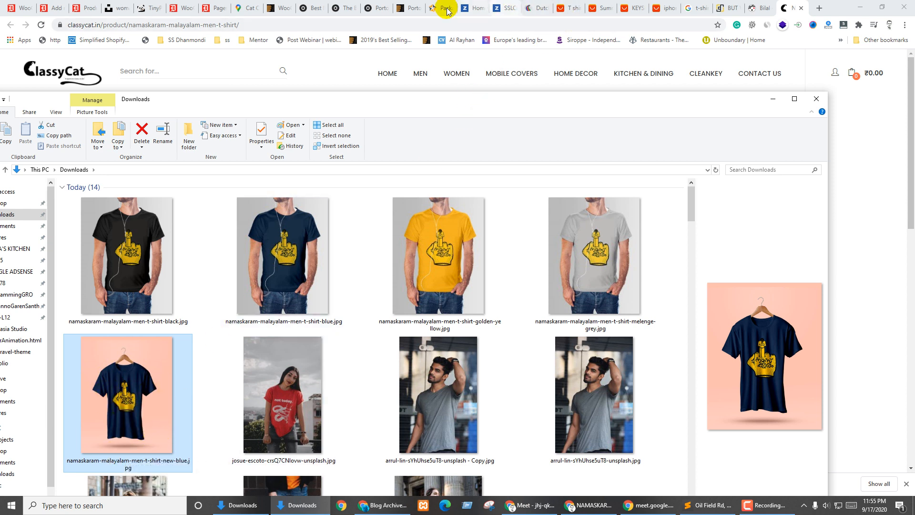
{"action": "left_click", "coordinate": [86, 6]}
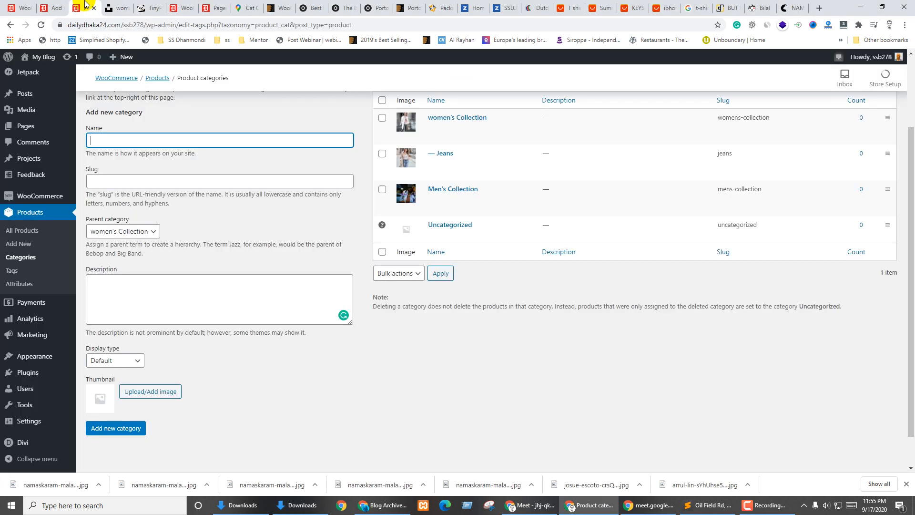
Name the new product 'NAMASKARAM Malayalam Men T-shirt', copying the title from ClassyCat
{"action": "left_click", "coordinate": [53, 7]}
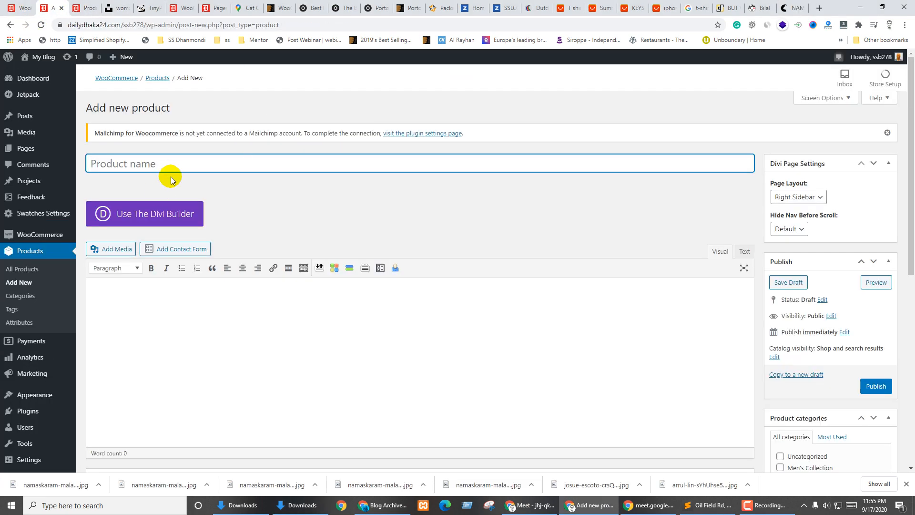
{"action": "left_click", "coordinate": [759, 5]}
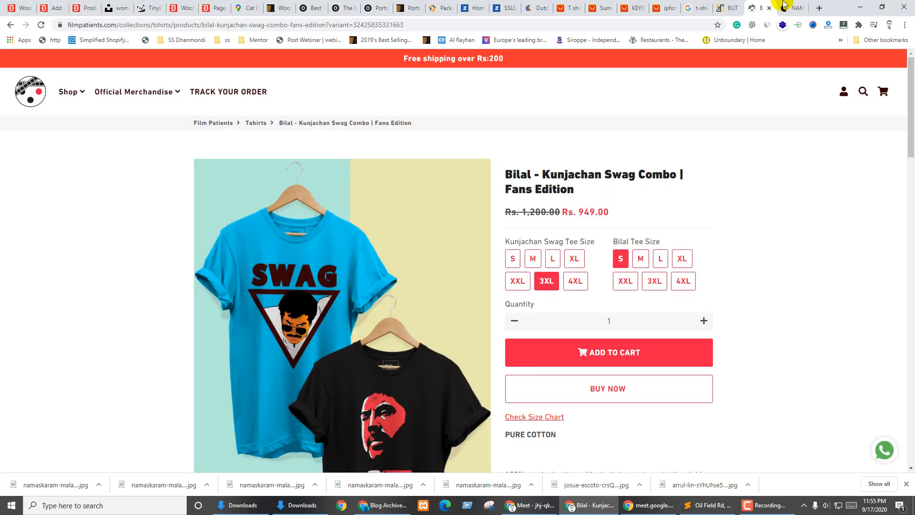
{"action": "left_click", "coordinate": [789, 6]}
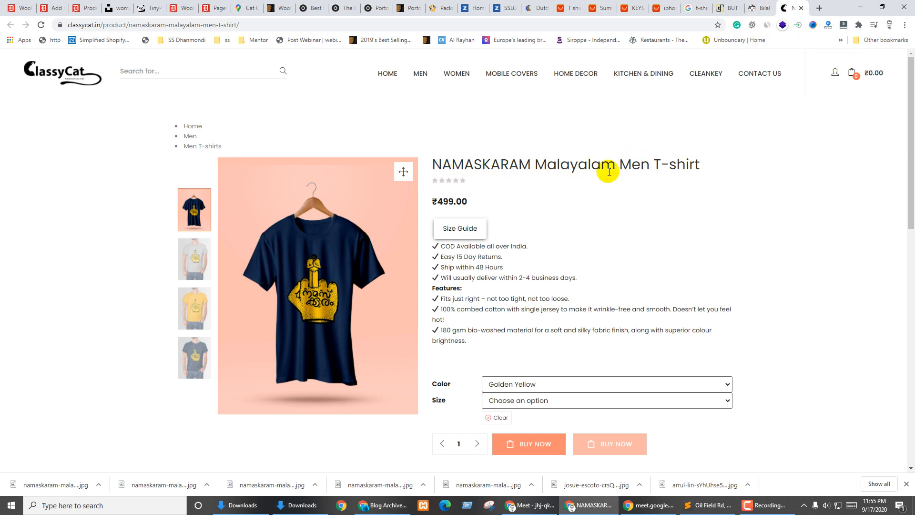
{"action": "left_click_drag", "start_coordinate": [705, 167], "coordinate": [441, 164]}
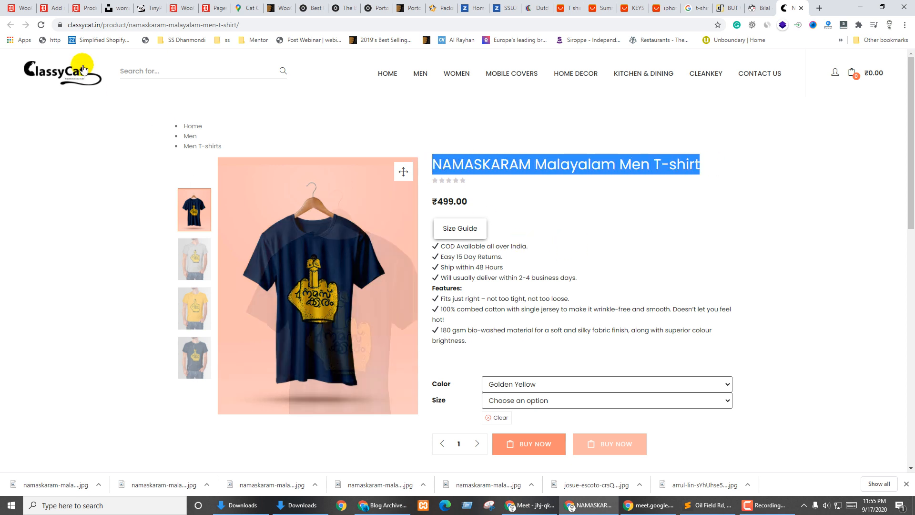
{"action": "left_click", "coordinate": [43, 6]}
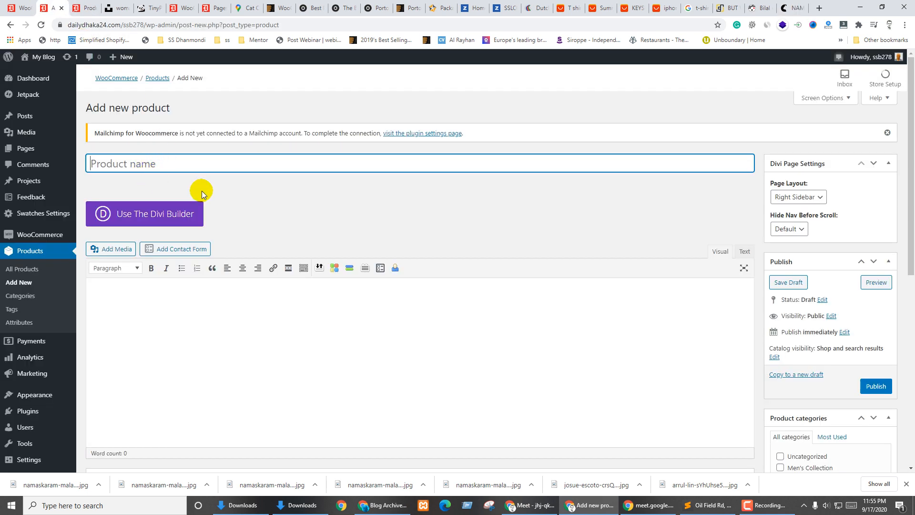
{"action": "left_click", "coordinate": [281, 199]}
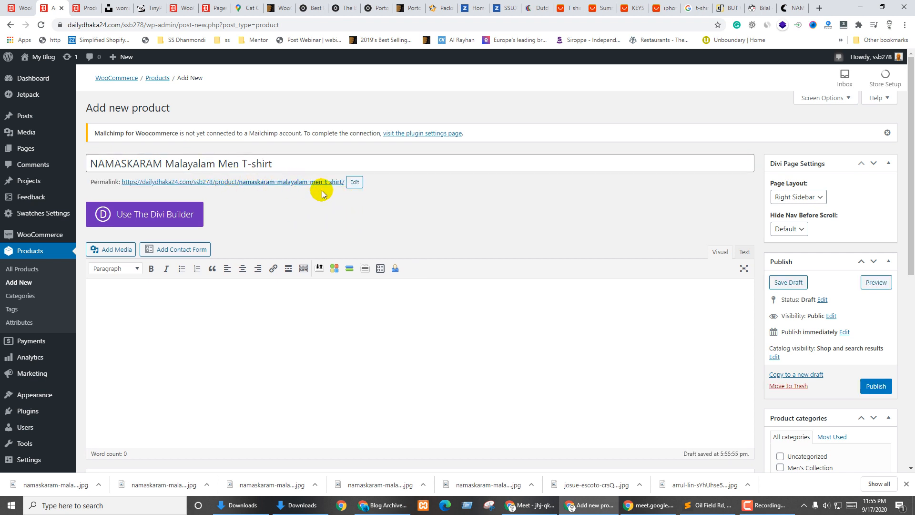
File the product under Men's Collection > T-shirt and add the tag t-shirt
{"action": "left_click", "coordinate": [609, 172]}
{"action": "scroll", "coordinate": [809, 314], "scroll_direction": "down", "scroll_amount": 7}
{"action": "scroll", "coordinate": [820, 300], "scroll_direction": "up", "scroll_amount": 3}
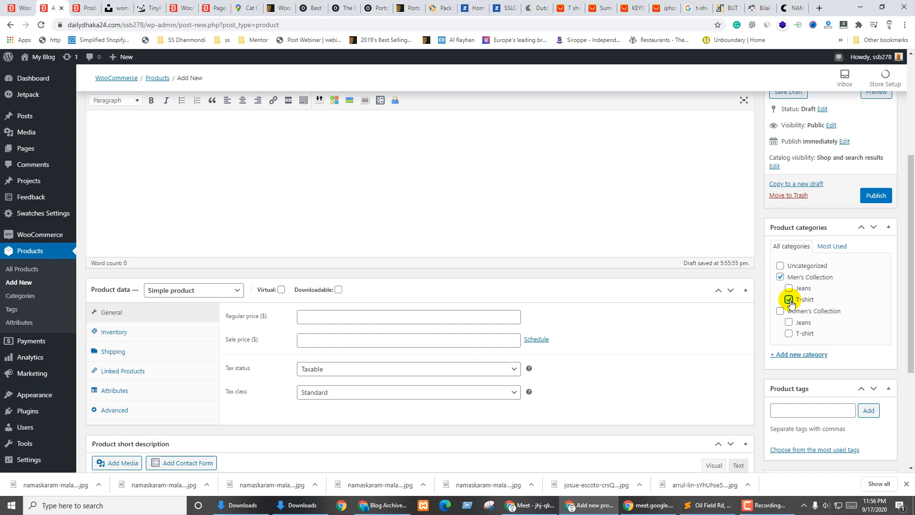
{"action": "scroll", "coordinate": [821, 367], "scroll_direction": "down", "scroll_amount": 2}
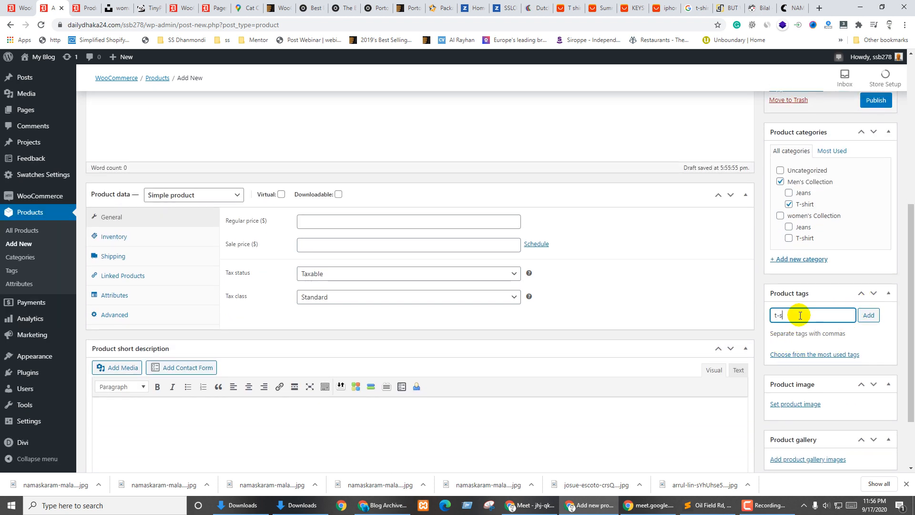
{"action": "left_click", "coordinate": [867, 316]}
{"action": "scroll", "coordinate": [864, 323], "scroll_direction": "down", "scroll_amount": 2}
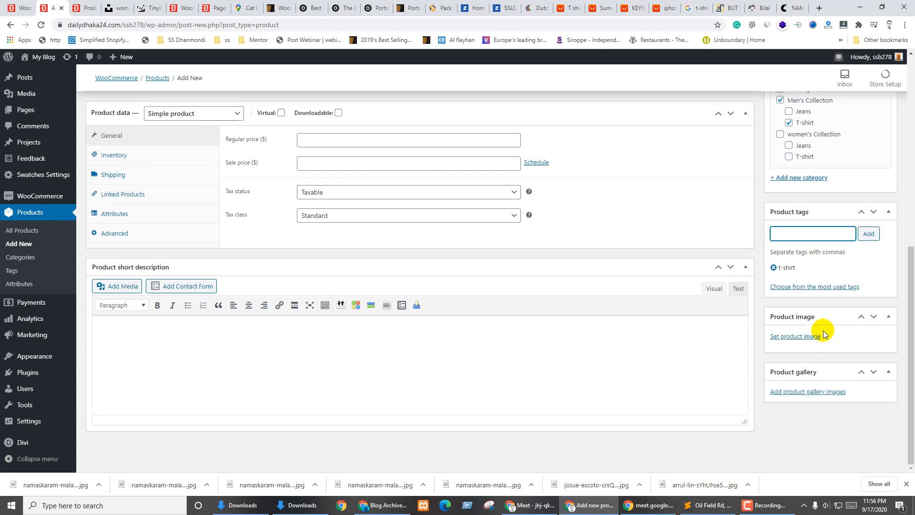
{"action": "left_click", "coordinate": [798, 336]}
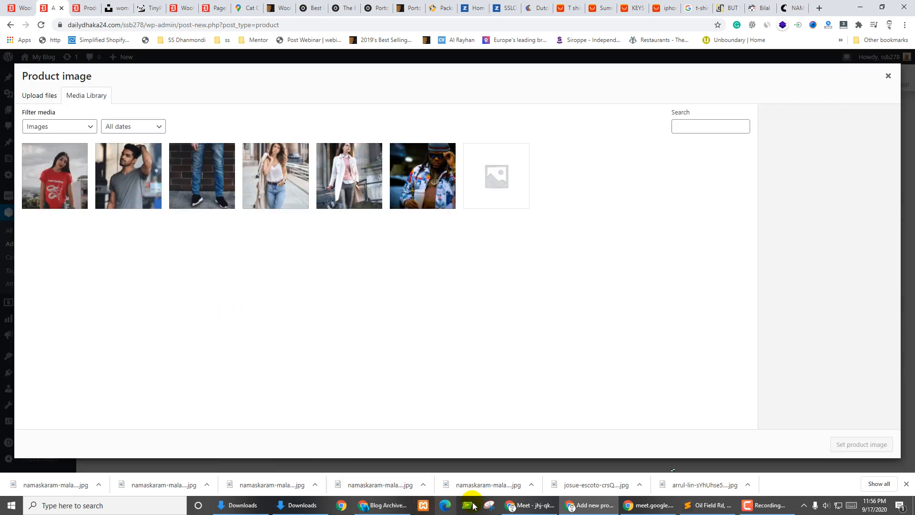
Select the black, blue, golden yellow, grey and new-blue shirt JPGs and drop them into the Media Library uploader
{"action": "left_click", "coordinate": [302, 505]}
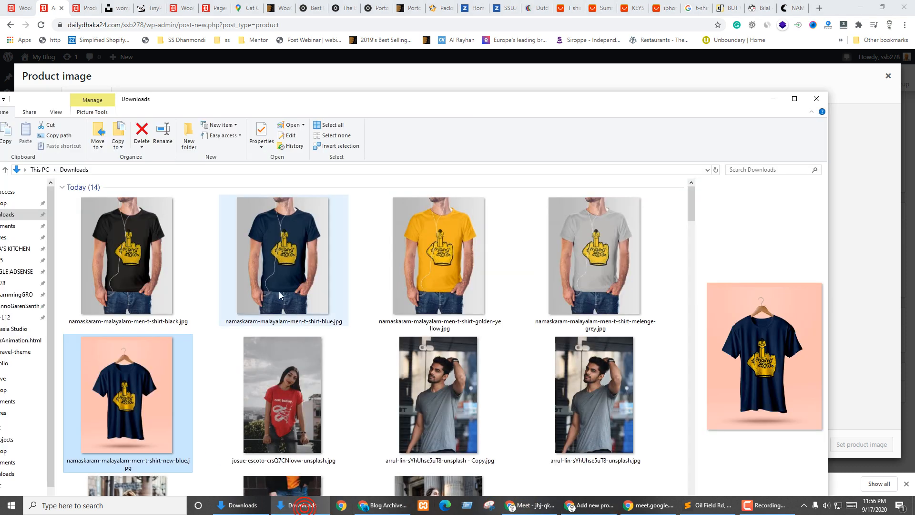
{"action": "left_click", "coordinate": [125, 253]}
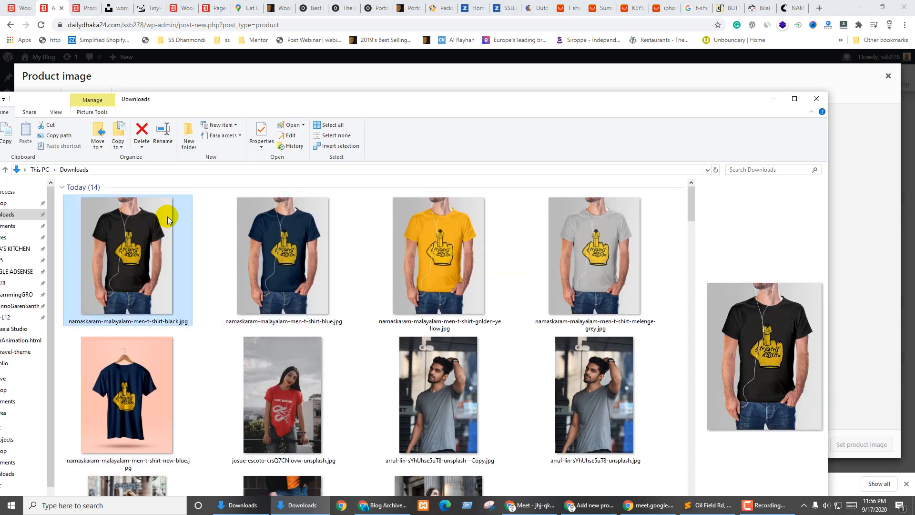
{"action": "left_click_drag", "start_coordinate": [239, 90], "coordinate": [299, 83]}
{"action": "left_click", "coordinate": [288, 234]}
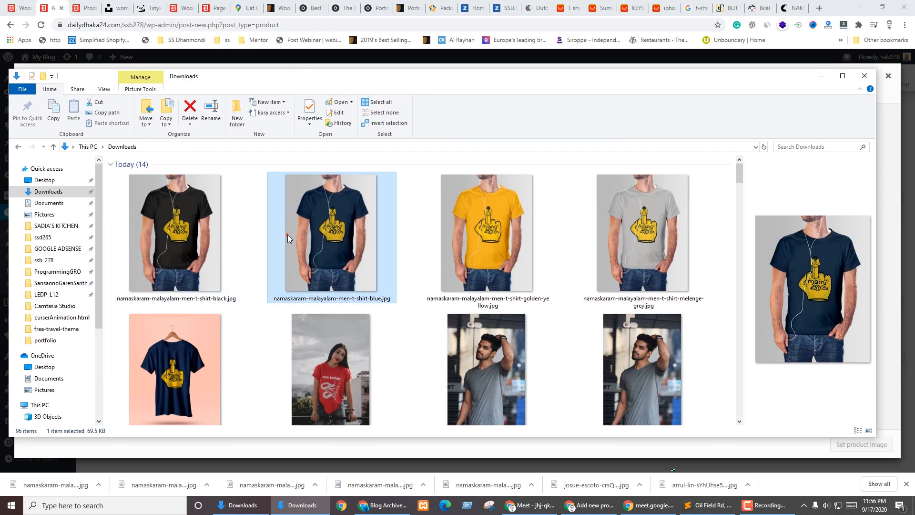
{"action": "left_click", "coordinate": [469, 255]}
{"action": "left_click", "coordinate": [580, 230]}
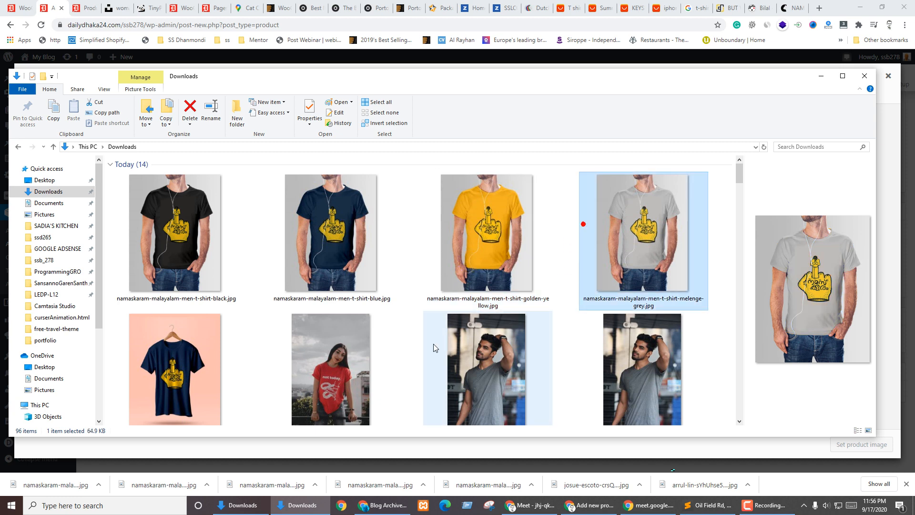
{"action": "left_click", "coordinate": [206, 361]}
{"action": "left_click", "coordinate": [190, 210], "text": "shift"}
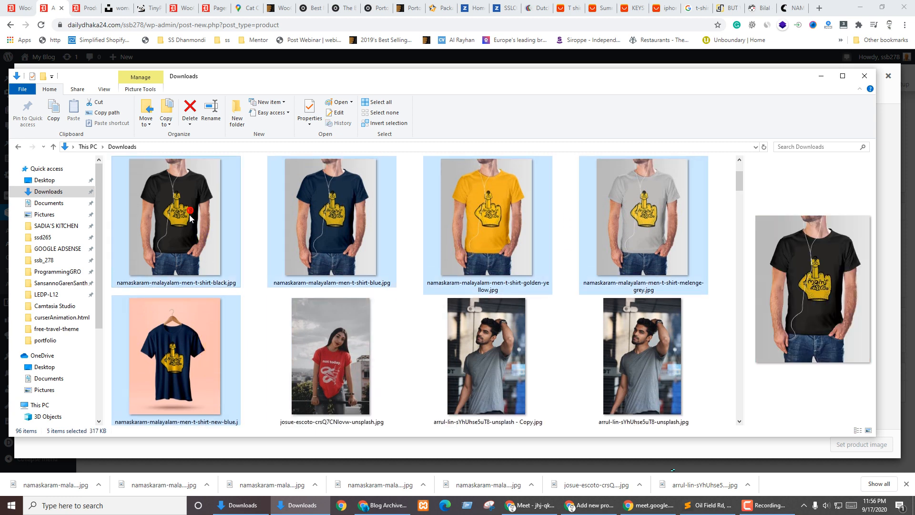
{"action": "left_click_drag", "start_coordinate": [346, 92], "coordinate": [700, 87]}
{"action": "left_click_drag", "start_coordinate": [663, 197], "coordinate": [207, 299]}
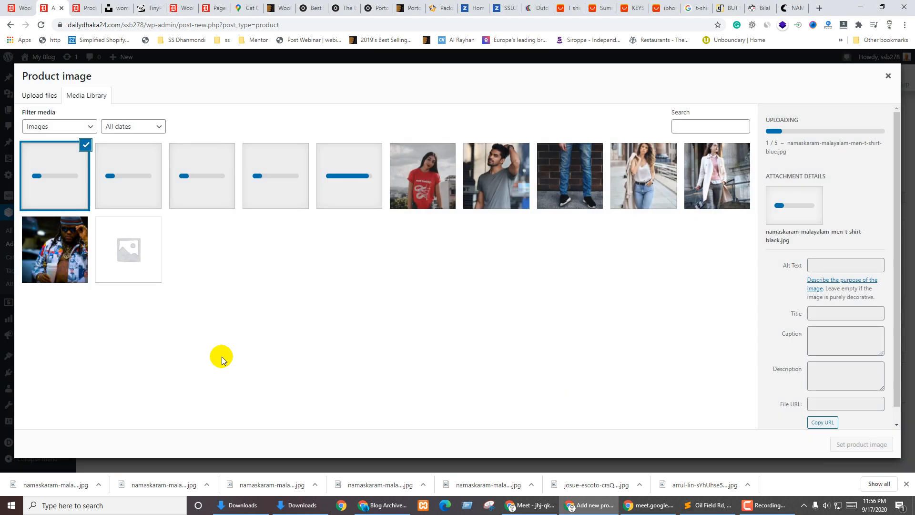
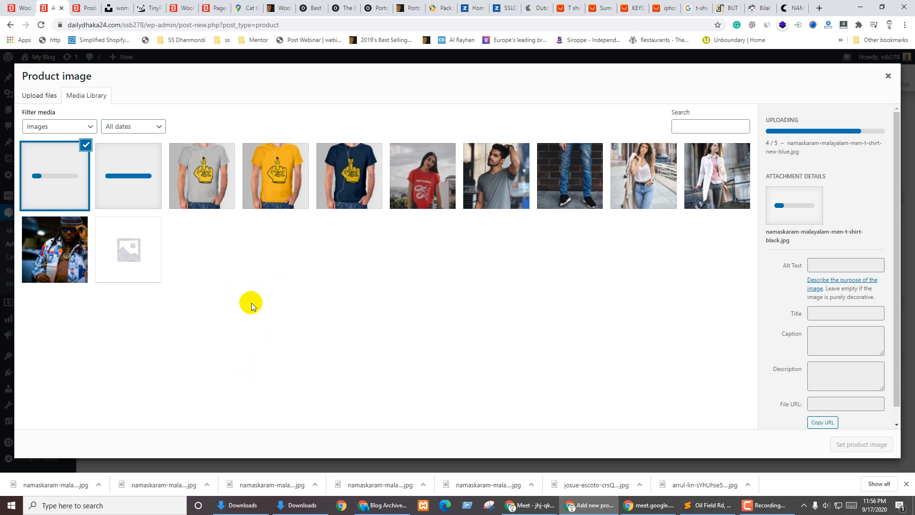
Set the navy shirt on pink (new-blue.jpg) as the product image
{"action": "left_click", "coordinate": [224, 204]}
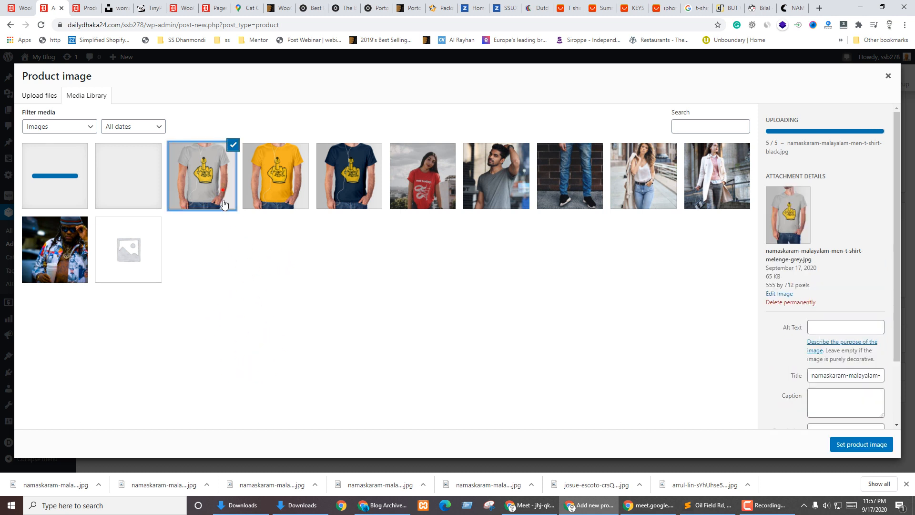
{"action": "left_click", "coordinate": [125, 193]}
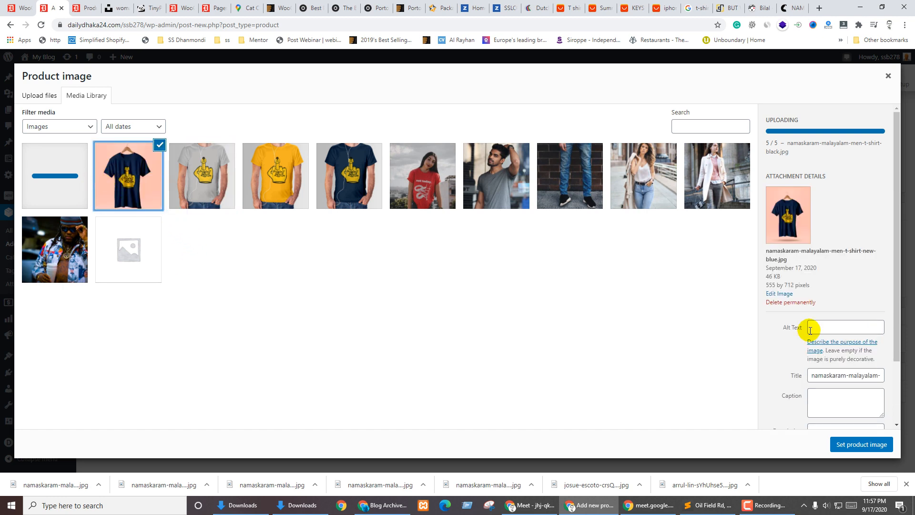
{"action": "left_click", "coordinate": [852, 444]}
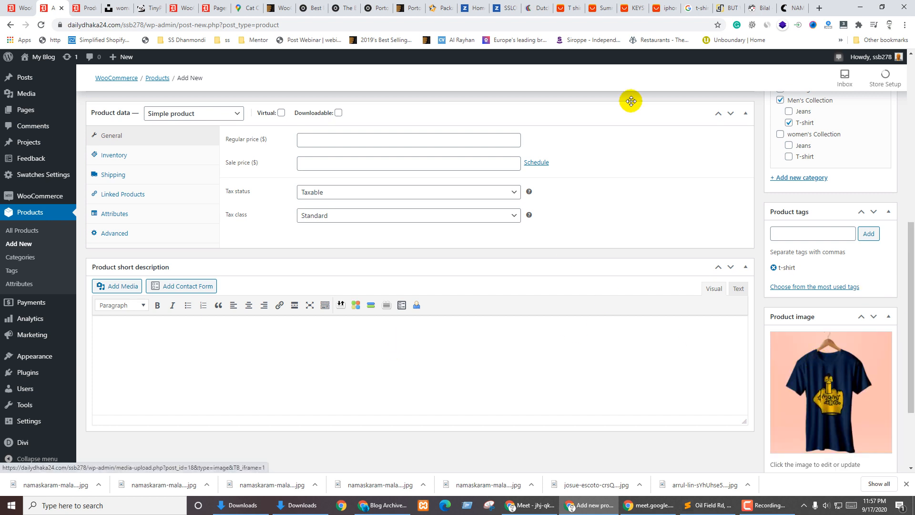
Compare with the product photos on the live ClassyCat product page
{"action": "left_click", "coordinate": [795, 8]}
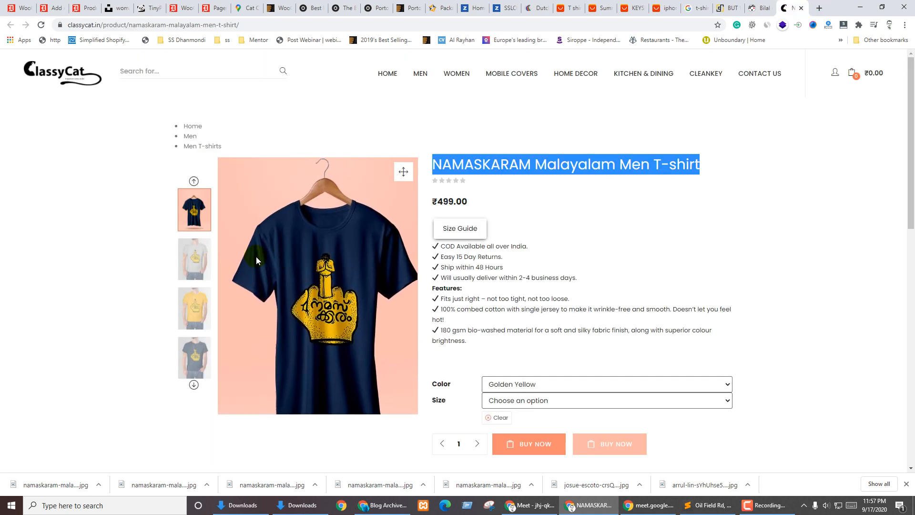
{"action": "left_click", "coordinate": [194, 257]}
{"action": "left_click", "coordinate": [193, 329]}
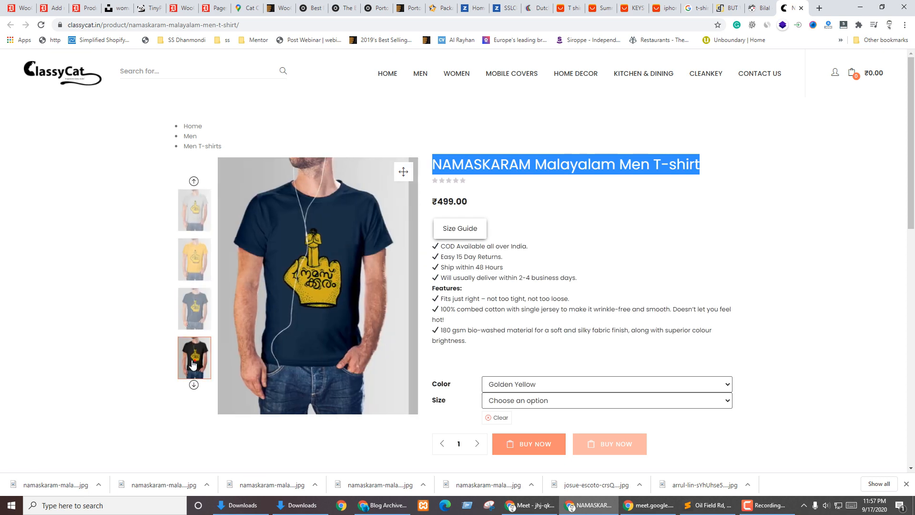
{"action": "left_click", "coordinate": [54, 8]}
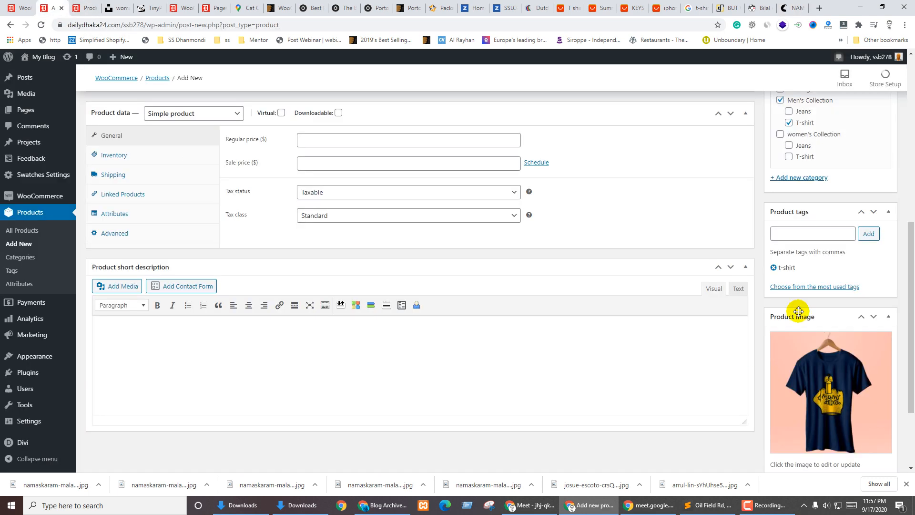
Add the black, grey, yellow and navy shirt images to the product gallery
{"action": "scroll", "coordinate": [798, 311], "scroll_direction": "down", "scroll_amount": 3}
{"action": "left_click", "coordinate": [803, 422]}
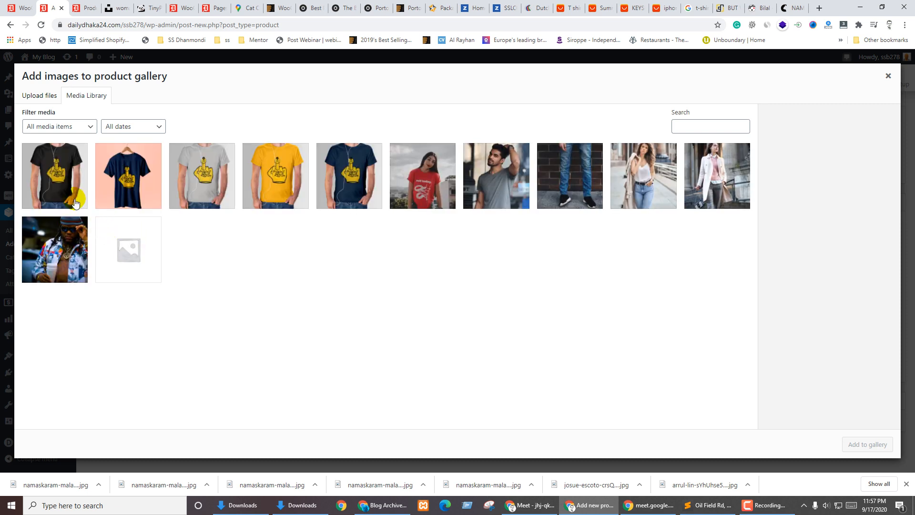
{"action": "left_click", "coordinate": [55, 179]}
{"action": "left_click", "coordinate": [355, 185], "text": "shift"}
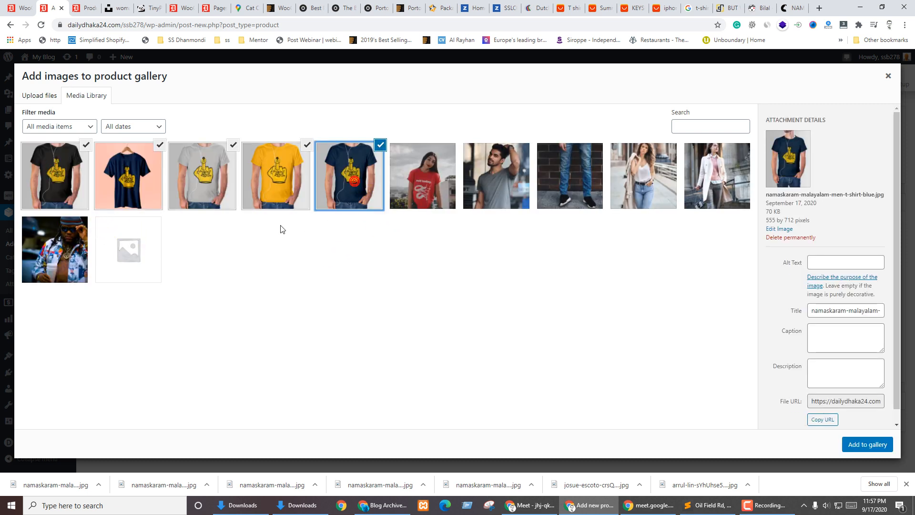
{"action": "left_click", "coordinate": [125, 184]}
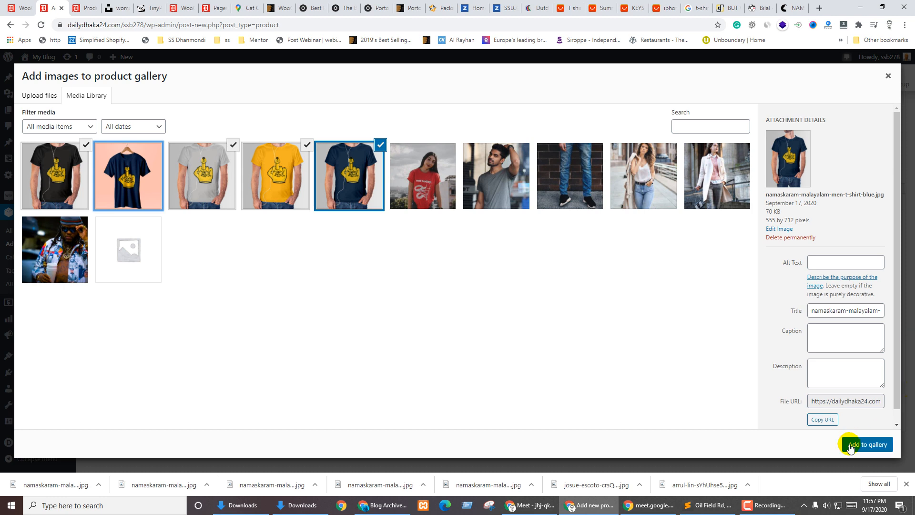
{"action": "left_click", "coordinate": [874, 442]}
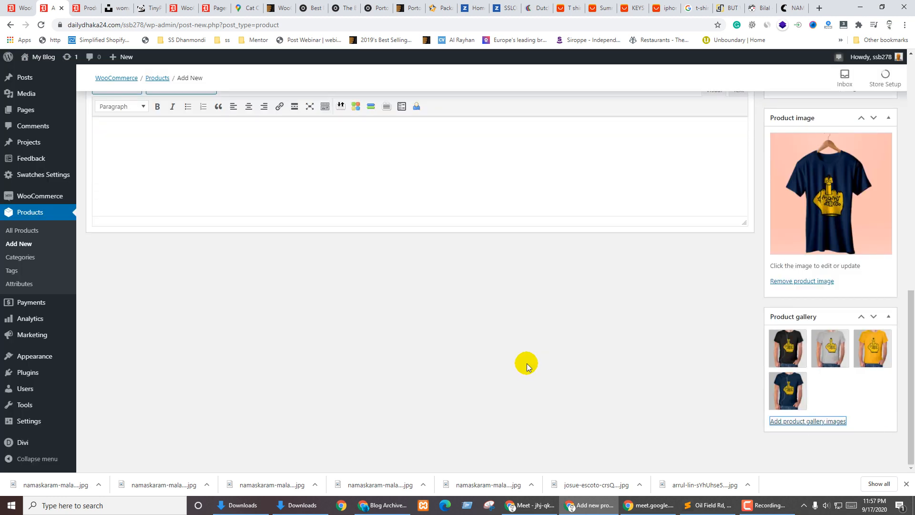
{"action": "scroll", "coordinate": [413, 387], "scroll_direction": "up", "scroll_amount": 3}
{"action": "scroll", "coordinate": [412, 387], "scroll_direction": "up", "scroll_amount": 3}
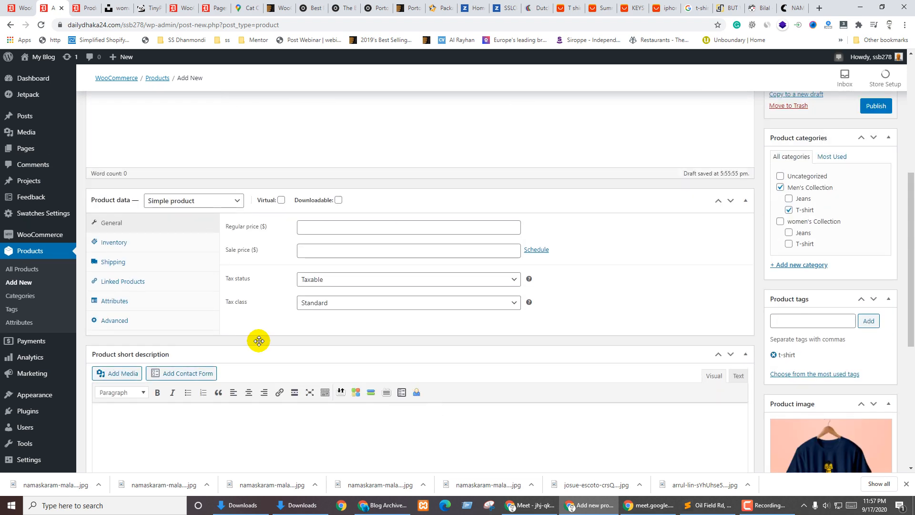
{"action": "scroll", "coordinate": [176, 224], "scroll_direction": "up", "scroll_amount": 5}
Paste ClassyCat's feature list, from 'COD Available all over India' on, into the short description
{"action": "left_click", "coordinate": [203, 290]}
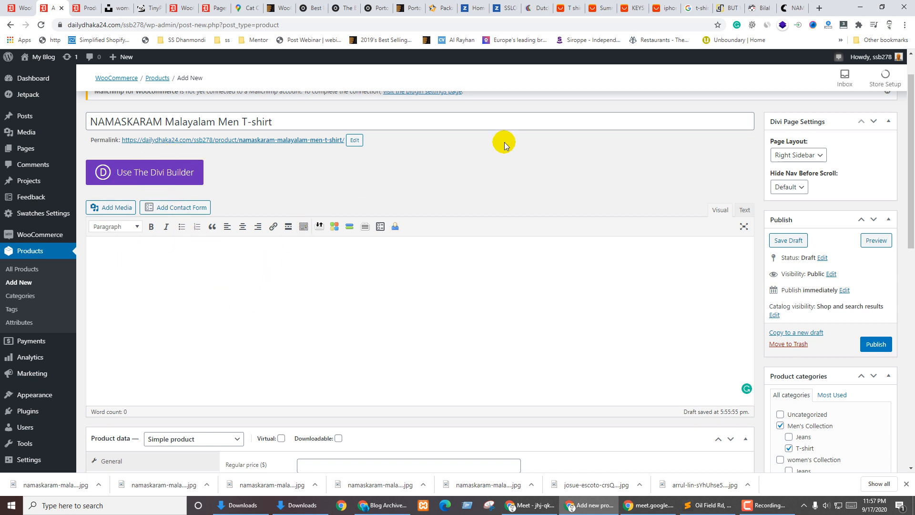
{"action": "left_click", "coordinate": [791, 5]}
{"action": "left_click", "coordinate": [489, 275]}
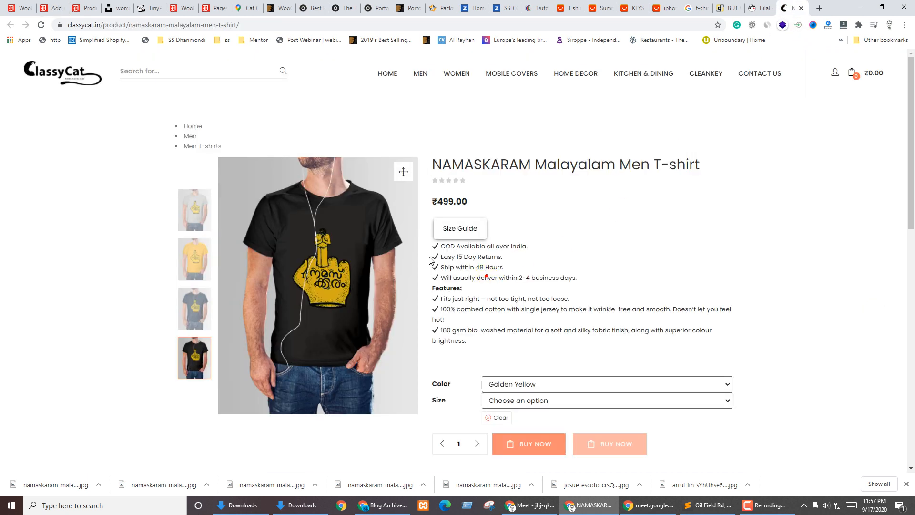
{"action": "mouse_move", "coordinate": [432, 249]}
{"action": "left_mouse_down"}
{"action": "mouse_move", "coordinate": [471, 333]}
{"action": "mouse_move", "coordinate": [470, 351]}
{"action": "mouse_move", "coordinate": [429, 241]}
{"action": "mouse_move", "coordinate": [435, 250]}
{"action": "left_mouse_up"}
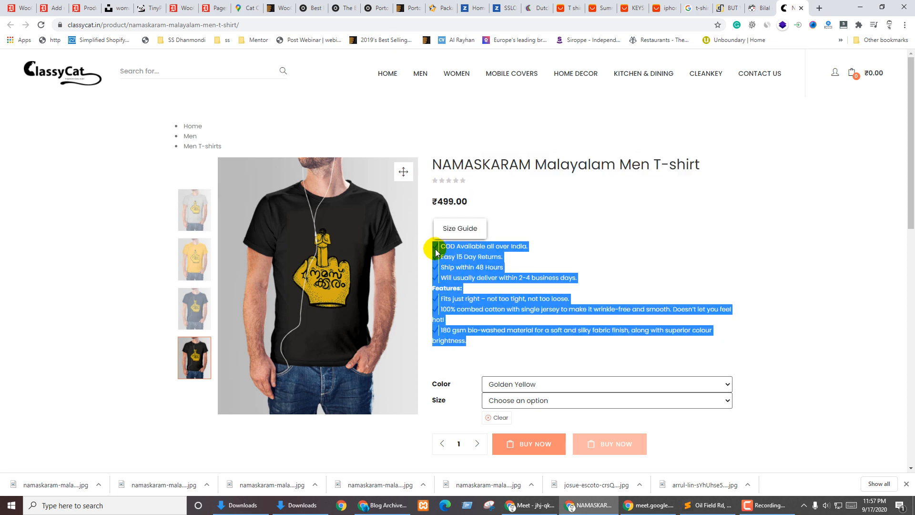
{"action": "left_click", "coordinate": [88, 8]}
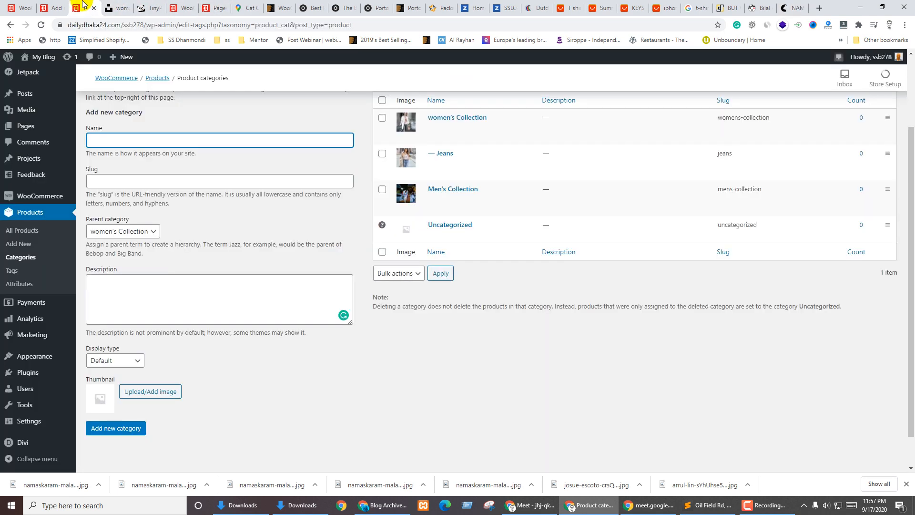
{"action": "left_click", "coordinate": [56, 8]}
{"action": "scroll", "coordinate": [257, 302], "scroll_direction": "down", "scroll_amount": 8}
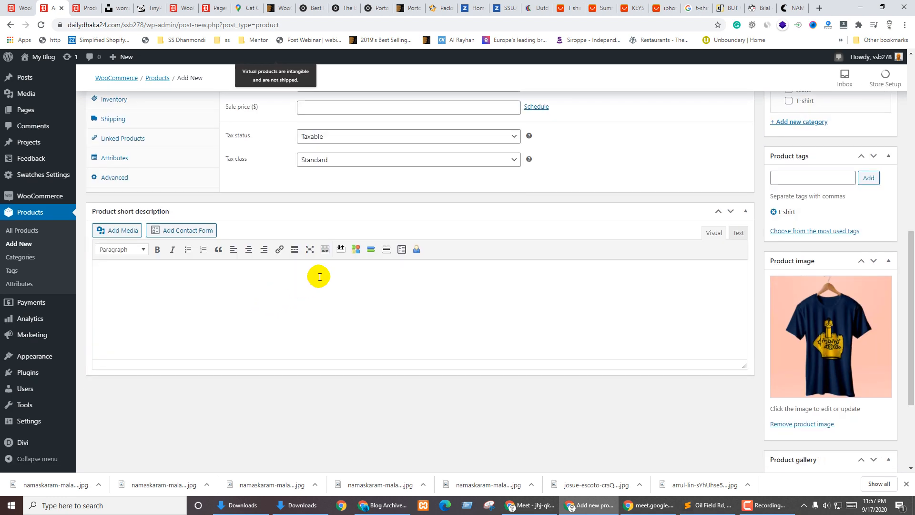
{"action": "key", "text": "ctrl+v"}
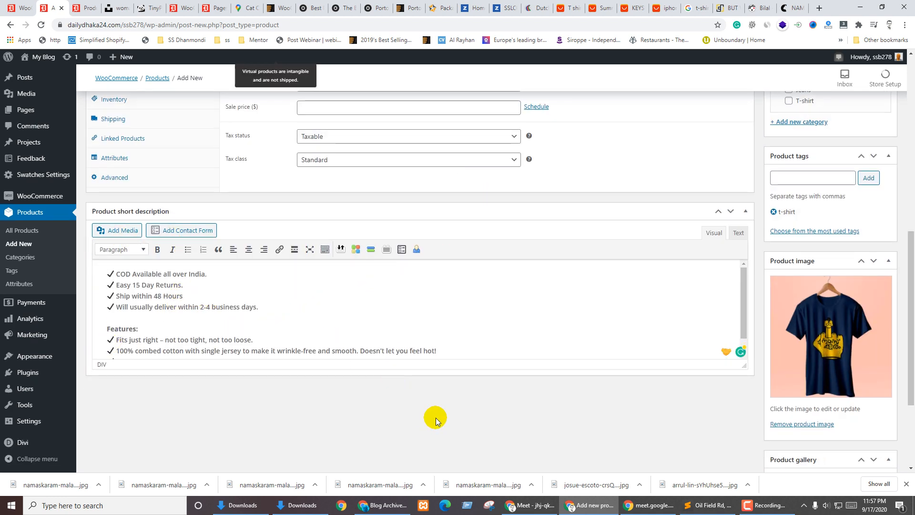
{"action": "scroll", "coordinate": [514, 376], "scroll_direction": "up", "scroll_amount": 4}
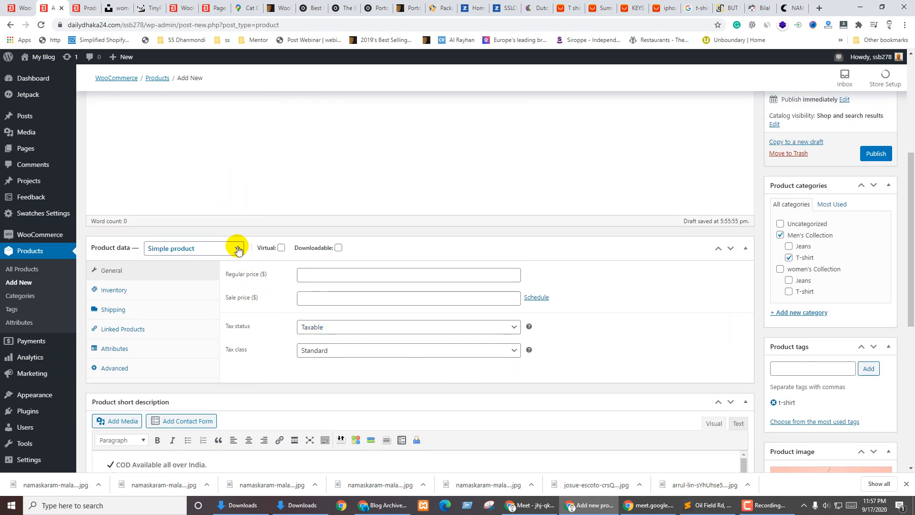
{"action": "left_click", "coordinate": [237, 248]}
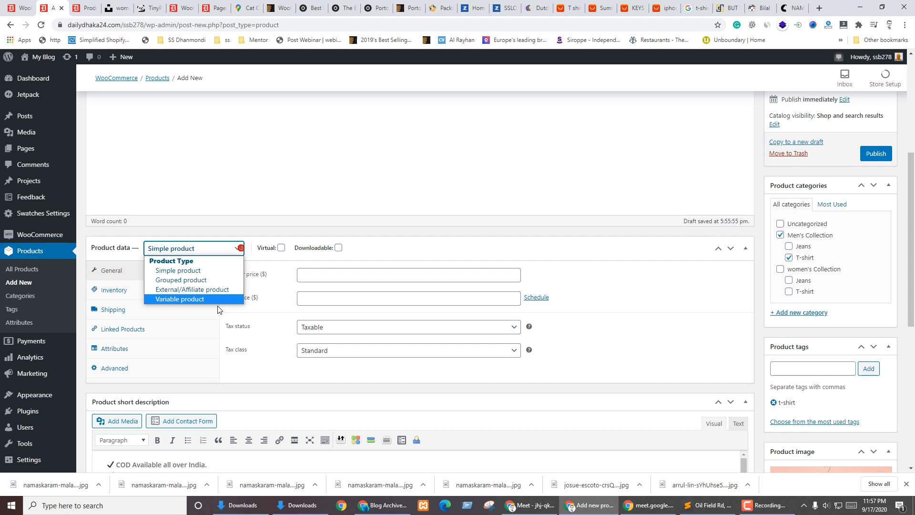
{"action": "left_click", "coordinate": [187, 281]}
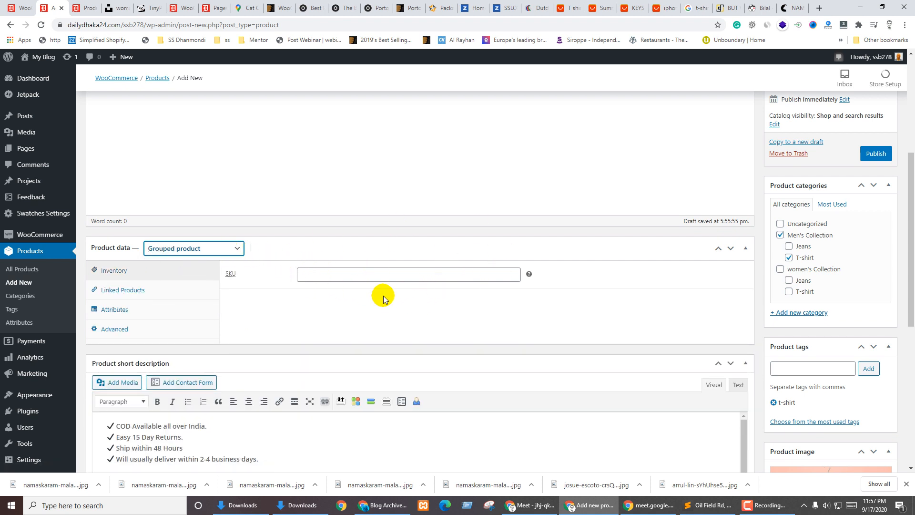
{"action": "left_click", "coordinate": [238, 248]}
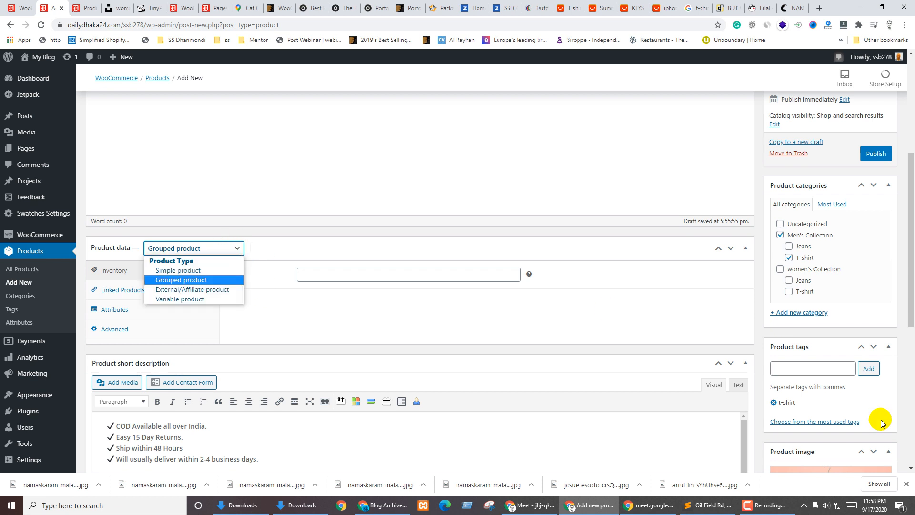
{"action": "left_click", "coordinate": [181, 290]}
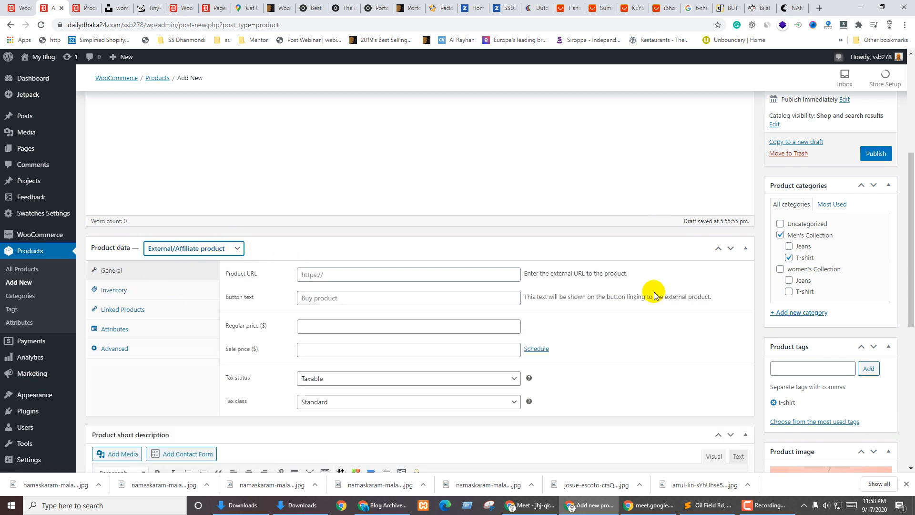
{"action": "left_click", "coordinate": [231, 249]}
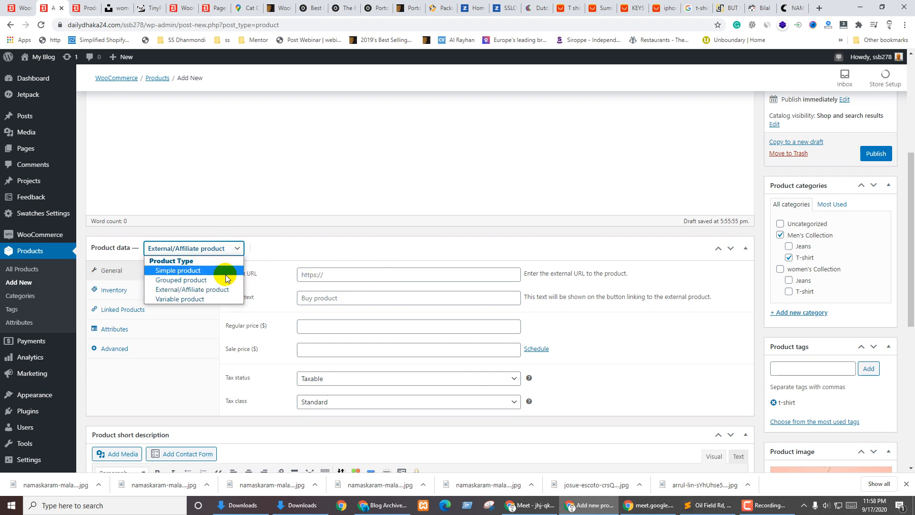
{"action": "left_click", "coordinate": [183, 298]}
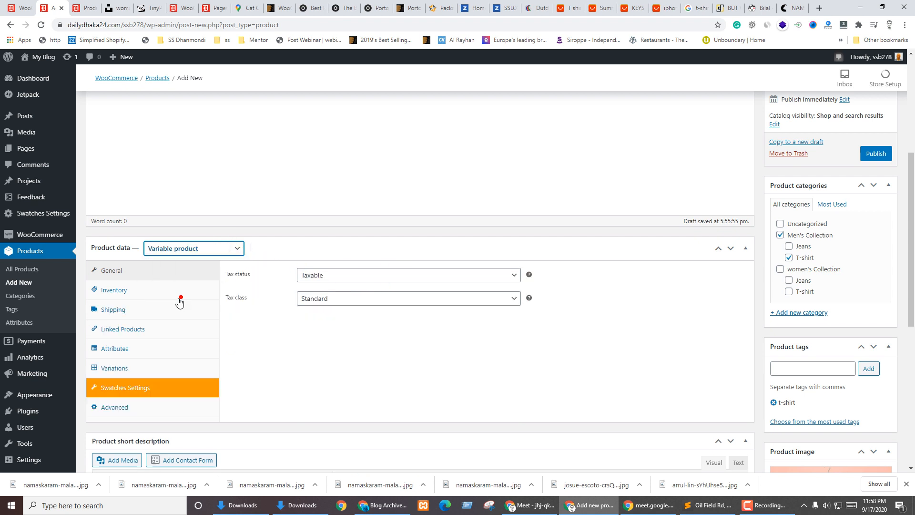
{"action": "left_click", "coordinate": [181, 248]}
{"action": "left_click", "coordinate": [184, 272]}
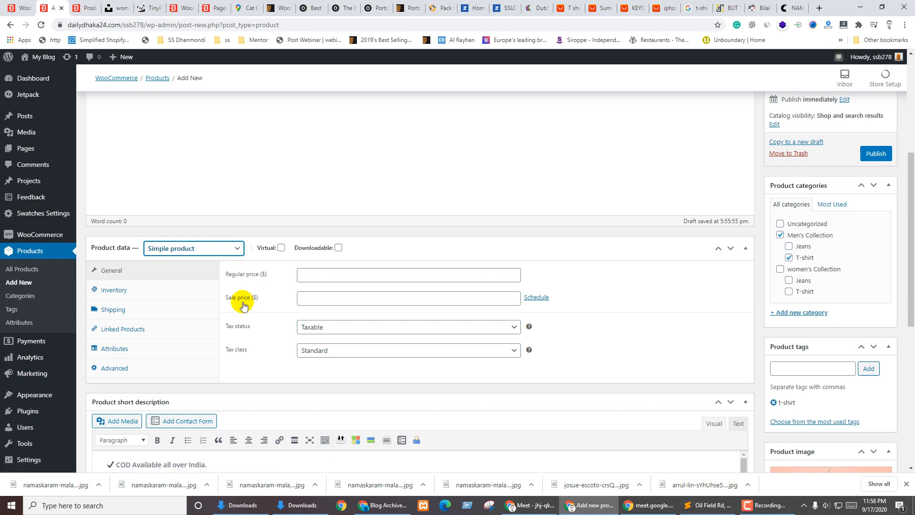
{"action": "scroll", "coordinate": [905, 425], "scroll_direction": "down", "scroll_amount": 7}
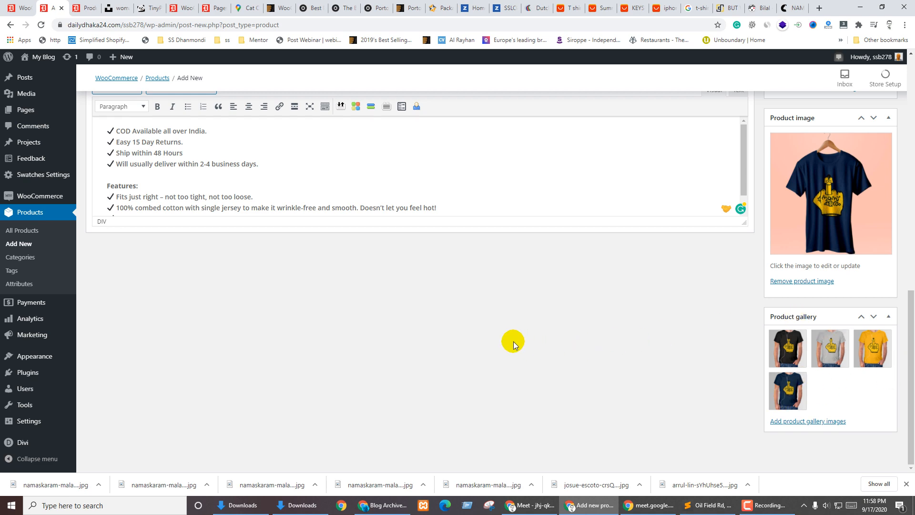
{"action": "scroll", "coordinate": [476, 354], "scroll_direction": "up", "scroll_amount": 4}
{"action": "scroll", "coordinate": [552, 387], "scroll_direction": "up", "scroll_amount": 4}
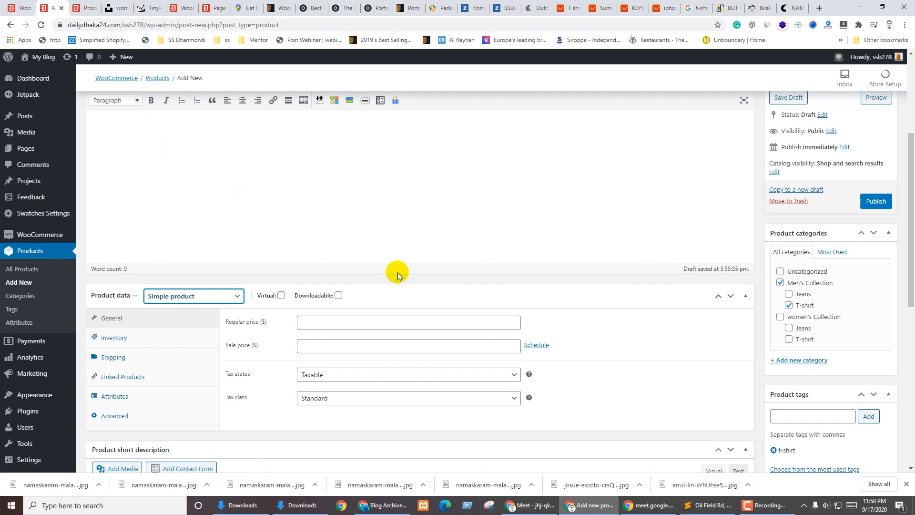
{"action": "scroll", "coordinate": [810, 436], "scroll_direction": "down", "scroll_amount": 8}
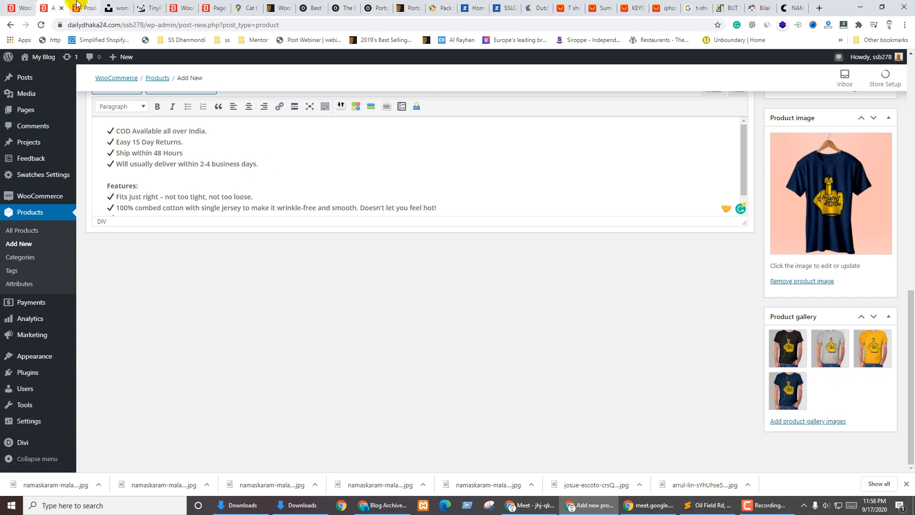
Go to the Color attribute's terms list under Products > Attributes
{"action": "left_click", "coordinate": [16, 4]}
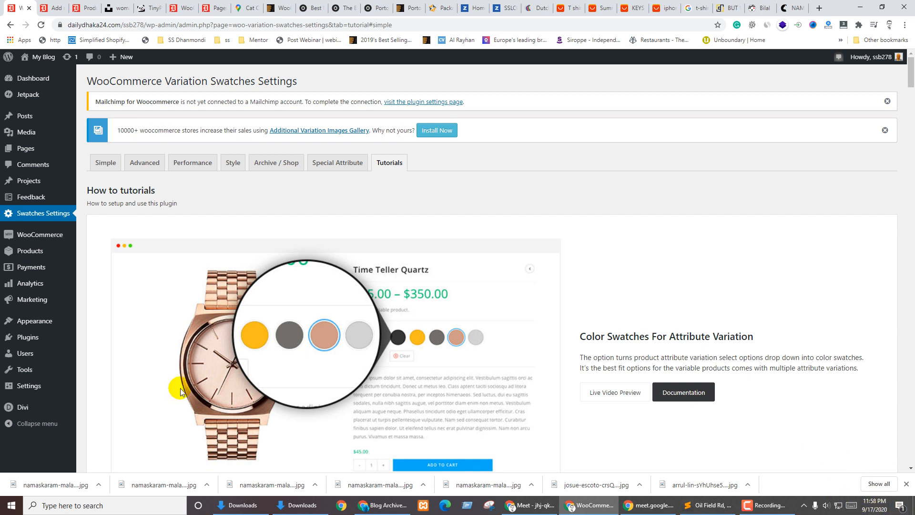
{"action": "mouse_move", "coordinate": [30, 250]}
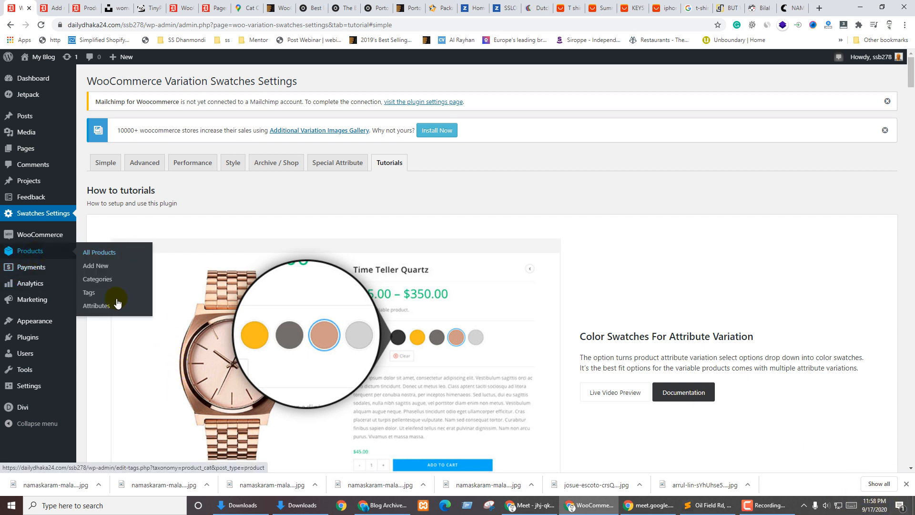
{"action": "left_click", "coordinate": [96, 307]}
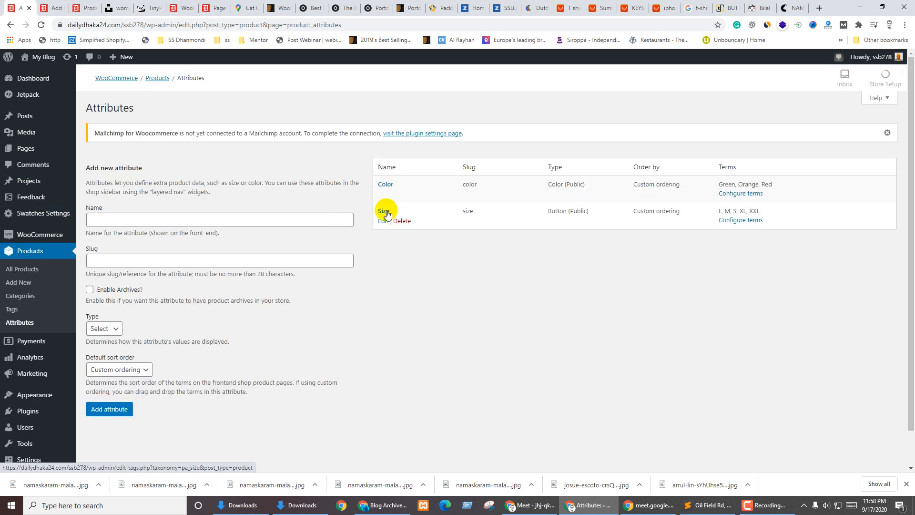
{"action": "left_click", "coordinate": [383, 195]}
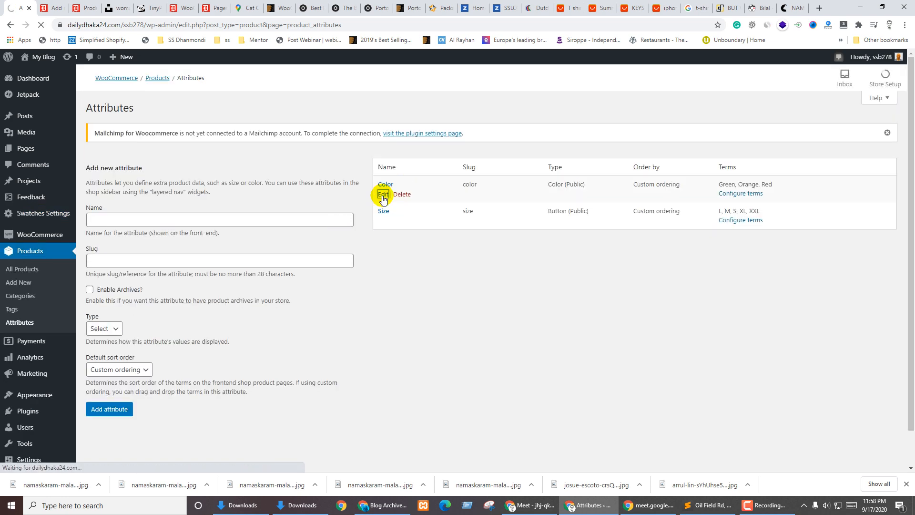
{"action": "left_click", "coordinate": [9, 28]}
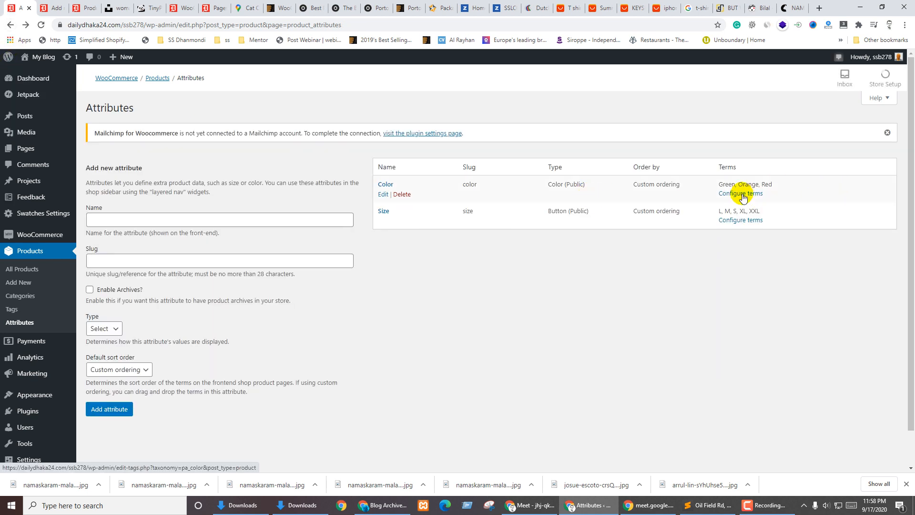
{"action": "left_click", "coordinate": [742, 193]}
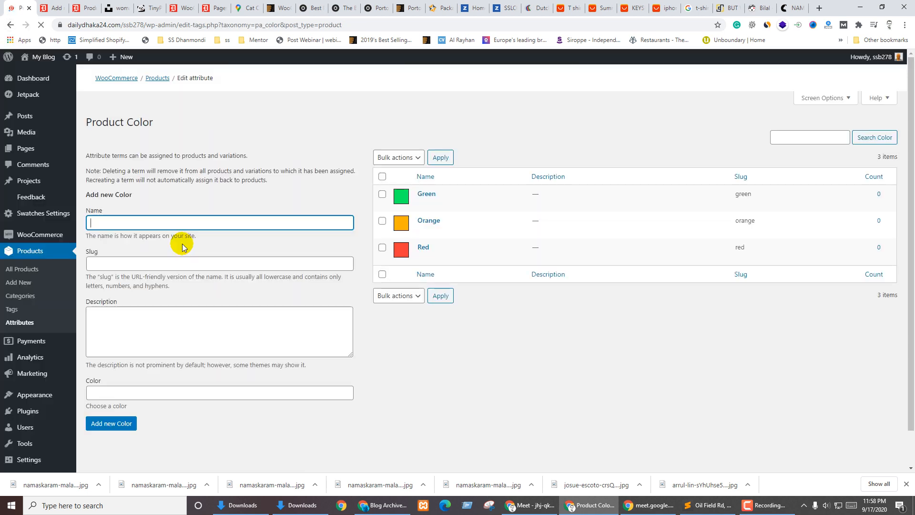
Add Navy Blue and Black as colour terms, giving Black a swatch colour
{"action": "left_click", "coordinate": [119, 241]}
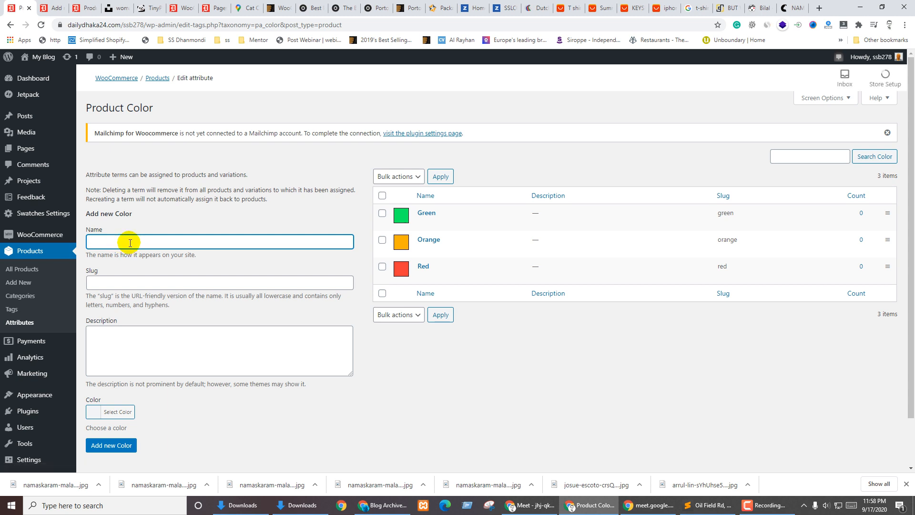
{"action": "key", "text": "alt+Tab"}
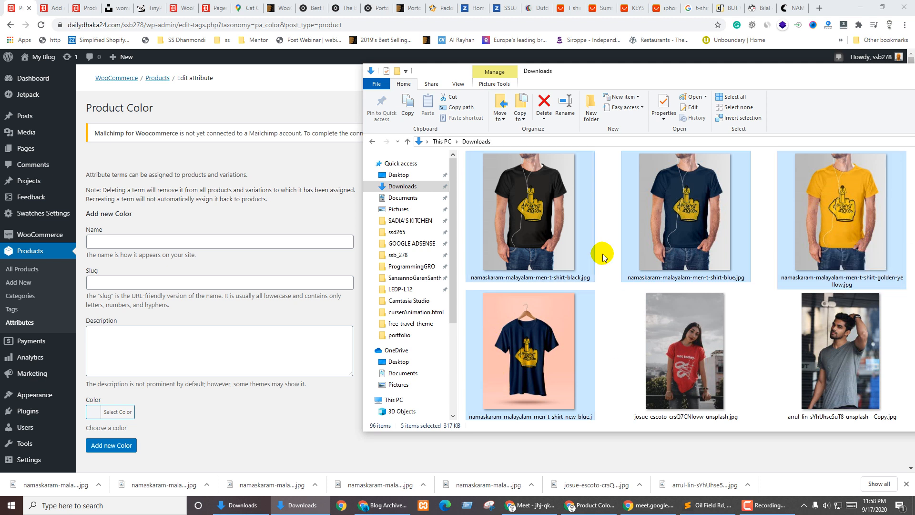
{"action": "left_click", "coordinate": [689, 224]}
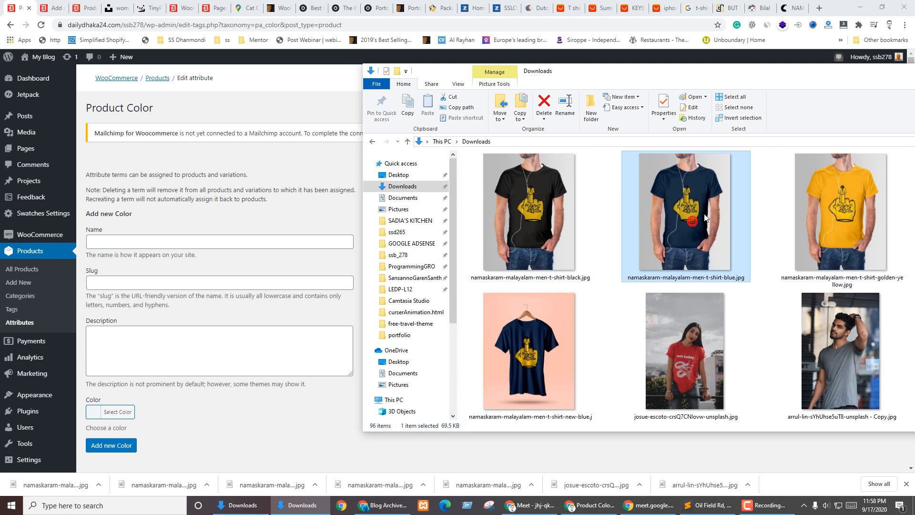
{"action": "left_click", "coordinate": [511, 207]}
{"action": "key", "text": "alt+Tab"}
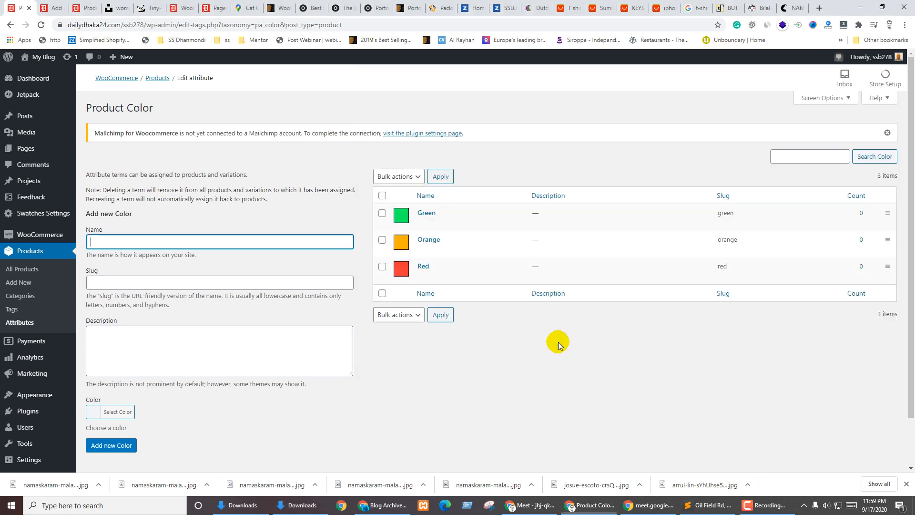
{"action": "type", "text": "Nev"}
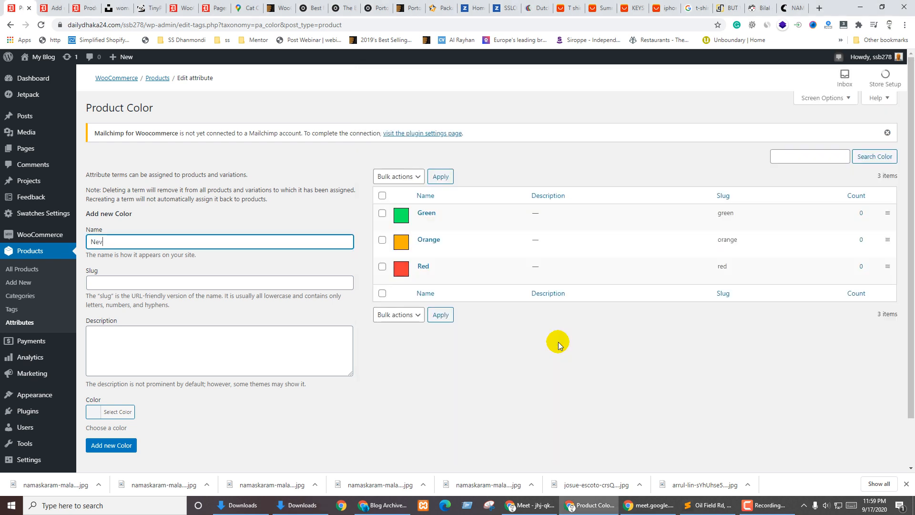
{"action": "type", "text": "ack"}
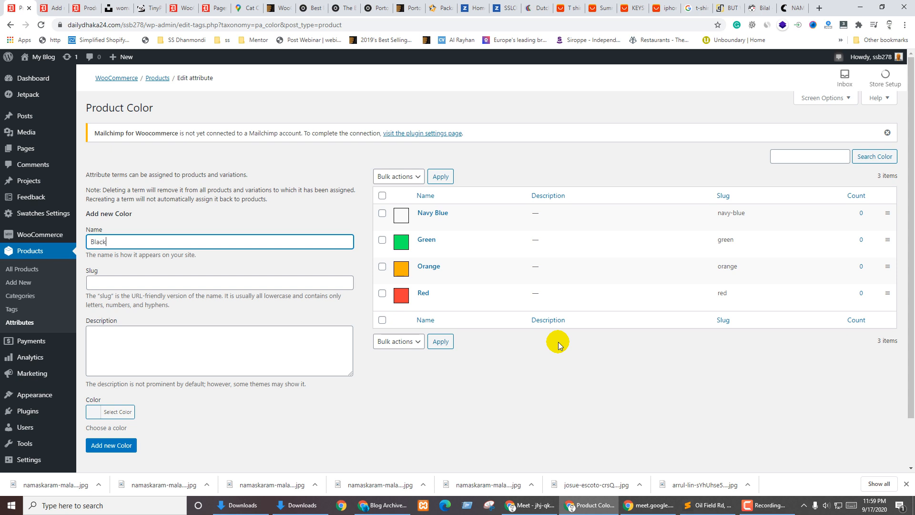
{"action": "type", "text": "Black"}
{"action": "left_click", "coordinate": [118, 412]}
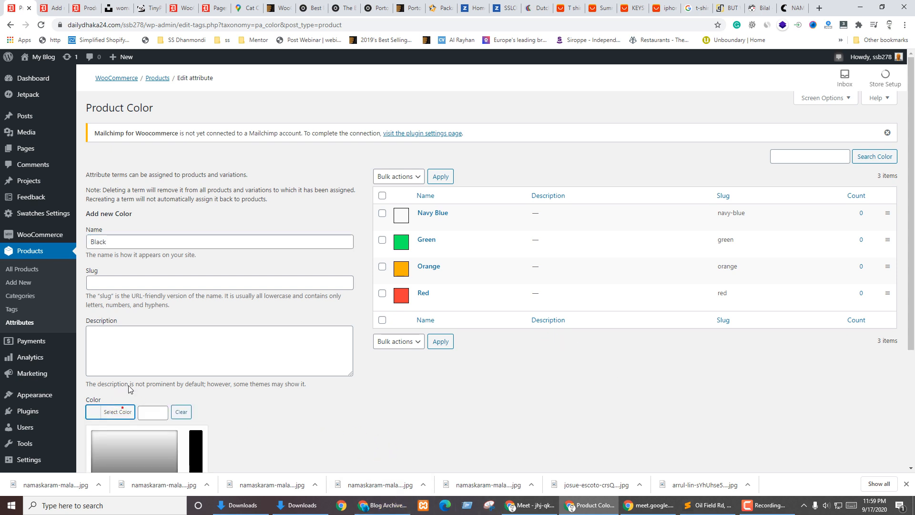
{"action": "scroll", "coordinate": [132, 387], "scroll_direction": "down", "scroll_amount": 3}
{"action": "left_click_drag", "start_coordinate": [118, 342], "coordinate": [75, 379]}
{"action": "left_click", "coordinate": [109, 392]}
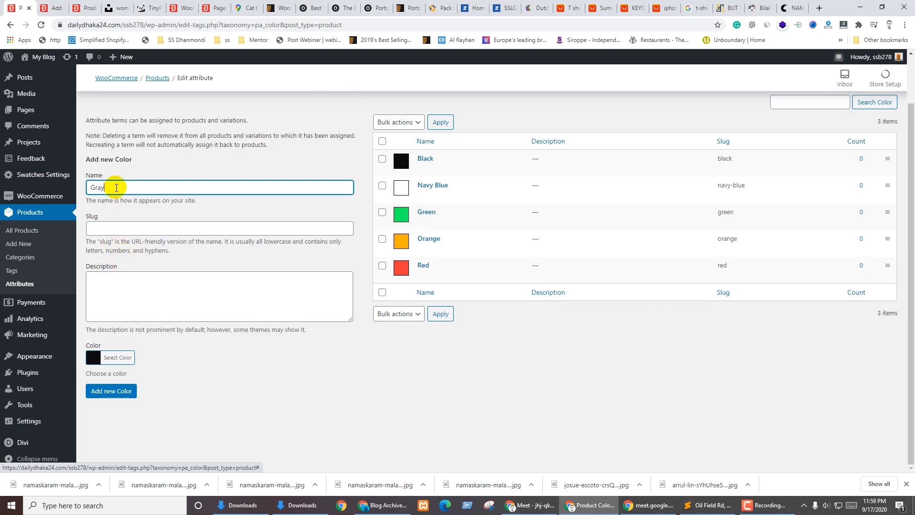
Add Gray as a colour term with a light gray swatch
{"action": "left_click", "coordinate": [119, 356]}
{"action": "left_click_drag", "start_coordinate": [134, 388], "coordinate": [86, 392]}
{"action": "left_click", "coordinate": [223, 357]}
{"action": "left_click", "coordinate": [111, 390]}
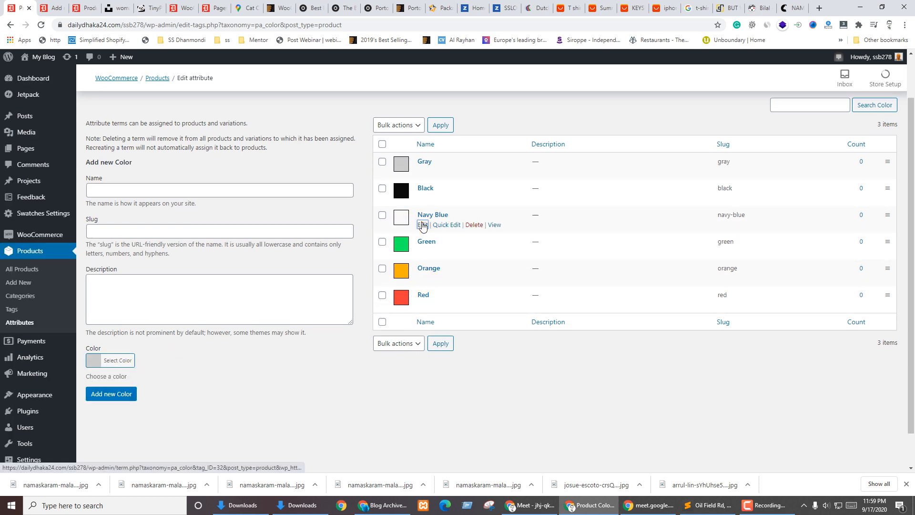
Change the Navy Blue term's swatch to dark navy #093875 and update it
{"action": "left_click", "coordinate": [422, 224]}
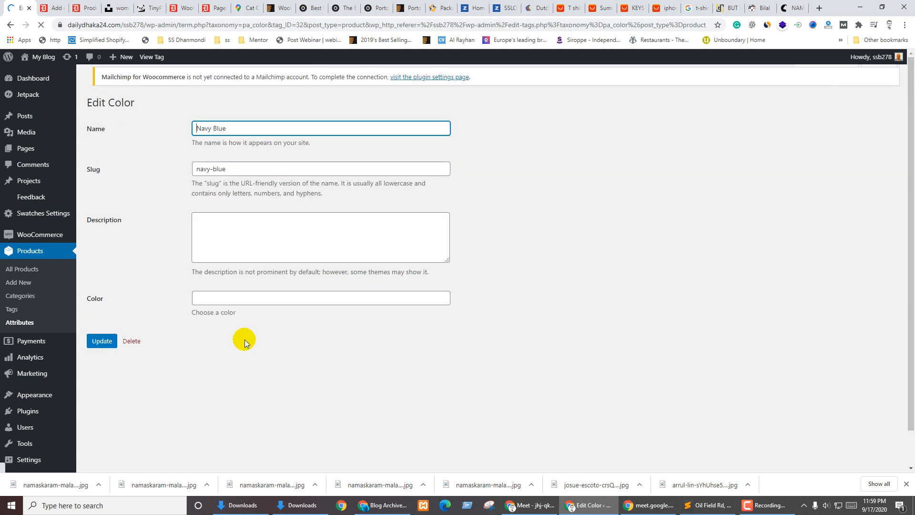
{"action": "left_click", "coordinate": [198, 301]}
{"action": "scroll", "coordinate": [359, 317], "scroll_direction": "down", "scroll_amount": 1}
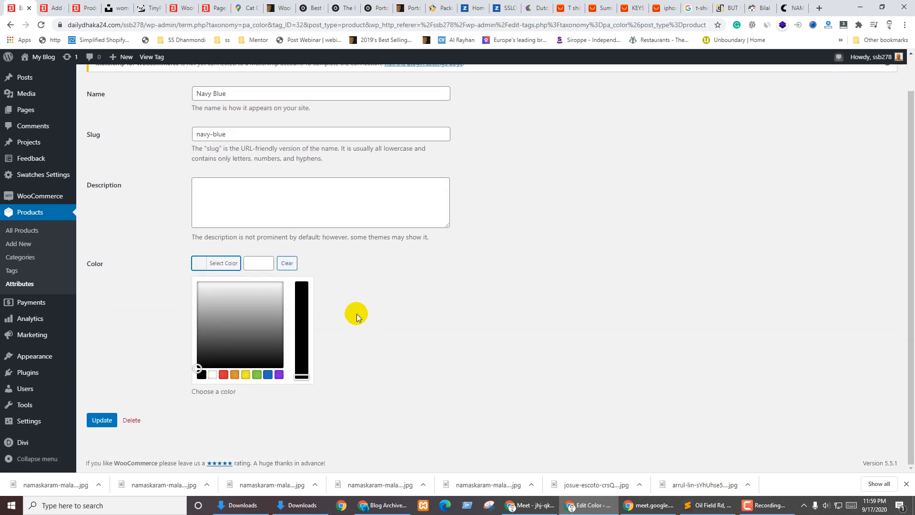
{"action": "left_click", "coordinate": [268, 374]}
{"action": "left_click_drag", "start_coordinate": [250, 296], "coordinate": [256, 322]}
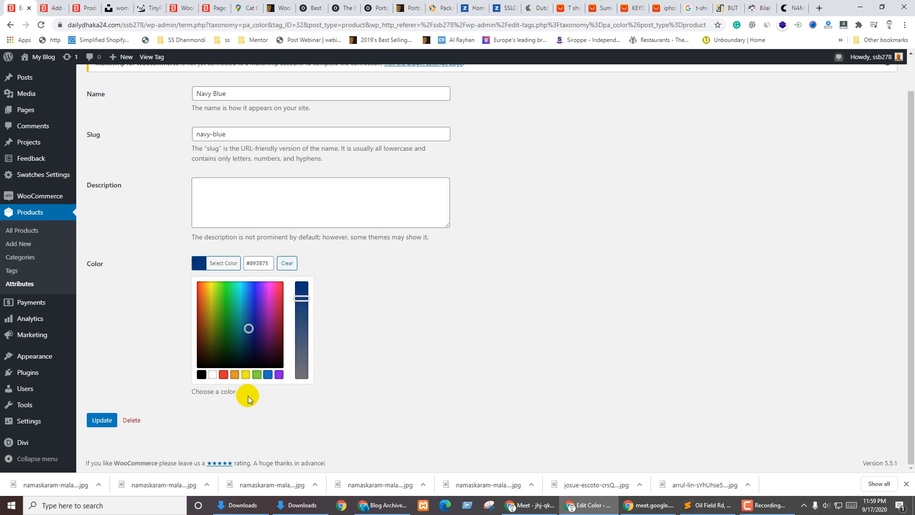
{"action": "left_click", "coordinate": [94, 425]}
{"action": "left_click", "coordinate": [98, 348]}
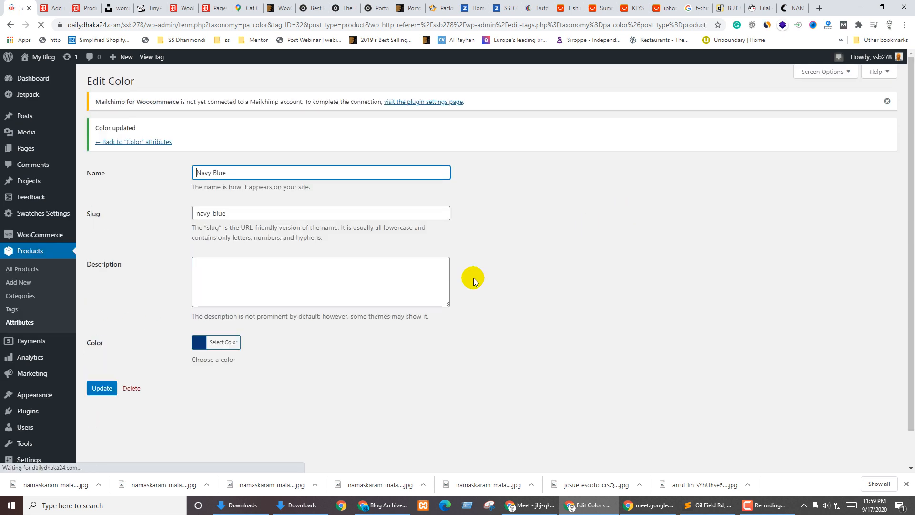
{"action": "left_click", "coordinate": [139, 142]}
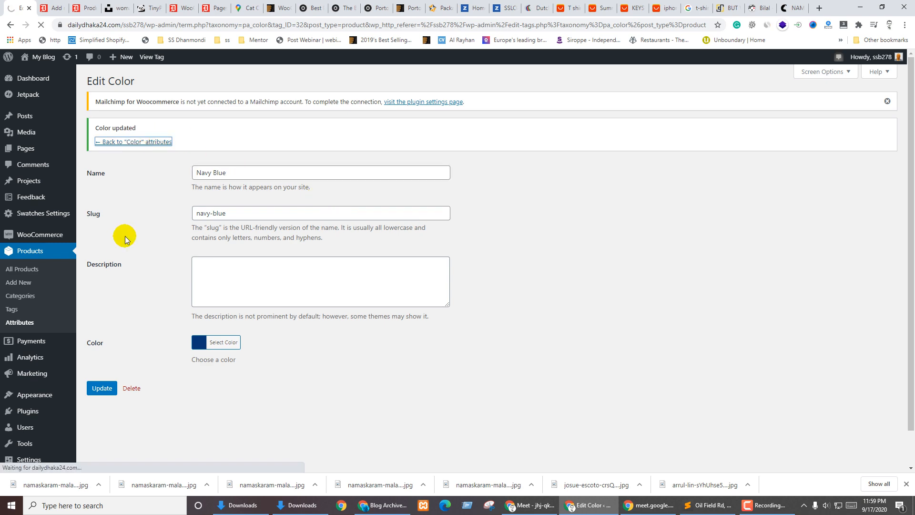
{"action": "key", "text": "ctrl+Tab"}
Enter regular price 200 and sale price 180, set tax status Shipping only, keep tax class Standard
{"action": "scroll", "coordinate": [762, 283], "scroll_direction": "up", "scroll_amount": 6}
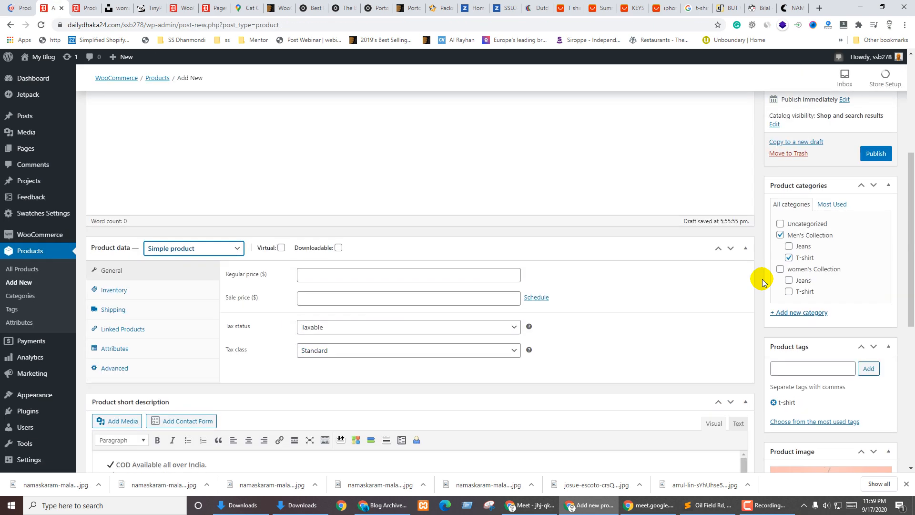
{"action": "scroll", "coordinate": [762, 282], "scroll_direction": "up", "scroll_amount": 5}
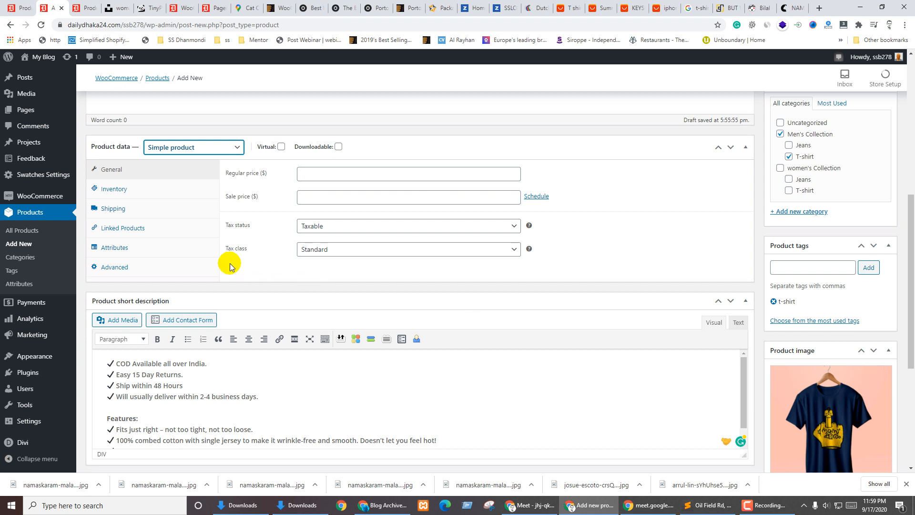
{"action": "left_click", "coordinate": [325, 173]}
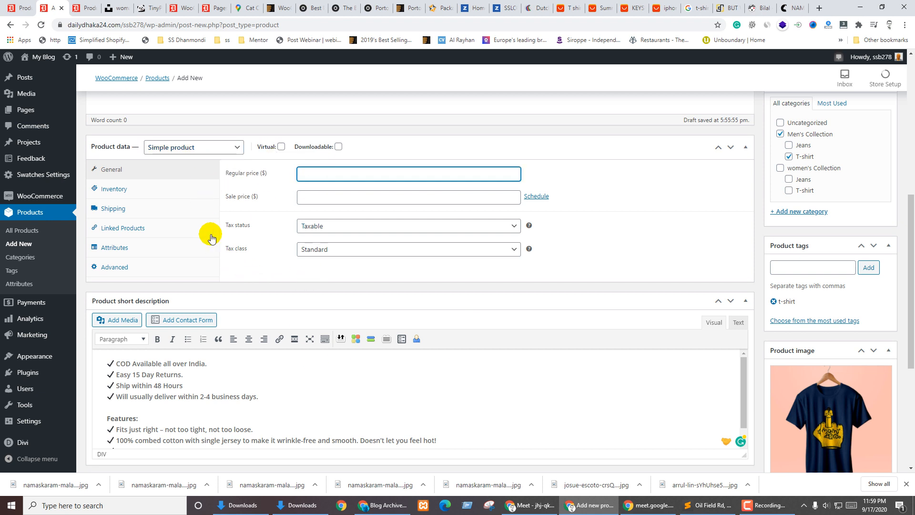
{"action": "type", "text": "200"}
{"action": "key", "text": "Tab"}
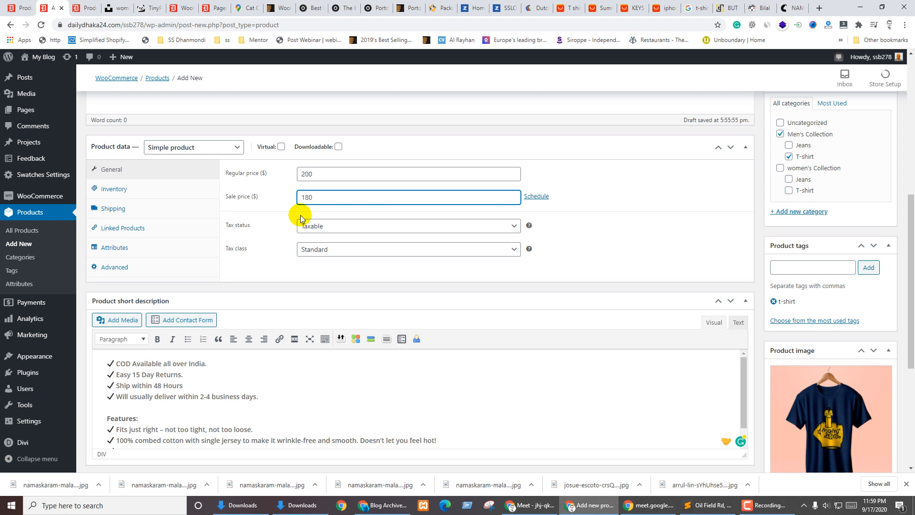
{"action": "left_click", "coordinate": [353, 226]}
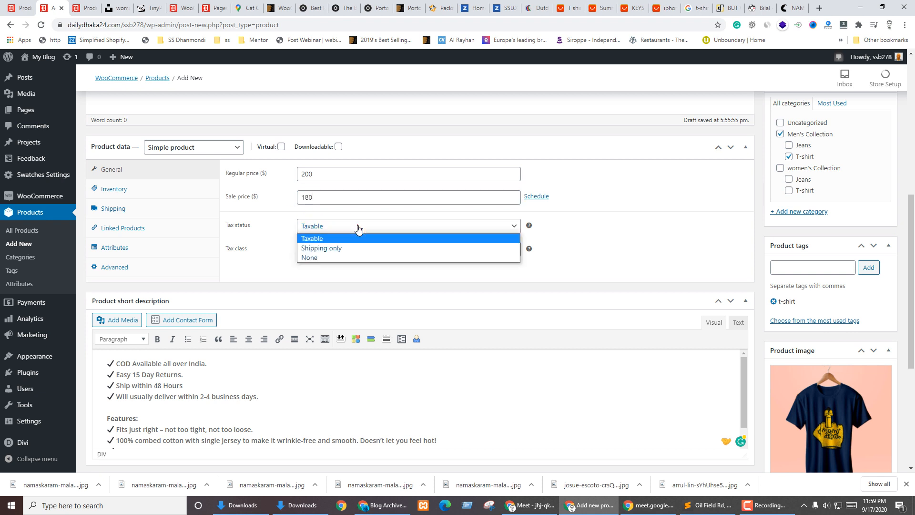
{"action": "left_click", "coordinate": [328, 248]}
{"action": "left_click", "coordinate": [253, 258]}
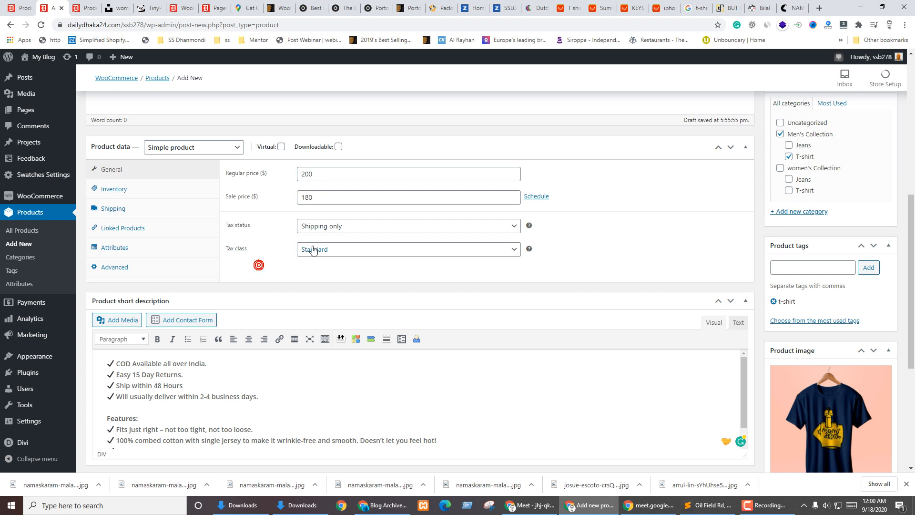
{"action": "left_click", "coordinate": [313, 249]}
{"action": "left_click", "coordinate": [247, 263]}
{"action": "left_click", "coordinate": [125, 189]}
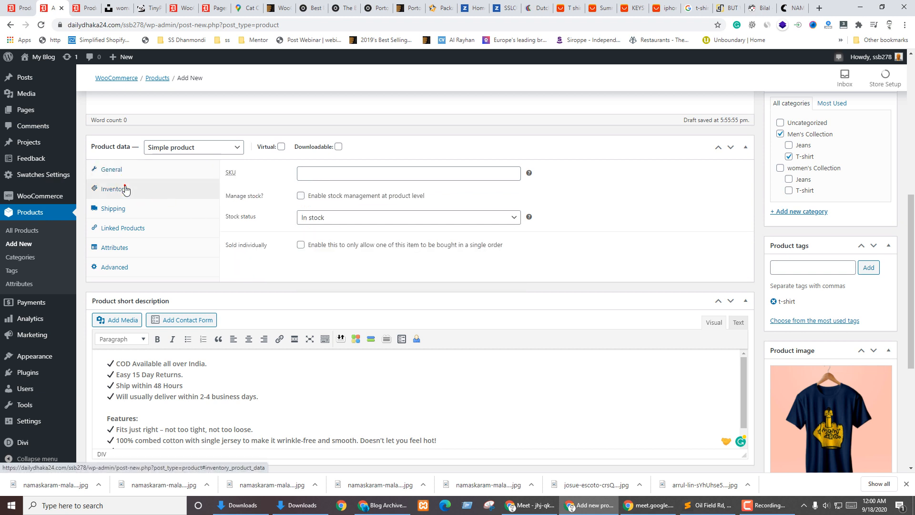
Give the T-shirt SKU MENTSH3445 and enable stock management with 50 in stock
{"action": "left_click", "coordinate": [329, 170]}
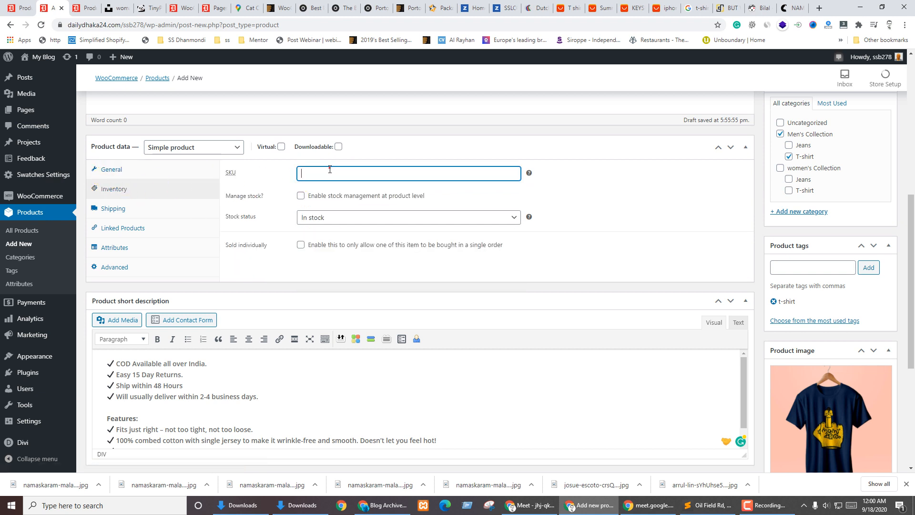
{"action": "left_click", "coordinate": [330, 170]}
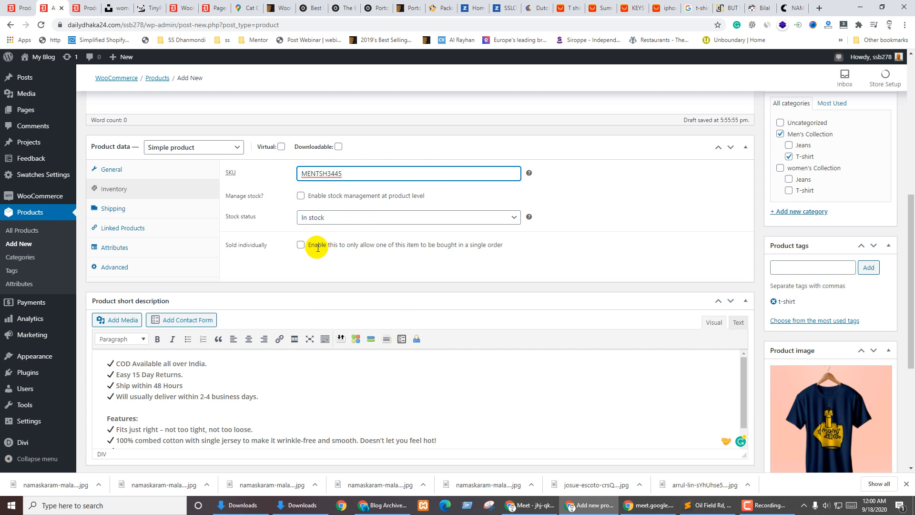
{"action": "left_click", "coordinate": [300, 196]}
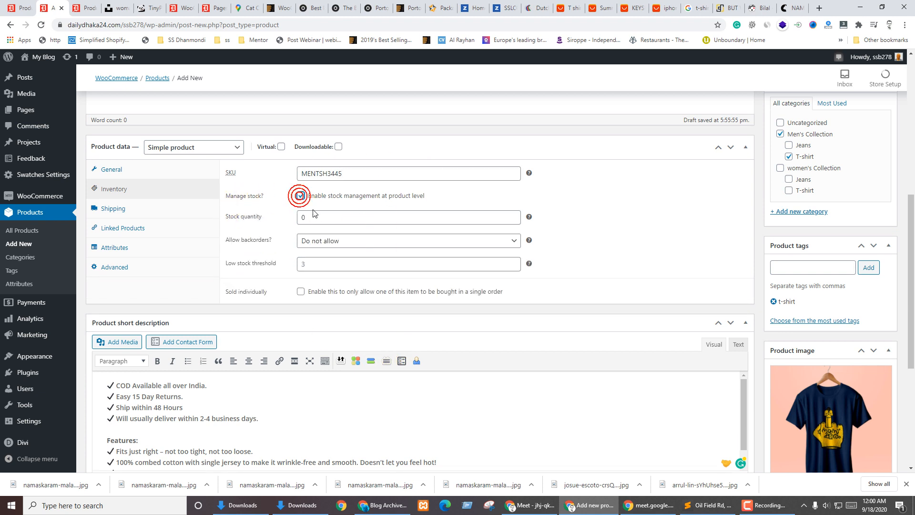
{"action": "left_click_drag", "start_coordinate": [312, 215], "coordinate": [288, 214]}
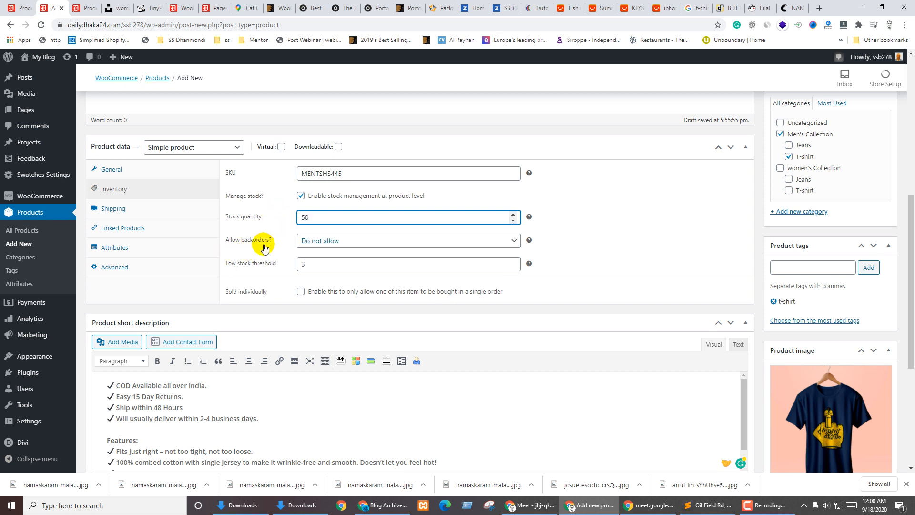
Set backorders to 'Do not allow', keep the default low stock threshold, and uncheck Sold individually
{"action": "left_click", "coordinate": [344, 243]}
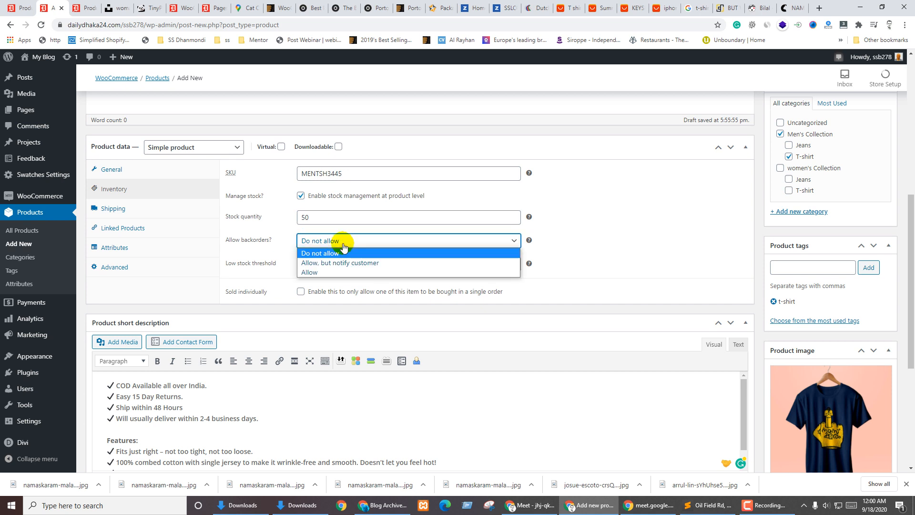
{"action": "left_click", "coordinate": [337, 262]}
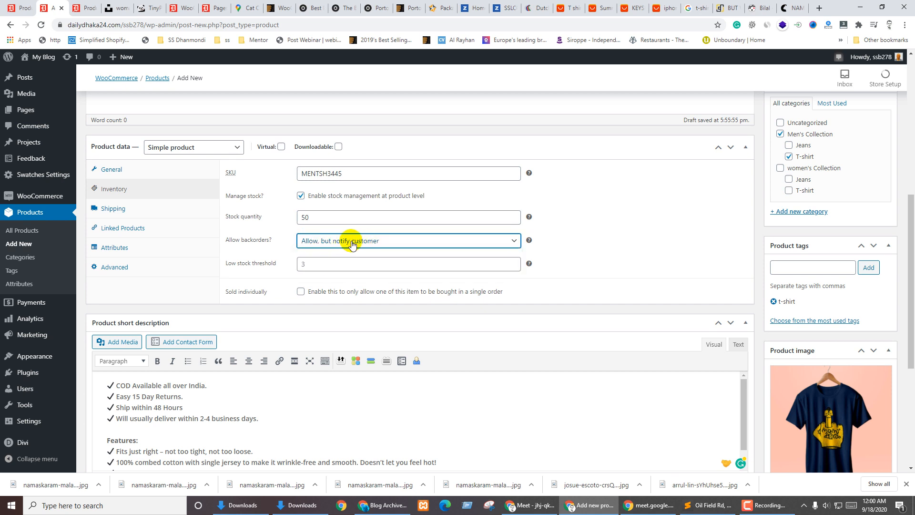
{"action": "left_click", "coordinate": [352, 243]}
{"action": "left_click", "coordinate": [321, 273]}
{"action": "left_click", "coordinate": [352, 241]}
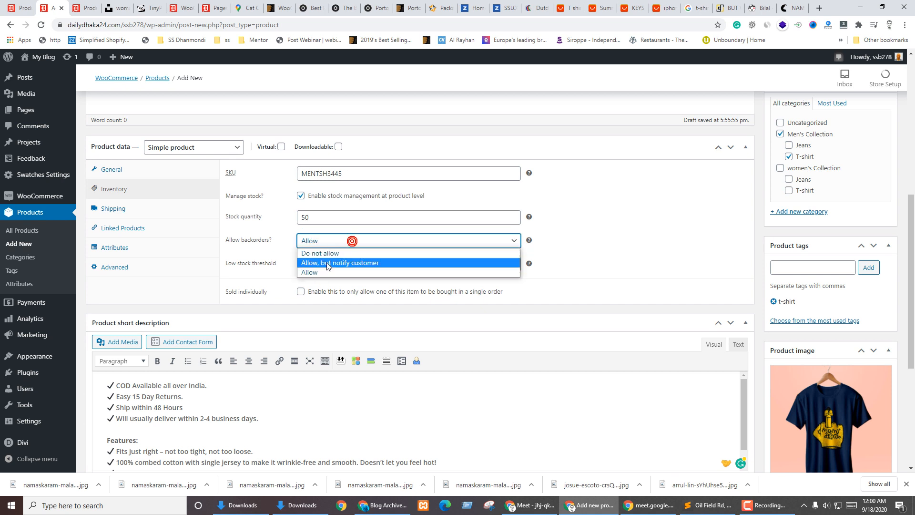
{"action": "left_click", "coordinate": [326, 253]}
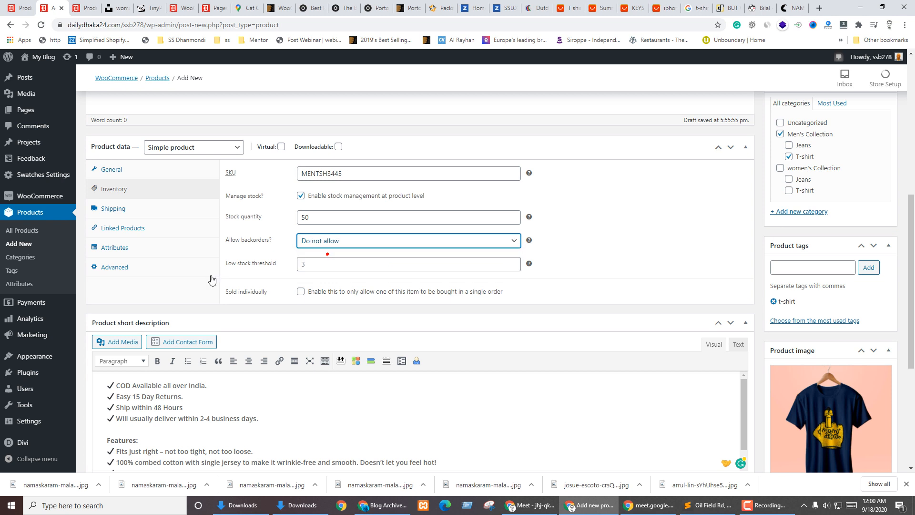
{"action": "left_click", "coordinate": [237, 269]}
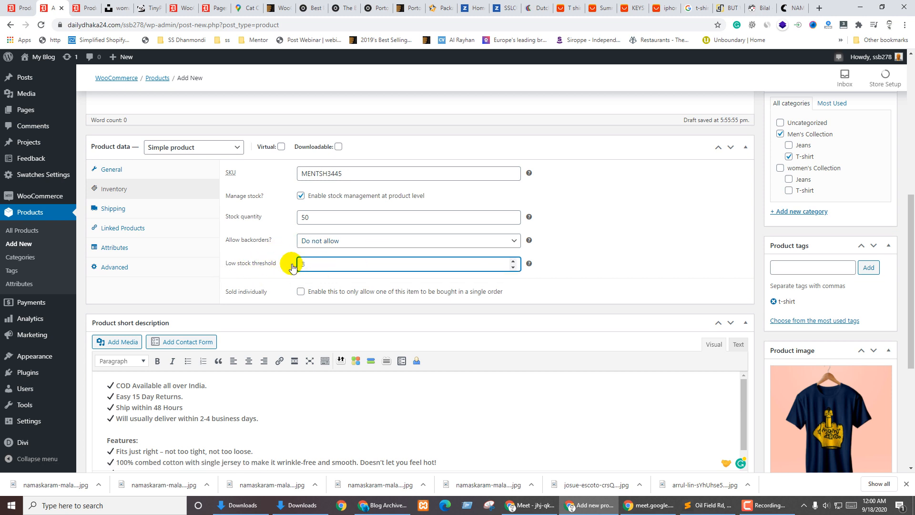
{"action": "left_click", "coordinate": [612, 260]}
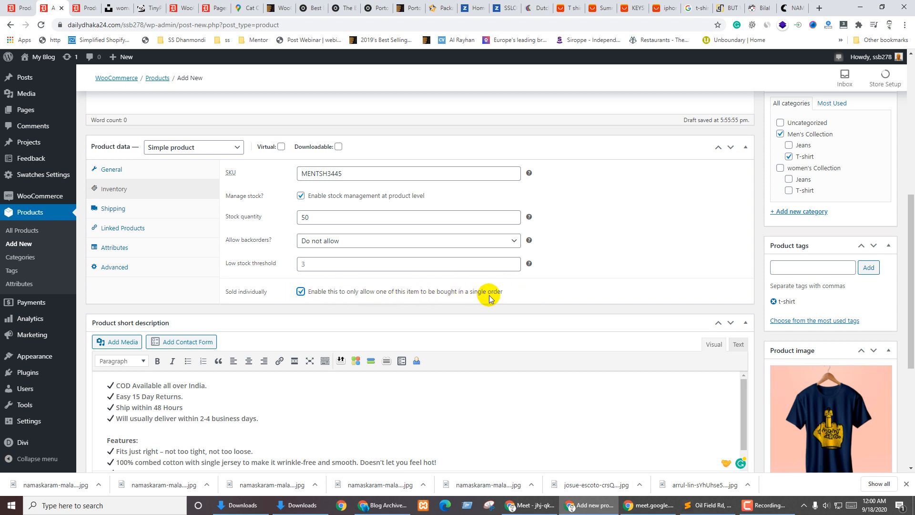
{"action": "left_click", "coordinate": [300, 292]}
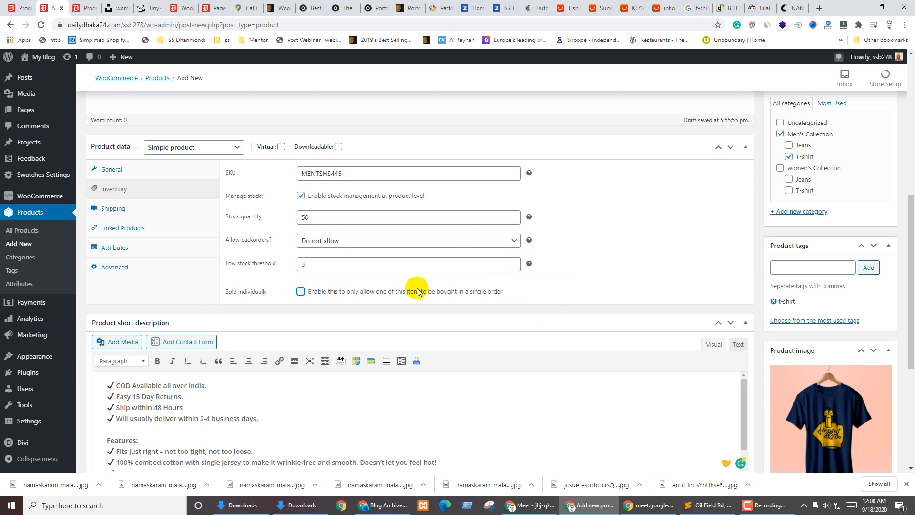
Keep the product's shipping class set to 'No shipping class'
{"action": "left_click", "coordinate": [119, 208]}
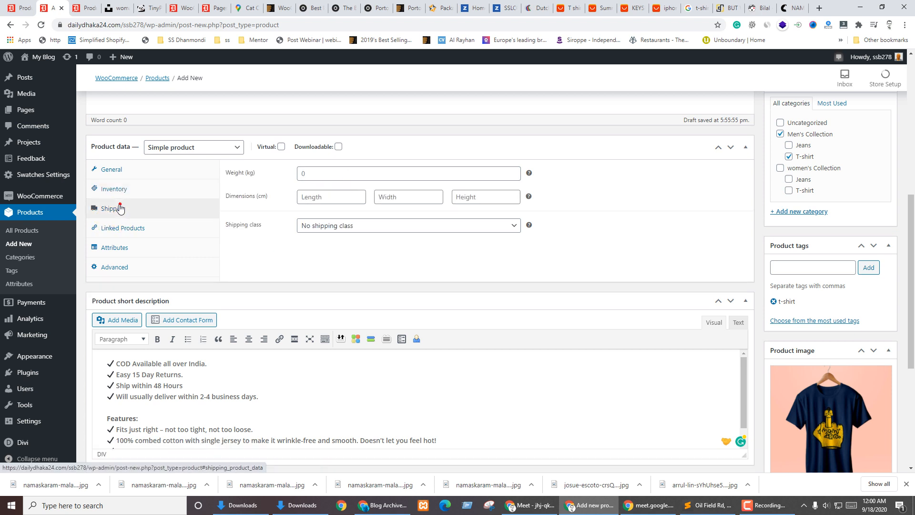
{"action": "left_click", "coordinate": [327, 225]}
{"action": "left_click", "coordinate": [329, 248]}
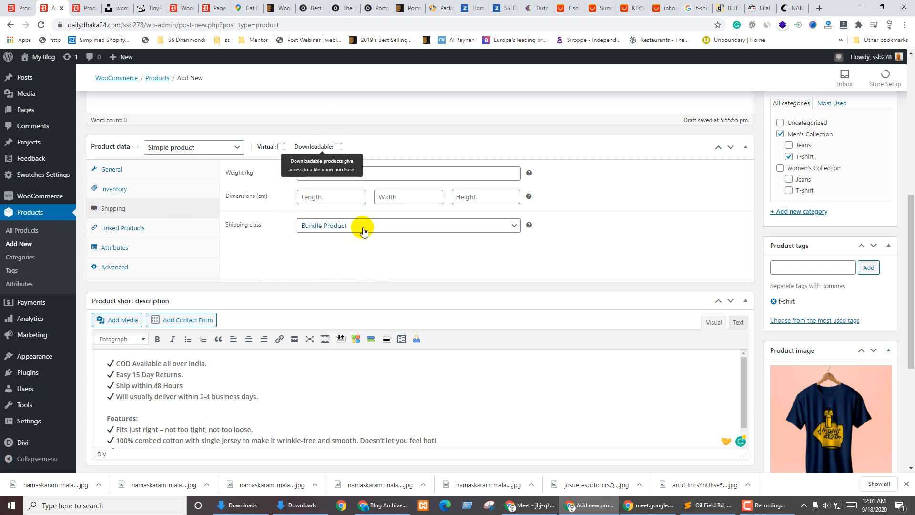
{"action": "left_click", "coordinate": [419, 225]}
{"action": "left_click", "coordinate": [333, 237]}
{"action": "left_click", "coordinate": [530, 260]}
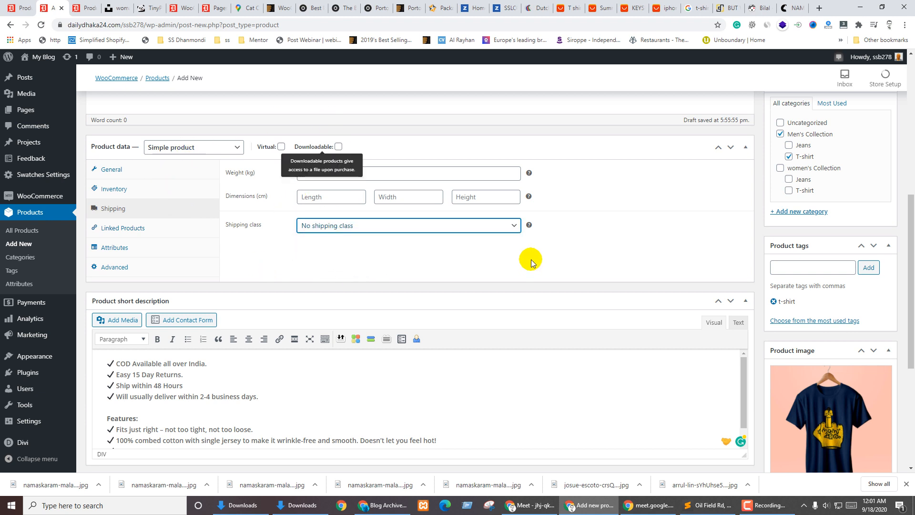
Leave the Linked Products upsells and cross-sells empty
{"action": "left_click", "coordinate": [125, 228]}
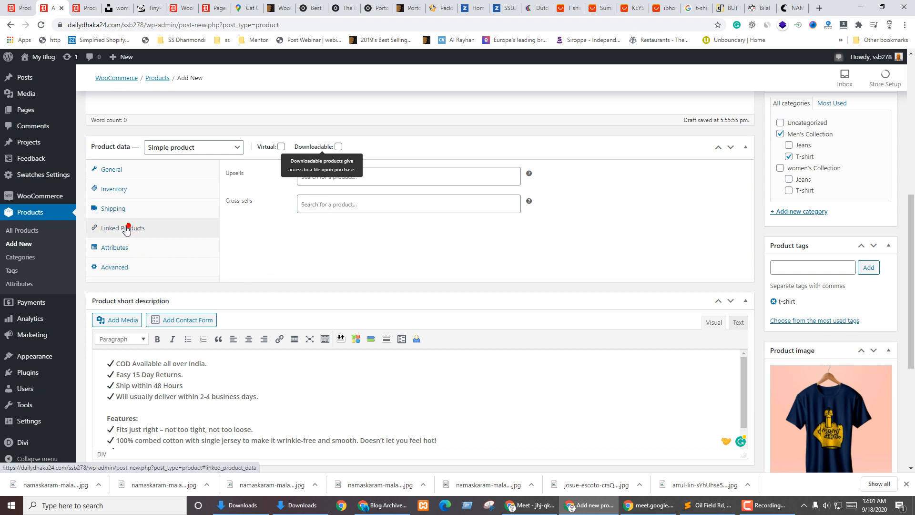
{"action": "left_click", "coordinate": [336, 177]}
{"action": "left_click", "coordinate": [385, 272]}
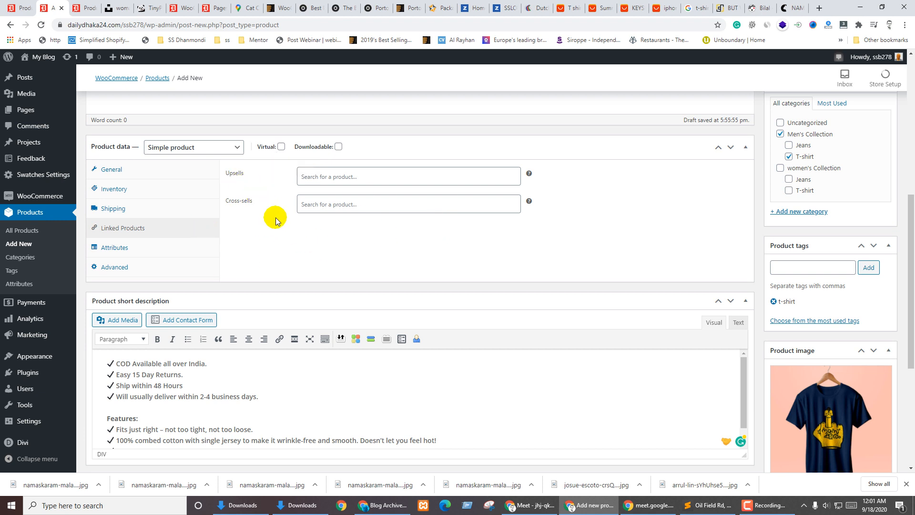
{"action": "left_click", "coordinate": [339, 204]}
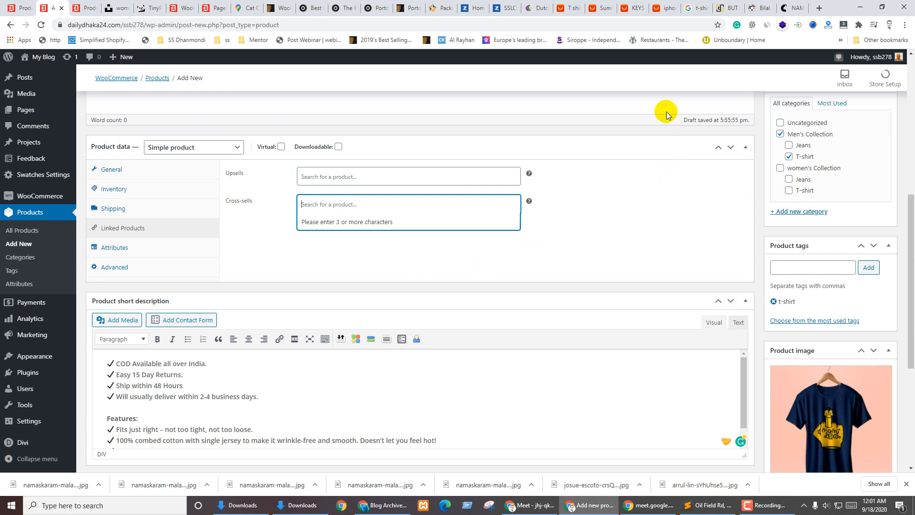
{"action": "left_click", "coordinate": [796, 8]}
{"action": "scroll", "coordinate": [286, 267], "scroll_direction": "down", "scroll_amount": 13}
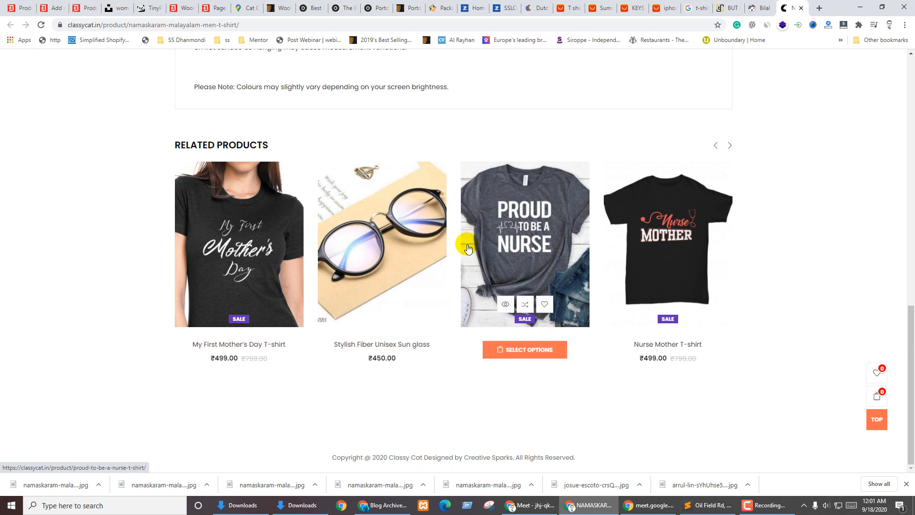
{"action": "left_click", "coordinate": [77, 4]}
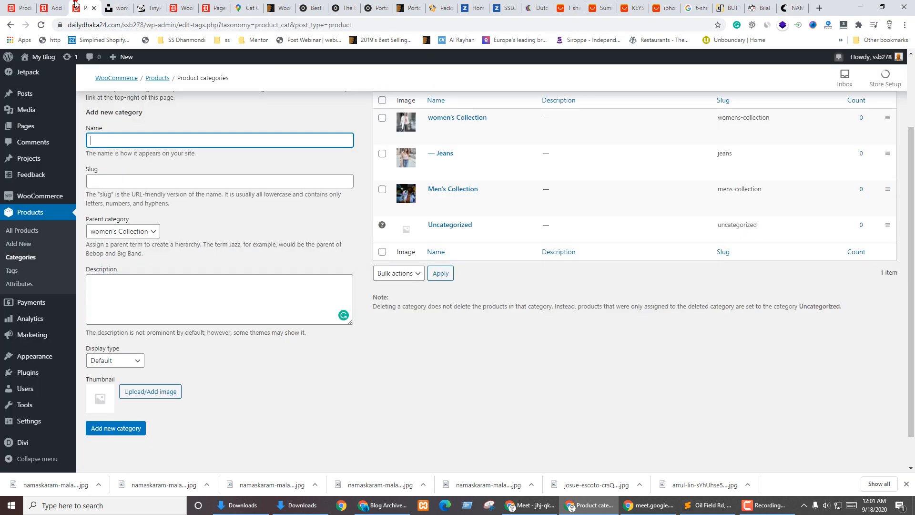
{"action": "left_click", "coordinate": [59, 7]}
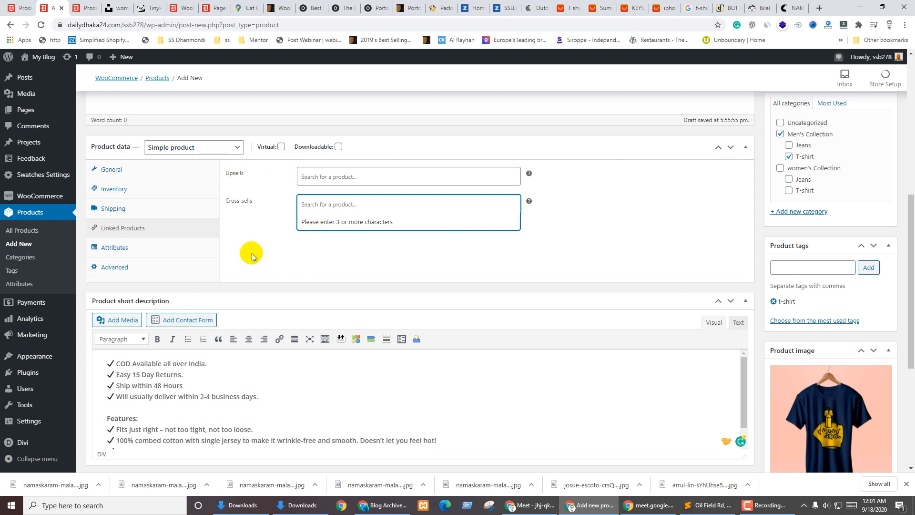
{"action": "left_click", "coordinate": [114, 247]}
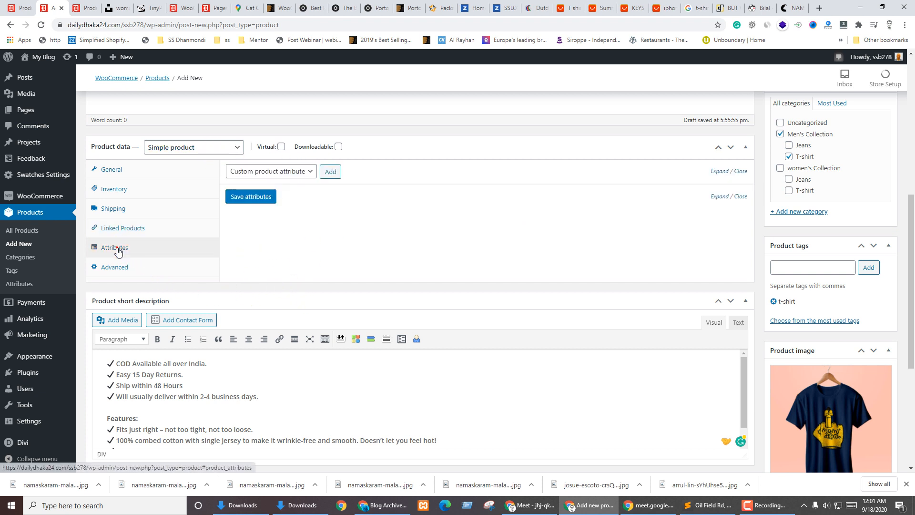
Review the Color and Size attribute options without adding any attribute
{"action": "left_click", "coordinate": [262, 168]}
{"action": "left_click", "coordinate": [446, 167]}
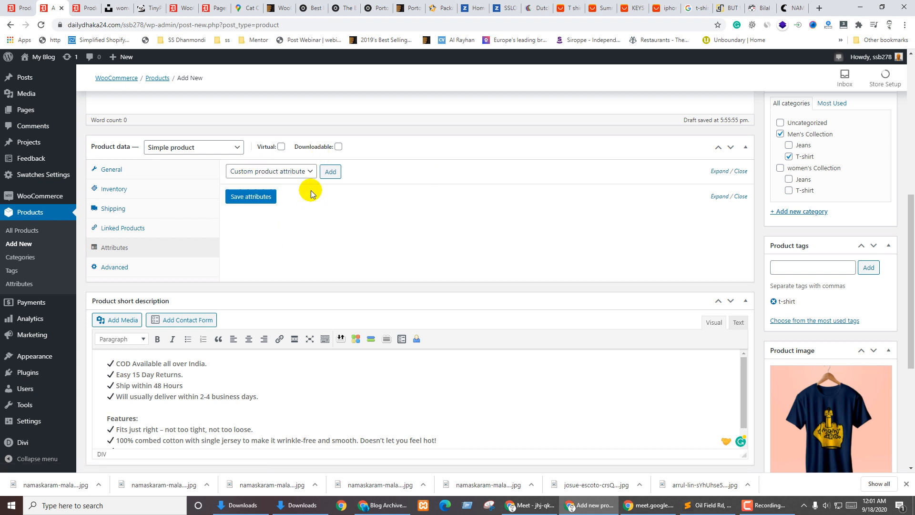
{"action": "left_click", "coordinate": [310, 171]}
{"action": "left_click", "coordinate": [301, 174]}
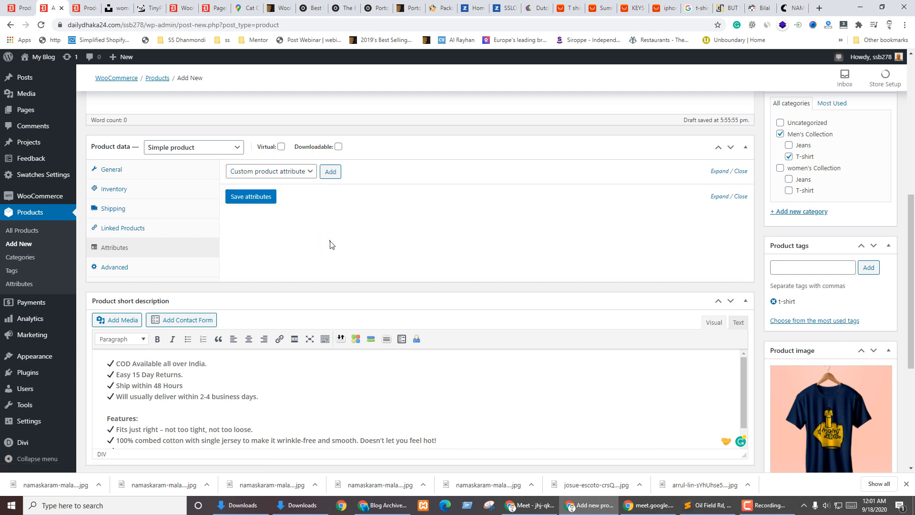
{"action": "left_click", "coordinate": [243, 173]}
{"action": "left_click", "coordinate": [257, 250]}
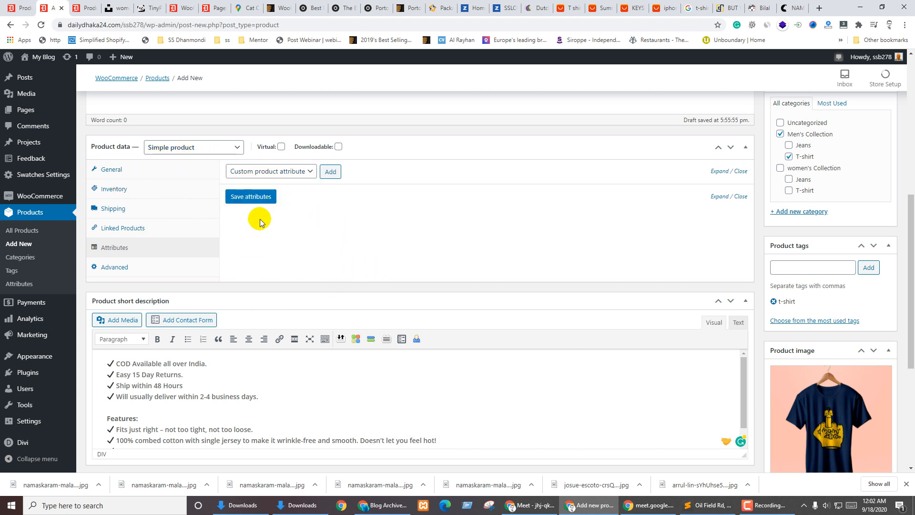
Check the Advanced settings and publish the NAMASKARAM Malayalam Men T-shirt
{"action": "left_click", "coordinate": [115, 268]}
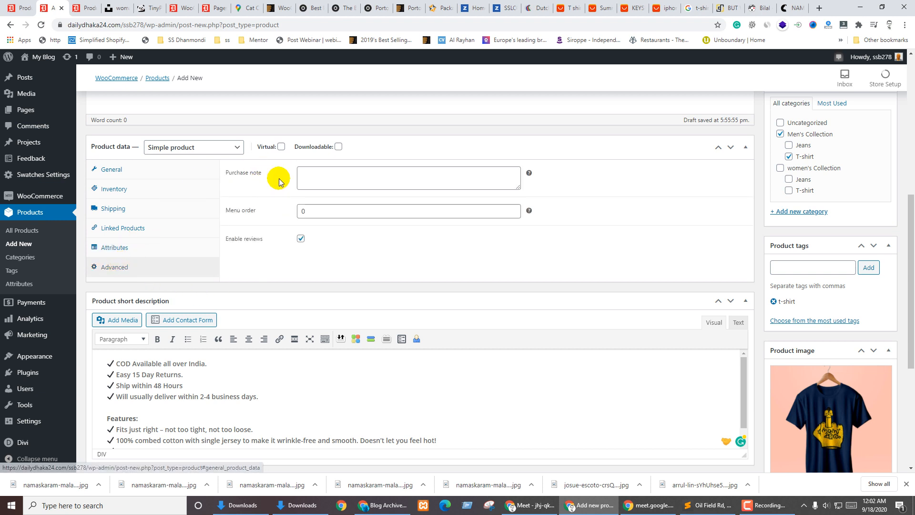
{"action": "left_click", "coordinate": [367, 172]}
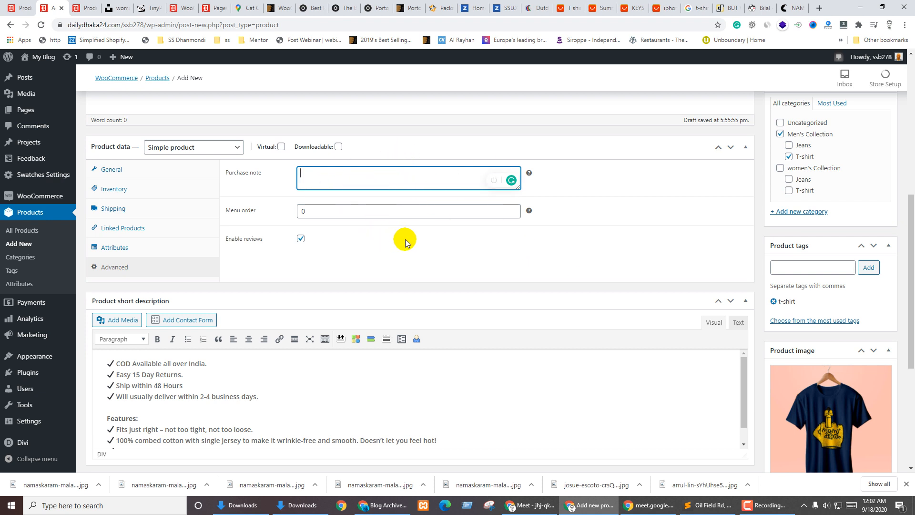
{"action": "scroll", "coordinate": [833, 302], "scroll_direction": "up", "scroll_amount": 6}
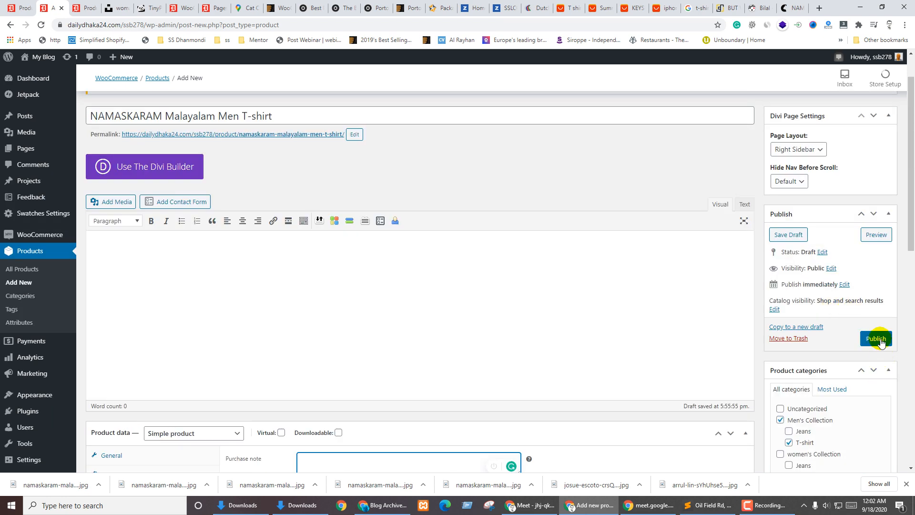
{"action": "left_click", "coordinate": [876, 338]}
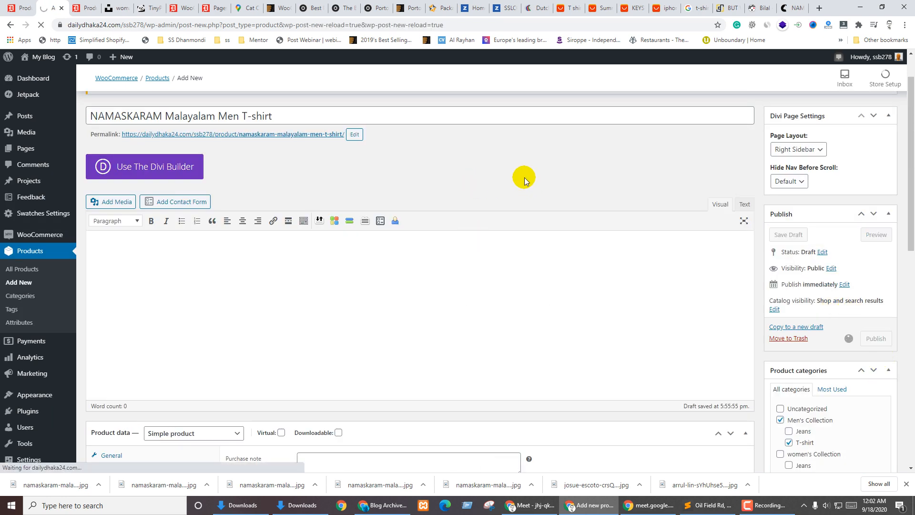
Go to Appearance > Menus in the WordPress admin
{"action": "left_click", "coordinate": [91, 7]}
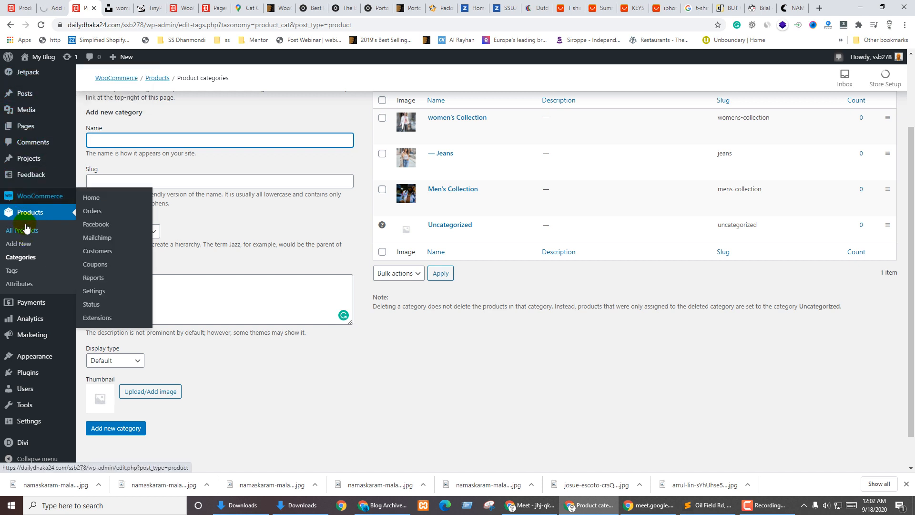
{"action": "mouse_move", "coordinate": [30, 358]}
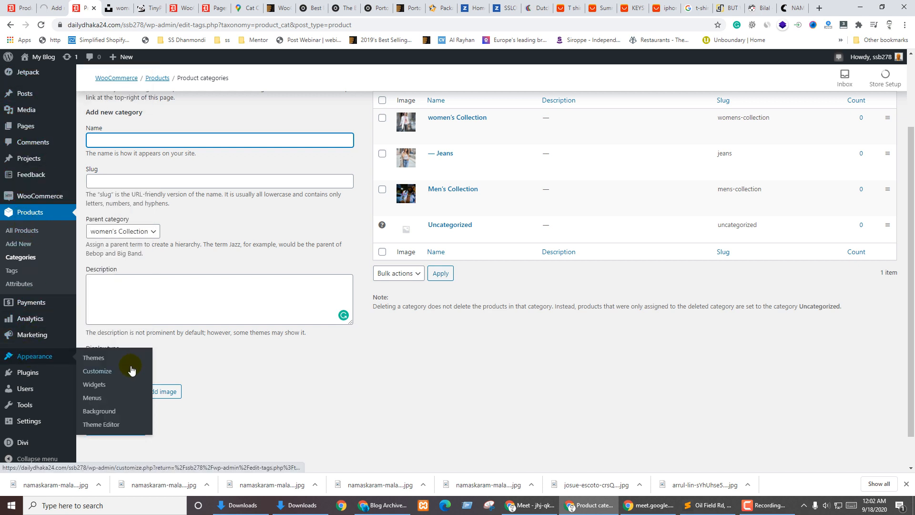
{"action": "left_click", "coordinate": [91, 391]}
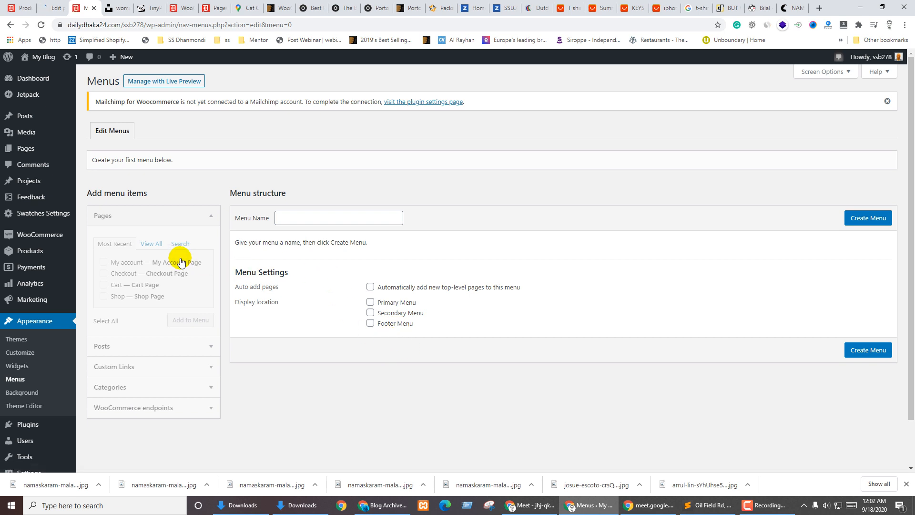
Create 'Main Menu' containing the Shop page, assign it to Primary Menu, and save it
{"action": "left_click", "coordinate": [326, 218]}
{"action": "left_click", "coordinate": [306, 234]}
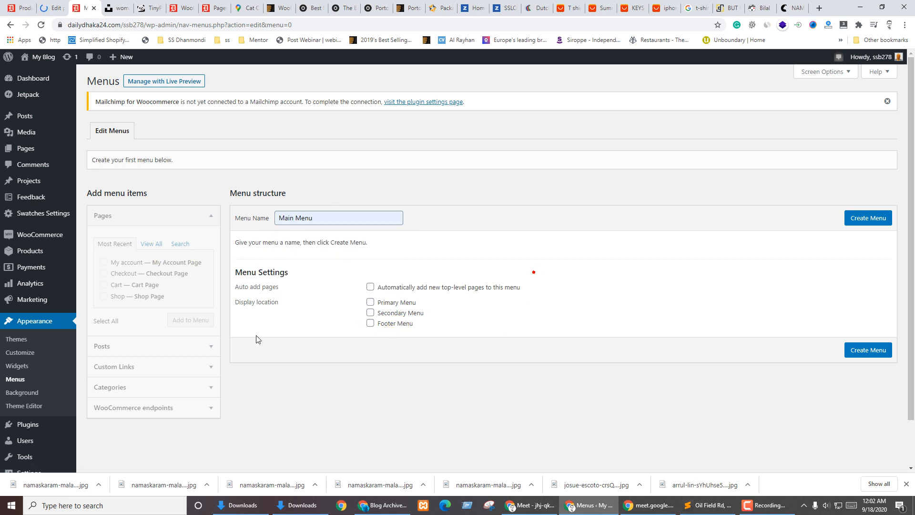
{"action": "left_click", "coordinate": [862, 221]}
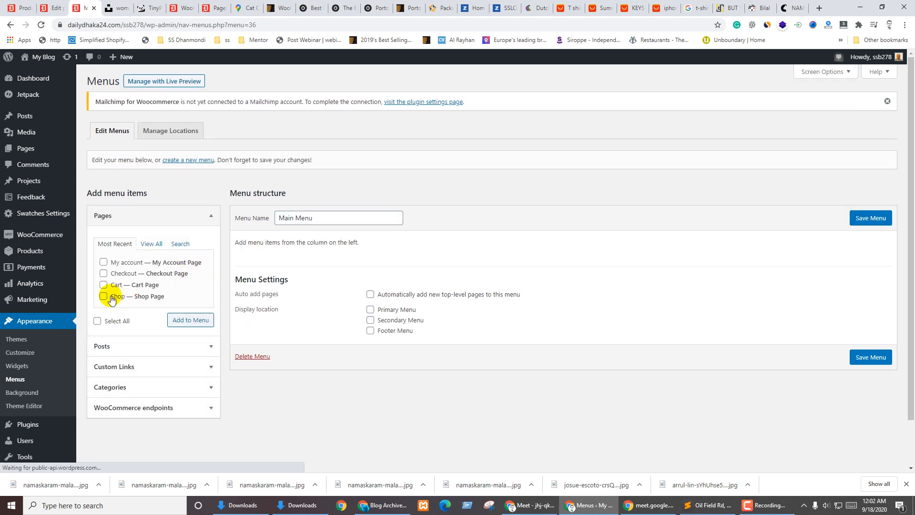
{"action": "left_click", "coordinate": [103, 296]}
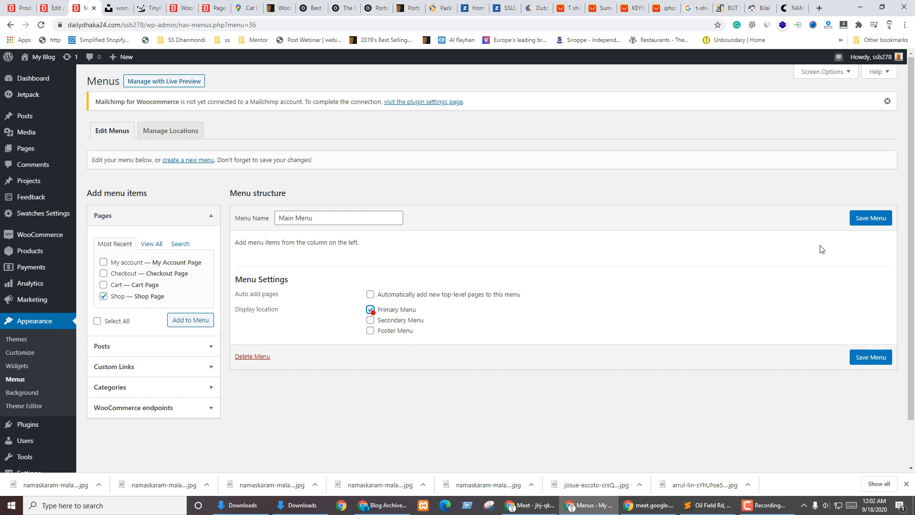
{"action": "left_click", "coordinate": [857, 218]}
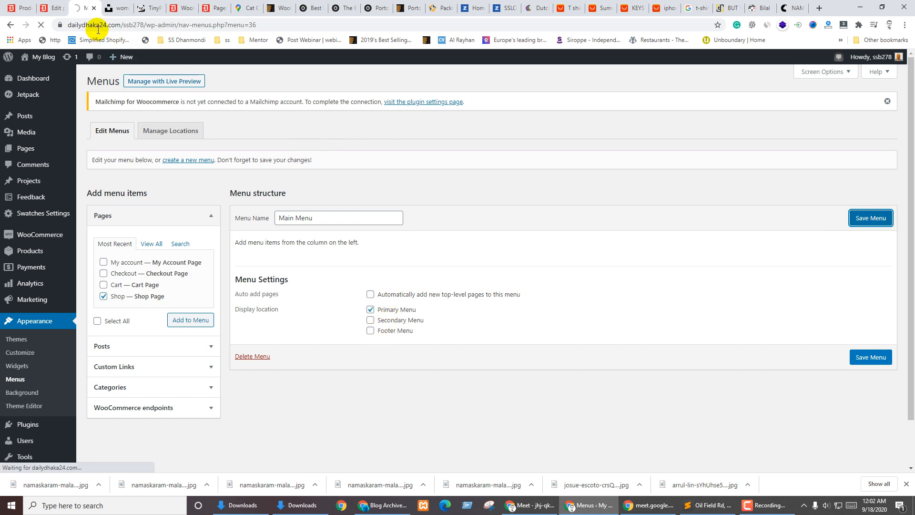
{"action": "left_click", "coordinate": [54, 8]}
Open the T-shirt from the storefront Shop page and browse its black, gray, yellow and navy photos
{"action": "mouse_move", "coordinate": [41, 58]}
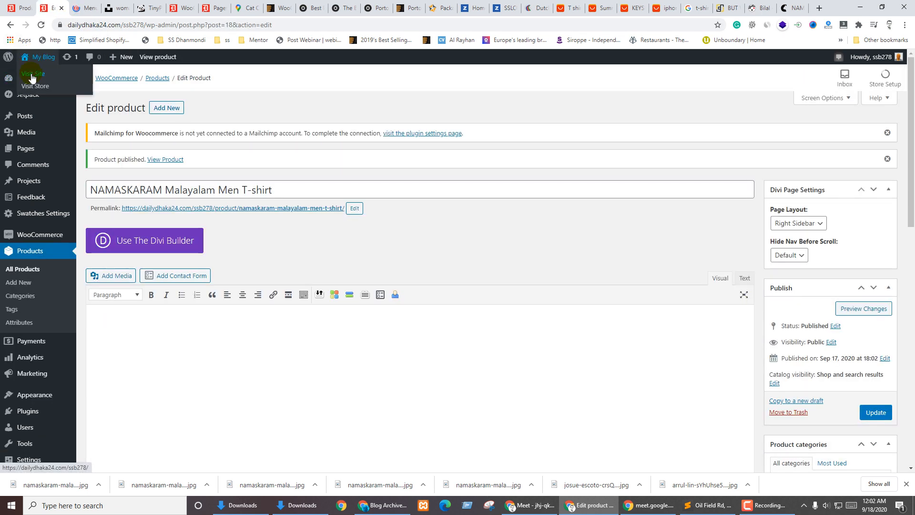
{"action": "left_click", "coordinate": [32, 75]}
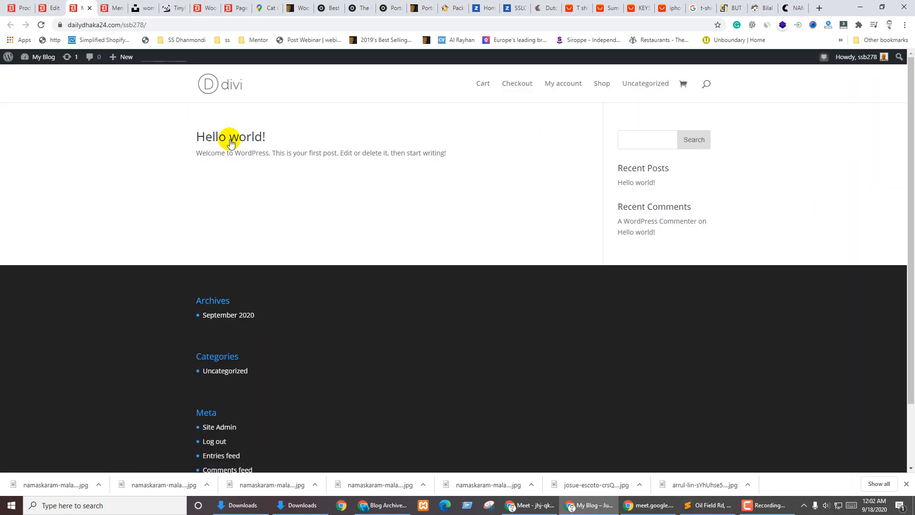
{"action": "left_click", "coordinate": [599, 89]}
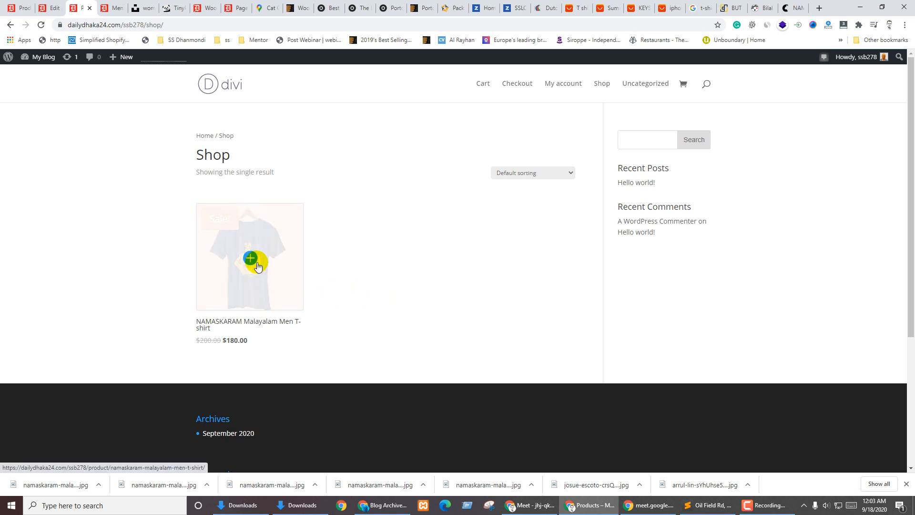
{"action": "left_click", "coordinate": [249, 257]}
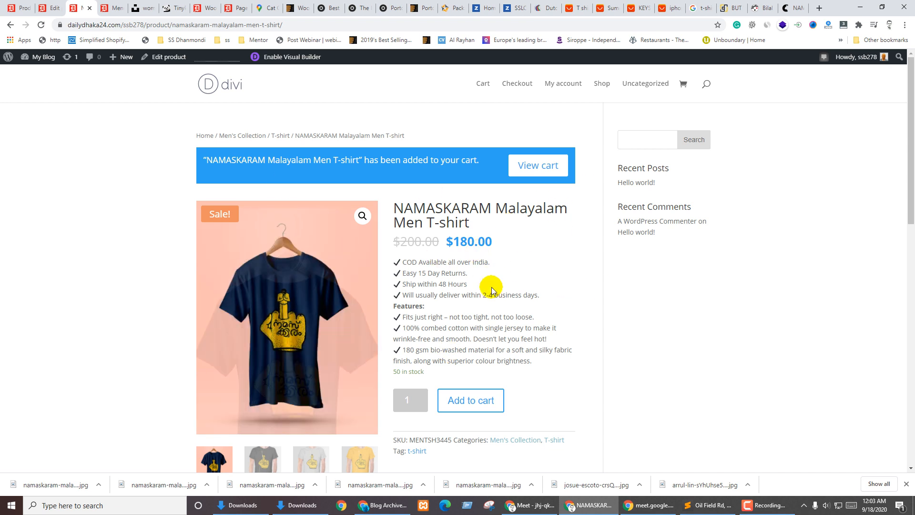
{"action": "left_click", "coordinate": [606, 85]}
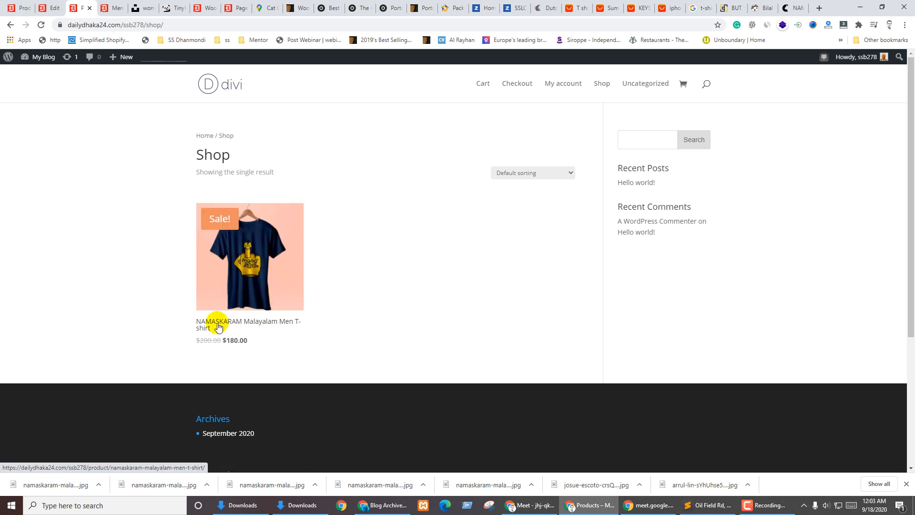
{"action": "left_click", "coordinate": [237, 292]}
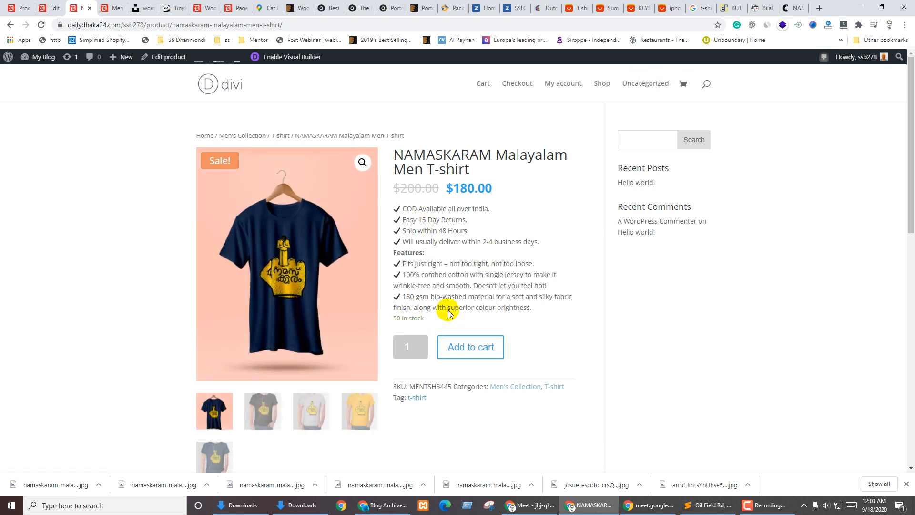
{"action": "scroll", "coordinate": [392, 311], "scroll_direction": "down", "scroll_amount": 2}
{"action": "left_click", "coordinate": [264, 304]}
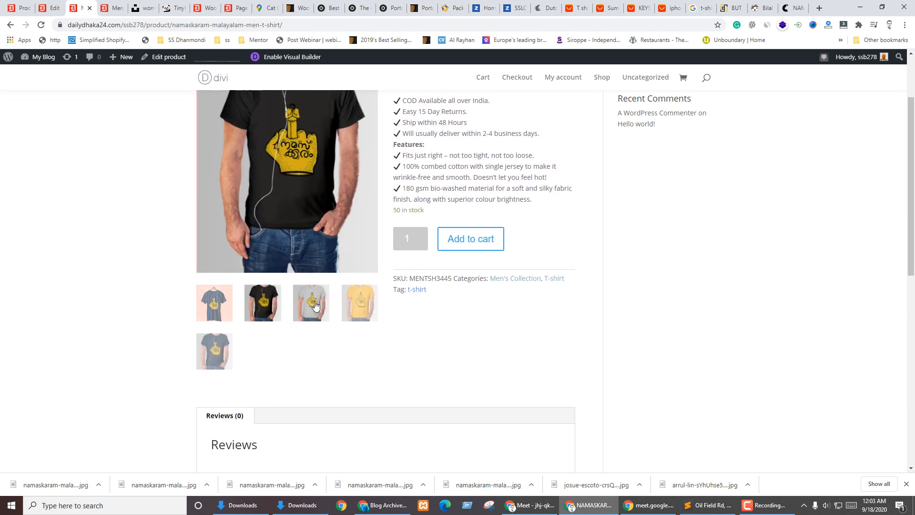
{"action": "left_click", "coordinate": [314, 304]}
{"action": "left_click", "coordinate": [361, 304]}
{"action": "left_click", "coordinate": [214, 351]}
Add 6 T-shirts to the cart and view the cart, now 7 items at $1,310.00
{"action": "scroll", "coordinate": [200, 313], "scroll_direction": "up", "scroll_amount": 2}
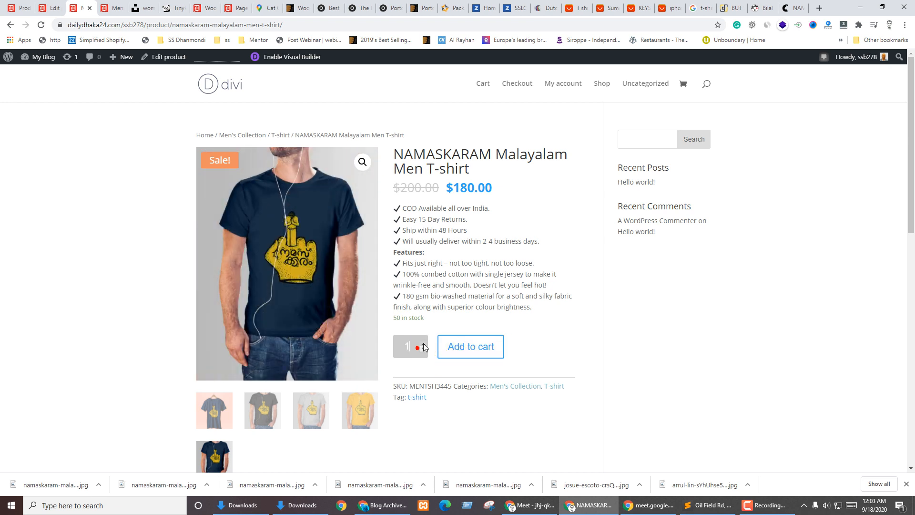
{"action": "left_click", "coordinate": [464, 347]}
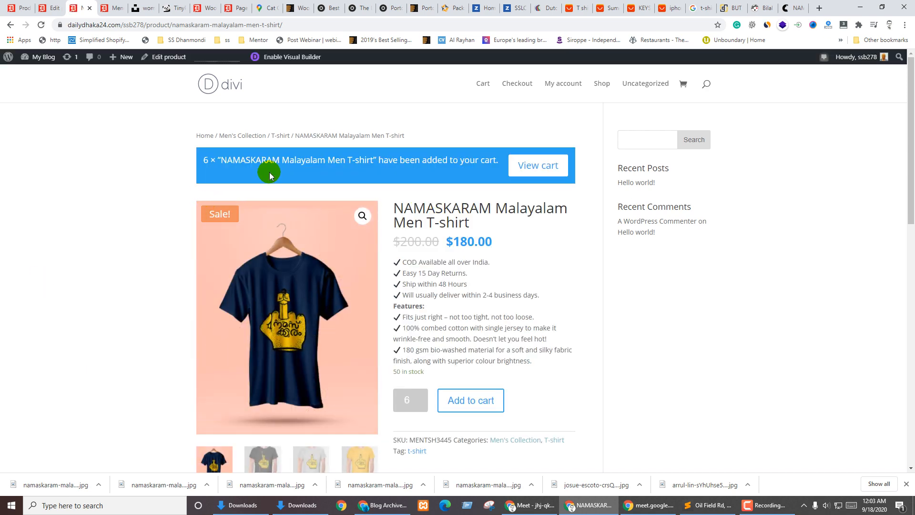
{"action": "left_click", "coordinate": [533, 172]}
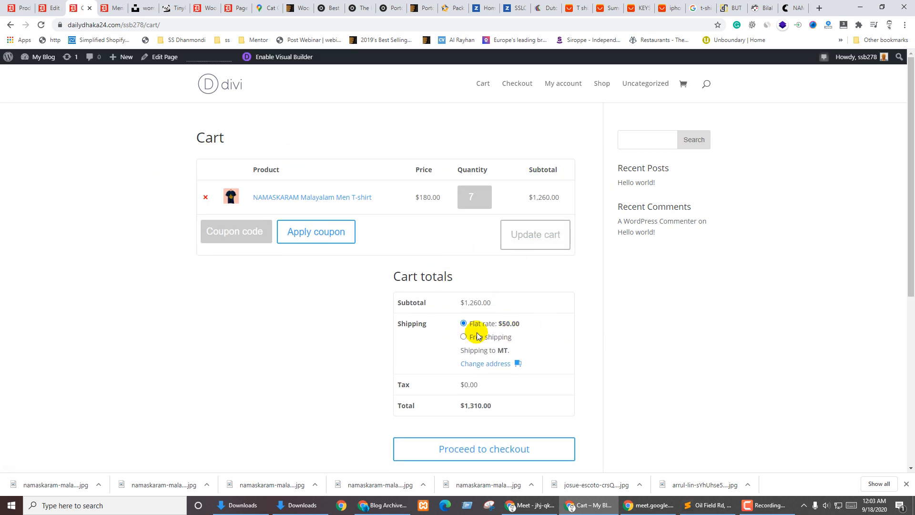
{"action": "left_click", "coordinate": [47, 5]}
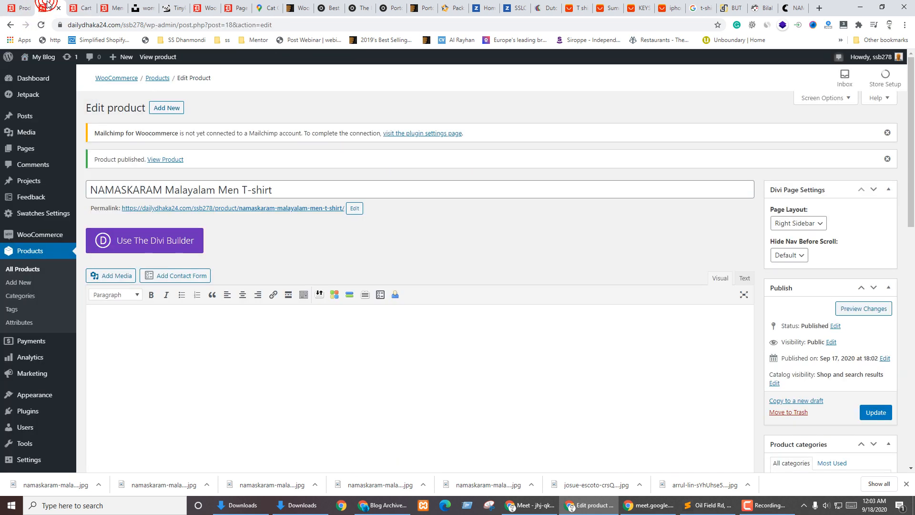
Change the T-shirt's Product data type to Variable product
{"action": "scroll", "coordinate": [434, 262], "scroll_direction": "down", "scroll_amount": 8}
{"action": "scroll", "coordinate": [453, 254], "scroll_direction": "down", "scroll_amount": 1}
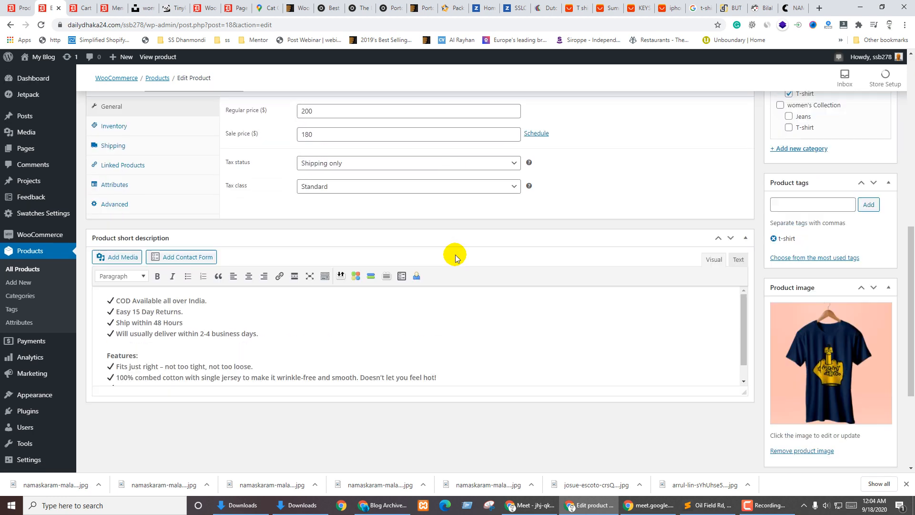
{"action": "scroll", "coordinate": [451, 251], "scroll_direction": "up", "scroll_amount": 4}
{"action": "left_click", "coordinate": [198, 268]}
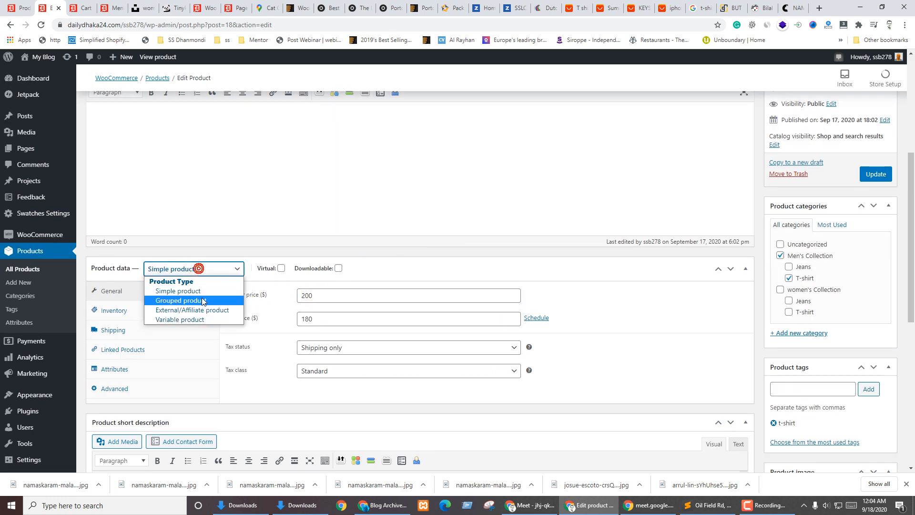
{"action": "left_click", "coordinate": [186, 319]}
{"action": "left_click", "coordinate": [179, 274]}
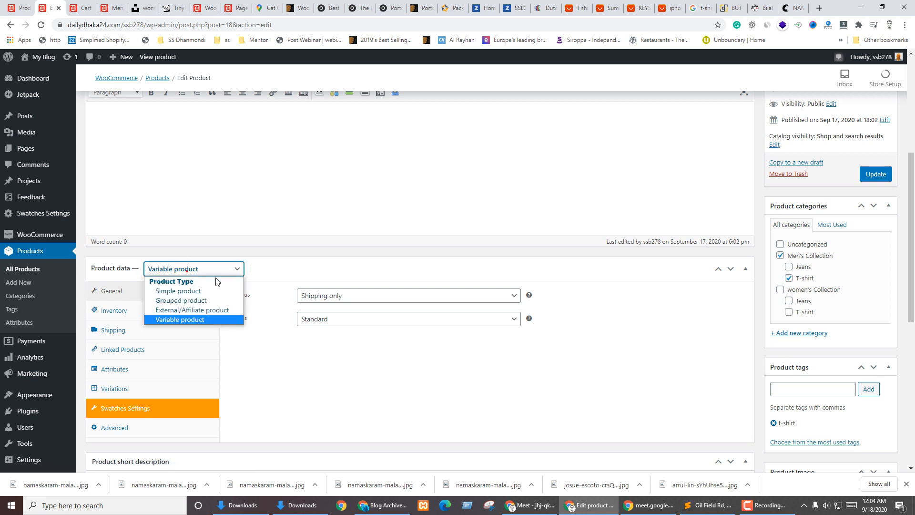
{"action": "left_click", "coordinate": [183, 290]}
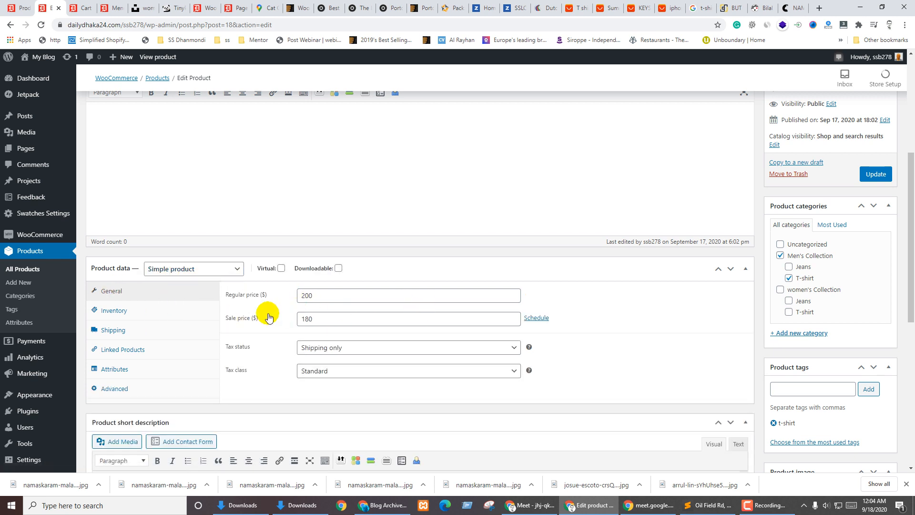
{"action": "left_click", "coordinate": [189, 268]}
{"action": "left_click", "coordinate": [175, 320]}
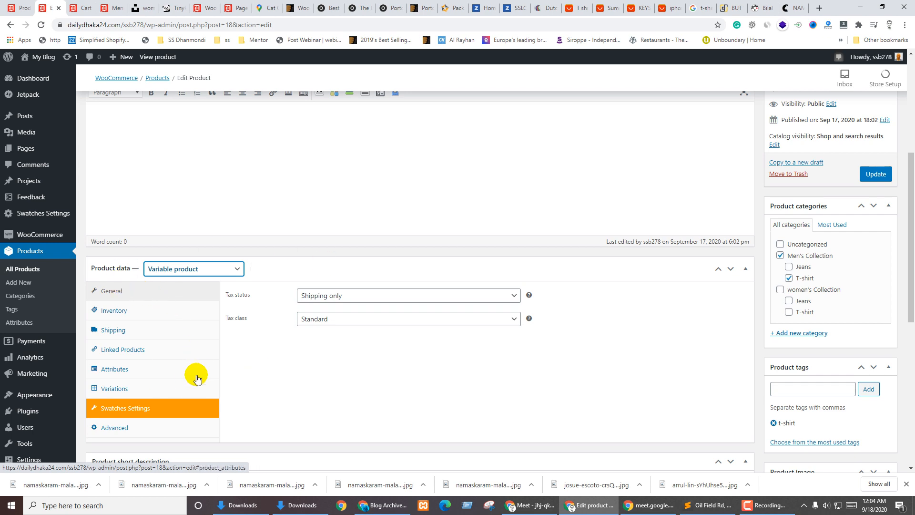
{"action": "scroll", "coordinate": [224, 344], "scroll_direction": "down", "scroll_amount": 2}
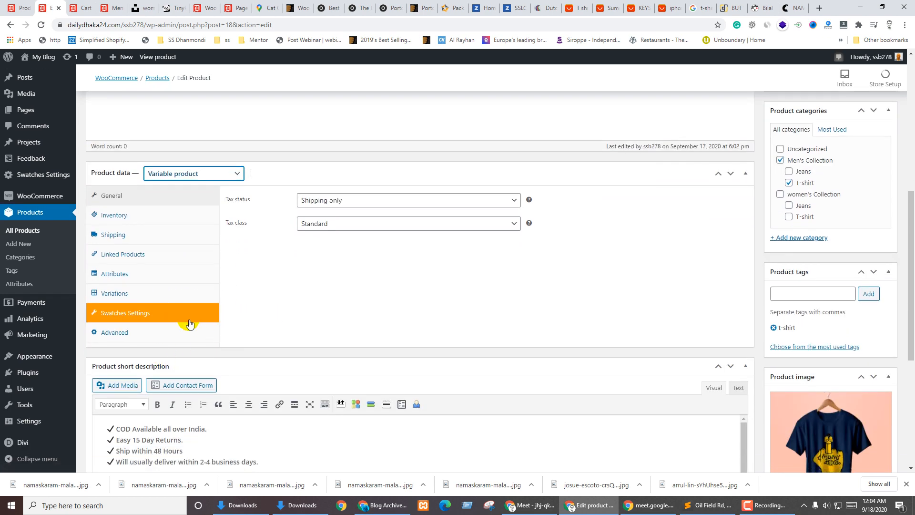
{"action": "scroll", "coordinate": [399, 307], "scroll_direction": "up", "scroll_amount": 3}
{"action": "scroll", "coordinate": [216, 313], "scroll_direction": "down", "scroll_amount": 2}
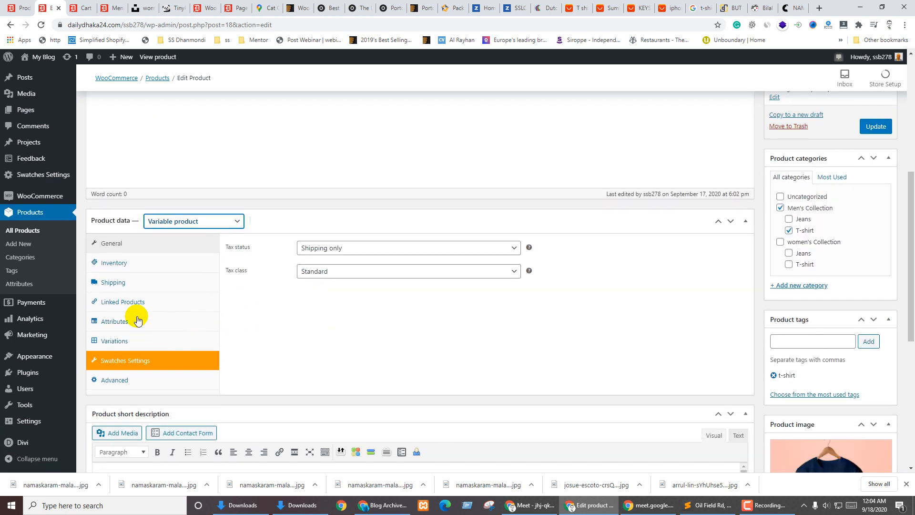
Add the Color and Size attributes to the product
{"action": "left_click", "coordinate": [115, 267]}
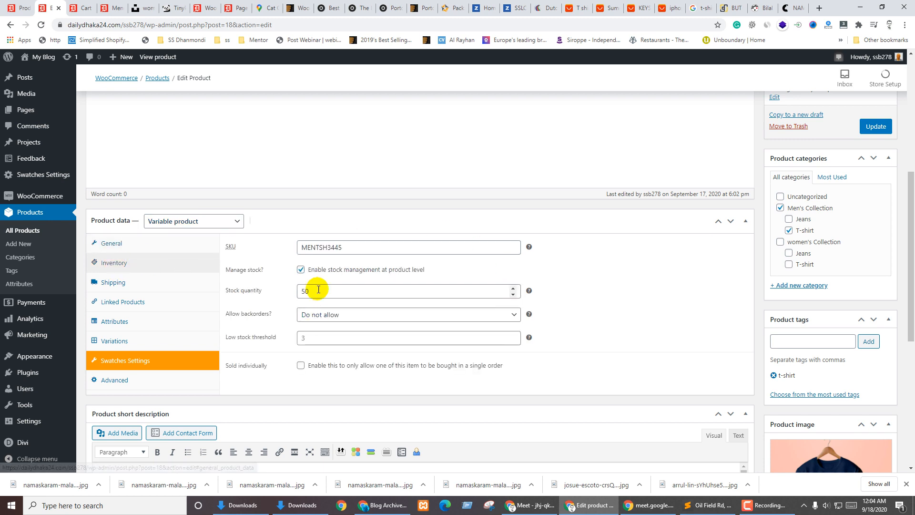
{"action": "left_click", "coordinate": [142, 286]}
{"action": "left_click", "coordinate": [141, 302]}
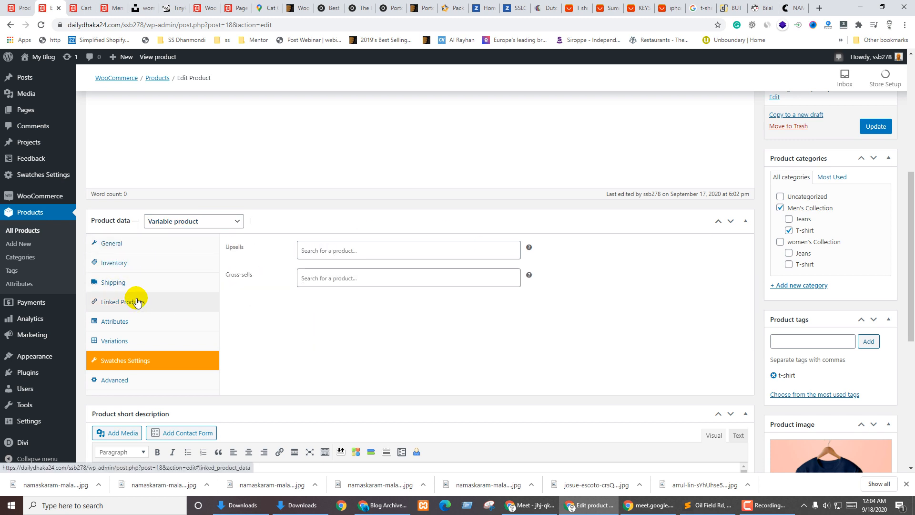
{"action": "left_click", "coordinate": [115, 325]}
{"action": "left_click", "coordinate": [284, 245]}
{"action": "left_click", "coordinate": [246, 268]}
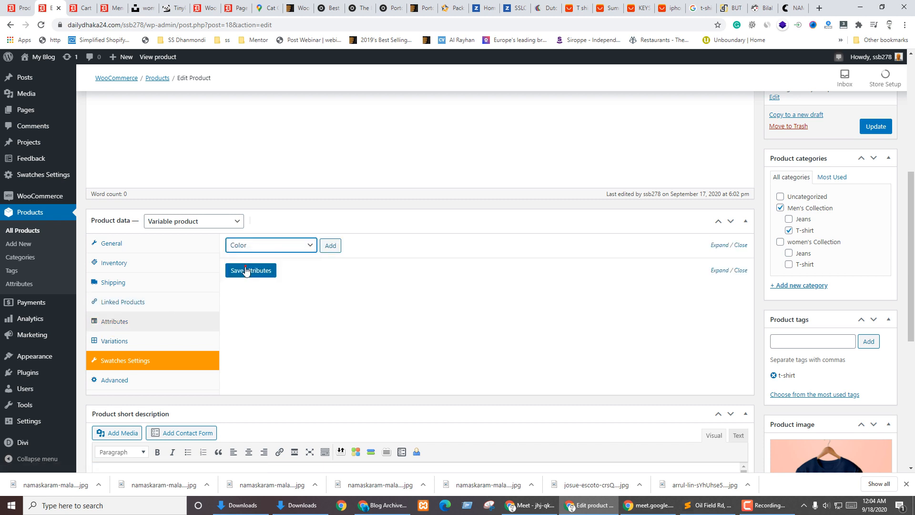
{"action": "left_click", "coordinate": [330, 245]}
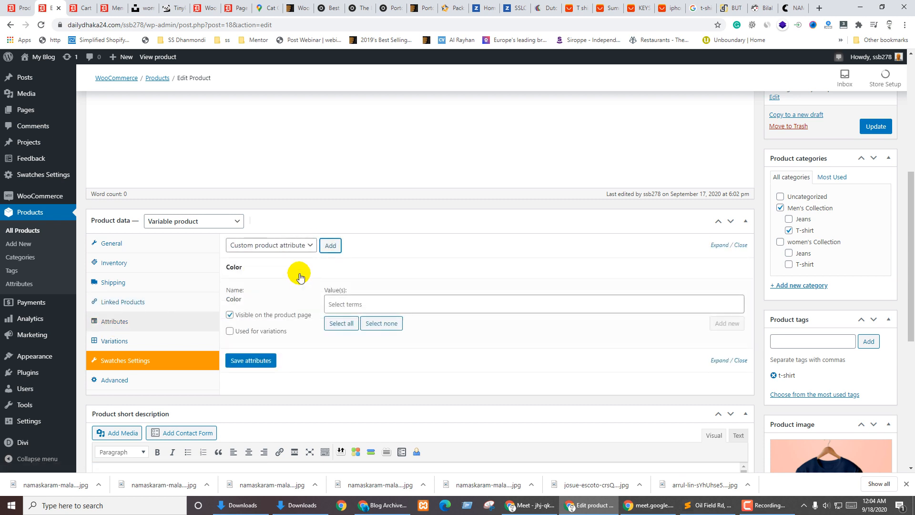
{"action": "left_click", "coordinate": [287, 245]}
{"action": "left_click", "coordinate": [254, 277]}
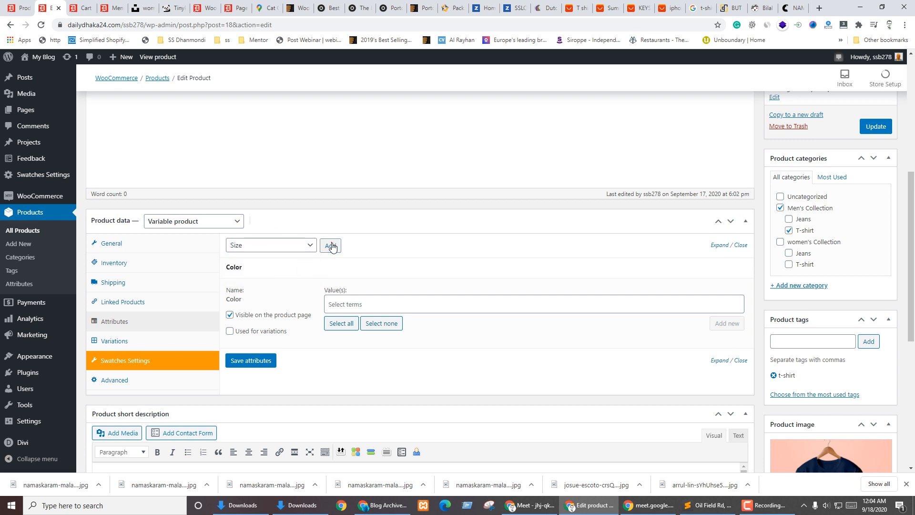
{"action": "left_click", "coordinate": [330, 245]}
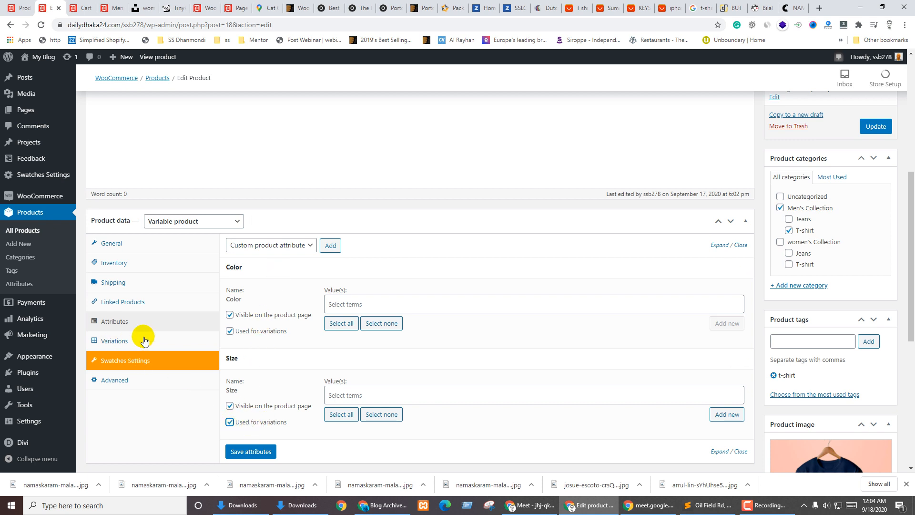
Select all Color and Size values and save the attributes
{"action": "left_click", "coordinate": [332, 324]}
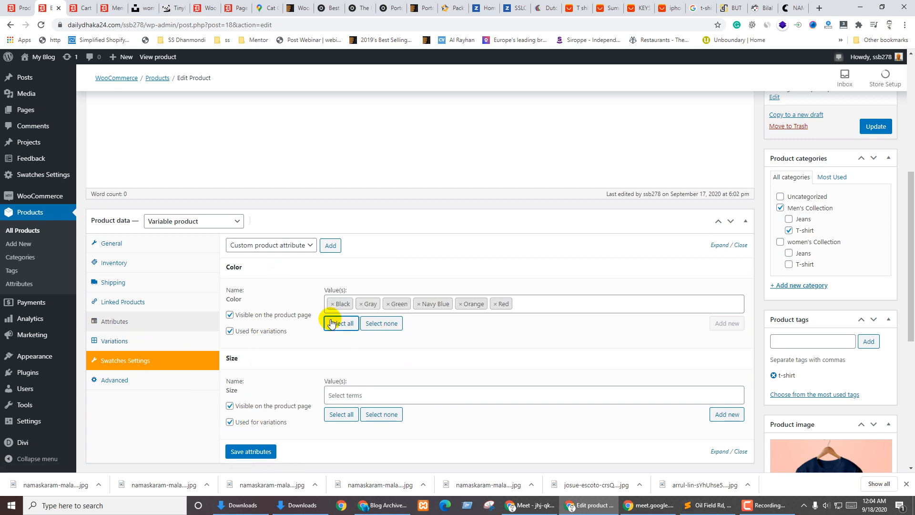
{"action": "left_click", "coordinate": [339, 414]}
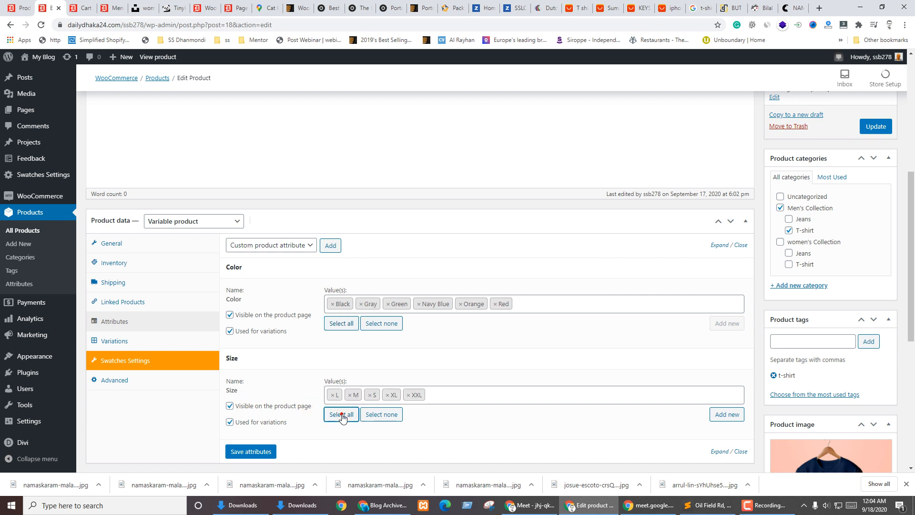
{"action": "left_click", "coordinate": [246, 451]}
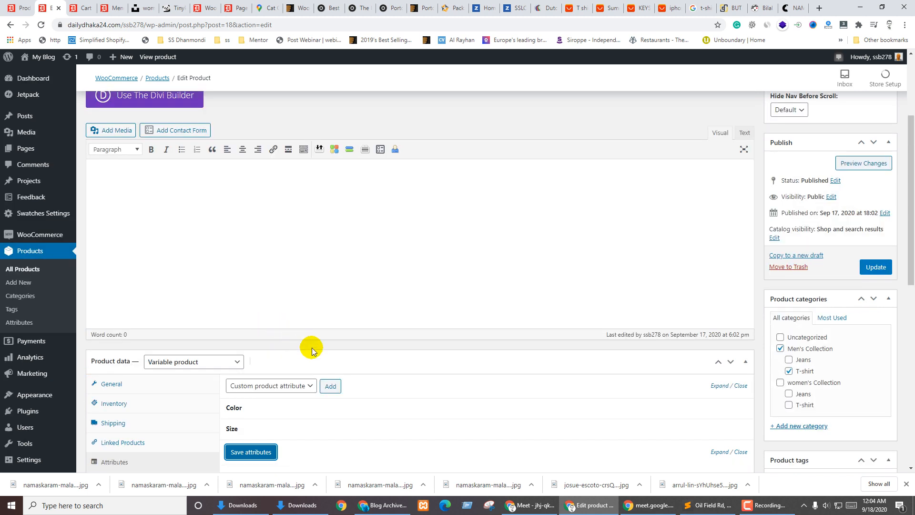
{"action": "scroll", "coordinate": [311, 351], "scroll_direction": "down", "scroll_amount": 3}
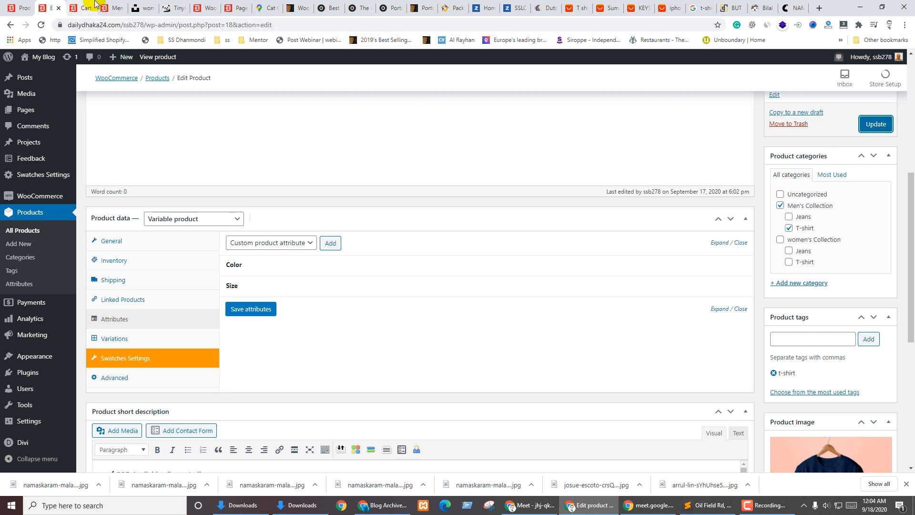
Remove the T-shirt from the storefront cart and return to the shop
{"action": "left_click", "coordinate": [112, 7]}
{"action": "left_click", "coordinate": [92, 5]}
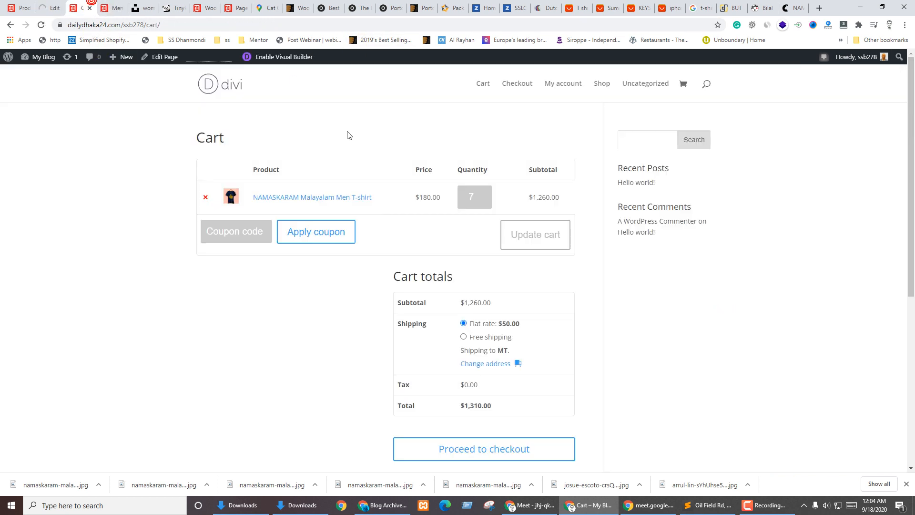
{"action": "left_click", "coordinate": [205, 196]}
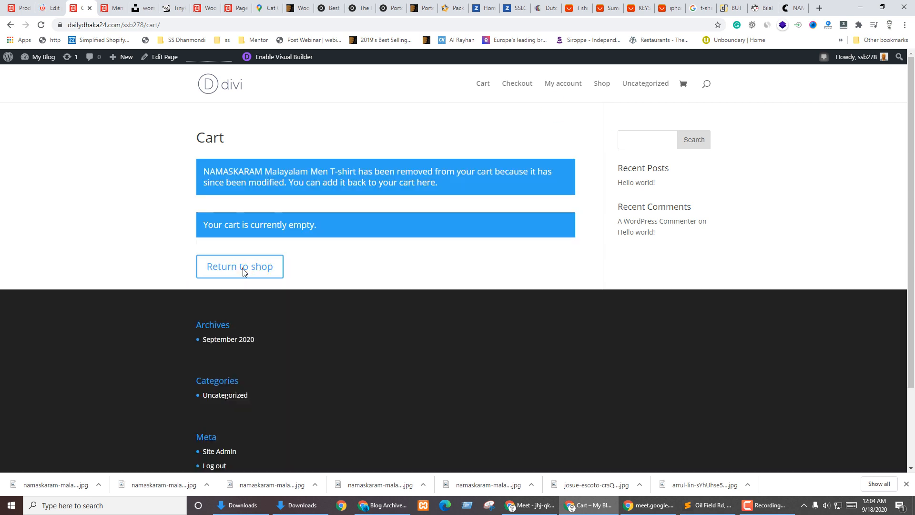
{"action": "left_click", "coordinate": [237, 270]}
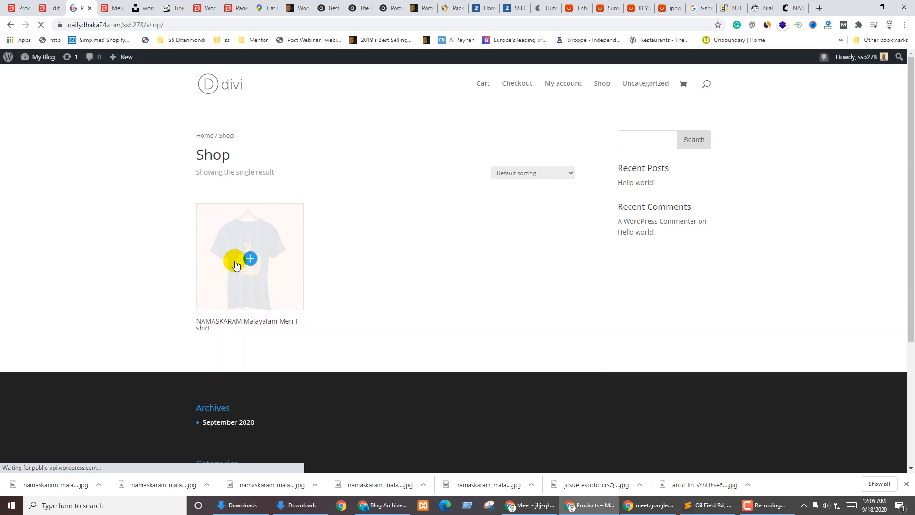
Check the T-shirt page's Additional information listing, then return to the product editor
{"action": "left_click", "coordinate": [217, 290]}
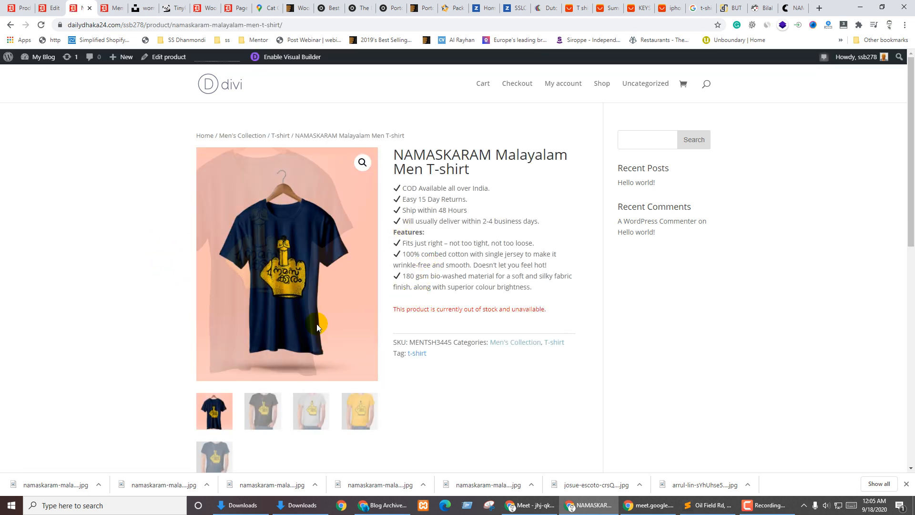
{"action": "scroll", "coordinate": [432, 281], "scroll_direction": "down", "scroll_amount": 4}
{"action": "scroll", "coordinate": [453, 281], "scroll_direction": "down", "scroll_amount": 2}
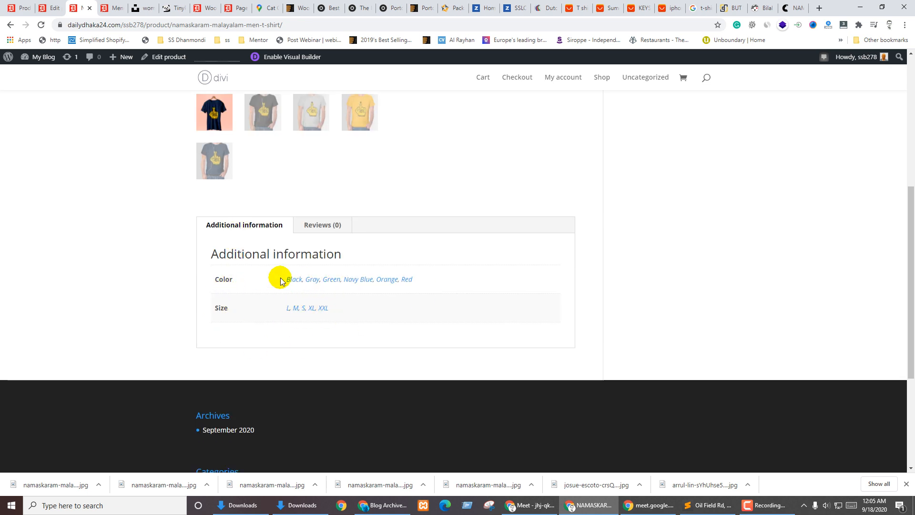
{"action": "left_click", "coordinate": [323, 225]}
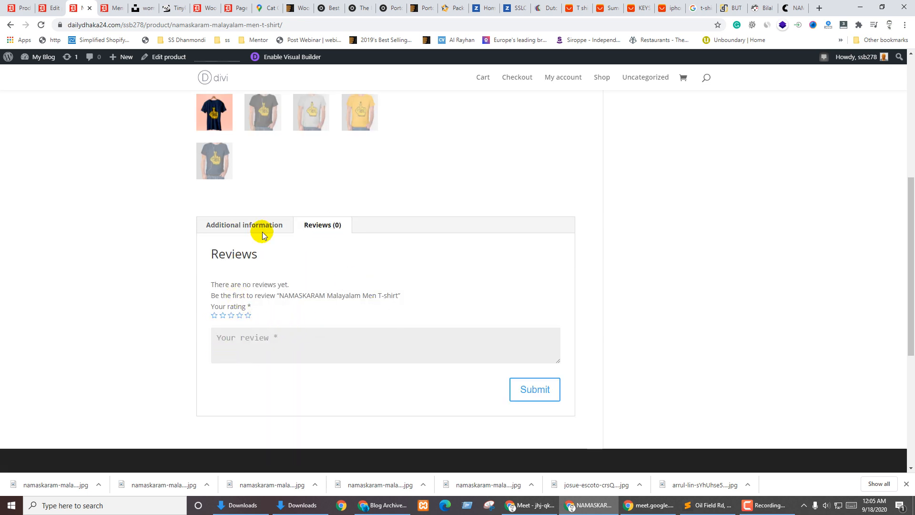
{"action": "left_click", "coordinate": [246, 228]}
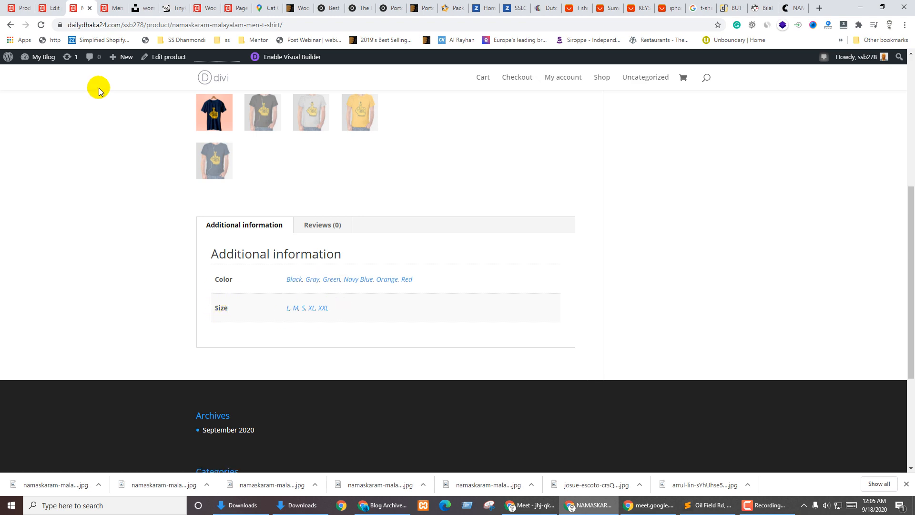
{"action": "left_click", "coordinate": [46, 6]}
{"action": "scroll", "coordinate": [297, 293], "scroll_direction": "down", "scroll_amount": 9}
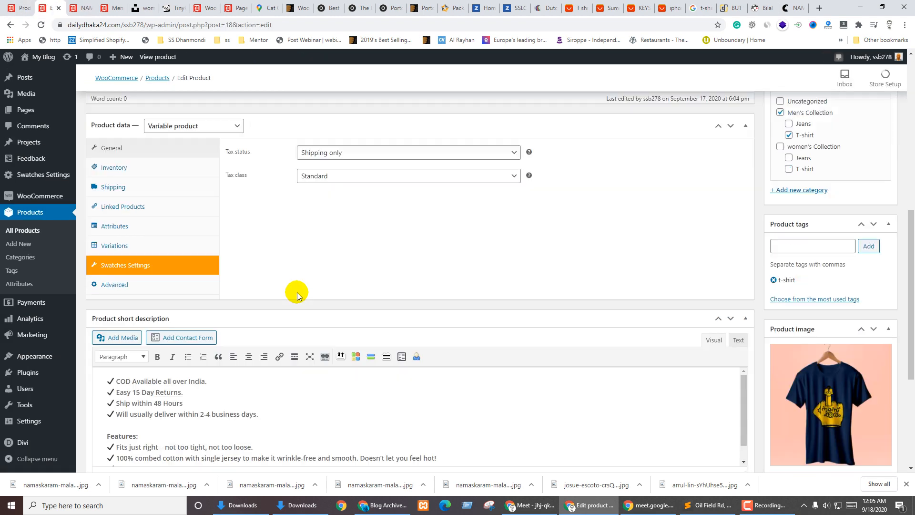
Expand and re-save the Color and Size attributes, then show the Variations section
{"action": "scroll", "coordinate": [300, 286], "scroll_direction": "up", "scroll_amount": 3}
{"action": "left_click", "coordinate": [103, 320]}
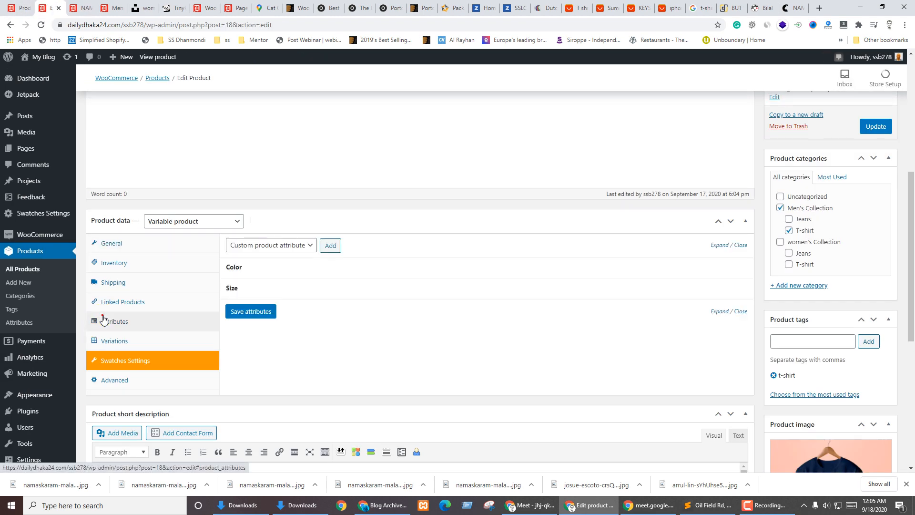
{"action": "left_click", "coordinate": [255, 267]}
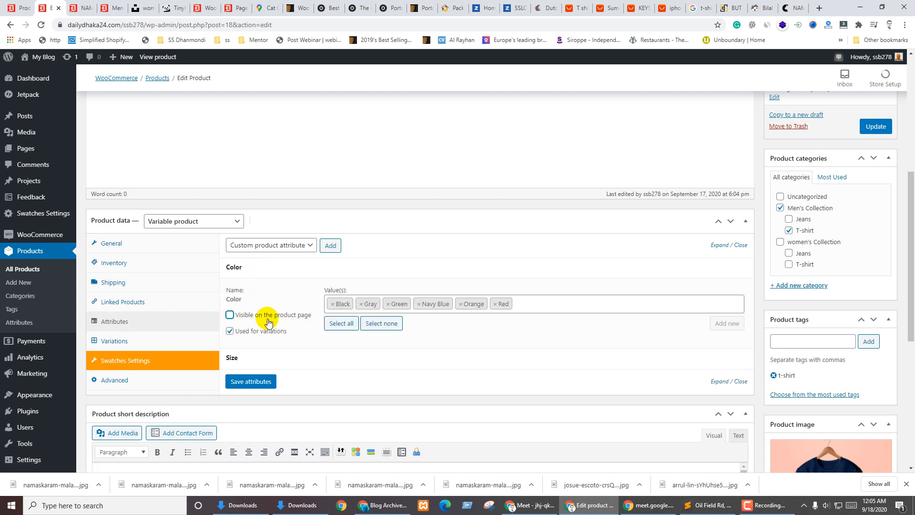
{"action": "left_click", "coordinate": [253, 360]}
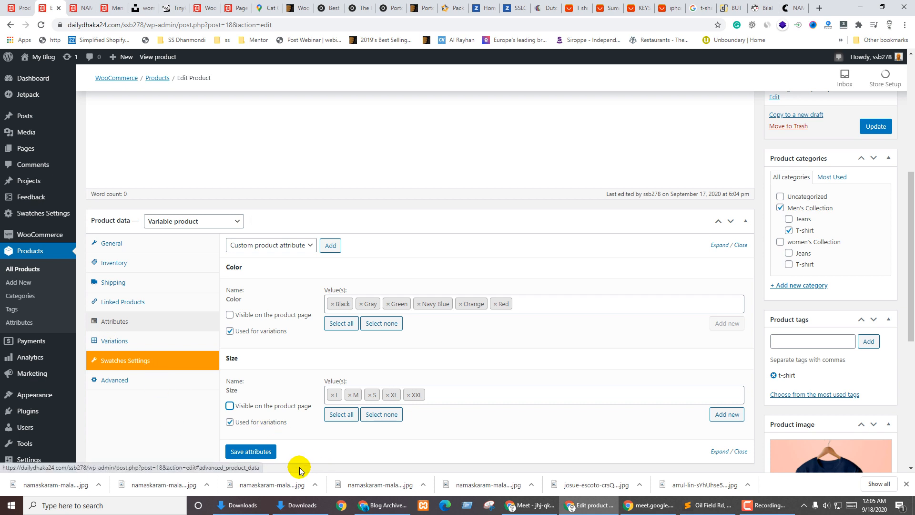
{"action": "left_click", "coordinate": [251, 451]}
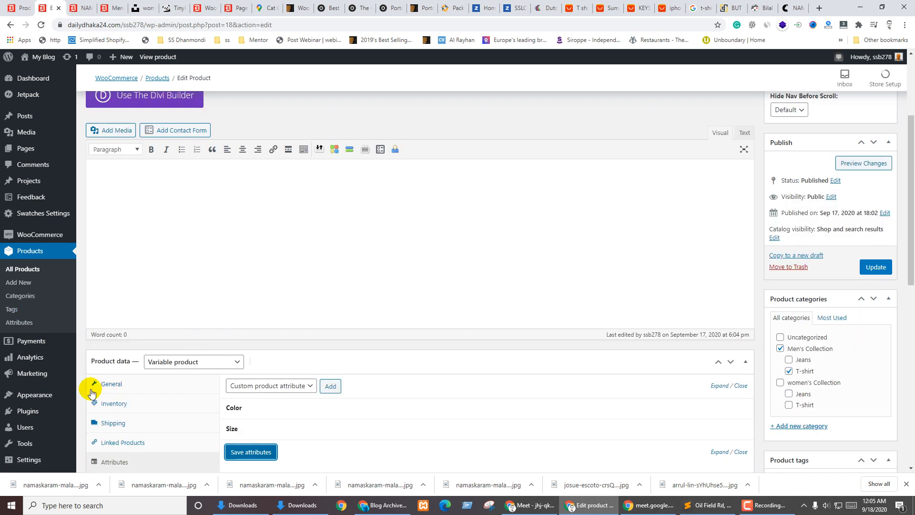
{"action": "scroll", "coordinate": [376, 267], "scroll_direction": "down", "scroll_amount": 4}
{"action": "left_click", "coordinate": [114, 290]}
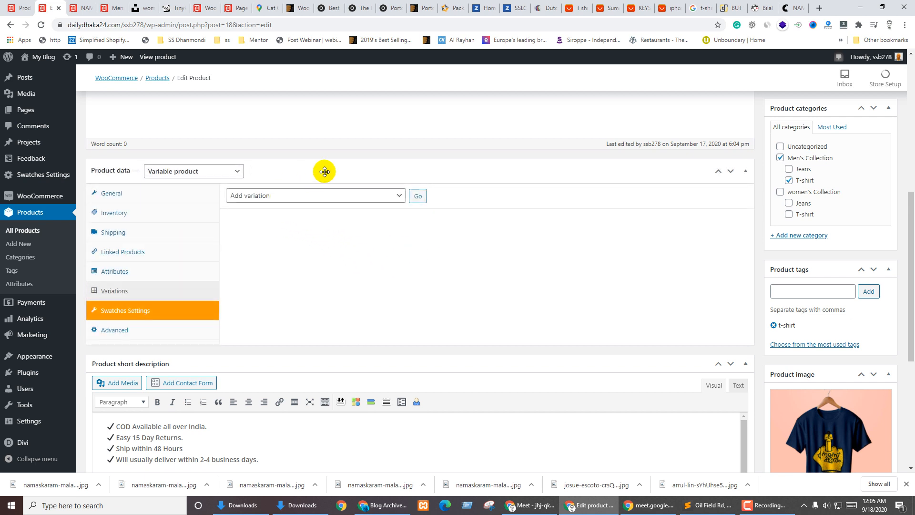
Create variations from all attributes, confirming to generate 30 Color/Size variations
{"action": "left_click", "coordinate": [351, 196]}
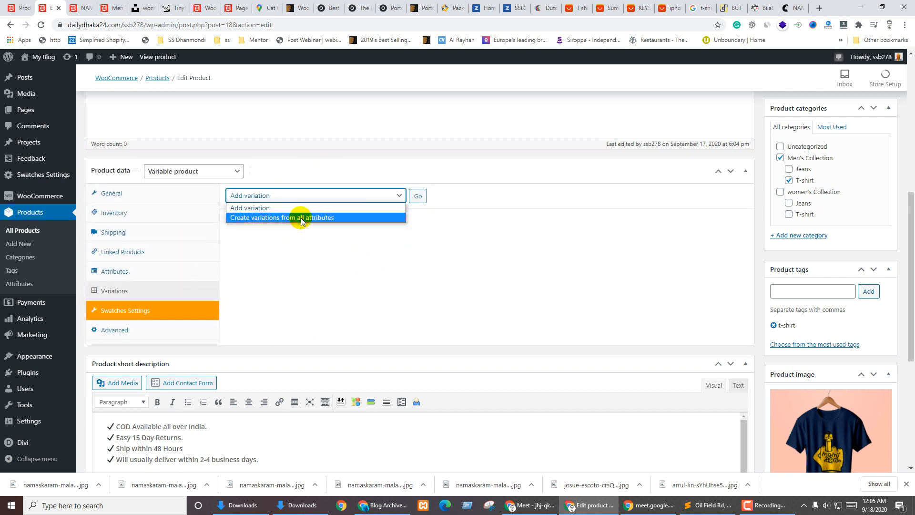
{"action": "left_click", "coordinate": [303, 215]}
{"action": "left_click", "coordinate": [417, 195]}
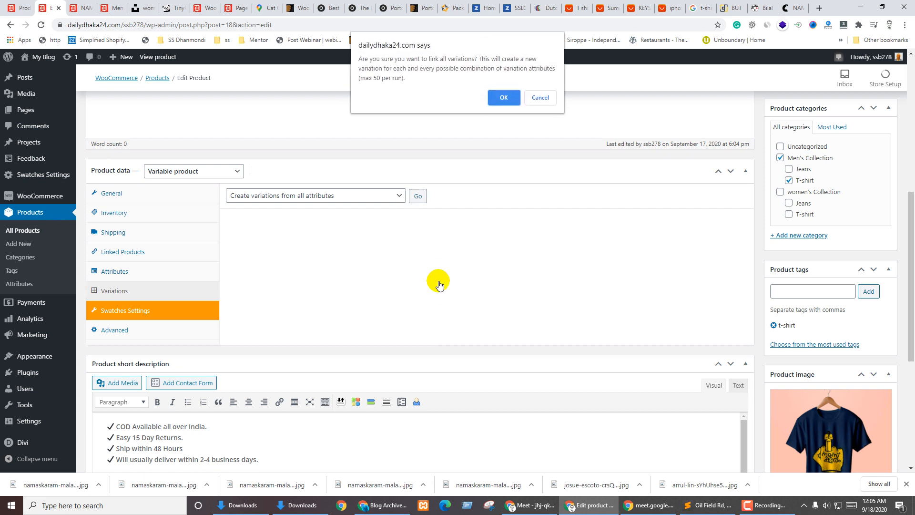
{"action": "left_click", "coordinate": [514, 97]}
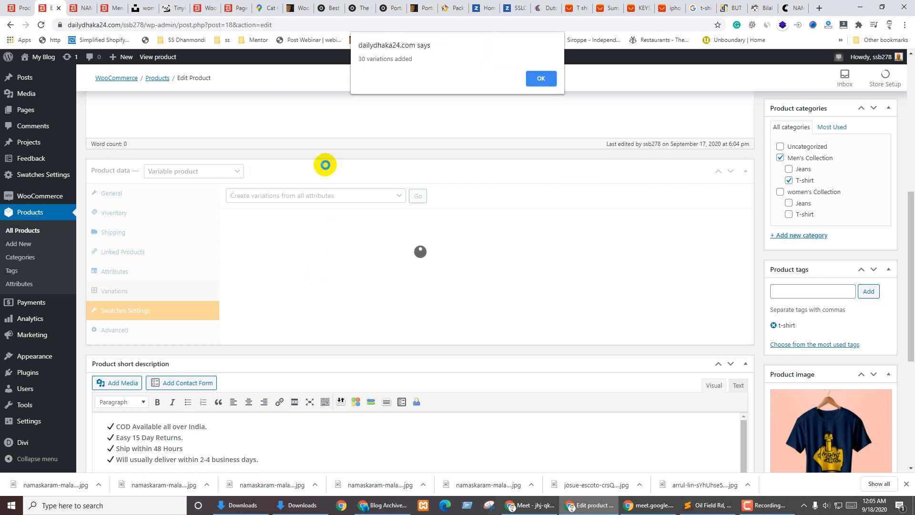
{"action": "left_click", "coordinate": [540, 78]}
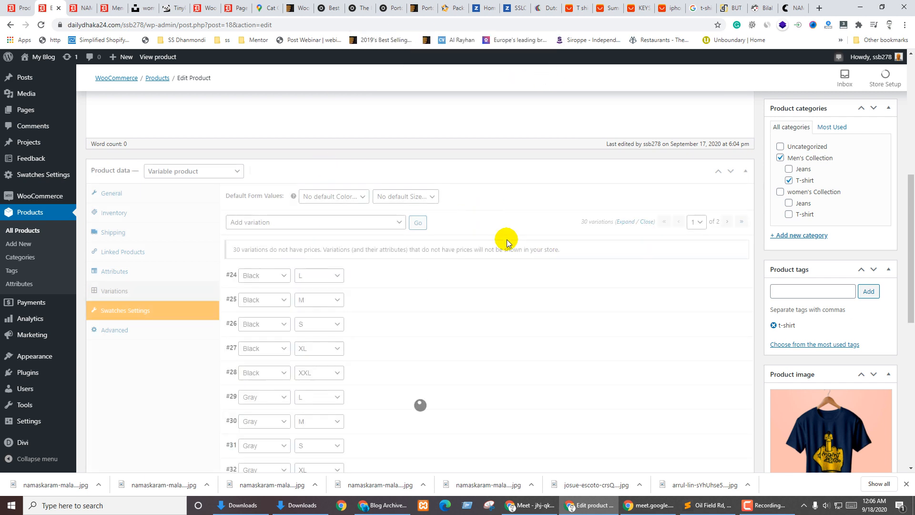
{"action": "scroll", "coordinate": [406, 282], "scroll_direction": "down", "scroll_amount": 4}
{"action": "scroll", "coordinate": [414, 274], "scroll_direction": "up", "scroll_amount": 4}
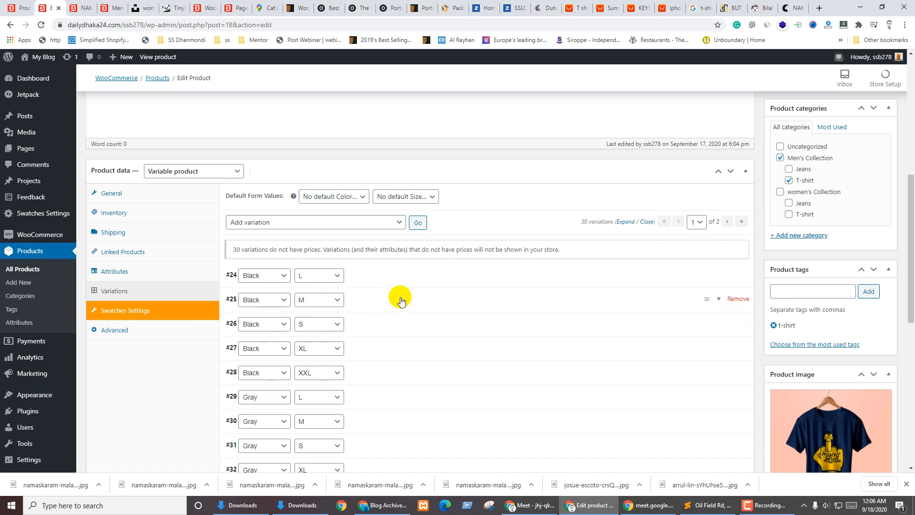
Give variation #24 Black / L the black T-shirt image from the Media Library
{"action": "left_click", "coordinate": [374, 275]}
{"action": "left_click", "coordinate": [248, 318]}
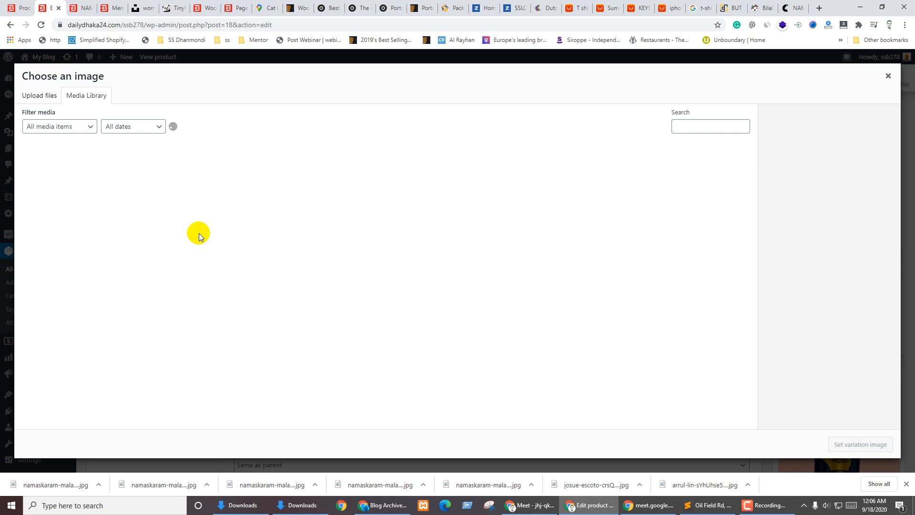
{"action": "left_click", "coordinate": [32, 96]}
{"action": "left_click", "coordinate": [86, 93]}
{"action": "left_click", "coordinate": [57, 196]}
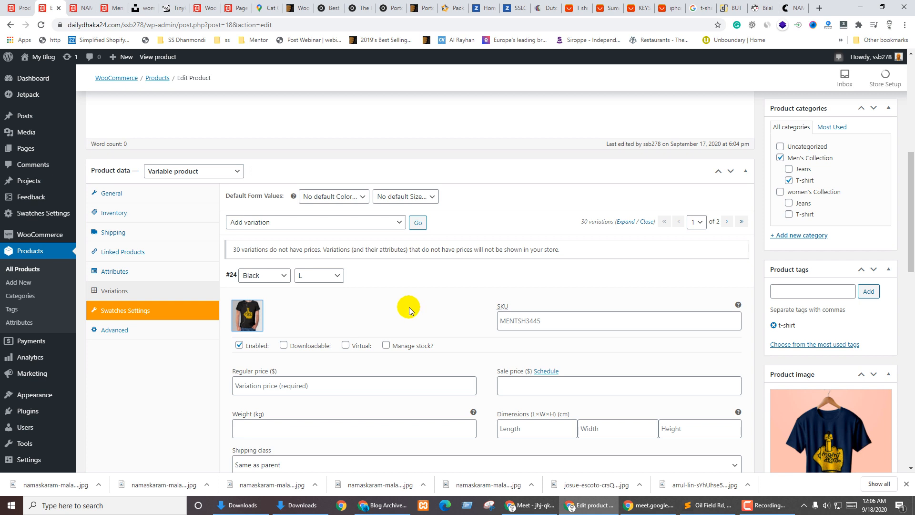
{"action": "scroll", "coordinate": [408, 310], "scroll_direction": "down", "scroll_amount": 2}
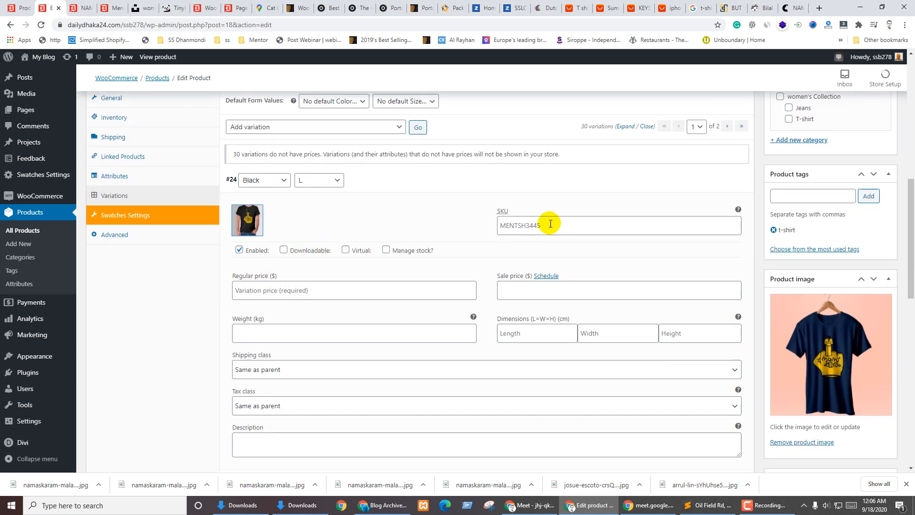
Set Black / L's regular price to 234 and enable stock management with quantity 34
{"action": "left_click", "coordinate": [262, 288]}
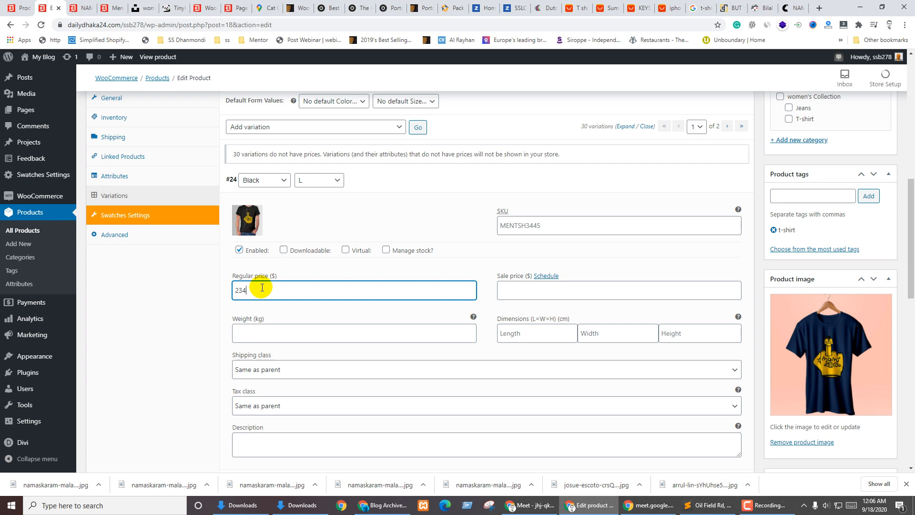
{"action": "left_click", "coordinate": [286, 315]}
{"action": "scroll", "coordinate": [295, 310], "scroll_direction": "down", "scroll_amount": 4}
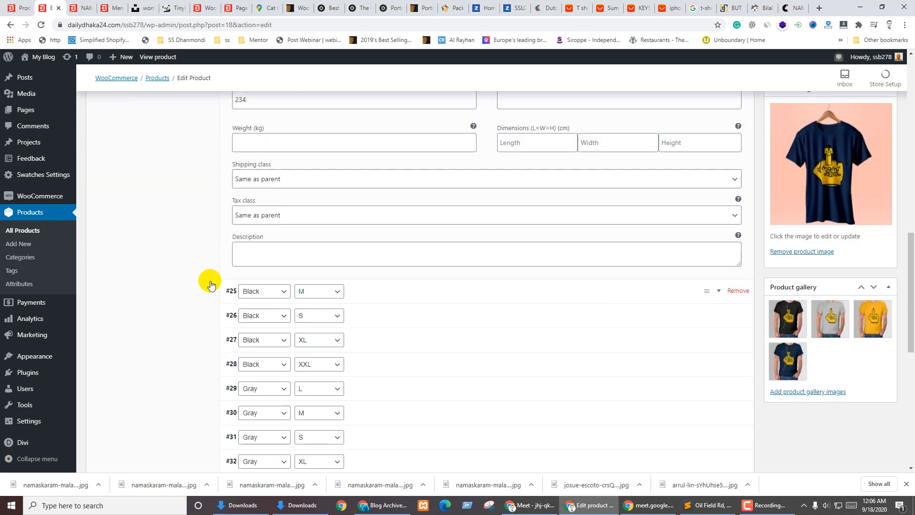
{"action": "scroll", "coordinate": [550, 238], "scroll_direction": "up", "scroll_amount": 4}
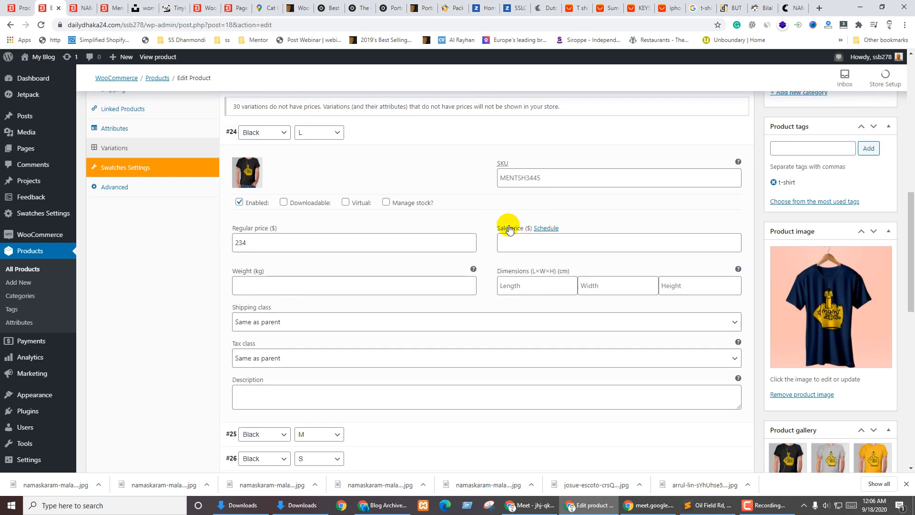
{"action": "left_click", "coordinate": [405, 204]}
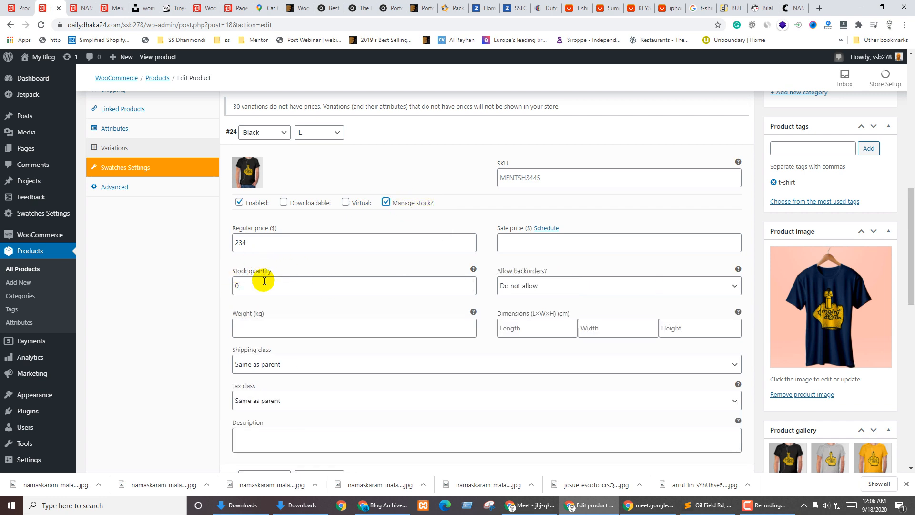
{"action": "left_click_drag", "start_coordinate": [257, 285], "coordinate": [227, 286]}
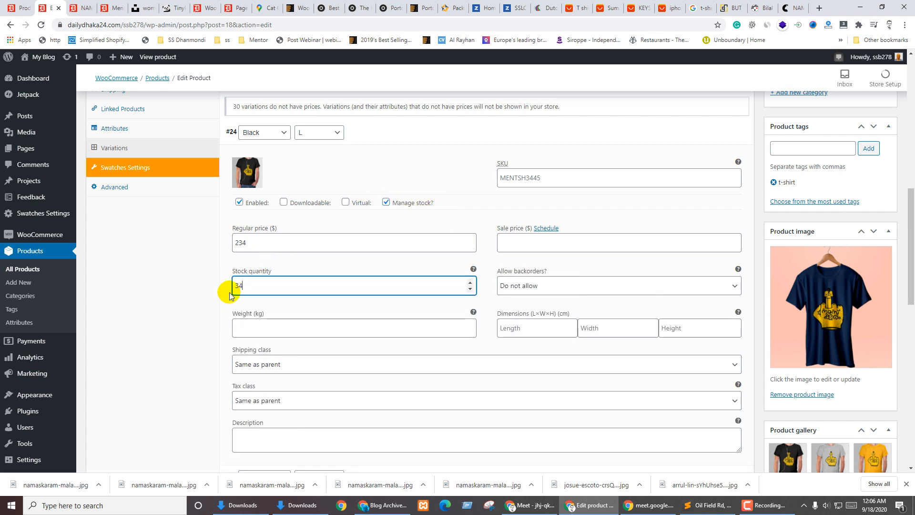
{"action": "scroll", "coordinate": [305, 366], "scroll_direction": "down", "scroll_amount": 6}
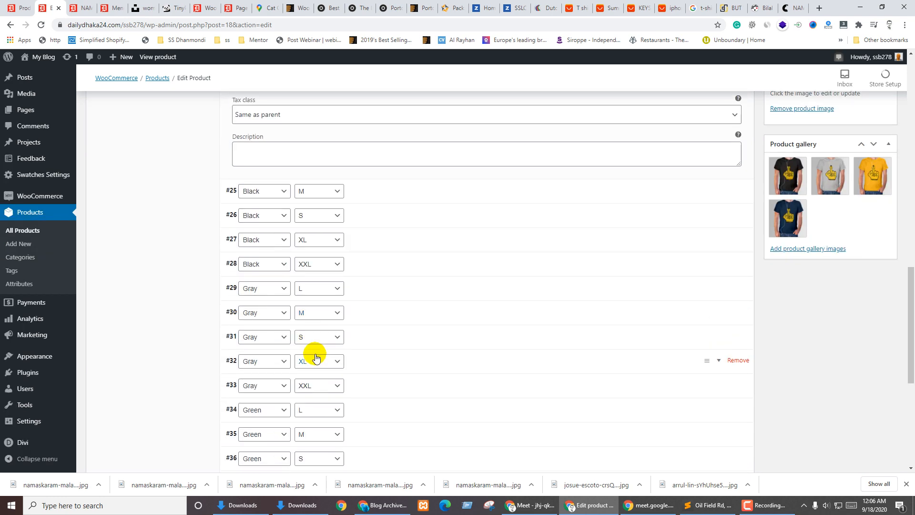
Give variation #25 Black / M the black T-shirt image and regular price 243
{"action": "left_click", "coordinate": [349, 193]}
{"action": "left_click", "coordinate": [246, 234]}
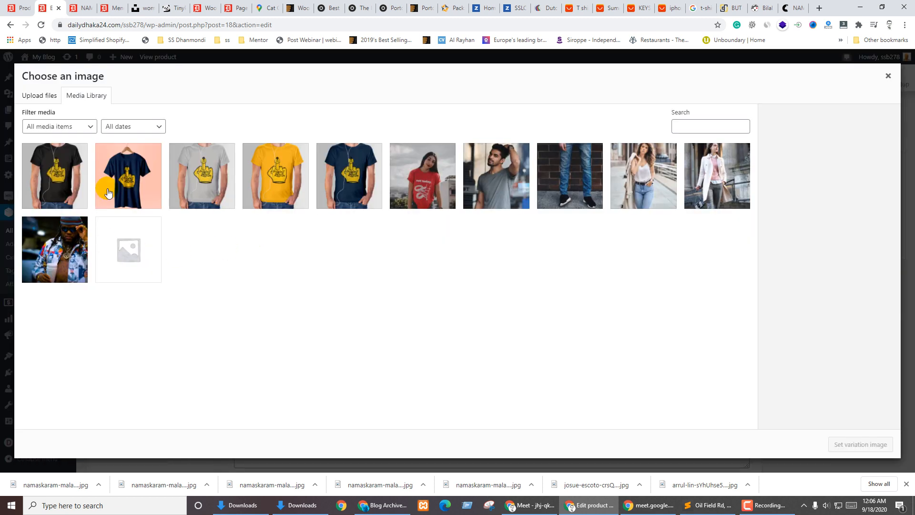
{"action": "left_click", "coordinate": [61, 161]}
{"action": "left_click", "coordinate": [851, 444]}
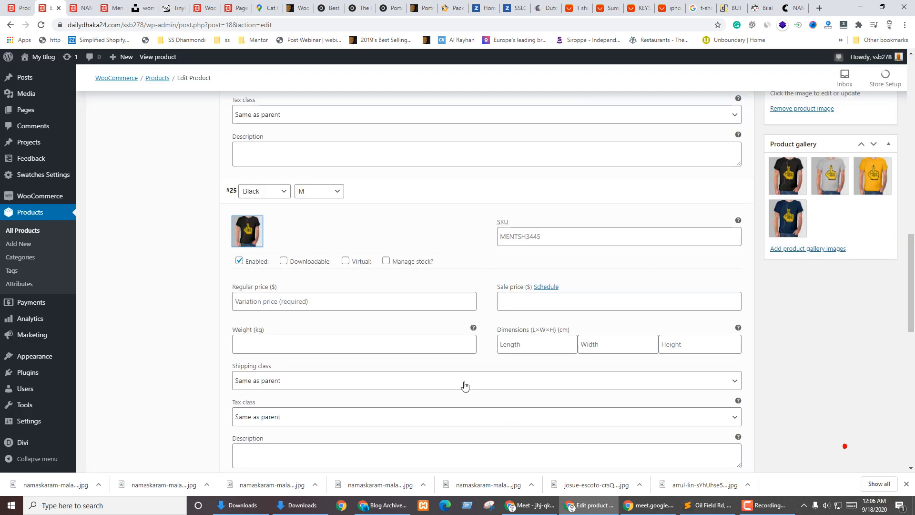
{"action": "left_click", "coordinate": [276, 299]}
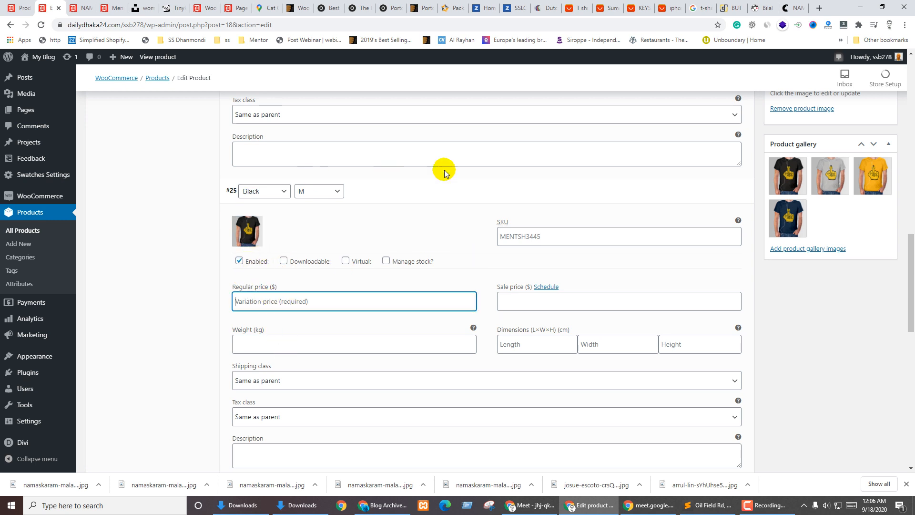
{"action": "type", "text": "24"}
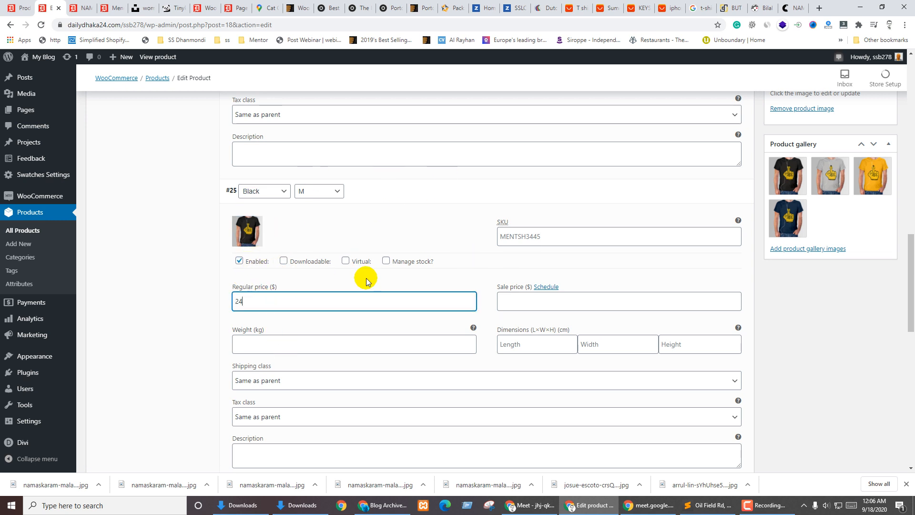
{"action": "type", "text": "3"}
{"action": "scroll", "coordinate": [381, 314], "scroll_direction": "down", "scroll_amount": 4}
{"action": "scroll", "coordinate": [243, 225], "scroll_direction": "up", "scroll_amount": 3}
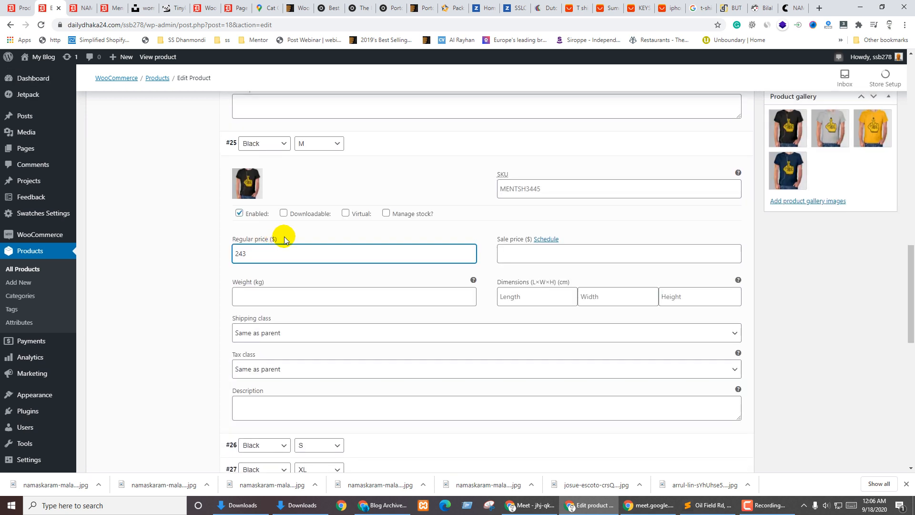
{"action": "scroll", "coordinate": [381, 267], "scroll_direction": "down", "scroll_amount": 4}
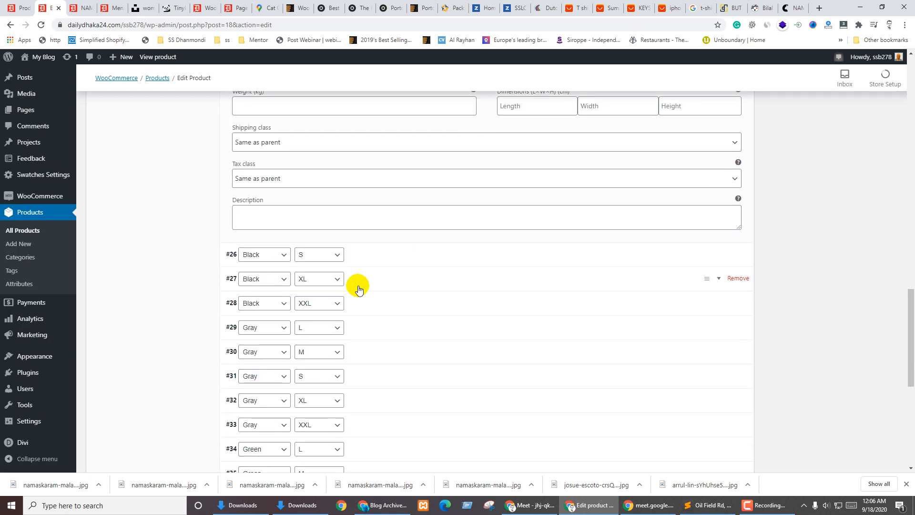
Give Black / S the black shirt image, price 233, and stock tracking with 5 in stock
{"action": "left_click", "coordinate": [386, 255]}
{"action": "left_click", "coordinate": [252, 298]}
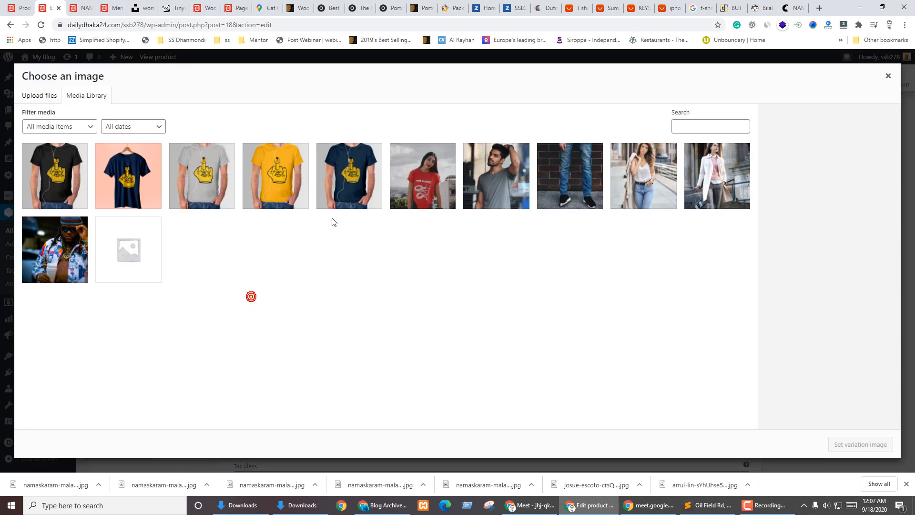
{"action": "left_click", "coordinate": [38, 180]}
{"action": "left_click", "coordinate": [847, 451]}
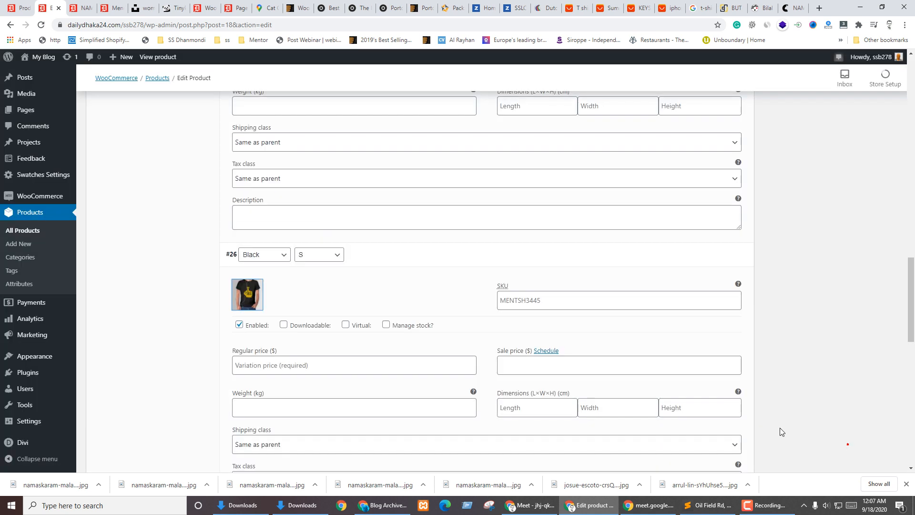
{"action": "scroll", "coordinate": [358, 303], "scroll_direction": "down", "scroll_amount": 3}
{"action": "left_click", "coordinate": [407, 184]}
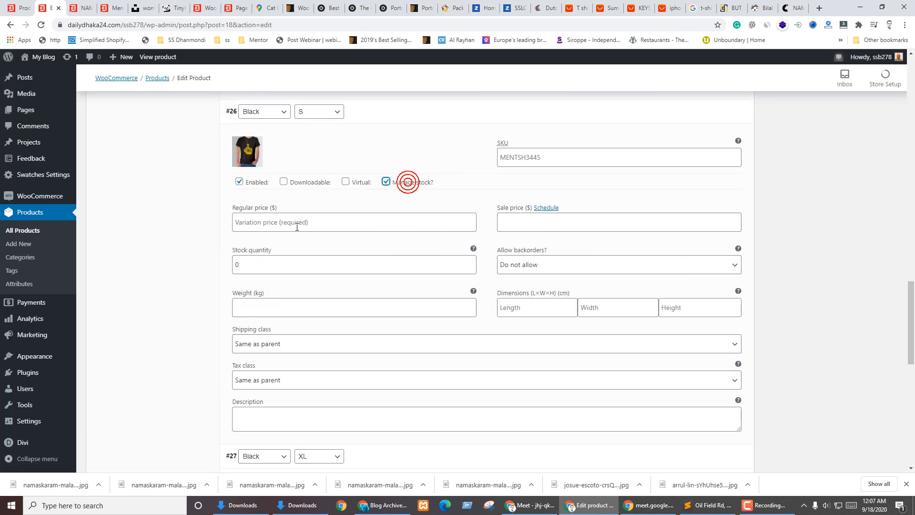
{"action": "left_click", "coordinate": [267, 222]}
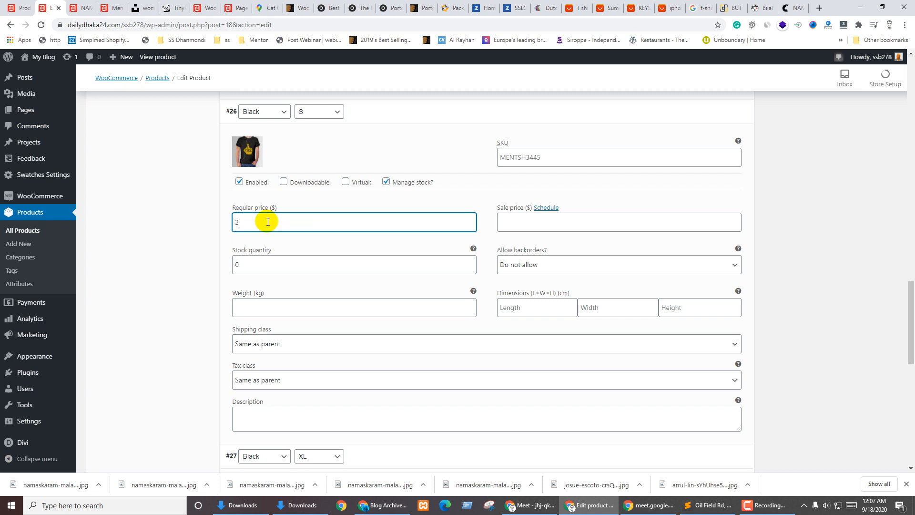
{"action": "left_click", "coordinate": [247, 264]}
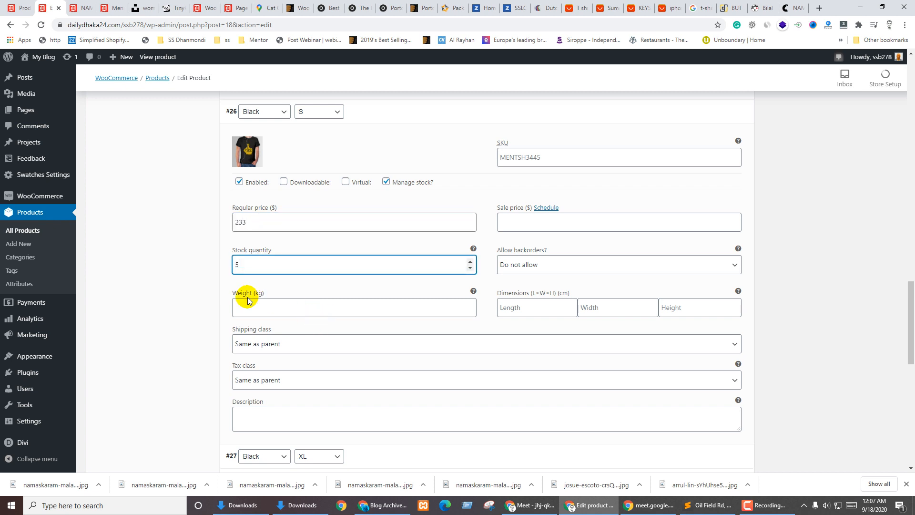
{"action": "type", "text": "5"}
{"action": "left_click", "coordinate": [208, 312]}
{"action": "scroll", "coordinate": [200, 353], "scroll_direction": "down", "scroll_amount": 4}
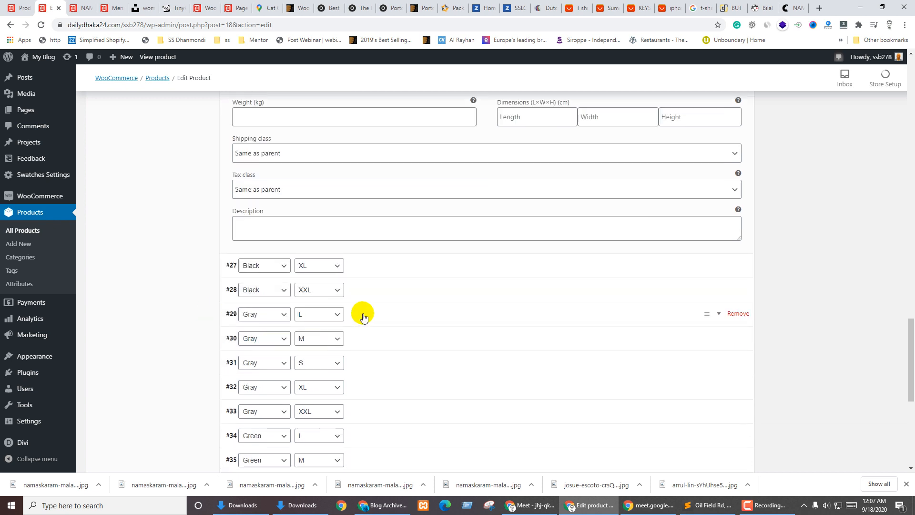
{"action": "scroll", "coordinate": [348, 295], "scroll_direction": "down", "scroll_amount": 2}
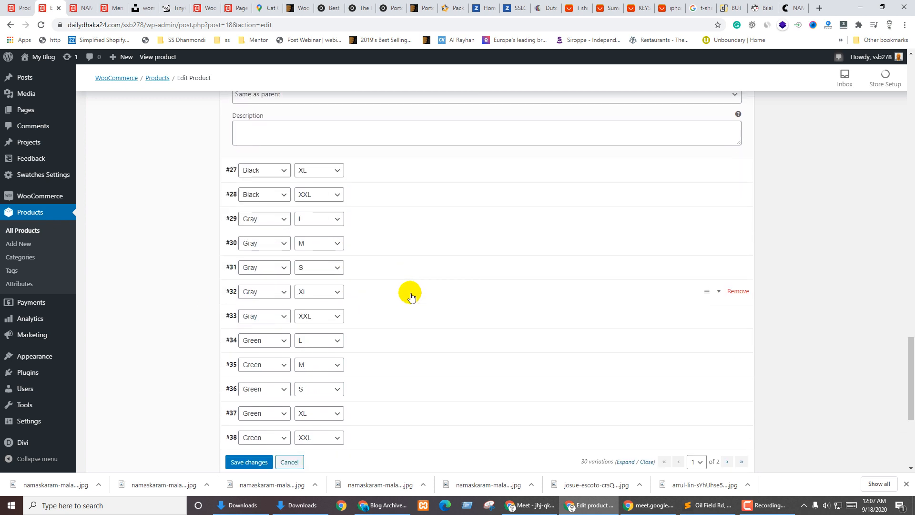
Give the Gray XXL variation the grey shirt image, price 264, and 9 in stock
{"action": "left_click", "coordinate": [367, 314]}
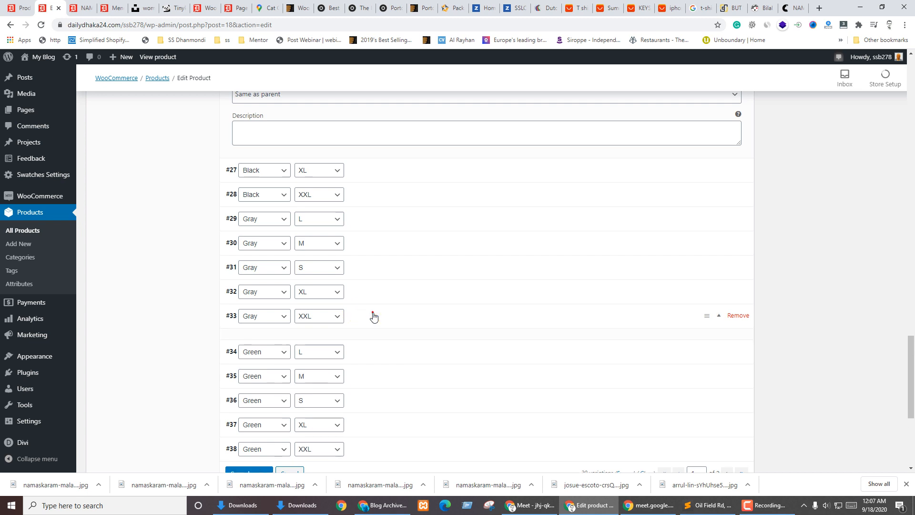
{"action": "scroll", "coordinate": [351, 333], "scroll_direction": "down", "scroll_amount": 3}
{"action": "left_click", "coordinate": [246, 213]}
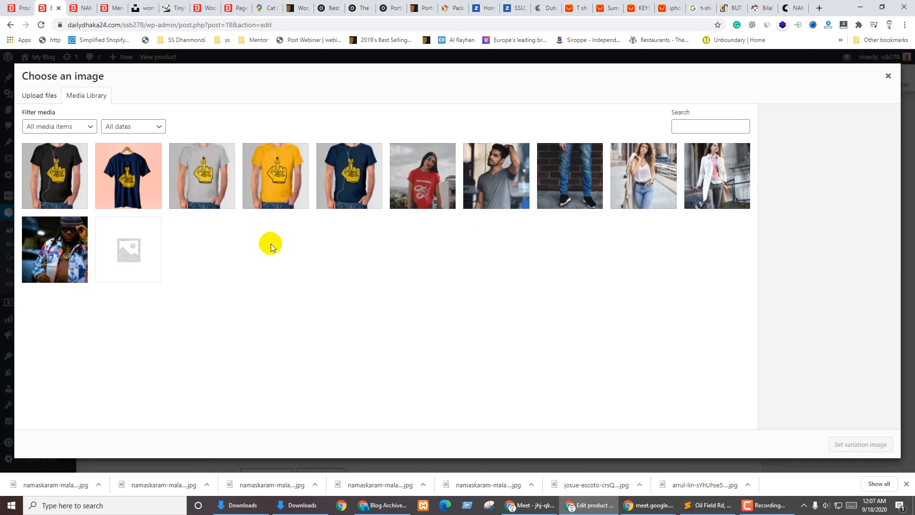
{"action": "left_click", "coordinate": [235, 190]}
{"action": "left_click", "coordinate": [830, 444]}
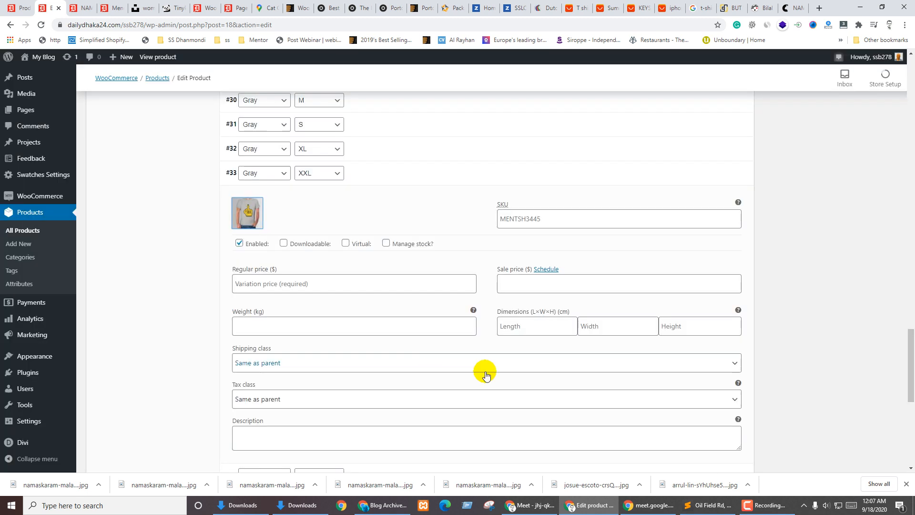
{"action": "left_click", "coordinate": [258, 283]}
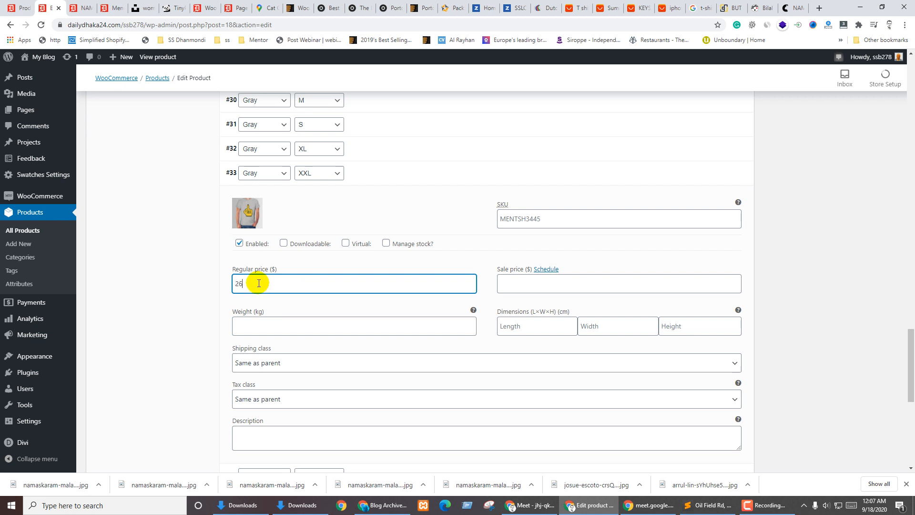
{"action": "left_click", "coordinate": [405, 241]}
{"action": "left_click", "coordinate": [260, 326]}
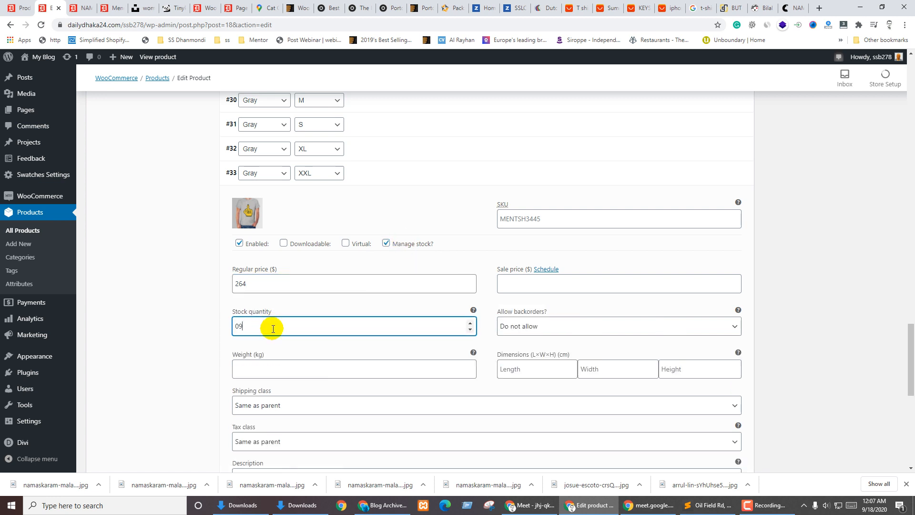
{"action": "type", "text": "9"}
{"action": "left_click", "coordinate": [186, 336]}
{"action": "scroll", "coordinate": [229, 329], "scroll_direction": "down", "scroll_amount": 4}
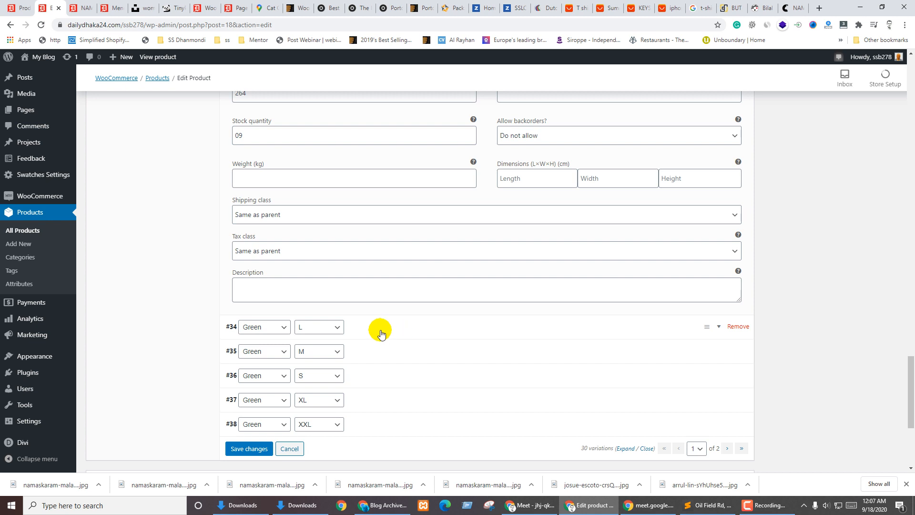
{"action": "scroll", "coordinate": [380, 334], "scroll_direction": "down", "scroll_amount": 3}
Remove the Green L variation, leaving 29, and expand the Navy Blue L variation
{"action": "left_click", "coordinate": [372, 182]}
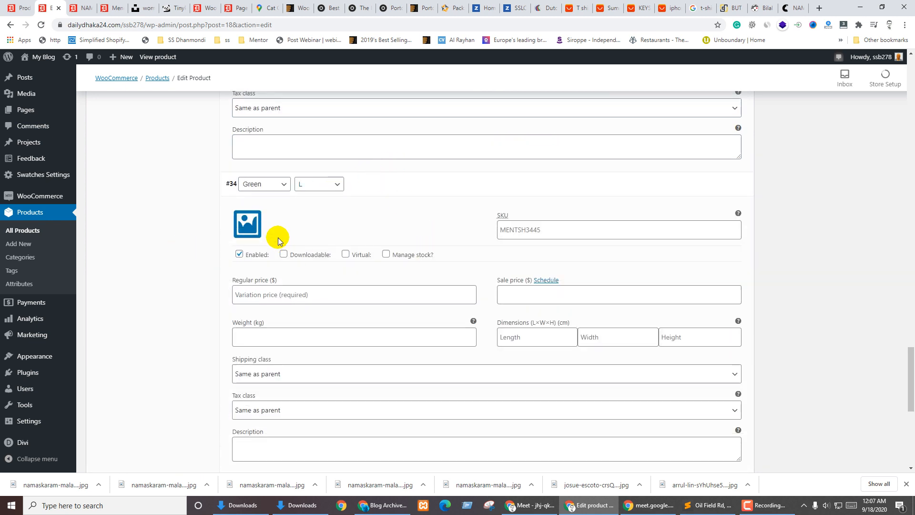
{"action": "left_click", "coordinate": [260, 226]}
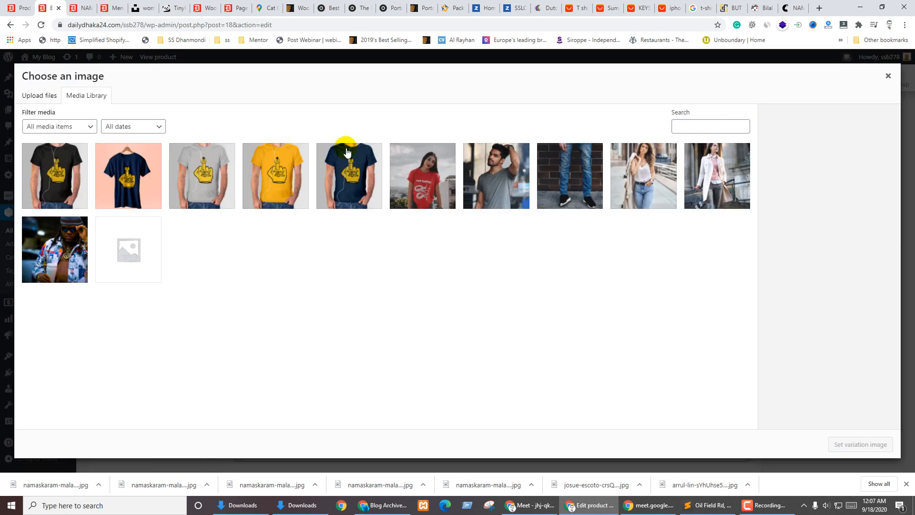
{"action": "left_click", "coordinate": [887, 76]}
{"action": "left_click", "coordinate": [396, 191]}
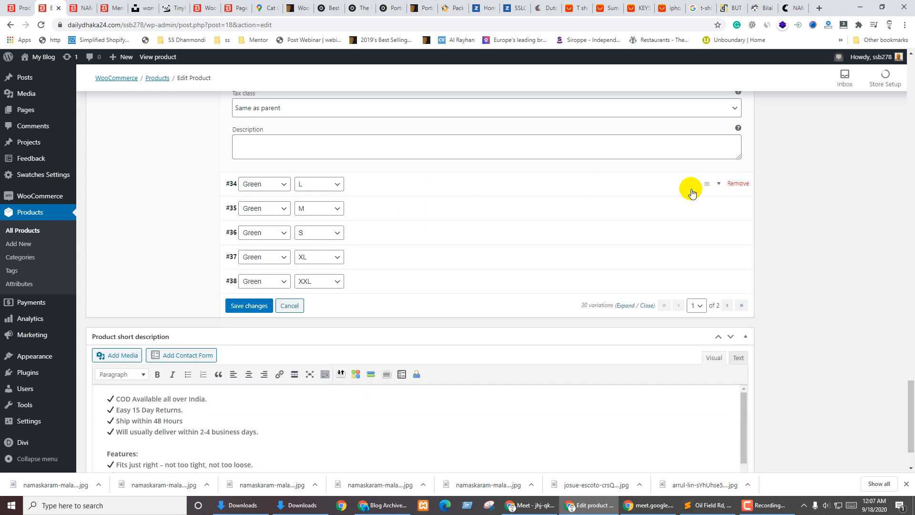
{"action": "left_click", "coordinate": [737, 183]}
{"action": "left_click", "coordinate": [499, 82]}
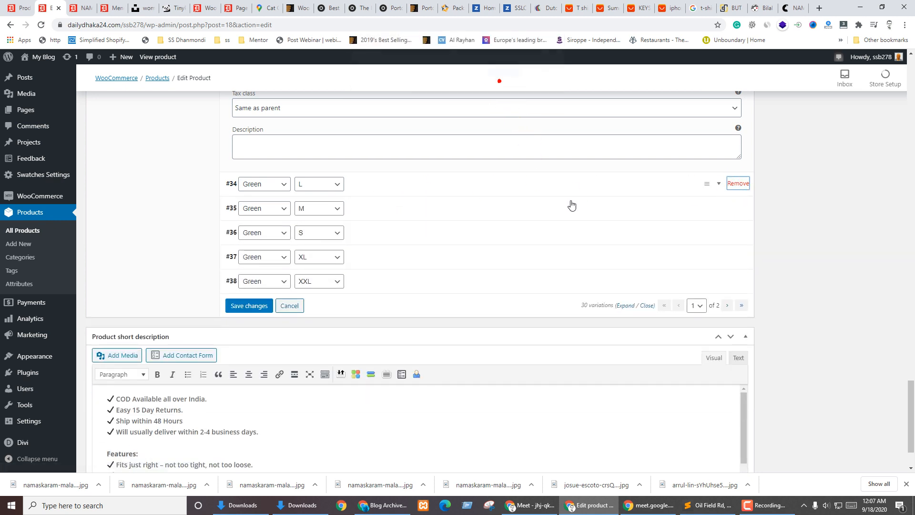
{"action": "left_click", "coordinate": [502, 78]}
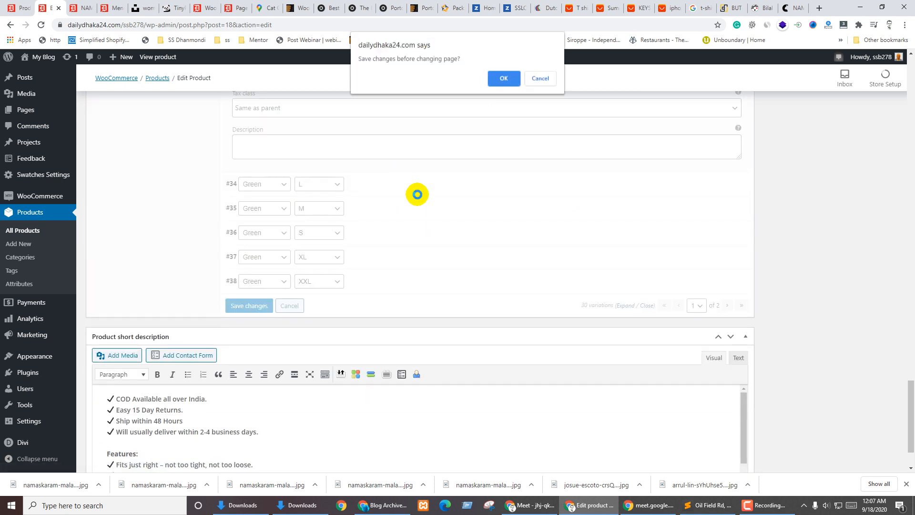
{"action": "left_click", "coordinate": [503, 82]}
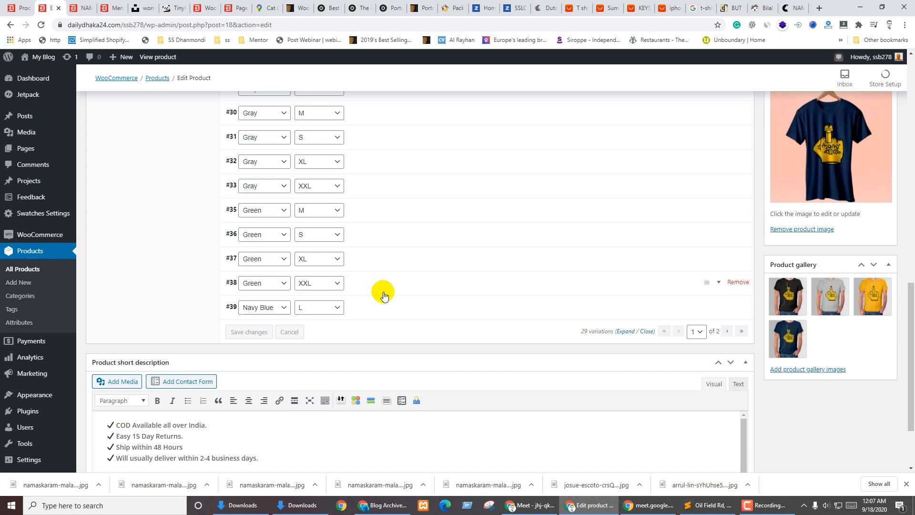
{"action": "left_click", "coordinate": [354, 316]}
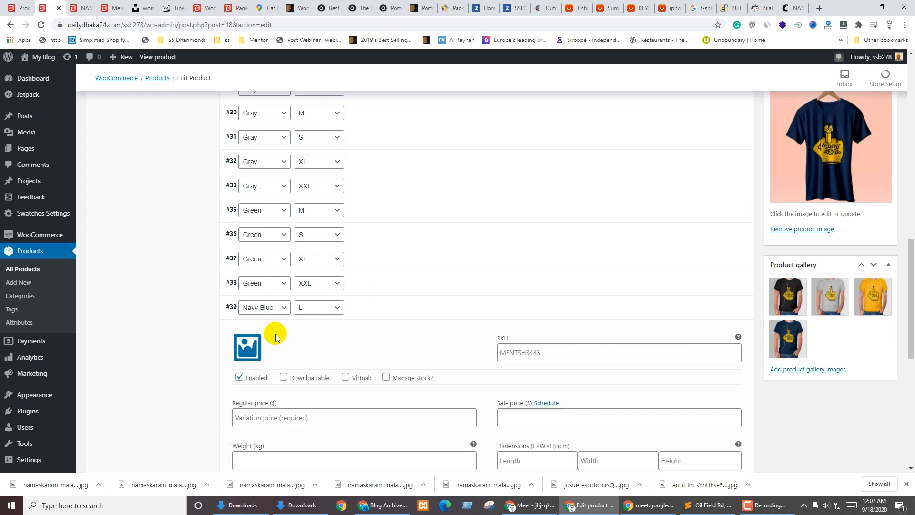
{"action": "left_click", "coordinate": [248, 346]}
Give Navy Blue L the navy shirt image and a 322 price, saving the variation changes
{"action": "left_click", "coordinate": [353, 170]}
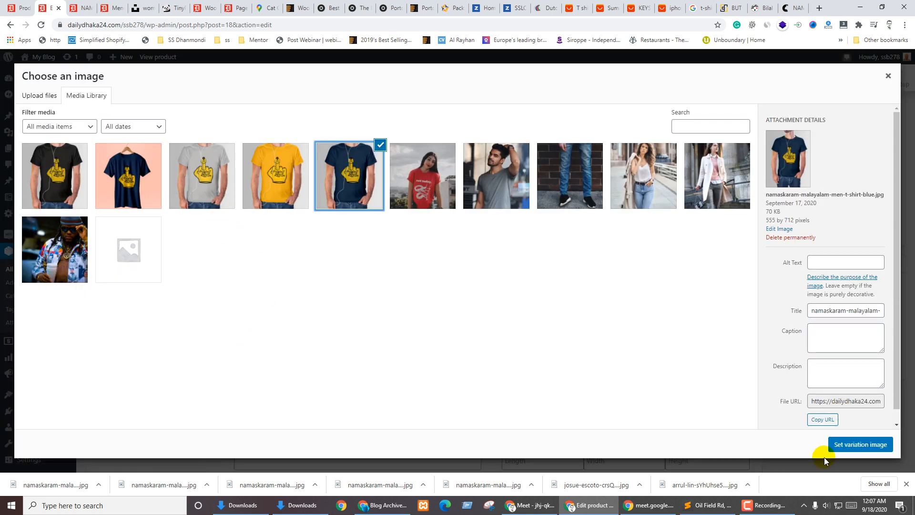
{"action": "left_click", "coordinate": [846, 445]}
{"action": "scroll", "coordinate": [362, 314], "scroll_direction": "down", "scroll_amount": 5}
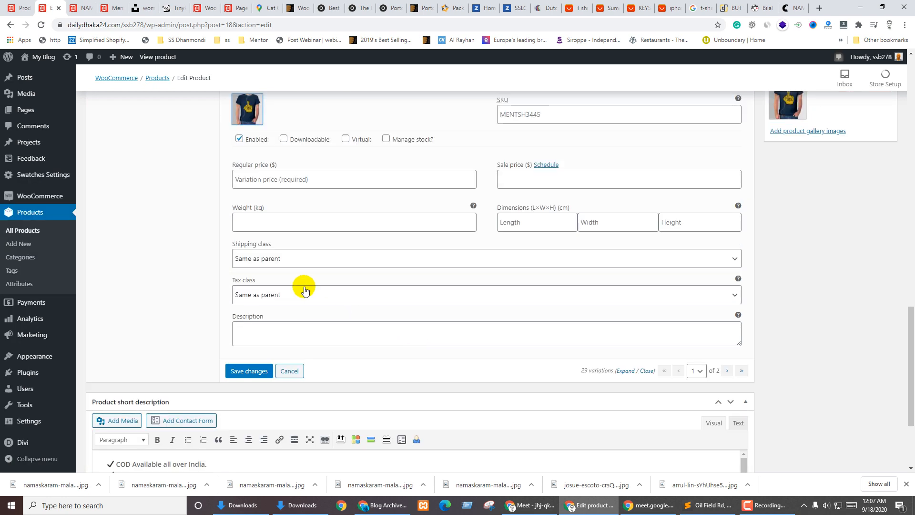
{"action": "left_click", "coordinate": [270, 180]}
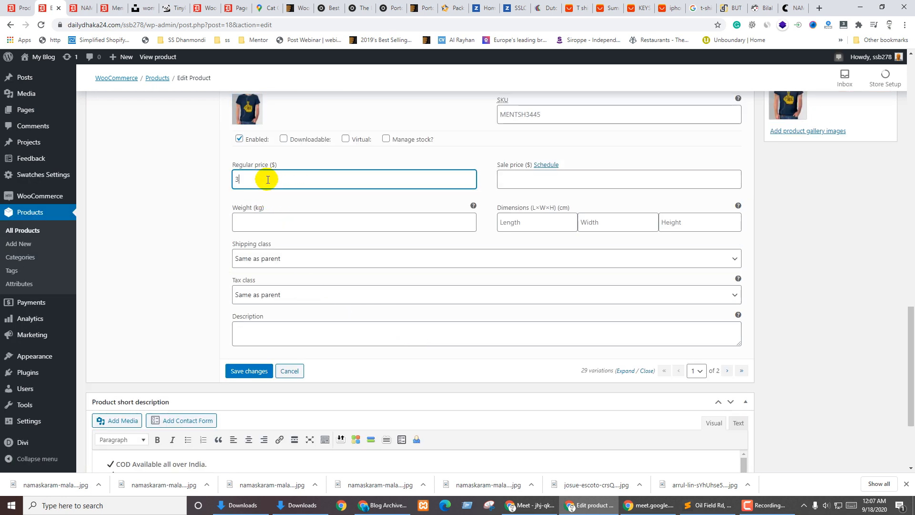
{"action": "left_click", "coordinate": [245, 372]}
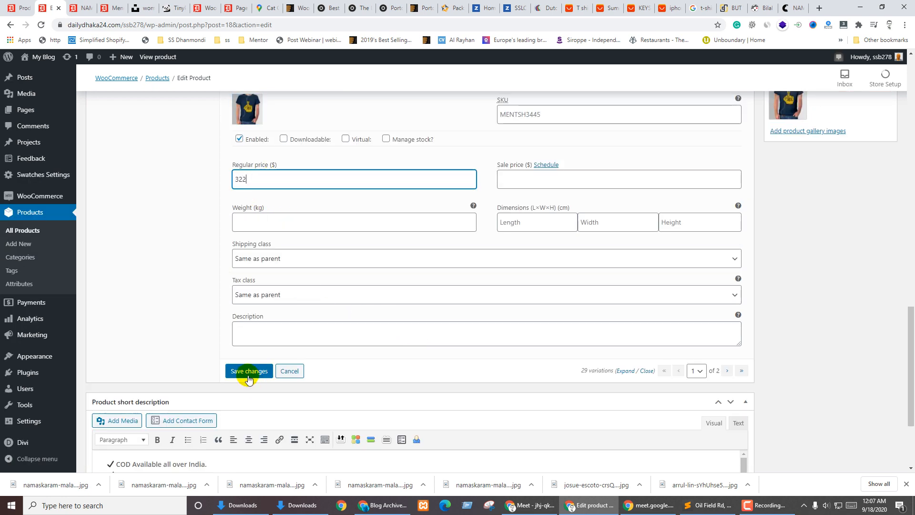
Update the T-shirt product to publish the changes
{"action": "scroll", "coordinate": [176, 293], "scroll_direction": "up", "scroll_amount": 4}
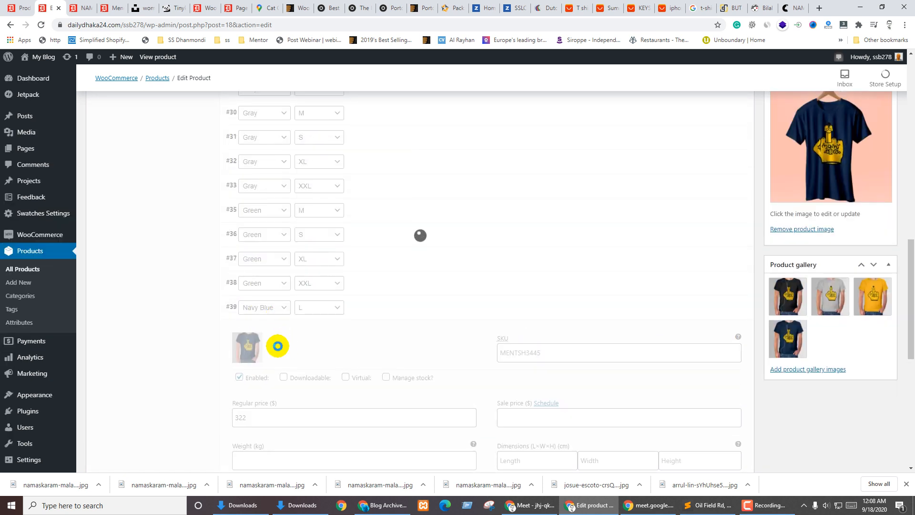
{"action": "scroll", "coordinate": [329, 343], "scroll_direction": "up", "scroll_amount": 5}
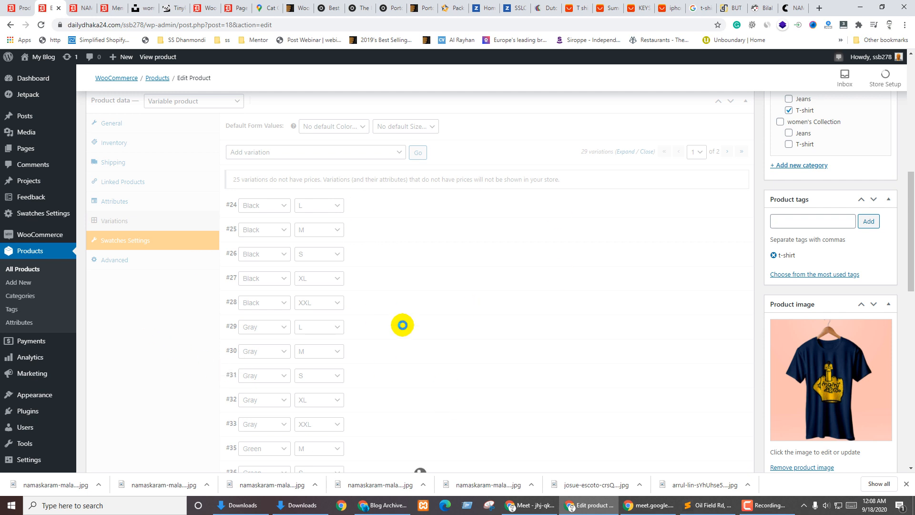
{"action": "scroll", "coordinate": [420, 329], "scroll_direction": "up", "scroll_amount": 4}
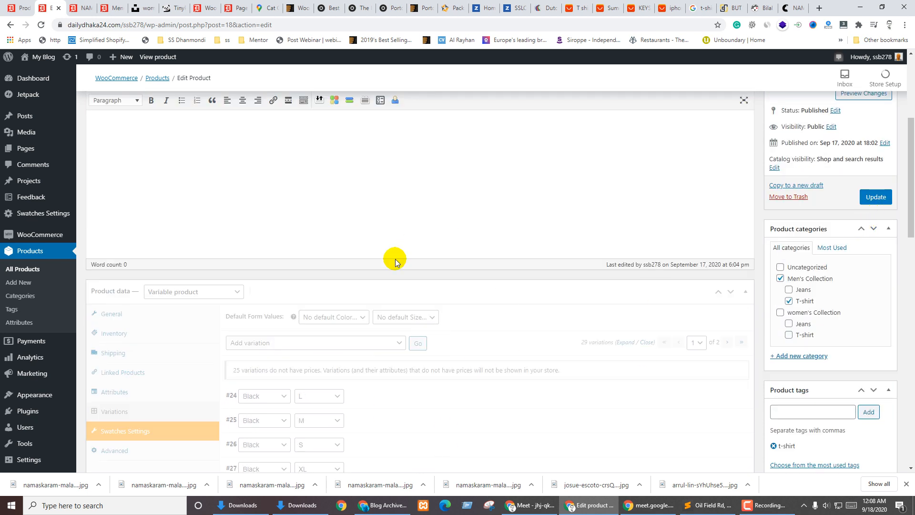
{"action": "left_click", "coordinate": [876, 197]}
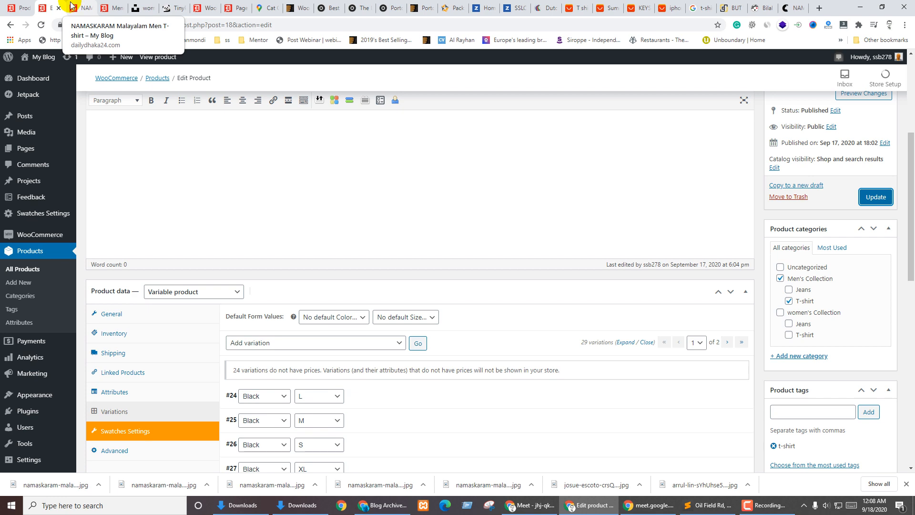
Reload the T-shirt's storefront page to pick up the new variations
{"action": "left_click", "coordinate": [68, 9]}
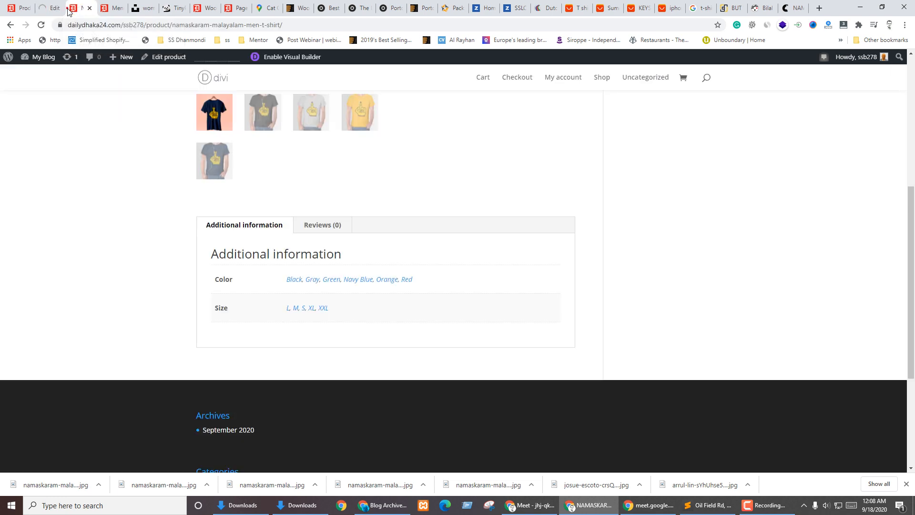
{"action": "scroll", "coordinate": [326, 356], "scroll_direction": "up", "scroll_amount": 10}
{"action": "scroll", "coordinate": [326, 355], "scroll_direction": "down", "scroll_amount": 5}
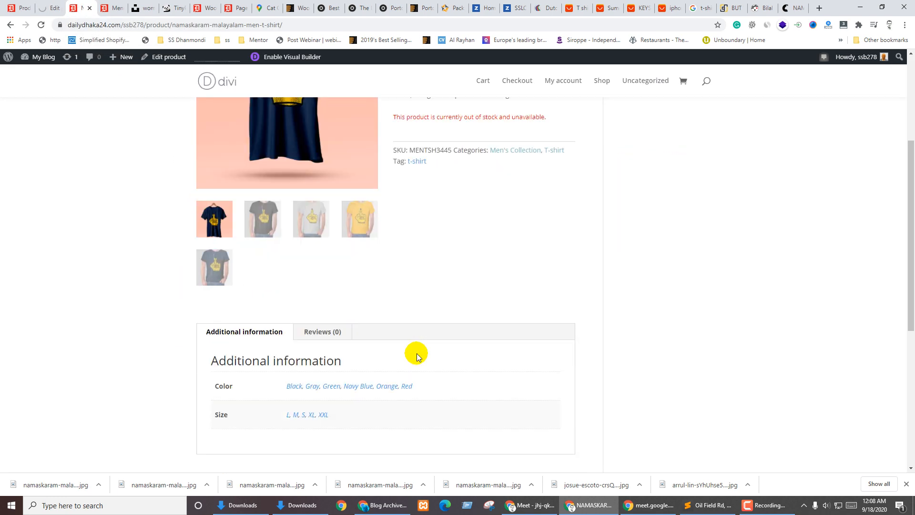
{"action": "key", "text": "F5"}
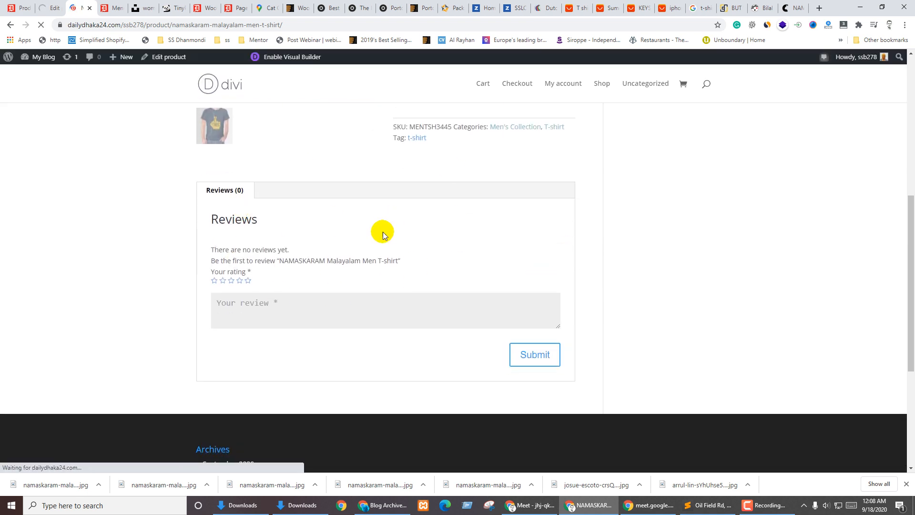
{"action": "scroll", "coordinate": [382, 232], "scroll_direction": "up", "scroll_amount": 4}
{"action": "scroll", "coordinate": [530, 262], "scroll_direction": "up", "scroll_amount": 3}
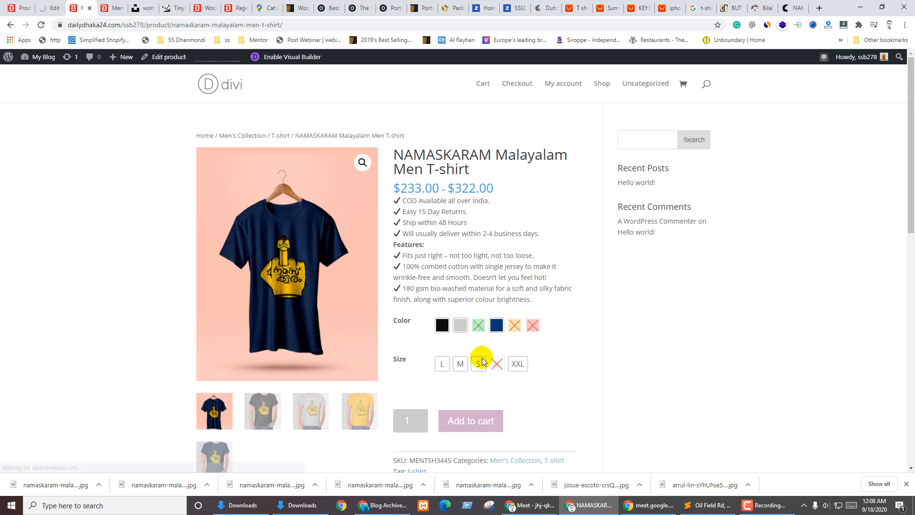
Try Black and Gray in size XXL, preview the yellow shirt image, then clear the choices
{"action": "left_click", "coordinate": [440, 325]}
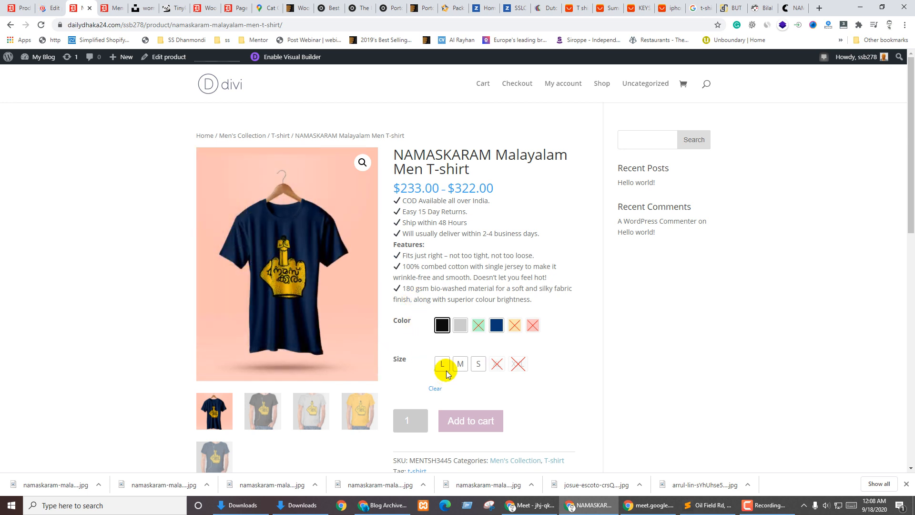
{"action": "left_click", "coordinate": [460, 325]}
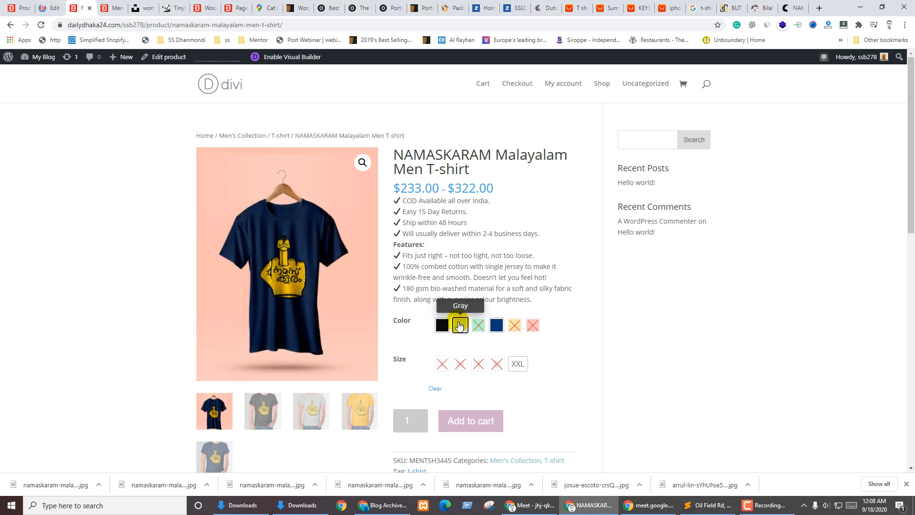
{"action": "left_click", "coordinate": [518, 364]}
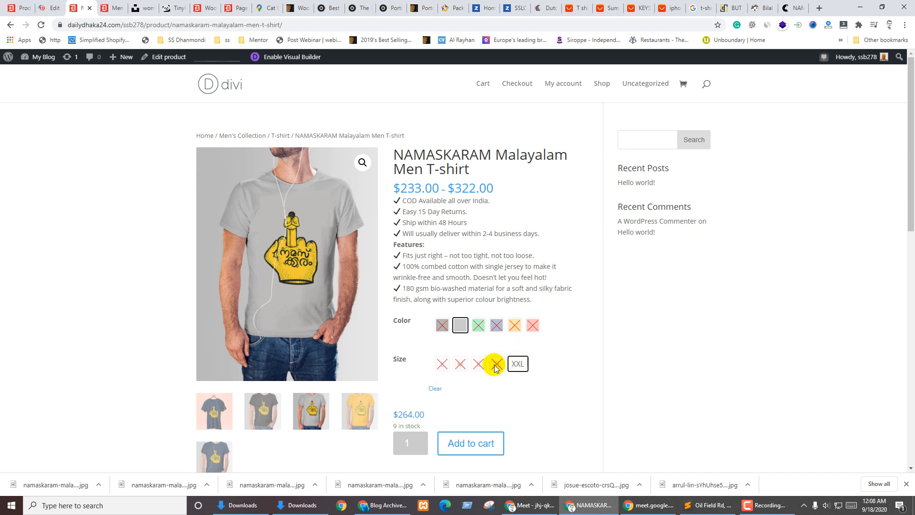
{"action": "left_click", "coordinate": [463, 327]}
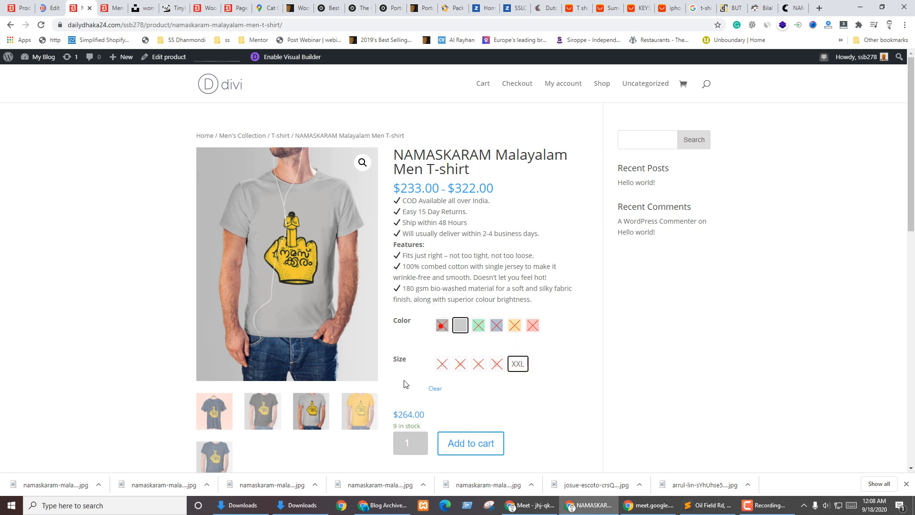
{"action": "left_click", "coordinate": [352, 416]}
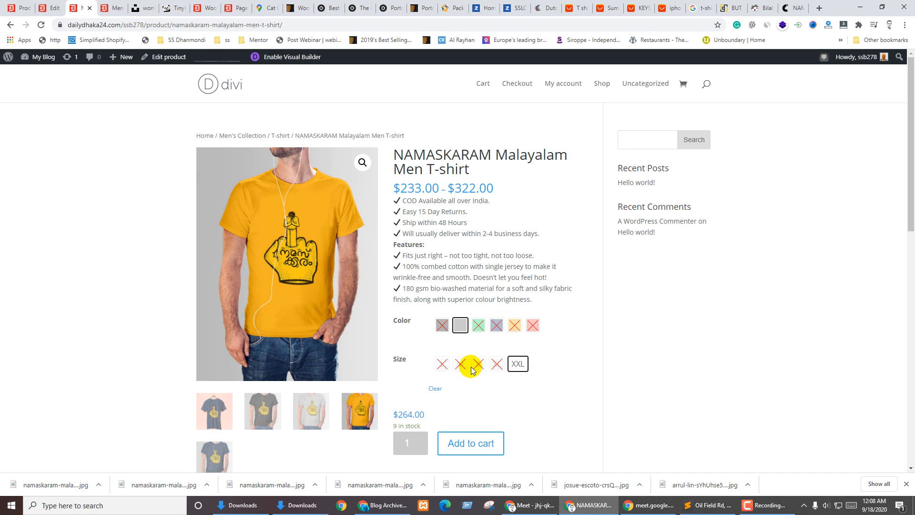
{"action": "left_click", "coordinate": [436, 387]}
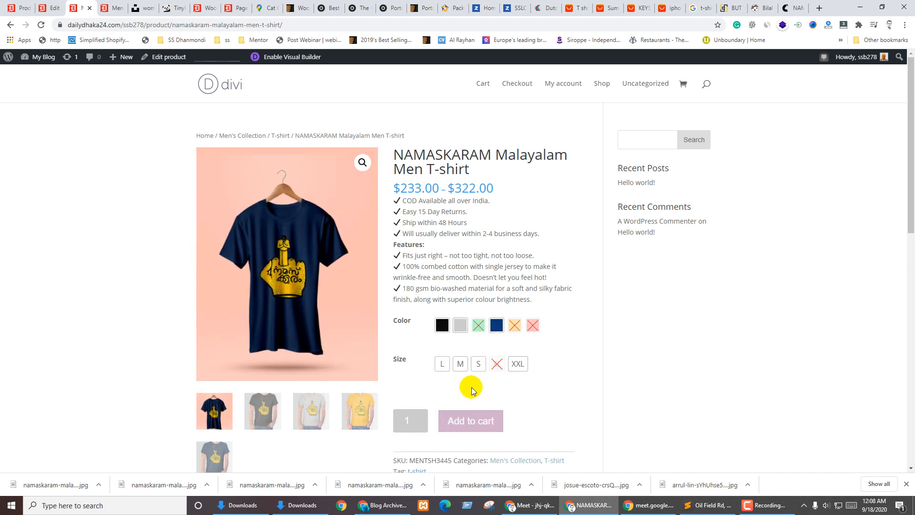
Check prices for Black L, Navy Blue, Black M and Black S, then clear the selection
{"action": "left_click", "coordinate": [460, 365]}
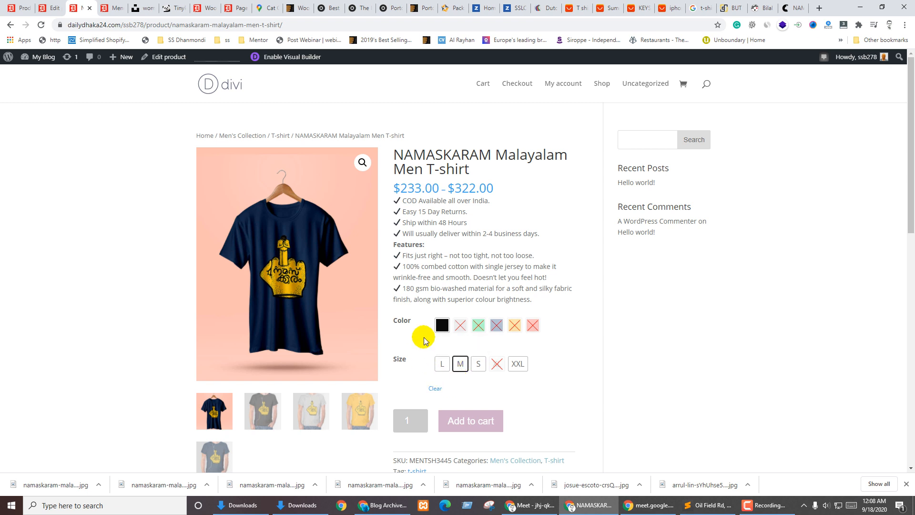
{"action": "left_click", "coordinate": [442, 326]}
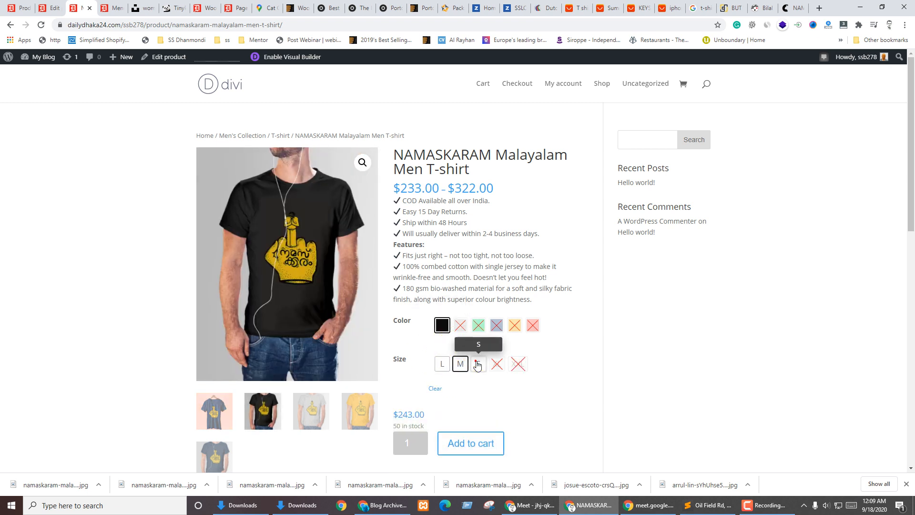
{"action": "left_click", "coordinate": [440, 364]}
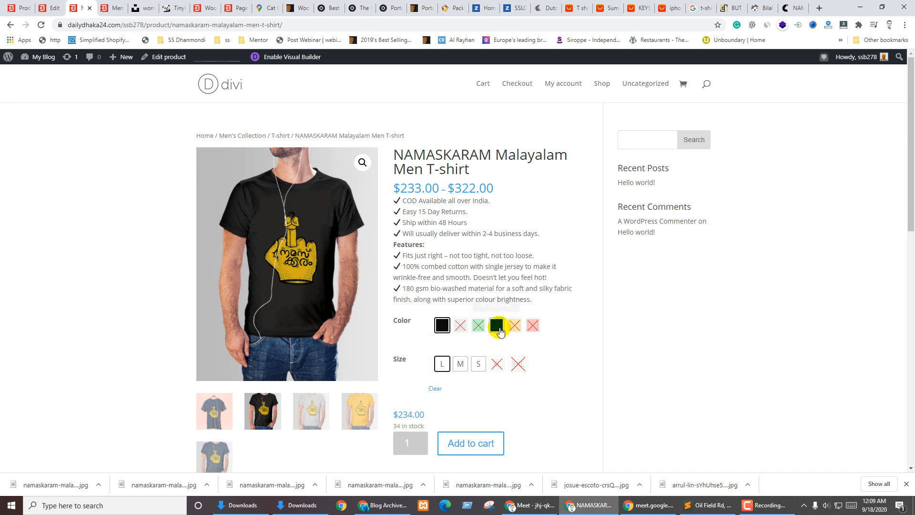
{"action": "left_click", "coordinate": [497, 329]}
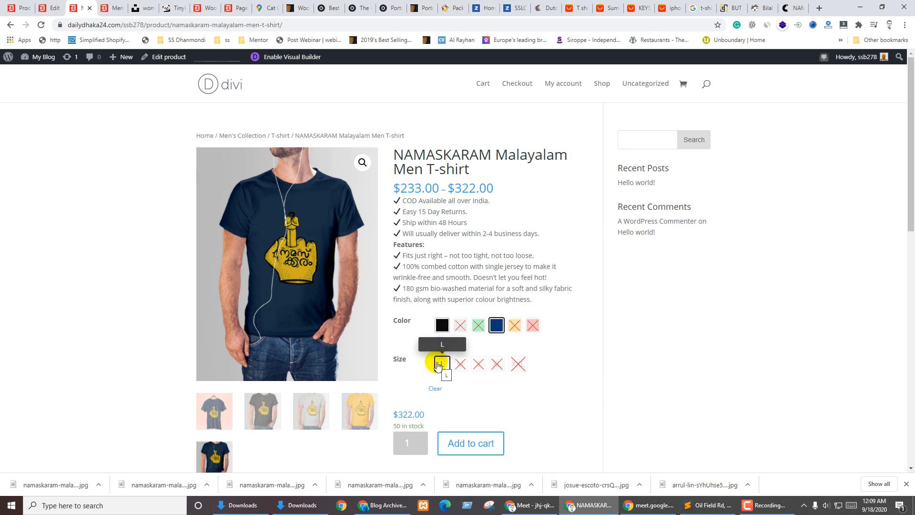
{"action": "left_click", "coordinate": [440, 326]}
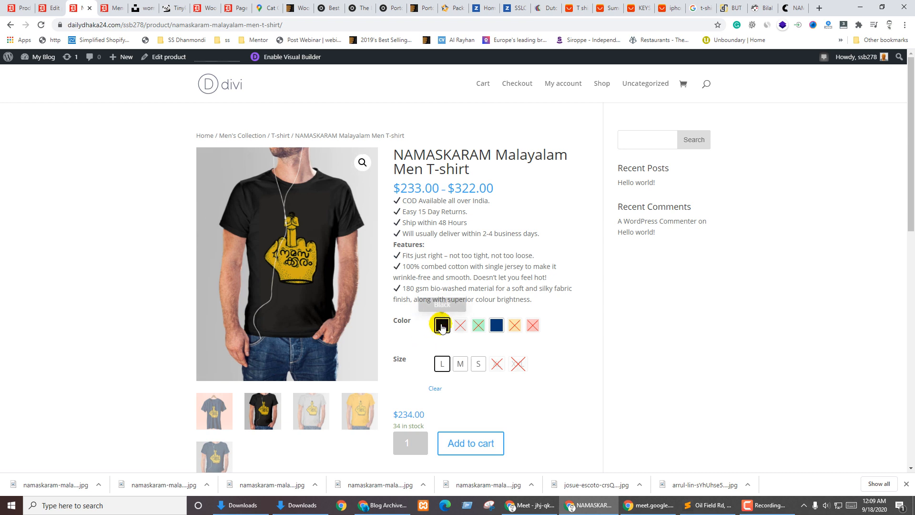
{"action": "left_click", "coordinate": [460, 364]}
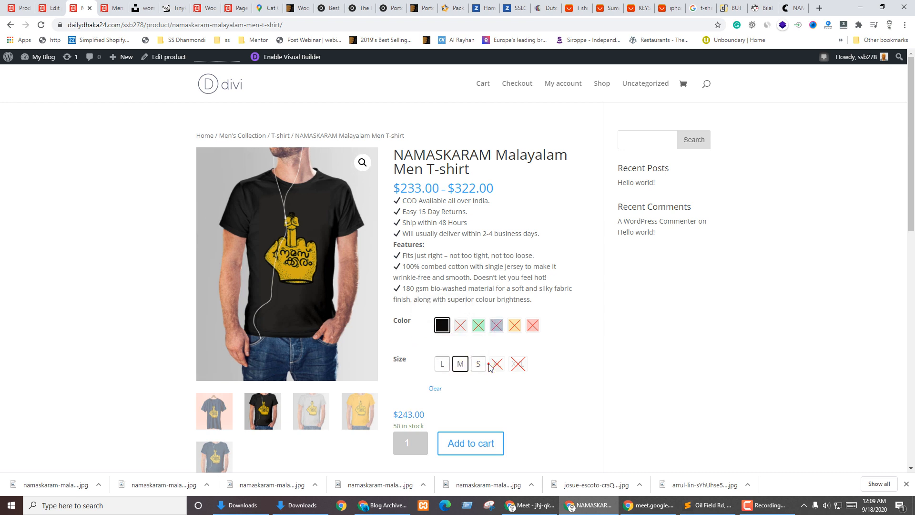
{"action": "left_click", "coordinate": [477, 365]}
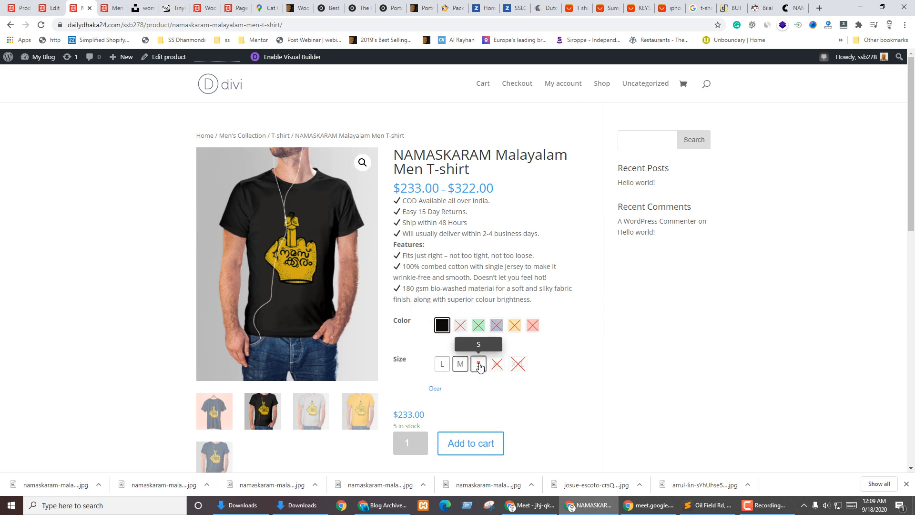
{"action": "left_click", "coordinate": [434, 387]}
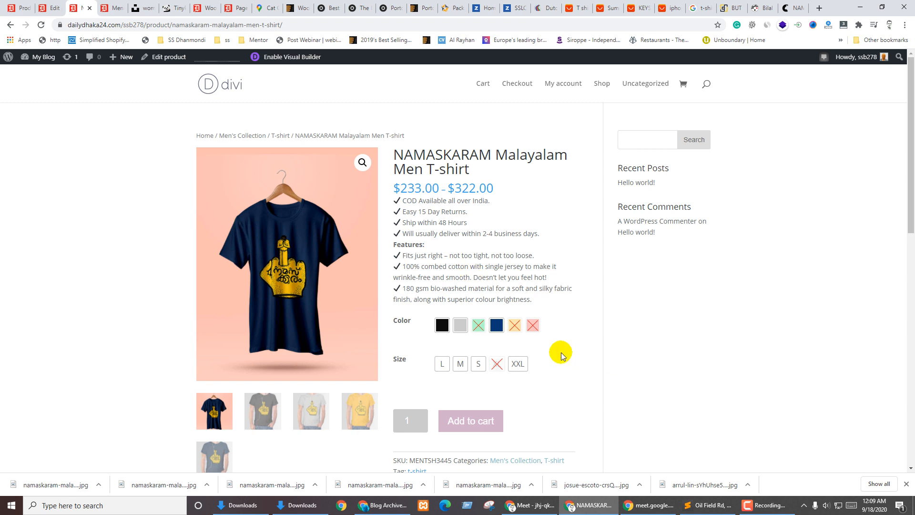
Select Black on the product page and try sizes M and S, checking price and stock
{"action": "scroll", "coordinate": [559, 351], "scroll_direction": "down", "scroll_amount": 3}
{"action": "scroll", "coordinate": [617, 365], "scroll_direction": "up", "scroll_amount": 3}
{"action": "scroll", "coordinate": [619, 362], "scroll_direction": "up", "scroll_amount": 1}
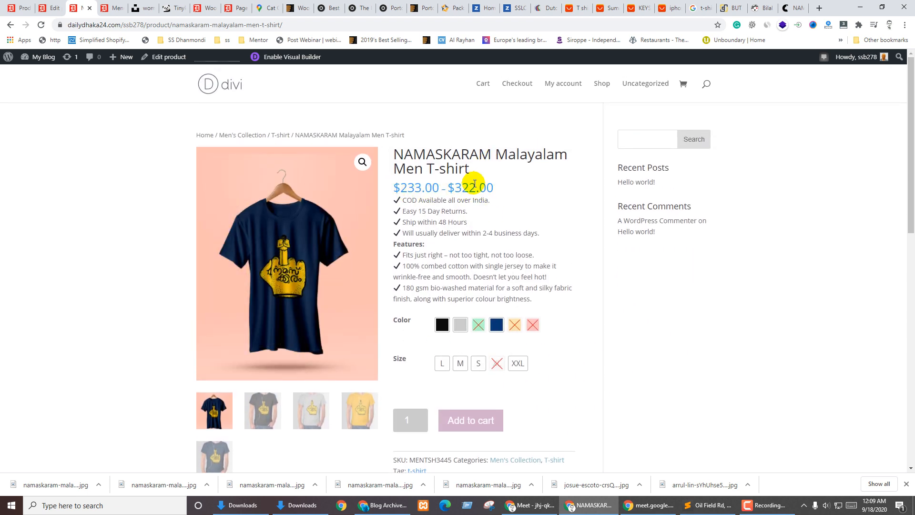
{"action": "scroll", "coordinate": [523, 299], "scroll_direction": "down", "scroll_amount": 4}
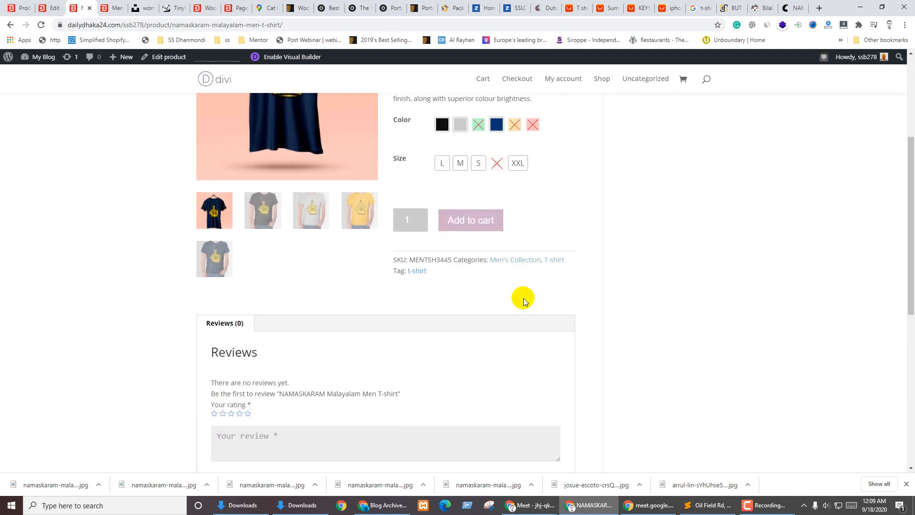
{"action": "scroll", "coordinate": [524, 297], "scroll_direction": "up", "scroll_amount": 4}
{"action": "left_click", "coordinate": [440, 326]}
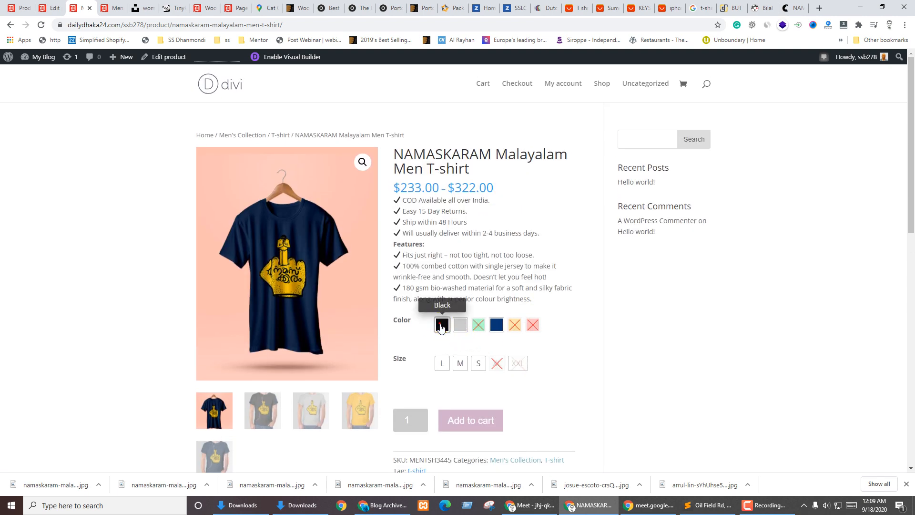
{"action": "left_click", "coordinate": [443, 363]}
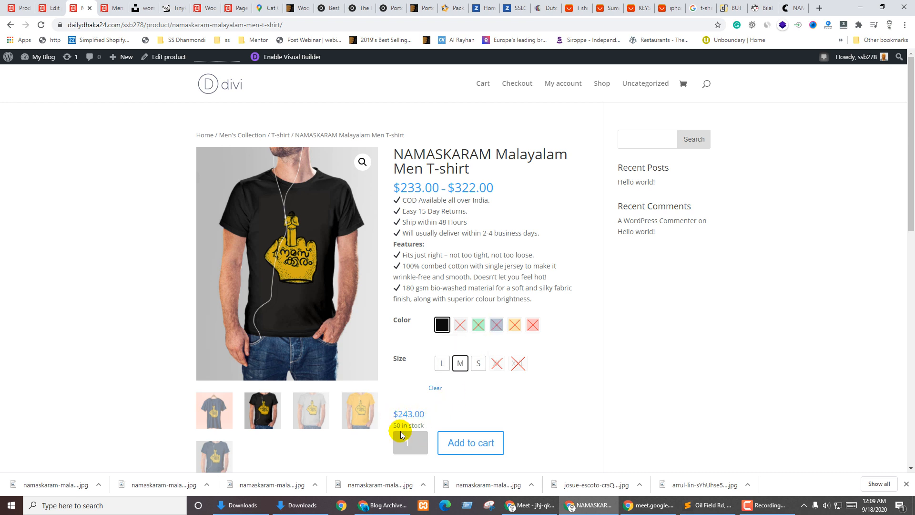
{"action": "left_click", "coordinate": [479, 363]}
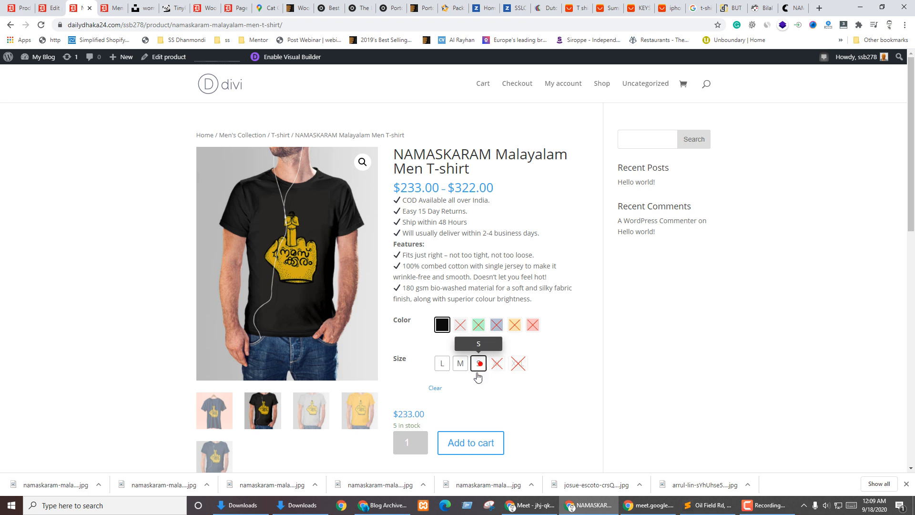
{"action": "left_click", "coordinate": [412, 422]}
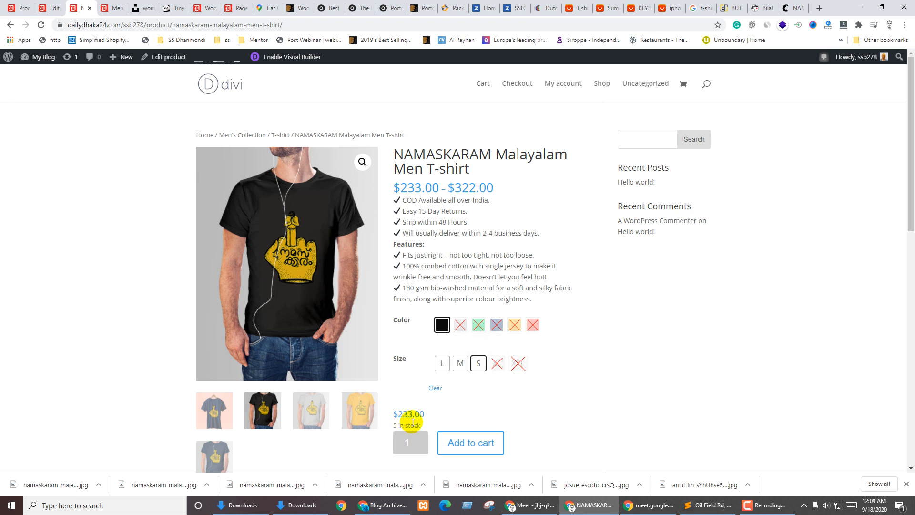
Try Black in size L, switch to Navy, then go to the Shop page
{"action": "left_click", "coordinate": [441, 363]}
{"action": "left_click", "coordinate": [496, 324]}
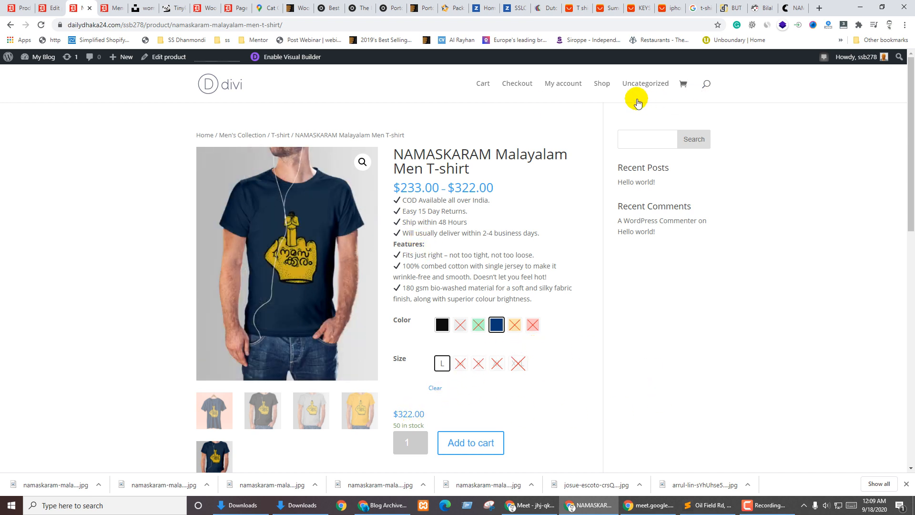
{"action": "left_click", "coordinate": [601, 83]}
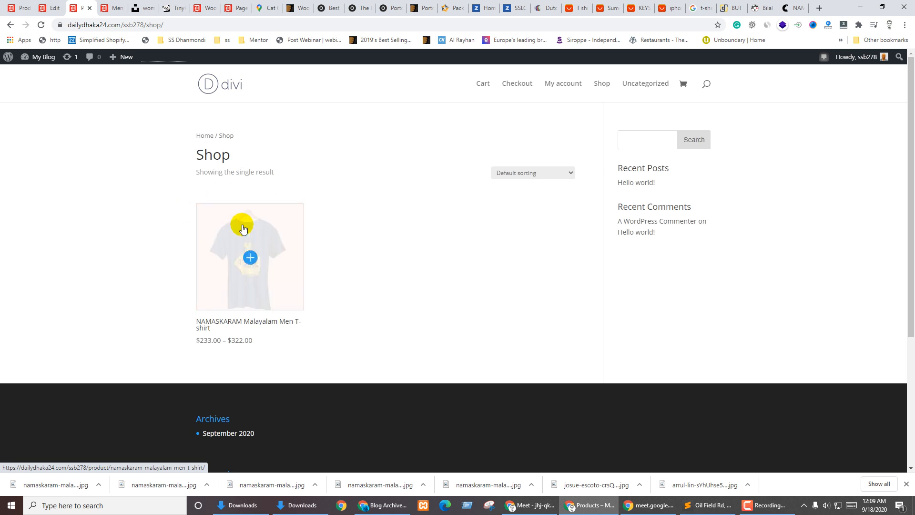
In the product editor, enter a sale price of 211 for the Black / L variation
{"action": "left_click", "coordinate": [48, 8]}
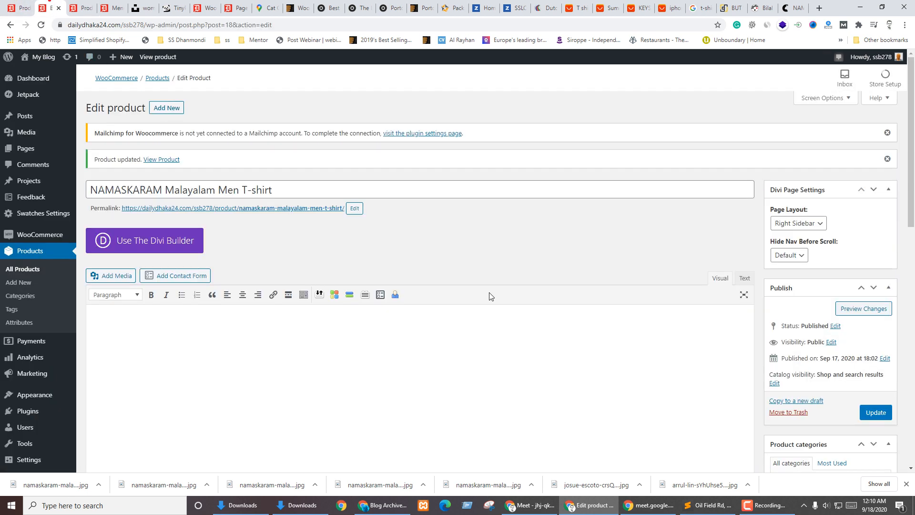
{"action": "scroll", "coordinate": [482, 299], "scroll_direction": "down", "scroll_amount": 7}
{"action": "scroll", "coordinate": [481, 300], "scroll_direction": "down", "scroll_amount": 4}
{"action": "scroll", "coordinate": [270, 281], "scroll_direction": "up", "scroll_amount": 4}
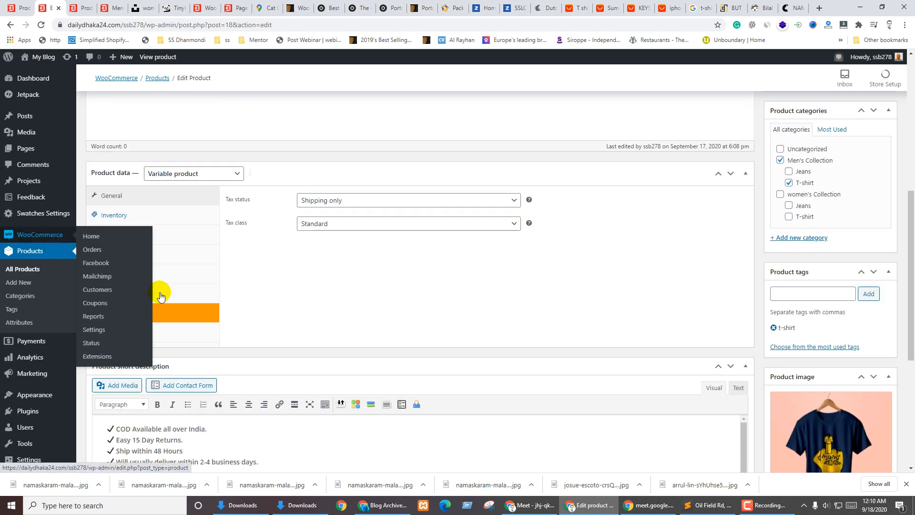
{"action": "left_click", "coordinate": [121, 294]}
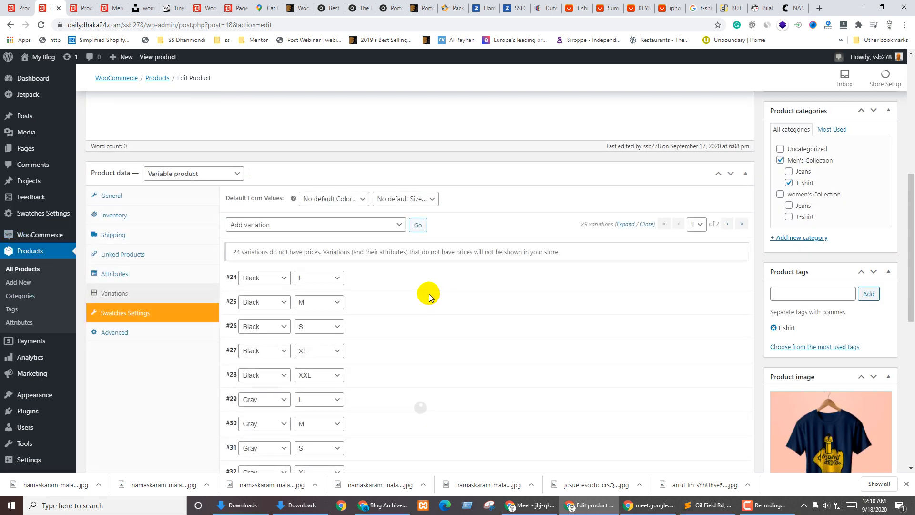
{"action": "left_click", "coordinate": [373, 285]}
{"action": "scroll", "coordinate": [286, 324], "scroll_direction": "down", "scroll_amount": 2}
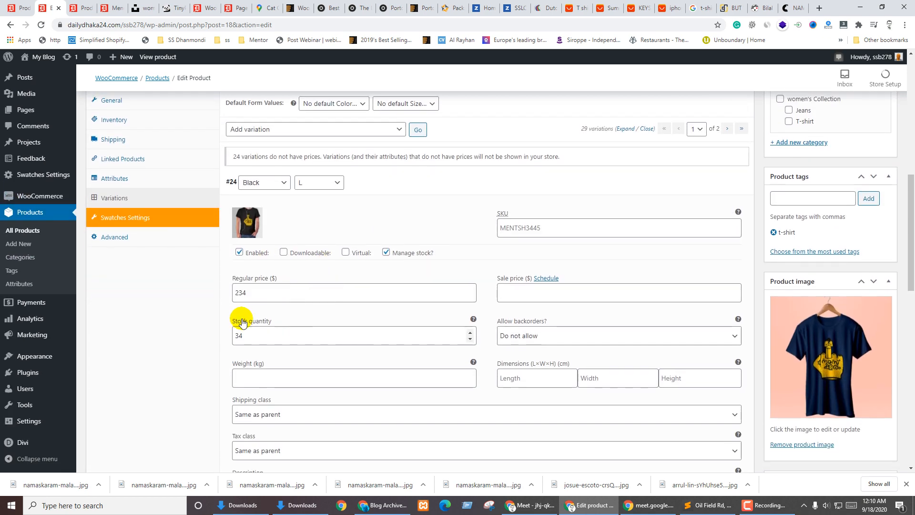
{"action": "left_click", "coordinate": [613, 288]}
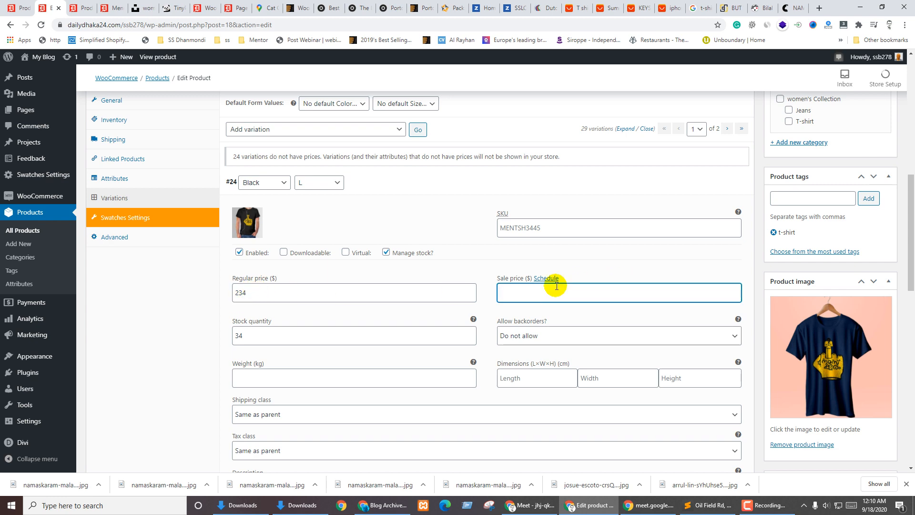
{"action": "type", "text": "211"}
{"action": "left_click", "coordinate": [601, 265]}
Update the product and reload the storefront Shop page
{"action": "scroll", "coordinate": [601, 266], "scroll_direction": "up", "scroll_amount": 6}
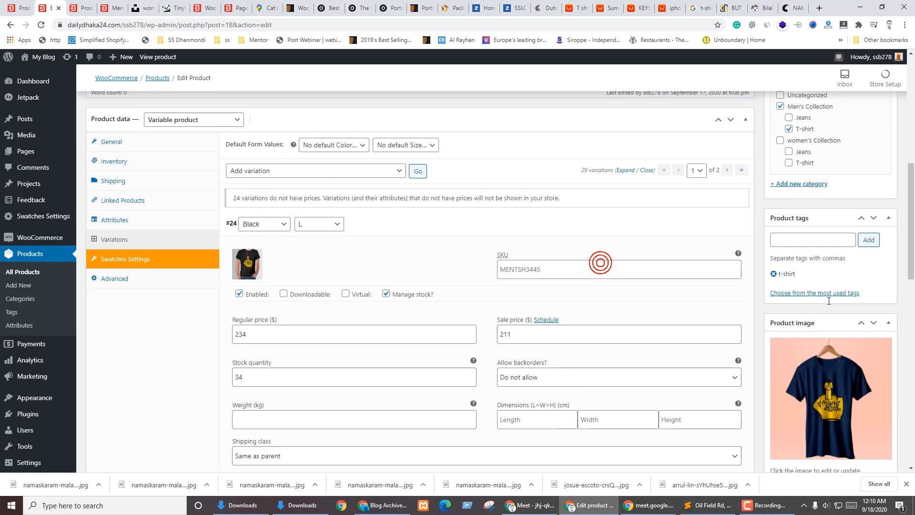
{"action": "left_click", "coordinate": [876, 269]}
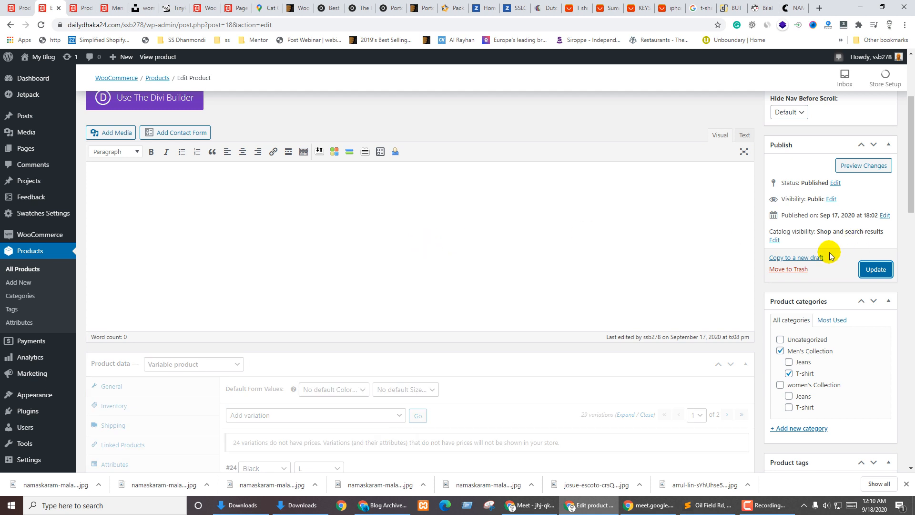
{"action": "left_click", "coordinate": [875, 269]}
{"action": "key", "text": "ctrl+Tab"}
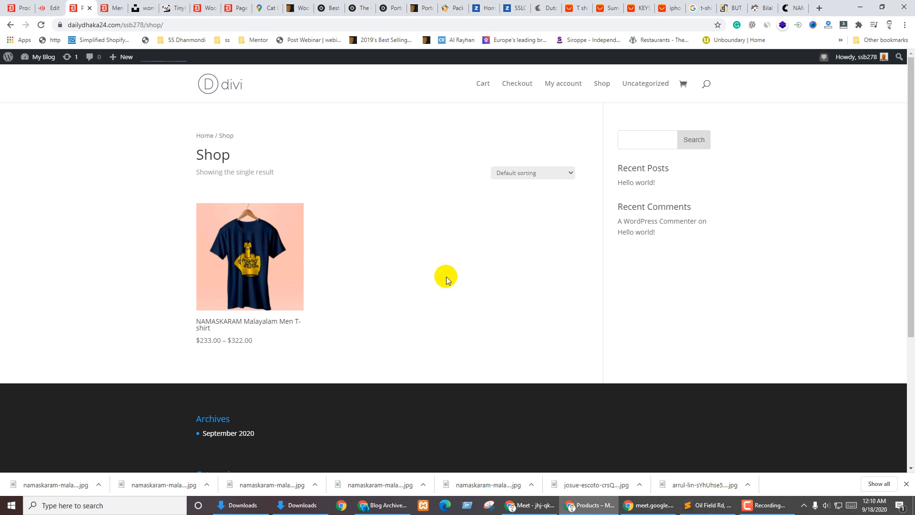
{"action": "key", "text": "F5"}
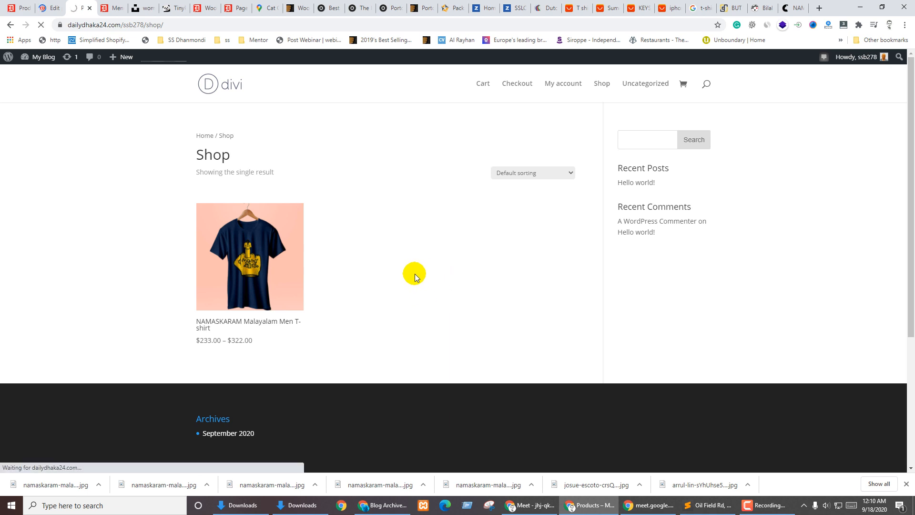